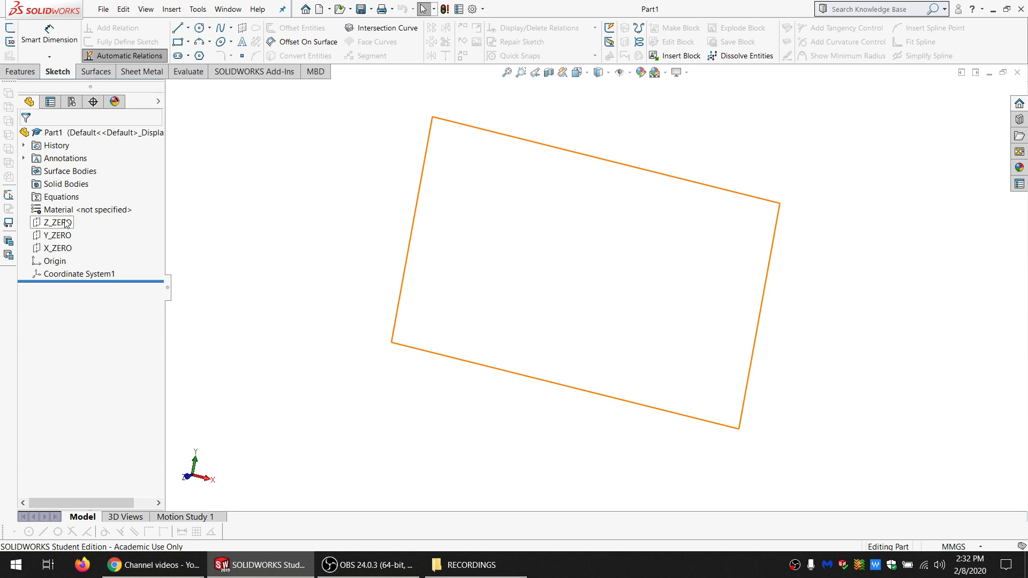
left_click(66, 223)
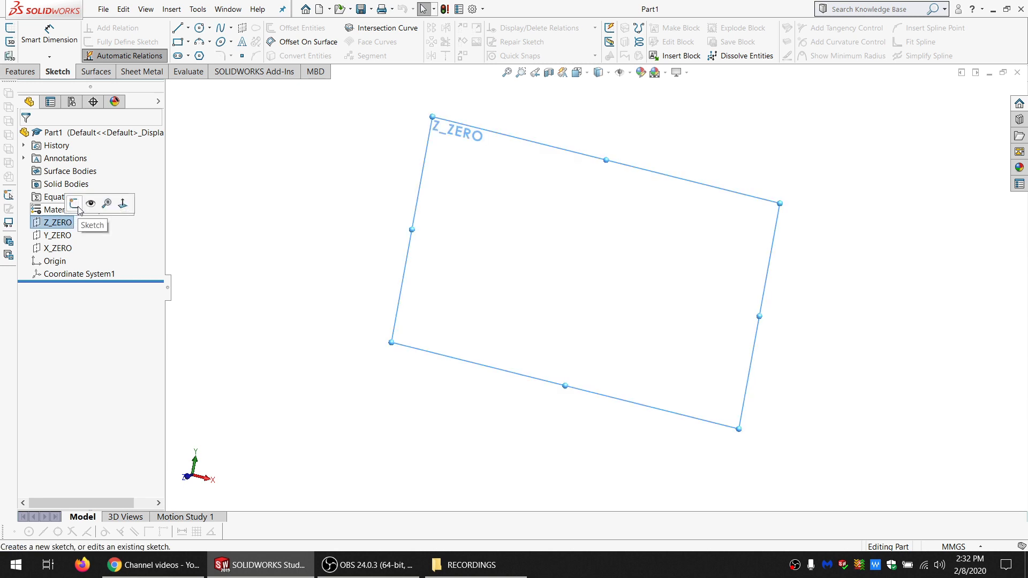
left_click(172, 217)
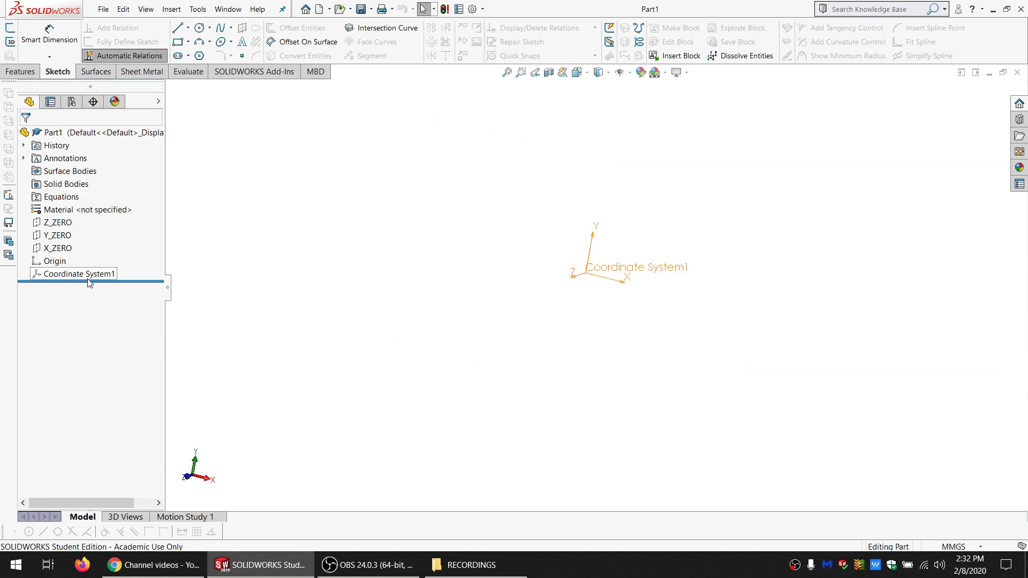
left_click(58, 223)
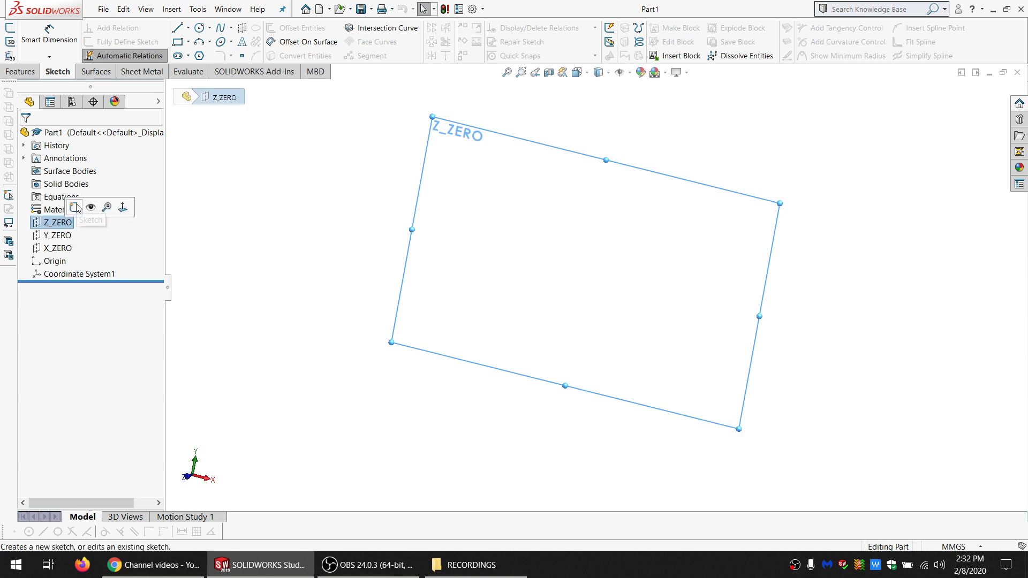
left_click(186, 232)
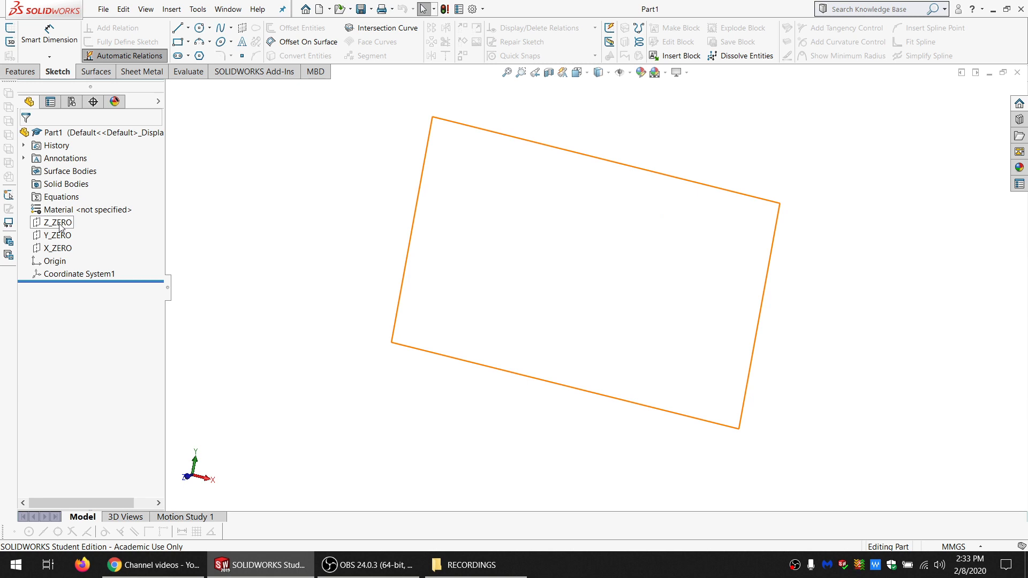
left_click(60, 228)
left_click(66, 206)
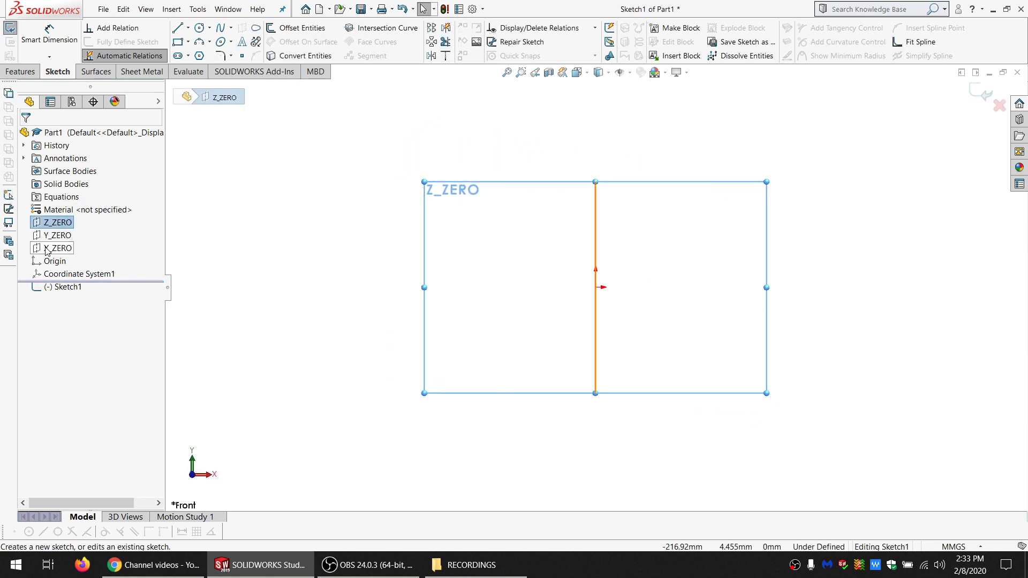
left_click(10, 28)
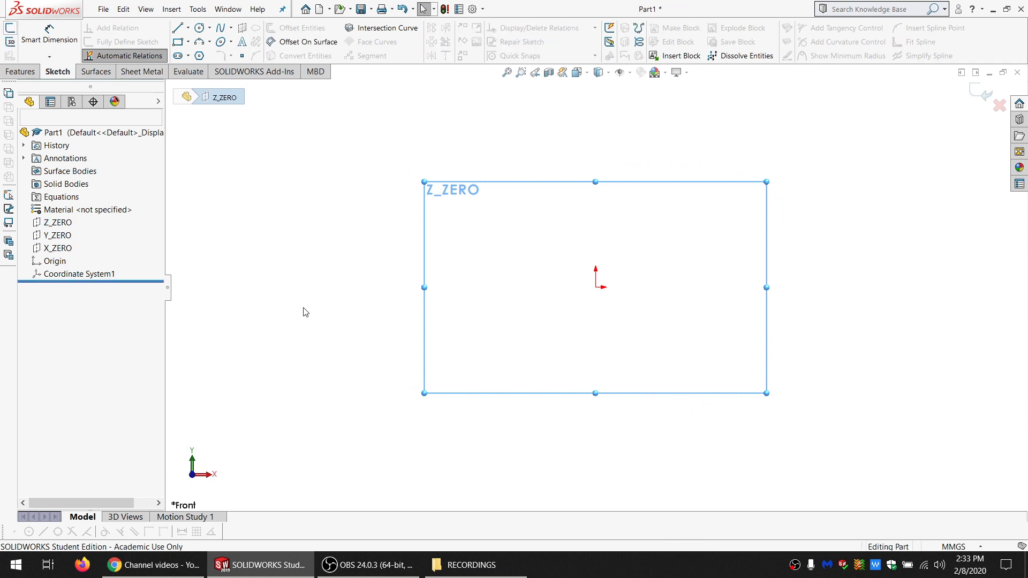
left_click(56, 224)
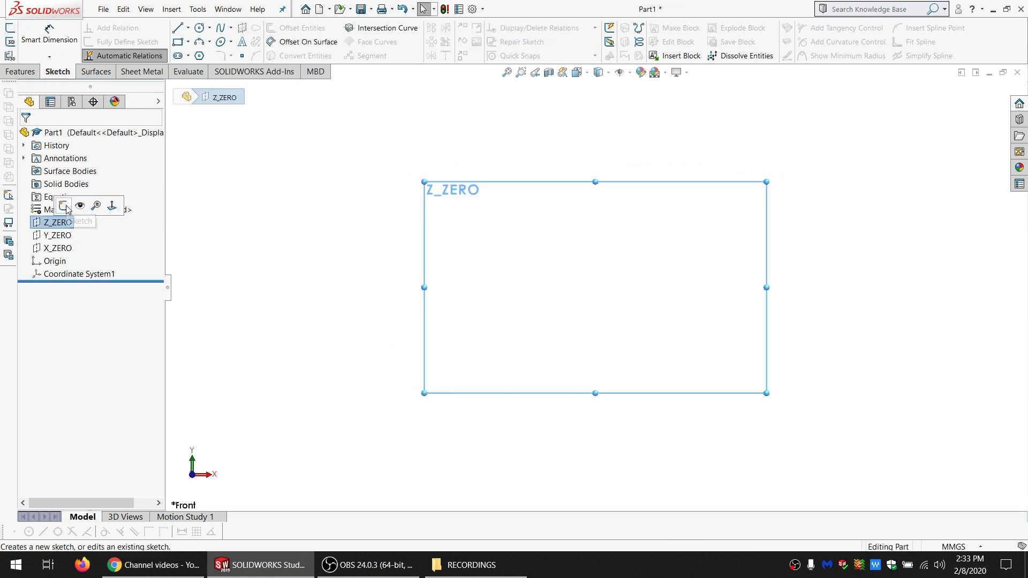
left_click(64, 207)
left_click(10, 28)
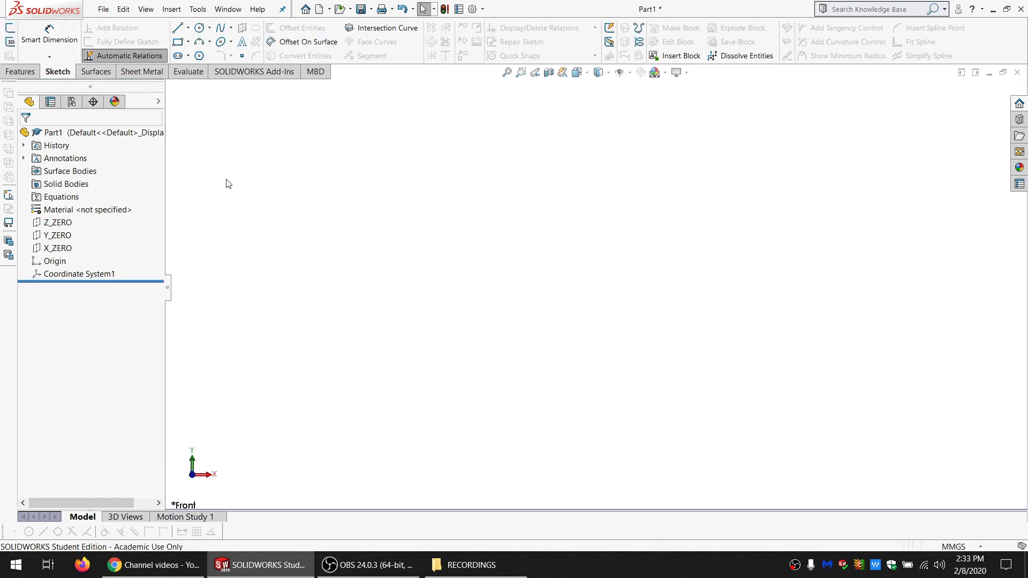
- Start a new sketch on the Z_ZERO plane
left_click(57, 222)
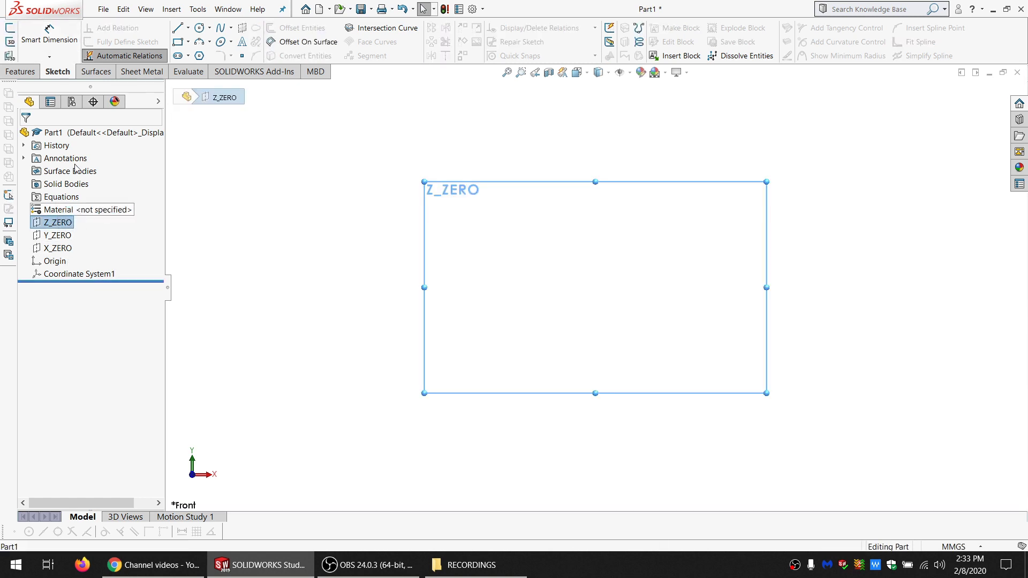
left_click(10, 27)
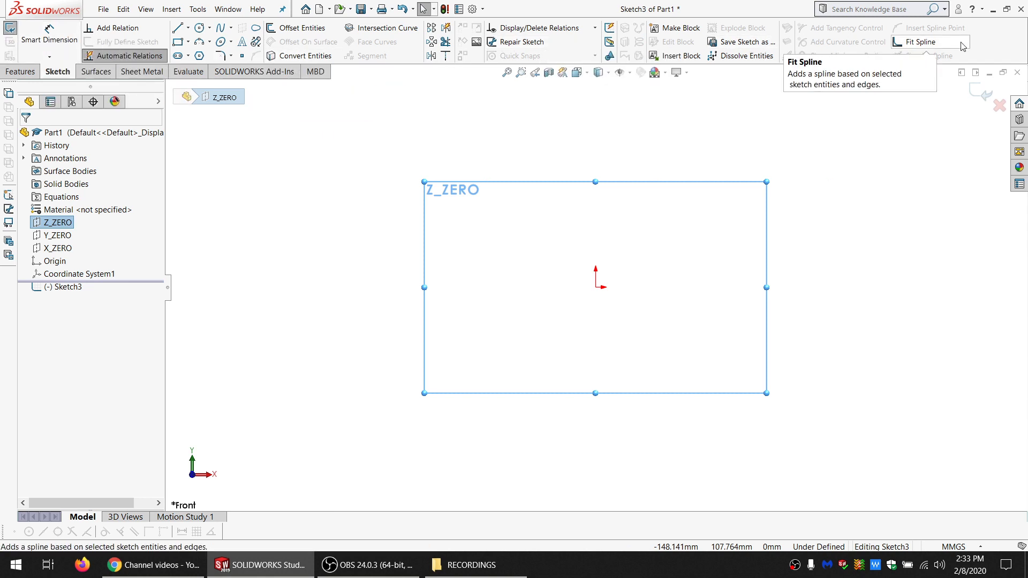
right_click(981, 37)
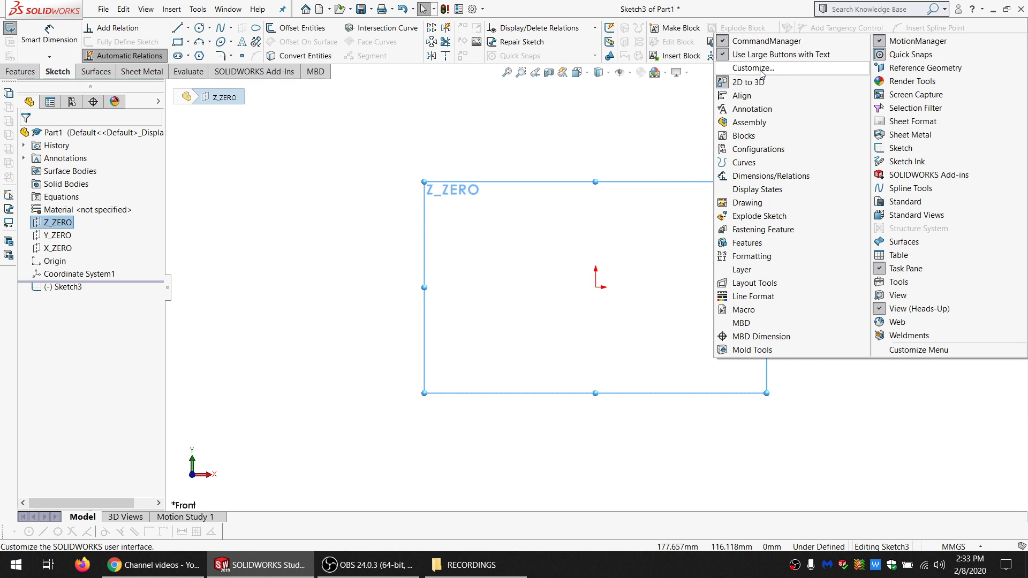
left_click(276, 119)
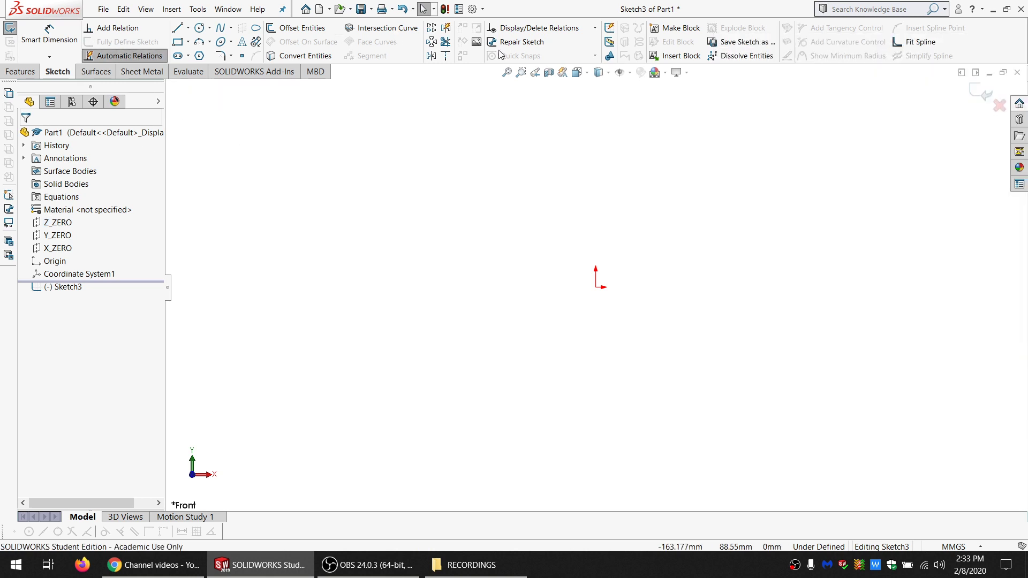
left_click(95, 71)
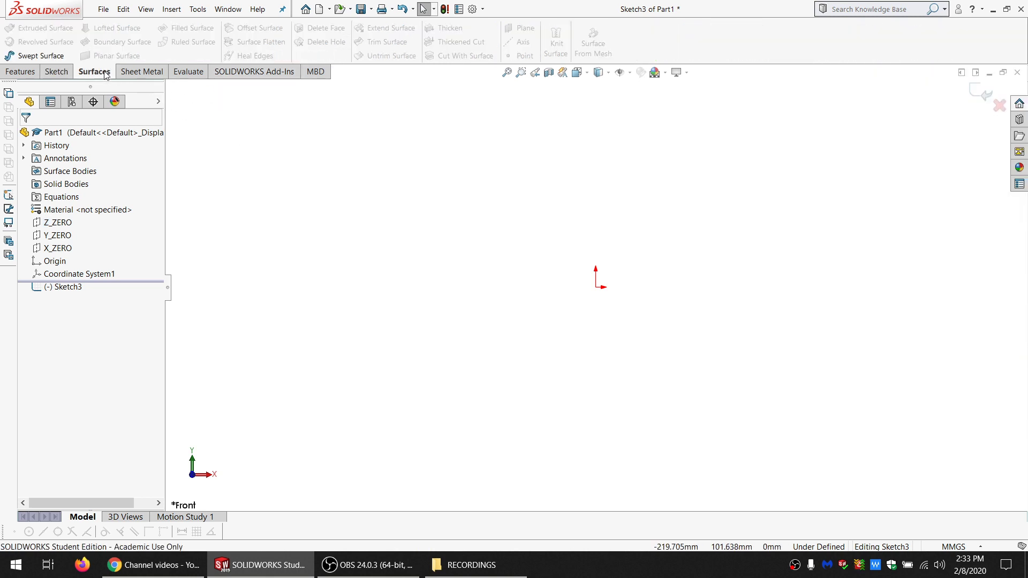
left_click(142, 71)
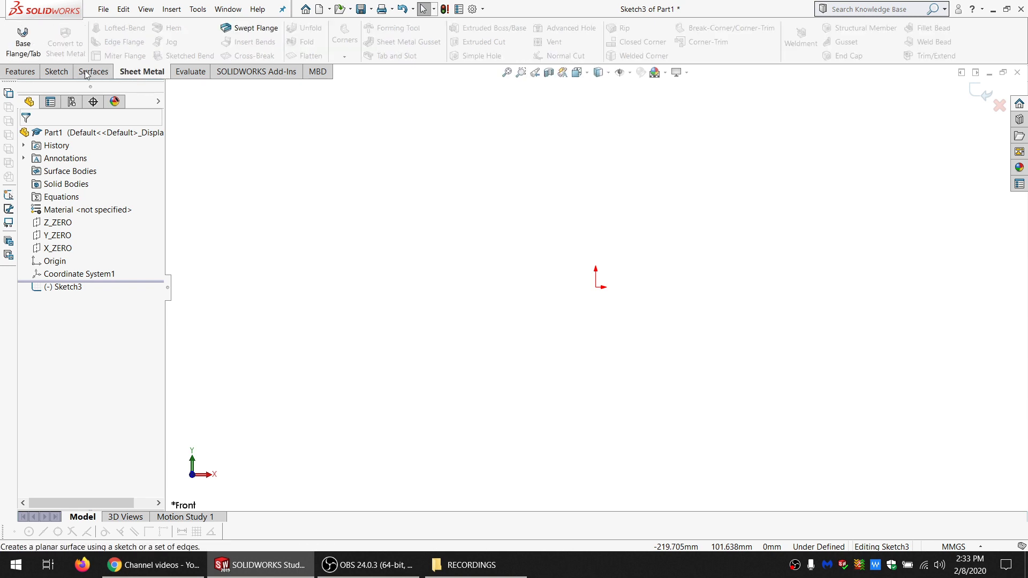
left_click(22, 72)
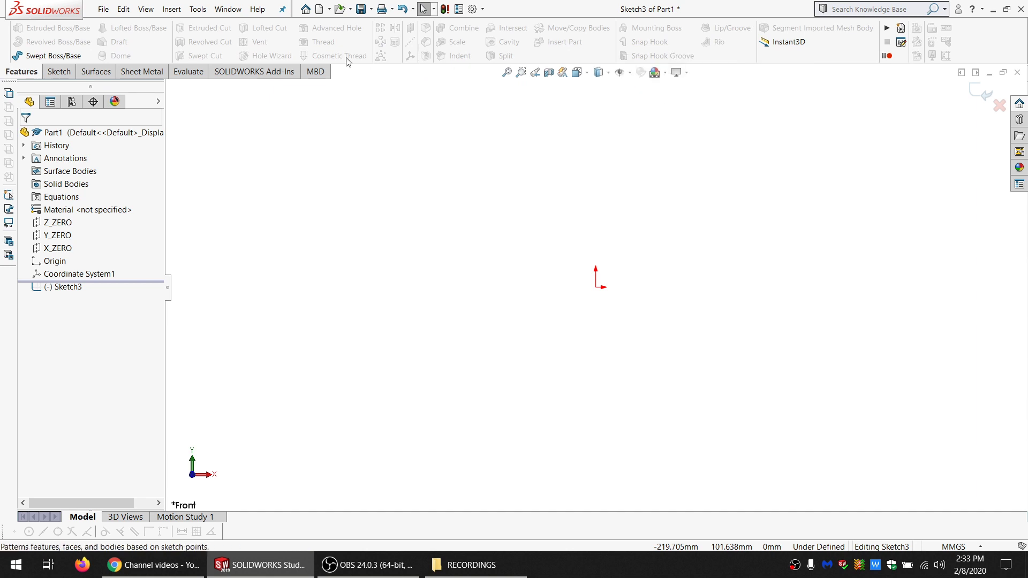
left_click(59, 72)
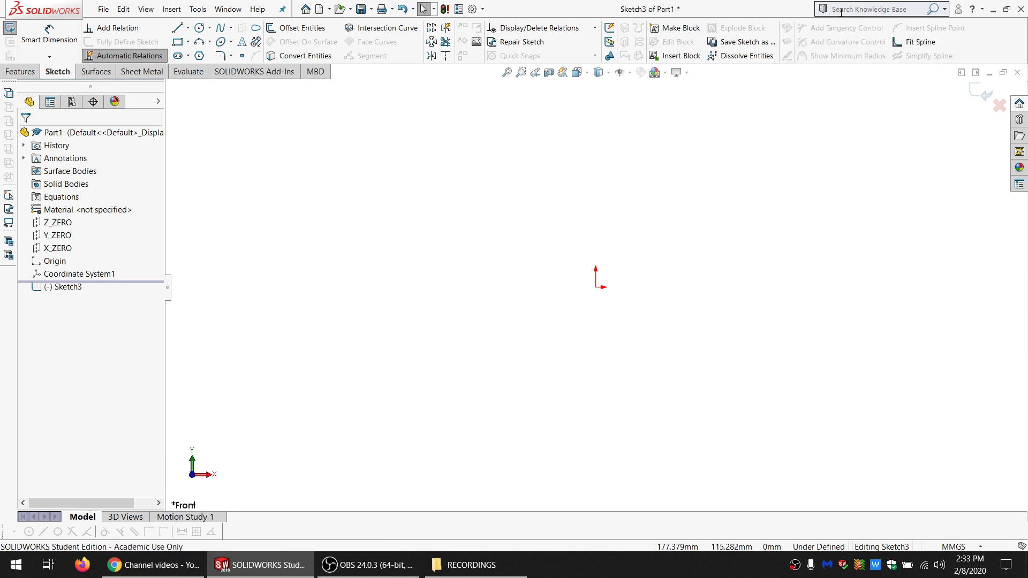
- Set the search scope to commands and look up "line" to locate the Line tool
left_click(945, 9)
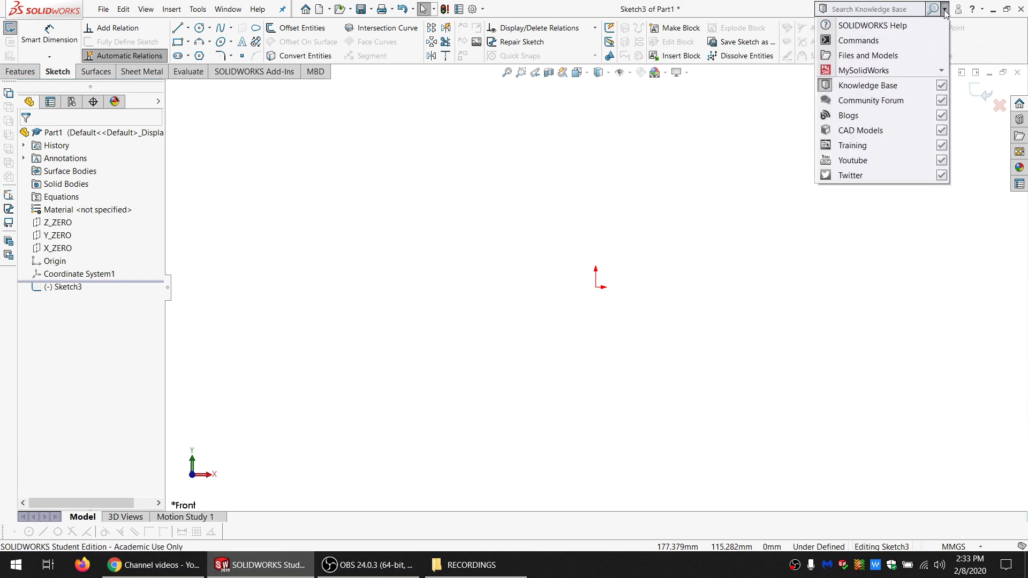
left_click(858, 41)
left_click(854, 9)
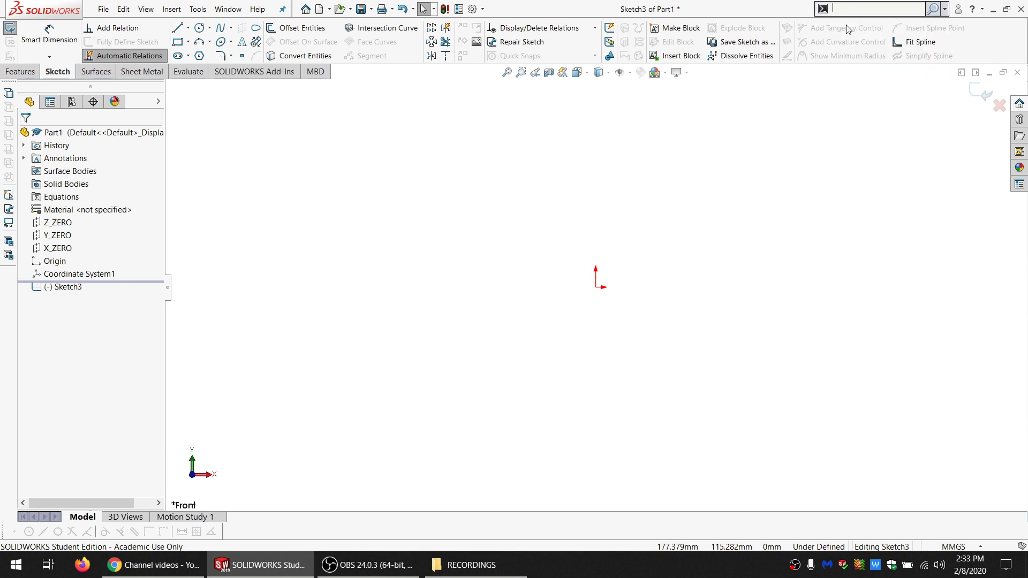
type("line")
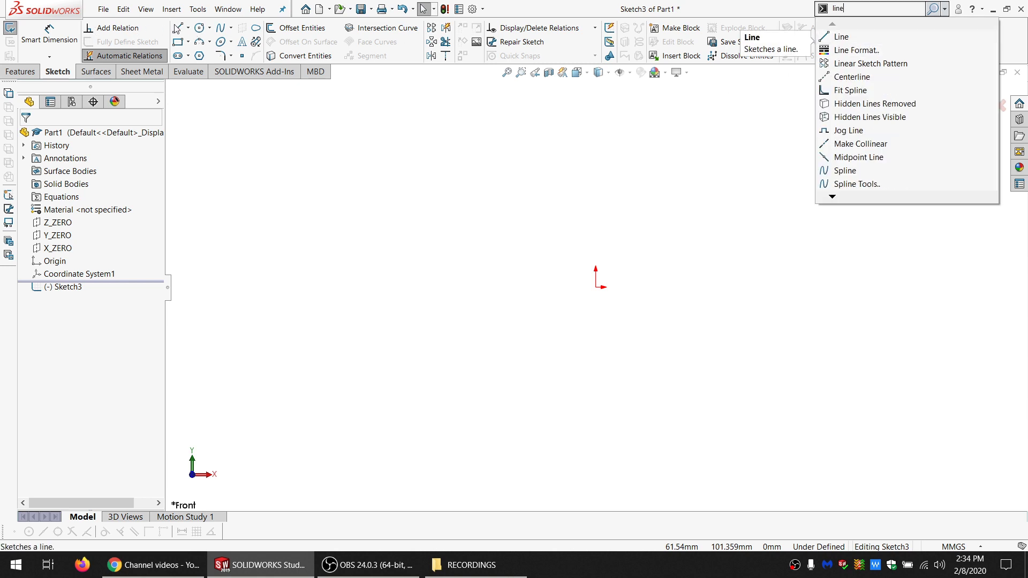
left_click(389, 255)
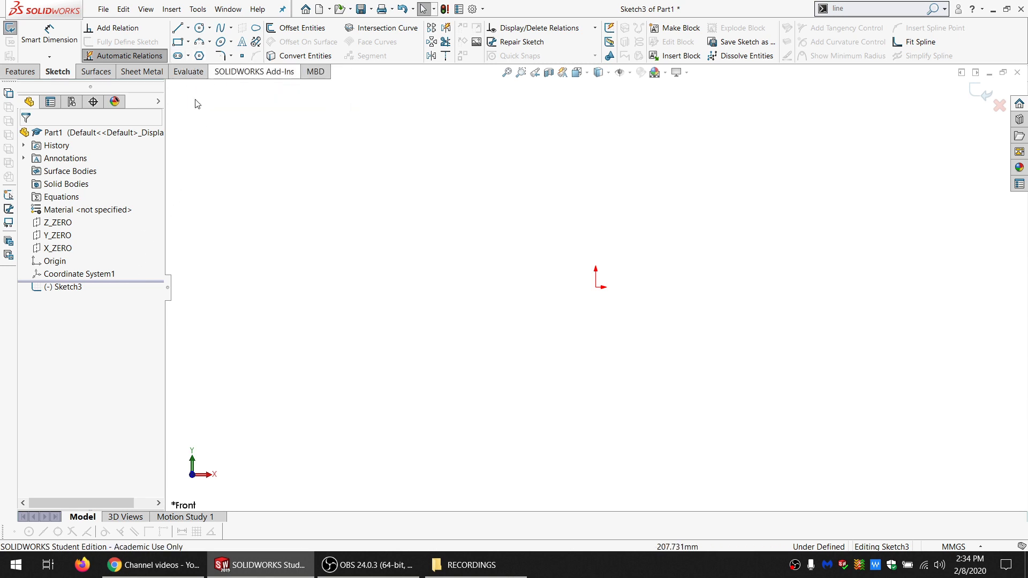
- Sketch a closed triangle from the origin with lines: about 72 mm nearly vertical, about 74 mm nearly horizontal leftward, and a diagonal back to the origin
left_click(188, 27)
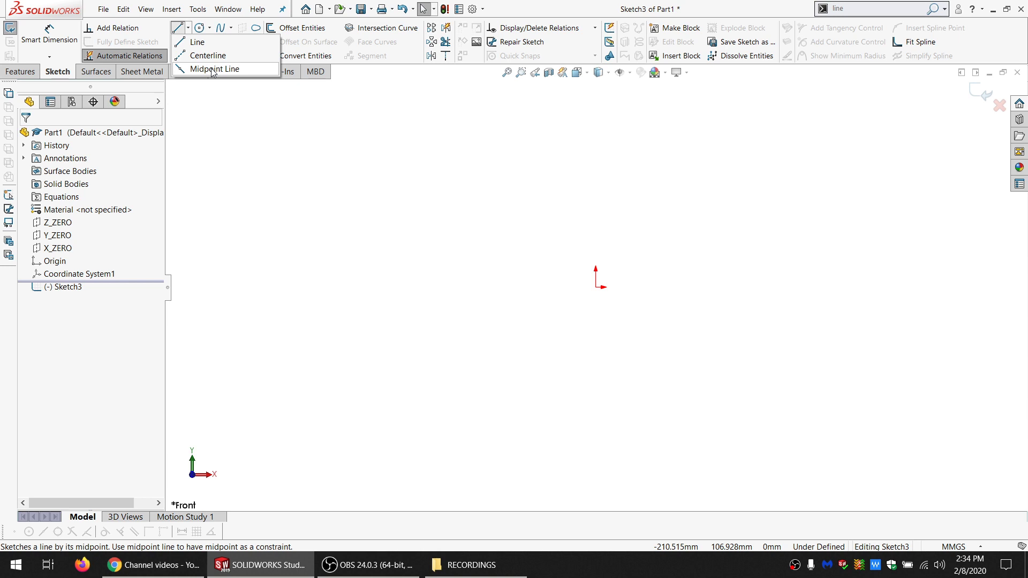
left_click(199, 42)
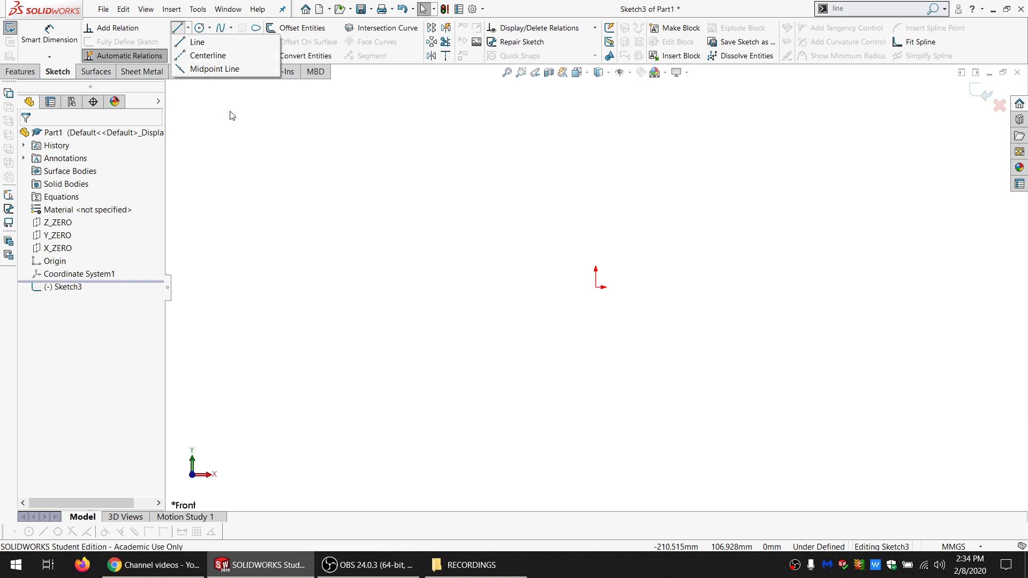
left_click(597, 287)
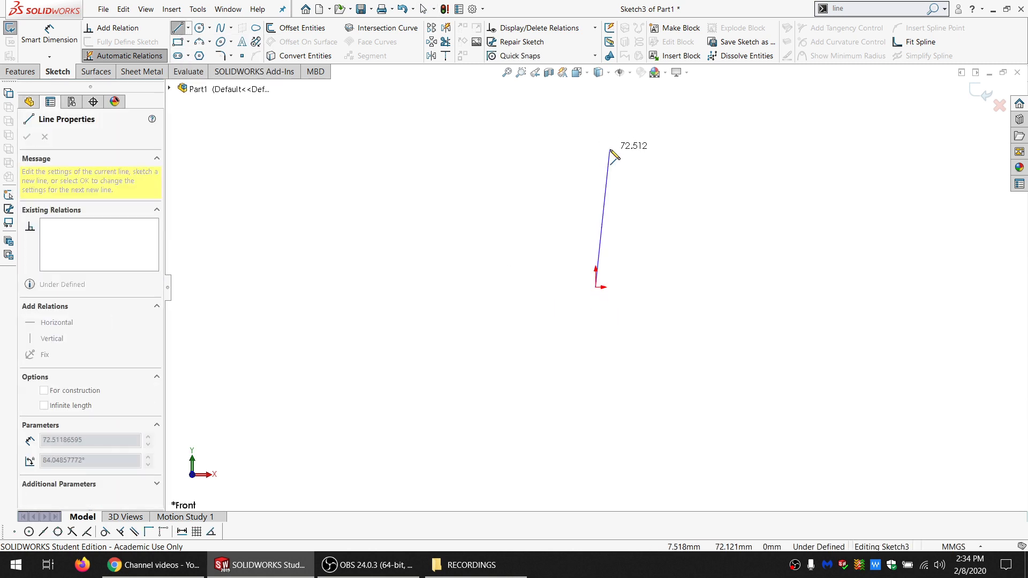
left_click(593, 149)
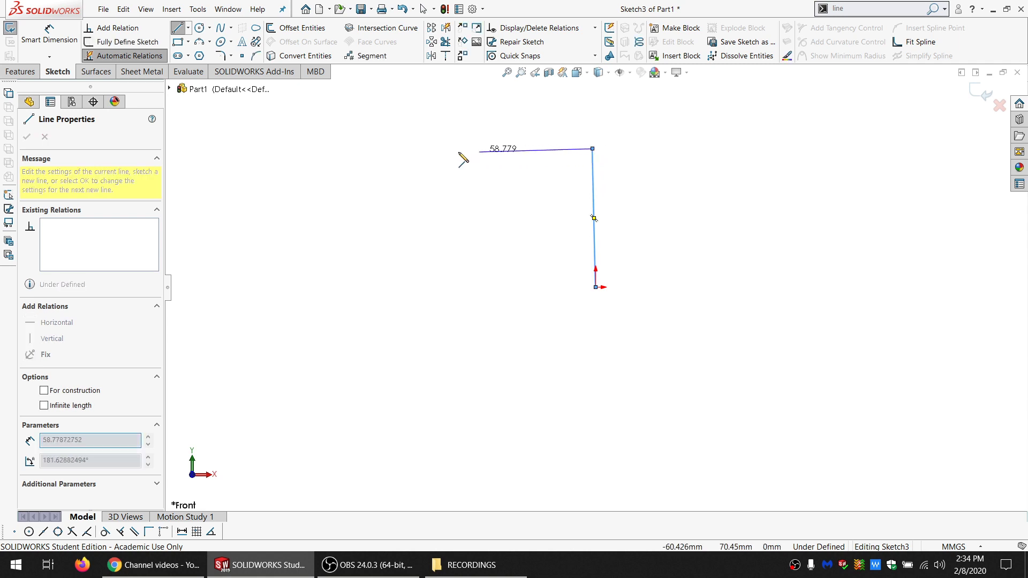
left_click(450, 152)
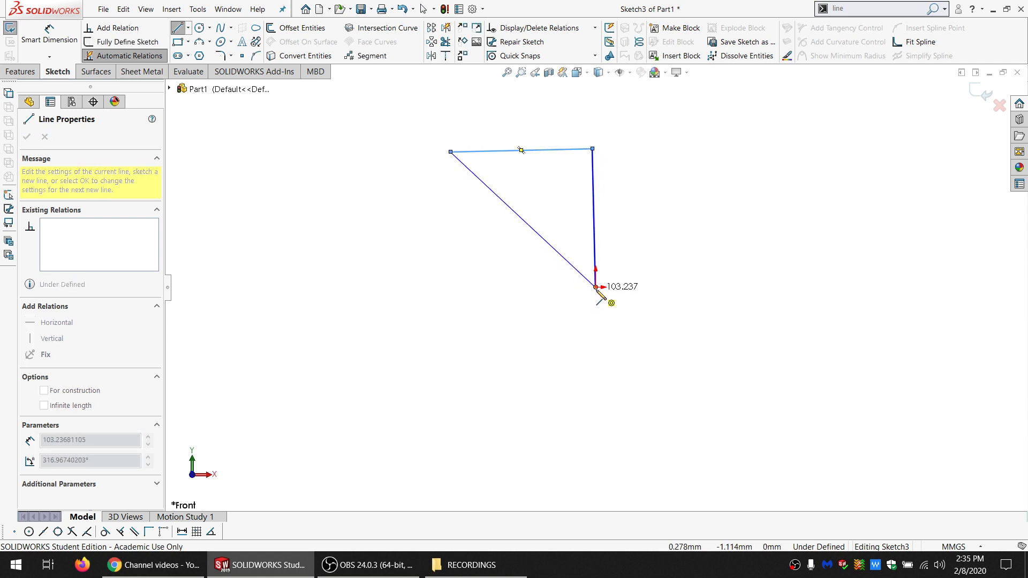
left_click(596, 287)
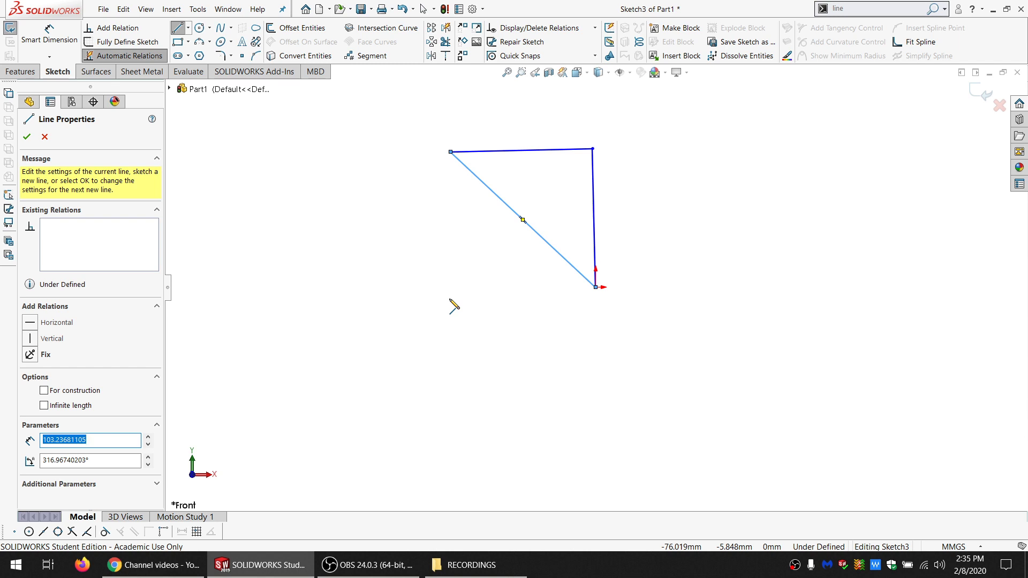
key("Escape")
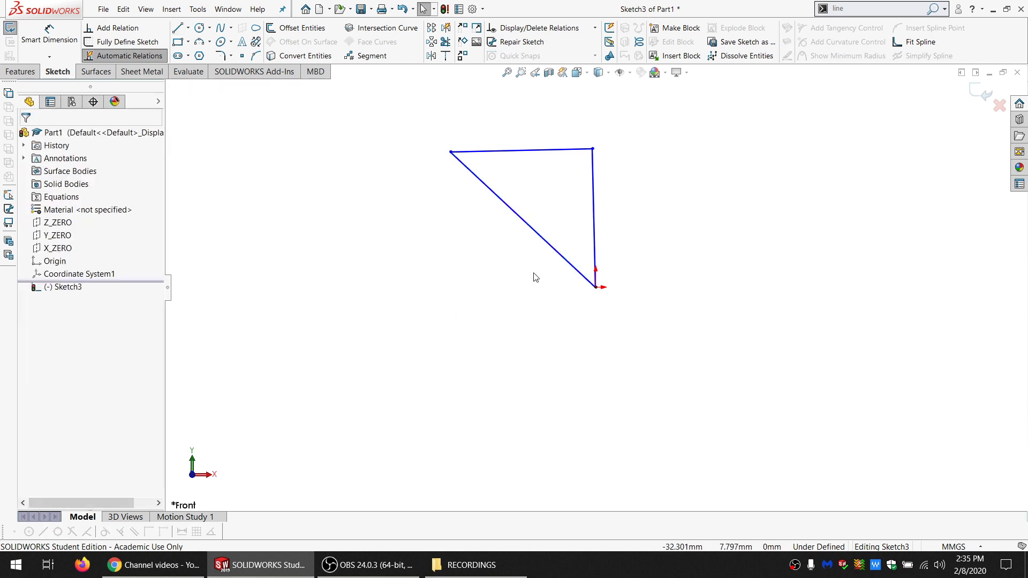
- Add a Smart Dimension between the triangle's upper-left corner and its nearly vertical side, placed above the triangle
left_click(599, 246)
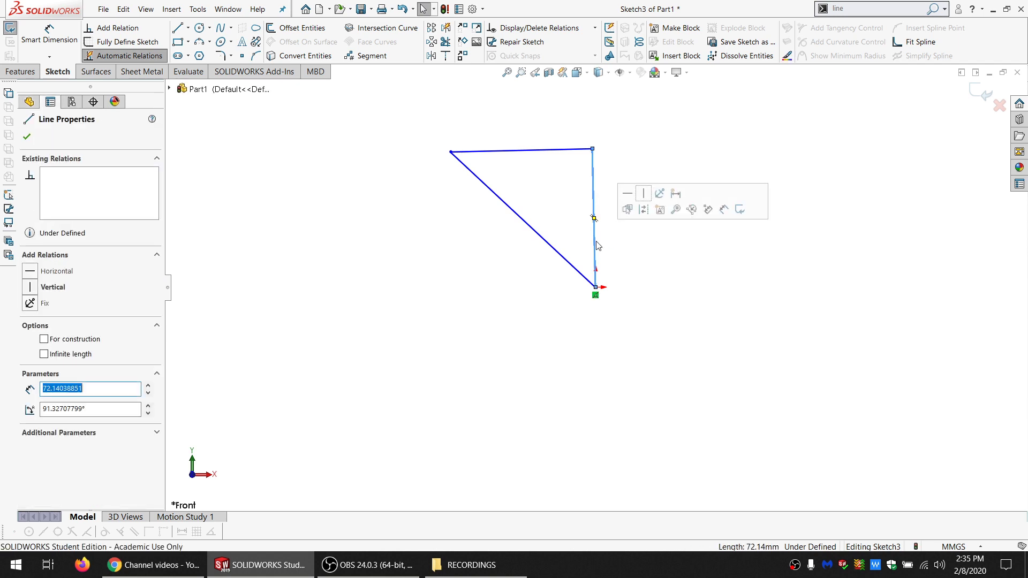
left_click(390, 247)
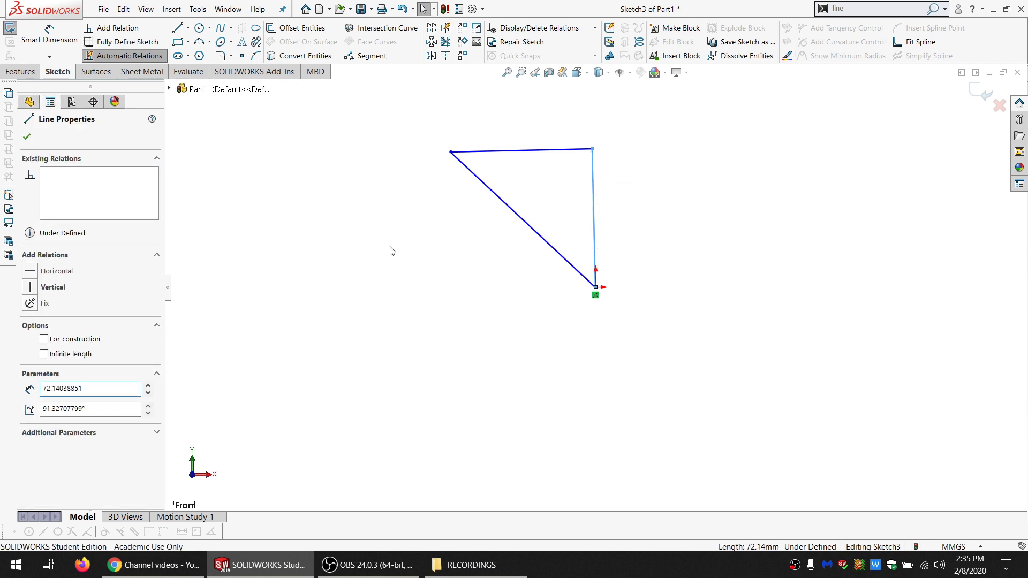
left_click(65, 30)
left_click(452, 153)
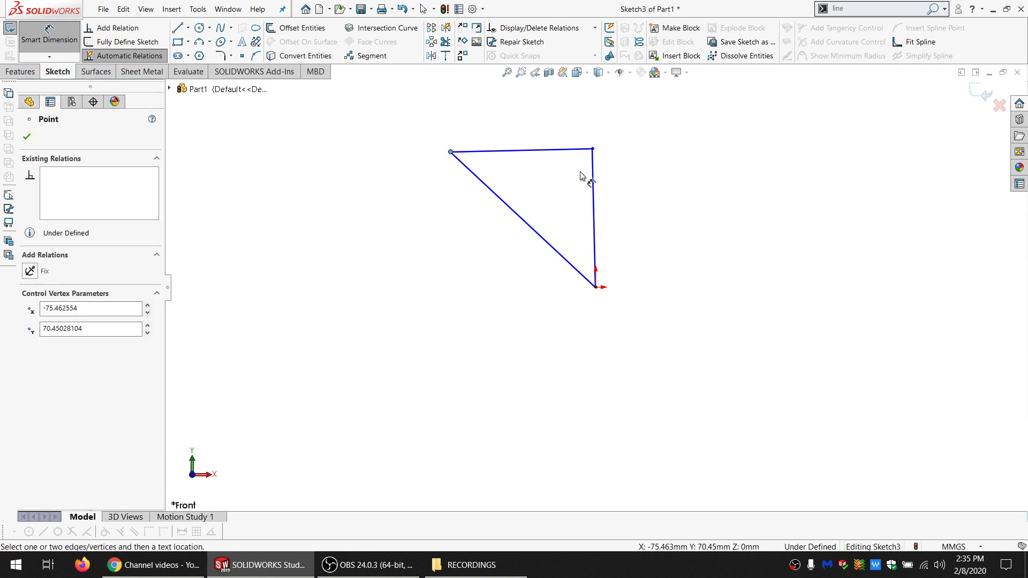
left_click(594, 179)
left_click(542, 111)
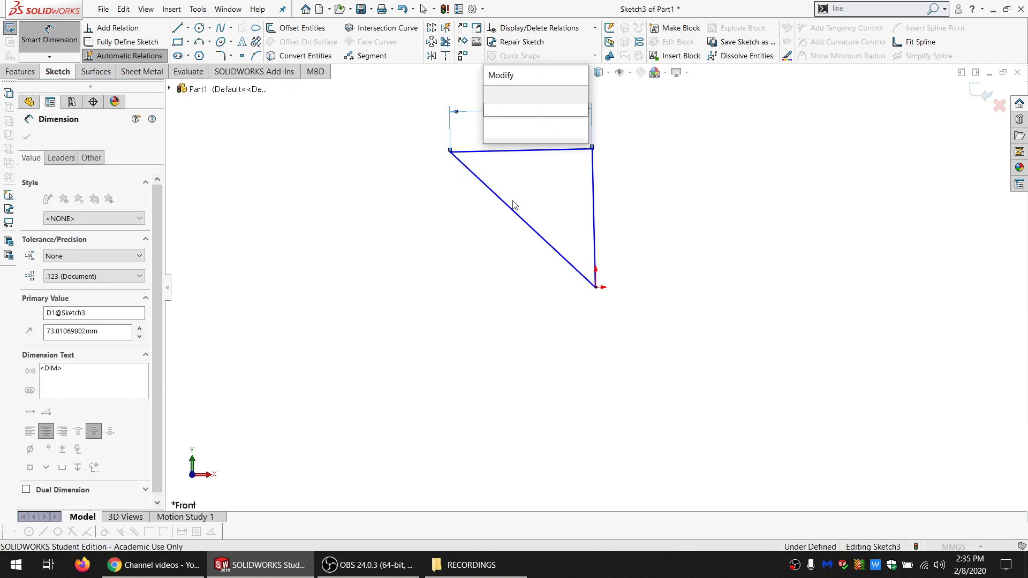
left_click(491, 93)
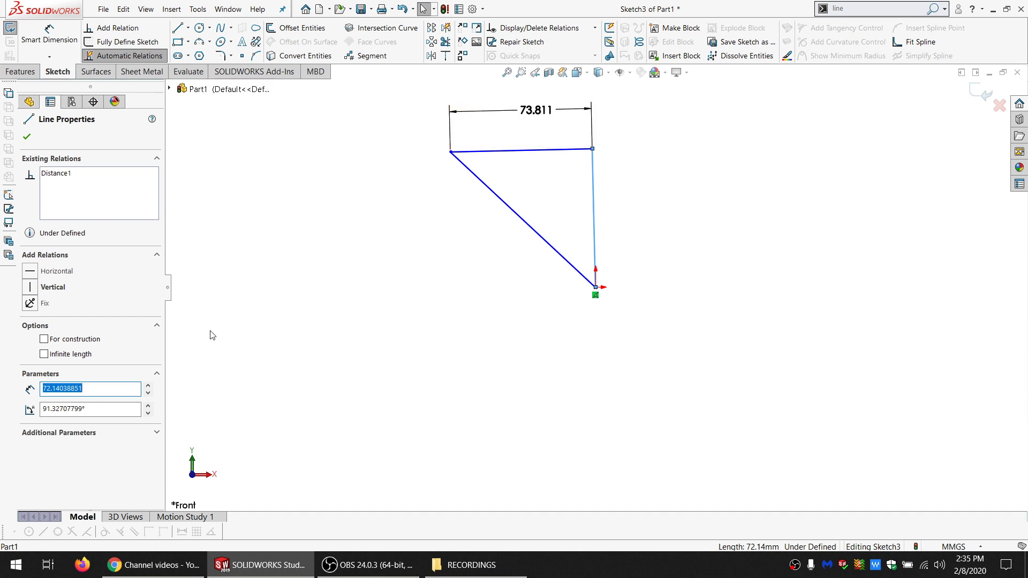
- Convert the triangle's nearly vertical side into construction geometry
left_click(70, 340)
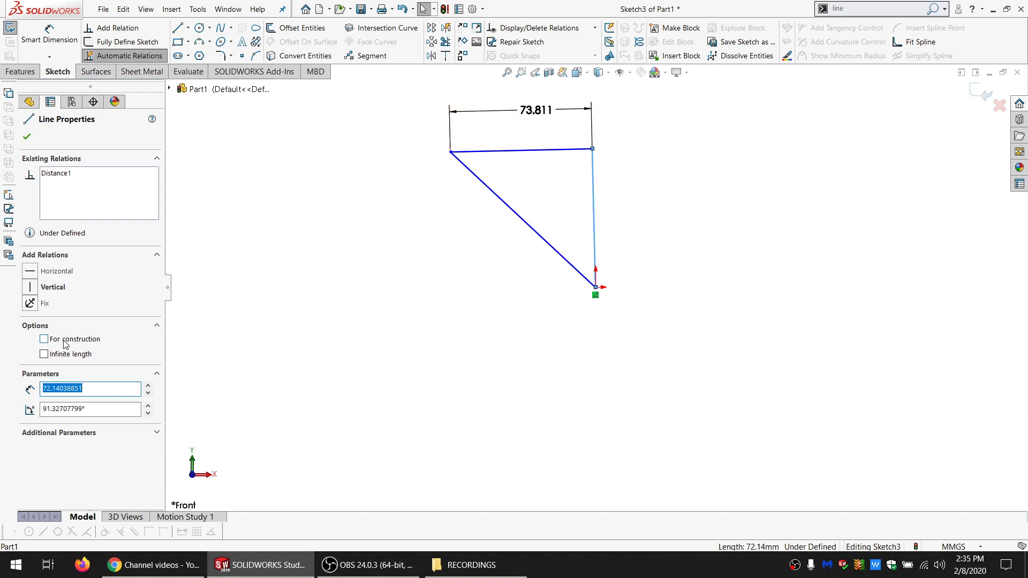
left_click(429, 314)
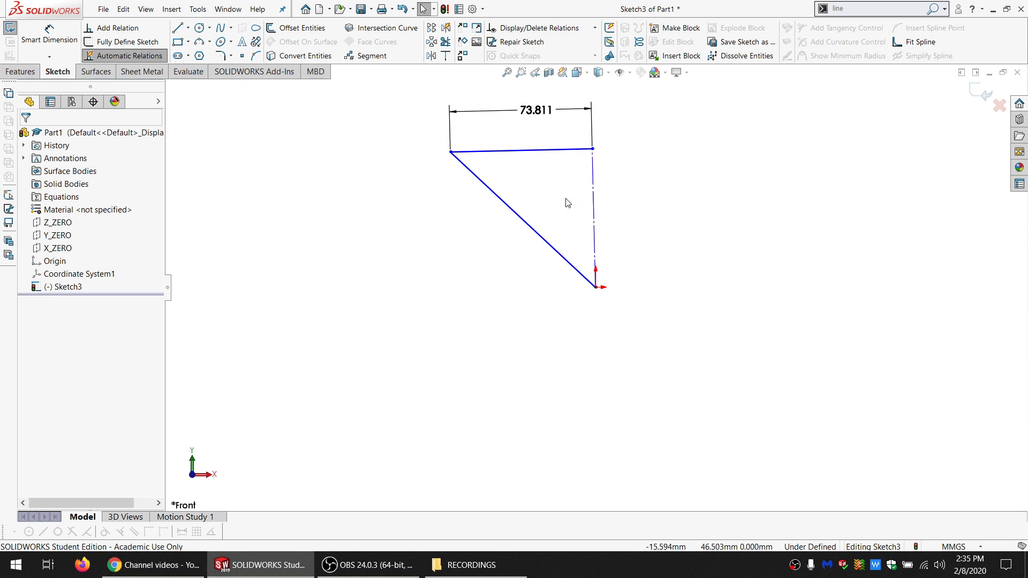
- Add a Fix relation to the nearly vertical construction line of the triangle and deselect it
left_click(595, 184)
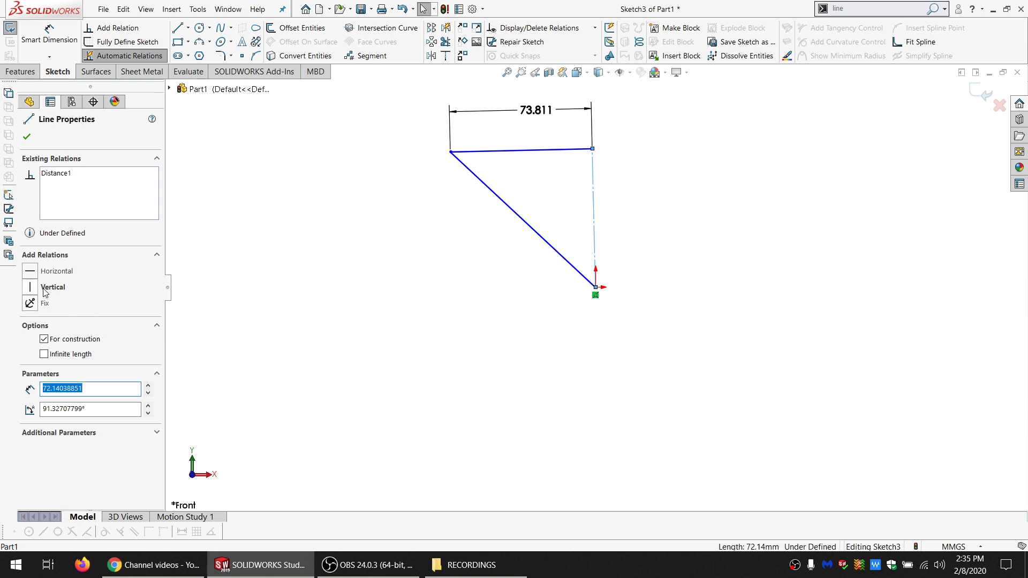
left_click(30, 304)
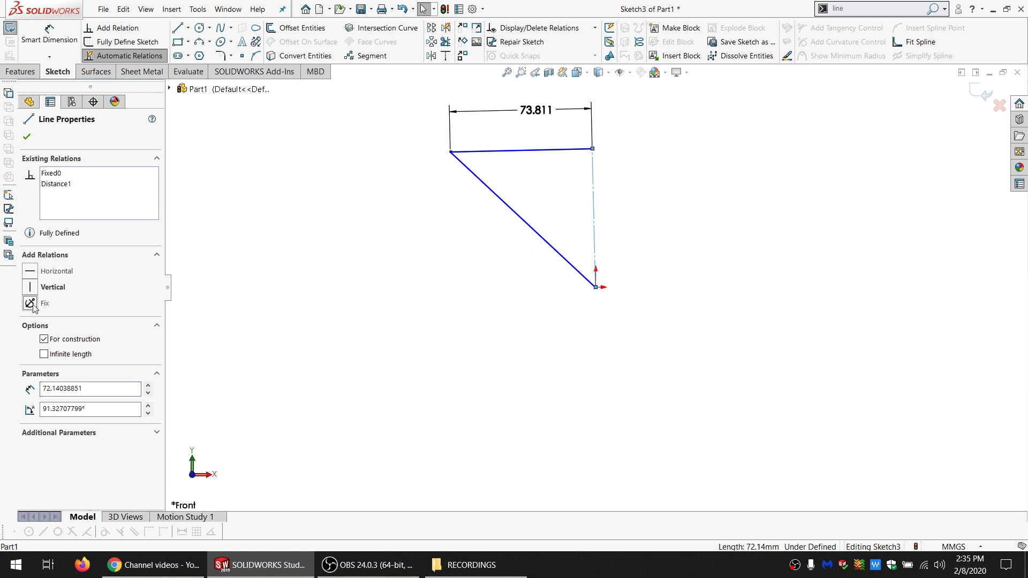
left_click(294, 284)
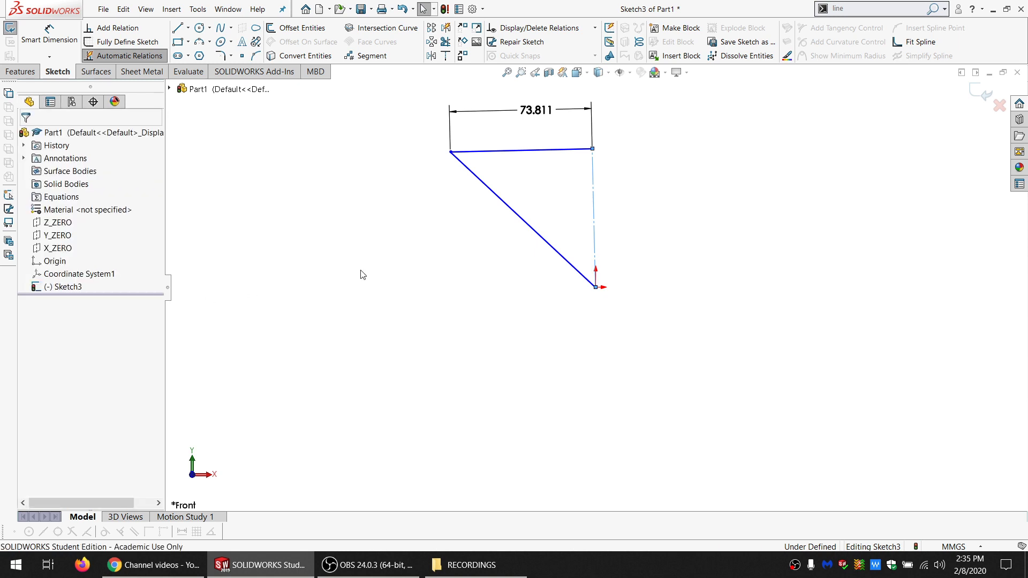
left_click(595, 231)
left_click(610, 266)
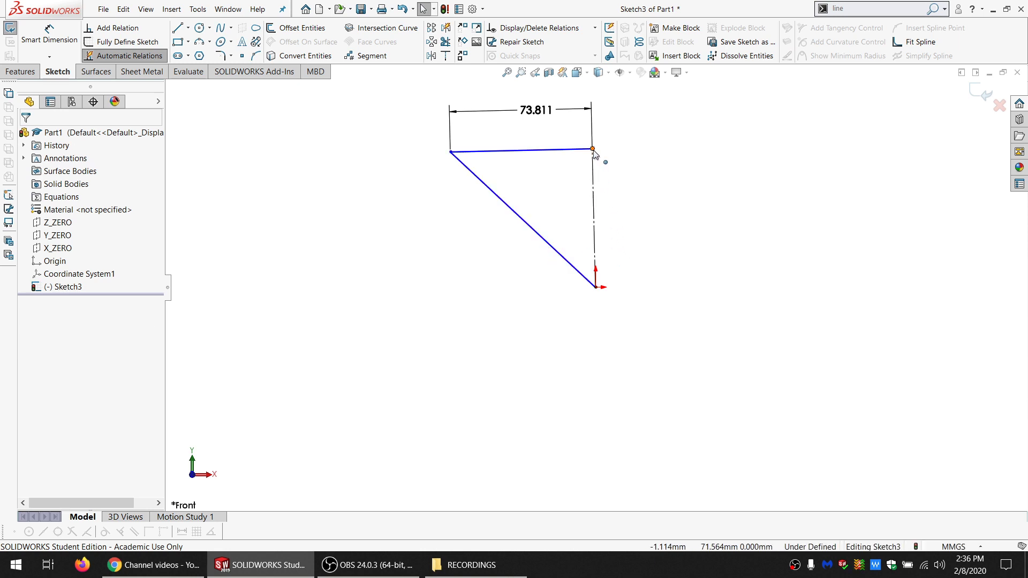
- Slide the fixed construction line's upper endpoint upward along its direction until the line is about 80 mm long
mouse_move(594, 154)
left_mouse_down()
mouse_move(624, 156)
mouse_move(610, 148)
mouse_move(604, 108)
mouse_move(599, 143)
left_mouse_up()
left_click(620, 163)
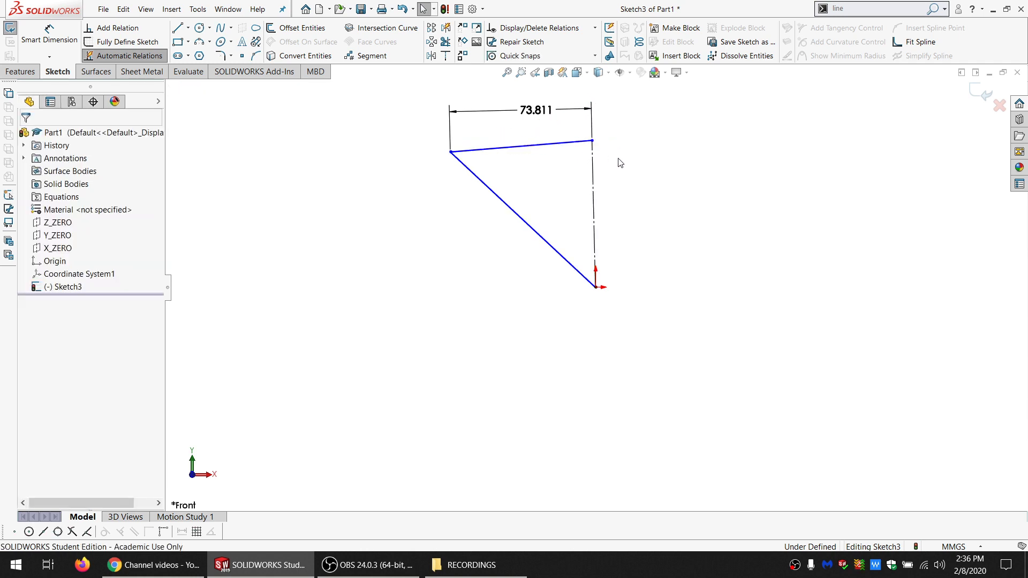
left_click(593, 208)
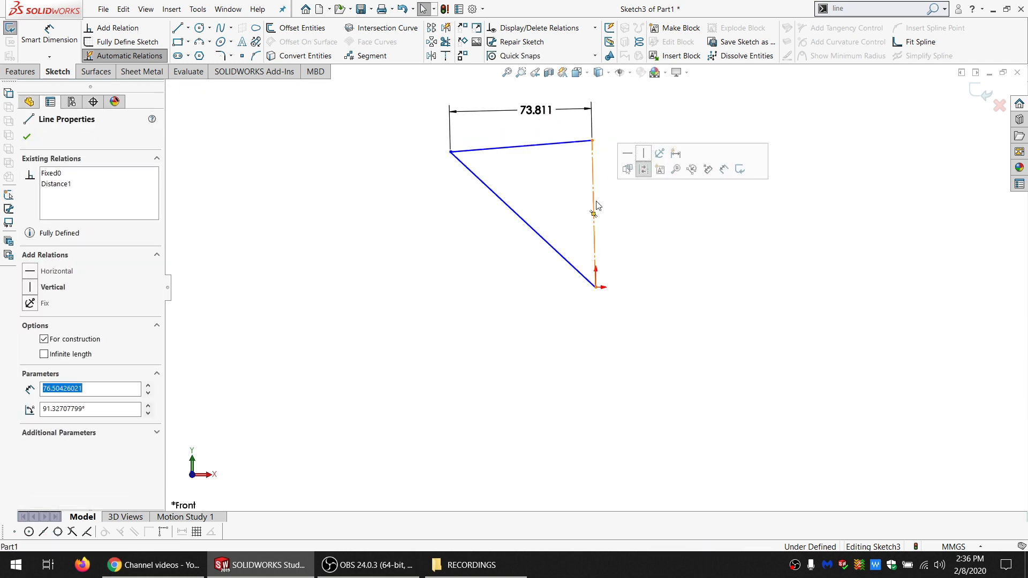
left_click(600, 173)
mouse_move(592, 141)
left_mouse_down()
mouse_move(602, 153)
mouse_move(621, 138)
mouse_move(596, 154)
left_mouse_up()
- Delete the Fix relation from the construction line
left_click(595, 262)
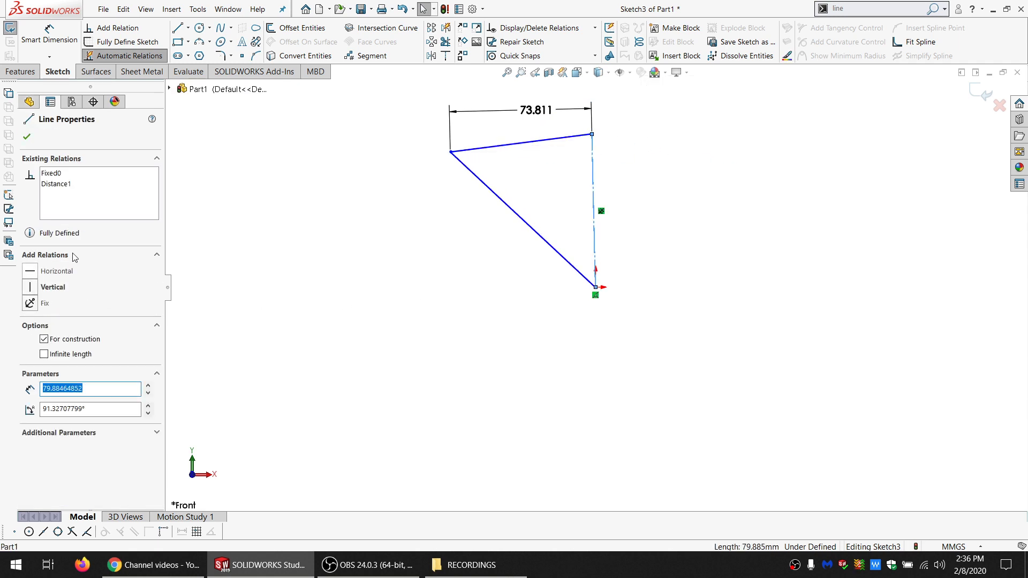
left_click(50, 176)
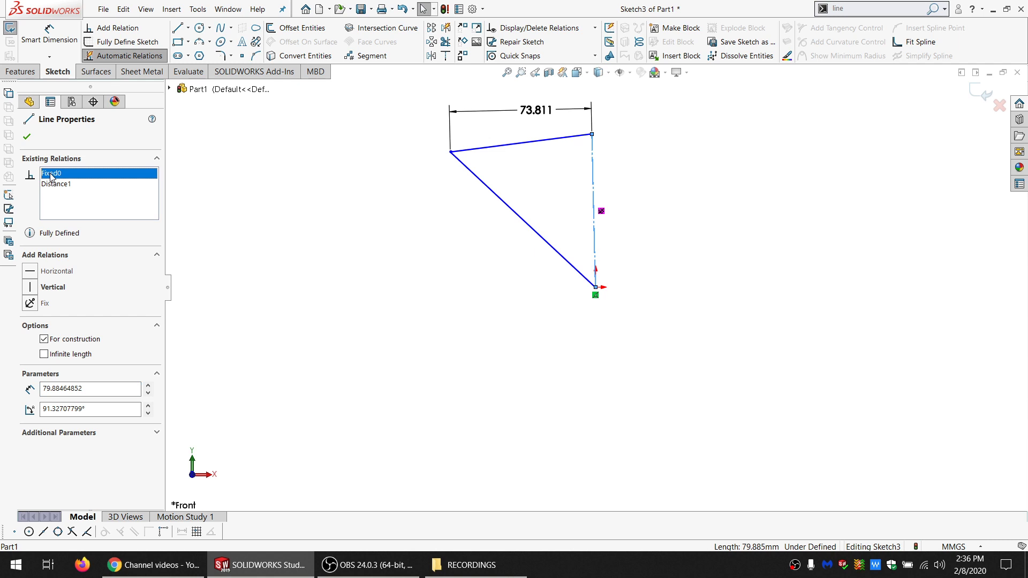
key("Delete")
left_click(248, 214)
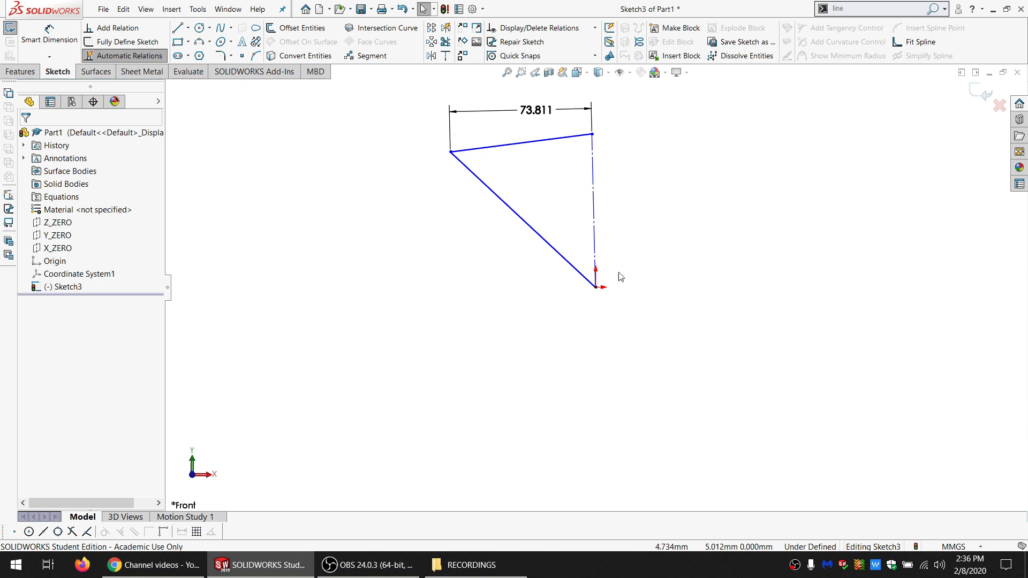
- Reapply a Fix relation to the construction line and move its upper endpoint down, making the line about 69 mm long
left_click(594, 183)
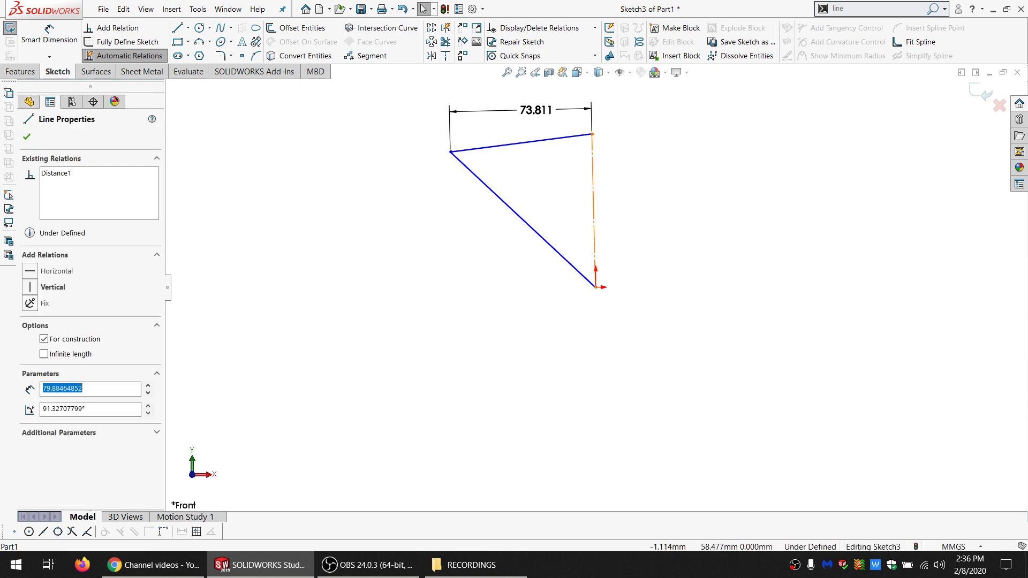
left_click(33, 306)
left_click(429, 285)
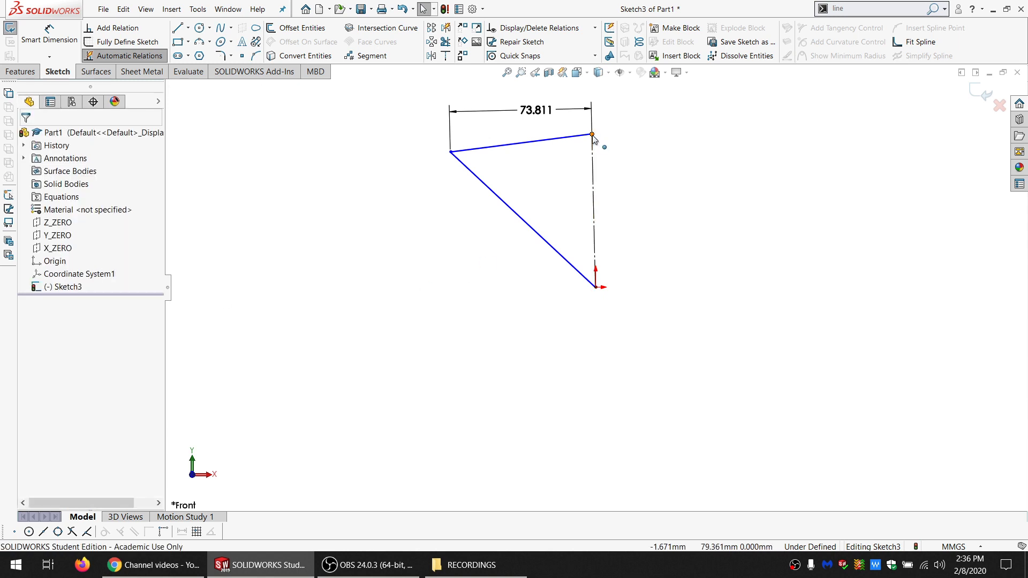
left_click_drag(592, 136, 601, 168)
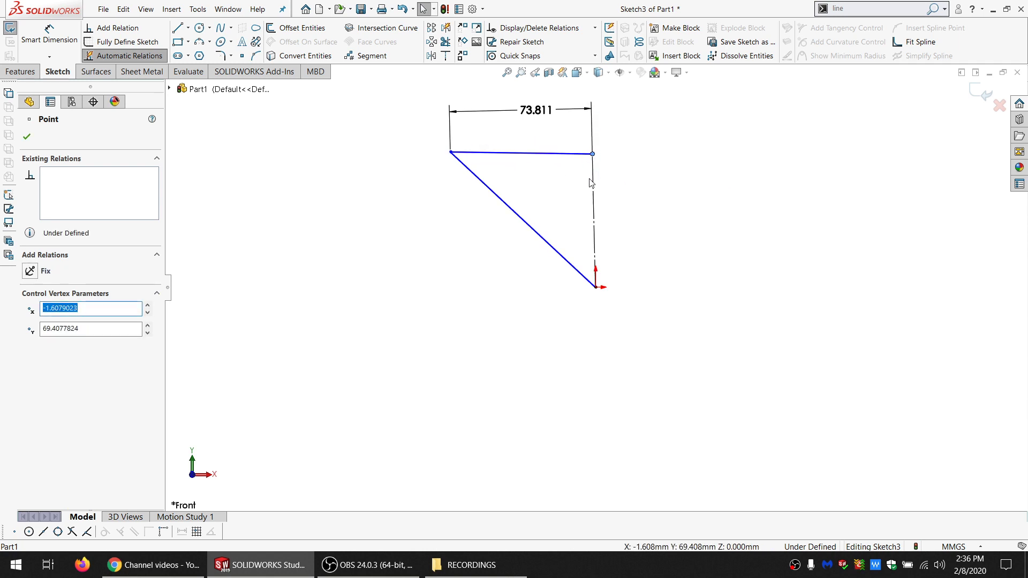
left_click(666, 208)
- Remove the reapplied Fix relation from the construction line
left_click(596, 176)
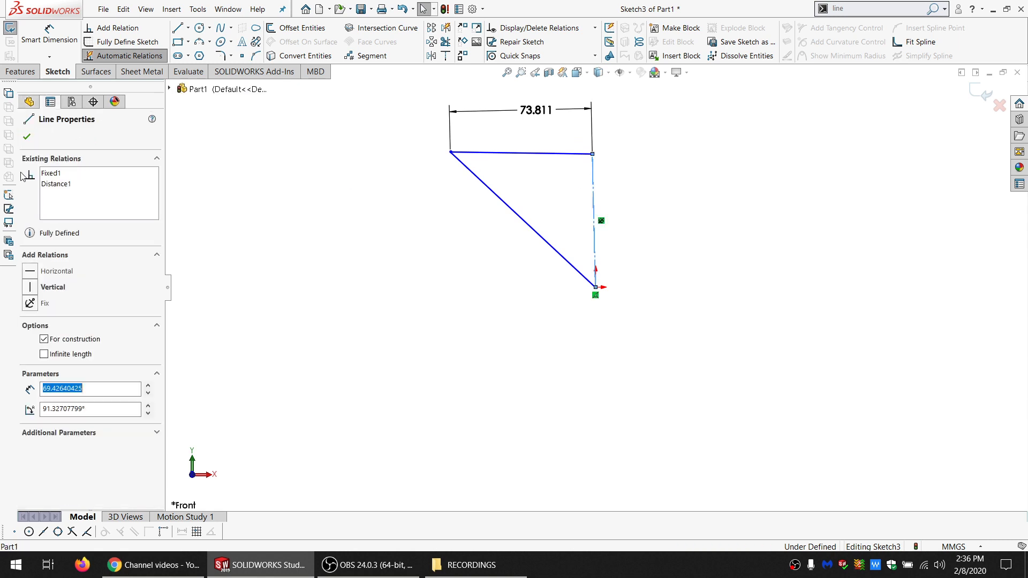
left_click(62, 175)
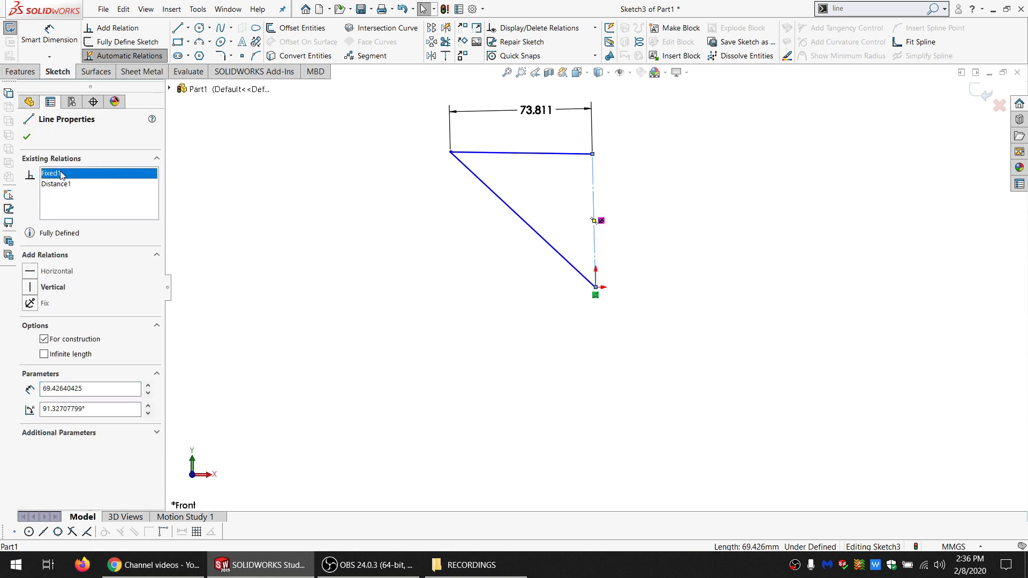
key("Delete")
left_click(328, 198)
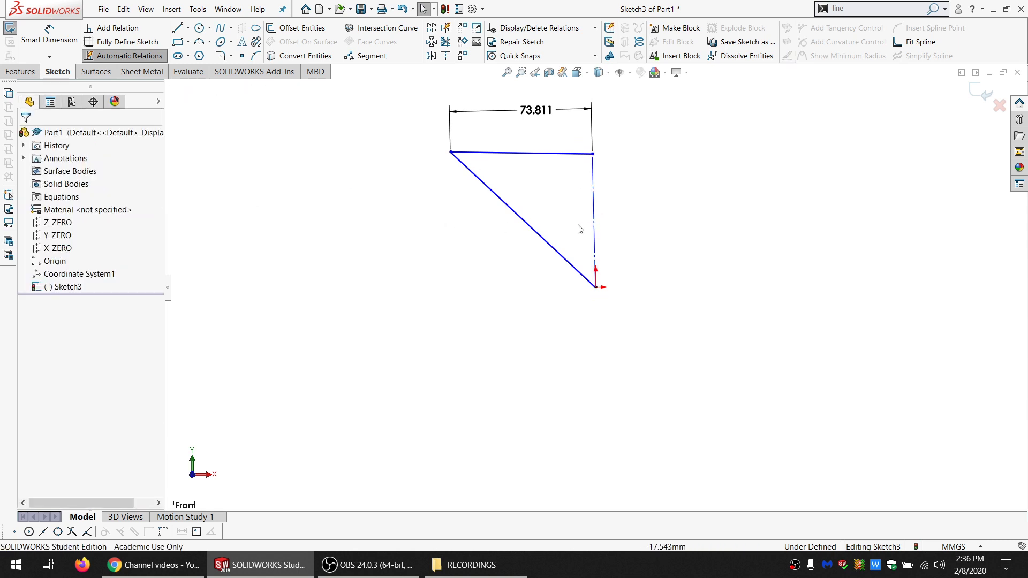
- Add a Vertical relation to the construction line starting at the origin
left_click(596, 195)
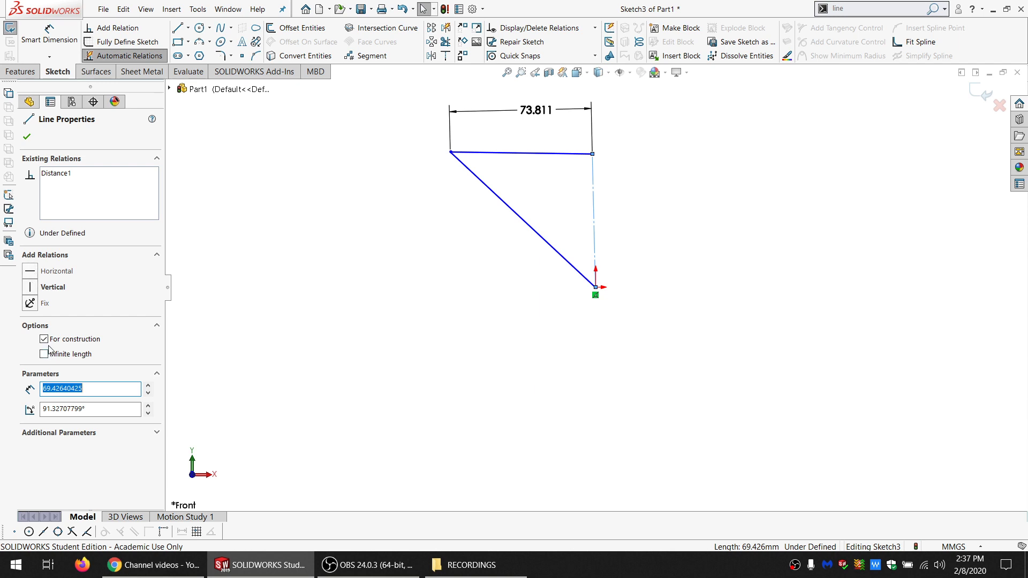
left_click(34, 290)
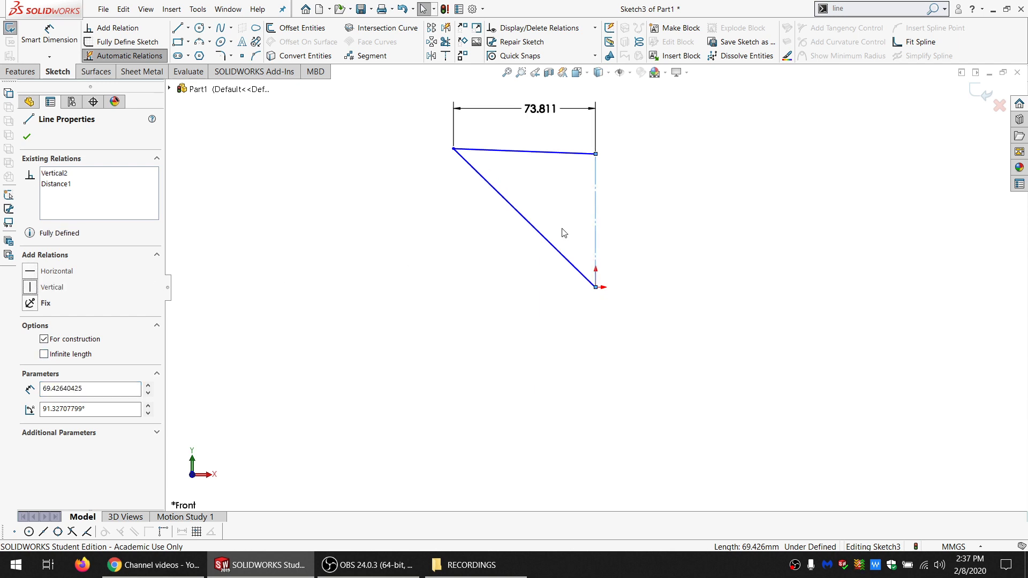
left_click(637, 232)
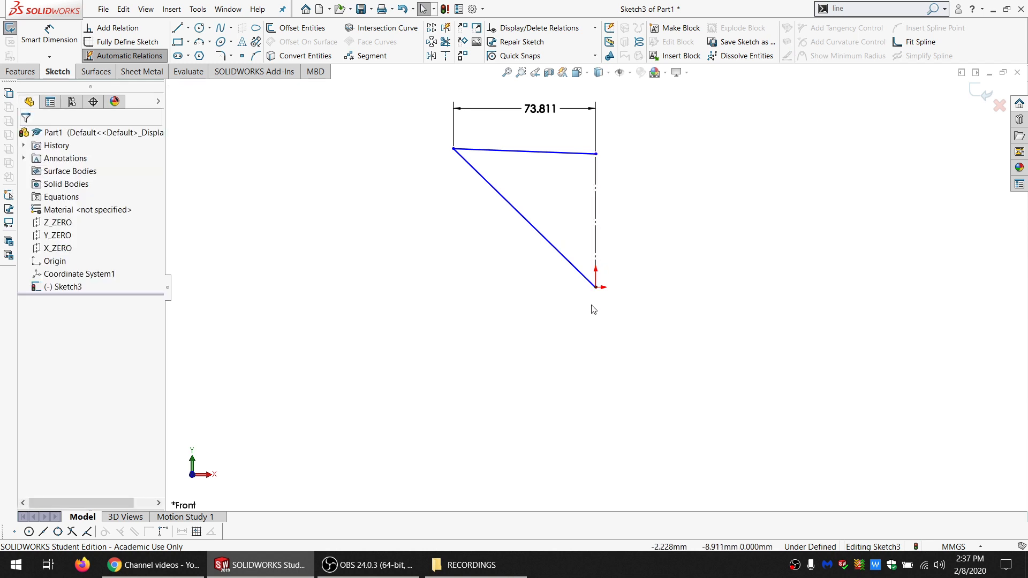
- Delete the Vertical relation from the construction line
left_click(595, 227)
left_click(70, 176)
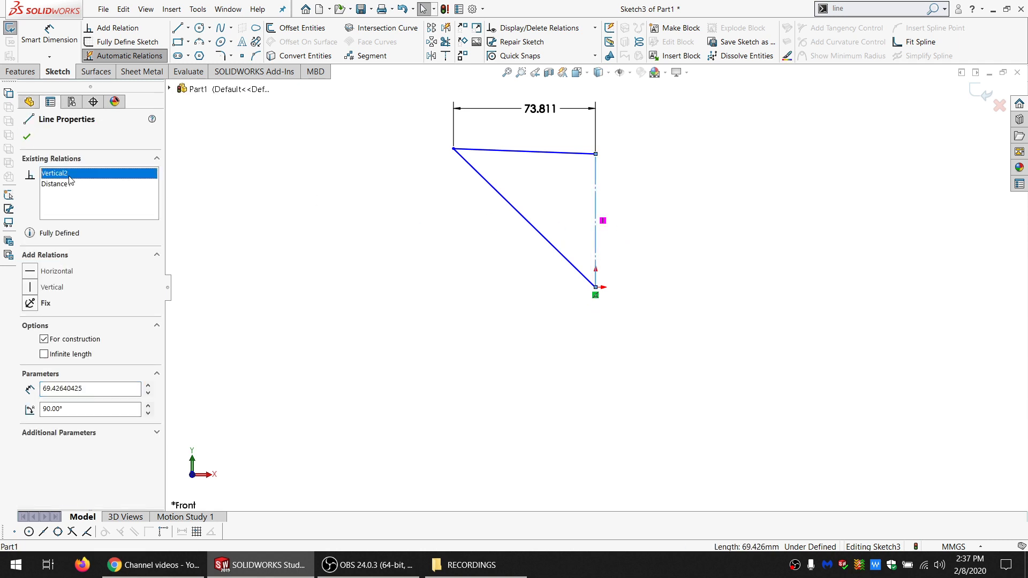
key("Delete")
key("Escape")
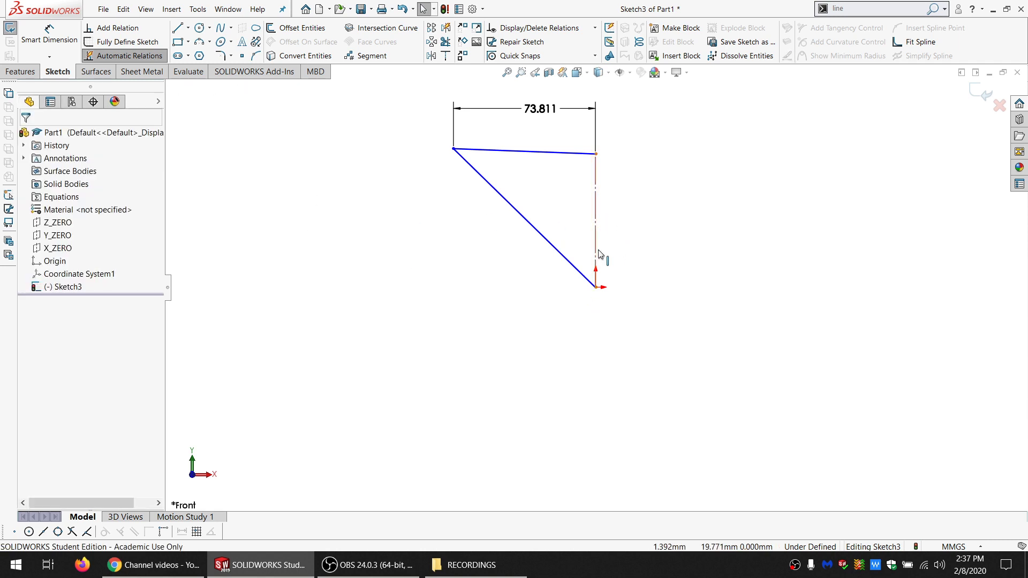
- Try a Horizontal relation on the construction line and undo it
left_click(596, 257)
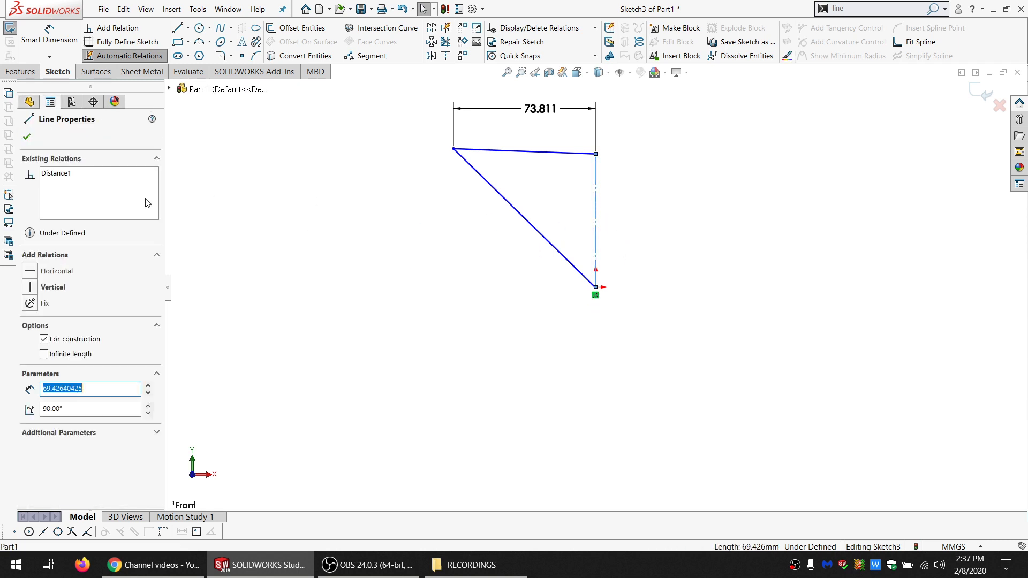
left_click(31, 274)
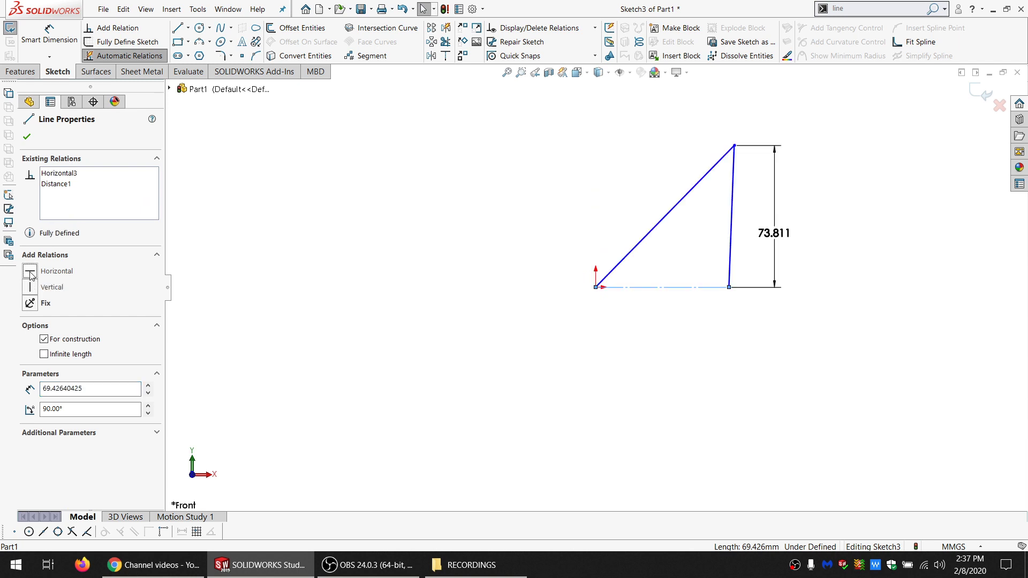
key("ctrl+z")
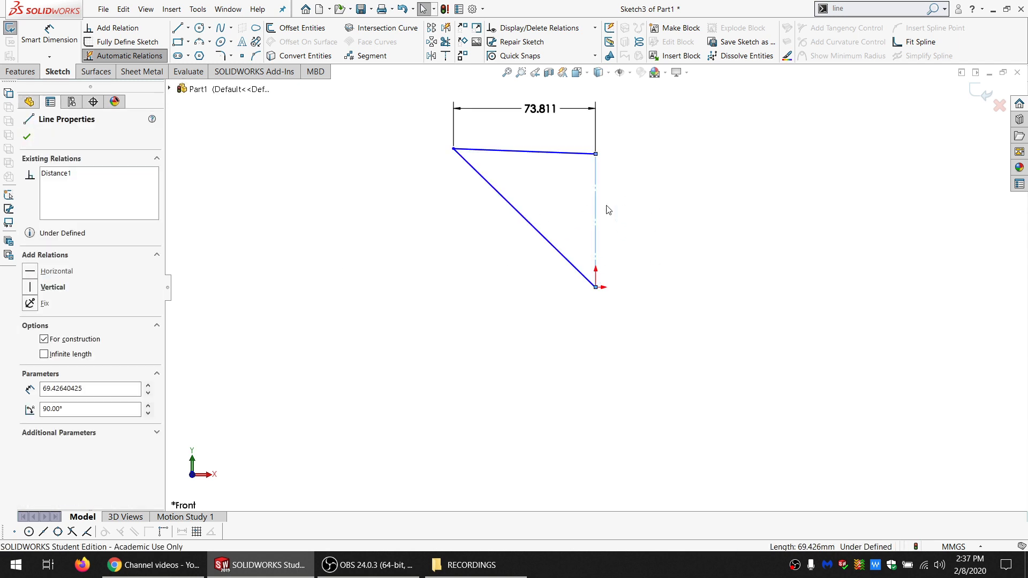
left_click(401, 276)
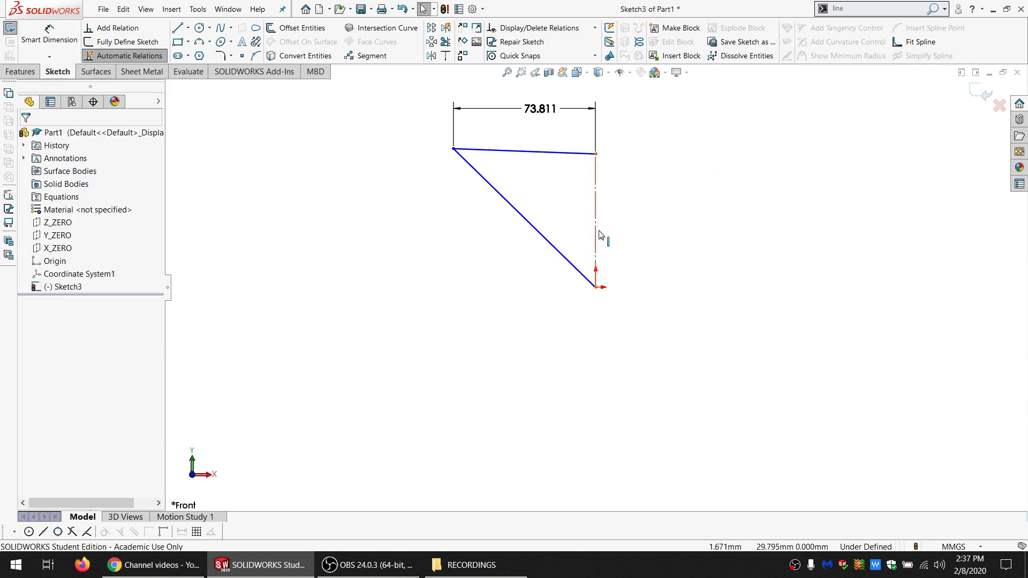
- Move the construction line's upper endpoint down and to the right so the line tilts away from vertical
mouse_move(595, 154)
left_mouse_down()
mouse_move(652, 188)
mouse_move(695, 273)
mouse_move(638, 184)
mouse_move(616, 169)
left_mouse_up()
left_click(578, 210)
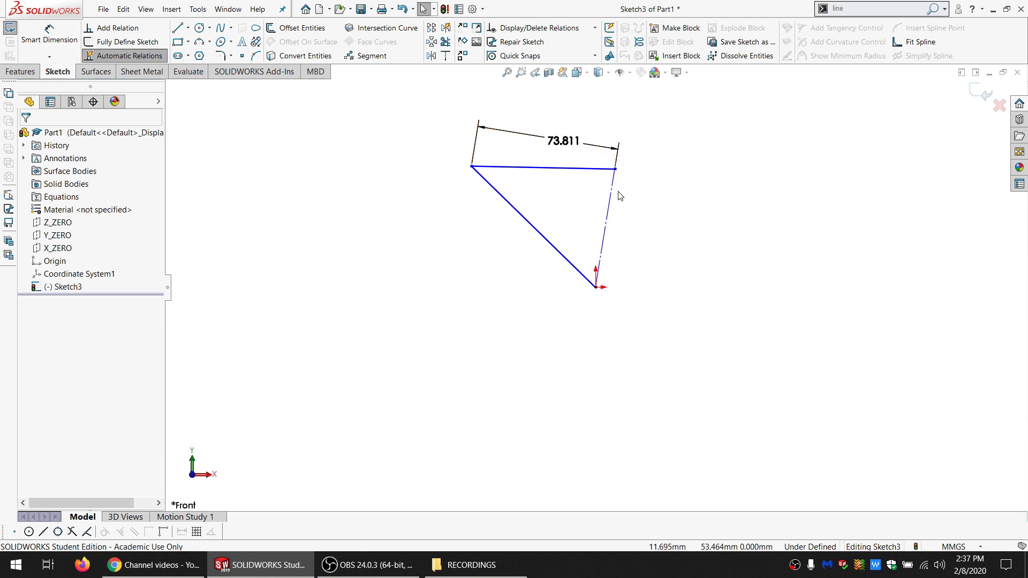
- Fix the triangle's left corner point and pull the construction line's upper endpoint upward to a length of about 94 mm
left_click(471, 169)
left_click(44, 275)
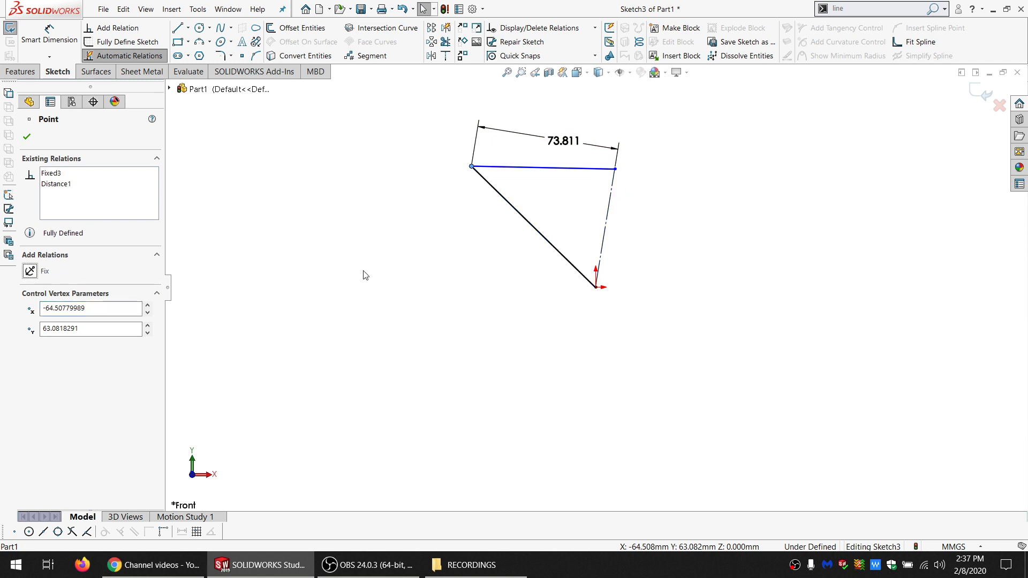
left_click(625, 160)
left_click_drag(617, 170, 597, 100)
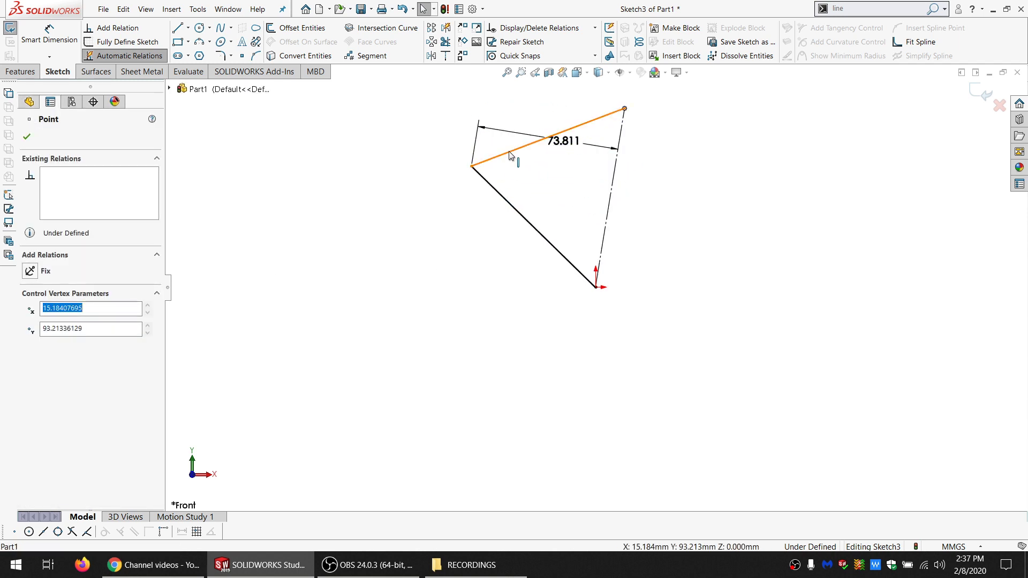
- Delete the Fix relation from the triangle's left corner point
left_click(471, 166)
left_click(60, 176)
key("Delete")
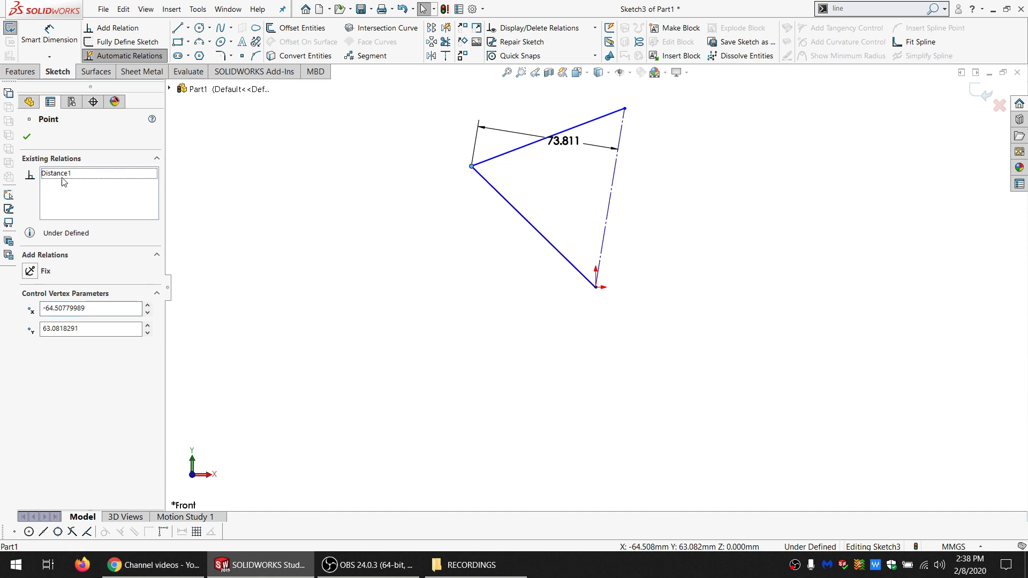
left_click(355, 202)
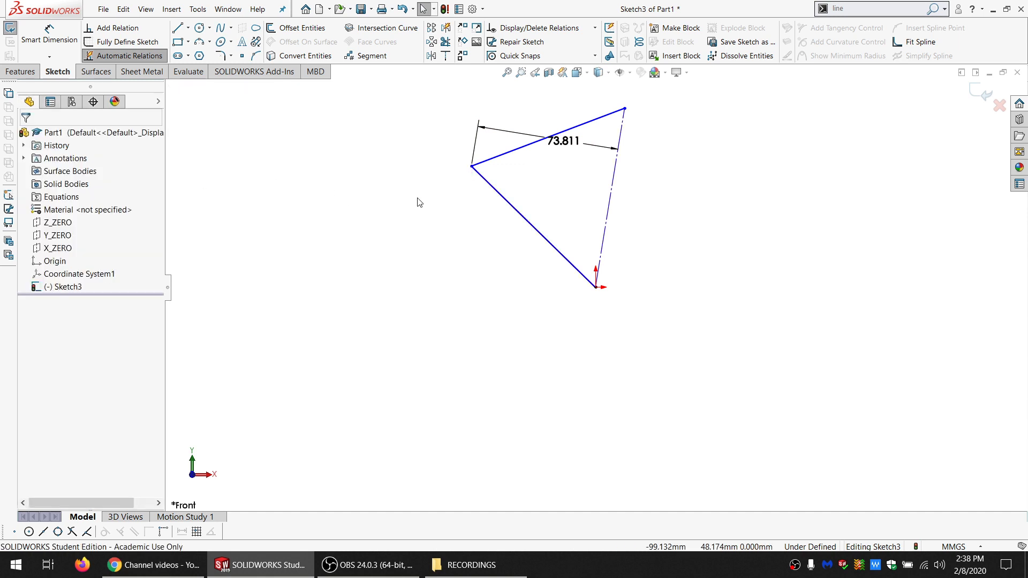
- Make the tilted construction line vertical with a Vertical relation
left_click(605, 213)
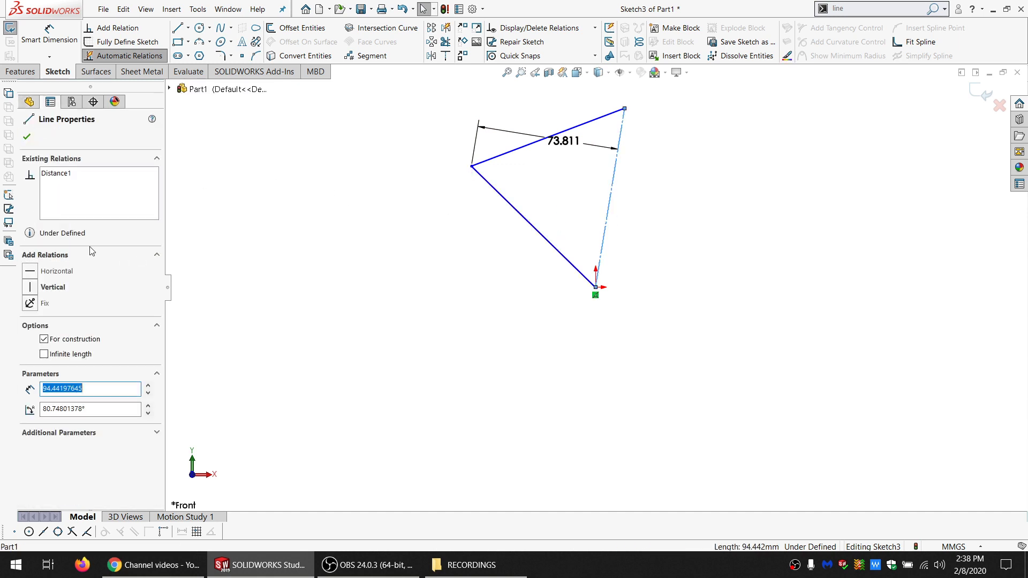
left_click(58, 288)
left_click(422, 235)
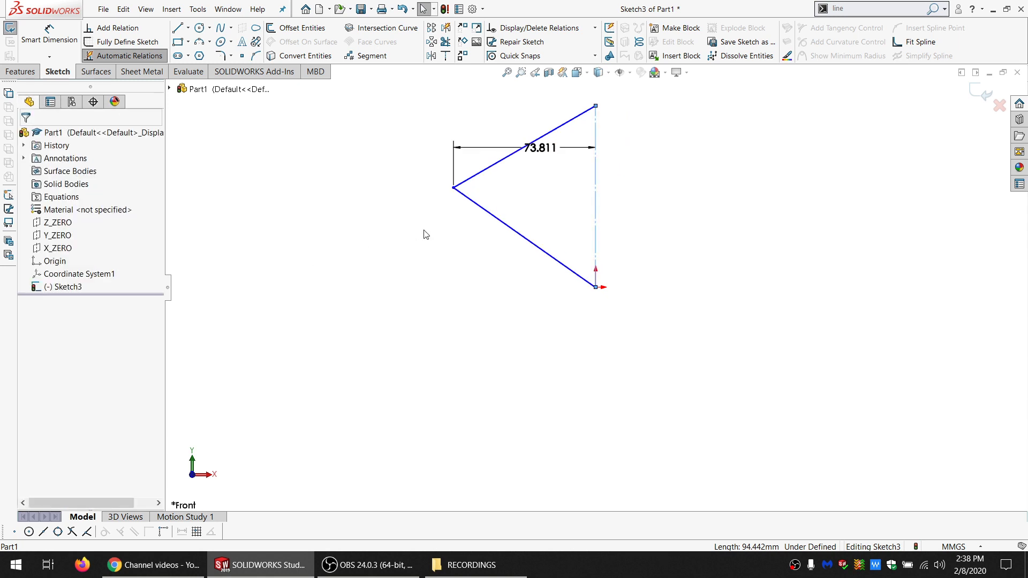
- Try a Horizontal relation on the lower diagonal line between the left corner and the origin, and undo it
left_click(481, 209)
left_click(41, 273)
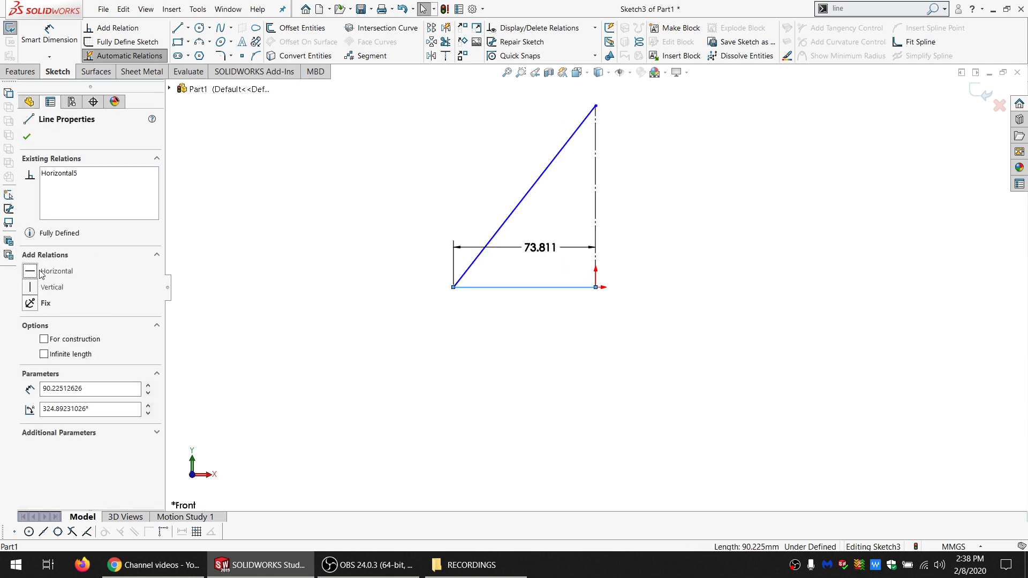
key("ctrl+z")
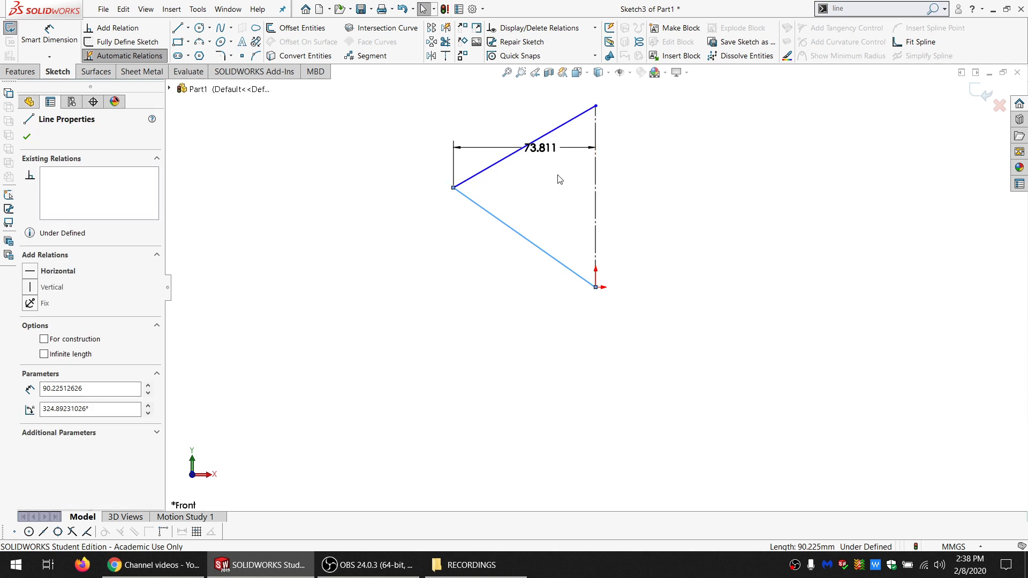
left_click(467, 235)
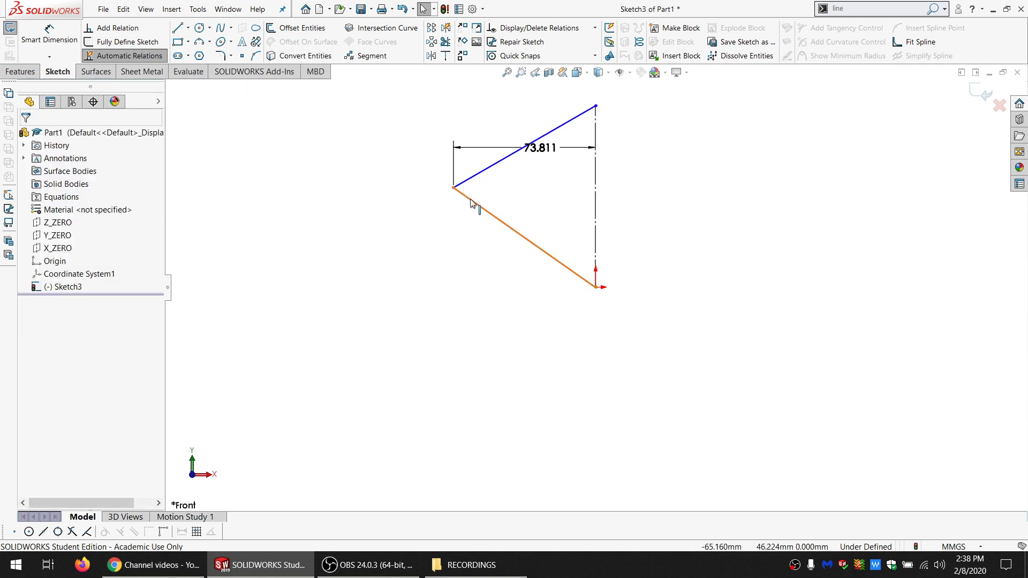
- Try to add a Vertical relation to the lower diagonal line between the left corner and the origin
left_click(474, 202)
left_click(52, 287)
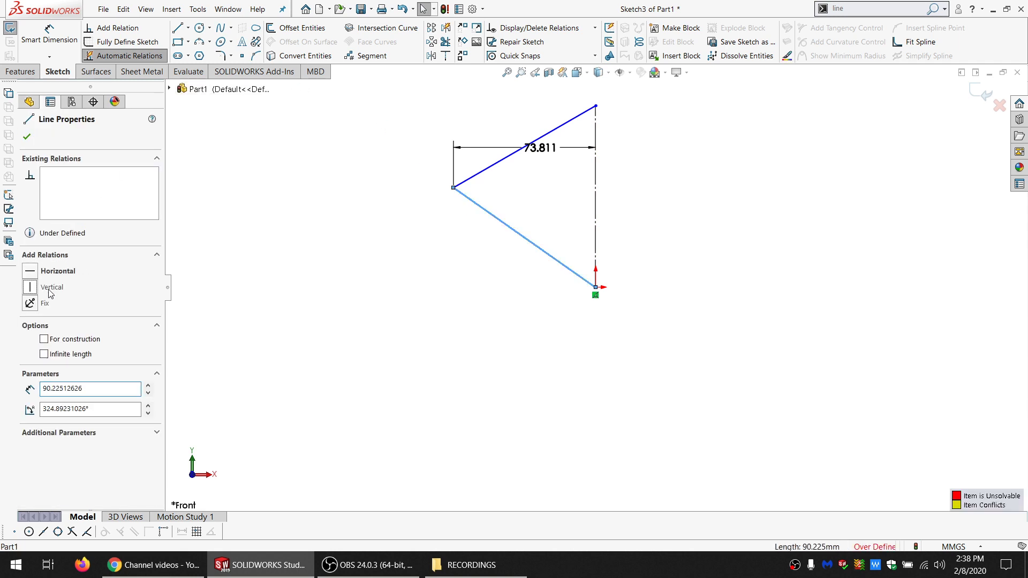
- Undo the Vertical relation on the lower diagonal line and delete the horizontal dimension between the left corner and the construction line
key("ctrl+z")
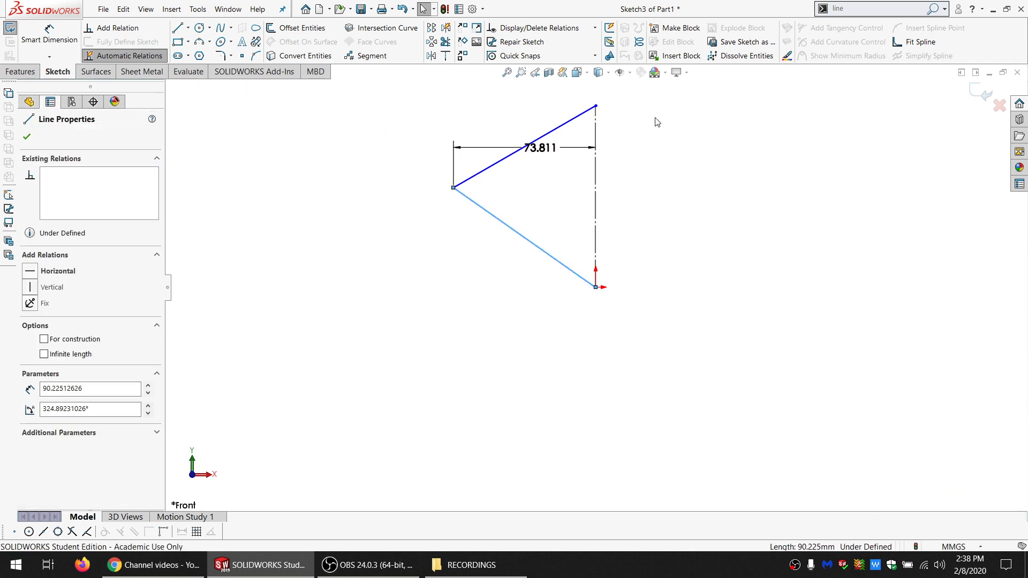
left_click(545, 155)
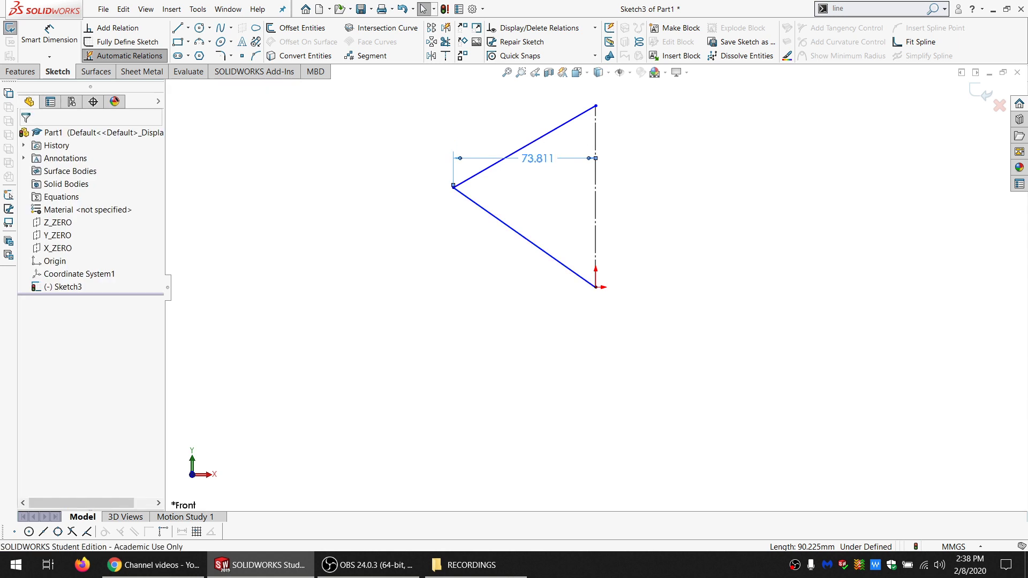
key("Delete")
- Try a Vertical relation on the lower diagonal line without the horizontal dimension, and undo it
left_click(487, 214)
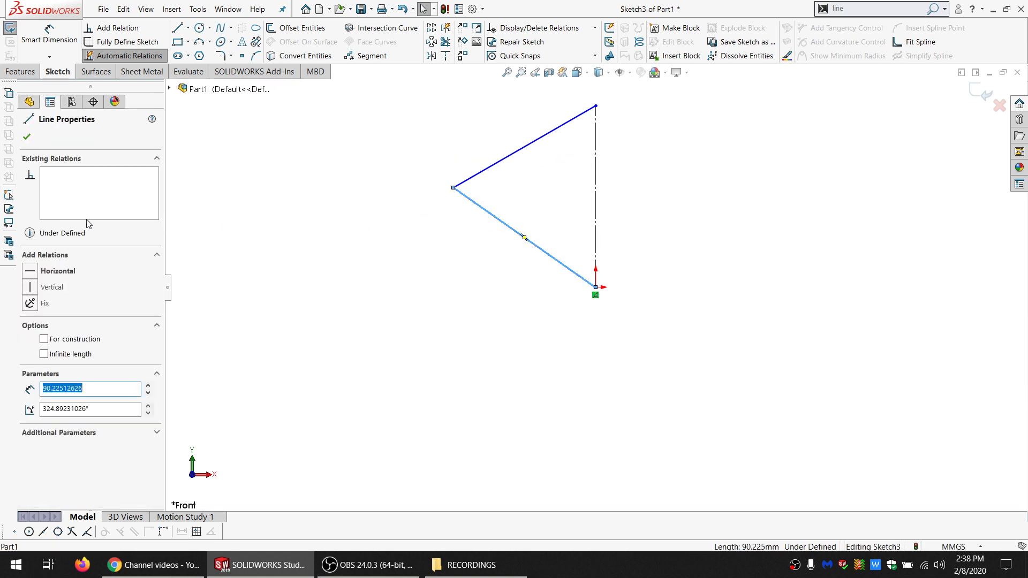
left_click(30, 287)
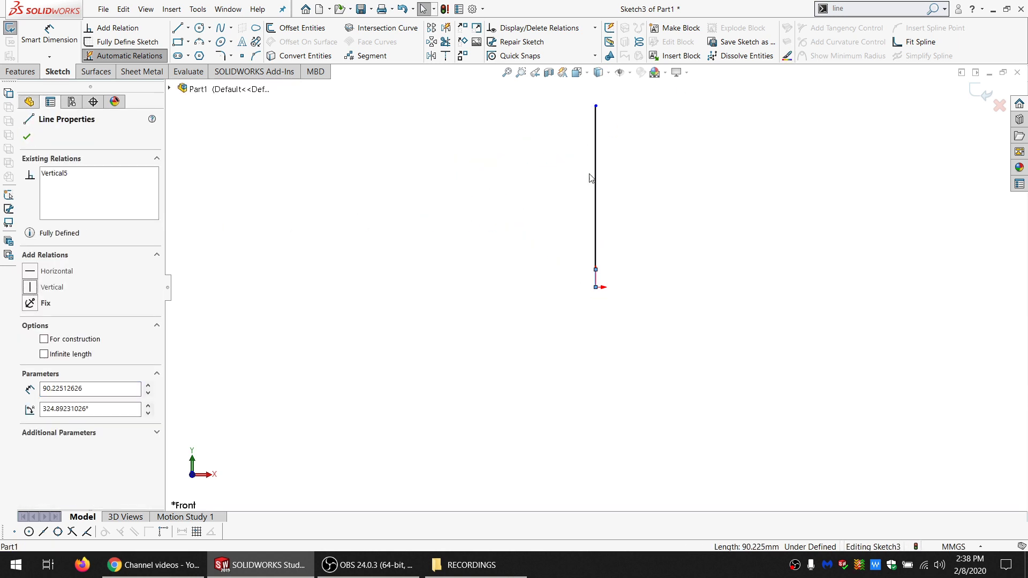
key("ctrl+z")
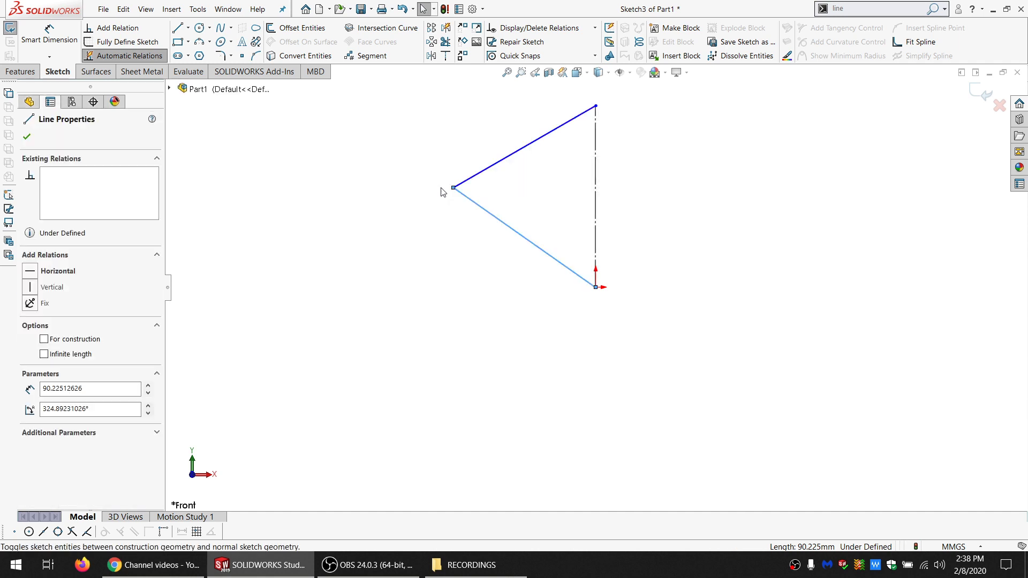
left_click(427, 252)
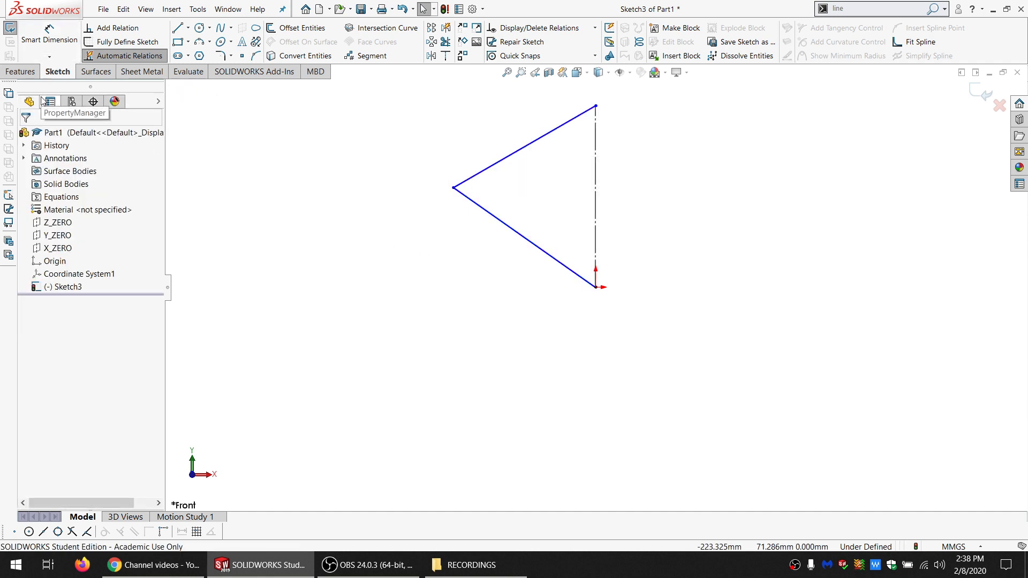
- Dimension the horizontal distance between the triangle's left corner and the vertical construction line as 75 mm
left_click(47, 50)
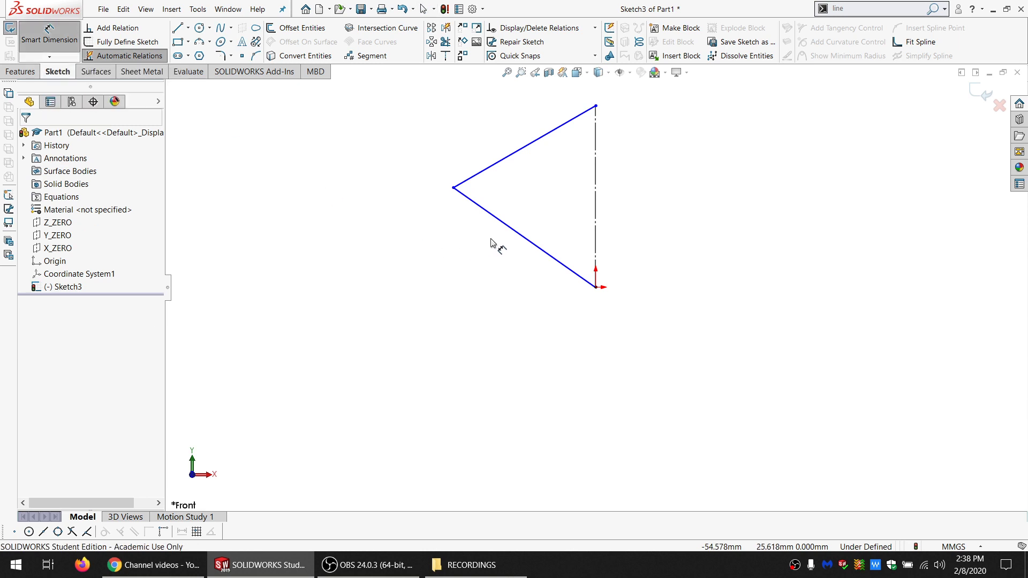
left_click(454, 187)
left_click(599, 181)
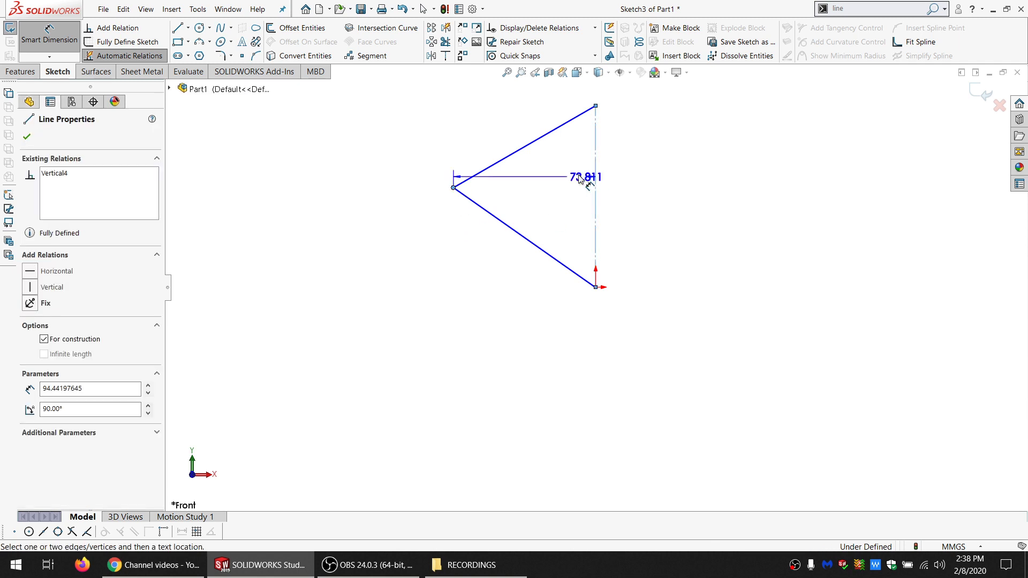
left_click(537, 110)
type("75")
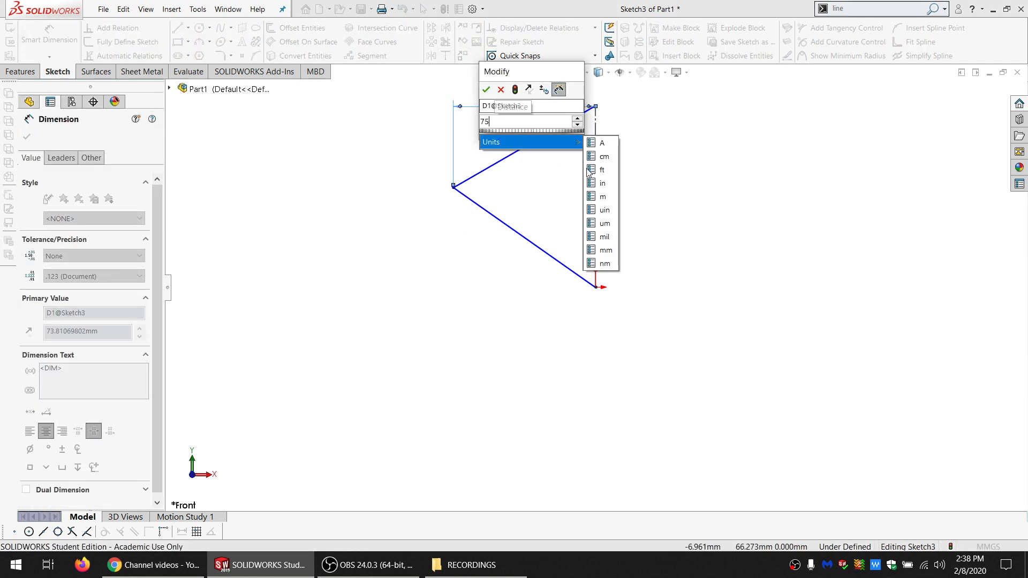
key("Return")
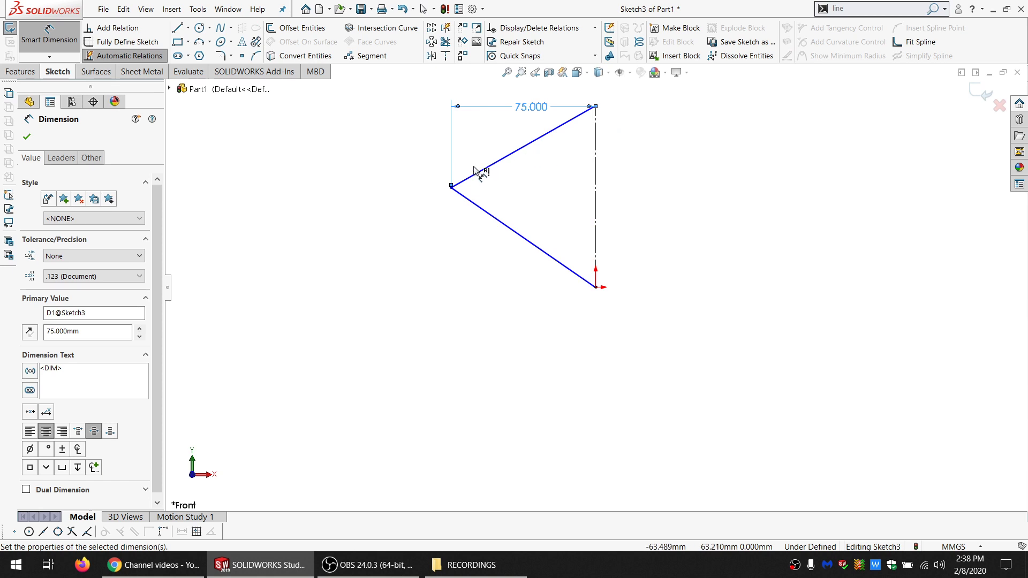
left_click(507, 198)
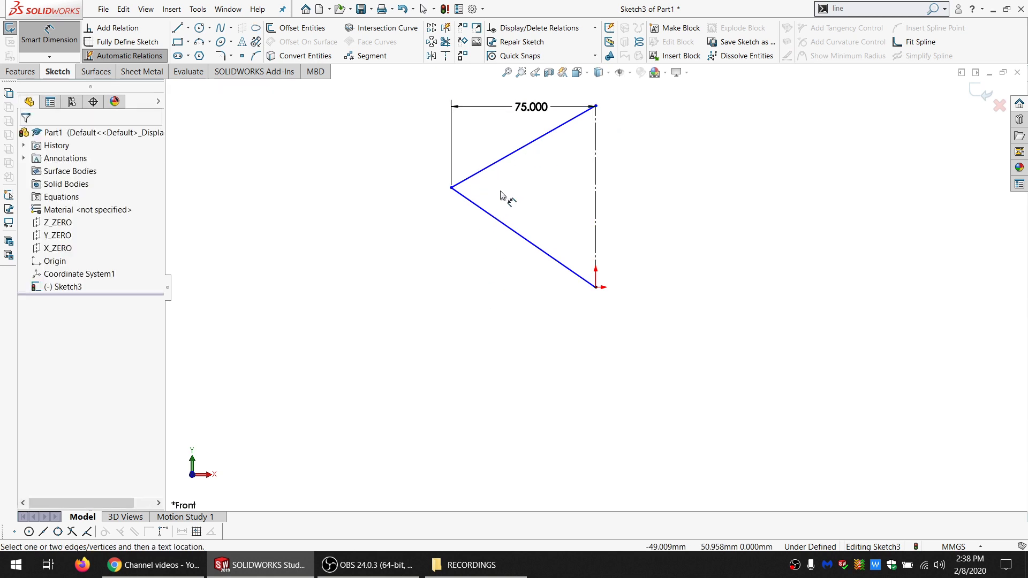
- Dimension the angle between the upper and lower diagonal lines as 75°
left_click(485, 214)
left_click(487, 168)
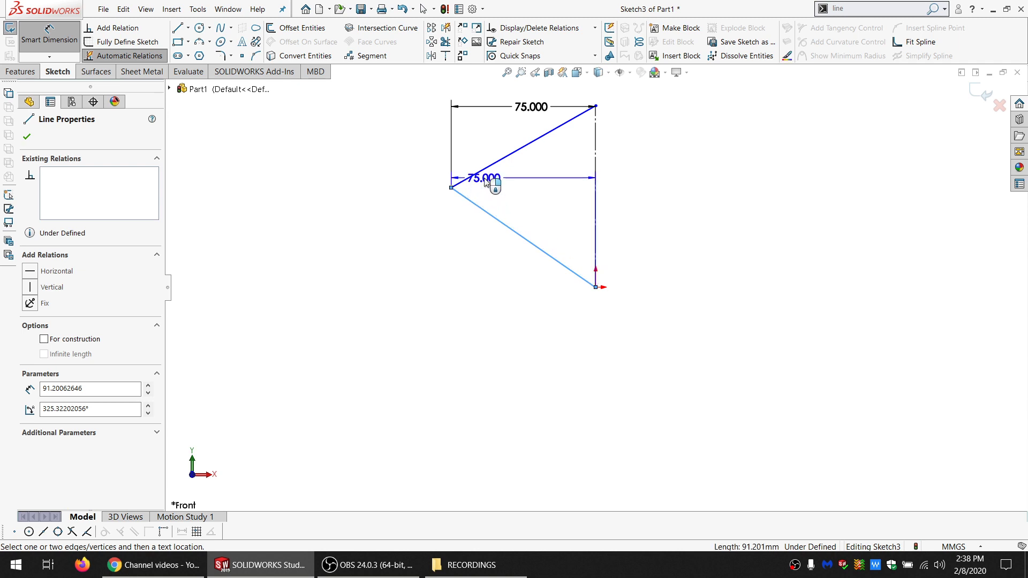
left_click(509, 186)
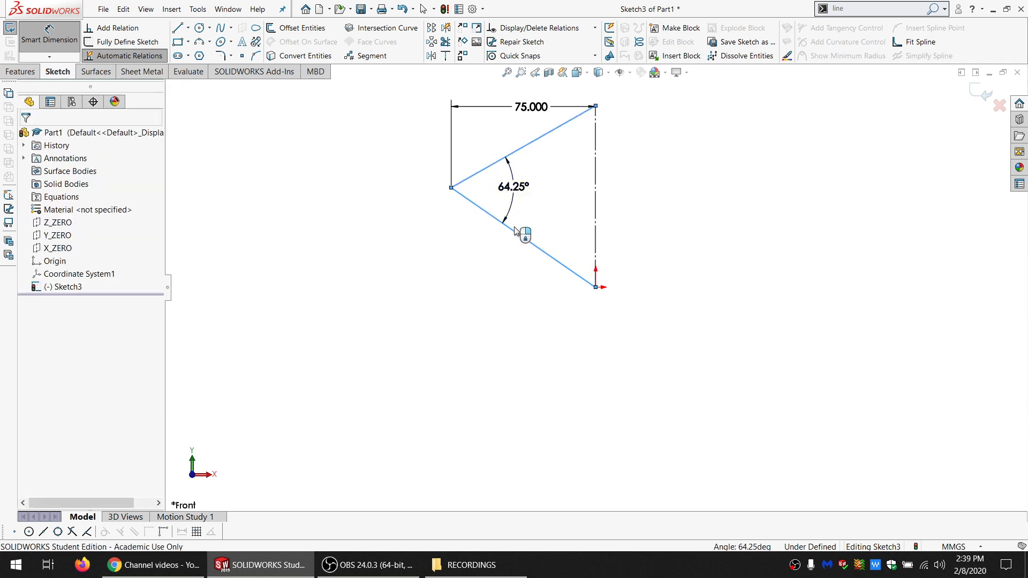
type("75")
key("Return")
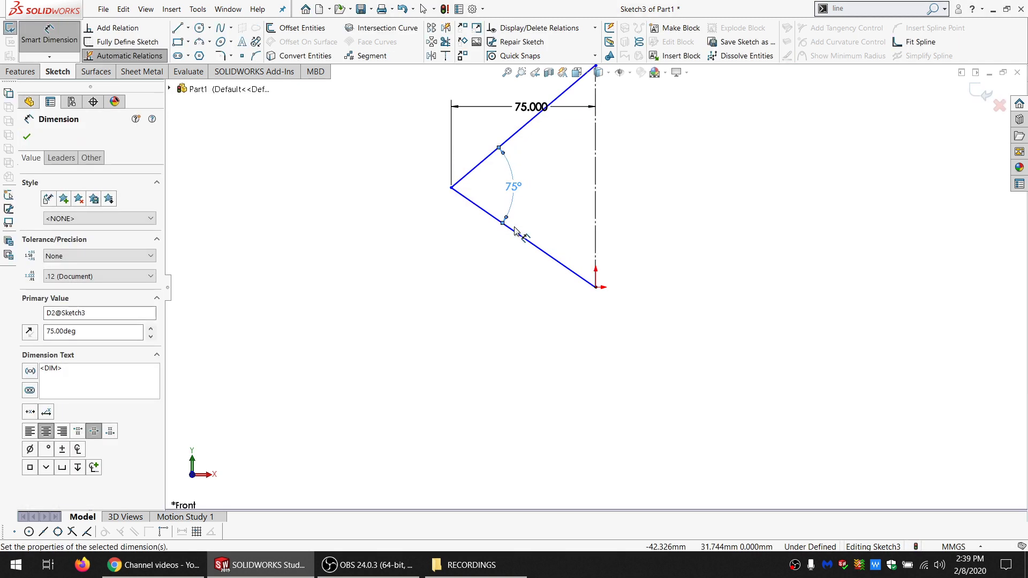
key("Escape")
- Move the angle dimension farther from the left corner and pull that corner point lower
scroll(561, 189, "down", 3)
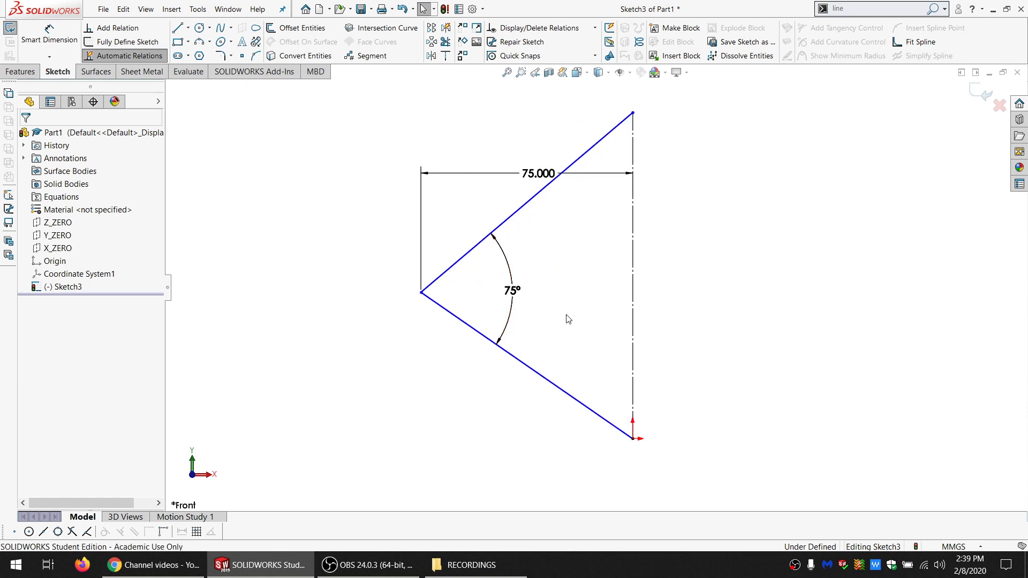
left_click_drag(517, 289, 532, 289)
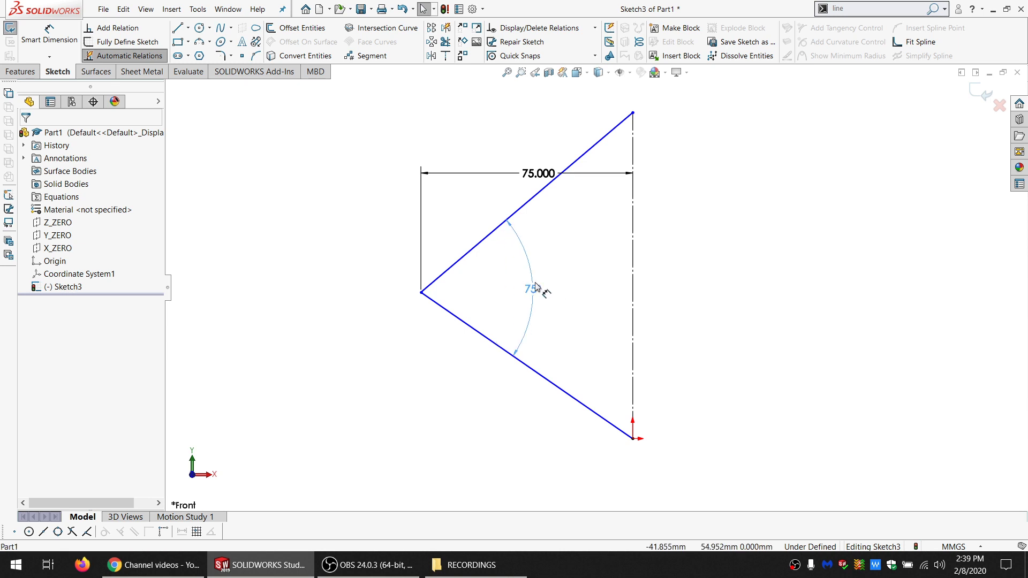
left_click(484, 278)
mouse_move(423, 296)
left_mouse_down()
mouse_move(426, 387)
mouse_move(433, 216)
mouse_move(436, 369)
mouse_move(438, 207)
mouse_move(435, 322)
left_mouse_up()
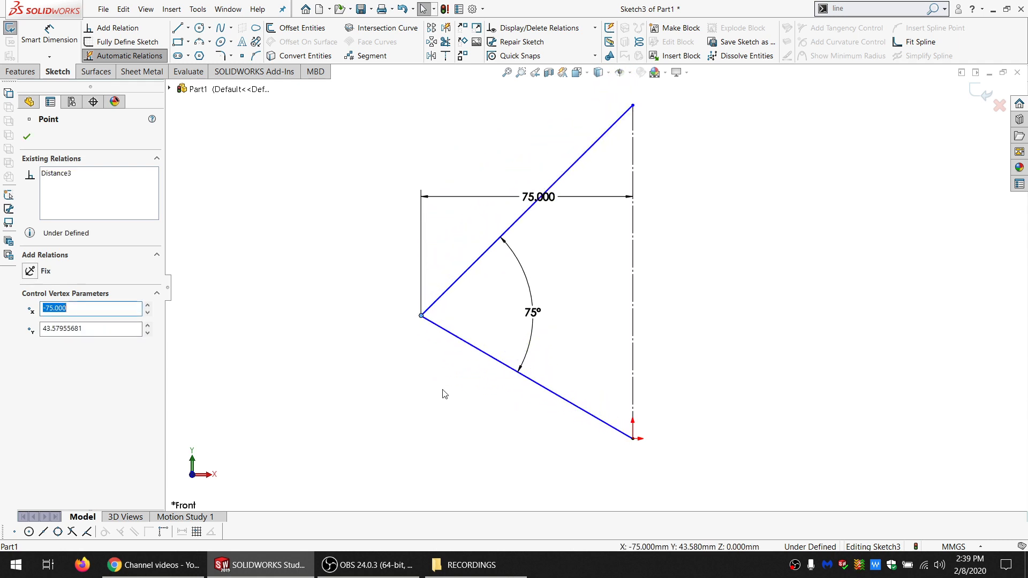
- Select the two diagonal lines together and examine the relations offered for the pair
left_click(457, 337)
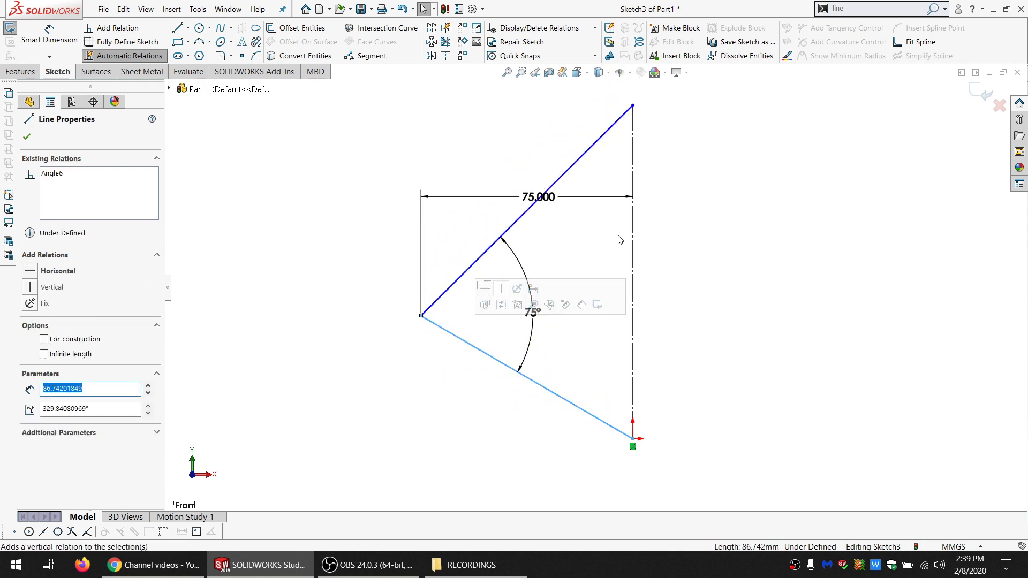
left_click(523, 217, "ctrl")
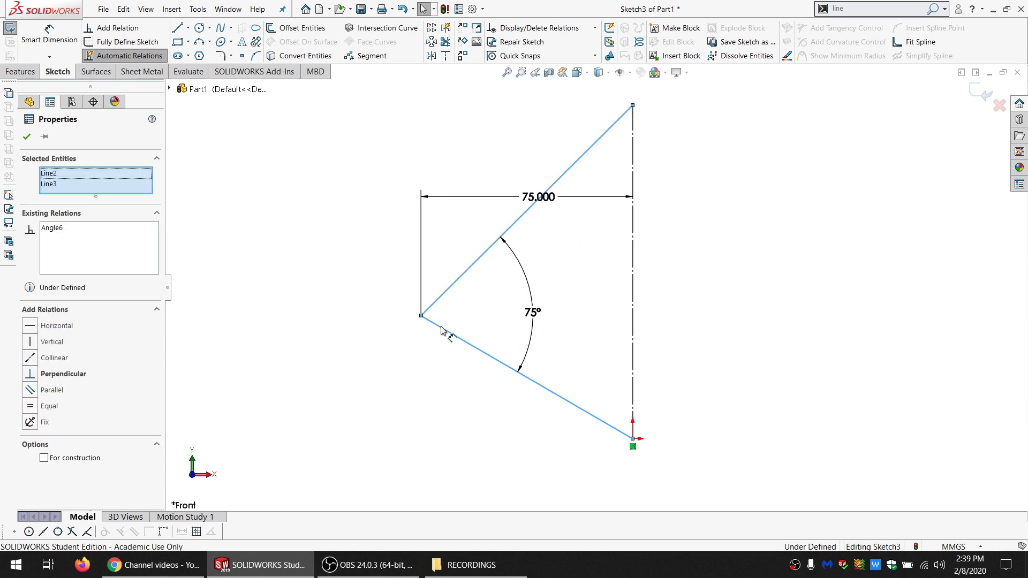
left_click(429, 365)
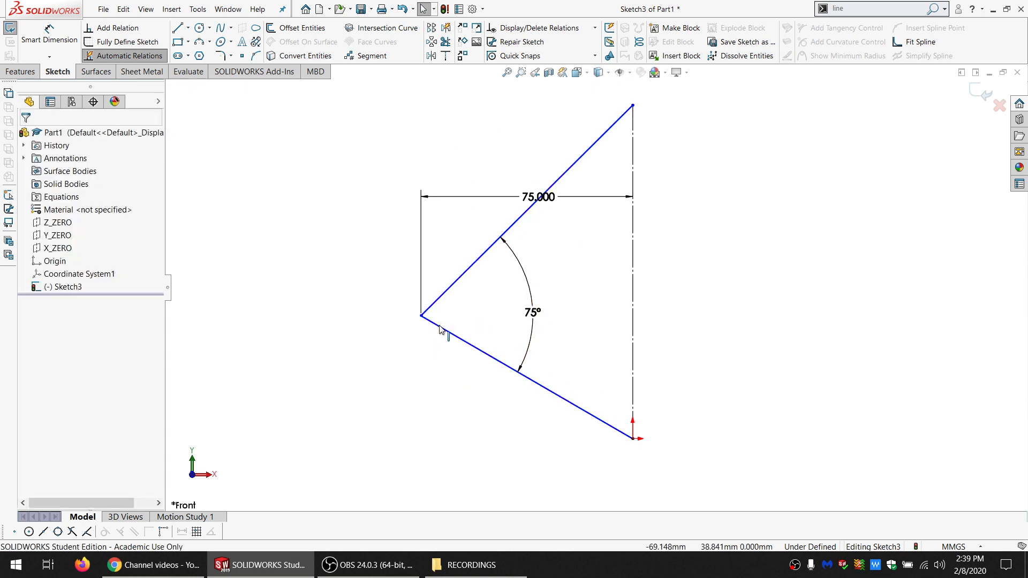
left_click(444, 316)
left_click(450, 297, "ctrl")
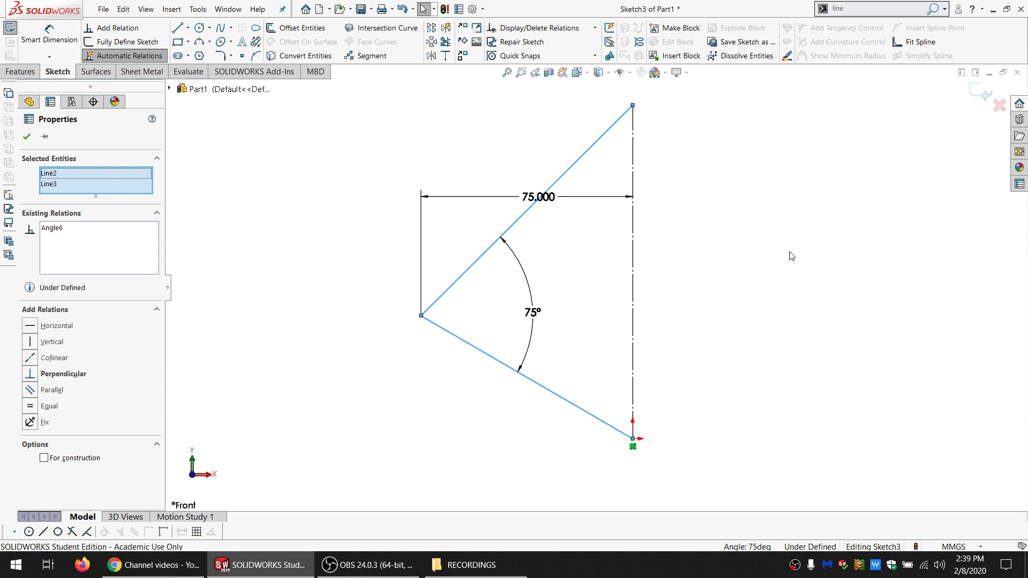
left_click(337, 296)
- Sketch two separate, nearly horizontal lines to the left of the triangle, the upper one about 69 mm long
left_click(176, 31)
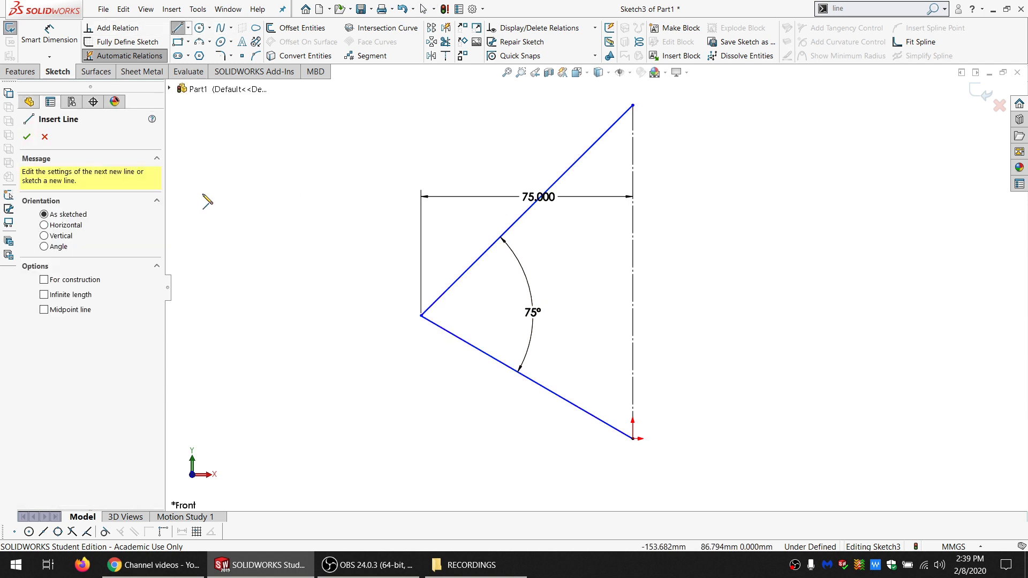
left_click_drag(198, 194, 328, 194)
left_click_drag(277, 129, 471, 128)
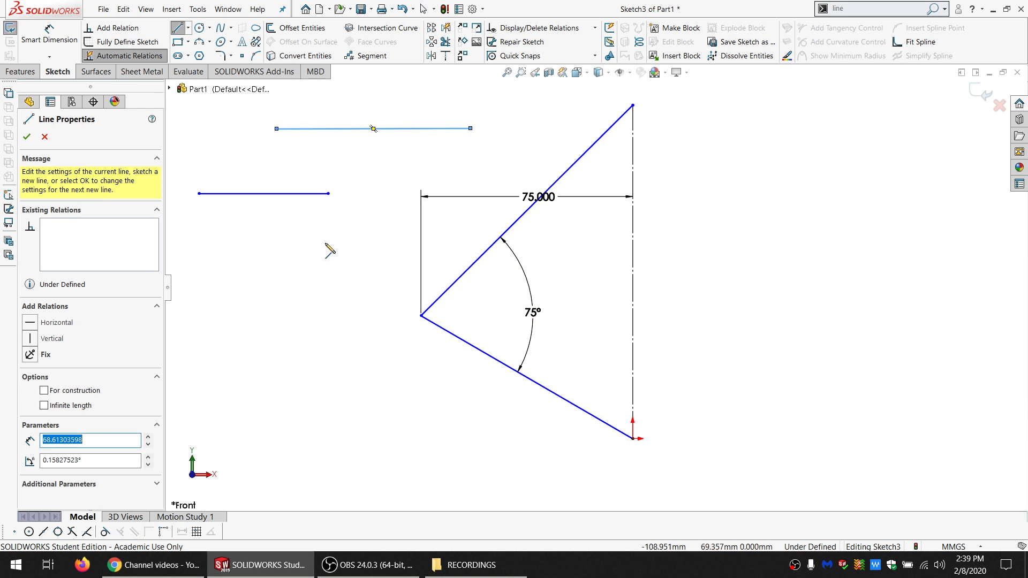
key("Escape")
- Try a Collinear relation on the two separate lines, and undo it
mouse_move(363, 243)
left_mouse_down()
mouse_move(289, 120)
mouse_move(225, 254)
left_mouse_up()
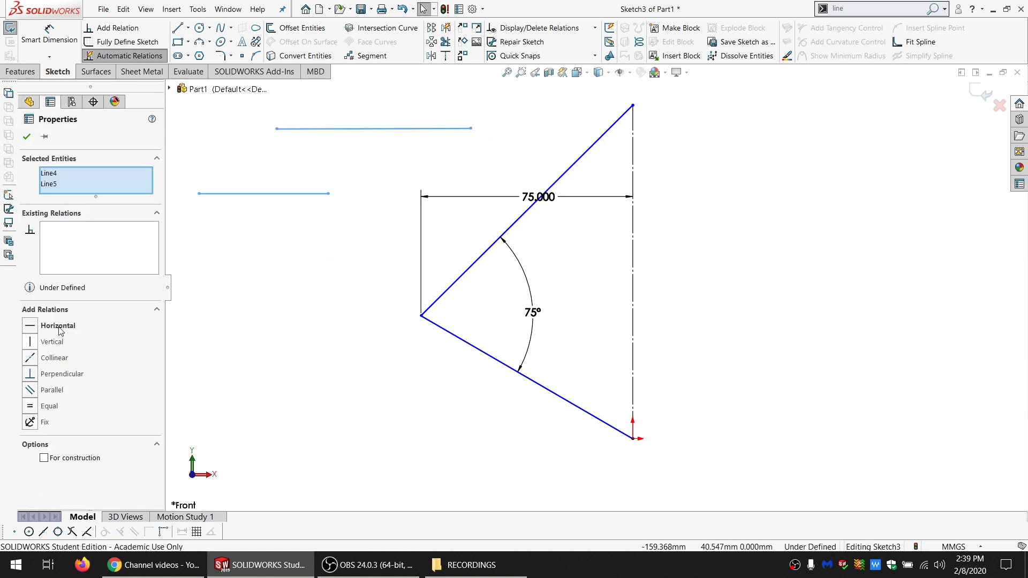
left_click(303, 289)
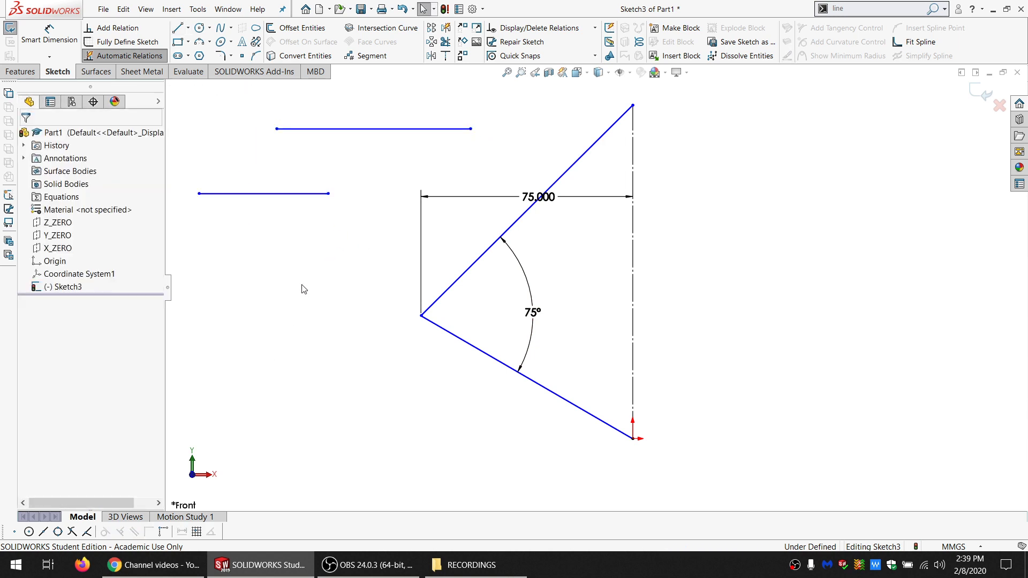
left_click_drag(301, 285, 313, 262)
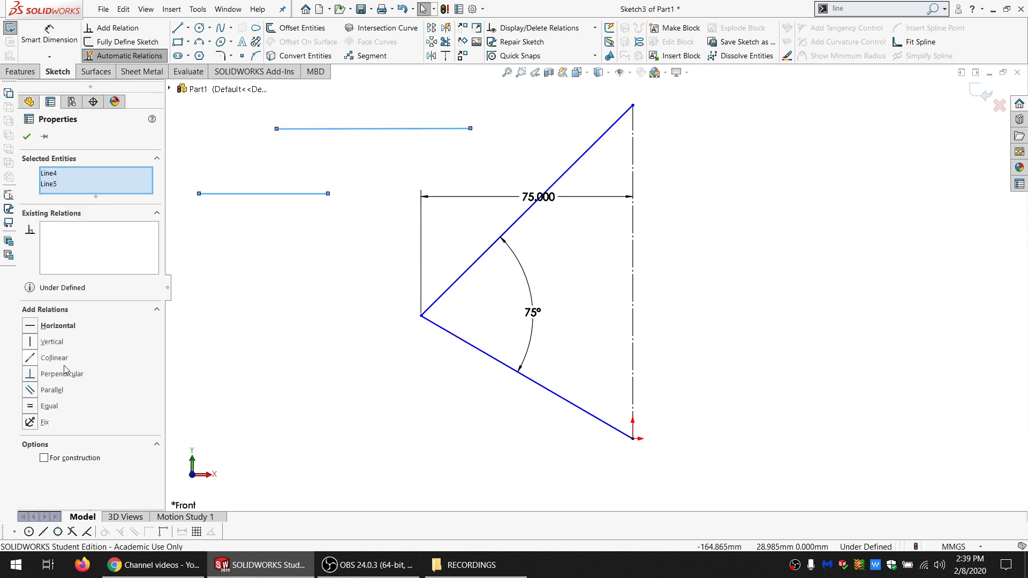
left_click(31, 358)
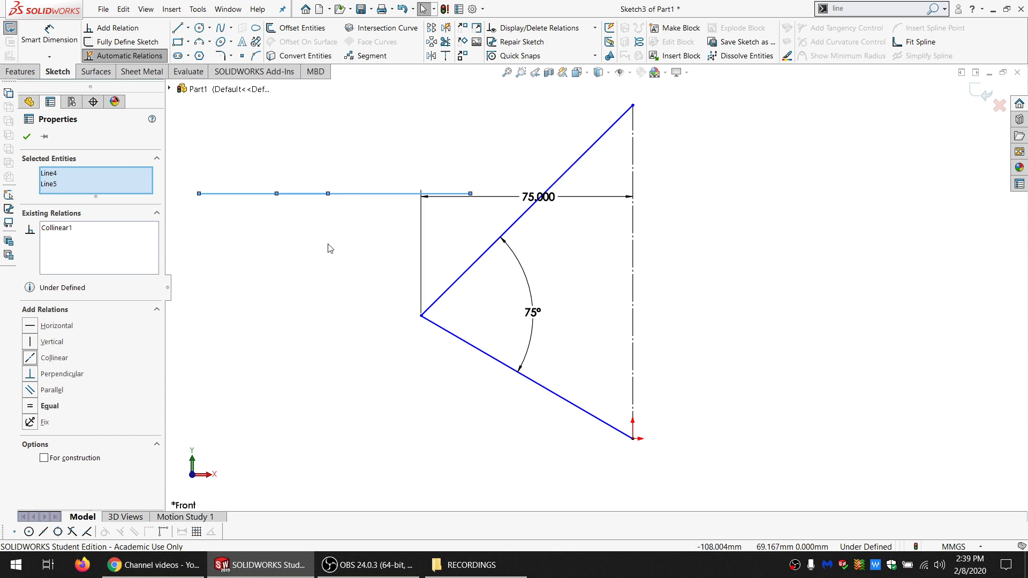
key("ctrl+z")
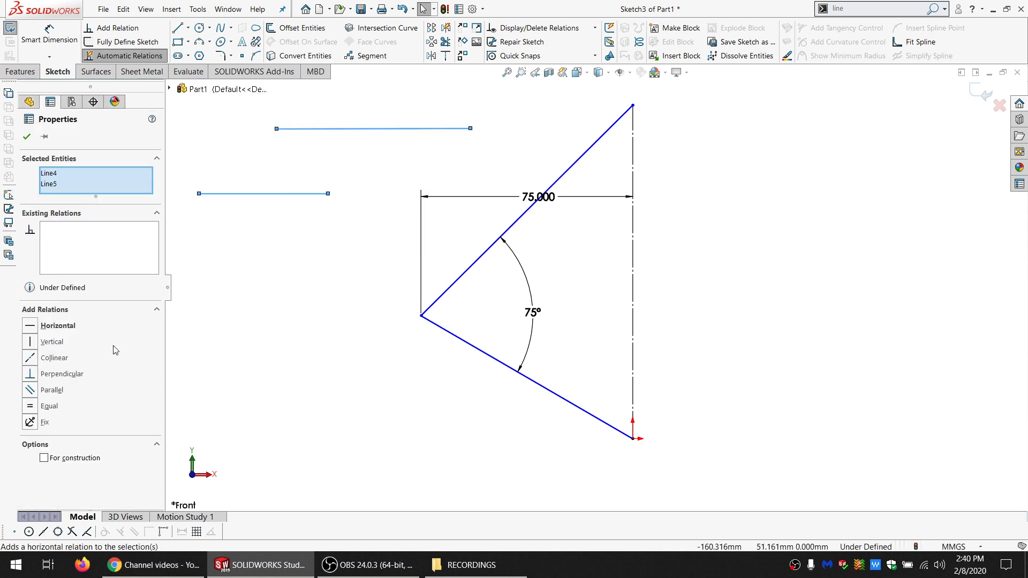
- Try a Perpendicular relation on the two separate lines, and undo it
left_click(67, 375)
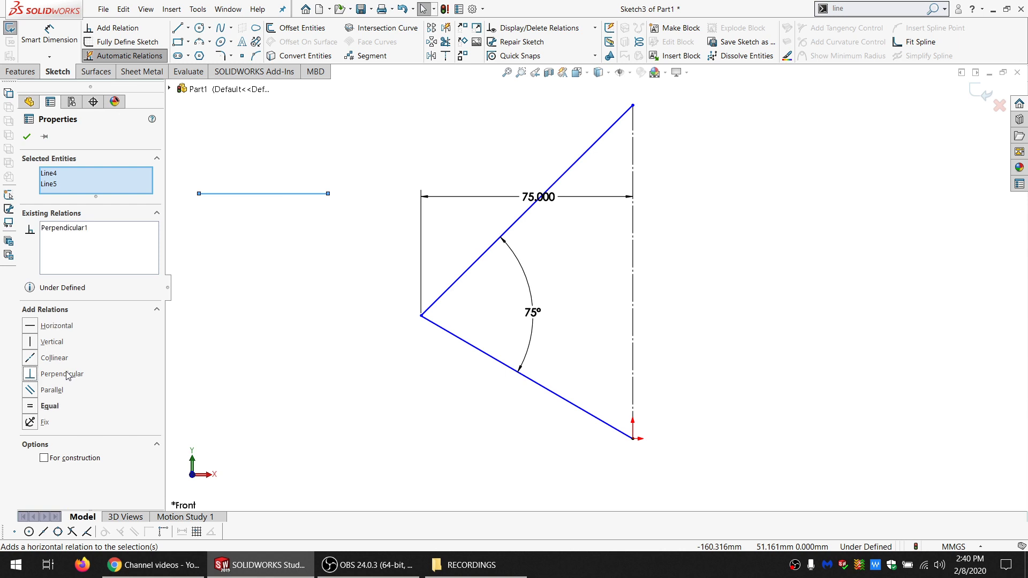
scroll(589, 300, "down", 5)
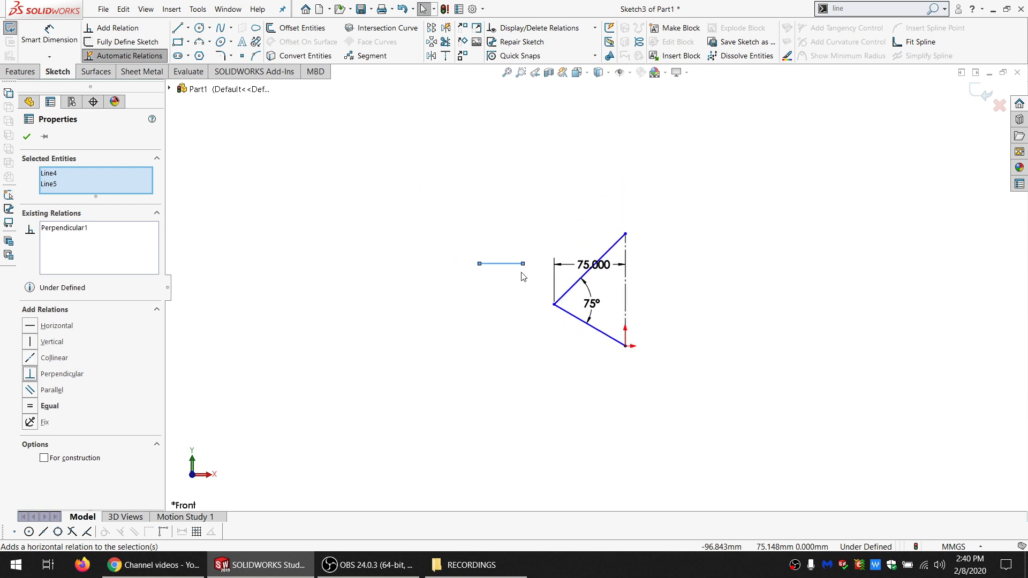
scroll(524, 276, "up", 1)
scroll(605, 279, "up", 5)
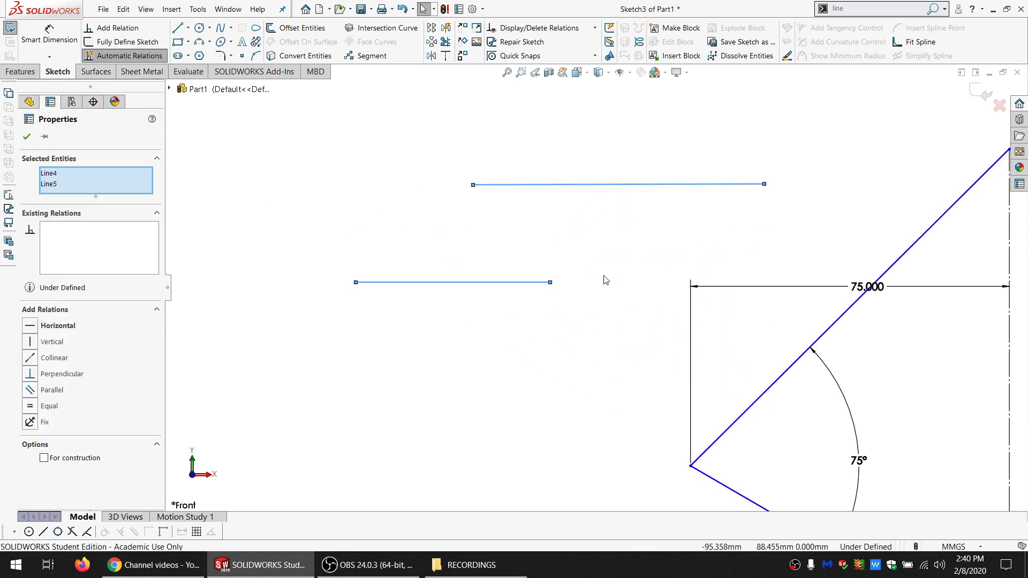
- Reposition both endpoints of the upper separate line so that it stands steeply beside the lower line's right end
left_click_drag(474, 184, 579, 303)
left_click_drag(764, 184, 615, 129)
- Try a Perpendicular relation between the steep line and the horizontal line, and undo it
mouse_move(636, 339)
left_mouse_down()
mouse_move(524, 252)
mouse_move(454, 320)
left_mouse_up()
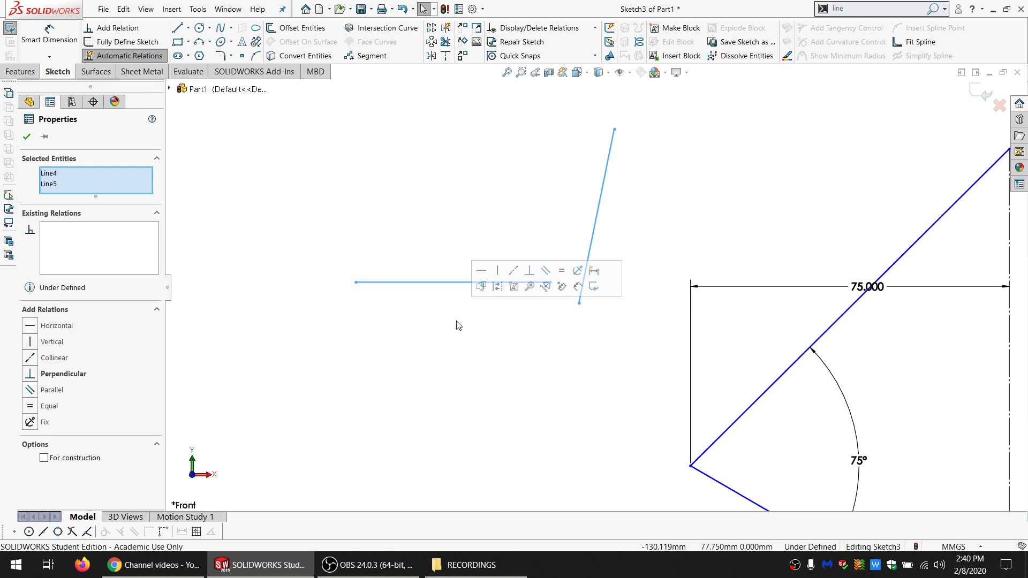
left_click(48, 375)
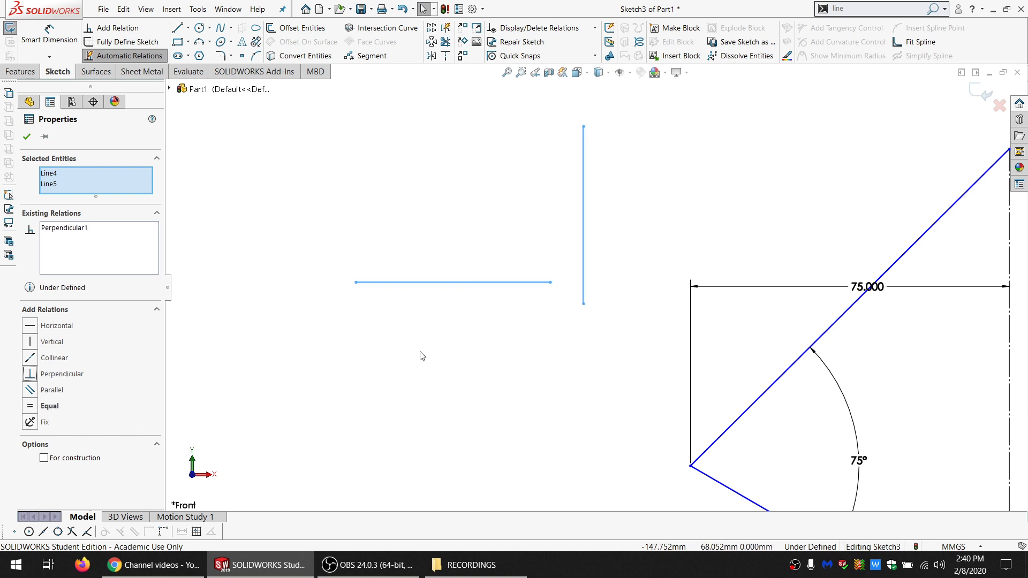
key("ctrl+z")
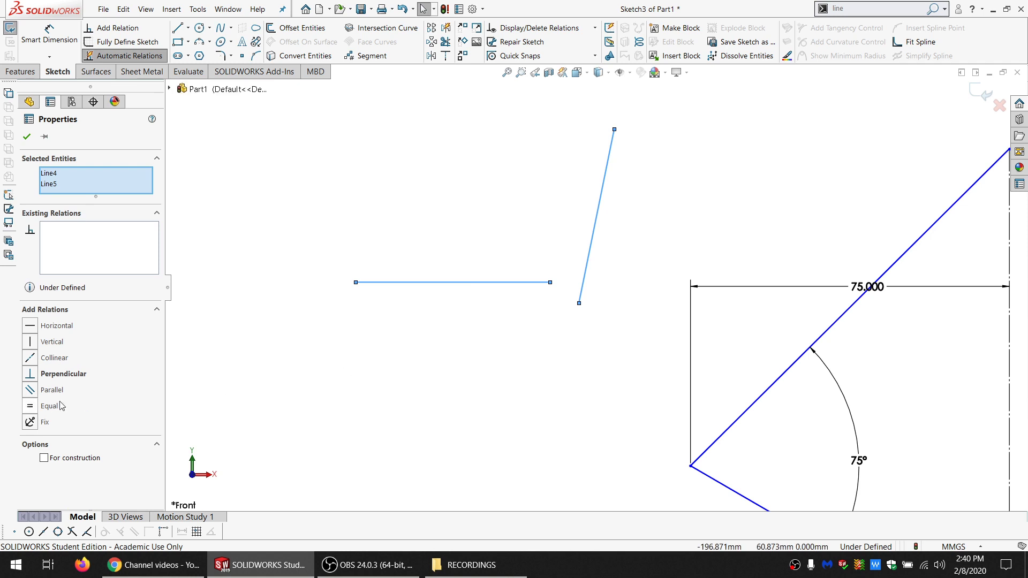
left_click(510, 356)
- Move the steep line's lower end up so the line slopes gently above the horizontal one, and make the two lines Parallel
left_click_drag(579, 304, 438, 179)
left_click_drag(545, 328, 410, 117)
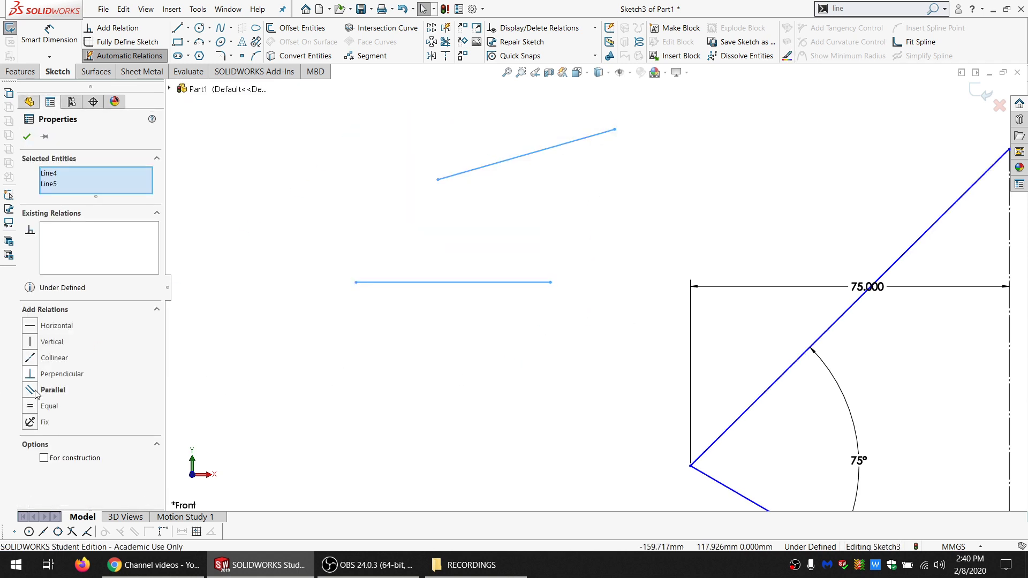
left_click(33, 392)
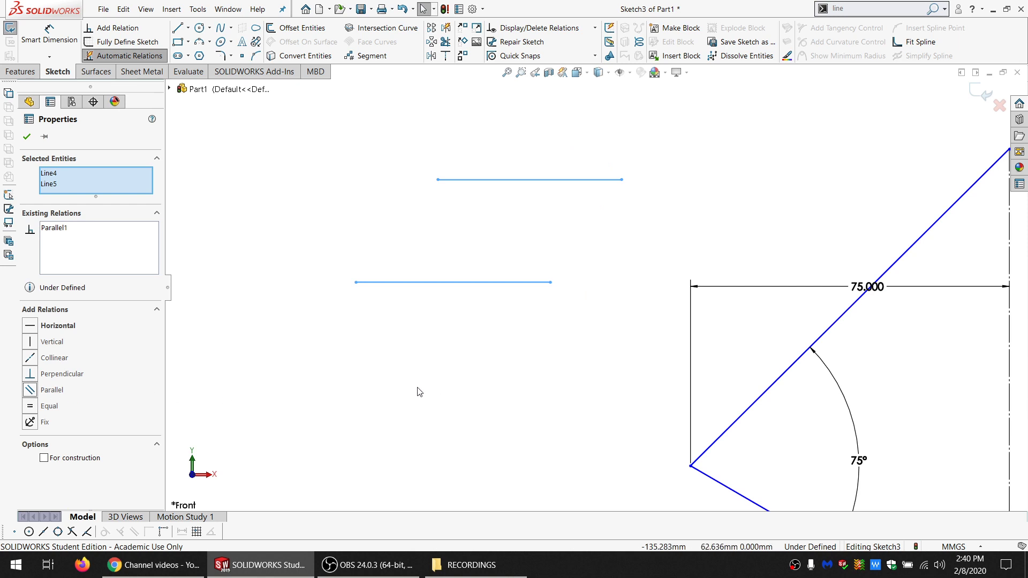
left_click(625, 375)
- Apply an Equal relation to the two angled lines that form the 75° angle and test whether their shared vertex is fully defined
scroll(779, 399, "up", 3)
scroll(782, 400, "down", 3)
scroll(714, 411, "up", 4)
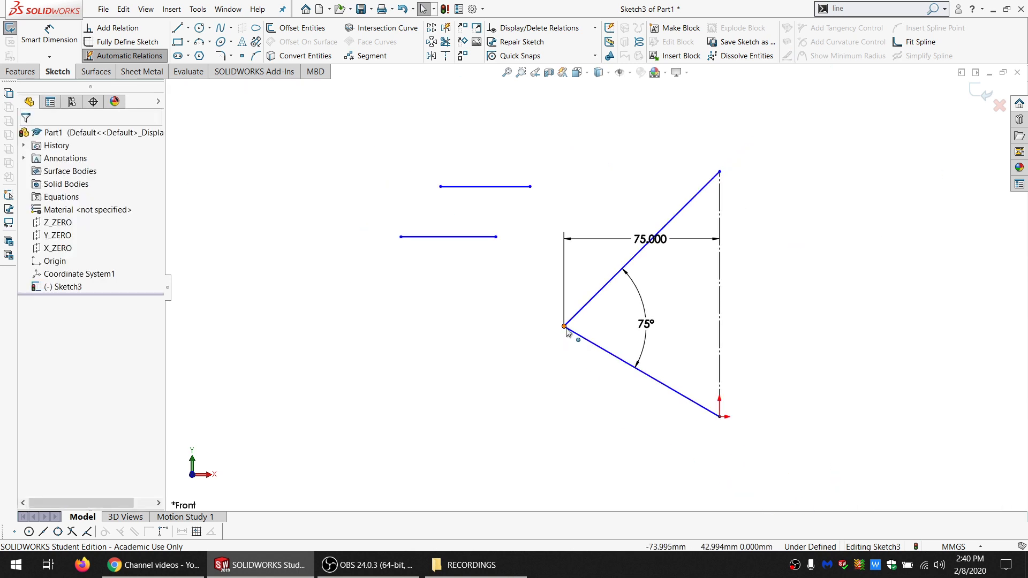
mouse_move(566, 331)
left_mouse_down()
mouse_move(567, 420)
mouse_move(564, 254)
mouse_move(567, 314)
left_mouse_up()
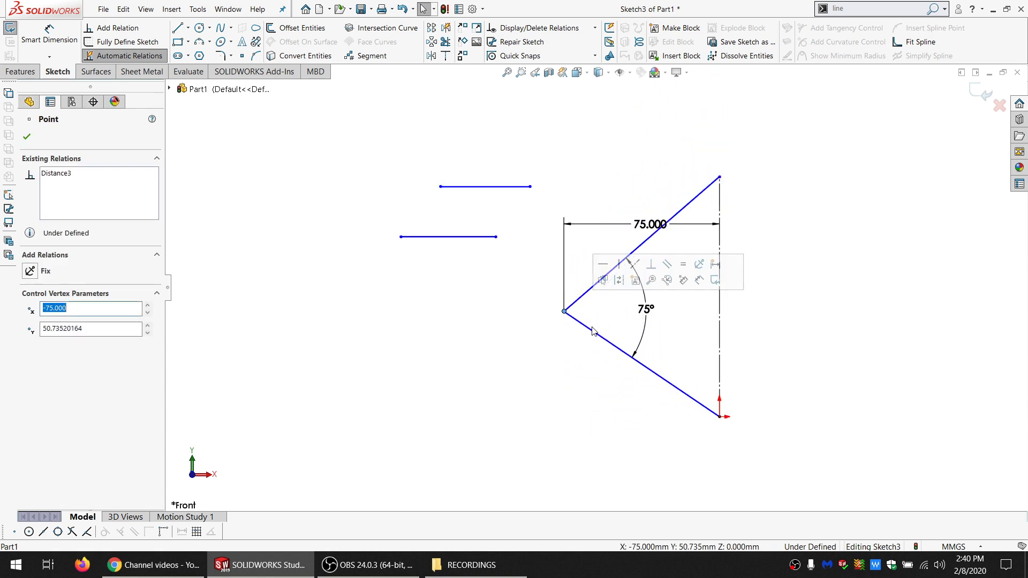
left_click(592, 331)
left_click(597, 284, "ctrl")
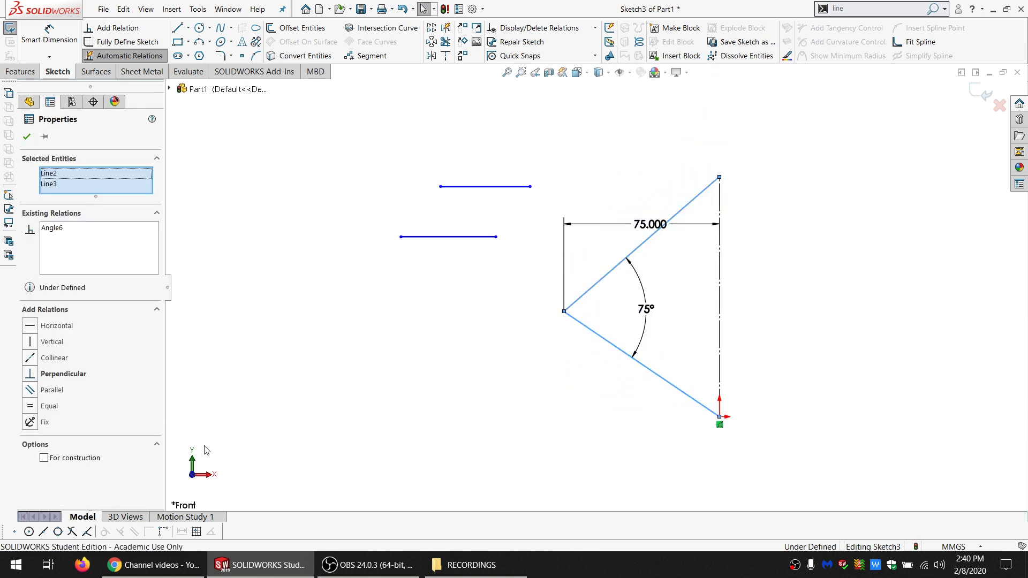
left_click(30, 405)
left_click(461, 402)
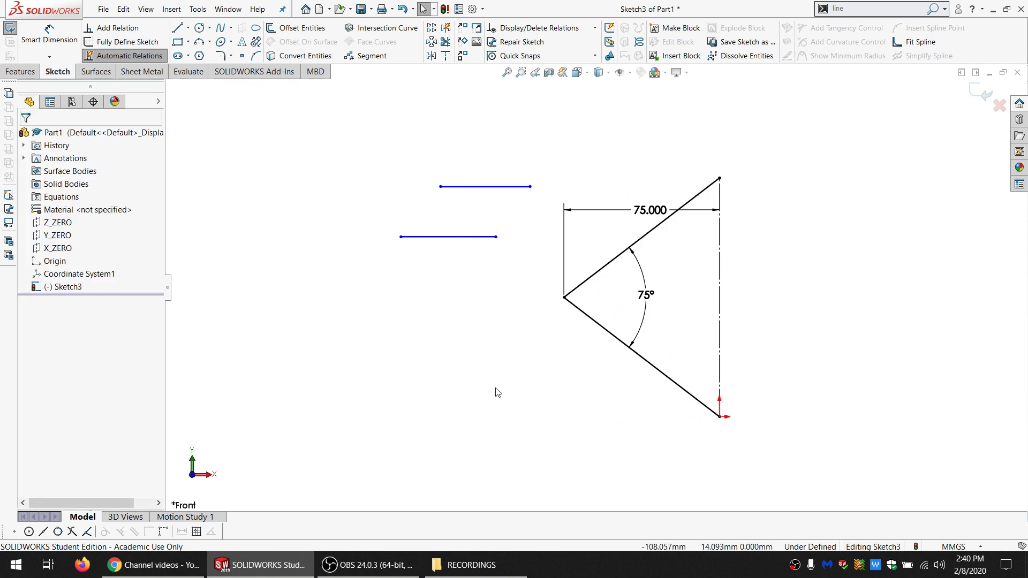
left_click(565, 298)
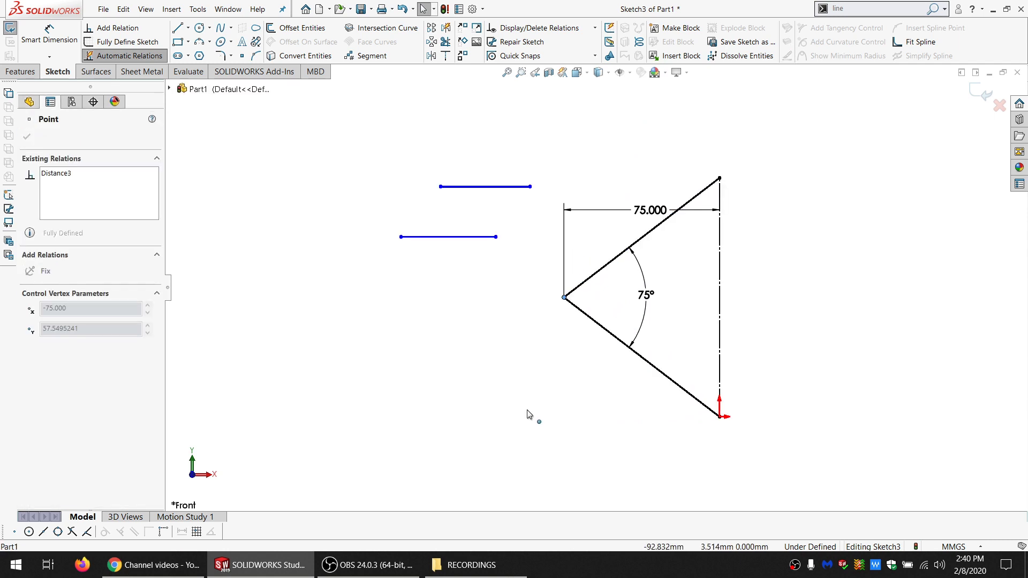
left_click(427, 398)
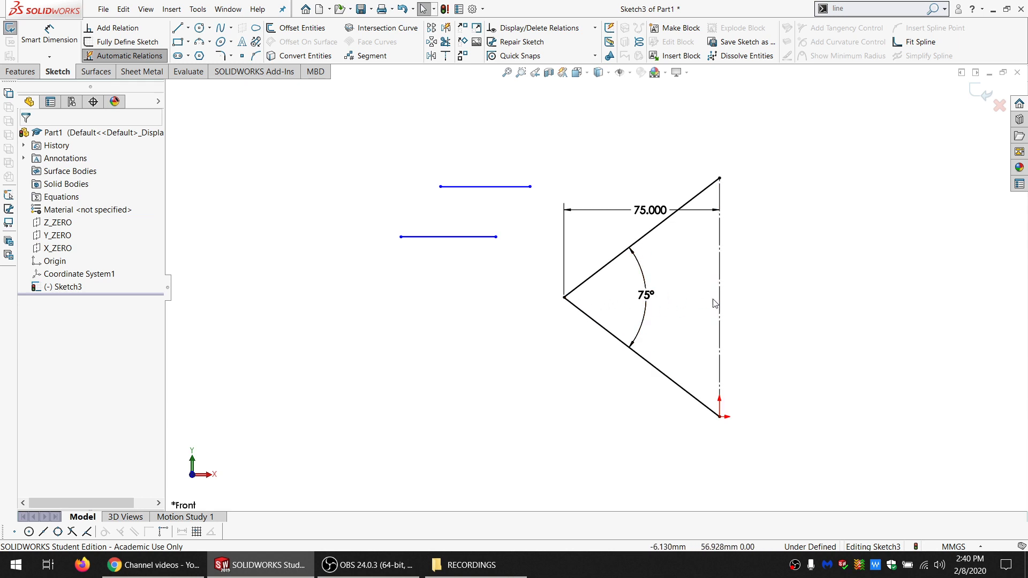
- Delete the two separate parallel lines beside the dimensioned triangle
mouse_move(501, 310)
left_mouse_down()
mouse_move(298, 131)
mouse_move(297, 161)
left_mouse_up()
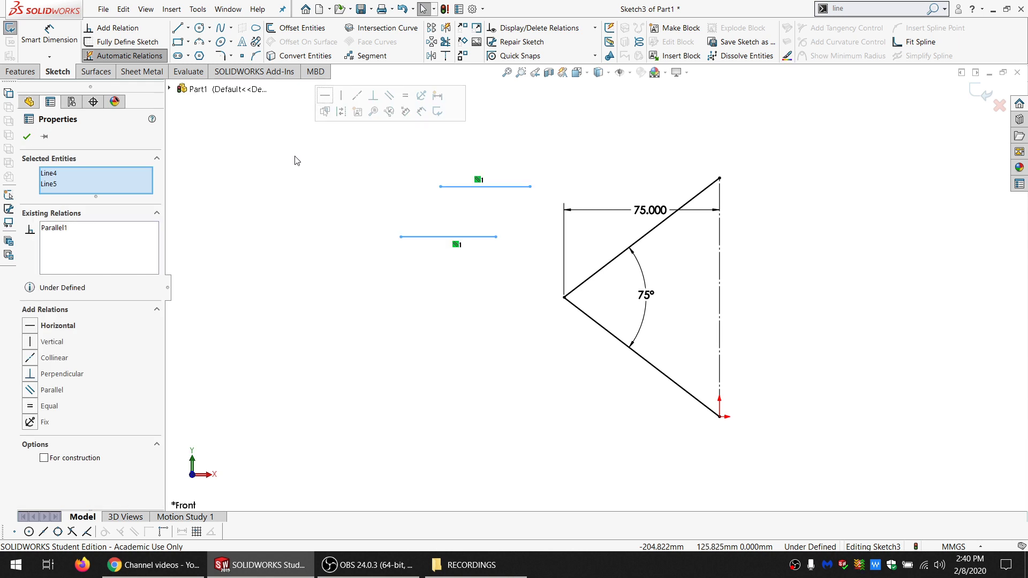
key("Delete")
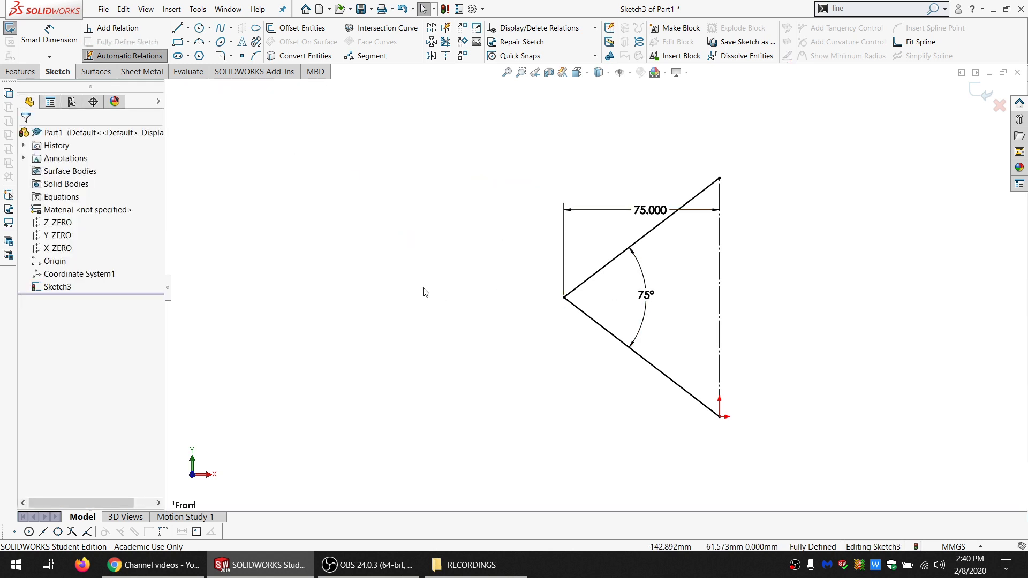
scroll(703, 286, "up", 2)
scroll(710, 291, "down", 3)
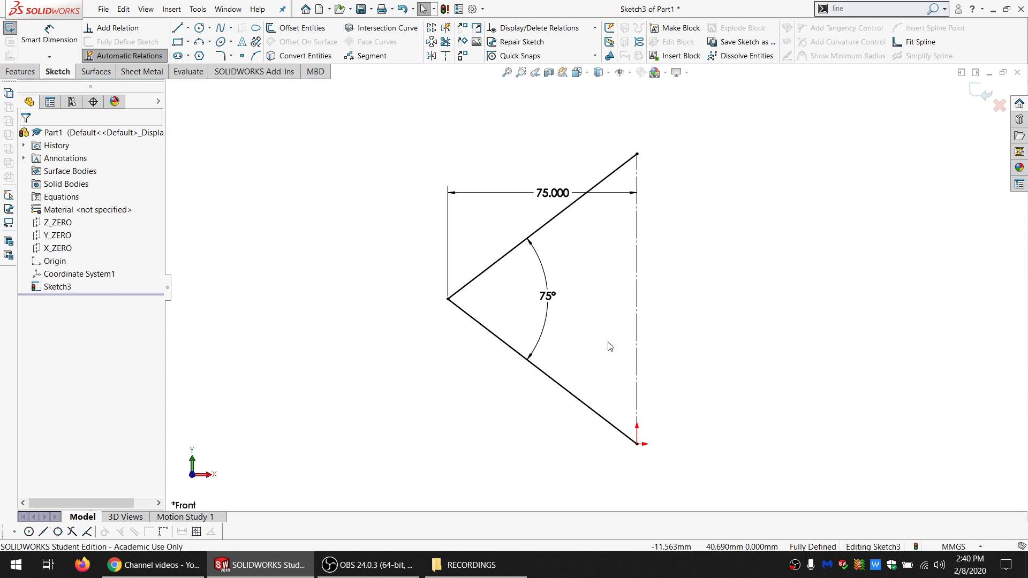
- Sketch a Corner Rectangle about 65 mm wide and 61 mm high, standing free to the left of the dimensioned triangle
left_click(188, 30)
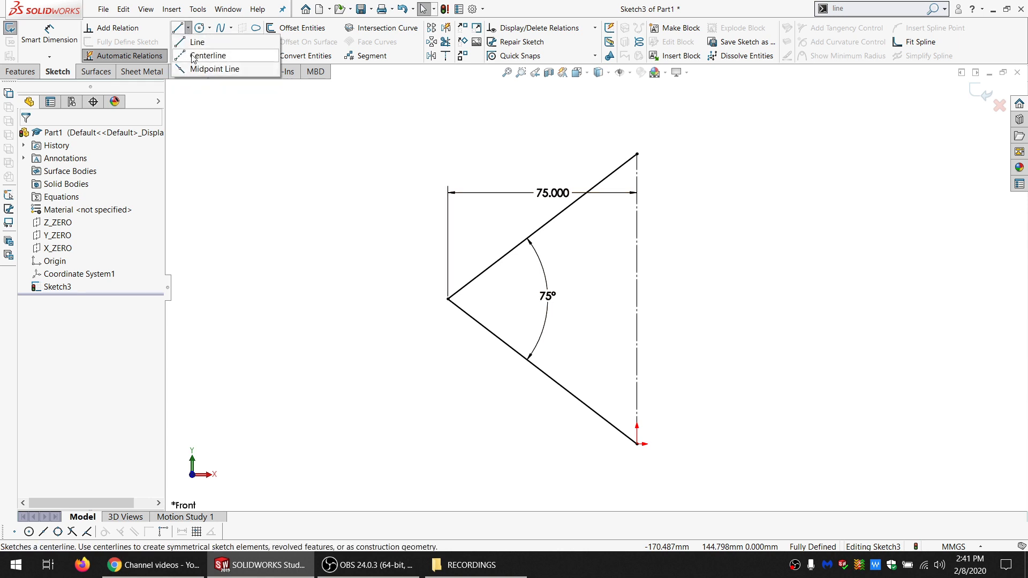
left_click(194, 42)
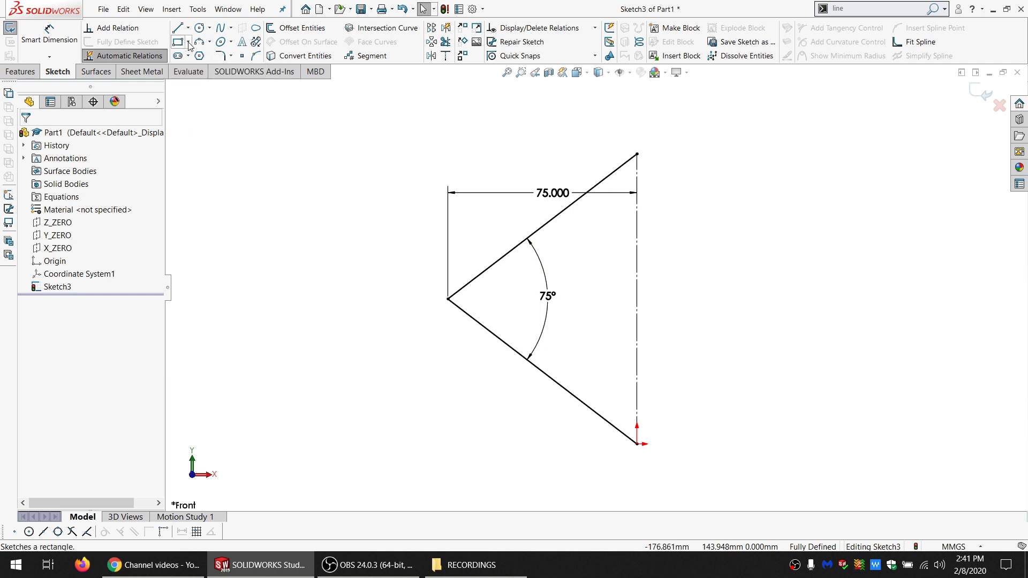
left_click(188, 42)
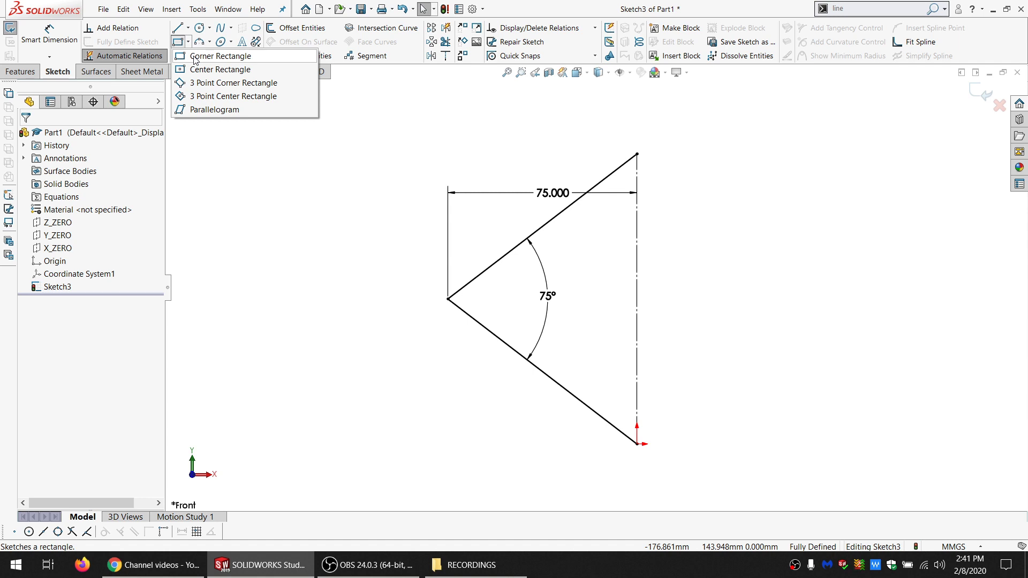
left_click(194, 57)
left_click(222, 285)
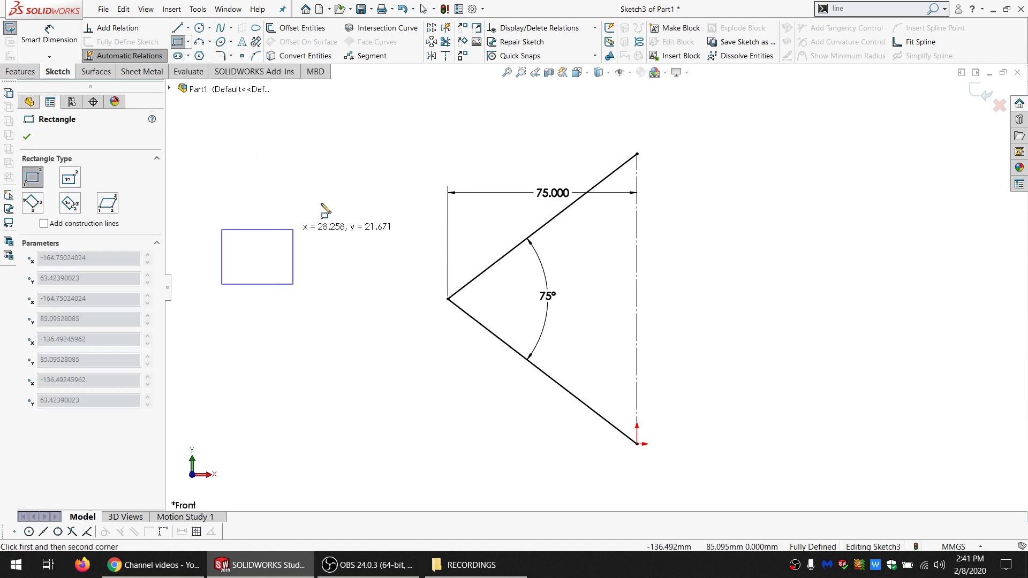
left_click(386, 133)
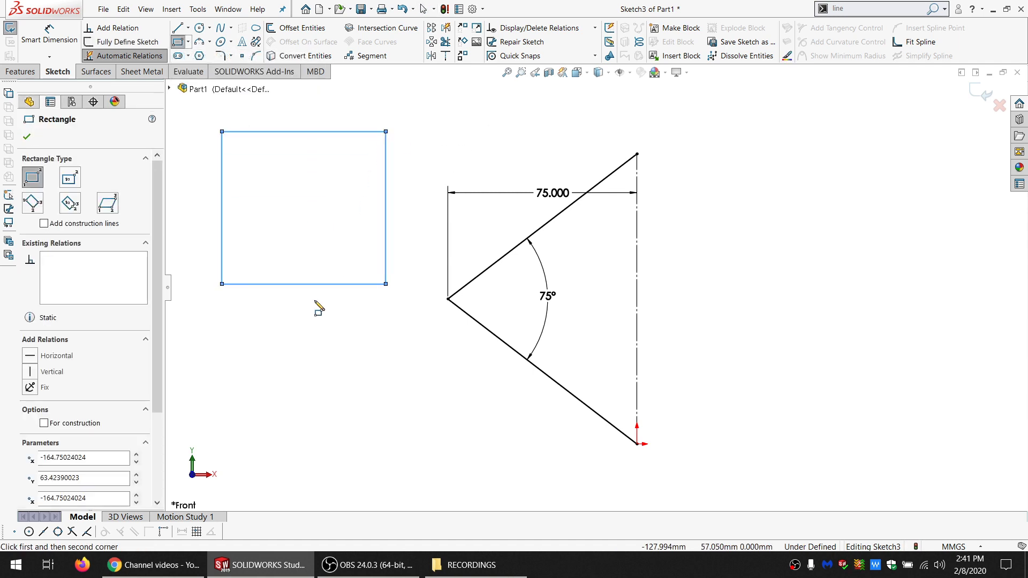
key("Escape")
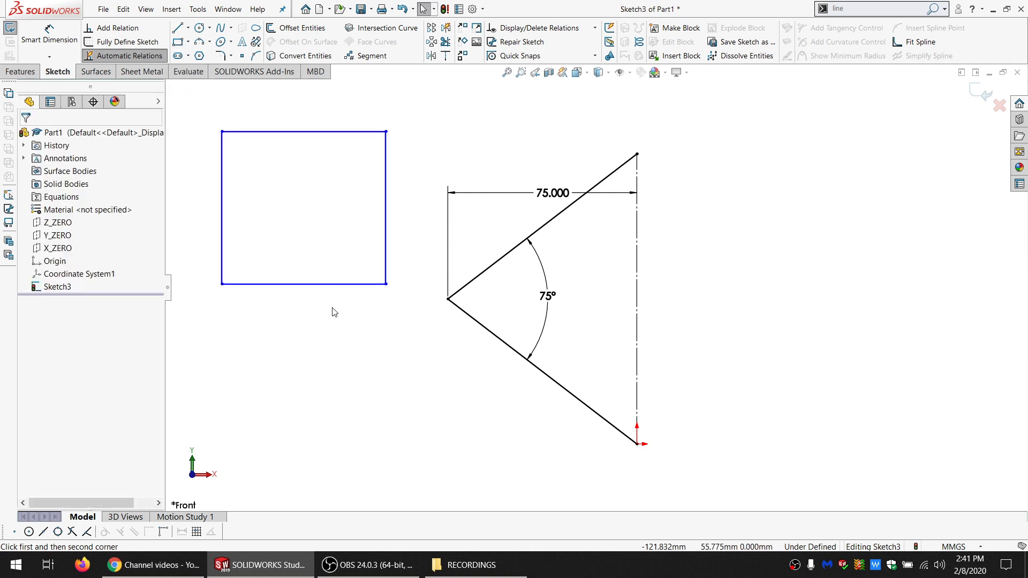
- Check the existing relations on each of the four sides of the corner rectangle
left_click(362, 285)
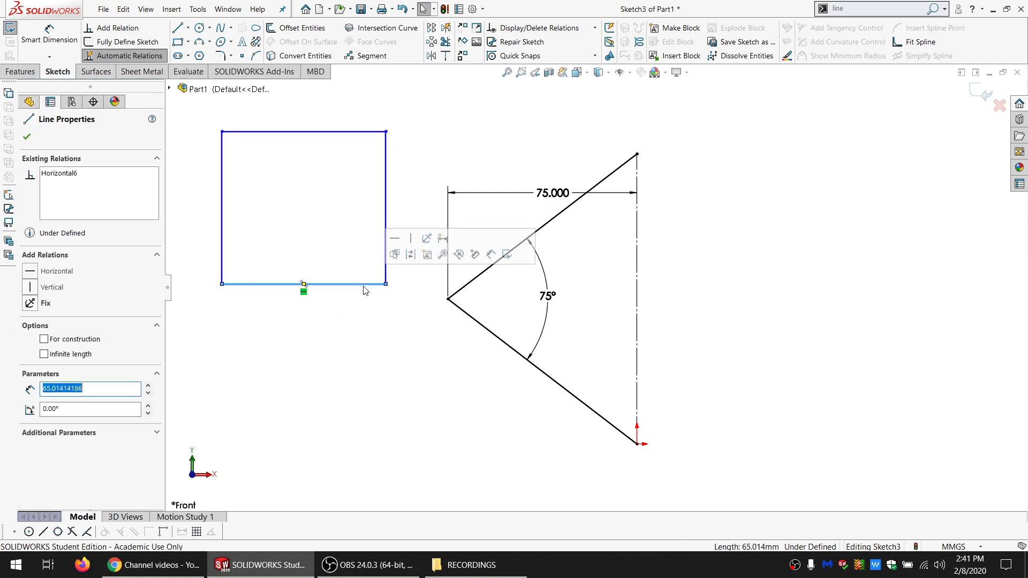
left_click(69, 175)
left_click(304, 132)
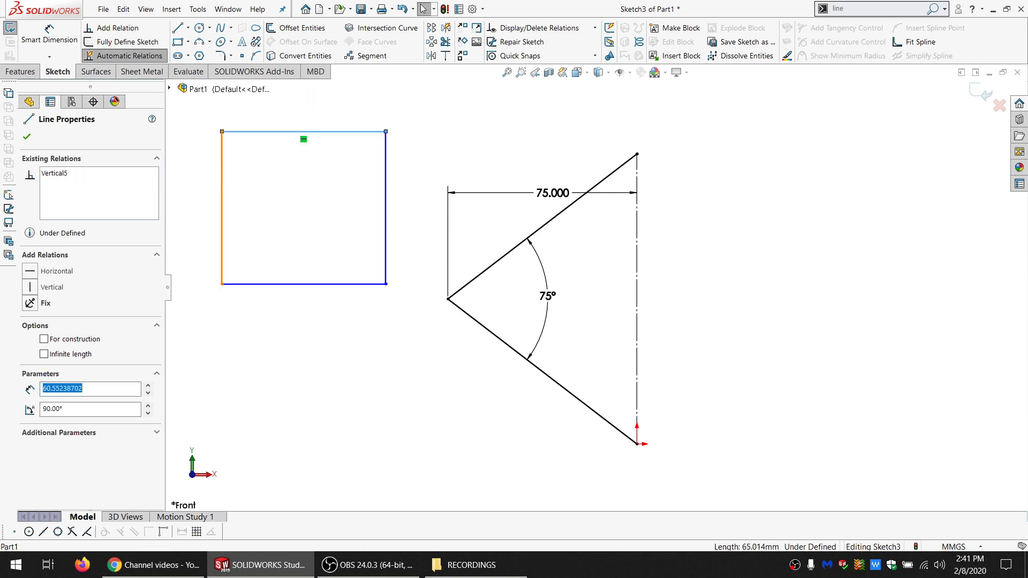
left_click(222, 170)
left_click(385, 166)
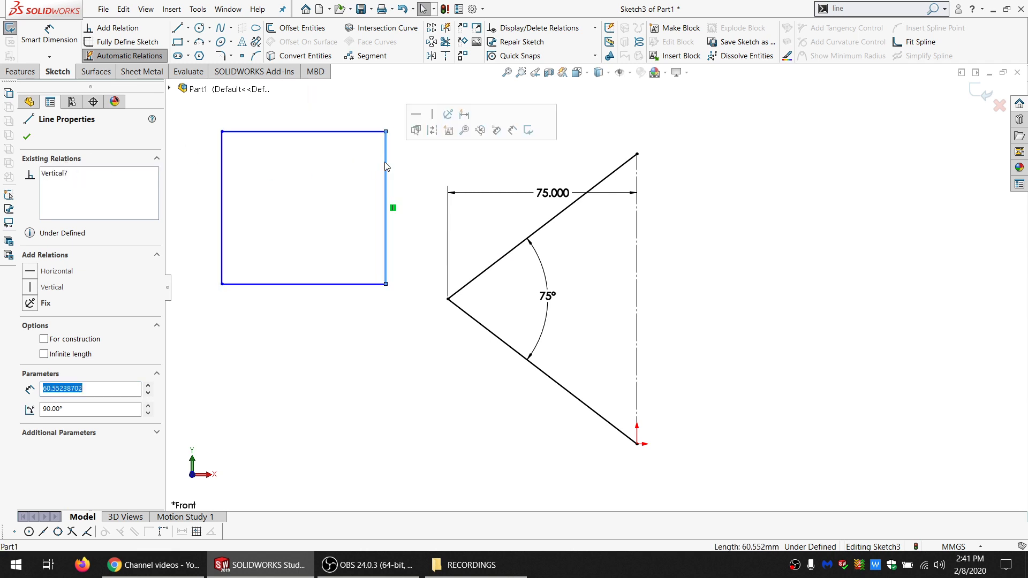
left_click(296, 225)
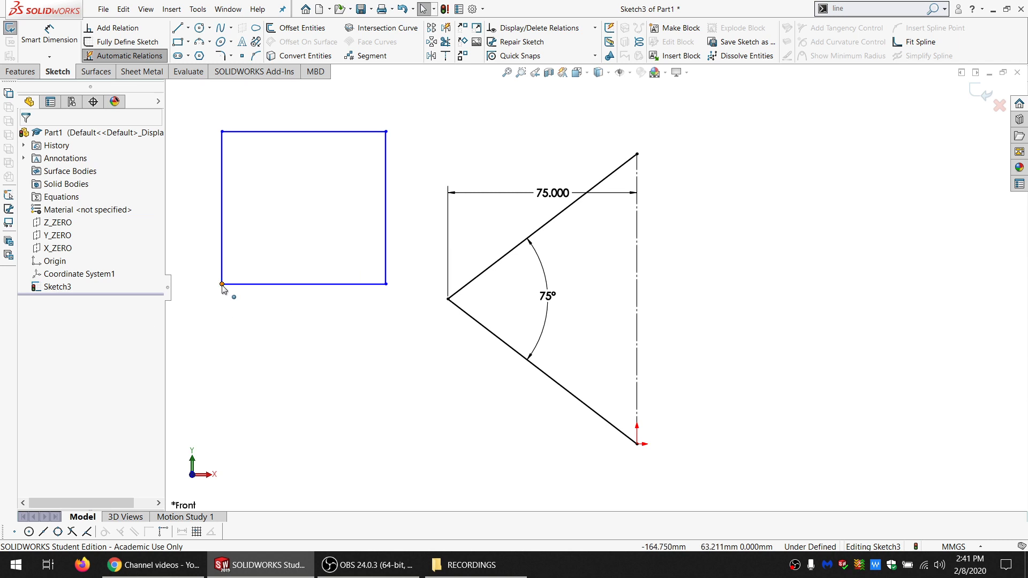
- Enlarge the corner rectangle to about 77 mm by 80 mm by moving its lower-left and upper-right corners
left_click_drag(221, 284, 193, 329)
left_click(386, 132)
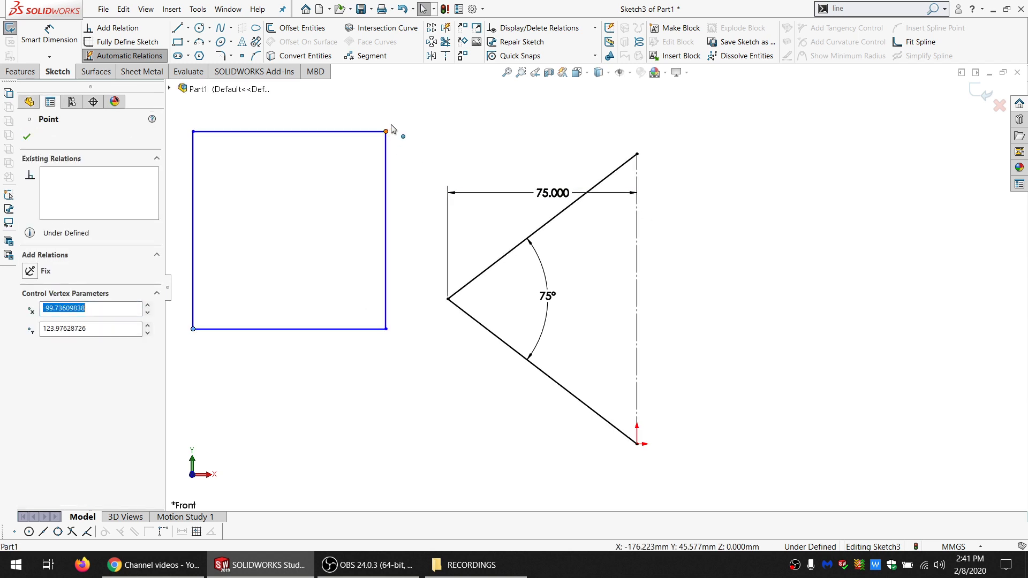
left_click_drag(392, 128, 386, 127)
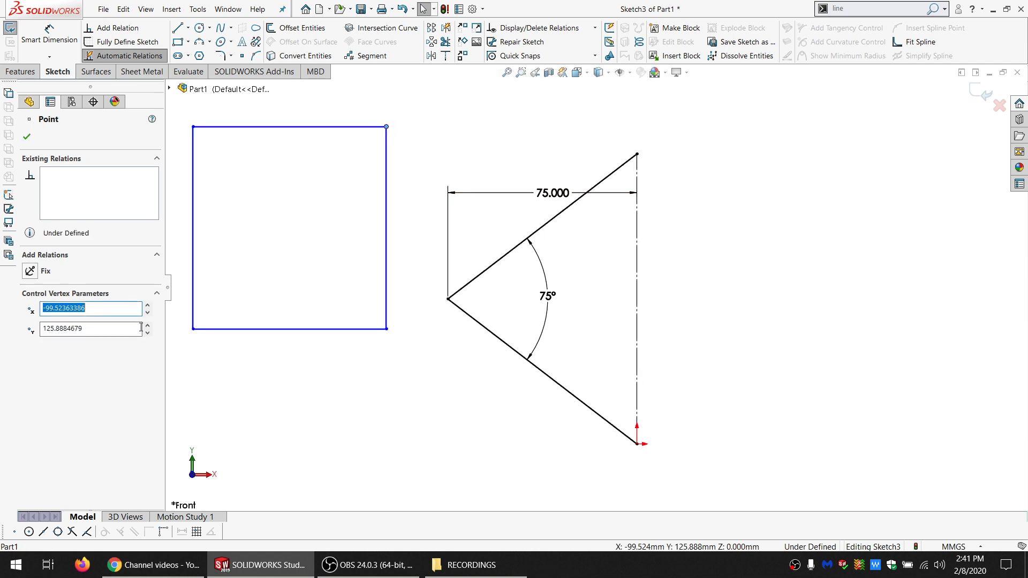
- Apply a Fix relation to the corner rectangle's upper-right and lower-left corner points
left_click(193, 330, "ctrl")
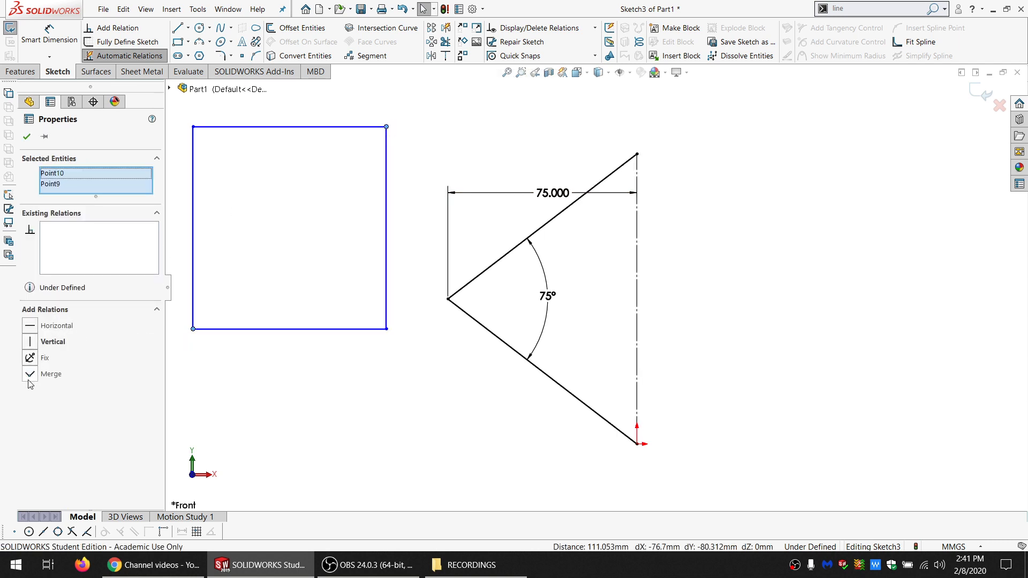
left_click(30, 358)
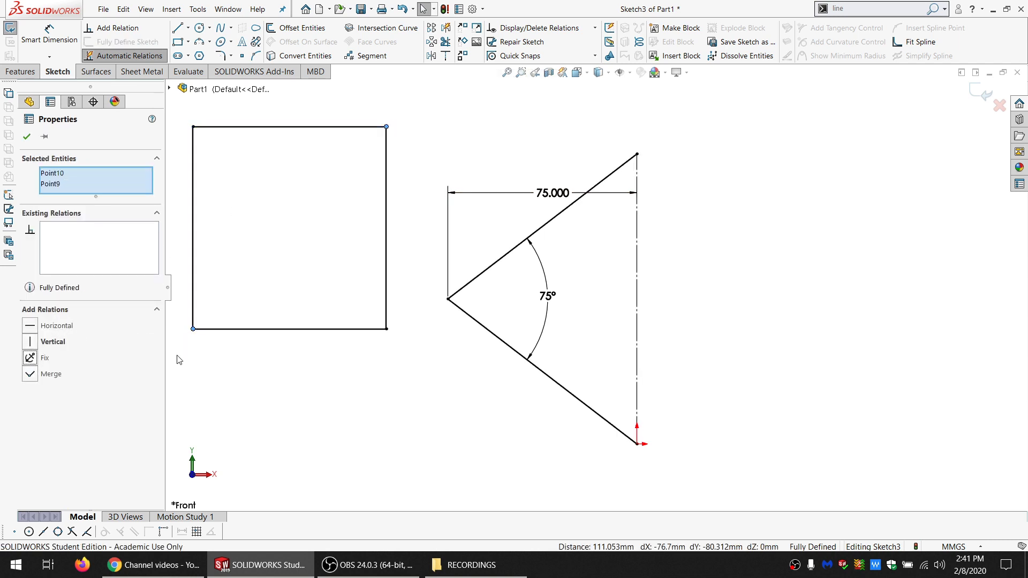
left_click(278, 212)
- Sketch a Center Rectangle about 105 mm wide and 89 mm high to the upper right of the triangle, centered near X 85, Y 118
scroll(423, 153, "up", 1)
scroll(458, 153, "down", 1)
scroll(569, 214, "up", 1)
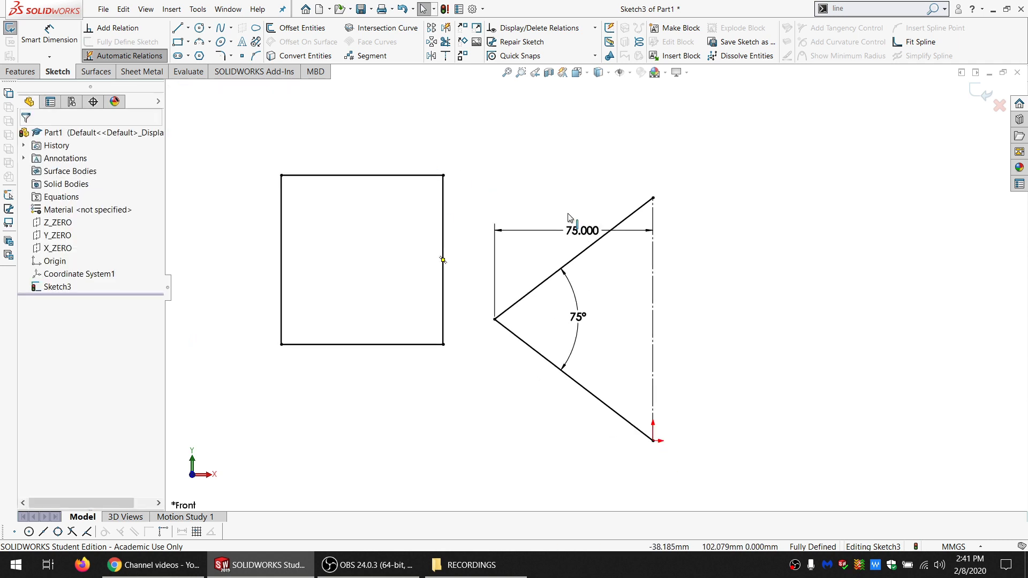
scroll(569, 217, "up", 1)
scroll(684, 267, "down", 1)
left_click(188, 42)
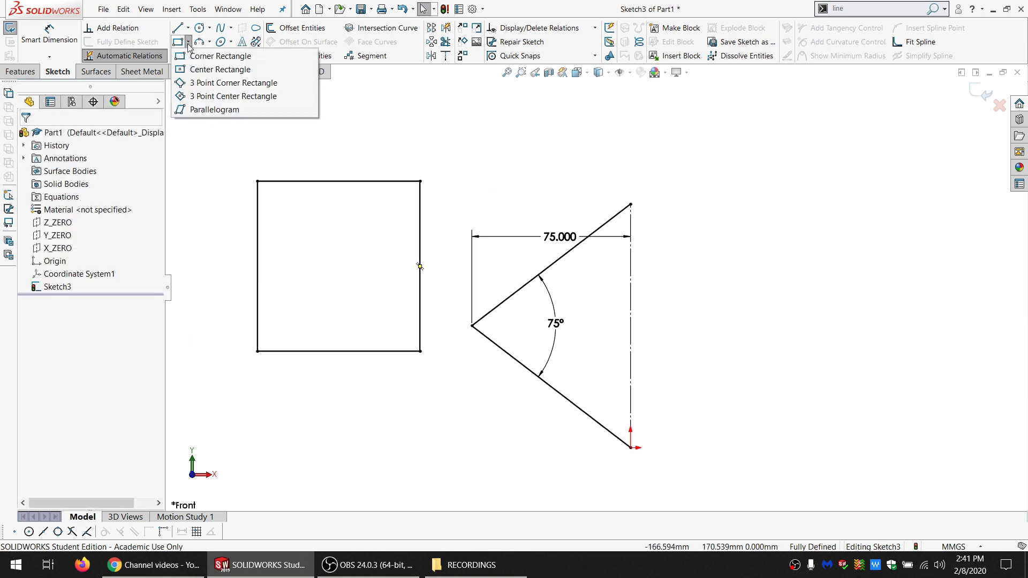
left_click(223, 70)
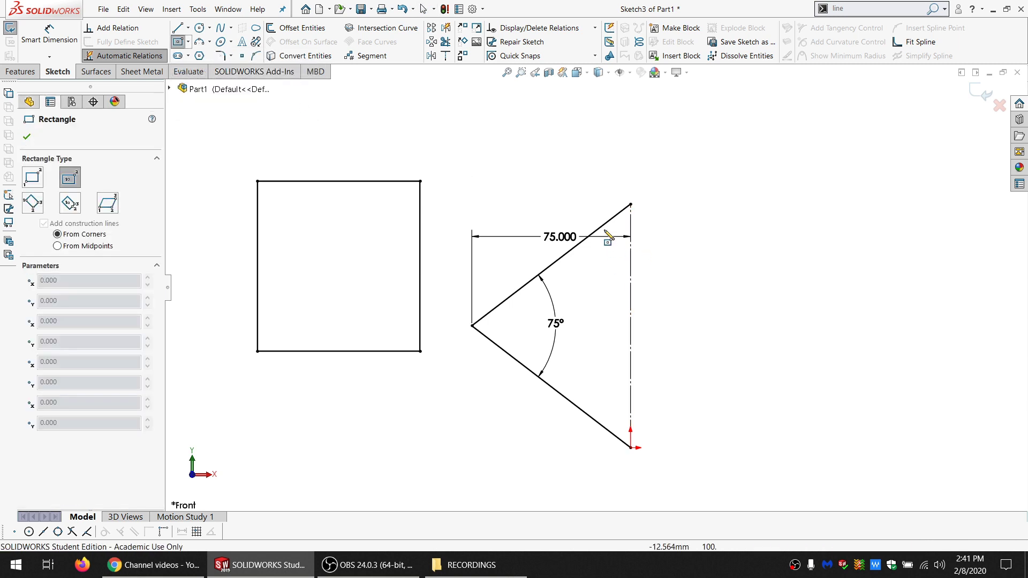
left_click(810, 198)
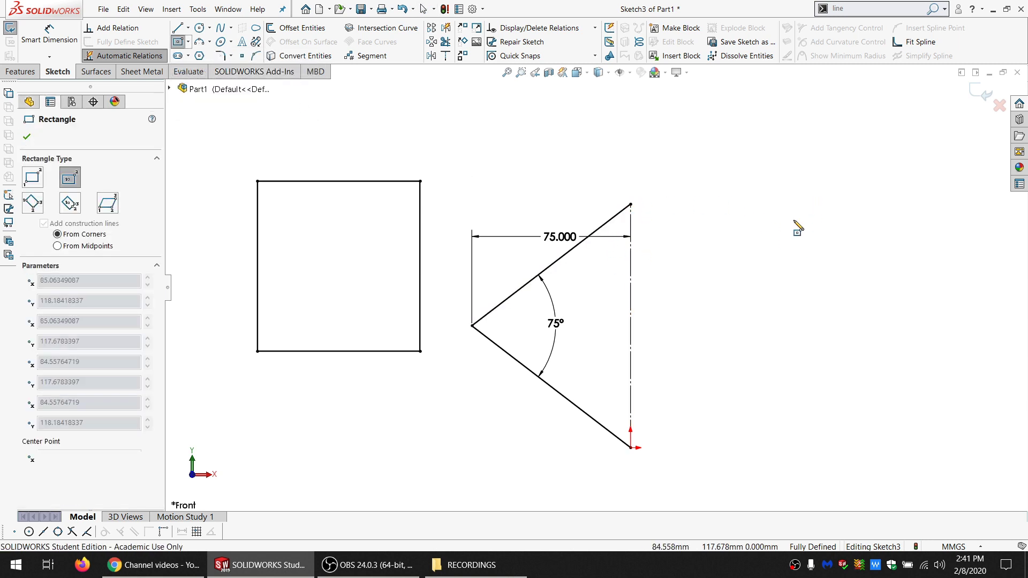
left_click(701, 292)
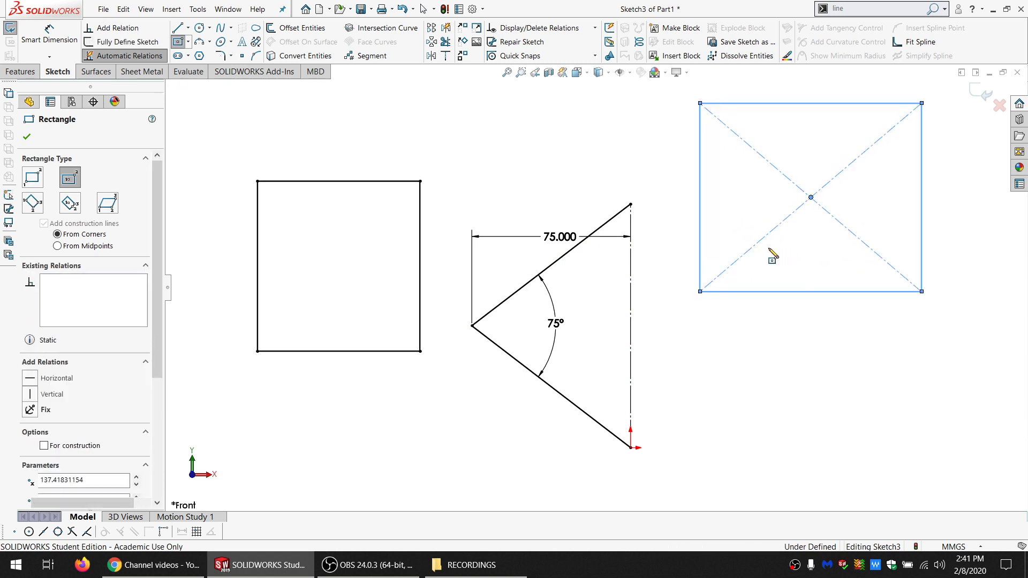
key("Escape")
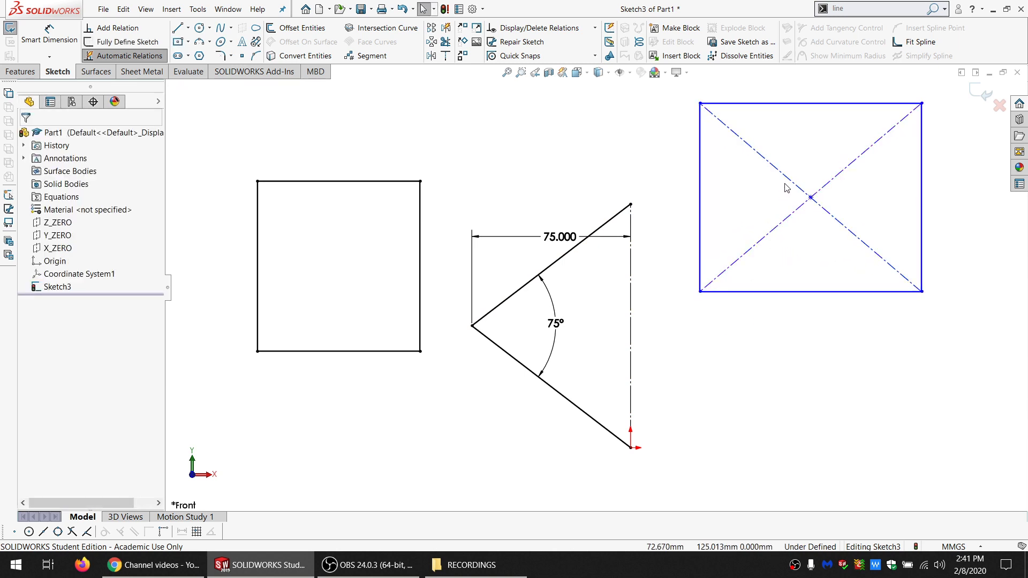
- Apply a Fix relation to the center point of the center rectangle
left_click(811, 198)
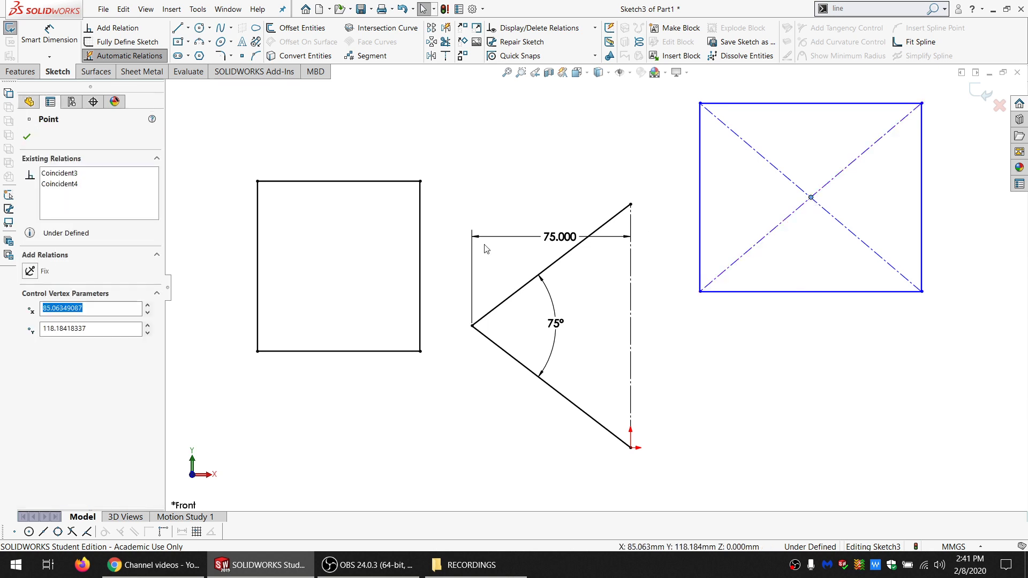
left_click(31, 271)
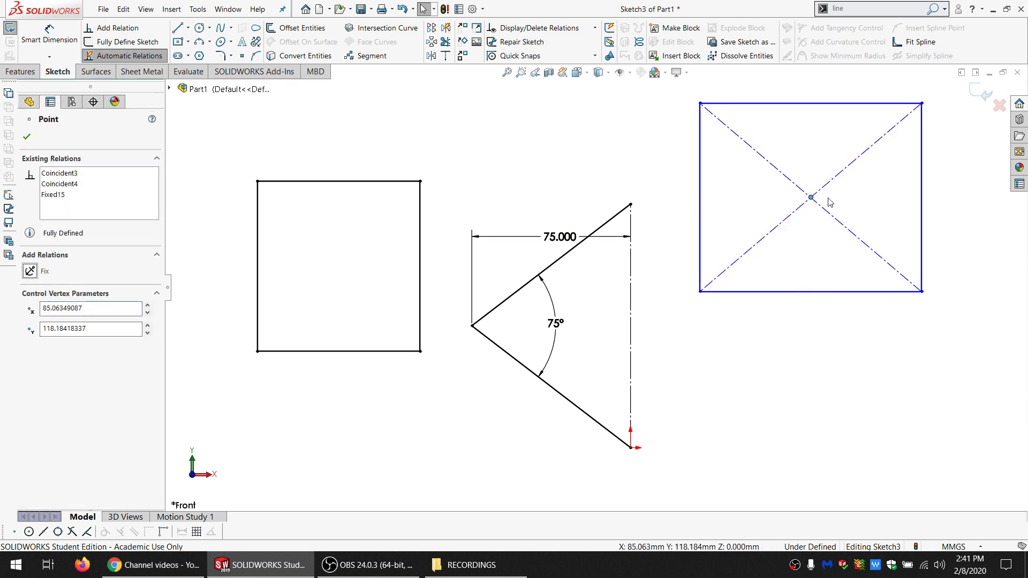
key("Escape")
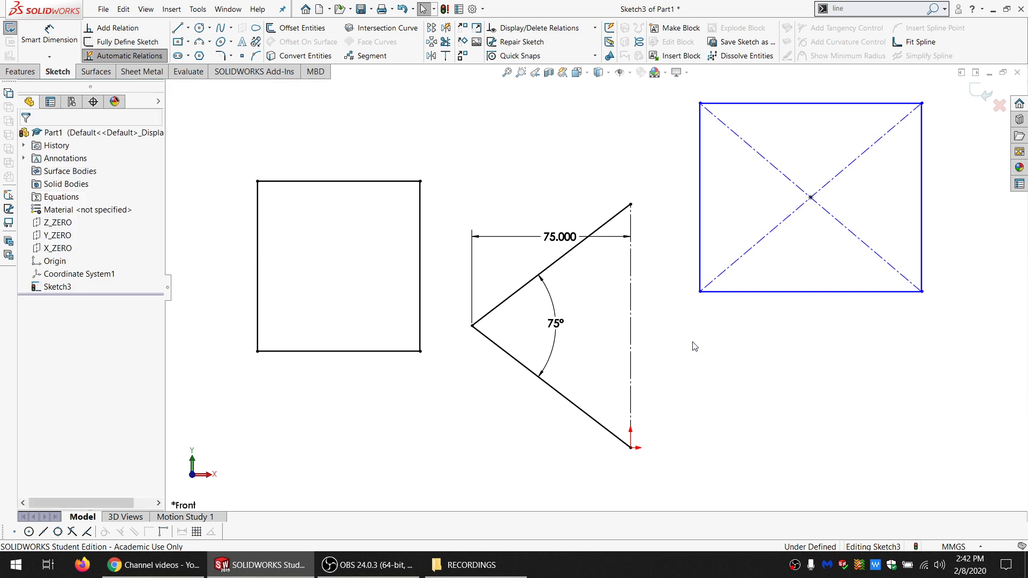
- Apply a Fix relation to the center rectangle's upper-left corner point and check the existing relations of its diagonals
left_click(700, 103)
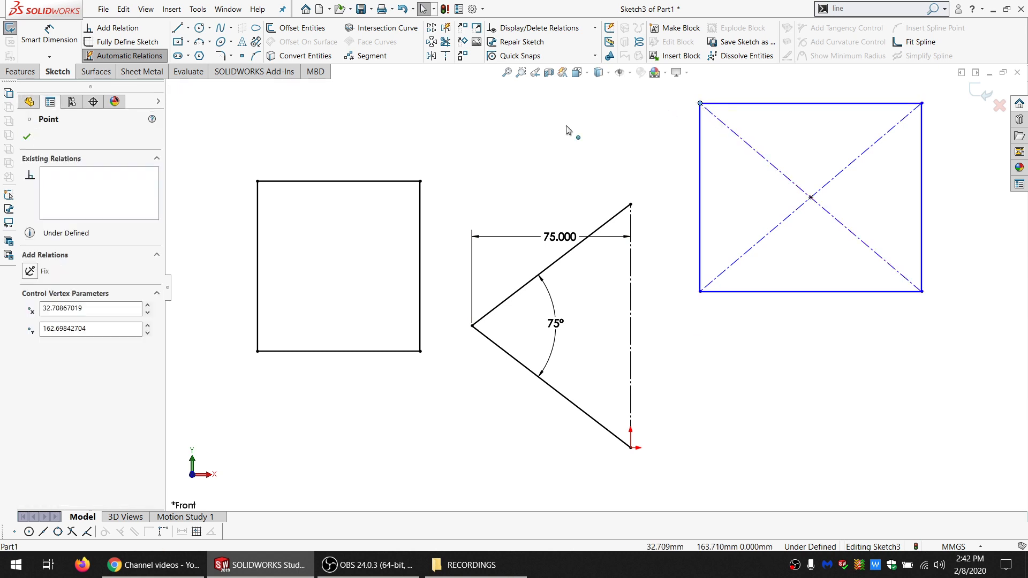
left_click(30, 271)
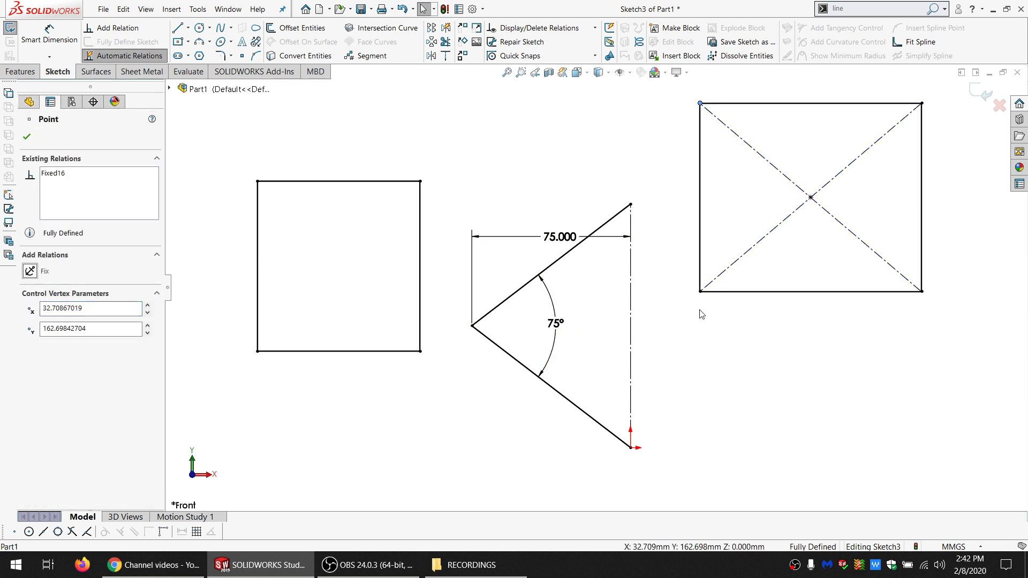
left_click(719, 277)
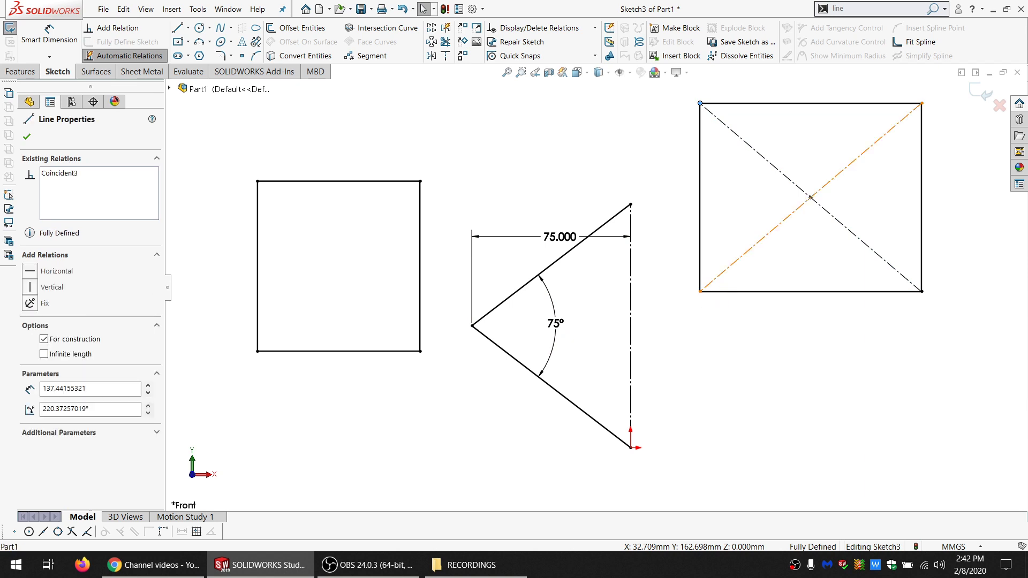
left_click(755, 152)
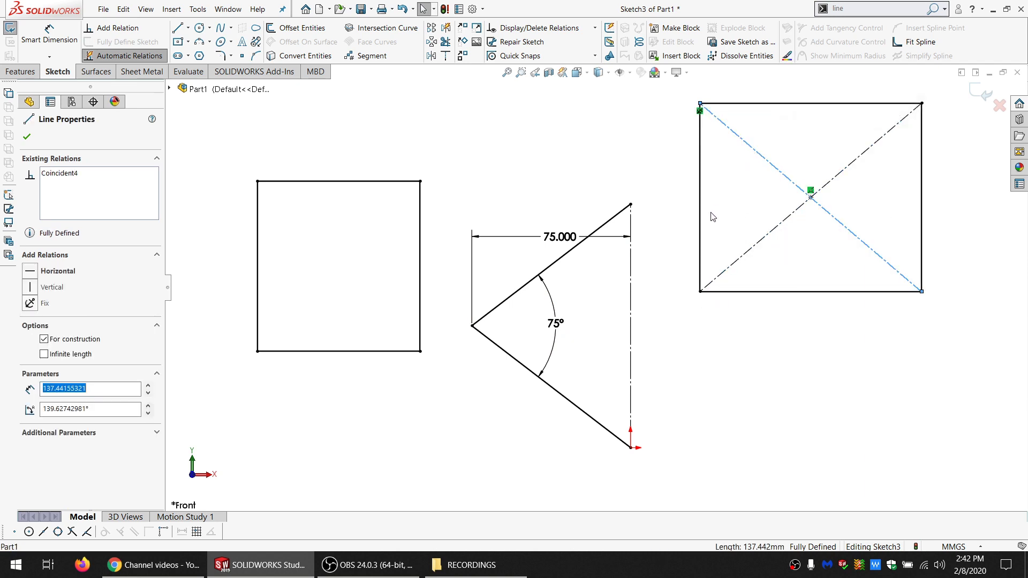
left_click(674, 320)
- Sketch a tilted 3 Point Corner Rectangle below the corner rectangle, starting from a first corner near X -168, Y -24
key("f")
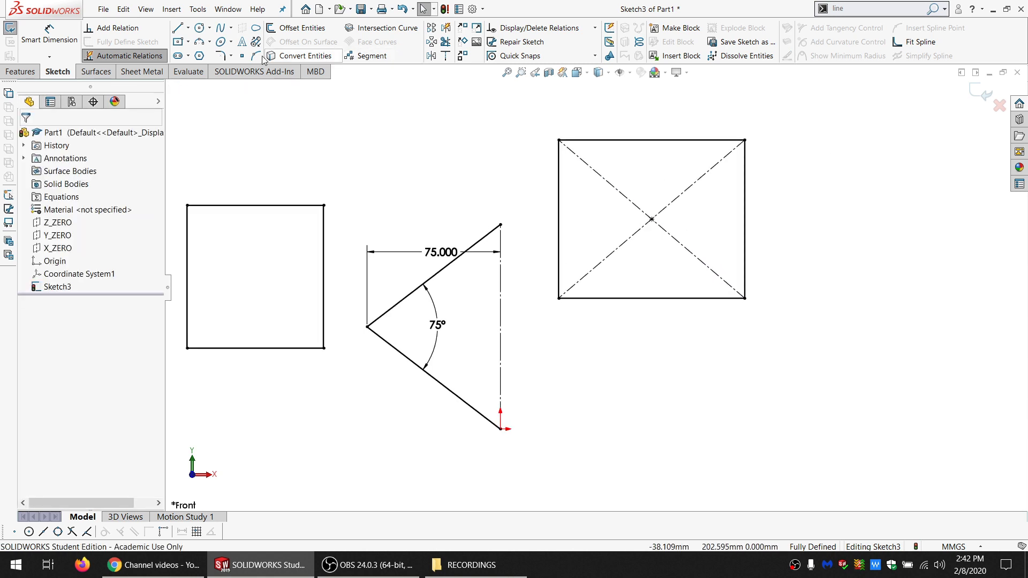
left_click(188, 41)
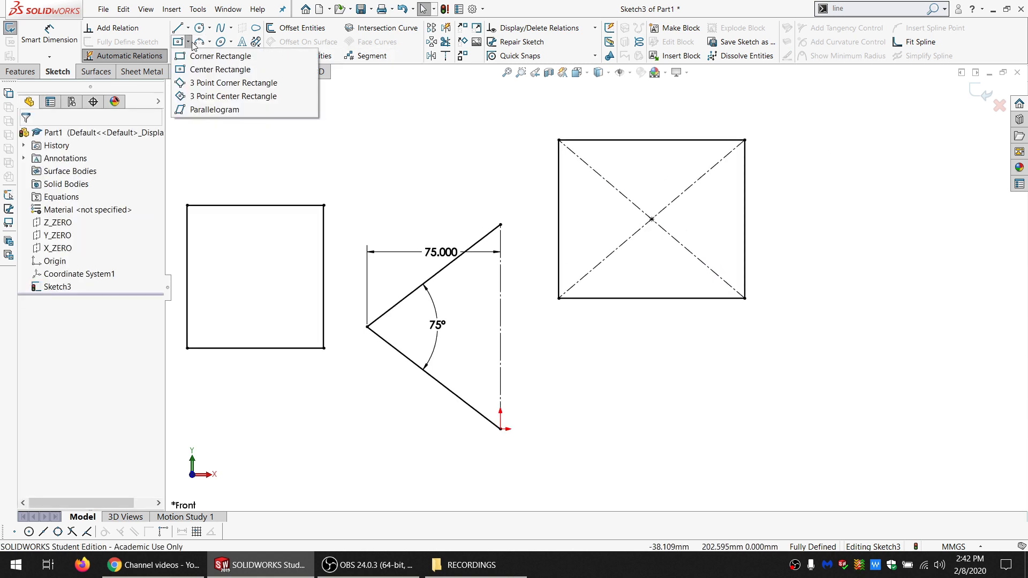
left_click(203, 90)
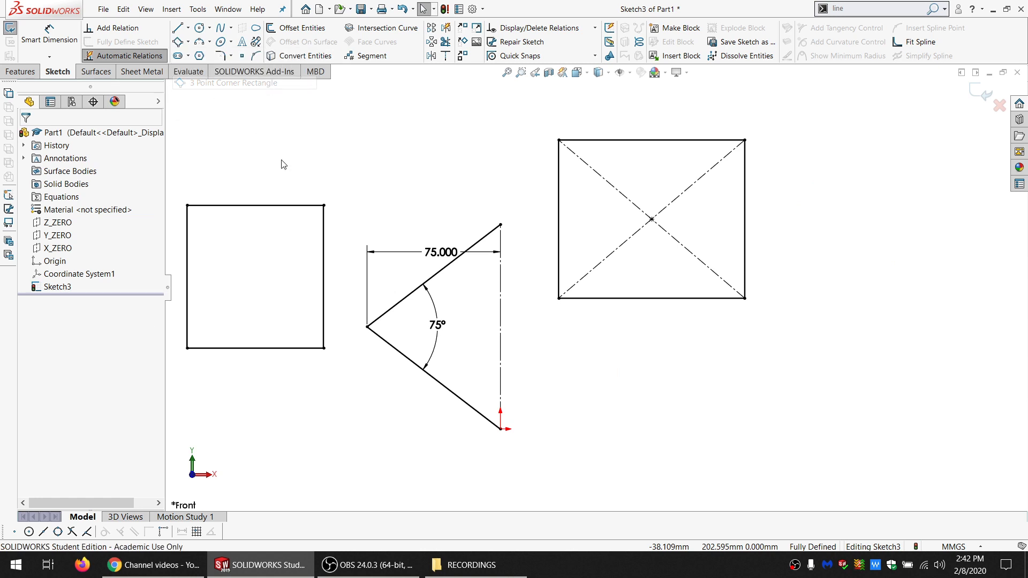
key("z")
scroll(540, 446, "down", 3)
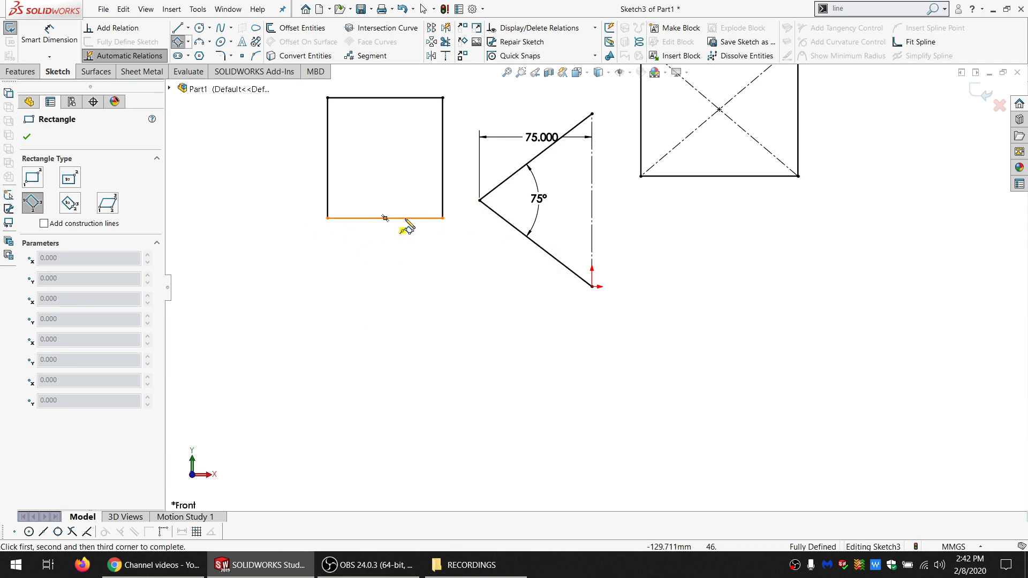
left_click(340, 324)
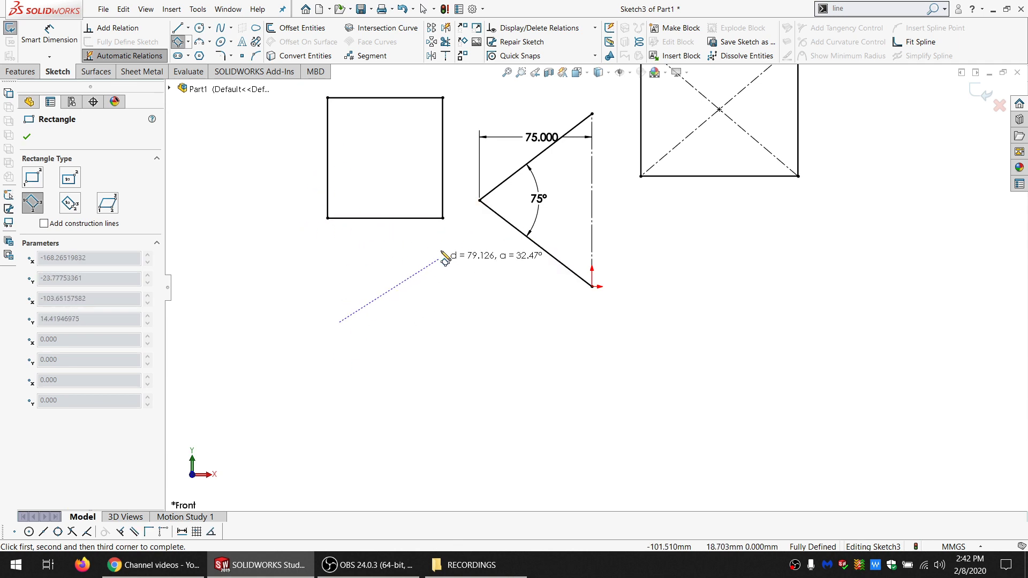
left_click(443, 250)
left_click(485, 376)
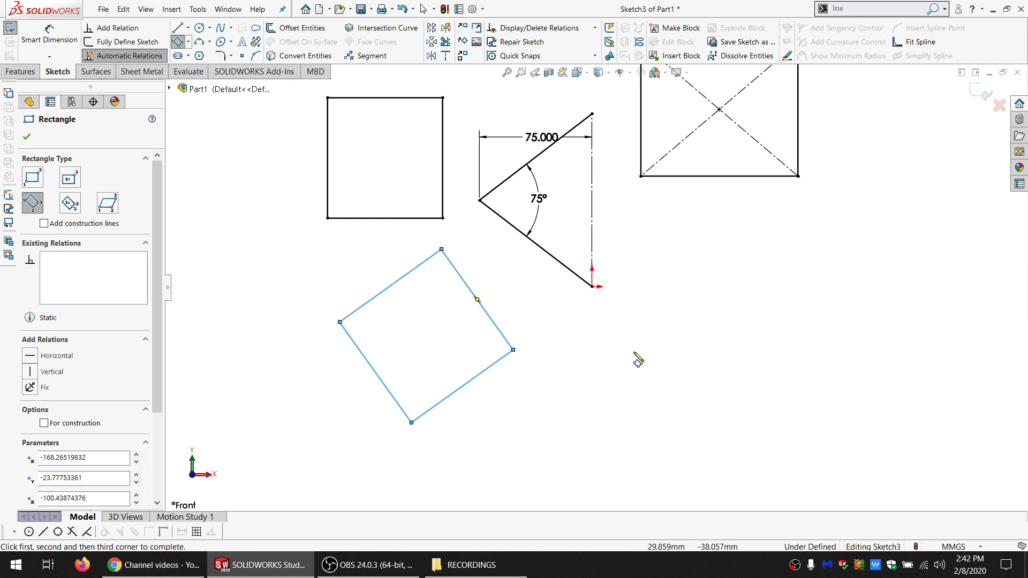
- Sketch a second tilted 3 Point Corner Rectangle about 86 mm by 100 mm, starting near X 24, Y -51, below the center rectangle
left_click(628, 363)
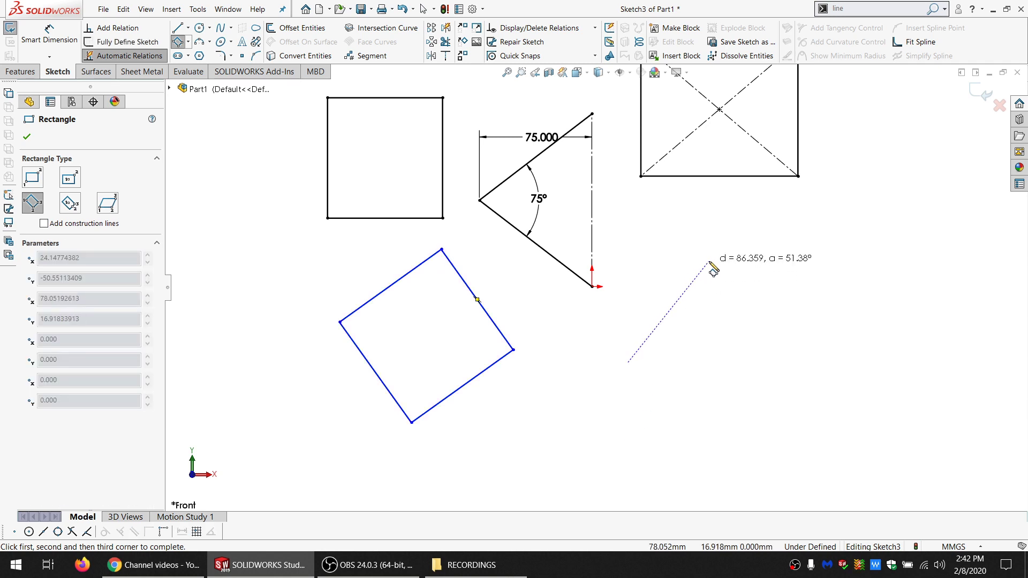
left_click(710, 263)
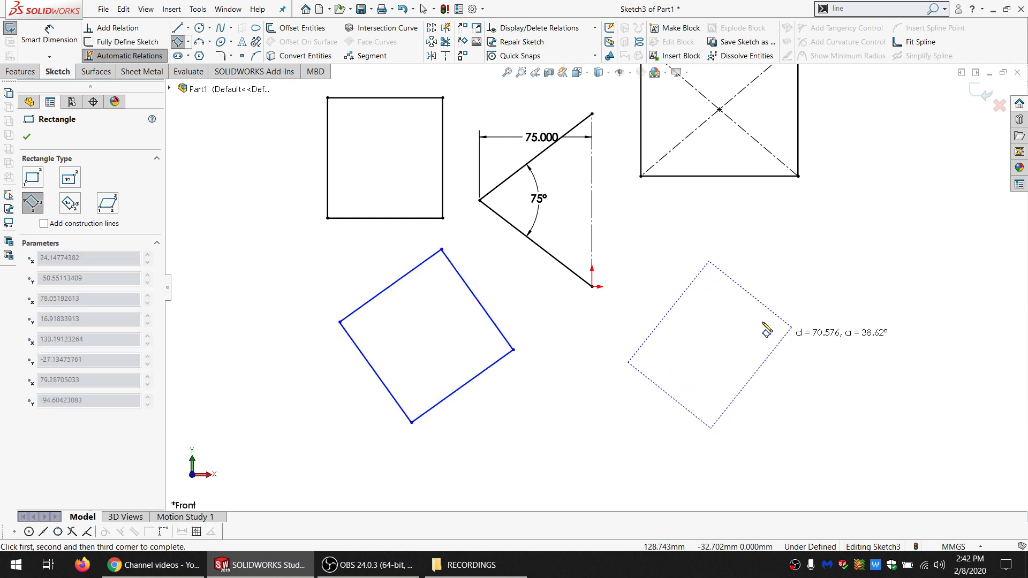
left_click(813, 376)
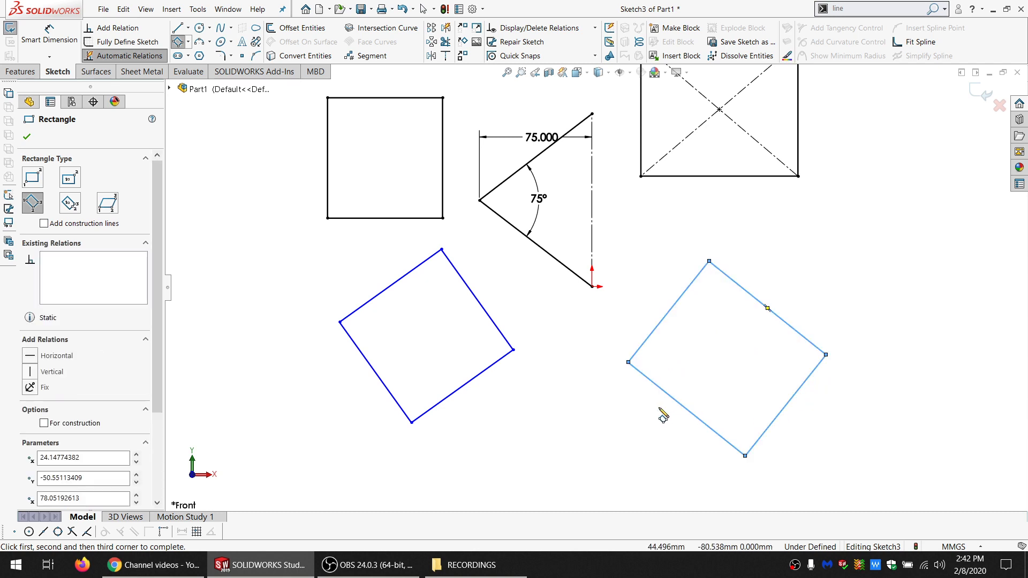
key("Escape")
- Examine the existing relations on the sides of the tilted rectangle below the center rectangle
left_click(655, 391)
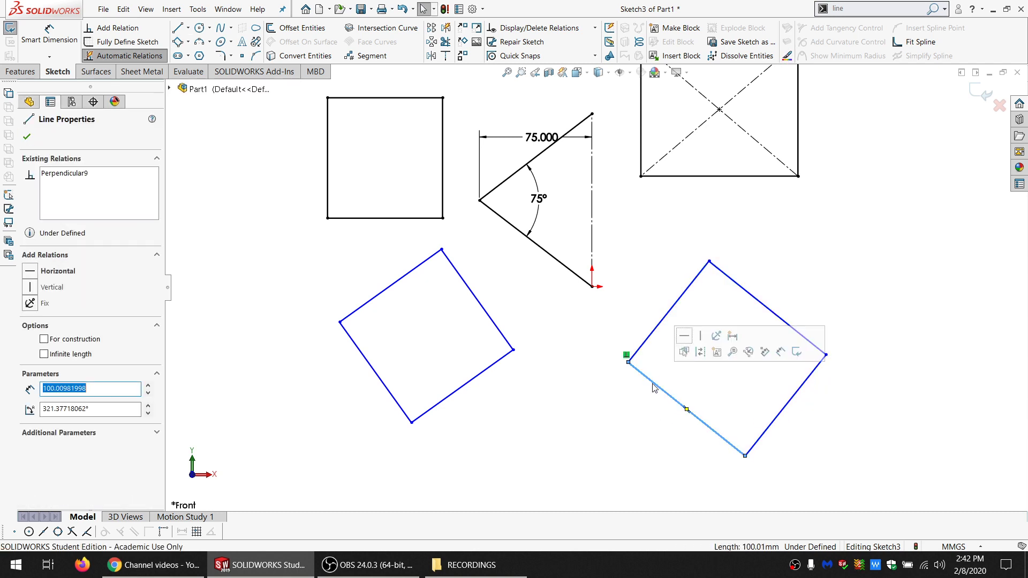
left_click(59, 181)
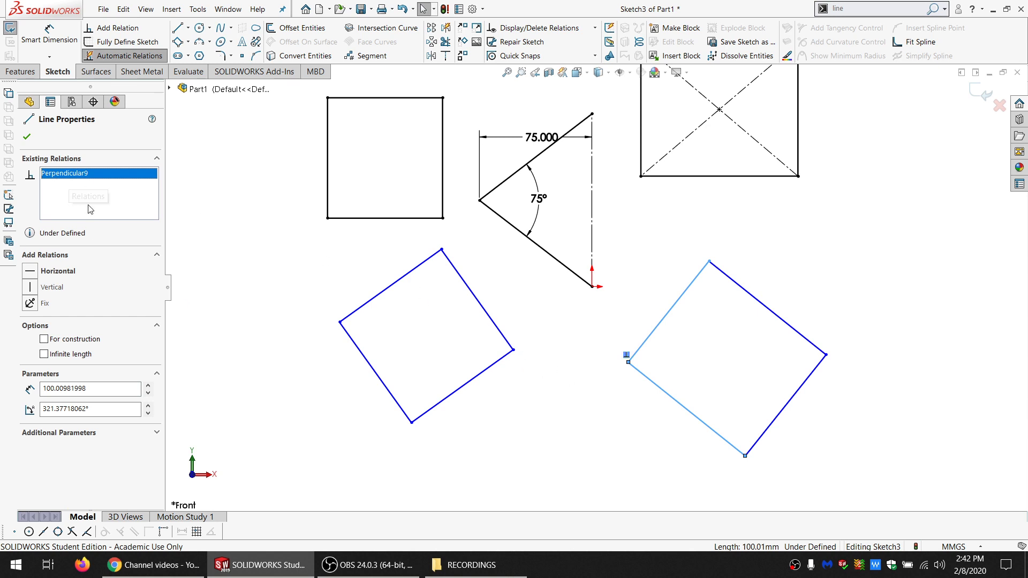
key("Delete")
left_click(61, 173)
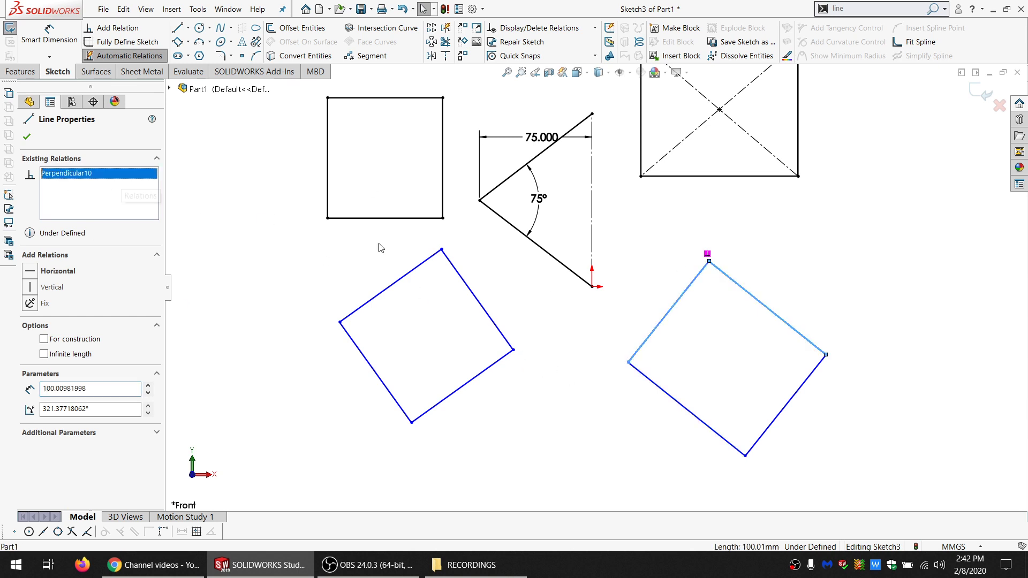
left_click(798, 395)
left_click(774, 413)
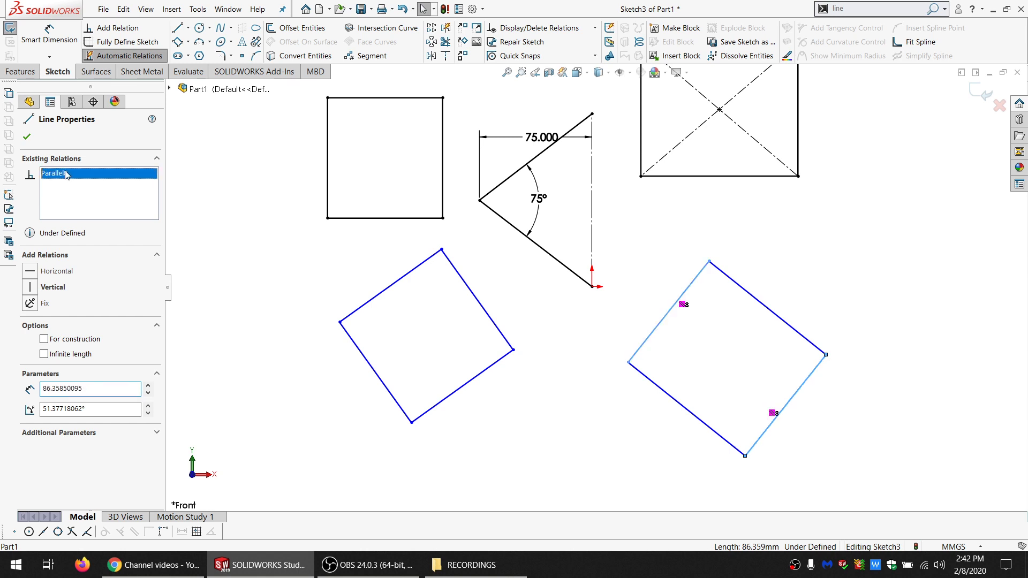
left_click(743, 411)
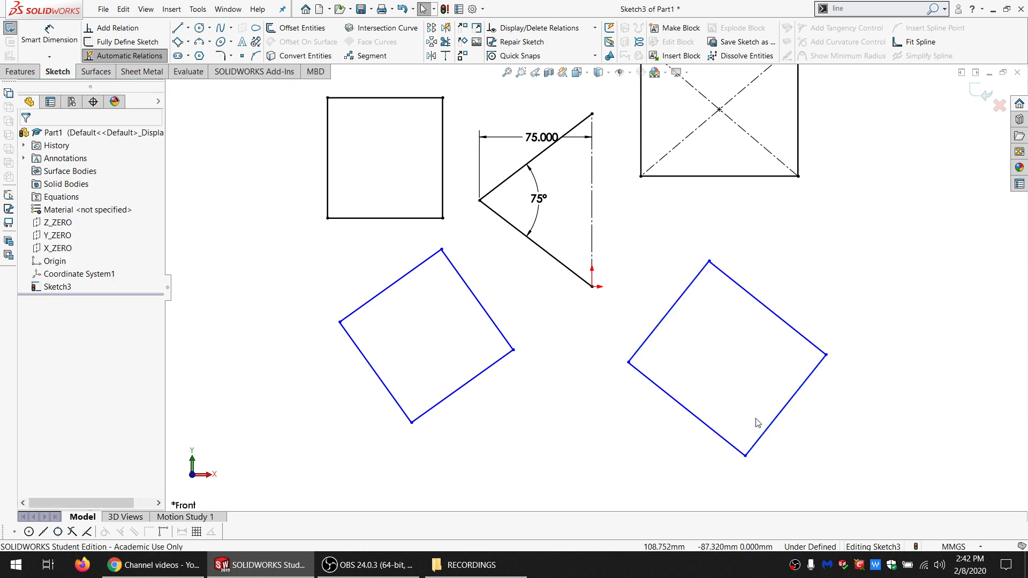
- Apply a Fix relation to the top corner point of the second tilted rectangle
left_click(710, 262)
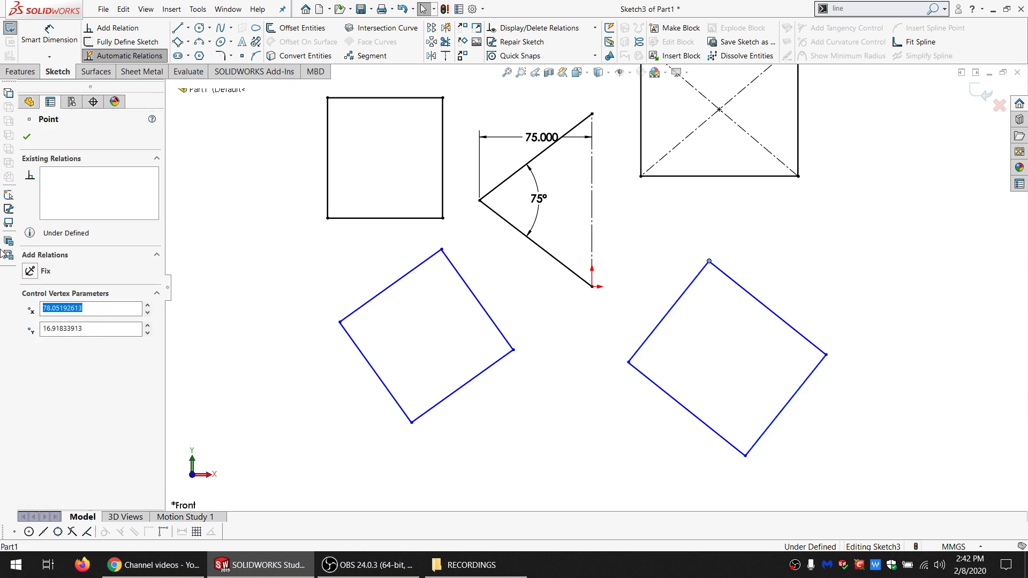
left_click(30, 271)
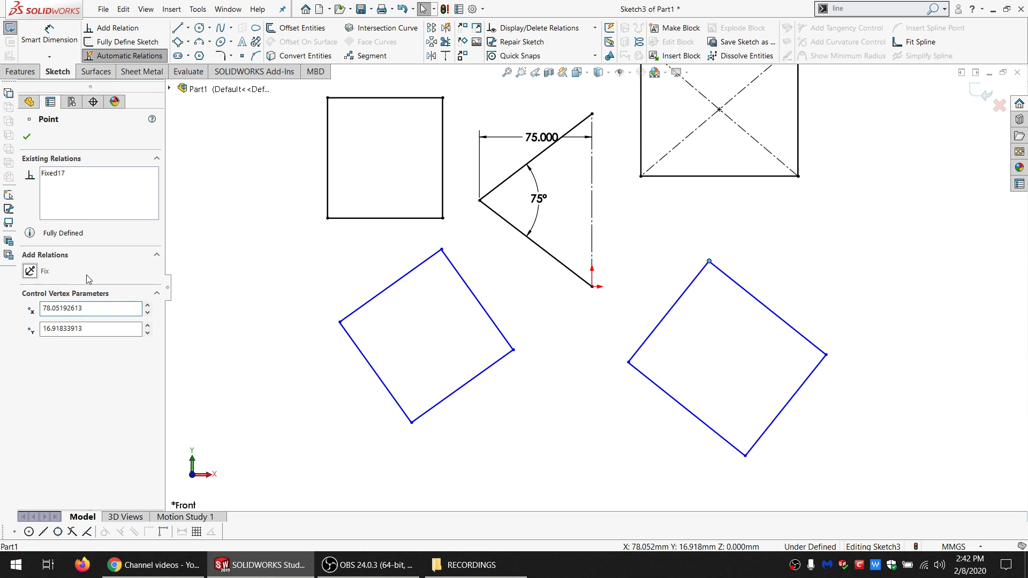
- Apply Fix relations to the left and right corner points of the second tilted rectangle
left_click(629, 364)
left_click(30, 271)
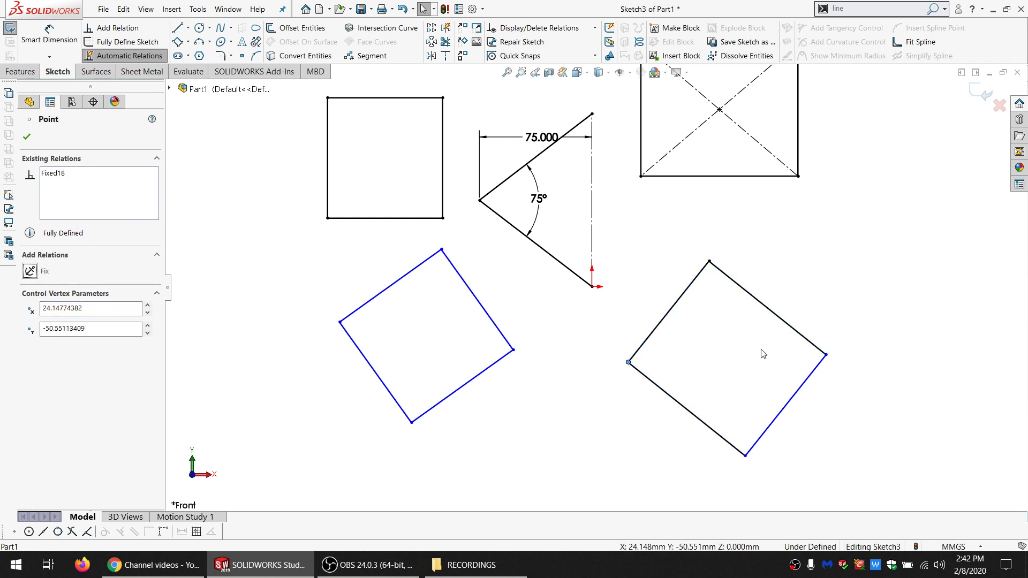
left_click(827, 355)
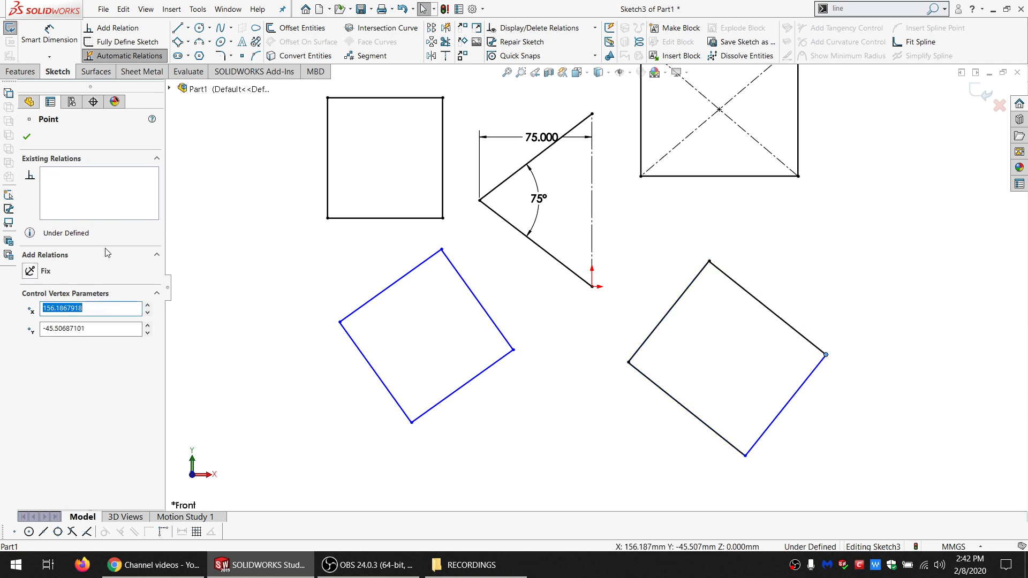
left_click(30, 271)
left_click(516, 303)
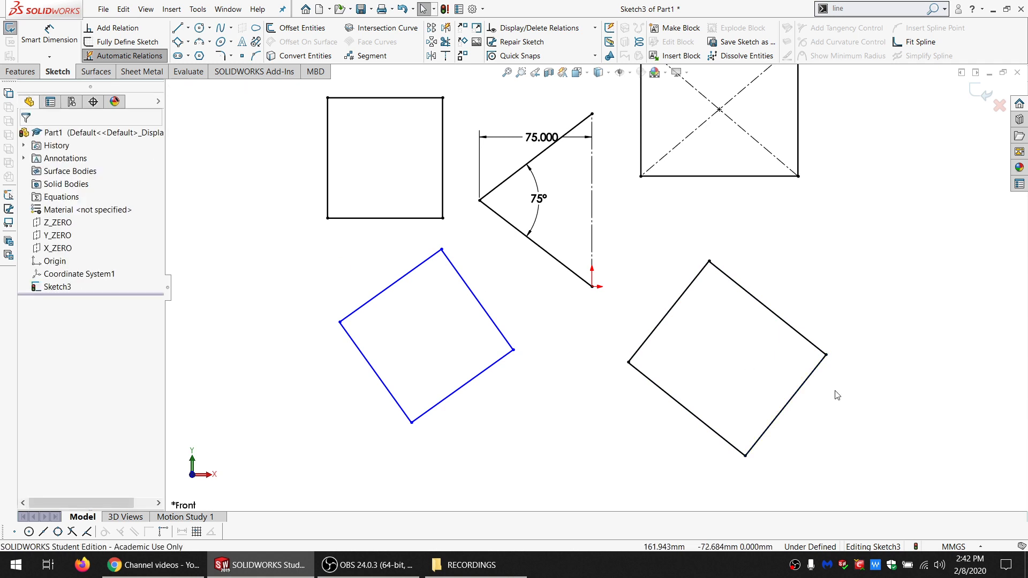
- Reshape the second tilted rectangle by moving its bottom corner to about X 88, Y -128
left_click(629, 363)
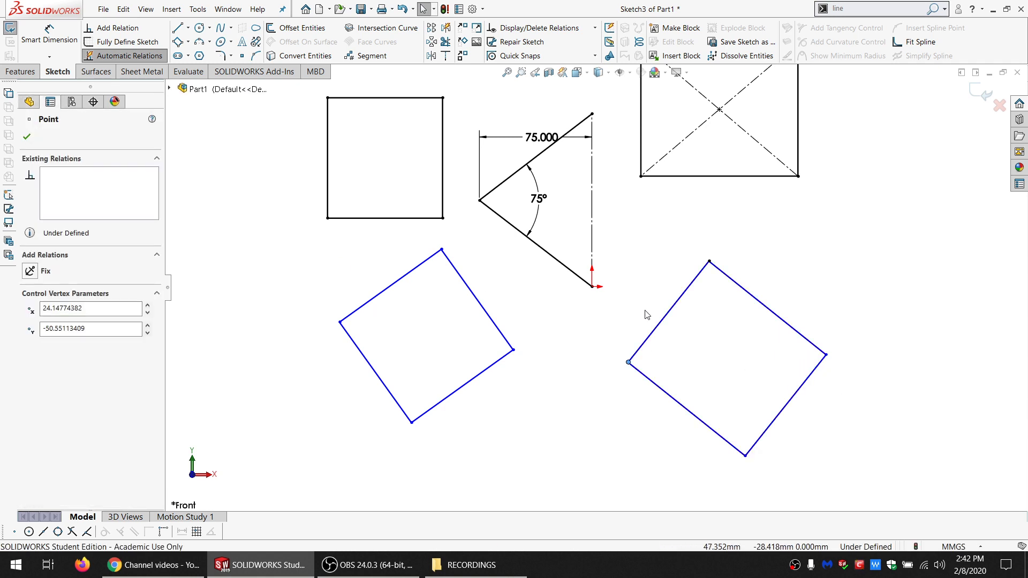
left_click(728, 379)
mouse_move(746, 456)
left_mouse_down()
mouse_move(879, 411)
mouse_move(780, 482)
mouse_move(682, 487)
mouse_move(722, 491)
left_mouse_up()
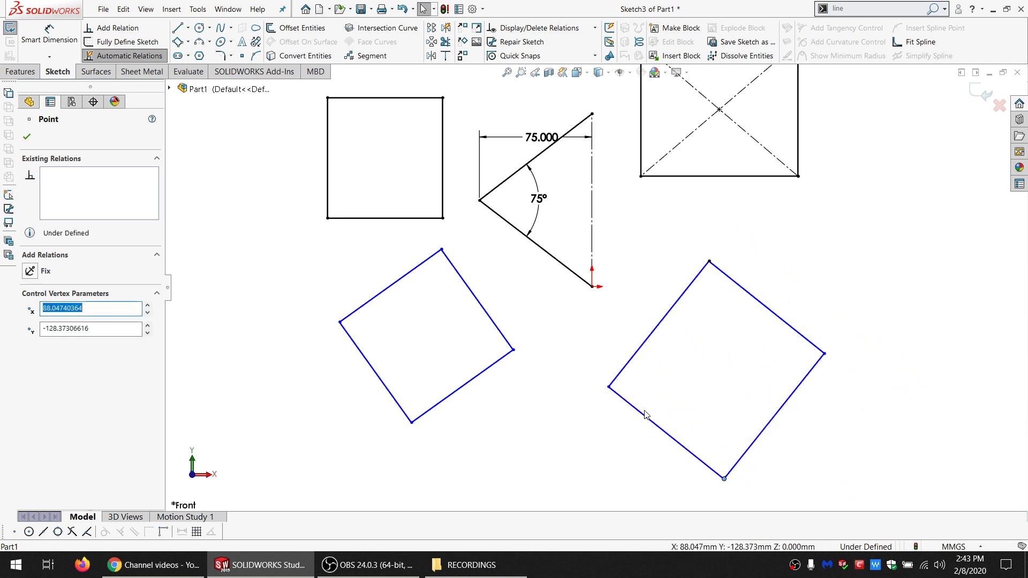
- Apply an Equal relation between the lower-left and upper-left sides of the second tilted rectangle
left_click(621, 396)
left_click(615, 378, "ctrl")
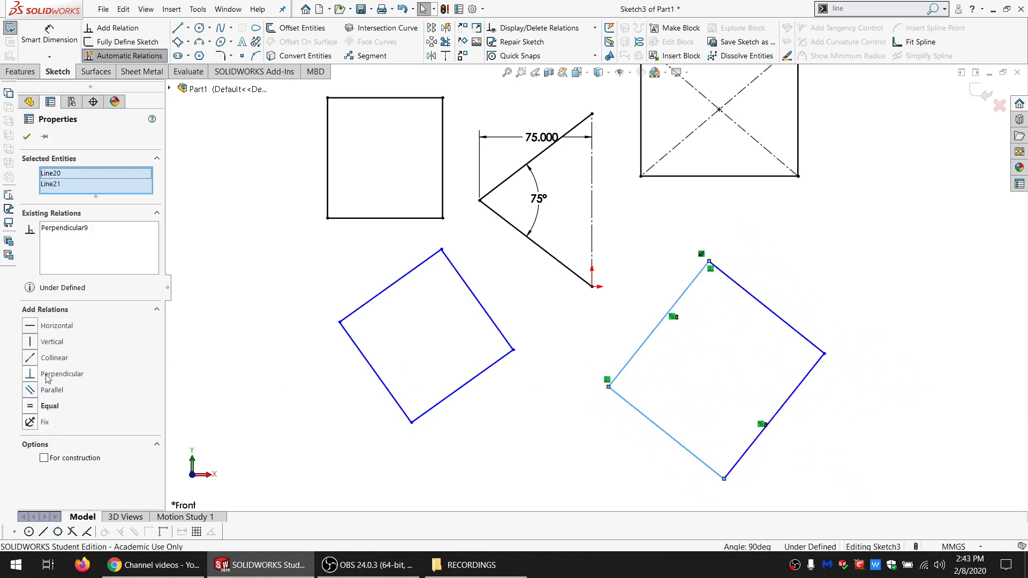
left_click(47, 406)
key("Escape")
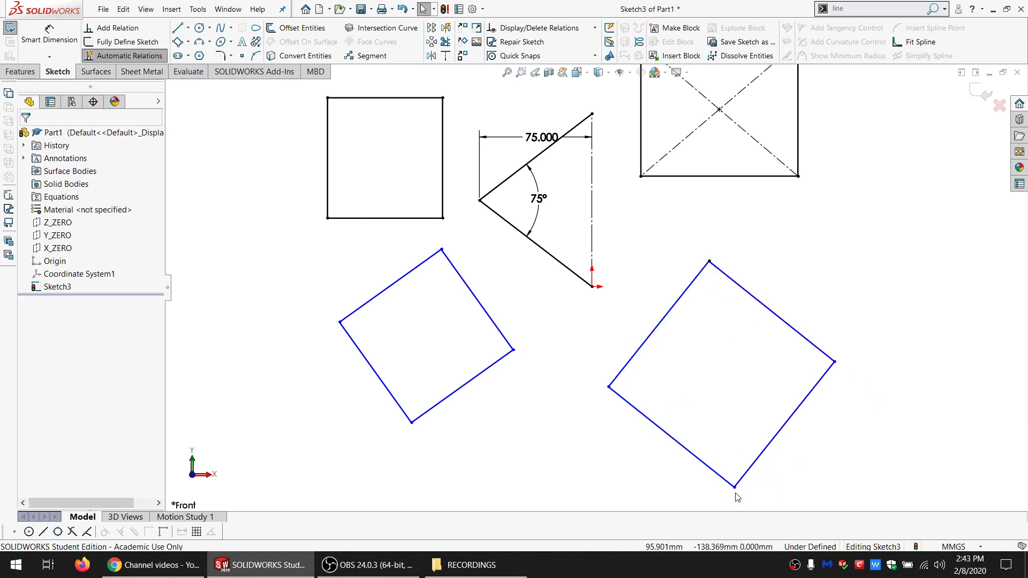
- Shrink and rotate the second tilted rectangle by moving its bottom corner upward around the fixed top corner
left_click_drag(735, 488, 755, 396)
left_click(221, 165)
left_click(188, 42)
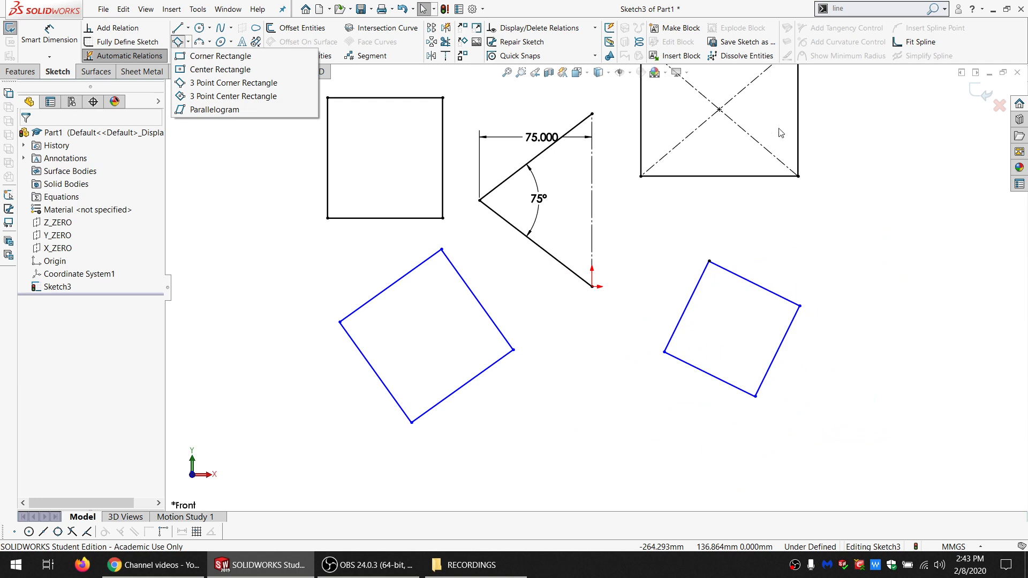
left_click(704, 162)
- Sketch a tilted 3 Point Center Rectangle with corner diagonals, centered near X 233, Y 30, with its bottom corner near X 256, Y -44
scroll(705, 161, "up", 2)
scroll(697, 165, "down", 2)
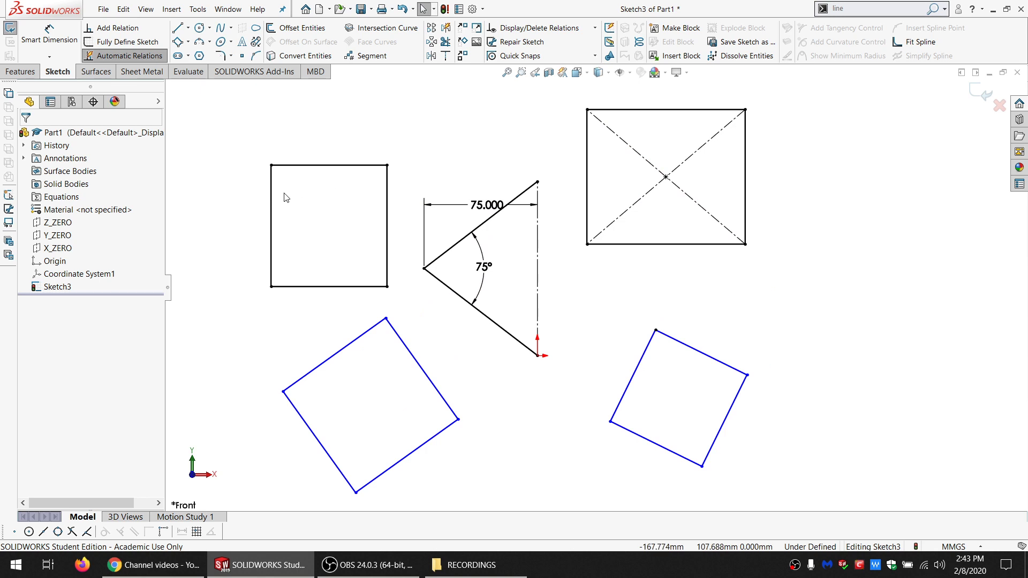
left_click(189, 42)
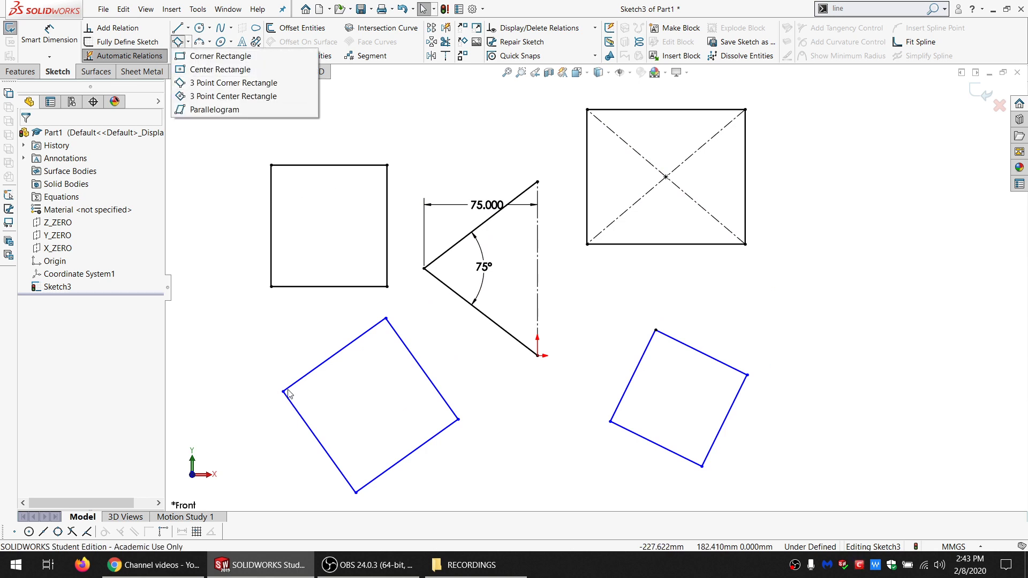
left_click(225, 96)
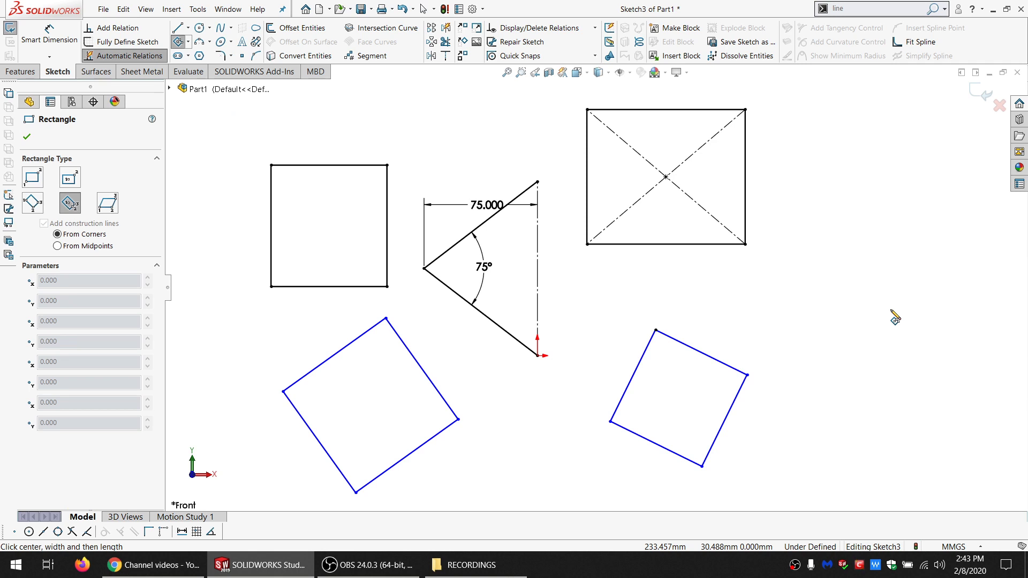
left_click(891, 309)
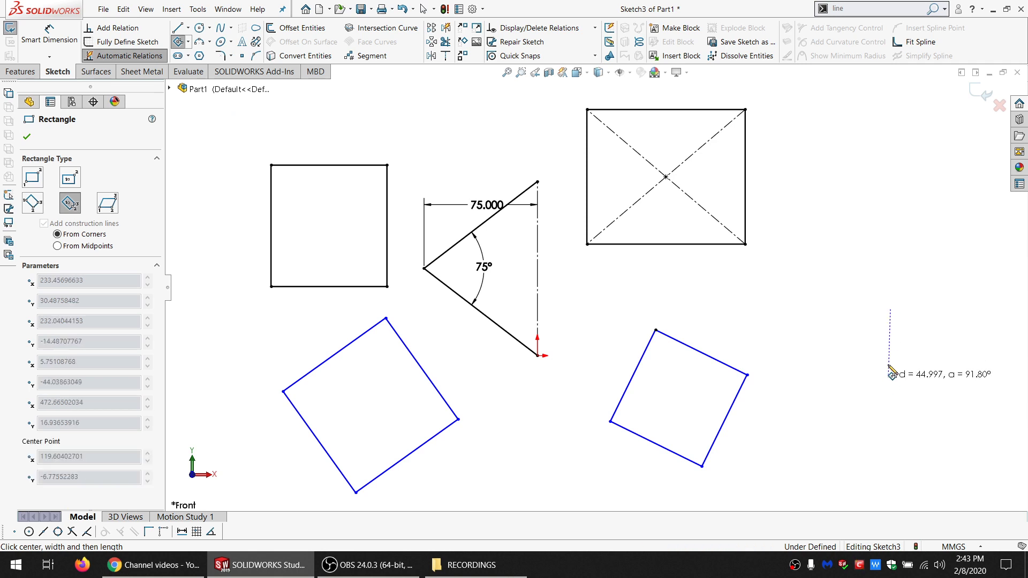
left_click(815, 252)
left_click(899, 233)
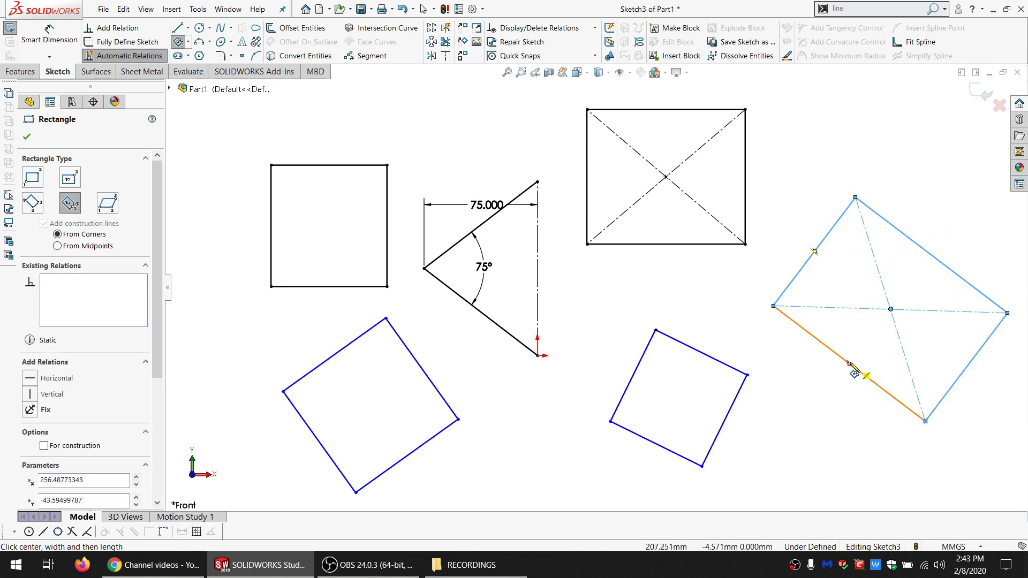
key("Escape")
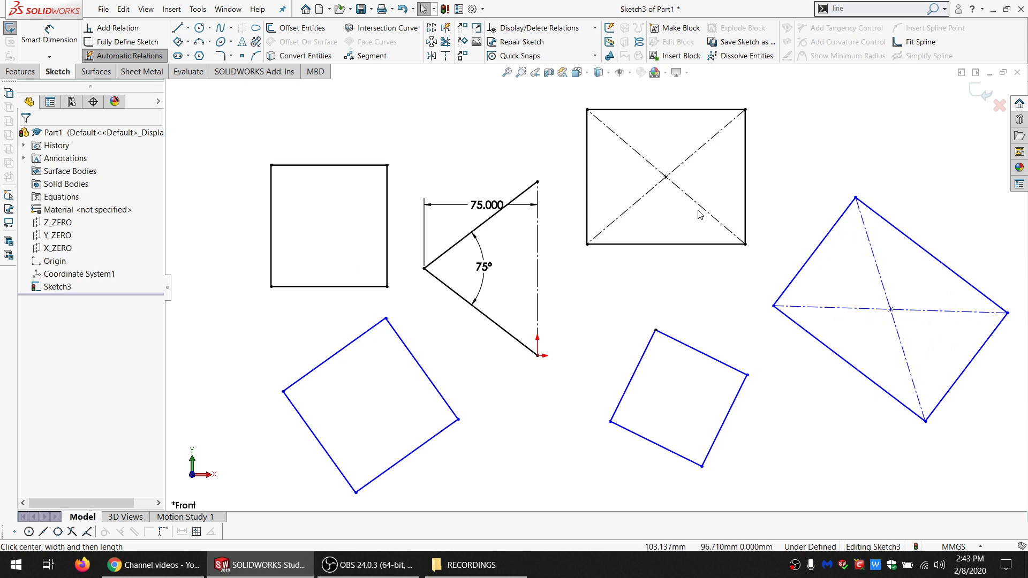
scroll(599, 288, "up", 2)
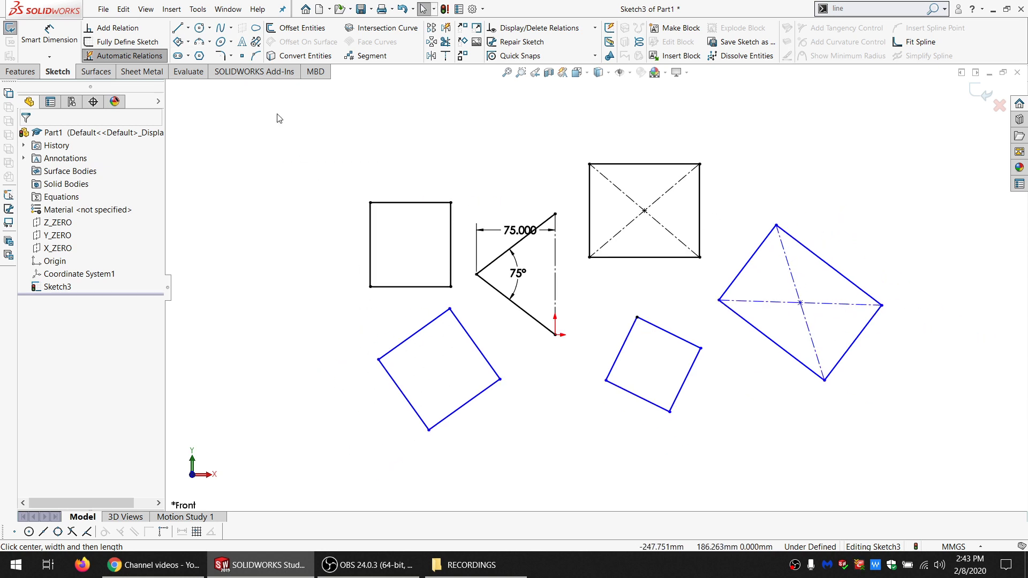
- Sketch a near-upright Parallelogram left of the other shapes, with left corners near X -320, Y 157 and X -330, Y 13
left_click(188, 42)
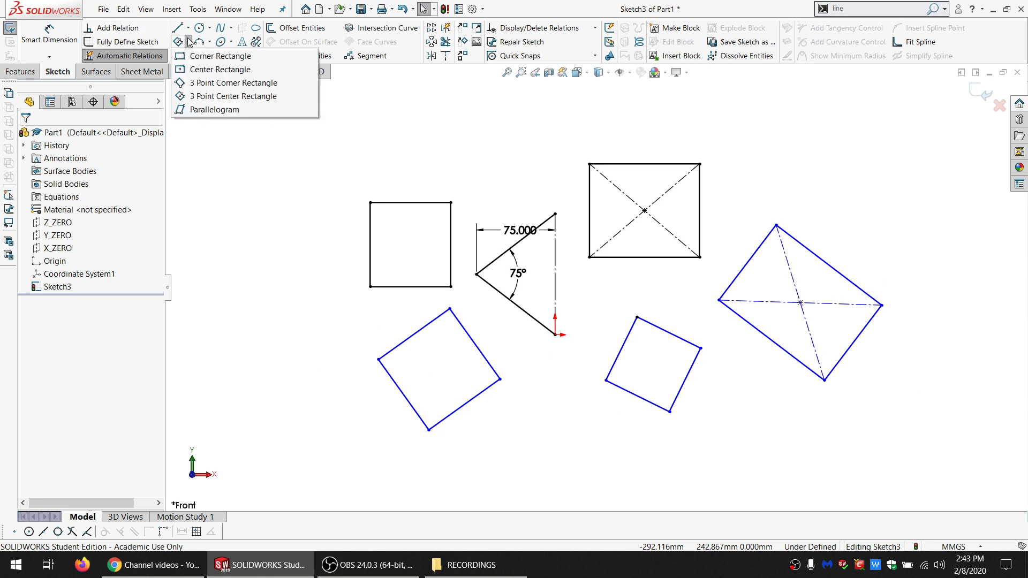
left_click(214, 109)
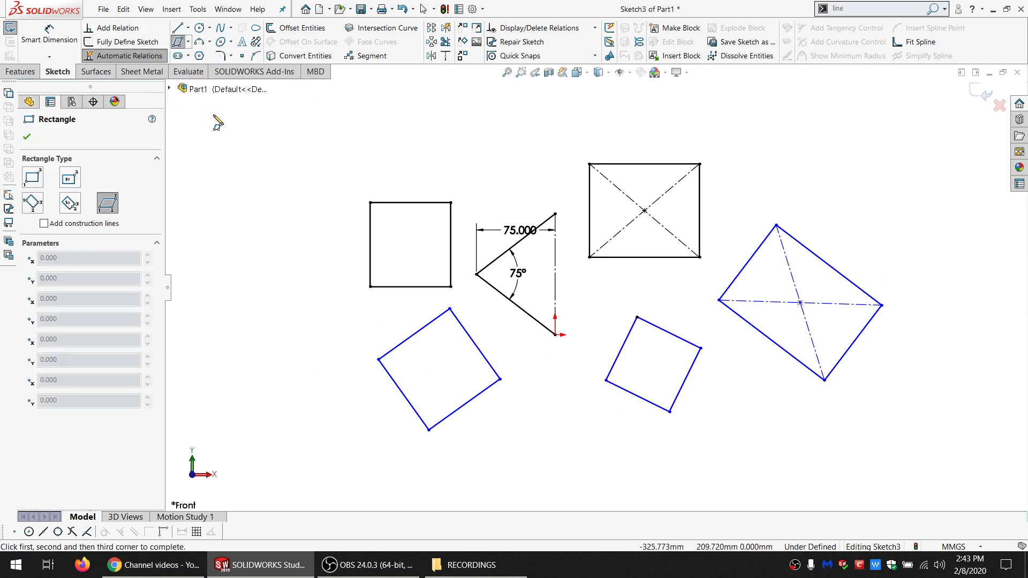
left_click(219, 170)
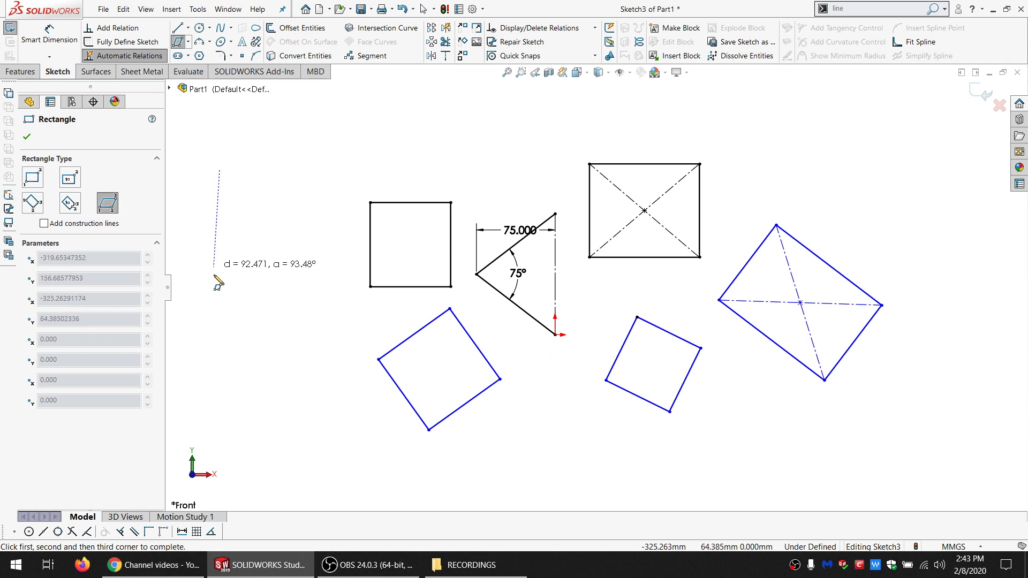
left_click(210, 321)
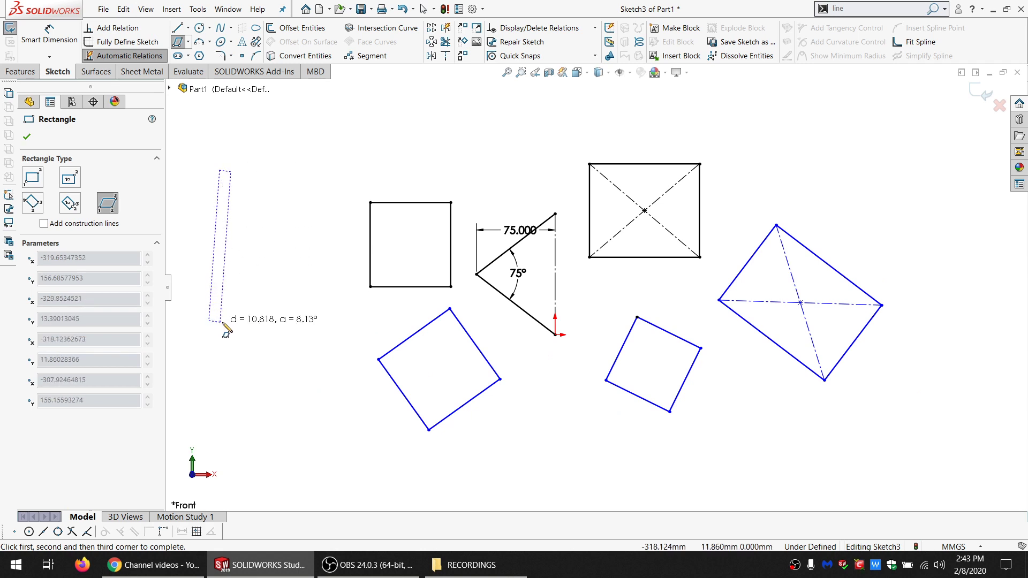
left_click(297, 324)
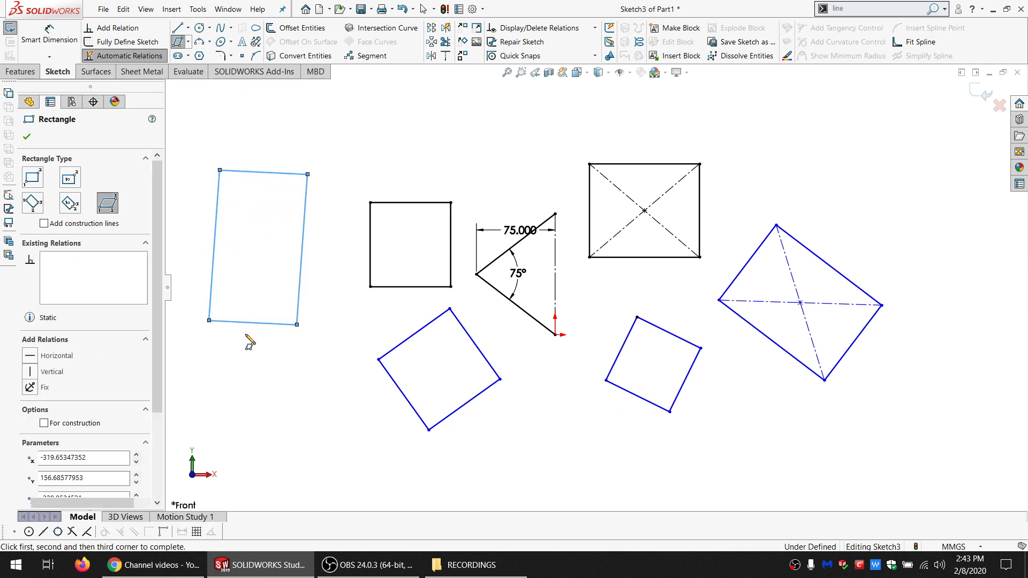
key("Escape")
- Apply a Fix relation to both left corners of the parallelogram
left_click(209, 321)
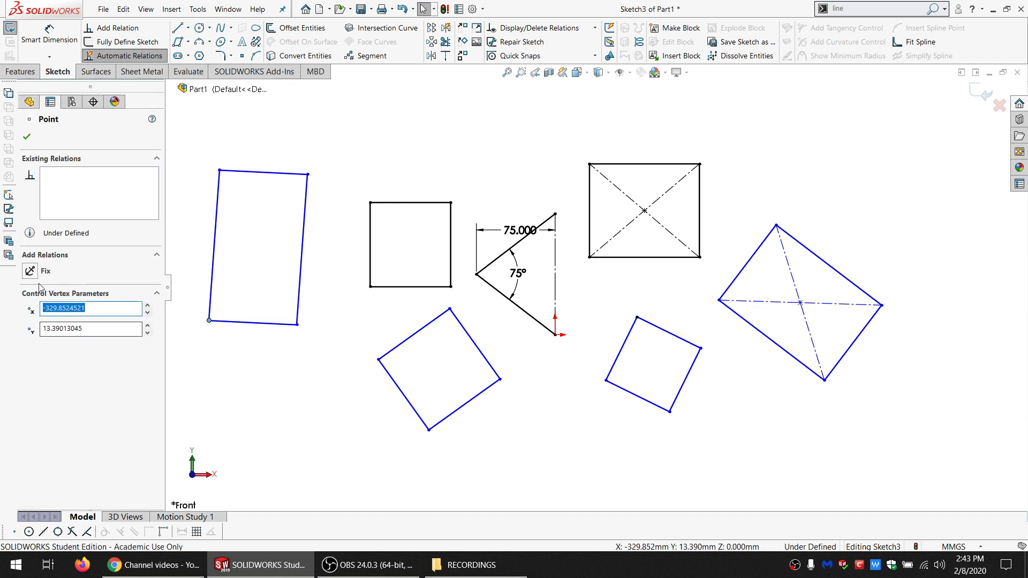
left_click(219, 171)
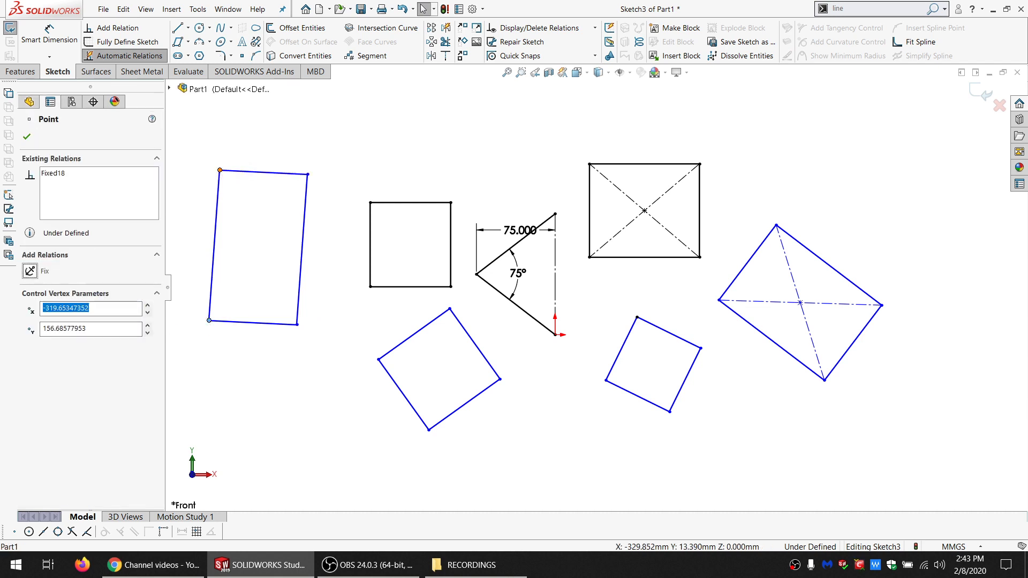
left_click(44, 274)
left_click(322, 352)
- Skew the parallelogram by moving its free bottom corner to about X -264, Y -66, and check the relations on its left side
left_click_drag(297, 325, 278, 403)
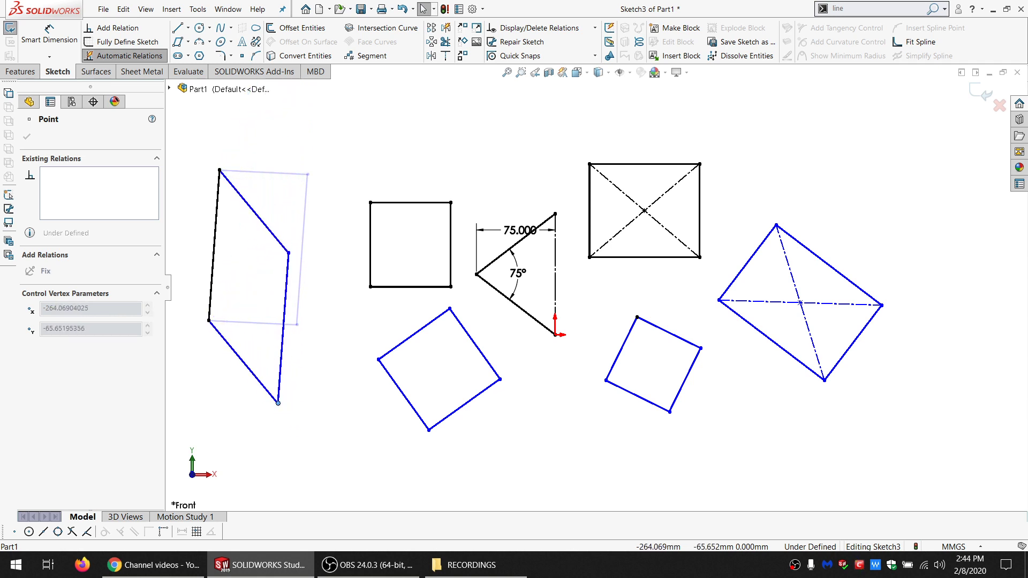
left_click(281, 248)
left_click(218, 232)
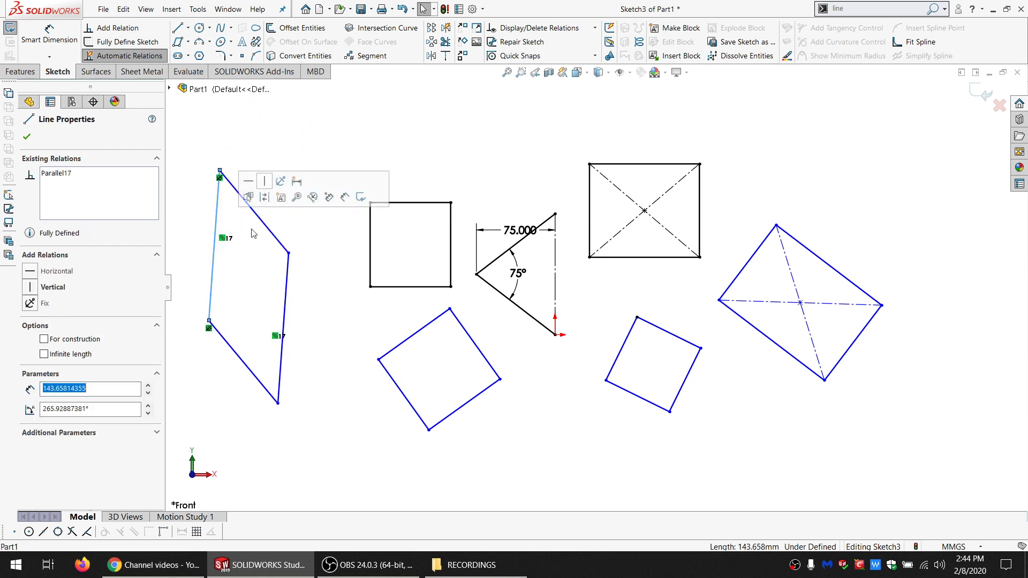
left_click(289, 400)
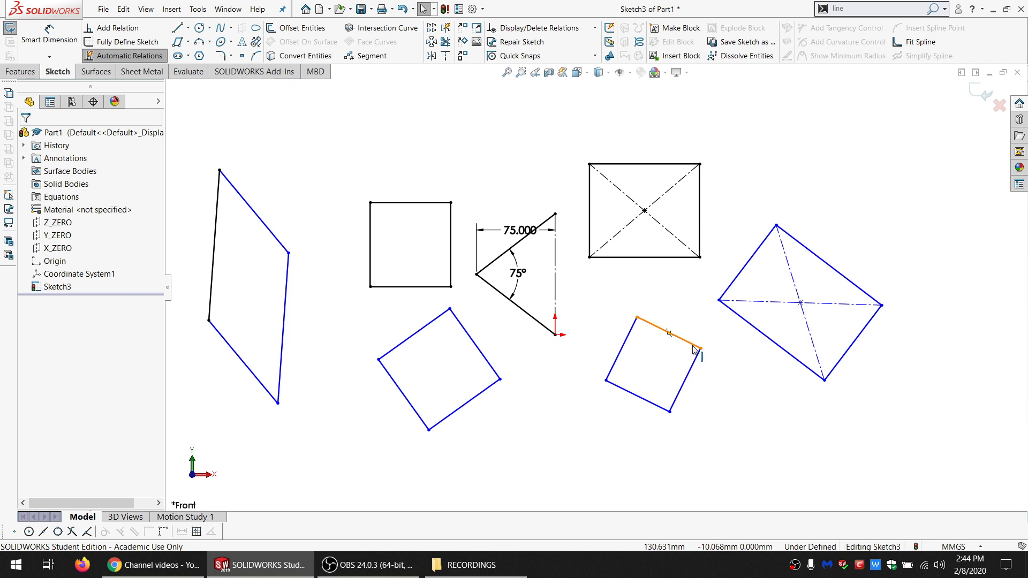
- Delete the three rectangles right of the triangle, and undo the additional deletion of the left-hand shapes and dimensions
scroll(404, 186, "up", 4)
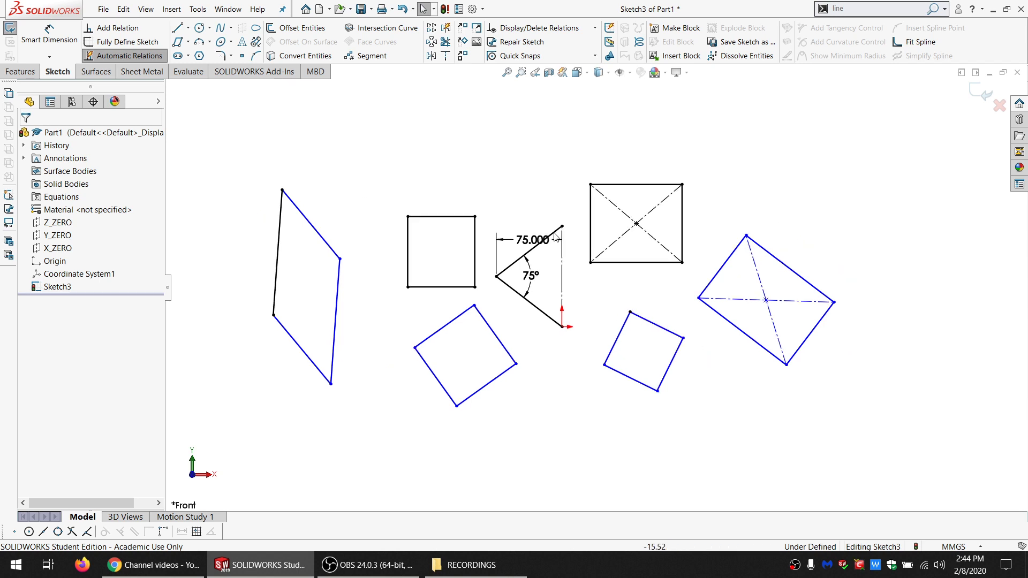
scroll(661, 298, "down", 3)
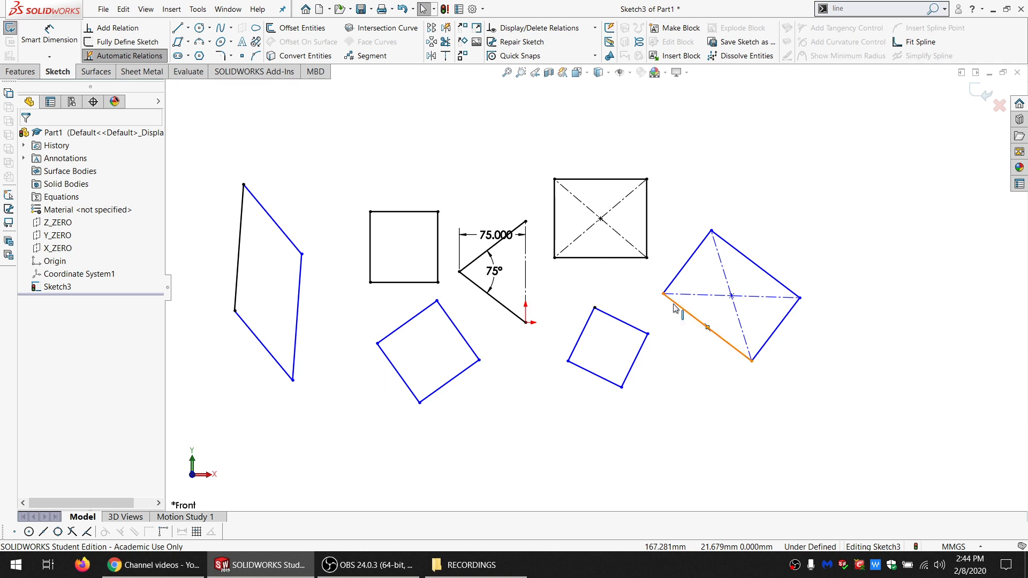
mouse_move(868, 387)
left_mouse_down()
mouse_move(720, 152)
mouse_move(544, 155)
mouse_move(556, 383)
mouse_move(567, 394)
mouse_move(474, 328)
mouse_move(452, 250)
mouse_move(310, 88)
mouse_move(182, 418)
mouse_move(316, 394)
left_mouse_up()
key("Delete")
key("Delete")
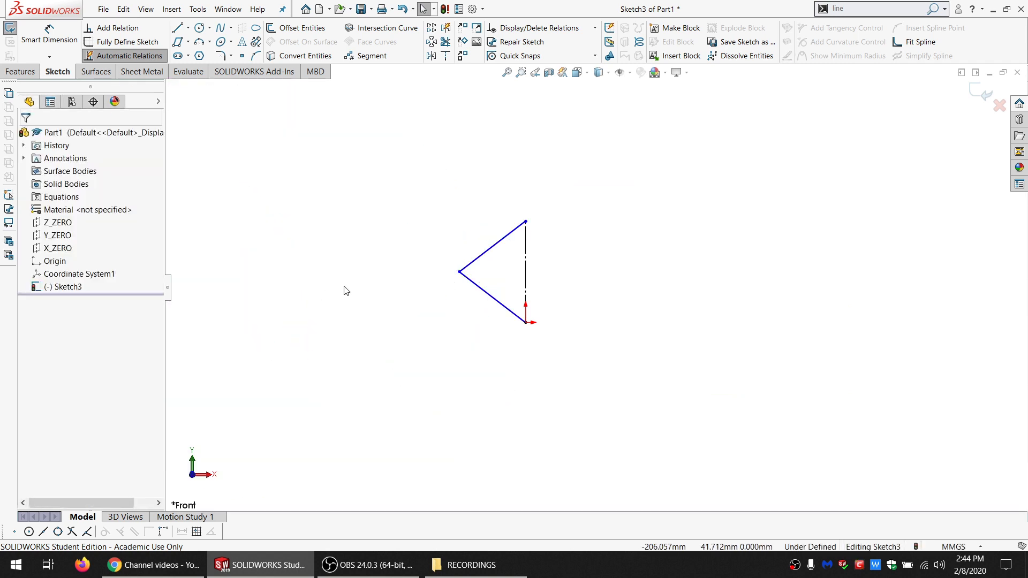
key("ctrl+z")
left_click(471, 317)
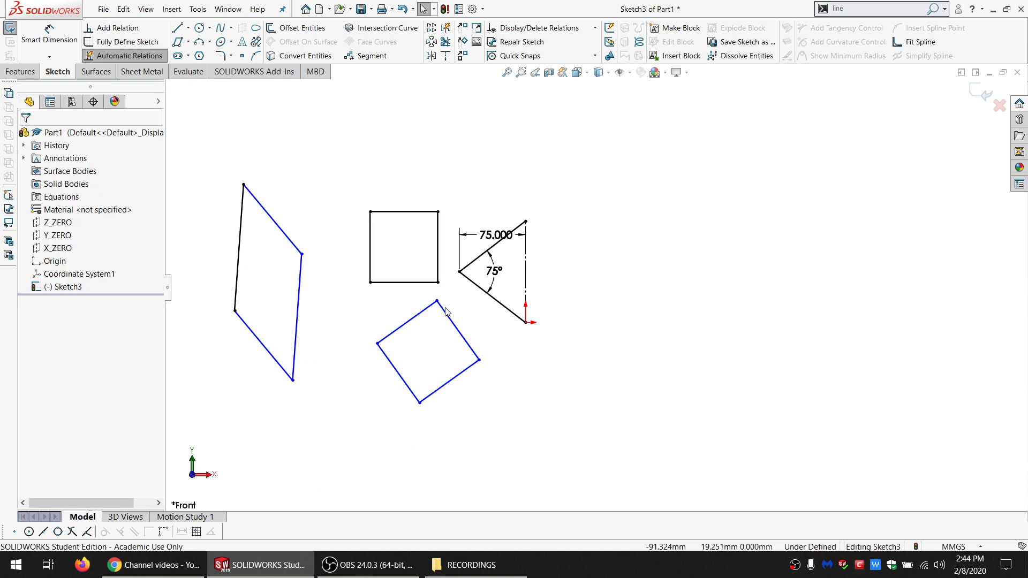
- Delete the tilted rectangle below the corner rectangle by selecting its four sides as a chain
right_click(446, 315)
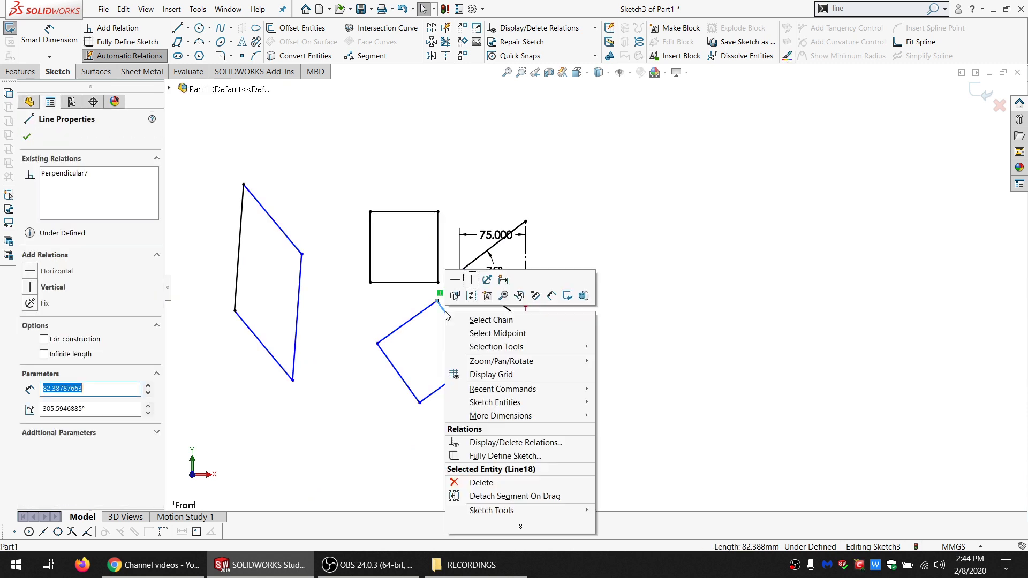
left_click(347, 303)
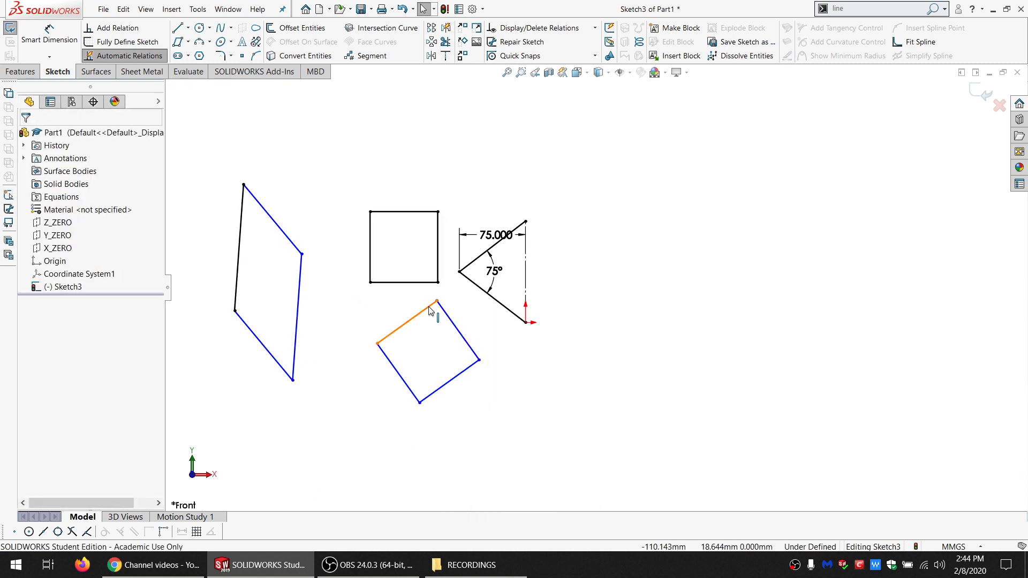
left_click(430, 311)
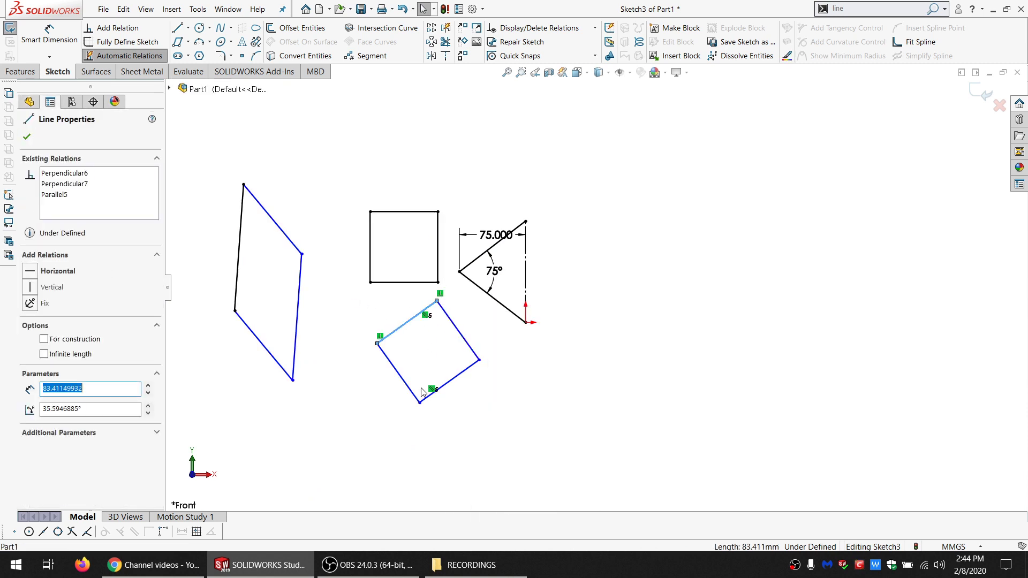
right_click(387, 360)
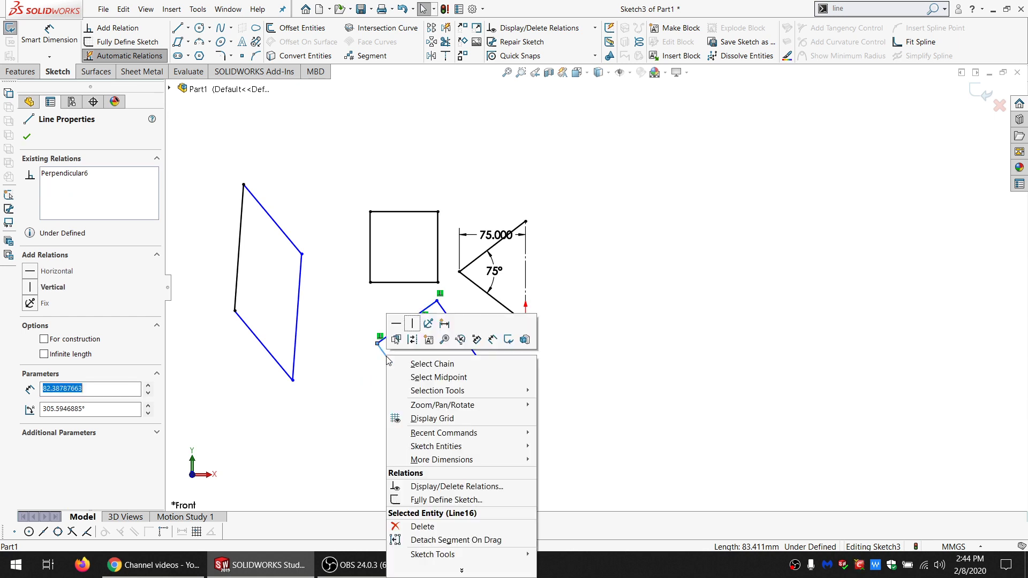
left_click(411, 364)
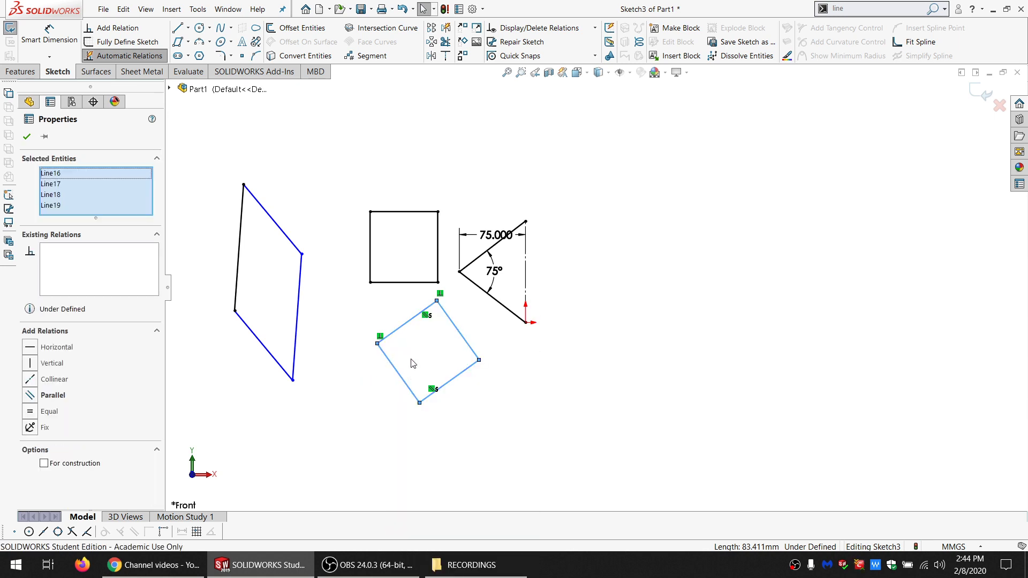
key("Delete")
- Delete the corner rectangle as a chain and the skewed parallelogram, leaving only the dimensioned triangle
right_click(392, 282)
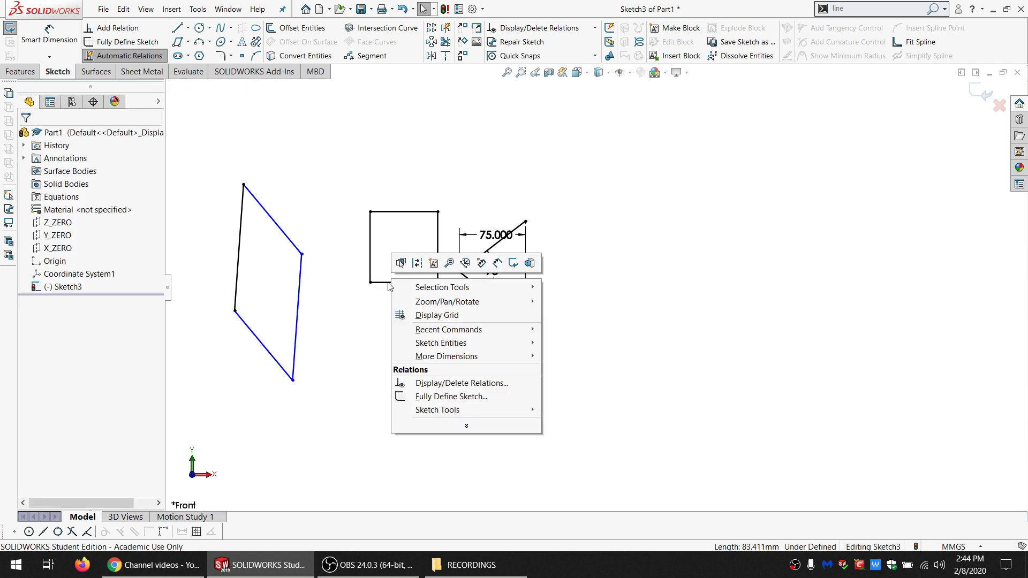
left_click(377, 289)
right_click(377, 283)
left_click(397, 292)
key("Delete")
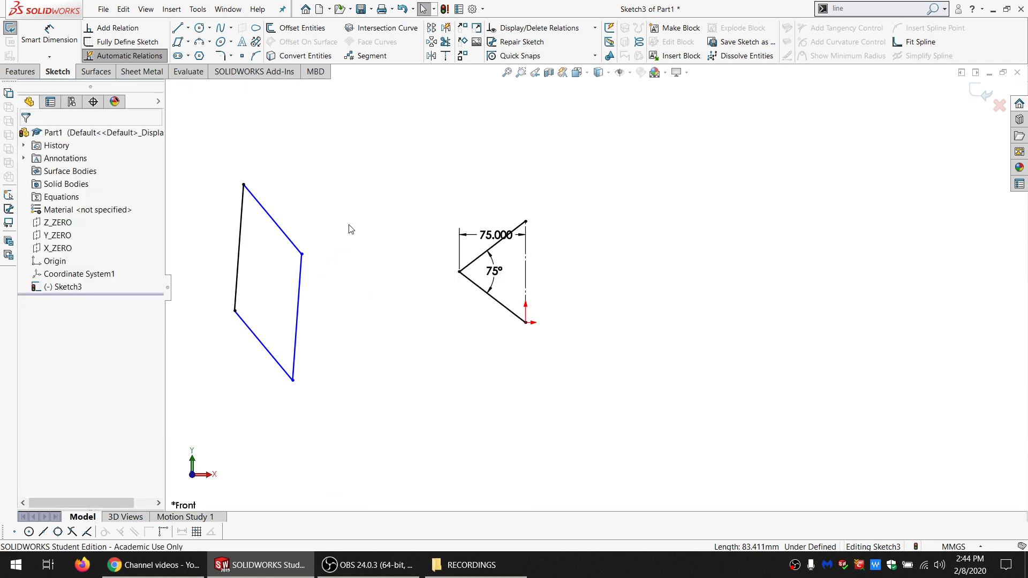
mouse_move(348, 224)
left_mouse_down()
mouse_move(219, 128)
mouse_move(167, 225)
mouse_move(252, 448)
mouse_move(335, 452)
mouse_move(326, 443)
left_mouse_up()
key("Delete")
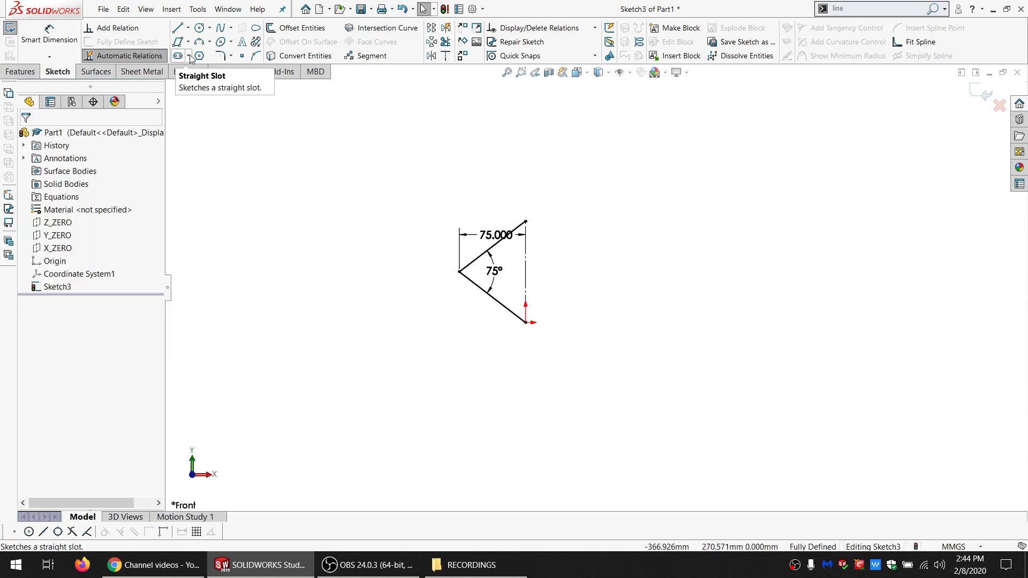
- Sketch a Straight Slot sloping down to the right above the triangle, about 438 mm between centers and 30 mm wide
left_click(189, 56)
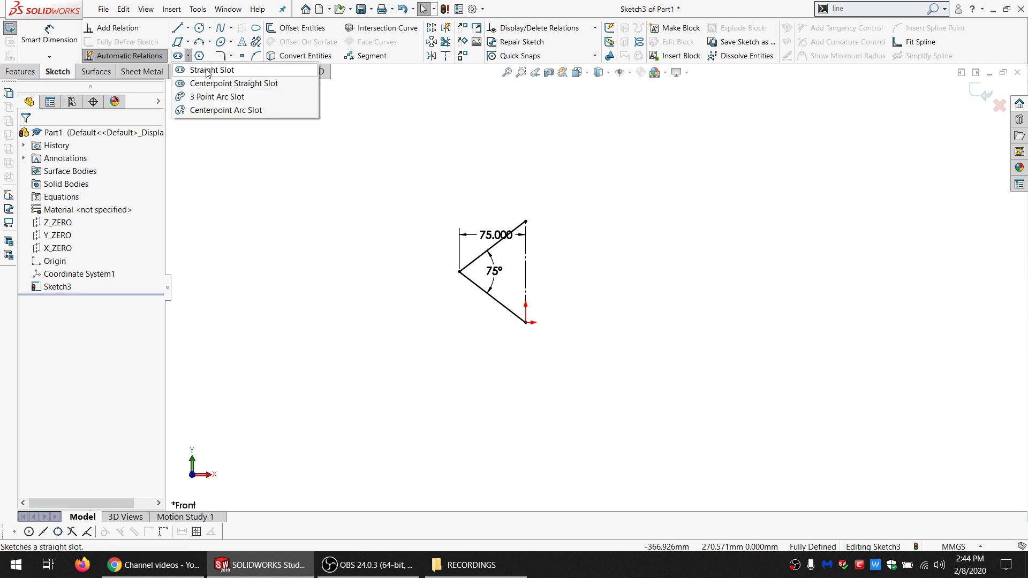
left_click(208, 72)
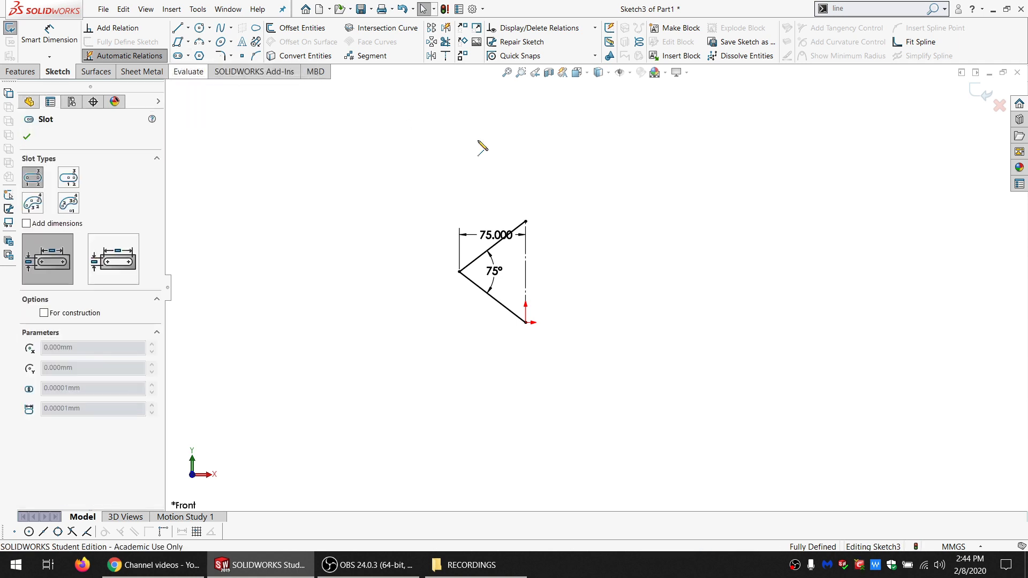
left_click(330, 133)
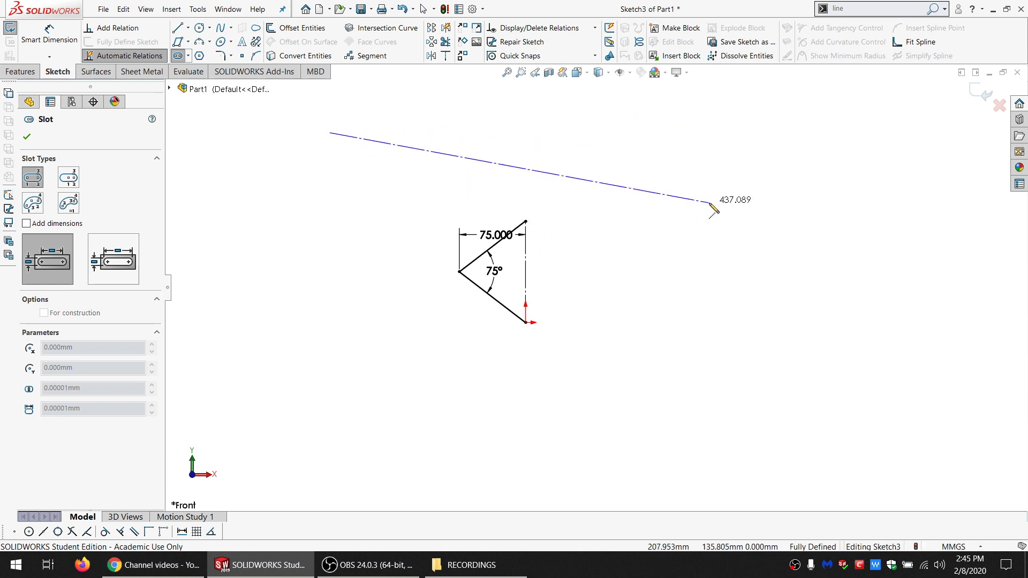
left_click(705, 232)
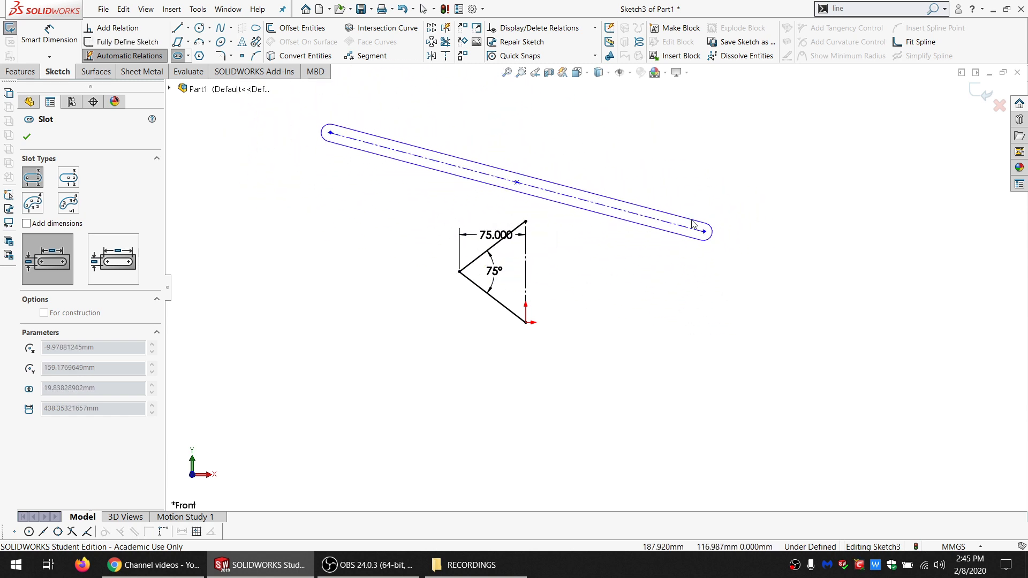
left_click(717, 234)
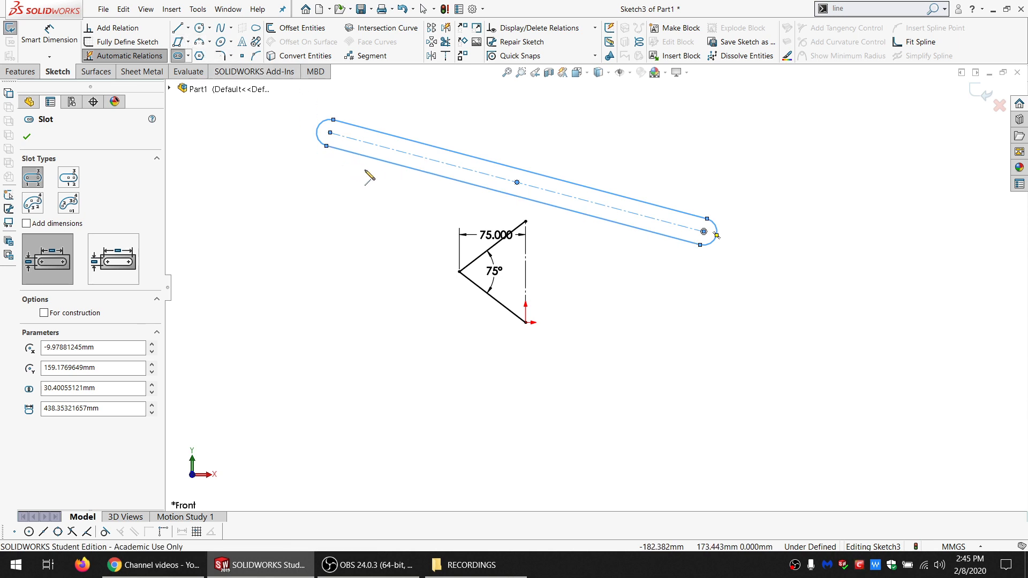
key("Escape")
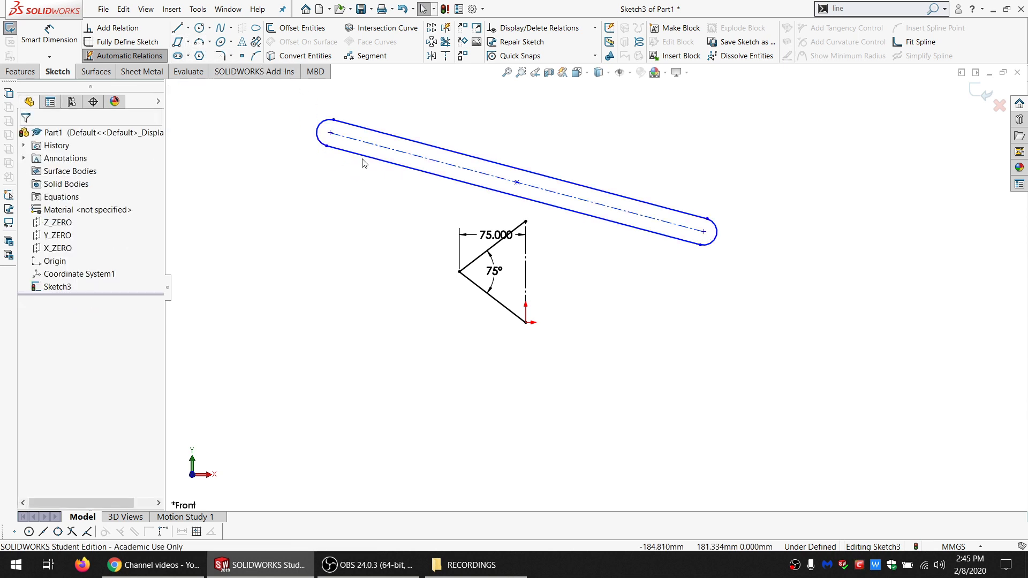
- Check the slot's properties from its center point and lower edge, and delete the whole slot
left_click(518, 184)
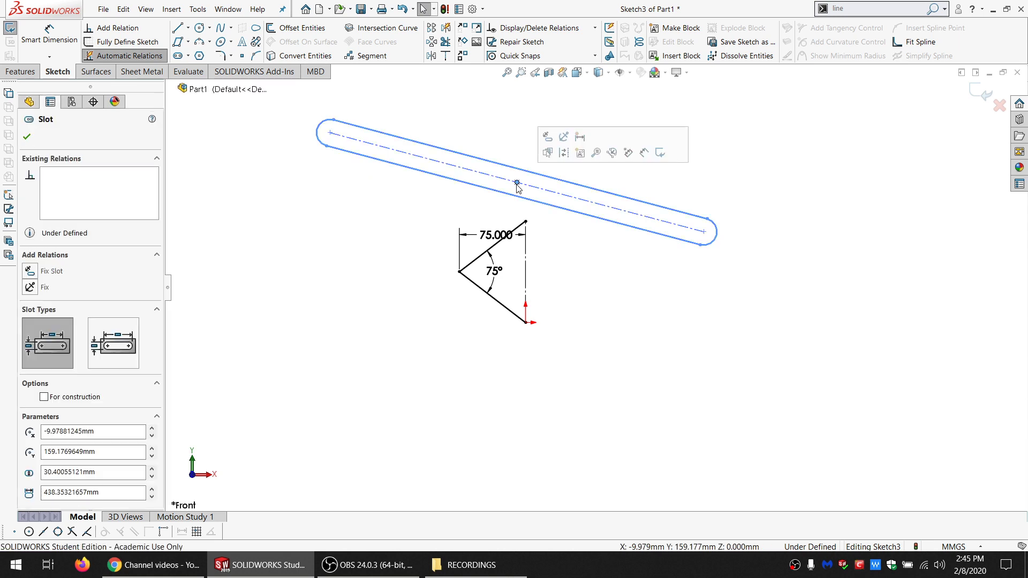
left_click(598, 266)
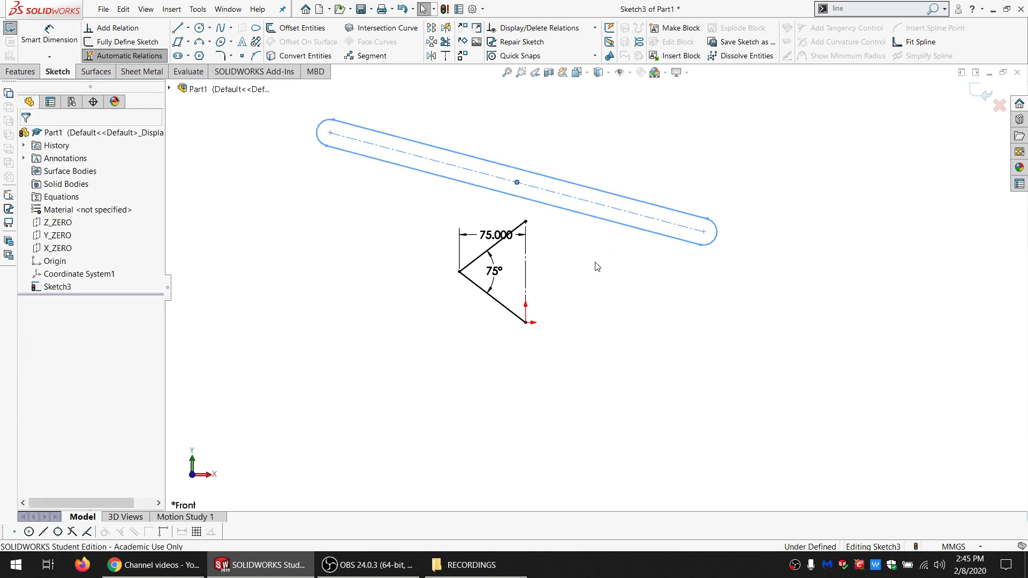
left_click(596, 222)
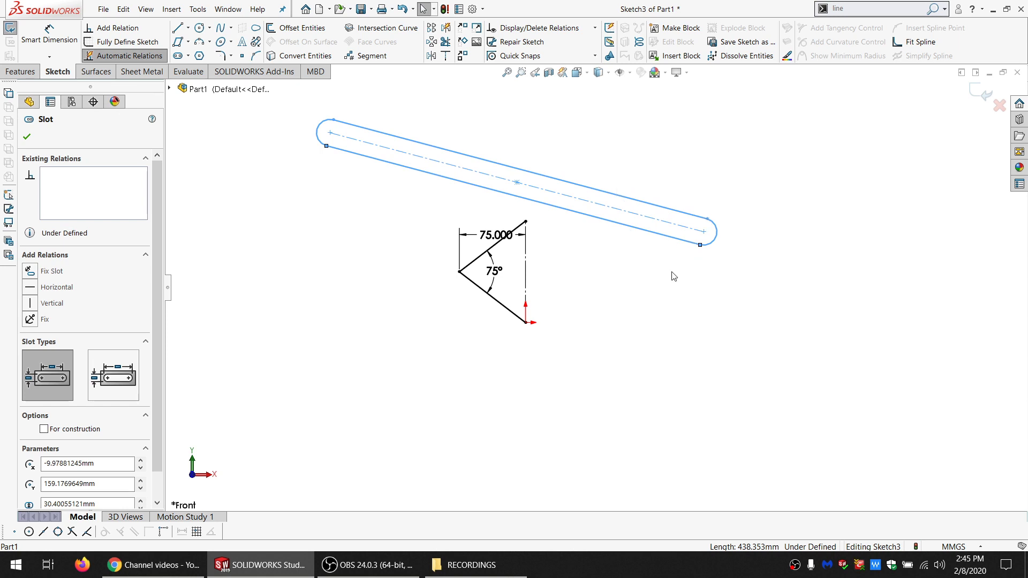
left_click(337, 215)
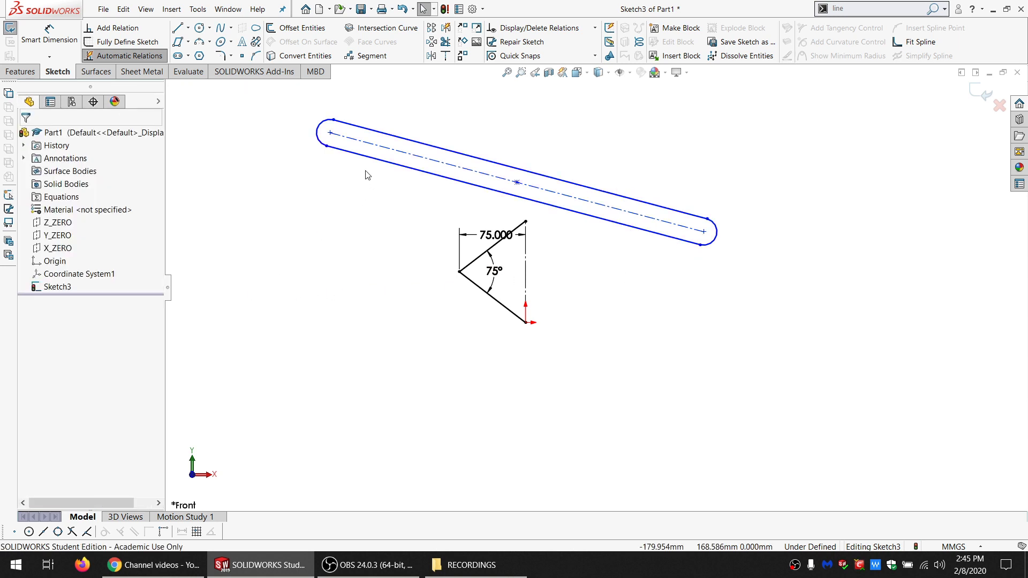
left_click(360, 157)
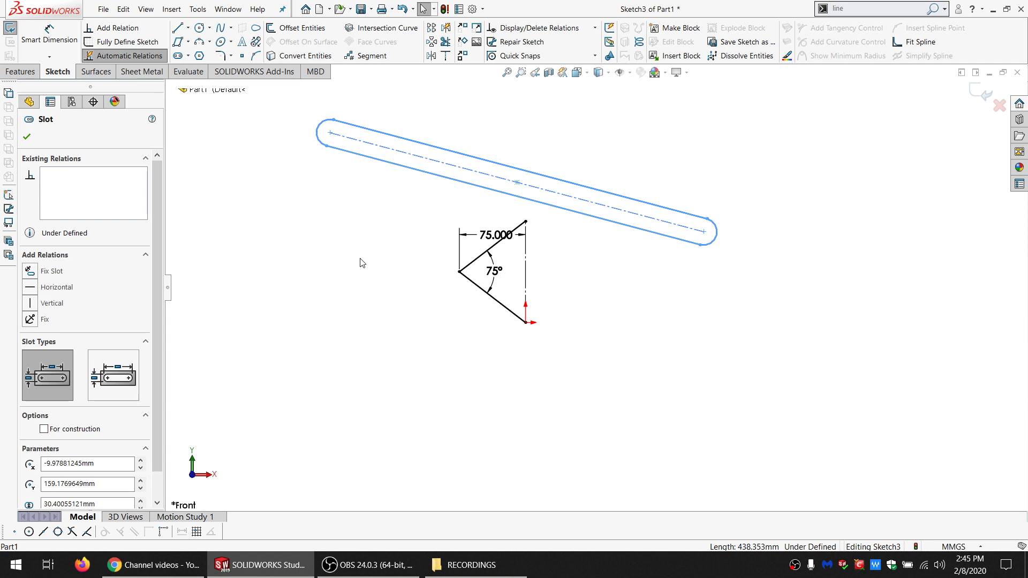
key("Delete")
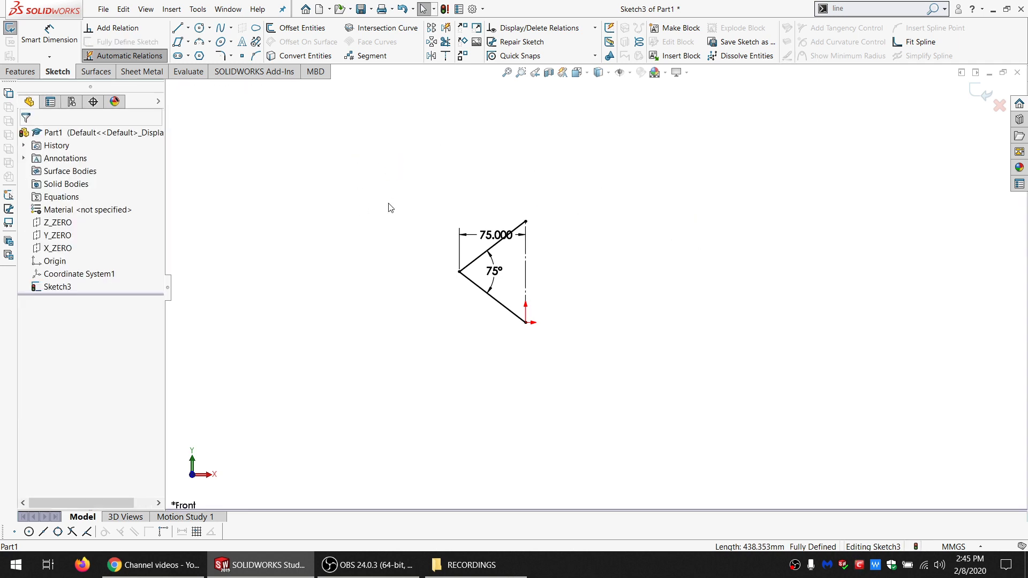
- Sketch a Centerpoint Straight Slot above the triangle, about 378 mm between centers and 41 mm wide, and remove it again
left_click(188, 56)
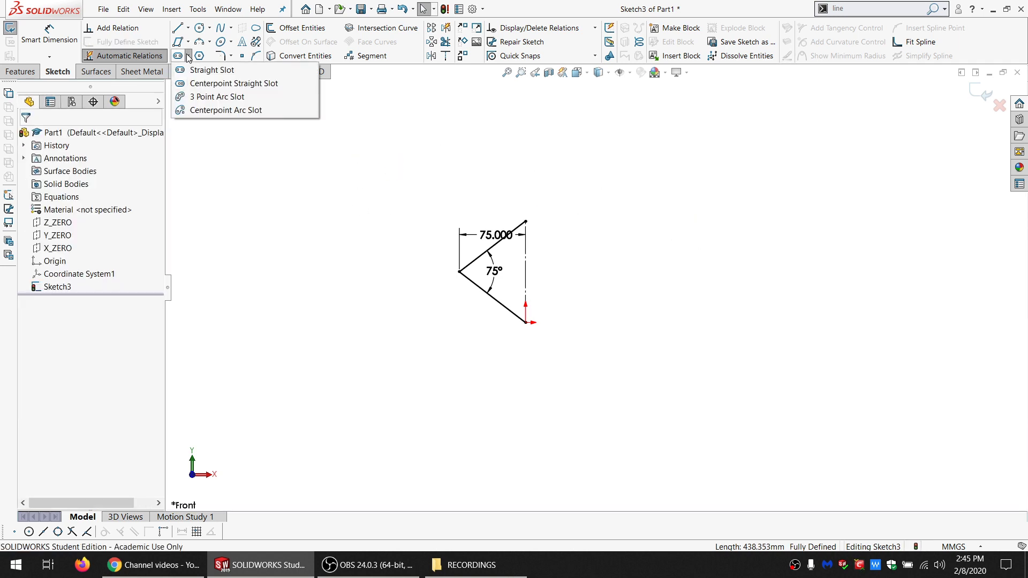
left_click(216, 84)
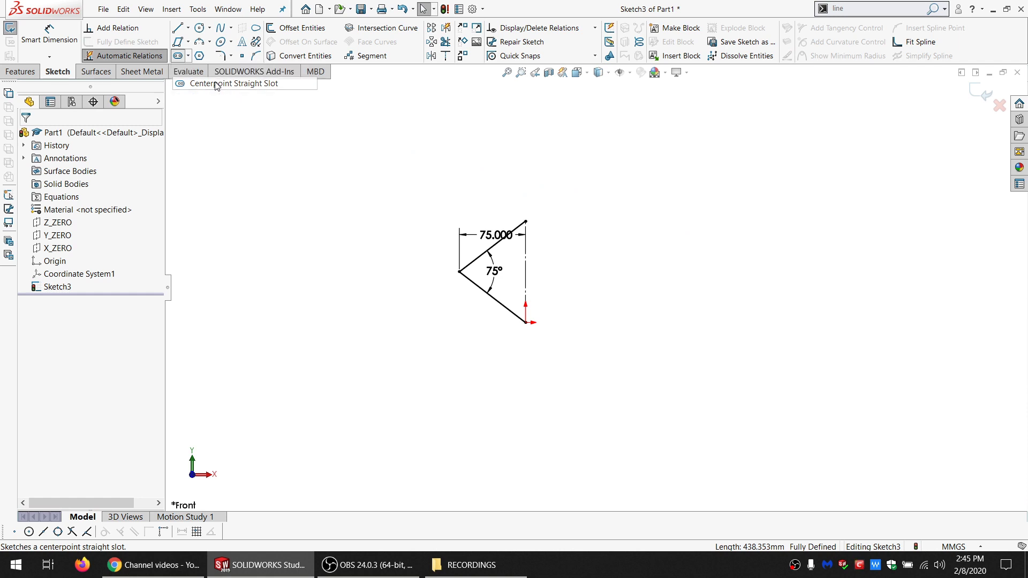
left_click(450, 142)
left_click(617, 137)
left_click(619, 157)
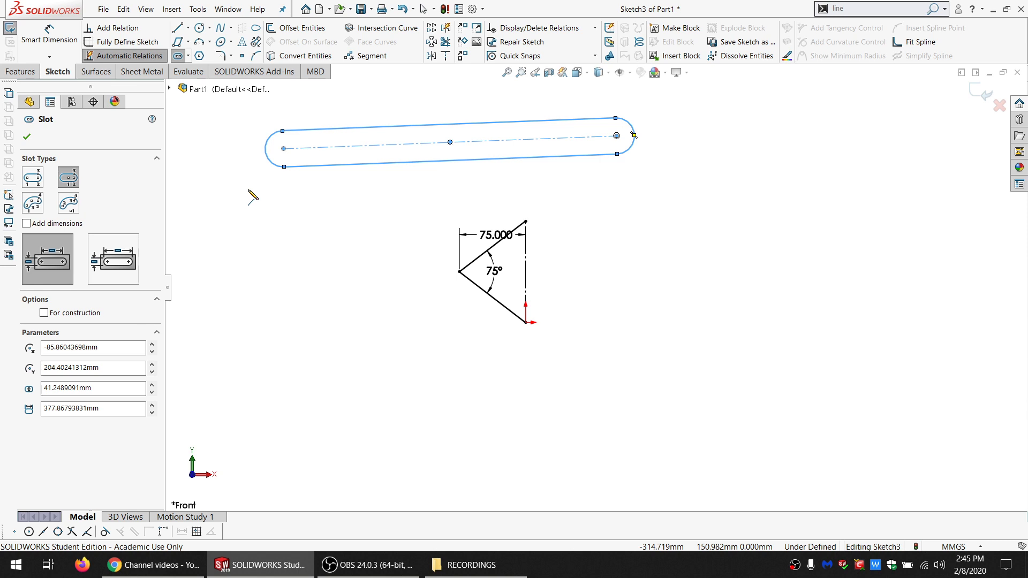
key("Escape")
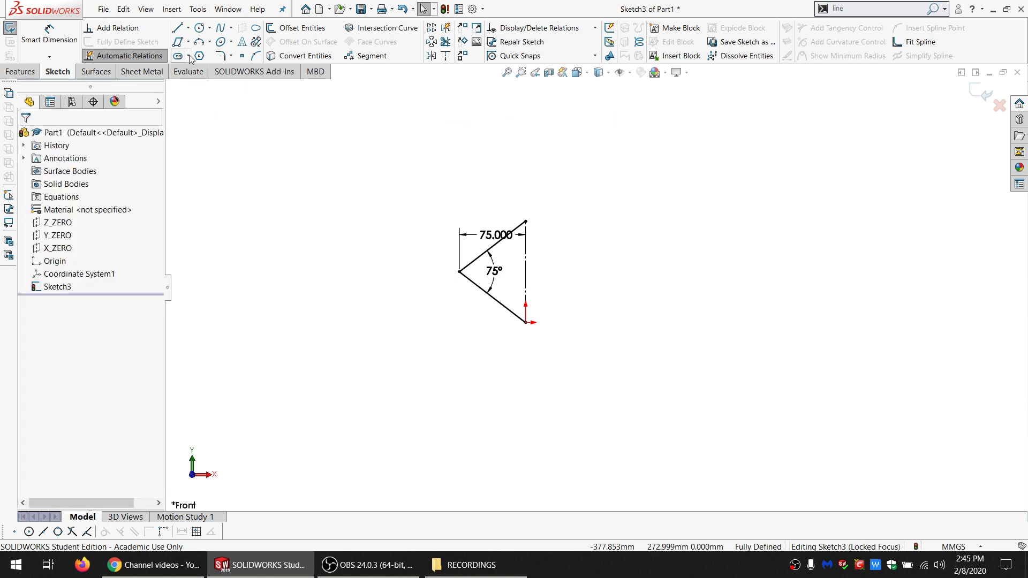
- Sketch a 3 Point Arc Slot right of the triangle, about 182 mm radius, 84° and 47 mm wide, and check its properties
left_click(190, 56)
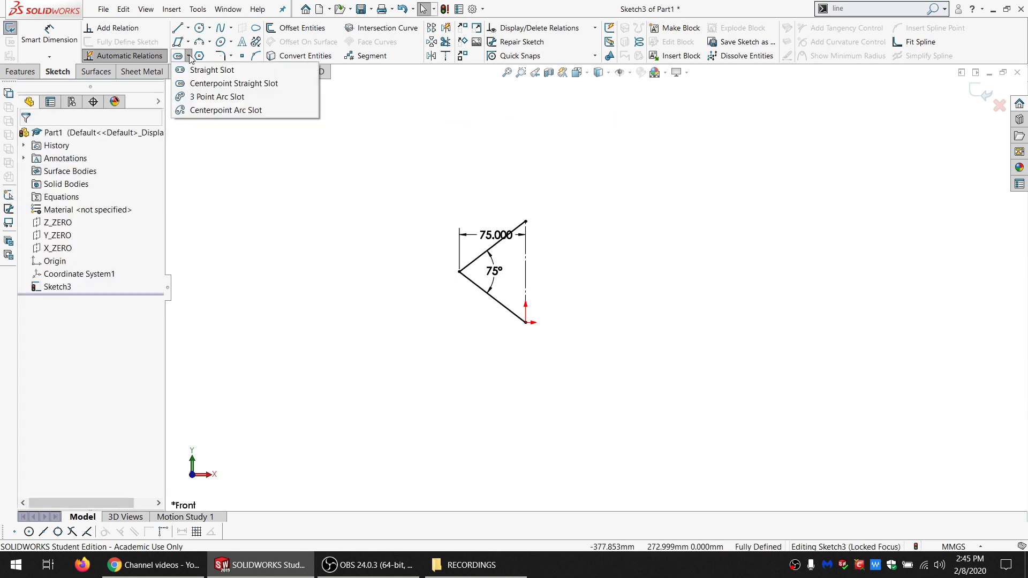
left_click(216, 97)
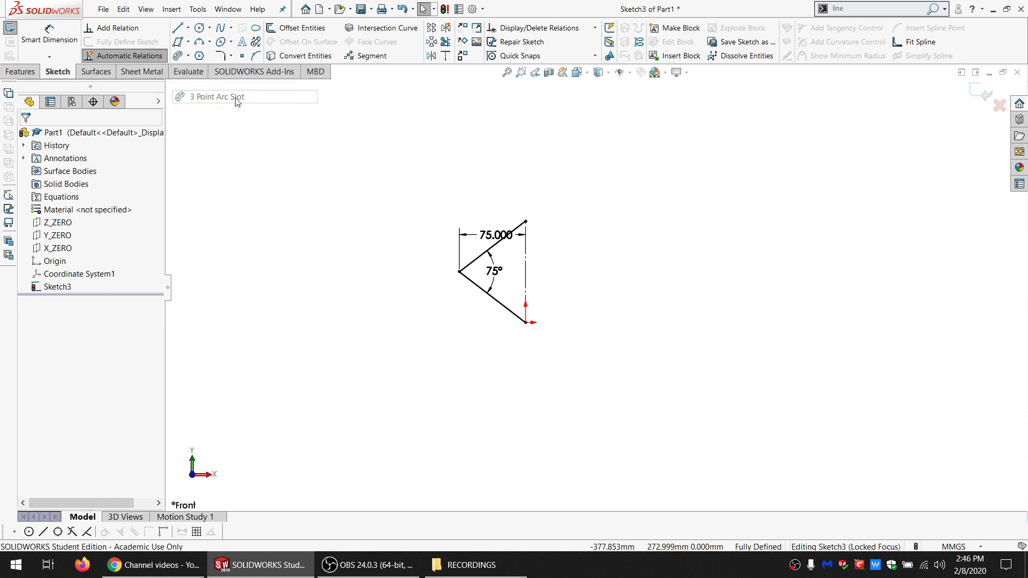
left_click(658, 189)
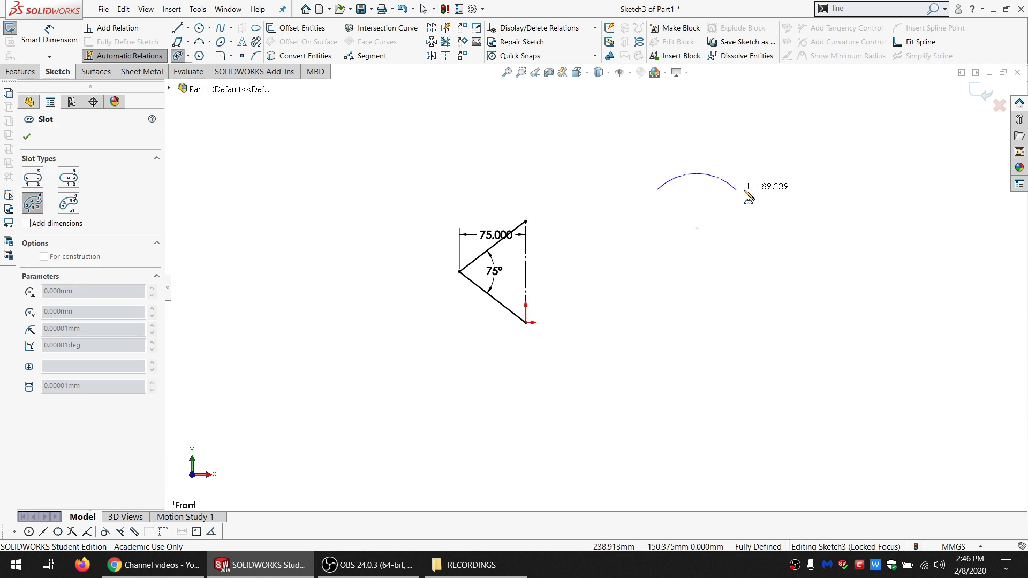
left_click(872, 192)
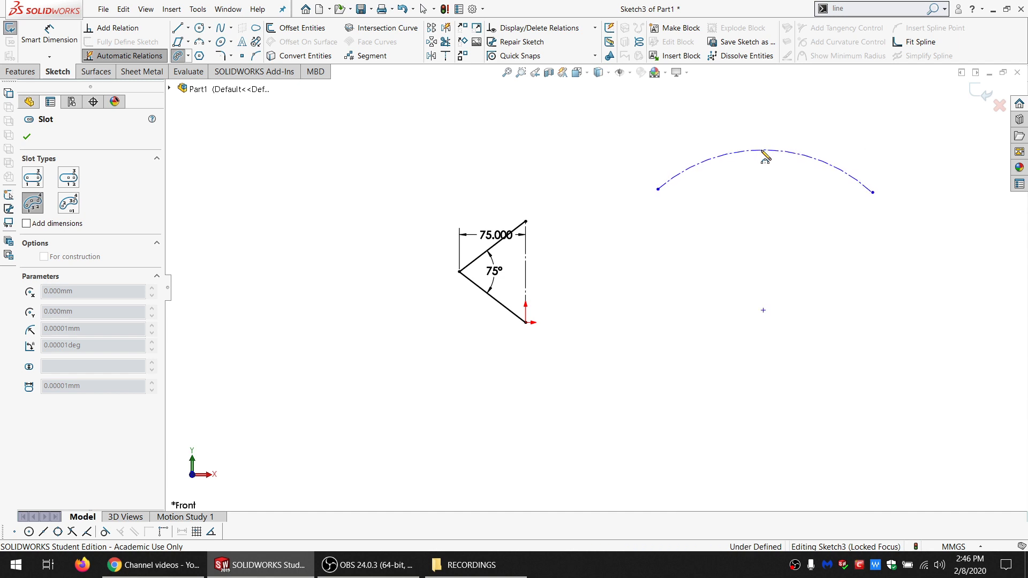
left_click(764, 152)
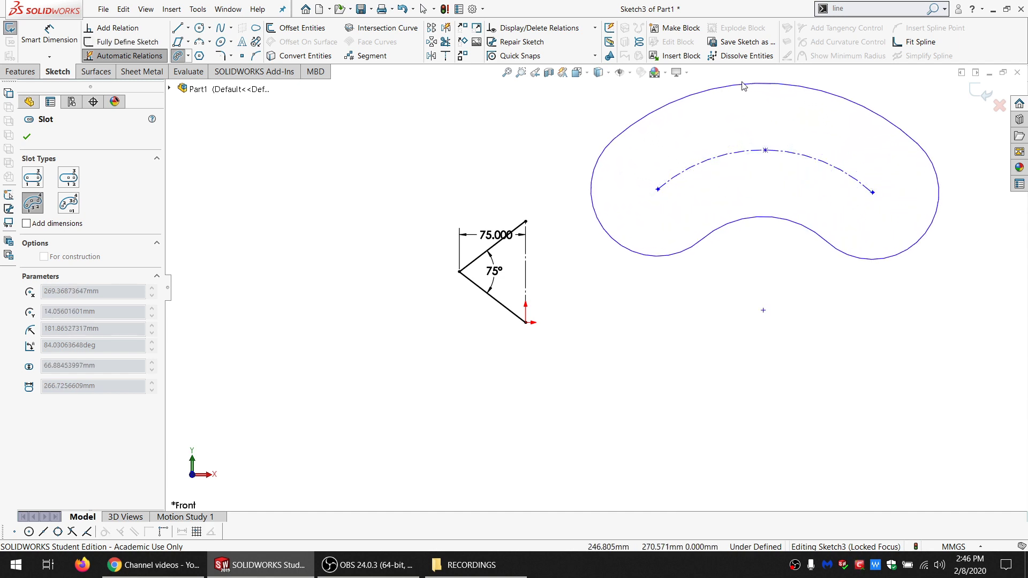
left_click(777, 194)
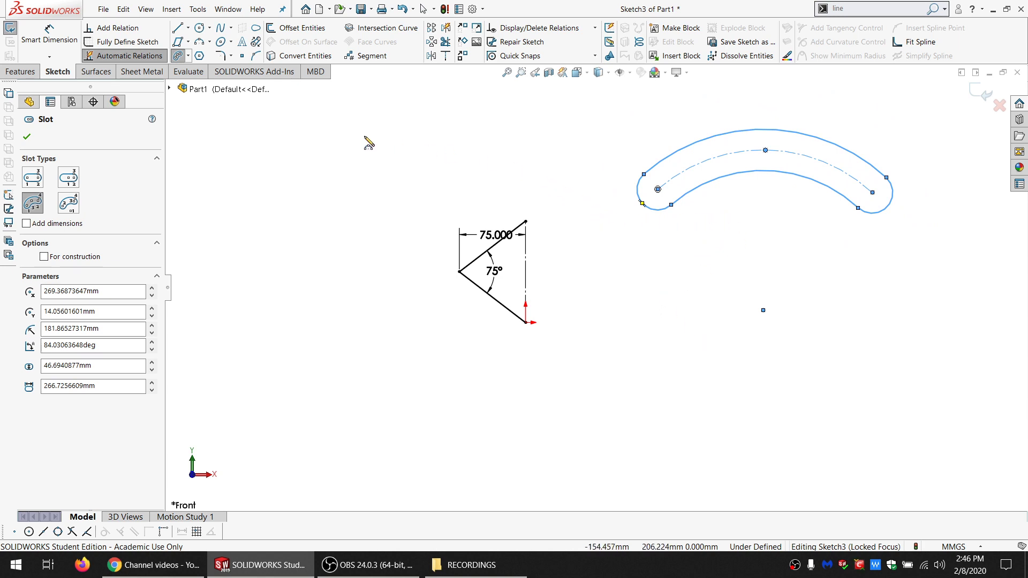
left_click(190, 56)
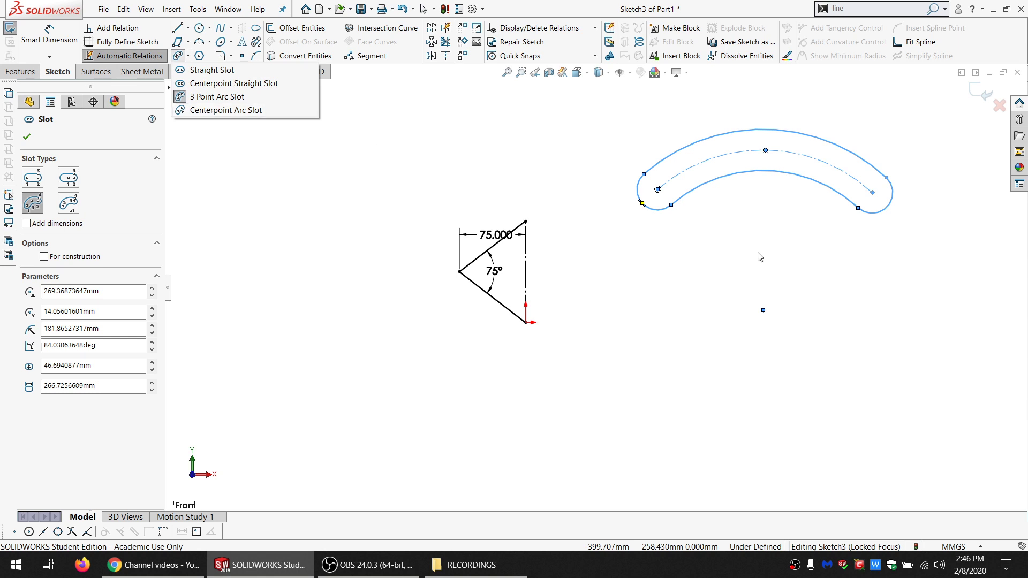
key("Escape")
key("Escape")
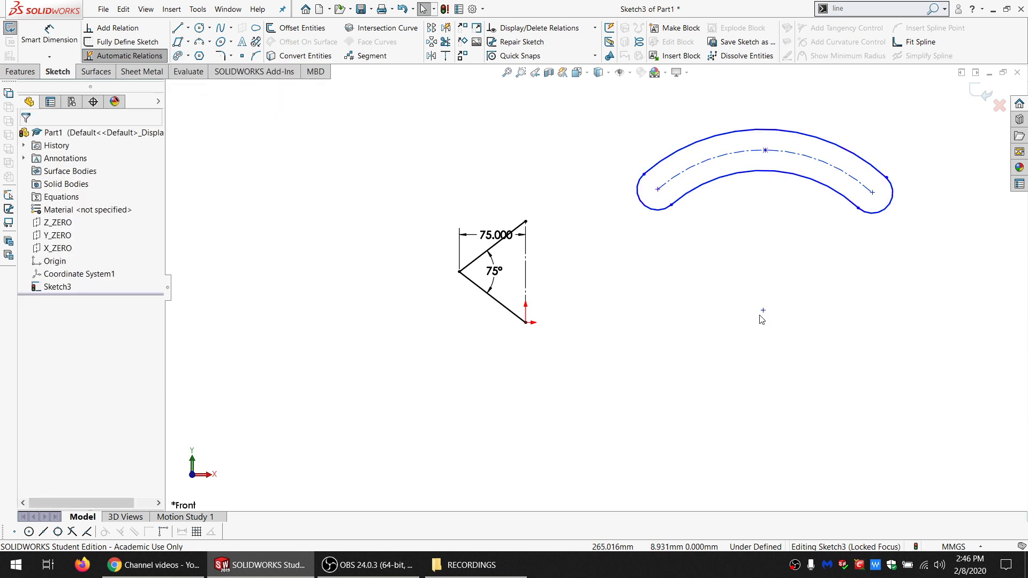
left_click(714, 164)
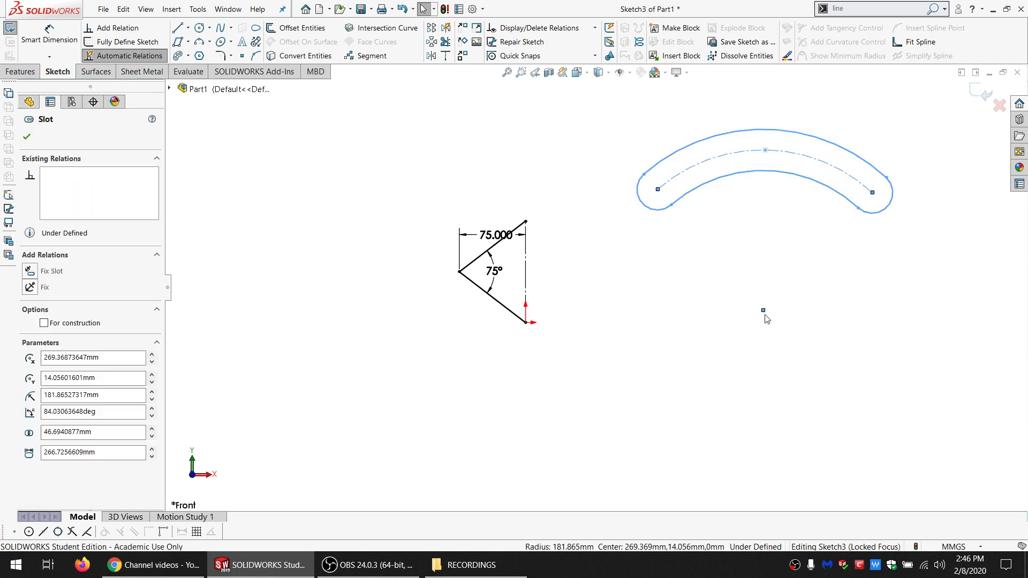
left_click(813, 335)
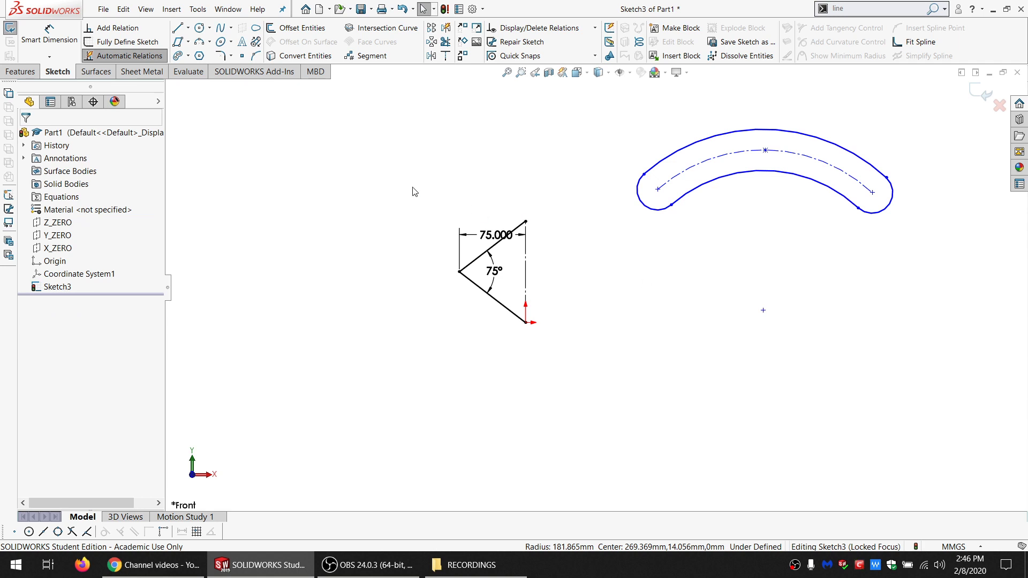
- Sketch a Centerpoint Arc Slot left of the triangle, about 134 mm radius, 74° and 44 mm wide, and undo it
left_click(188, 56)
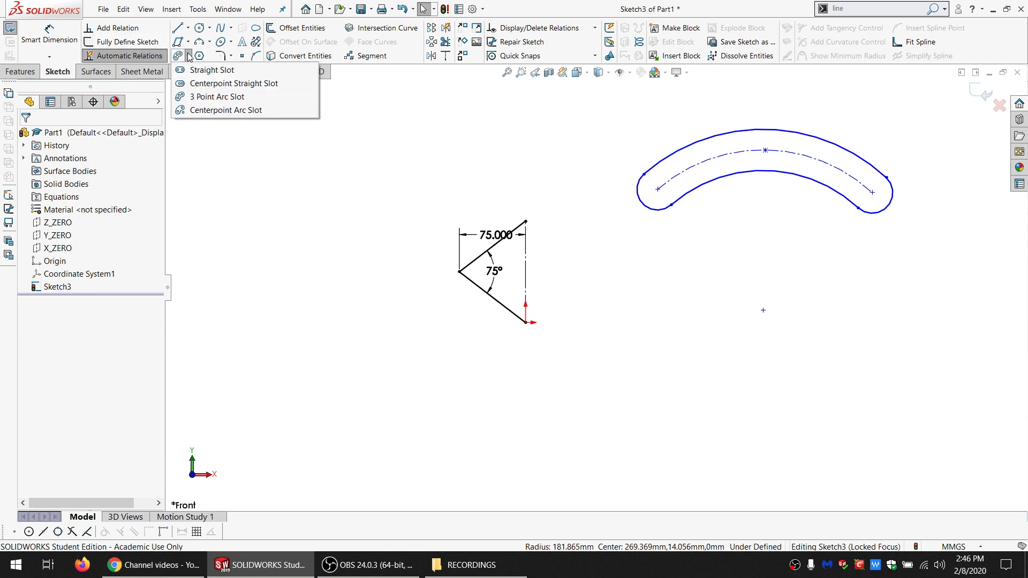
left_click(204, 109)
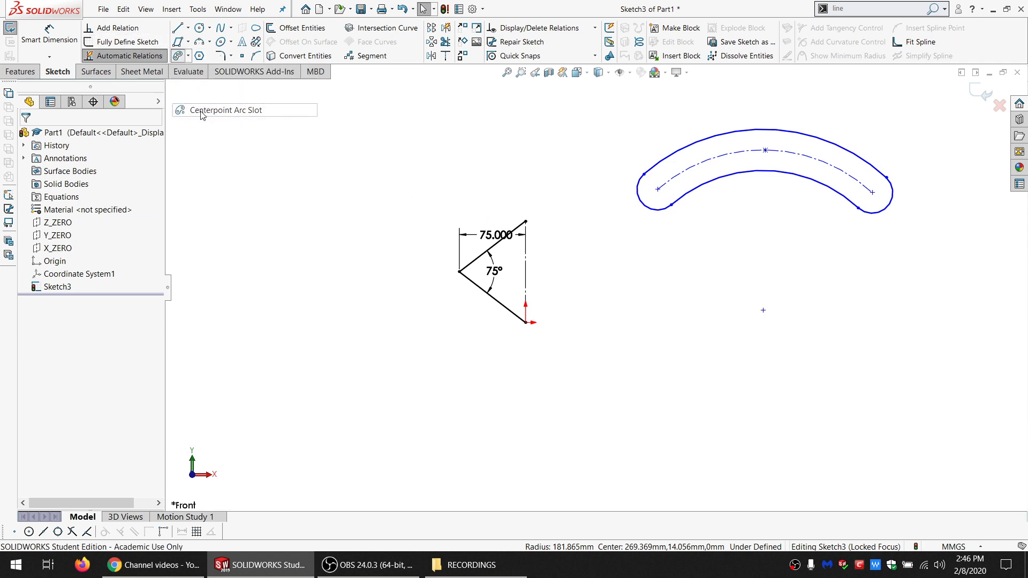
left_click(295, 332)
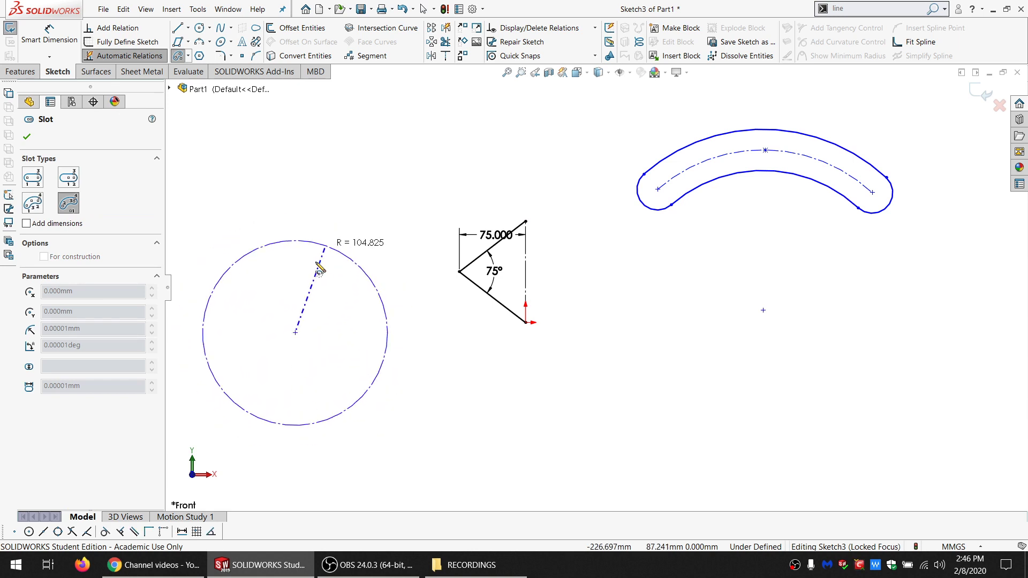
left_click(353, 231)
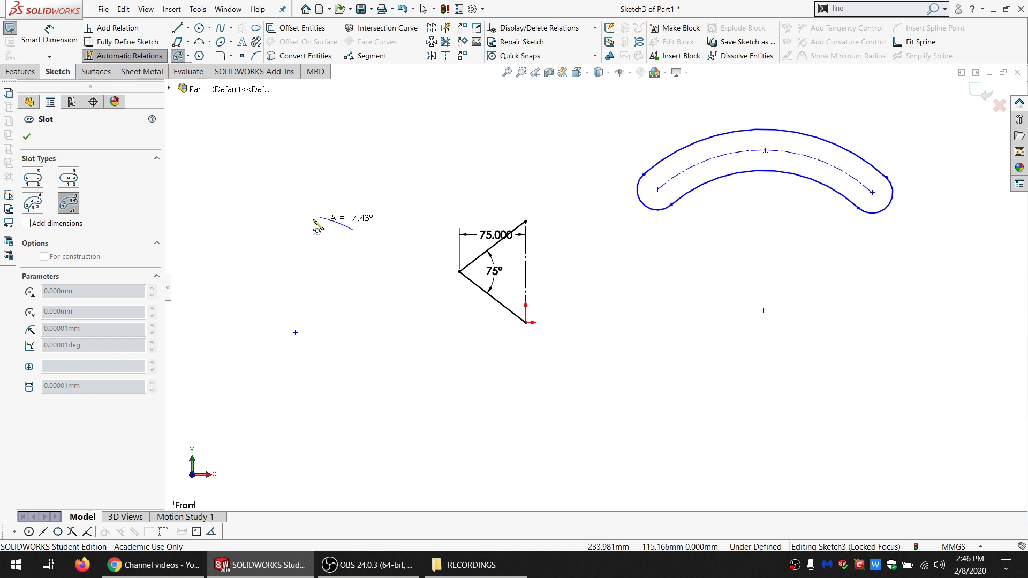
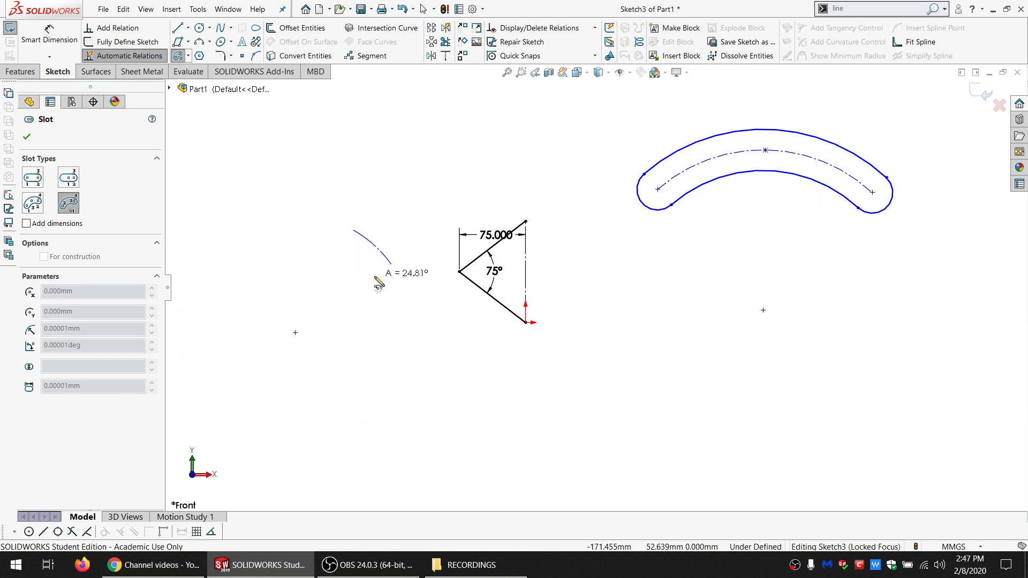
left_click(384, 359)
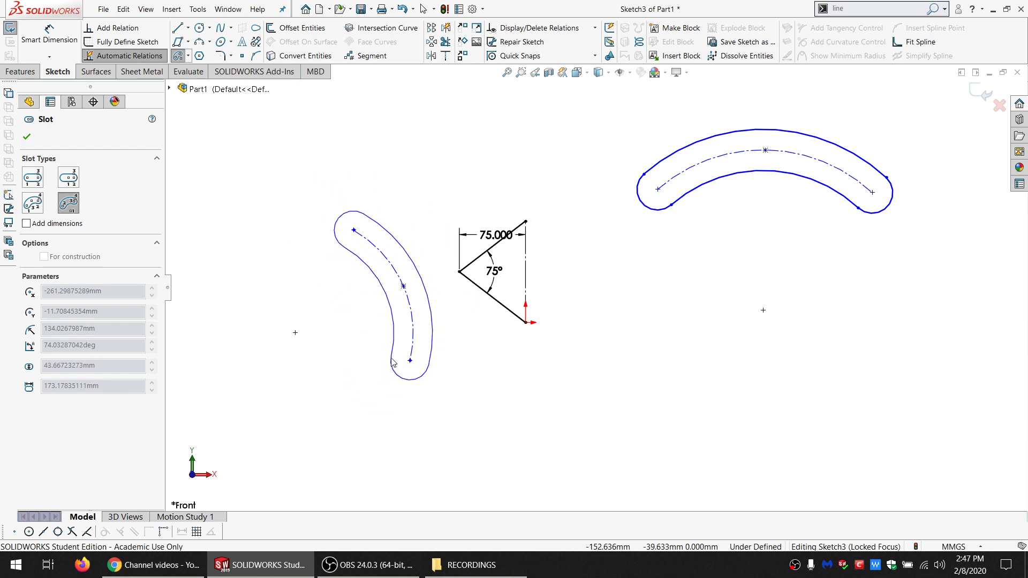
left_click(393, 361)
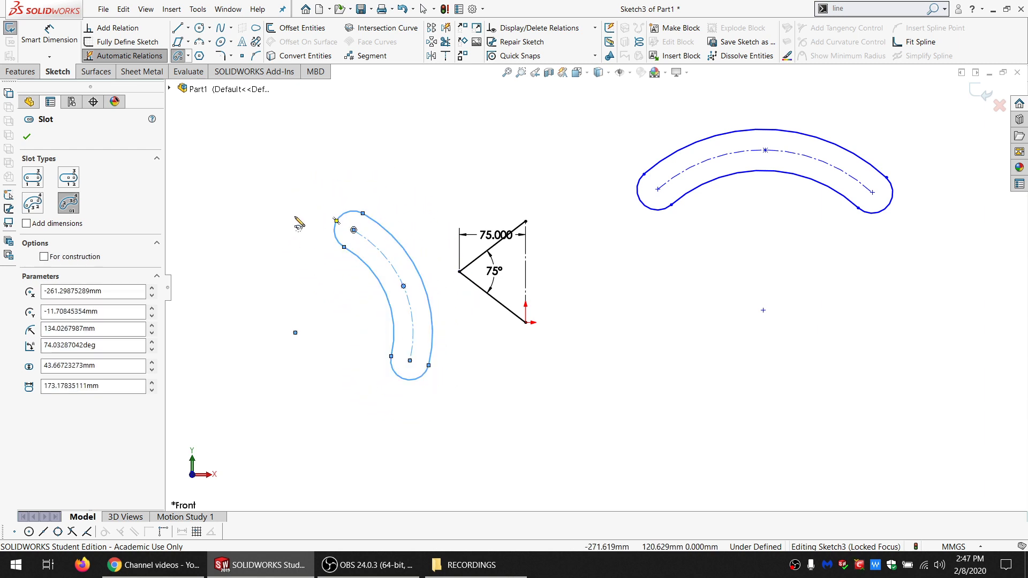
key("ctrl+z")
left_click(179, 57)
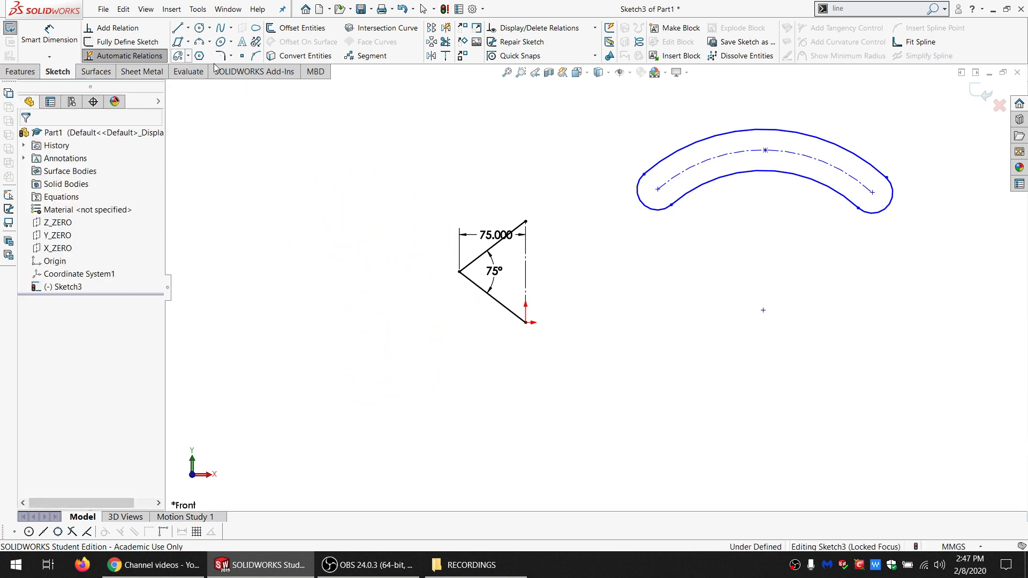
- Delete the whole 3 Point Arc Slot to the right of the triangle
left_click(707, 190)
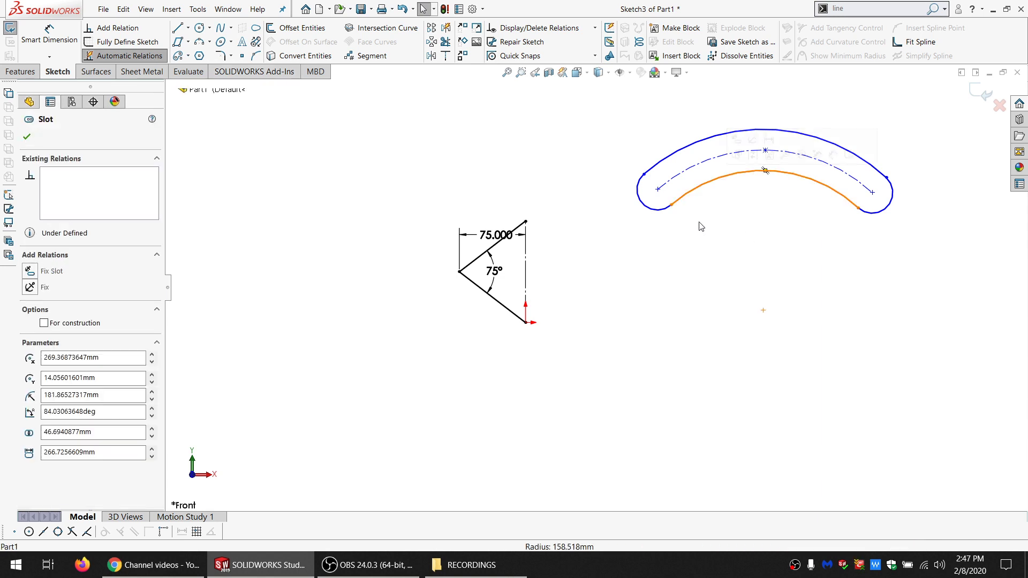
left_click(670, 251)
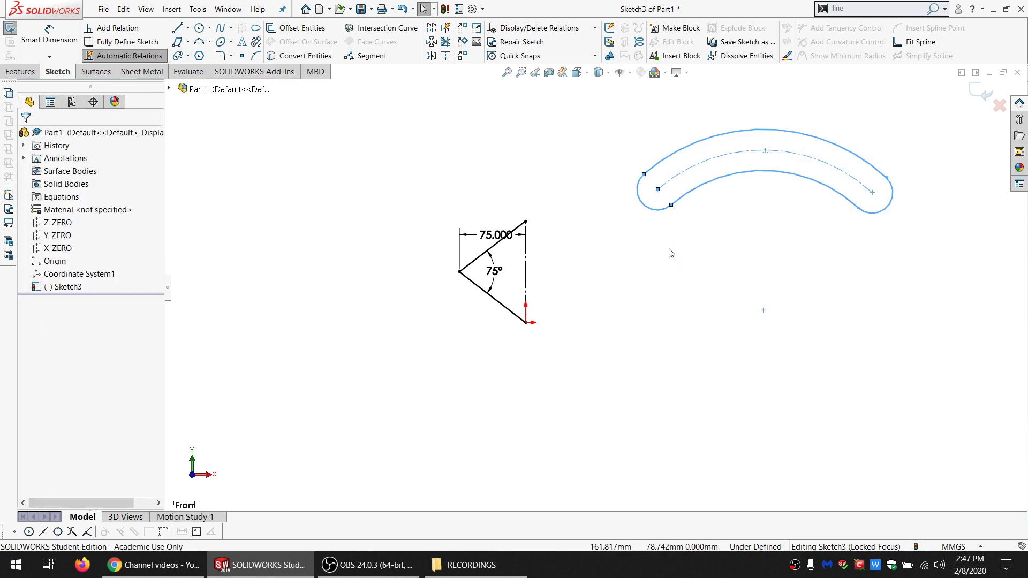
left_click(666, 224)
key("Delete")
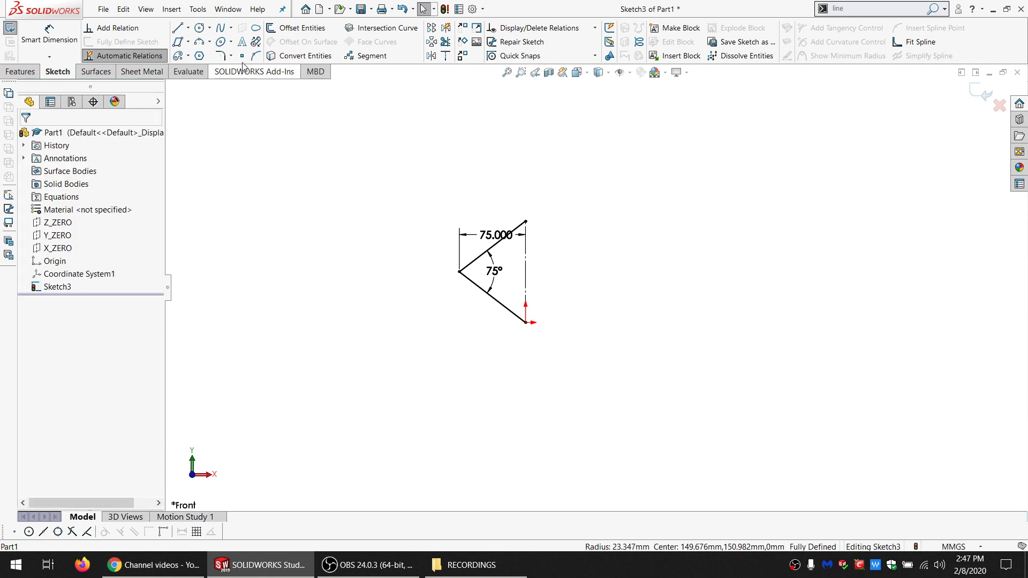
- Sketch a center-based circle to the right of the triangle with a radius of about 171 mm
left_click(209, 27)
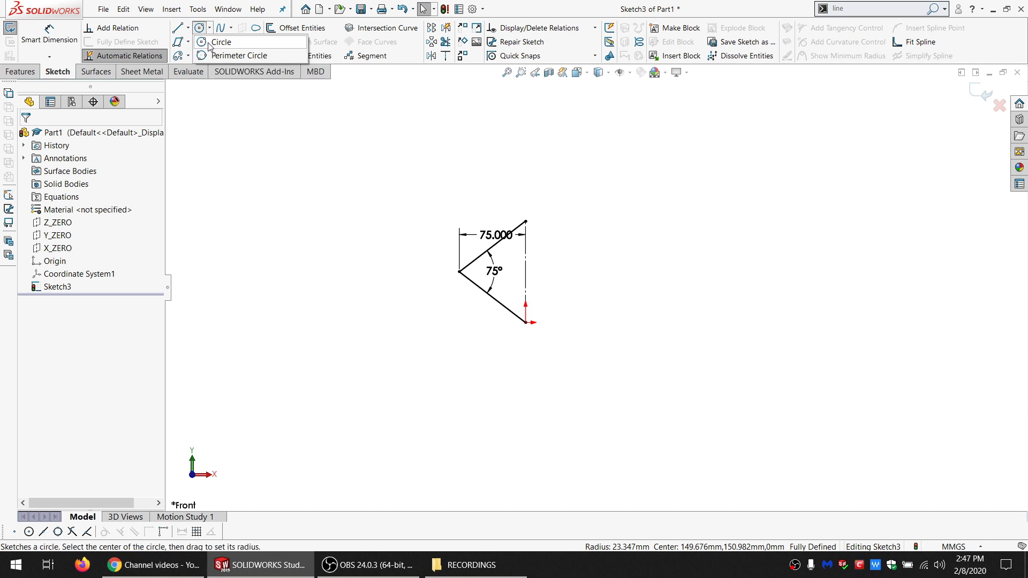
left_click(209, 45)
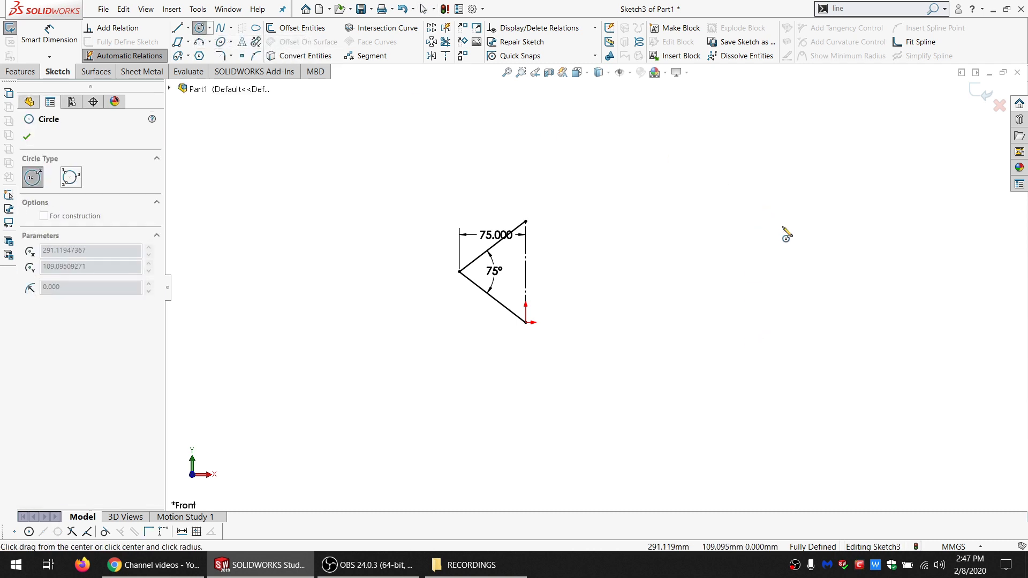
left_click_drag(783, 227, 667, 320)
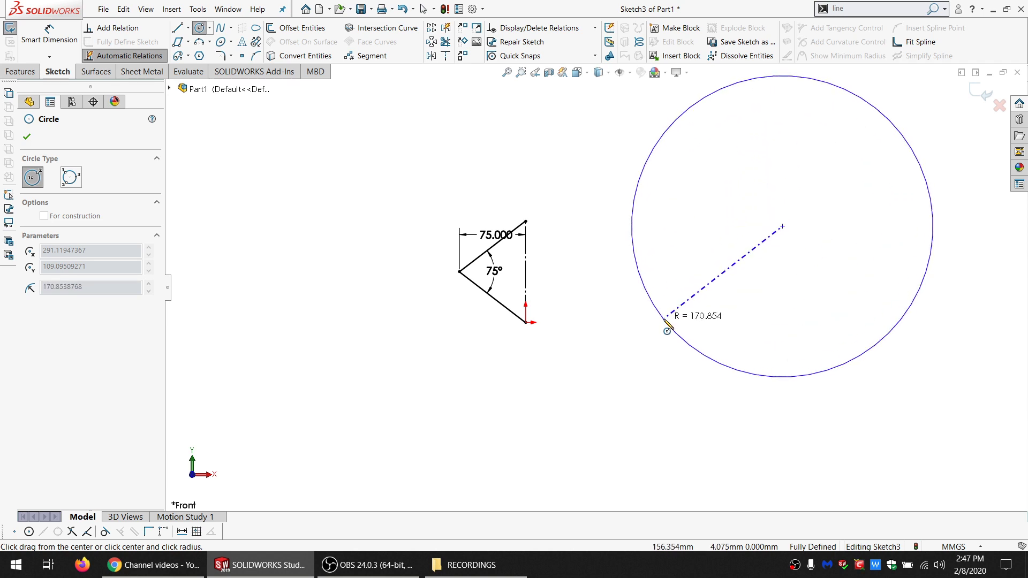
left_click(665, 320)
scroll(830, 219, "up", 3)
scroll(830, 219, "down", 2)
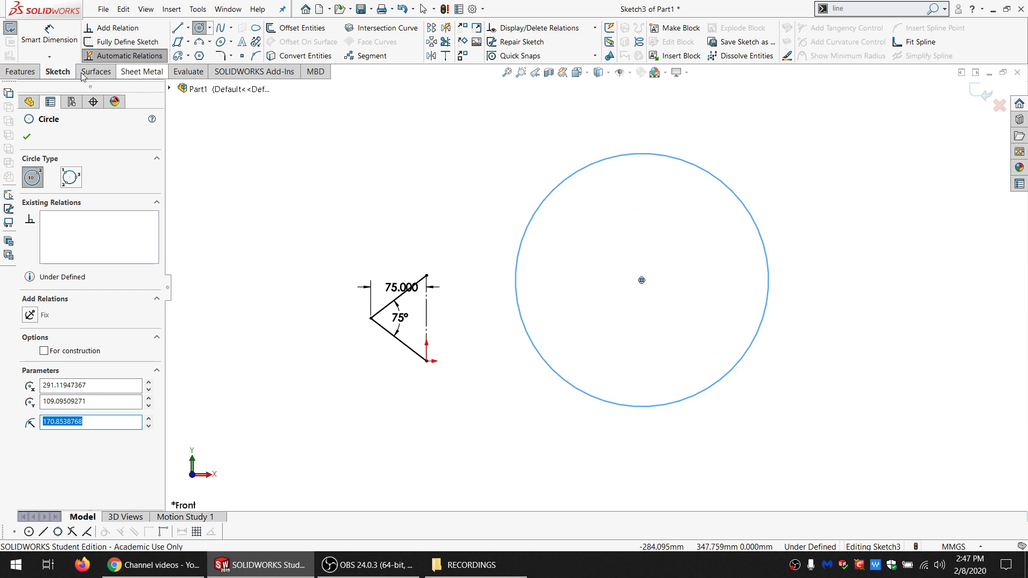
- Dimension the circle's diameter with Smart Dimension and set it to 200 mm
left_click(48, 32)
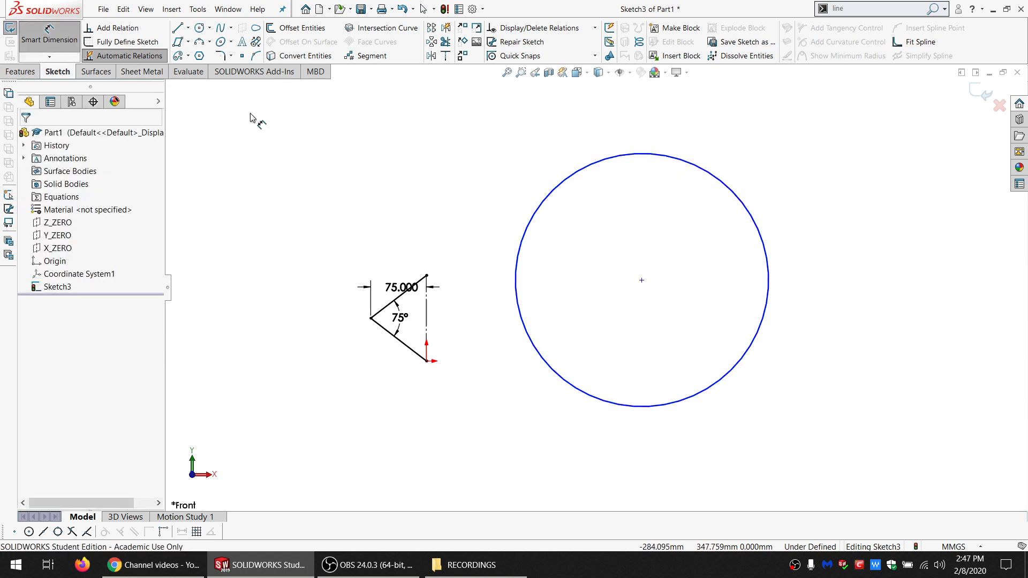
left_click(577, 181)
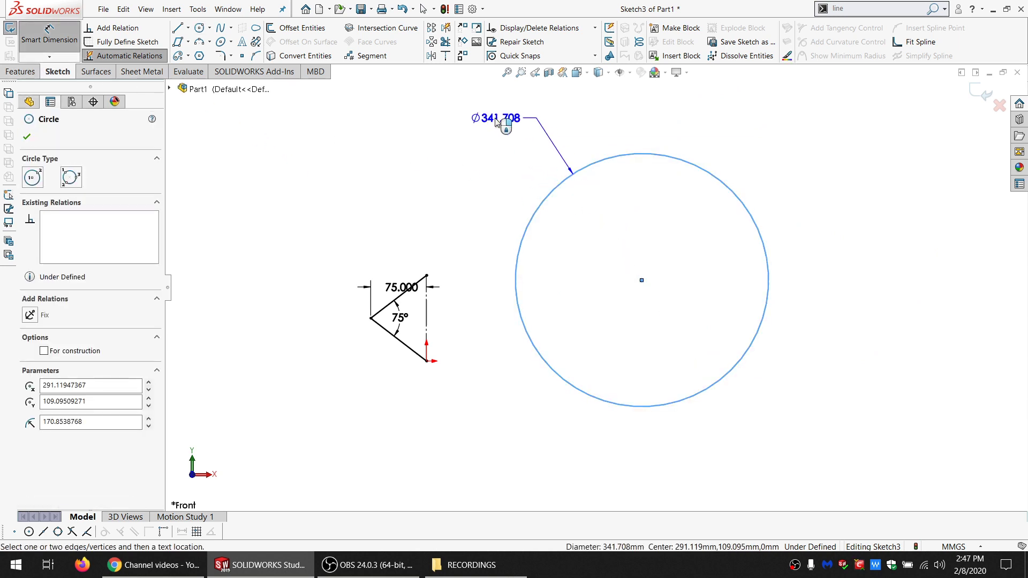
left_click(499, 120)
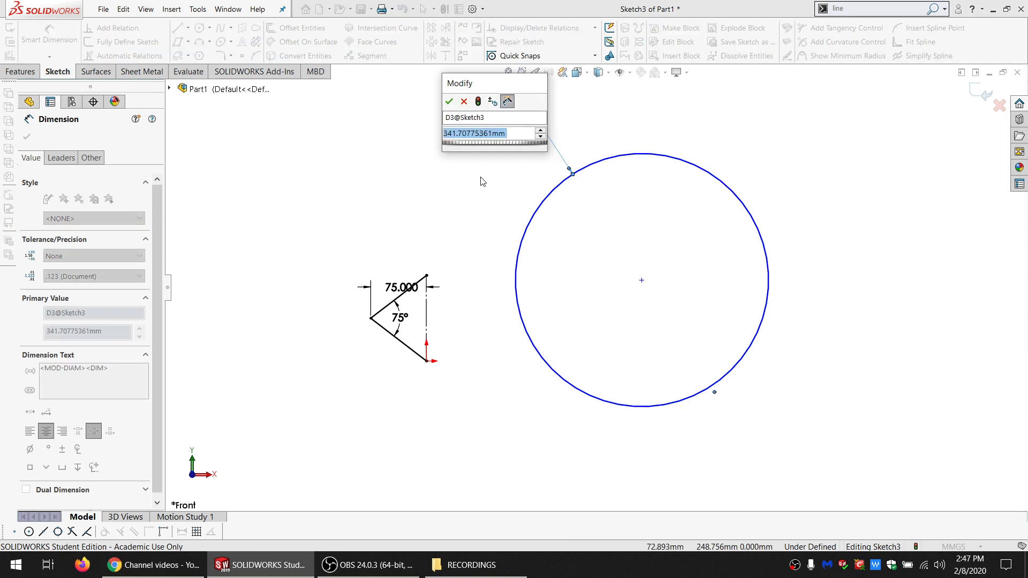
type("200")
key("Return")
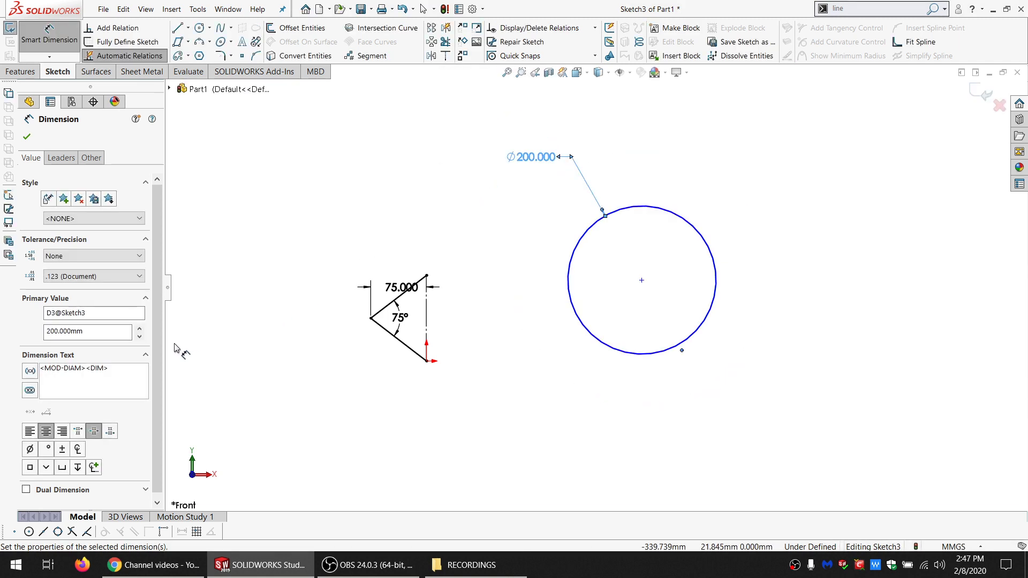
- Review the Value, Leaders and Other properties of the circle's diameter dimension
left_click_drag(156, 324, 163, 356)
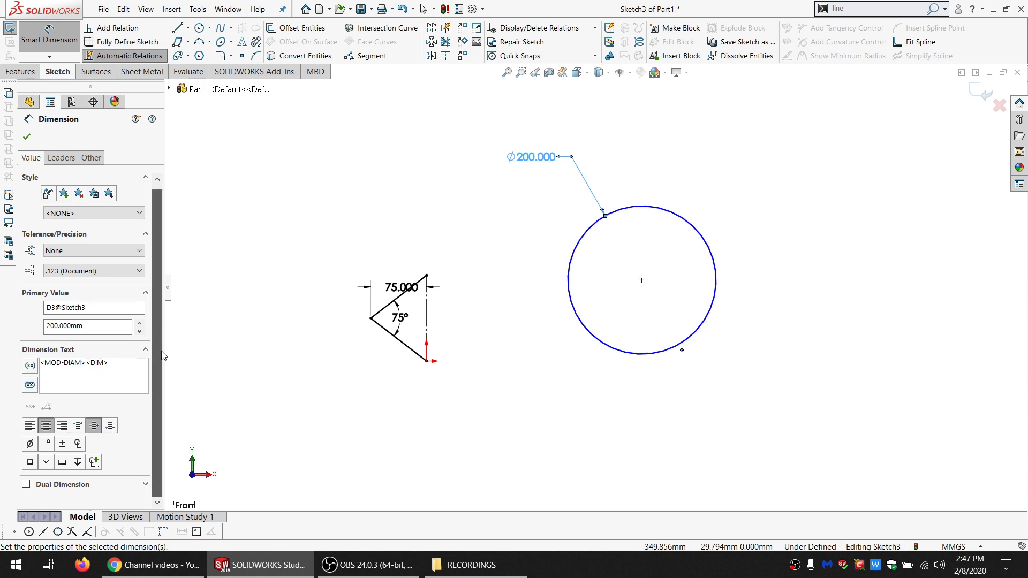
scroll(160, 345, "up", 1)
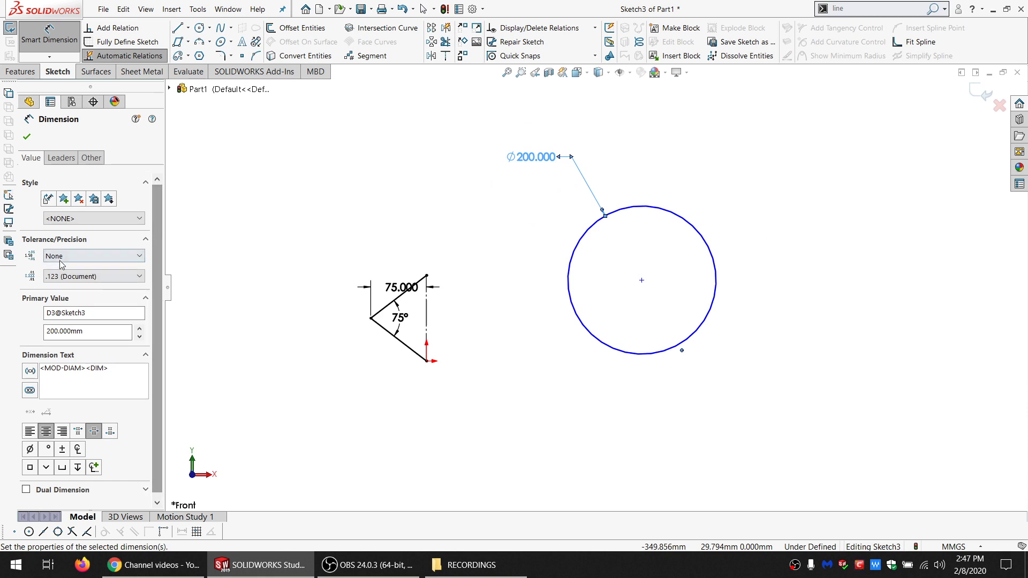
left_click(53, 158)
left_click(92, 159)
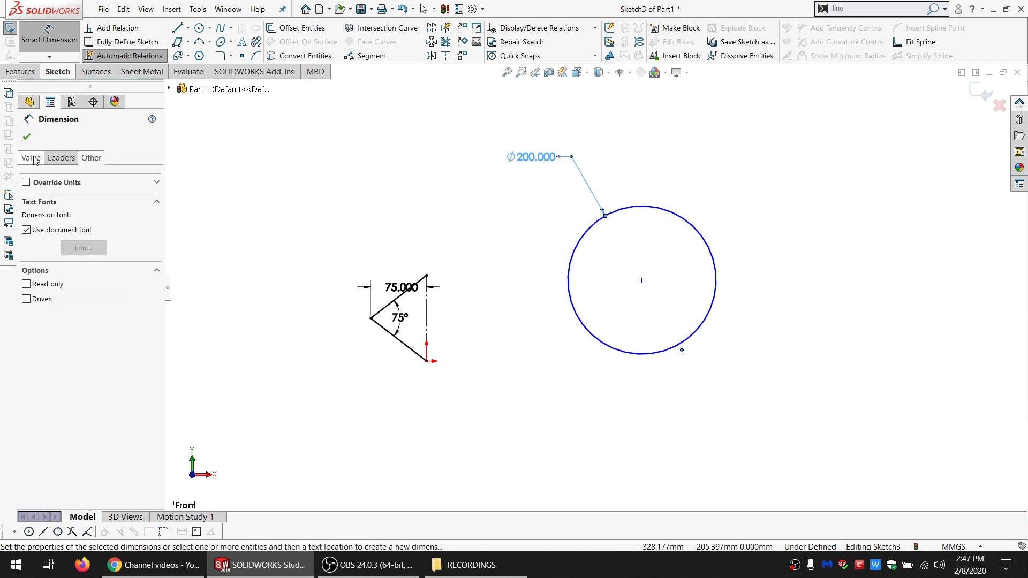
left_click(35, 160)
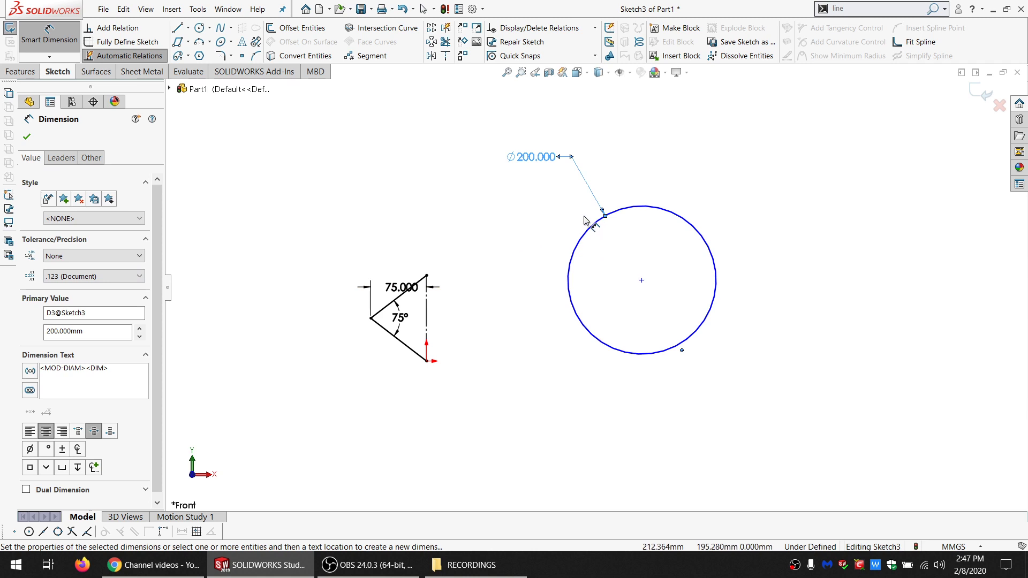
key("Escape")
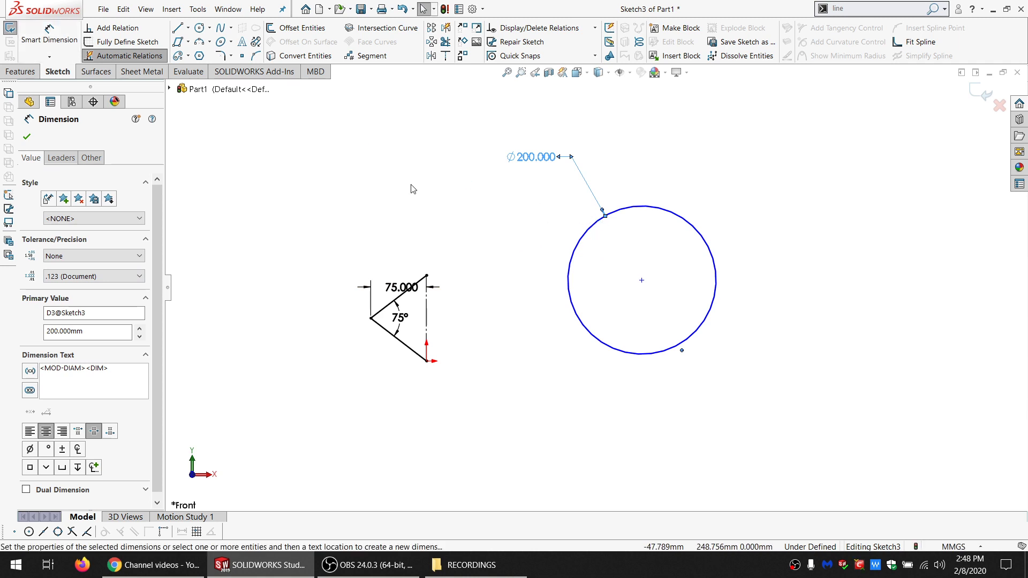
- Delete the dimensioned circle to the right of the triangle along with its diameter dimension
left_click(537, 208)
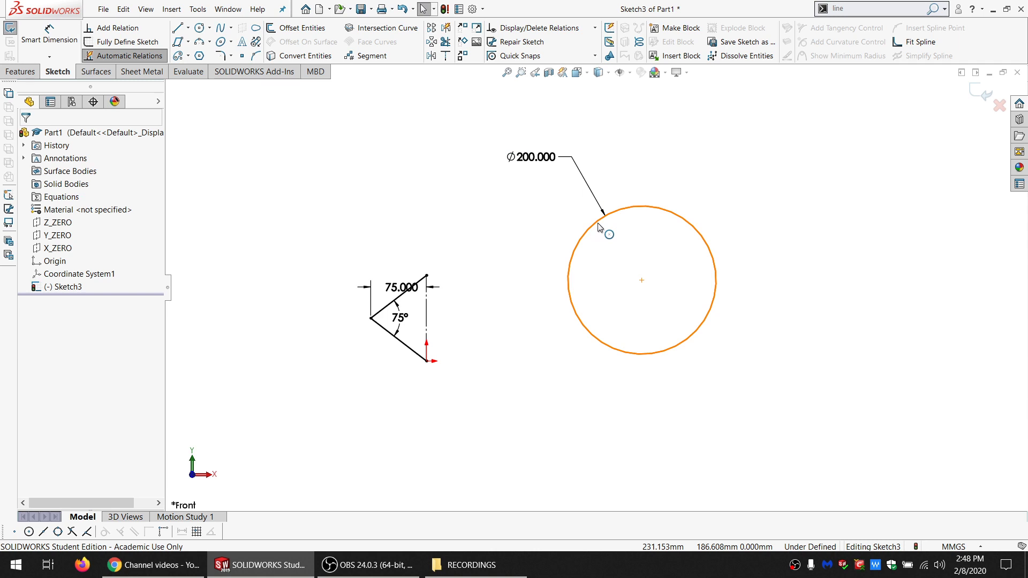
left_click(598, 227)
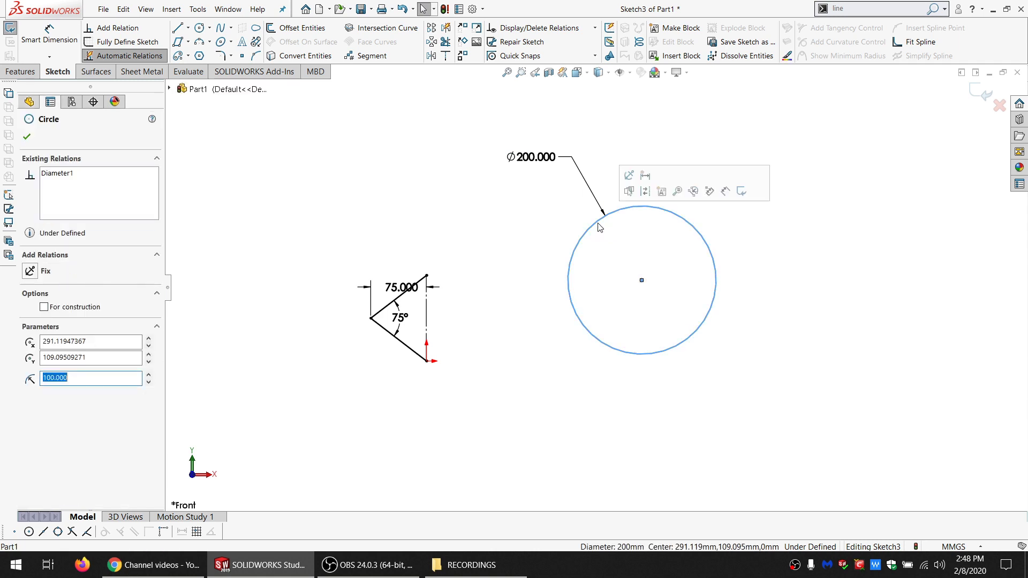
key("Delete")
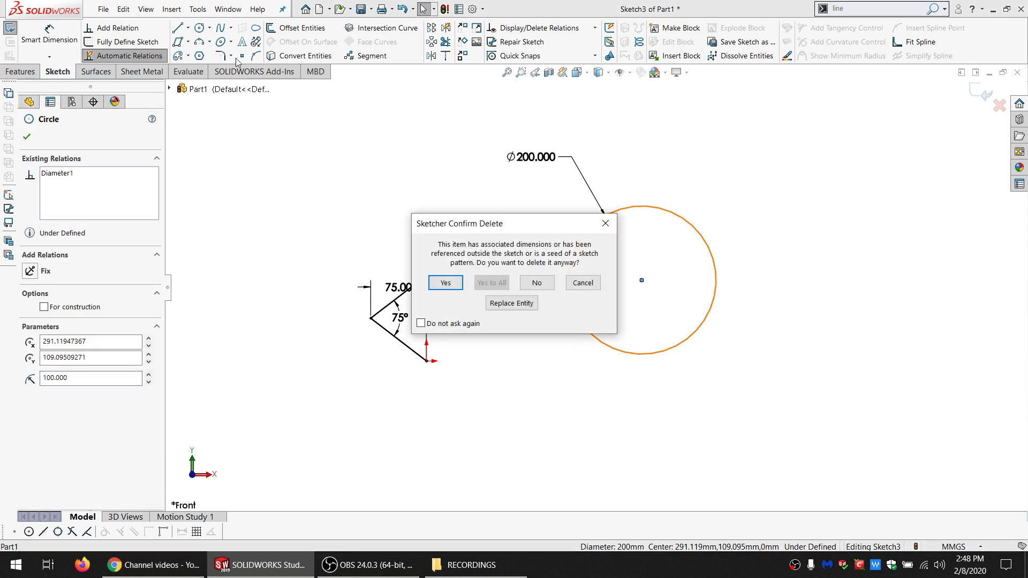
left_click(451, 284)
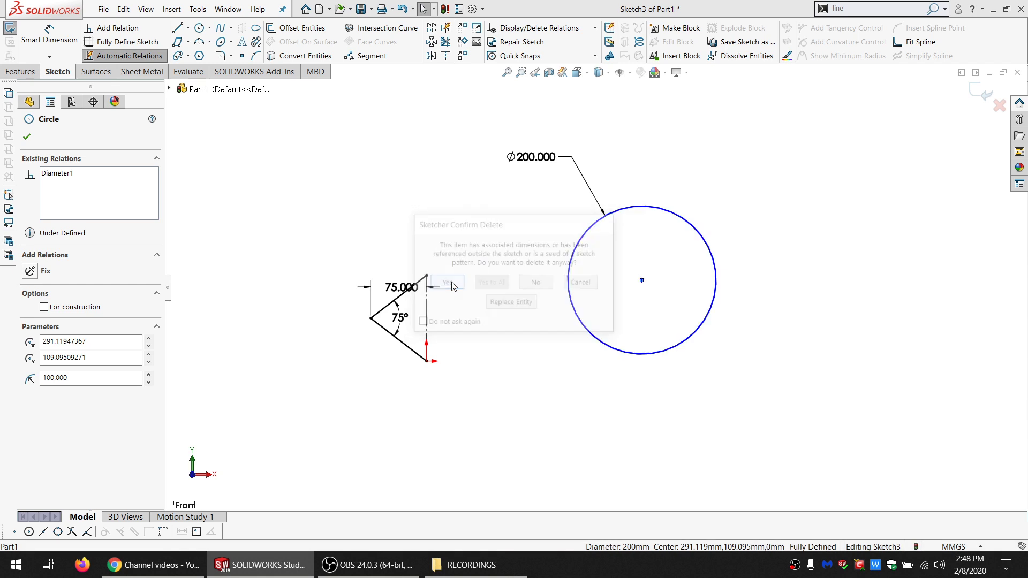
- Sketch a Perimeter Circle through the triangle's three corners, and delete it
left_click(209, 28)
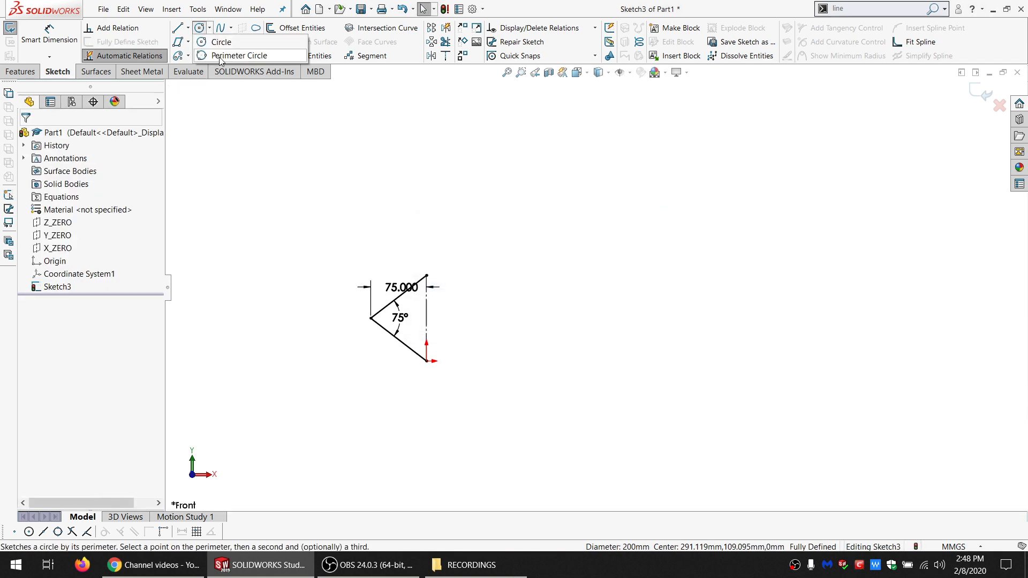
scroll(365, 351, "up", 5)
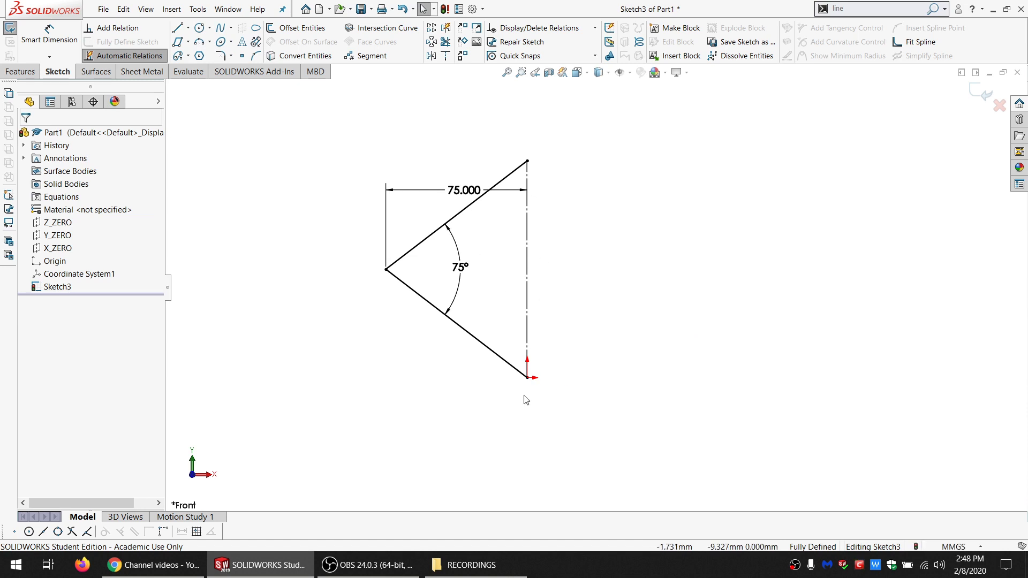
left_click(211, 28)
left_click(236, 56)
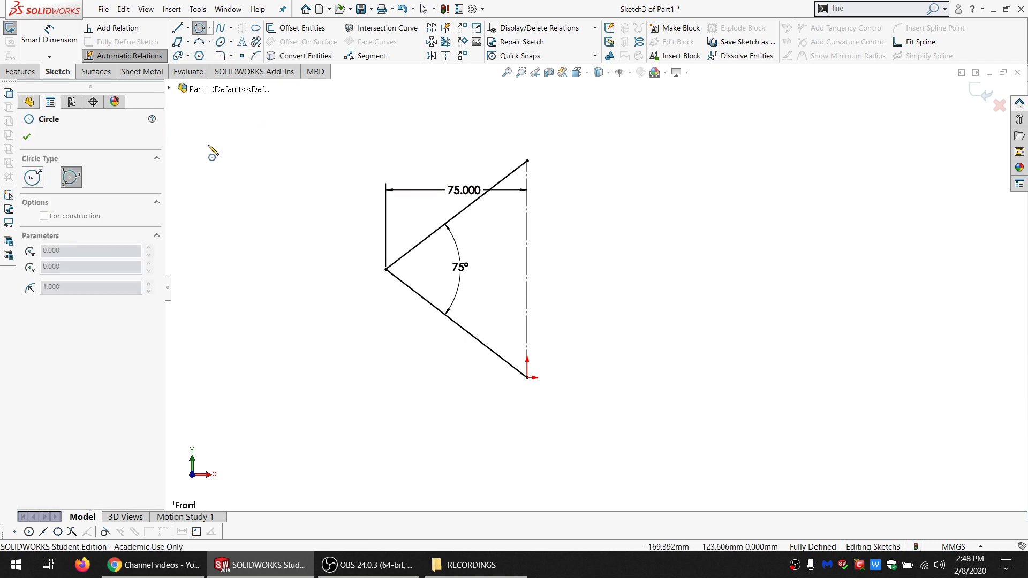
left_click(528, 160)
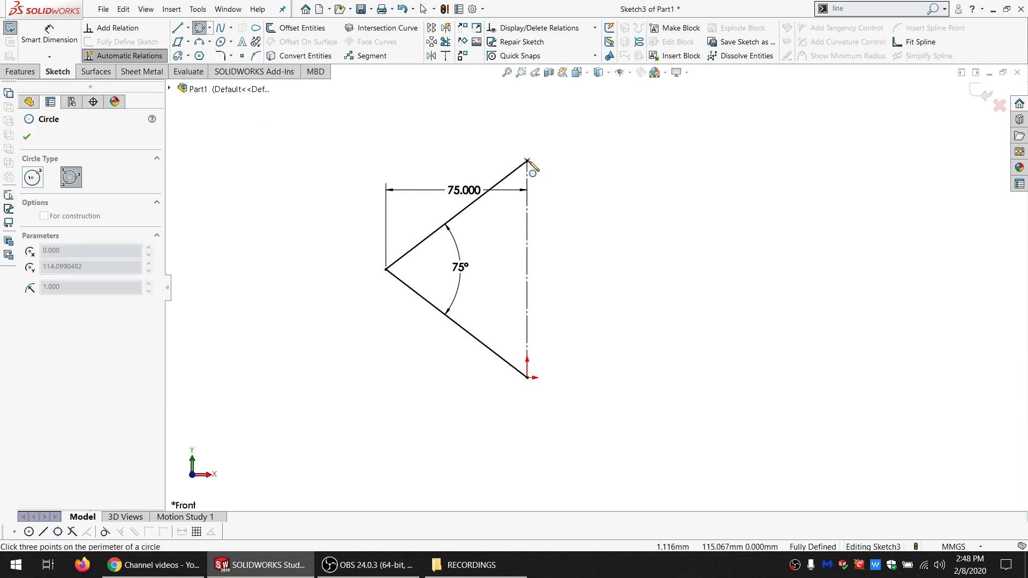
left_click(528, 379)
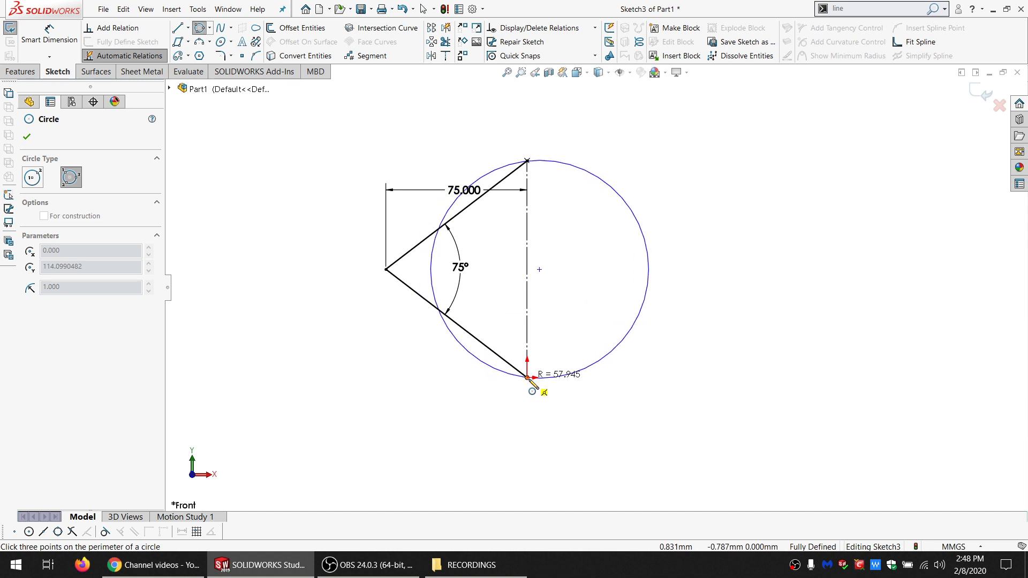
left_click(386, 269)
key("Escape")
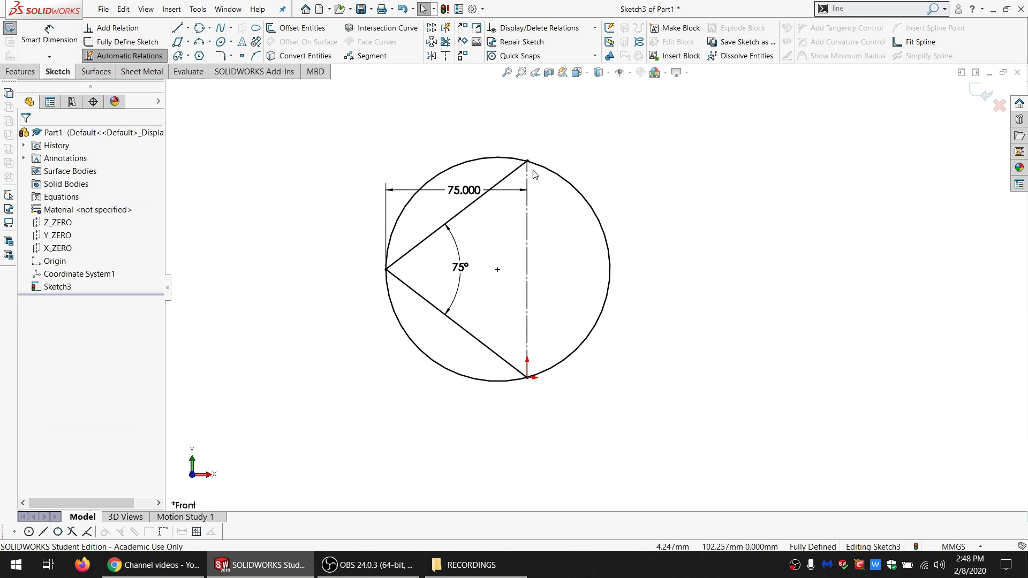
left_click(604, 320)
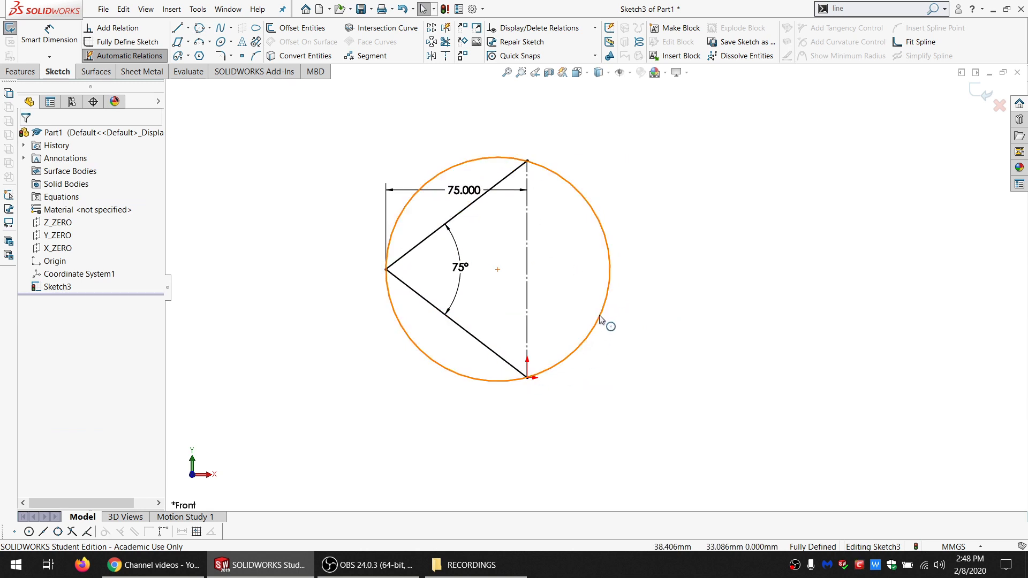
key("Delete")
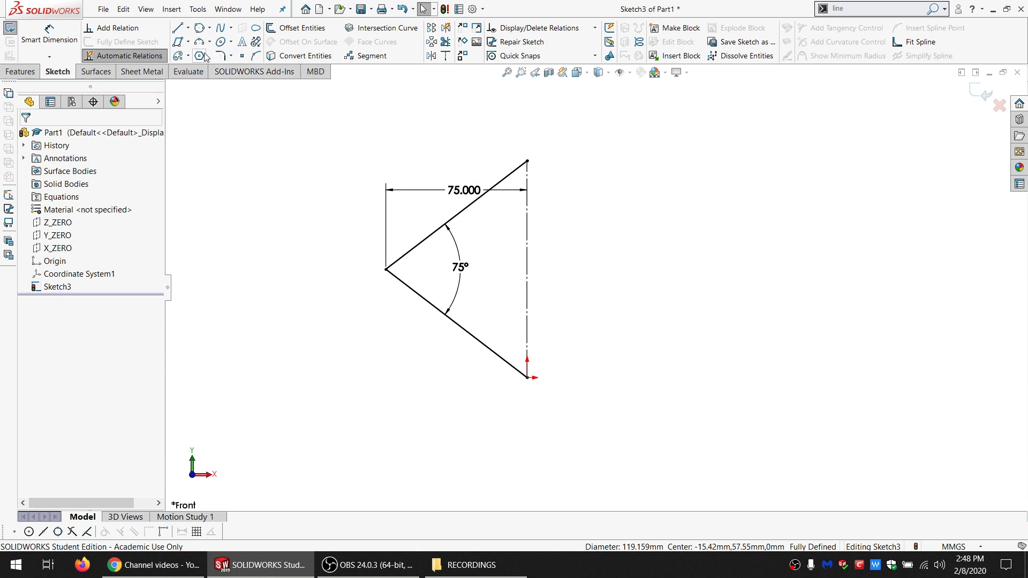
- Sketch a center-based circle to the right of the triangle with a radius of about 73 mm
left_click(210, 43)
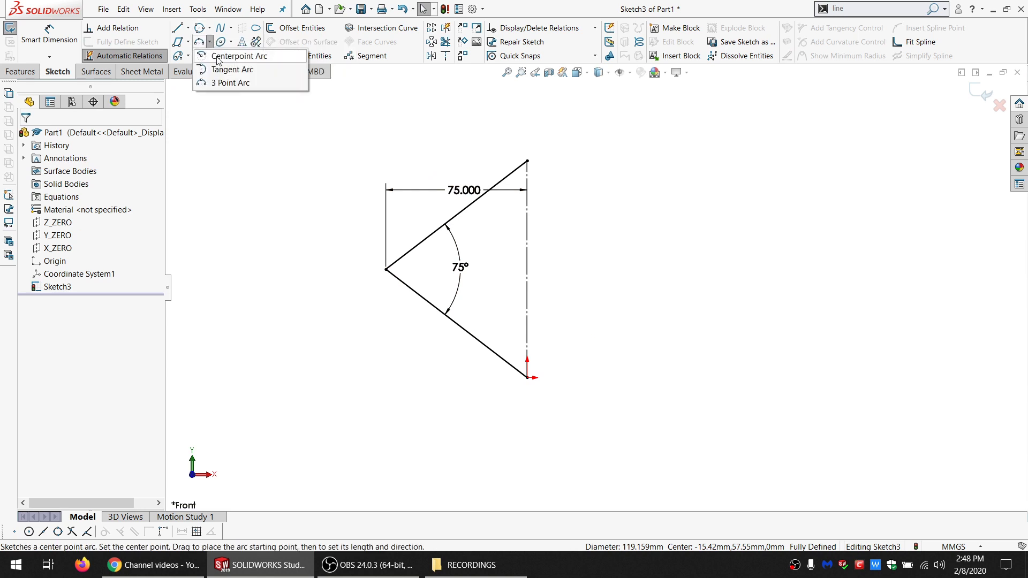
mouse_move(202, 33)
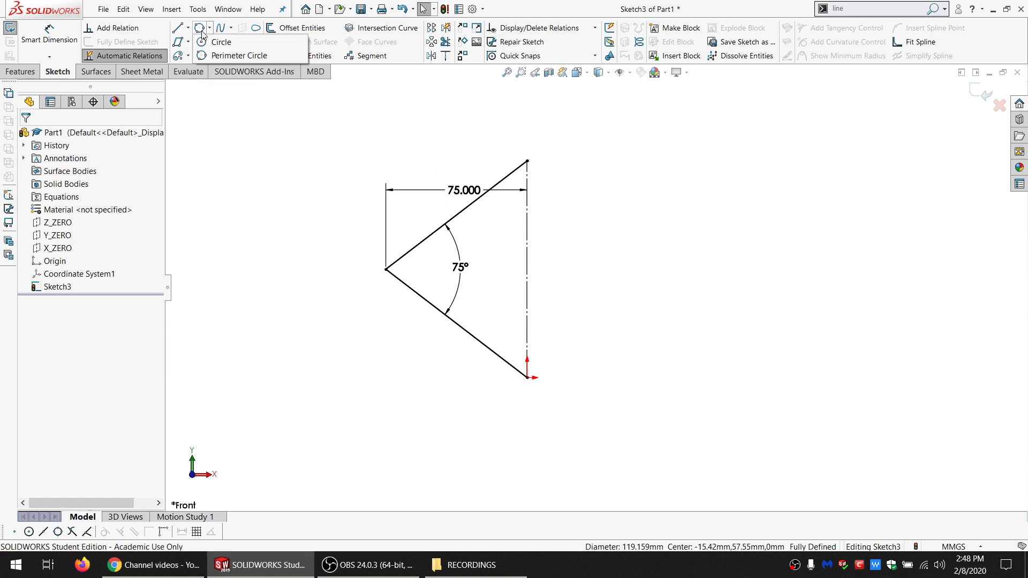
left_click(209, 28)
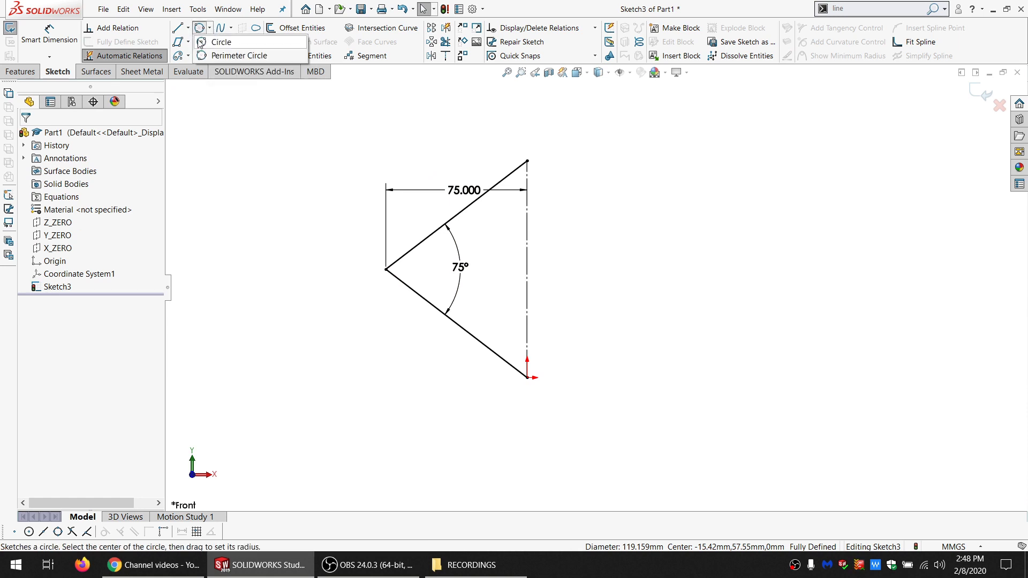
left_click(217, 39)
left_click(745, 201)
left_click(718, 344)
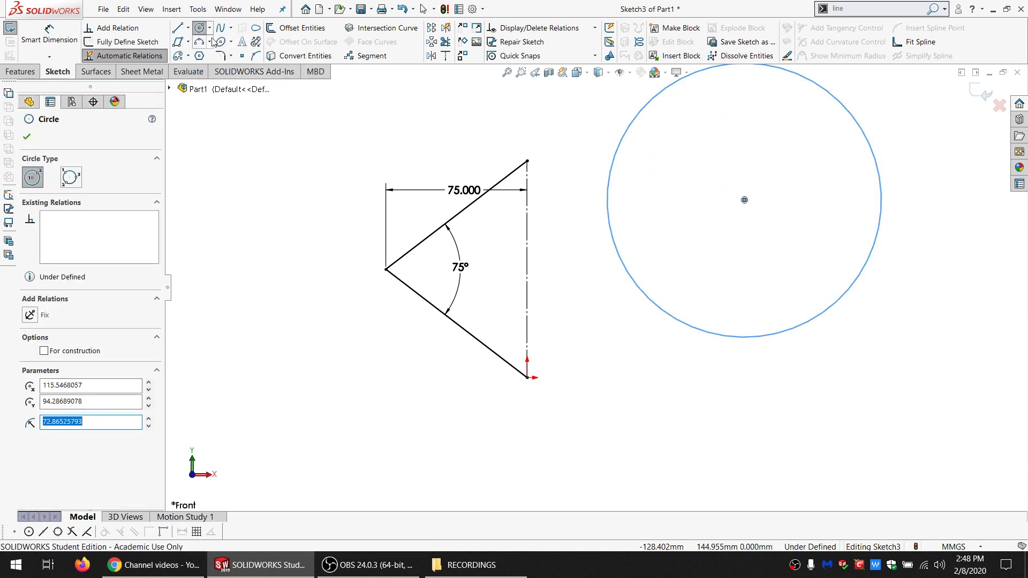
- Sketch two separate steep lines that each cross the lower part of the circle
key("Escape")
key("l")
left_click(690, 251)
left_click_drag(782, 257, 800, 375)
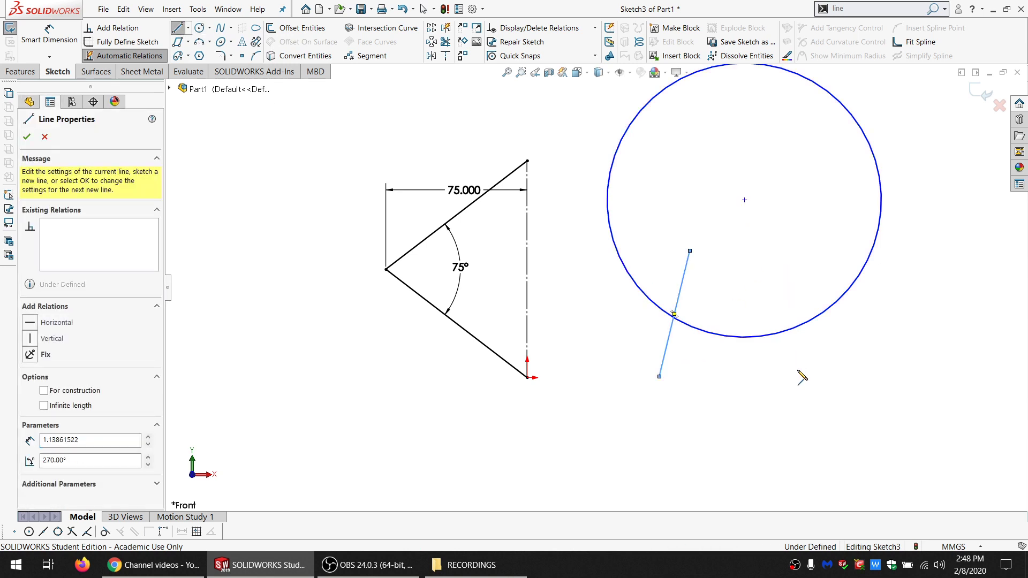
- Trim away the lower circle segment between the two crossing lines and delete both lines
left_click(445, 42)
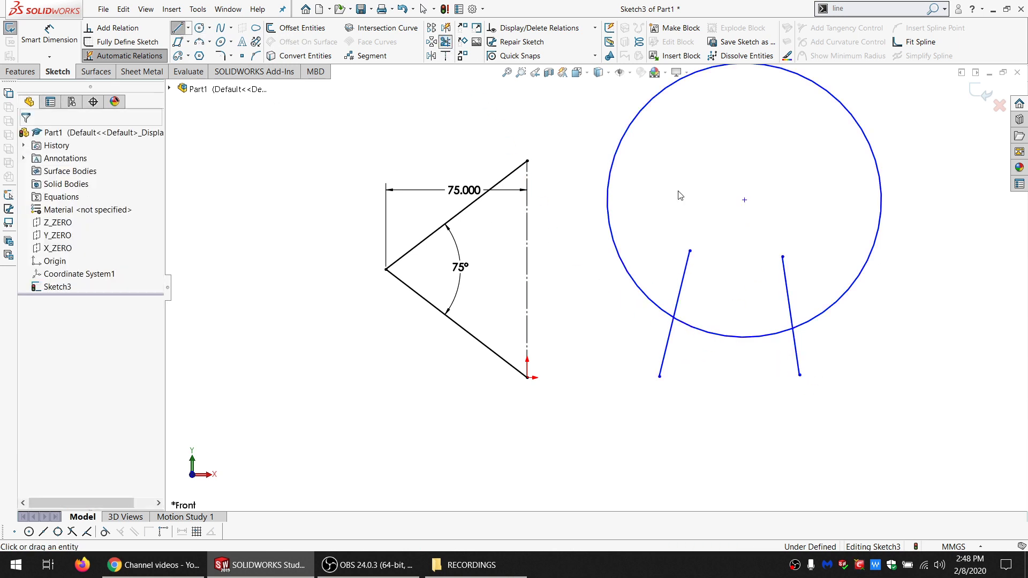
left_click(737, 341)
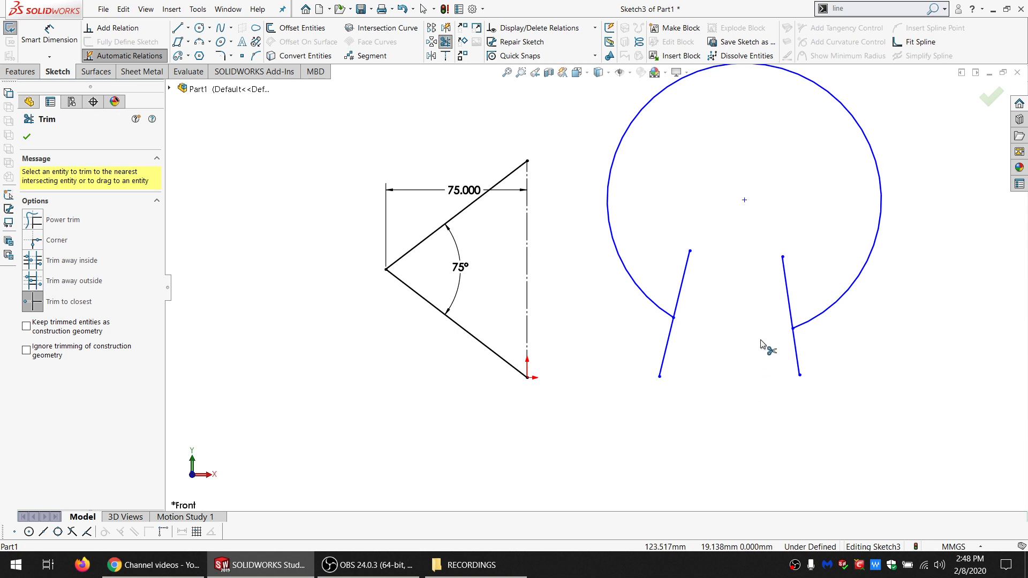
key("Escape")
left_click_drag(771, 252, 658, 284)
key("Delete")
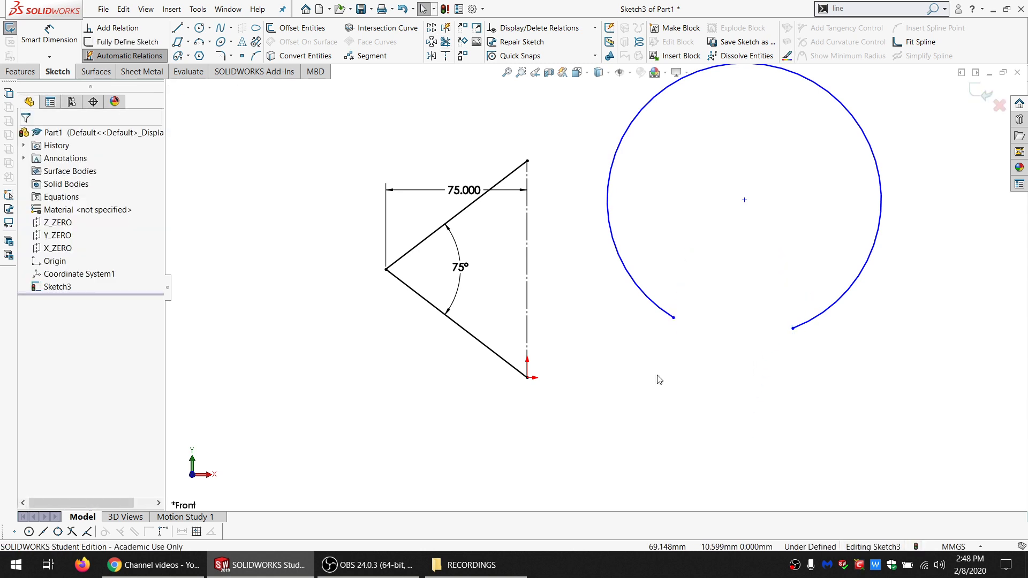
- Close the open arc into a full circle with a Merge relation between its two endpoints, and delete the circle
left_click(660, 313)
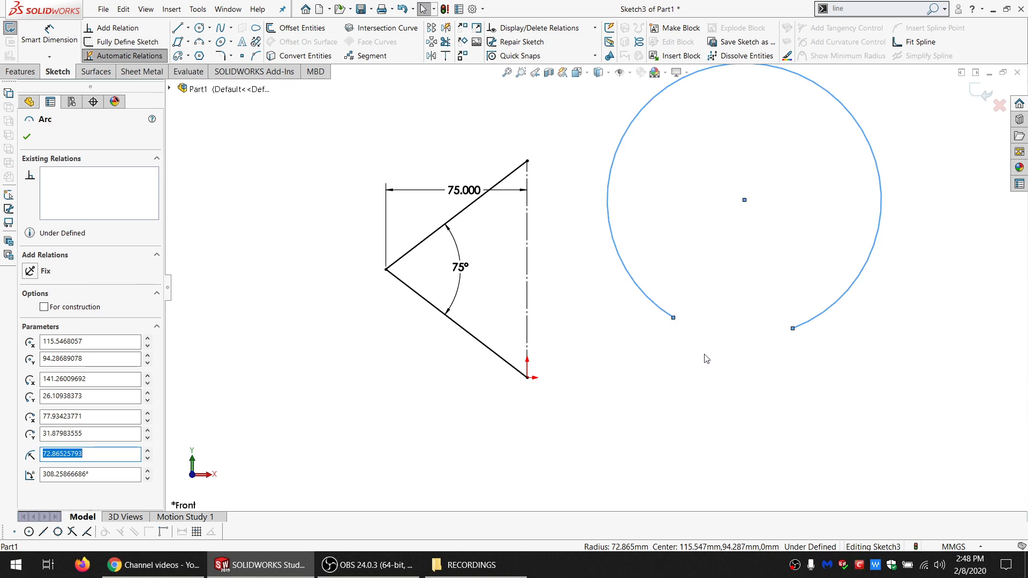
left_click(720, 387)
scroll(718, 368, "up", 3)
scroll(695, 186, "down", 4)
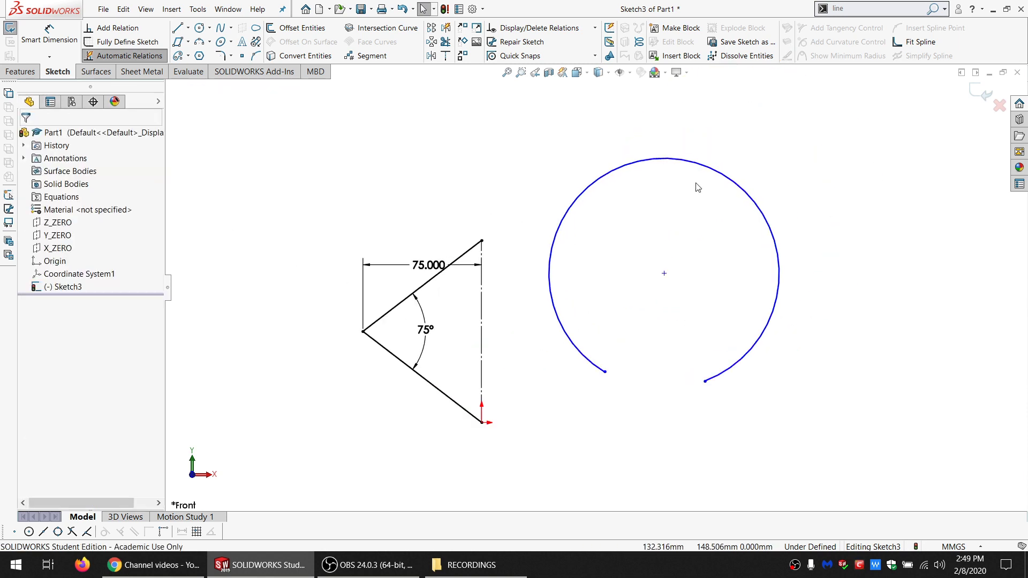
left_click_drag(741, 250, 648, 252)
left_click(711, 394)
left_click(705, 381)
left_click(605, 372, "ctrl")
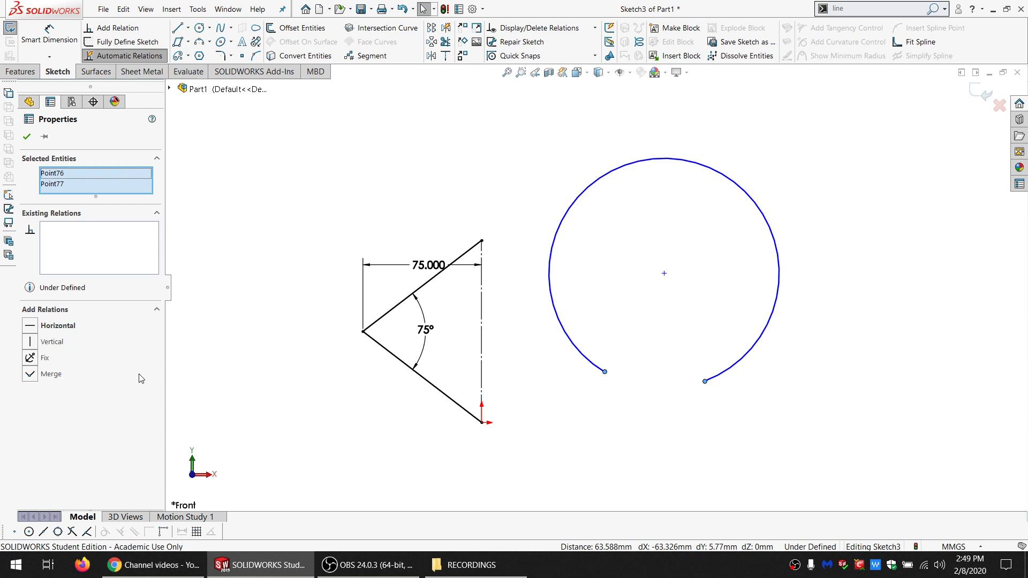
left_click(49, 374)
left_click(670, 399)
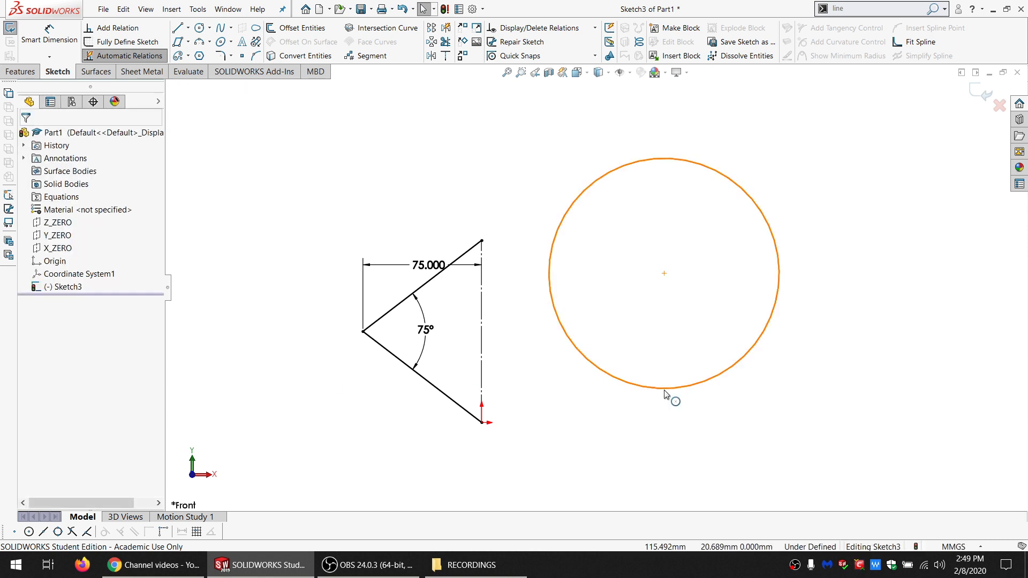
left_click(665, 394)
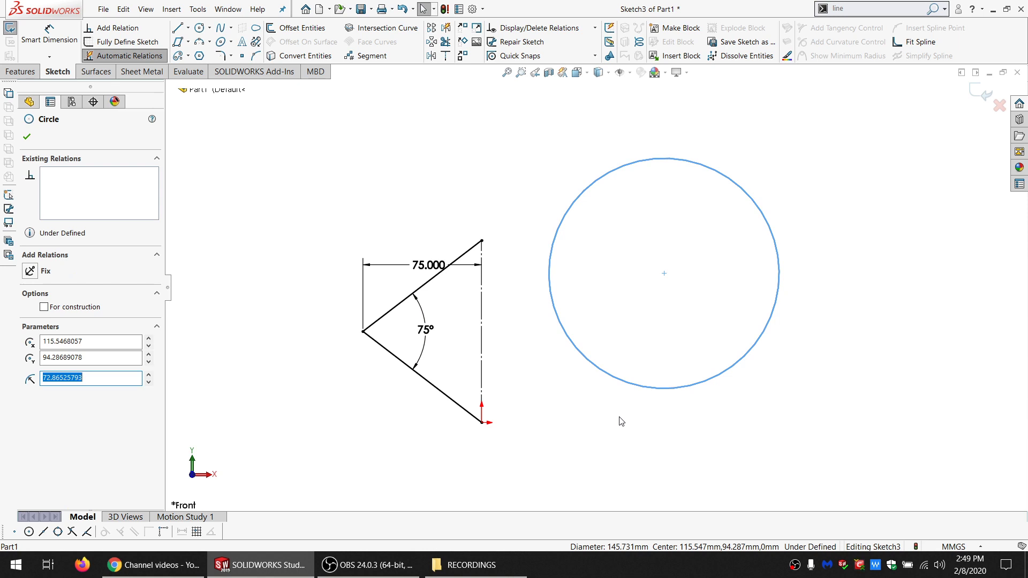
key("Delete")
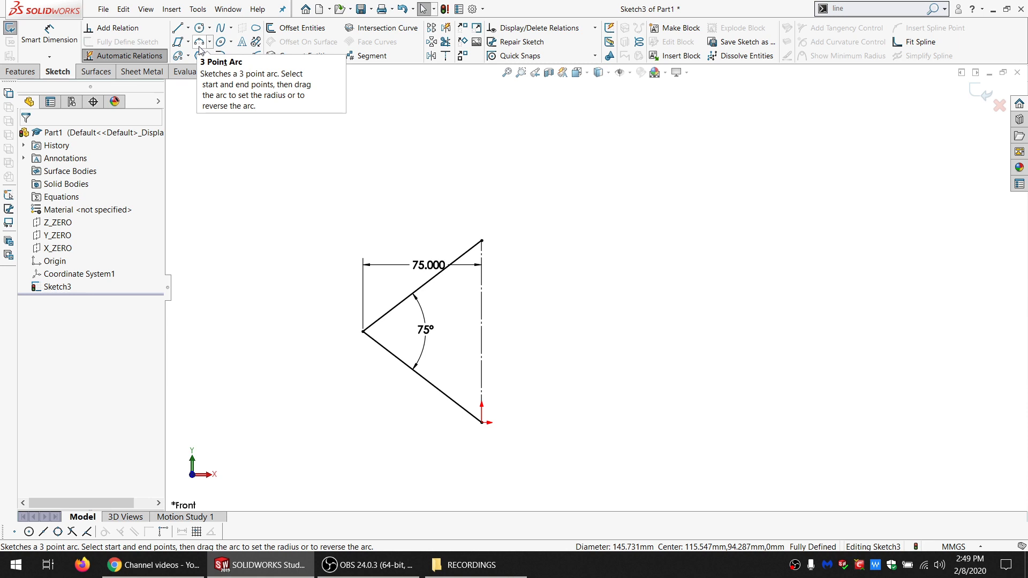
- Sketch a centerpoint arc to the right of the triangle with a radius of about 105 mm, sweeping about 329°
left_click(200, 42)
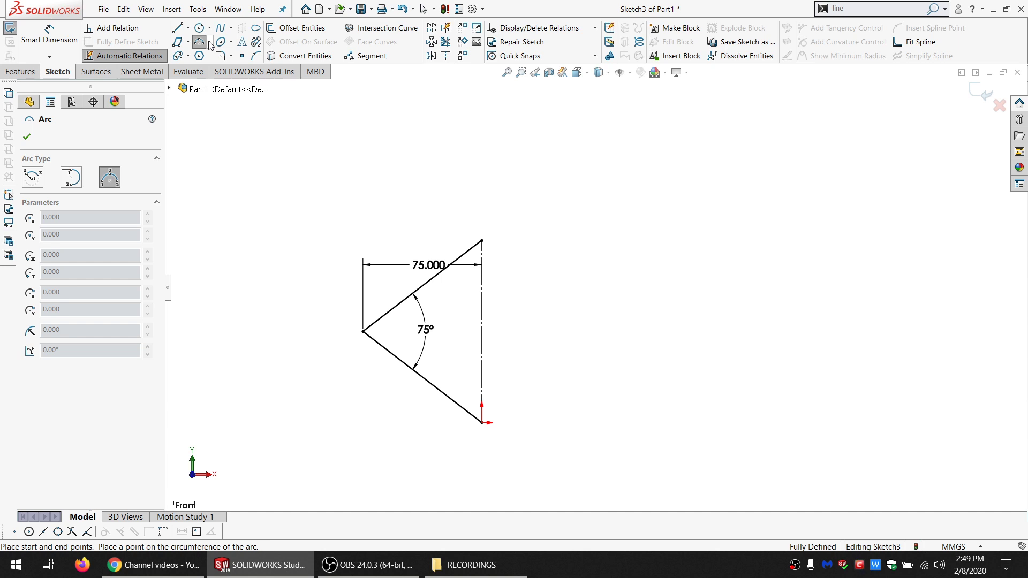
left_click(210, 43)
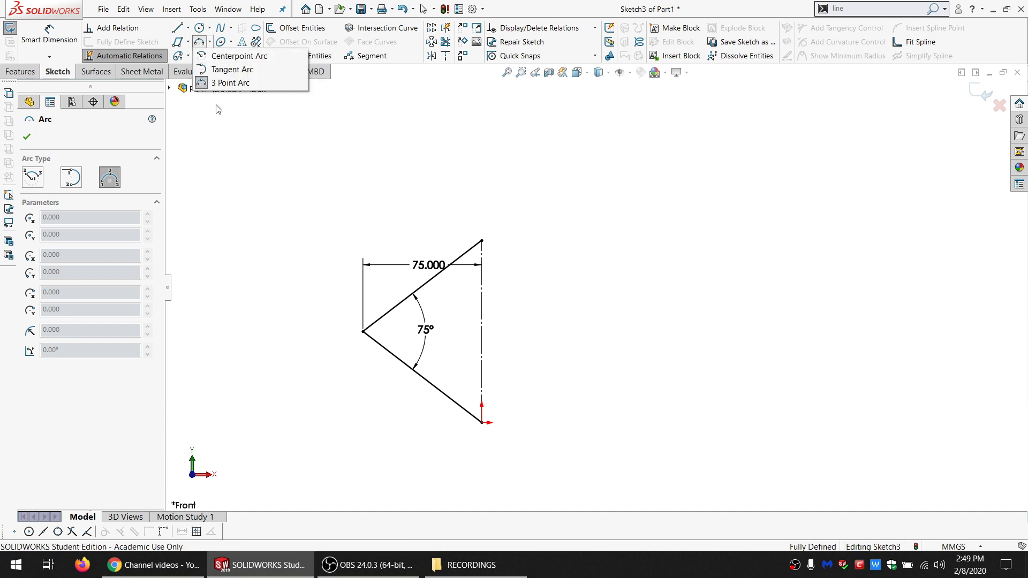
left_click(234, 57)
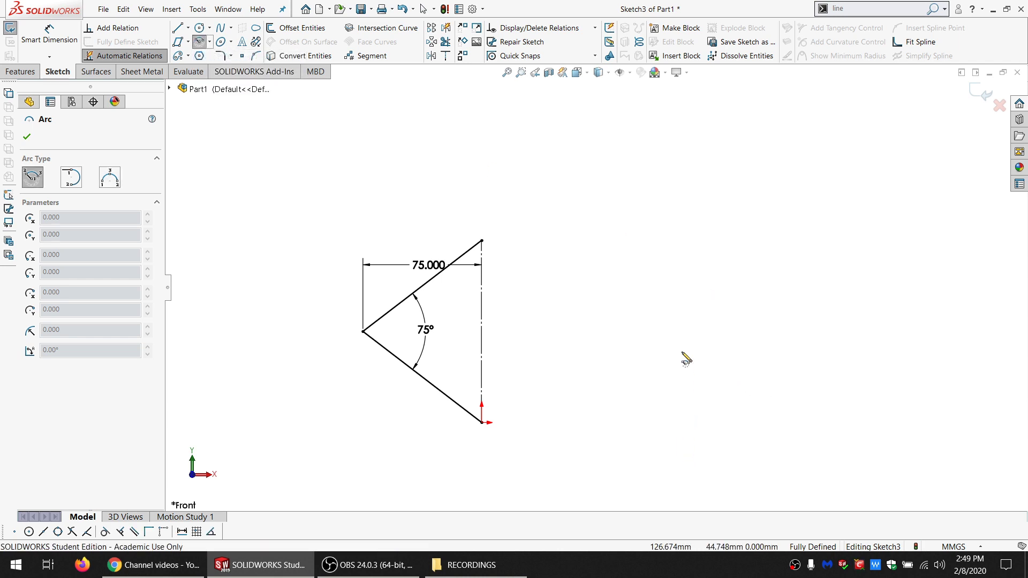
left_click(682, 352)
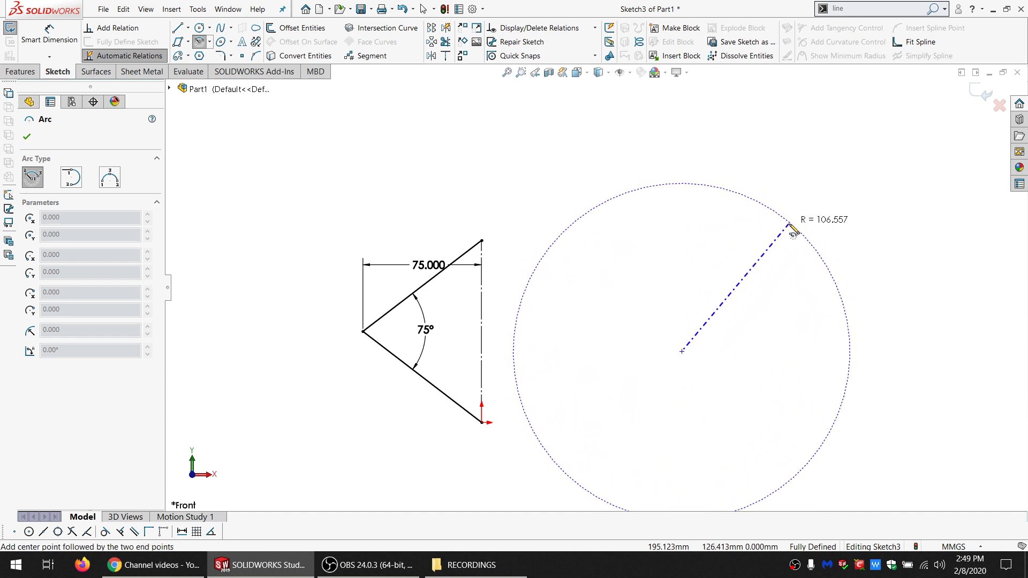
left_click(789, 226)
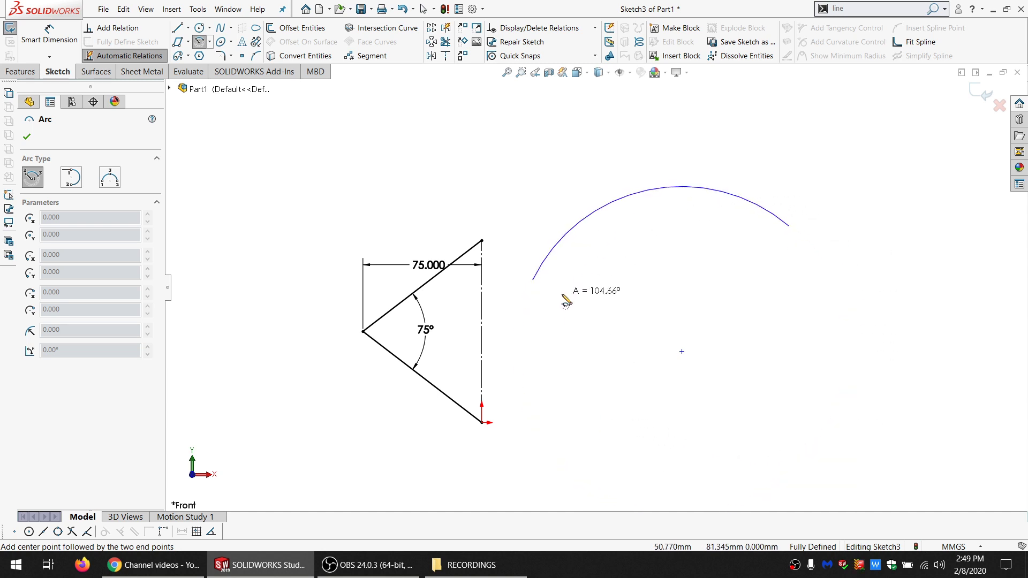
left_click(823, 310)
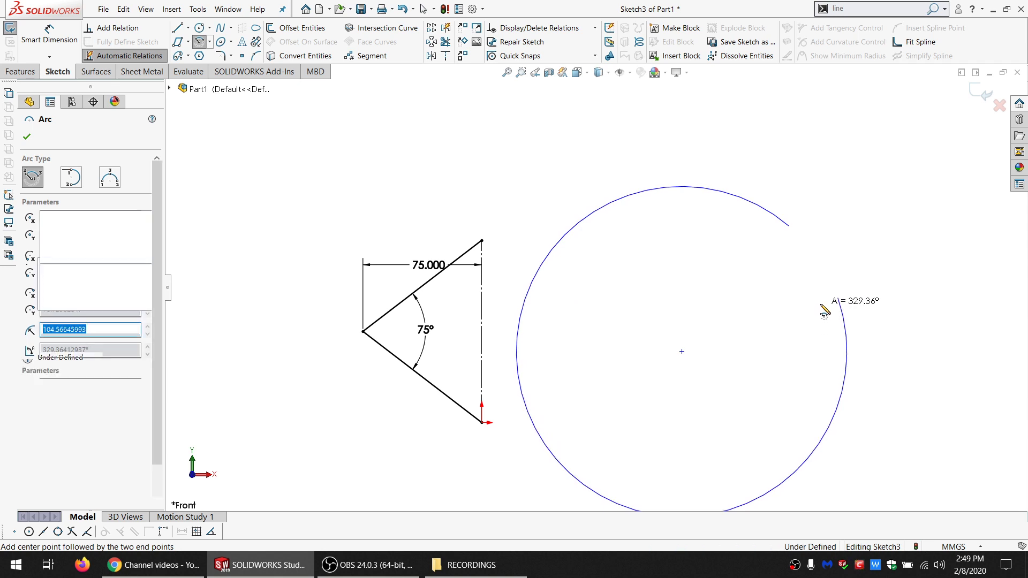
scroll(744, 380, "up", 2)
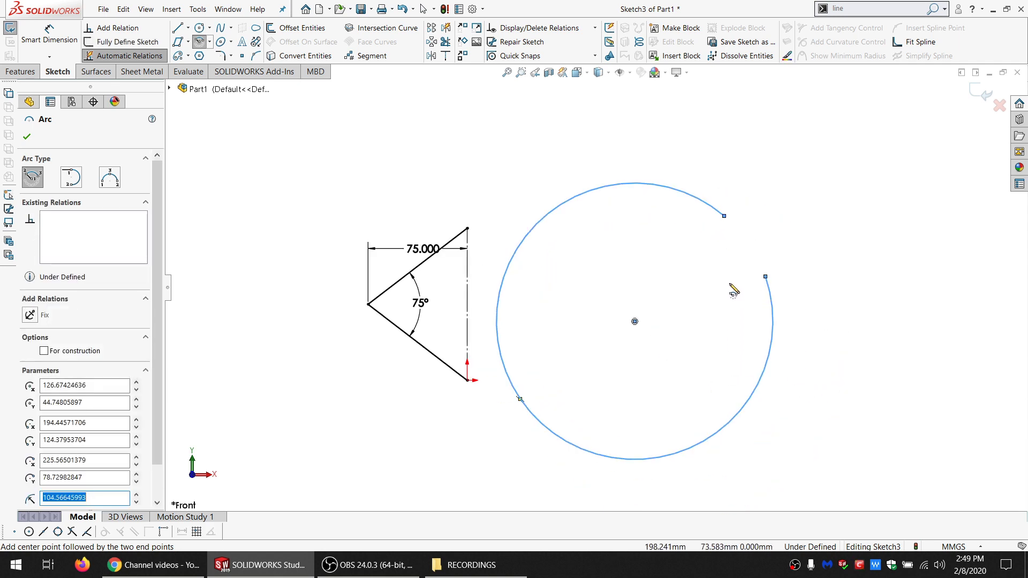
key("Escape")
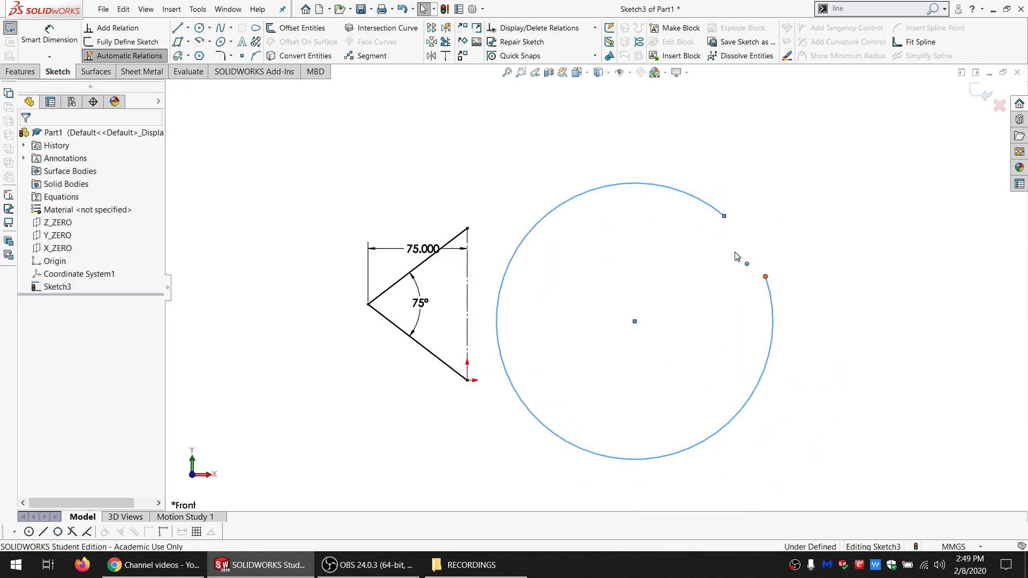
- Close the centerpoint arc into a full circle with a Merge relation between its two endpoints, and delete the circle
left_click(724, 216)
left_click(766, 277, "ctrl")
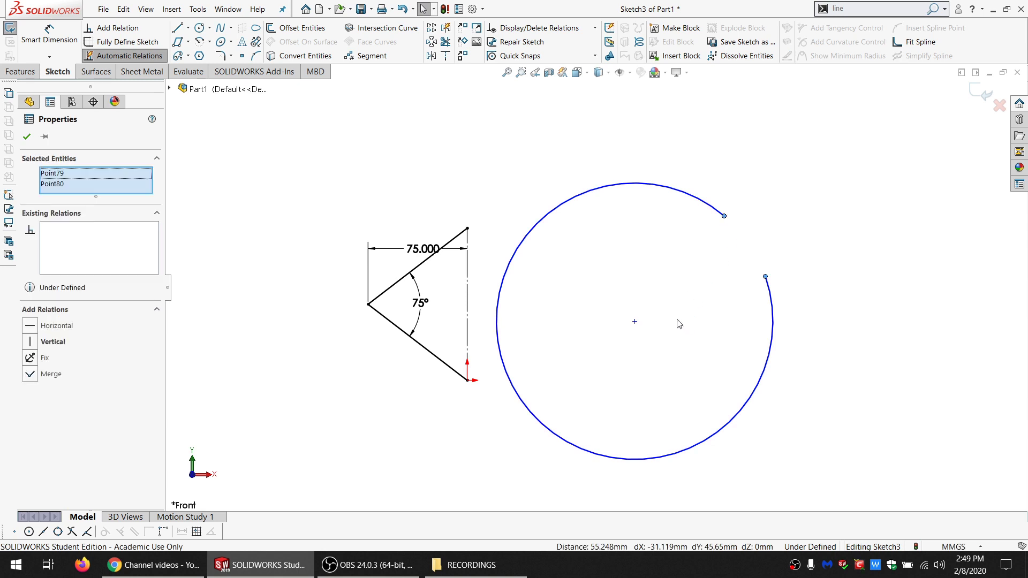
left_click(49, 377)
key("Escape")
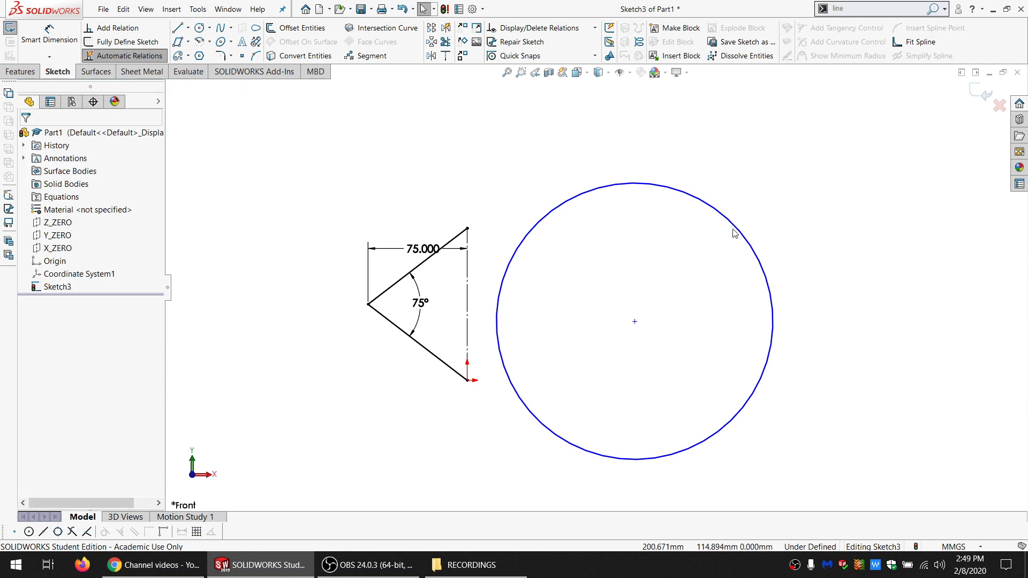
left_click(739, 232)
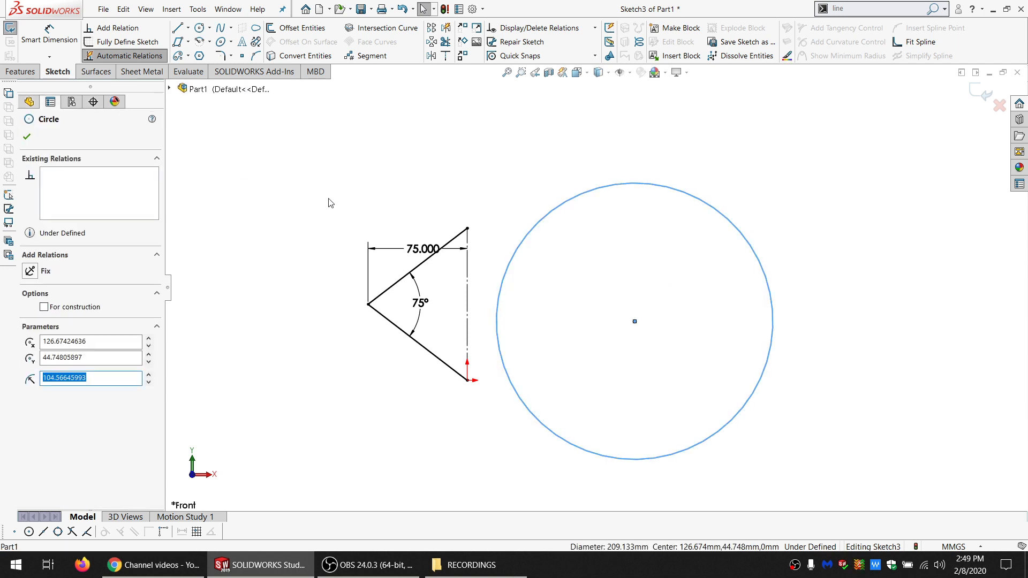
key("Escape")
left_click(210, 42)
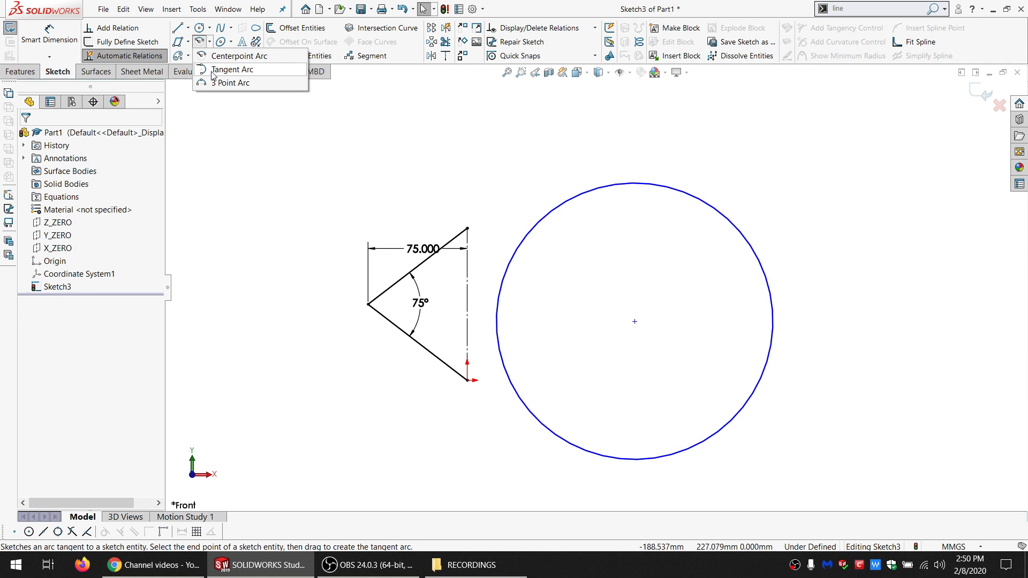
left_click(756, 254)
key("Delete")
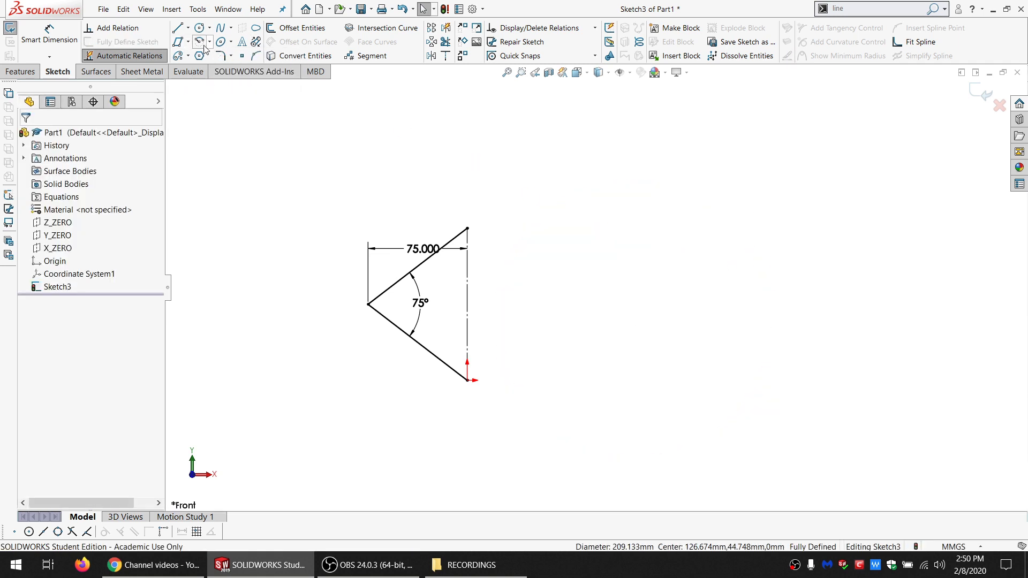
- Sketch a connected chain of four Tangent Arcs starting from the triangle's upper endpoint
left_click(211, 42)
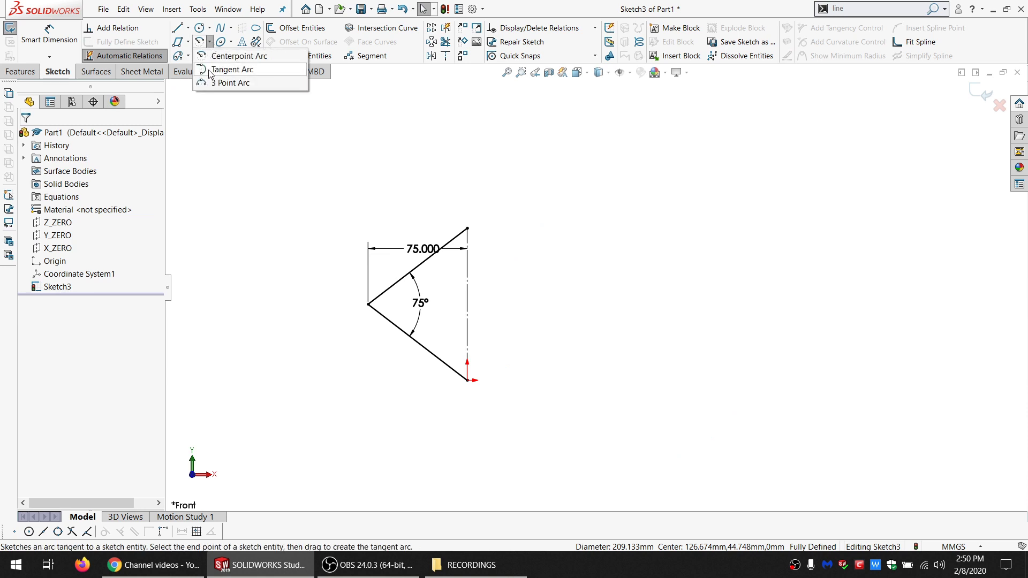
left_click(210, 71)
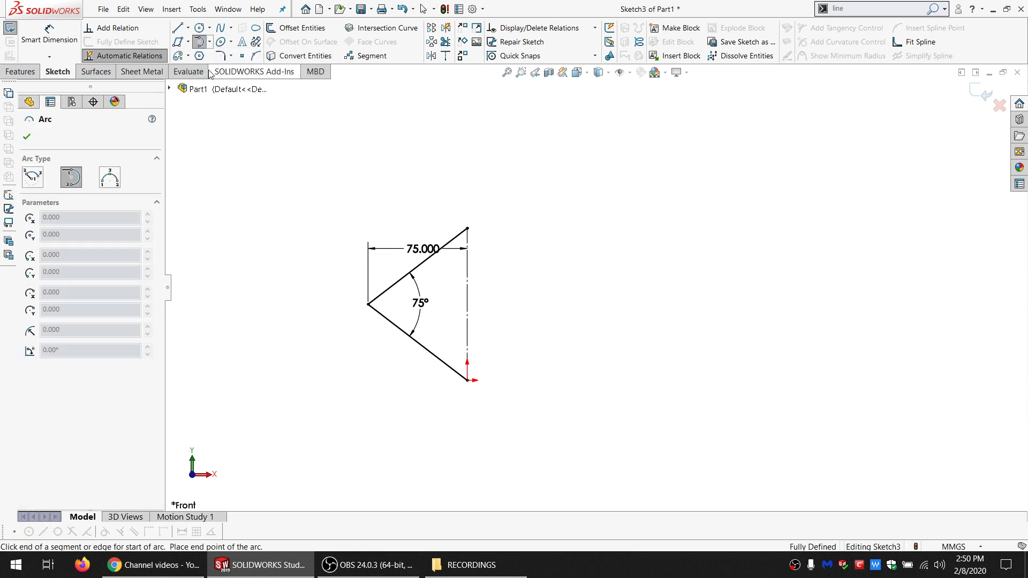
left_click(467, 228)
left_click(601, 194)
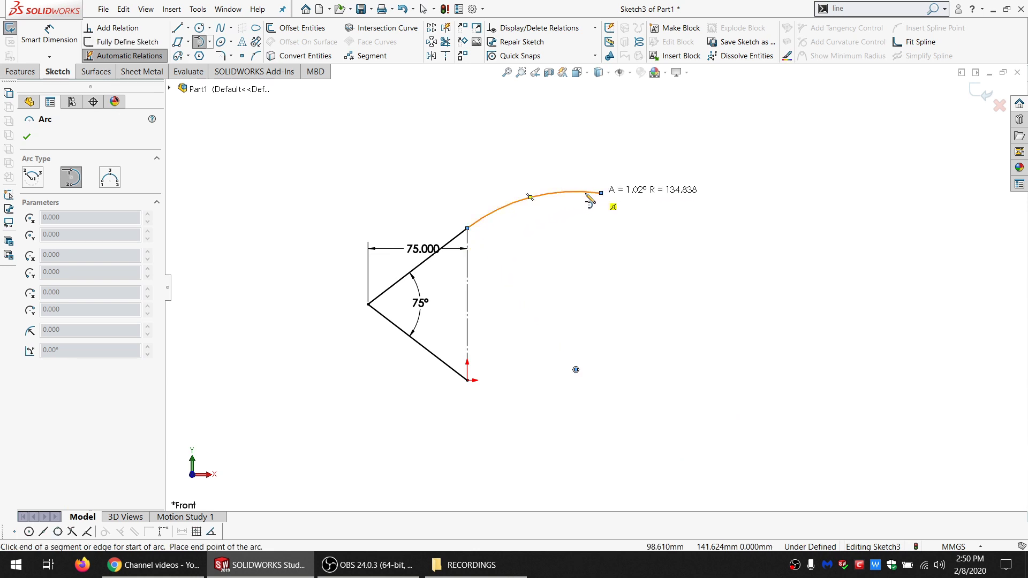
left_click(506, 123)
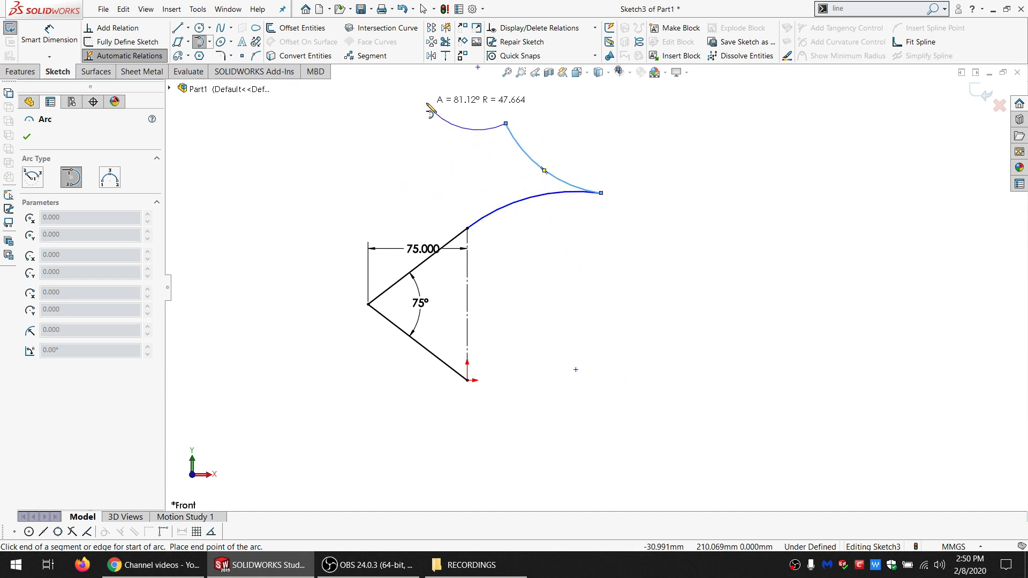
left_click(399, 105)
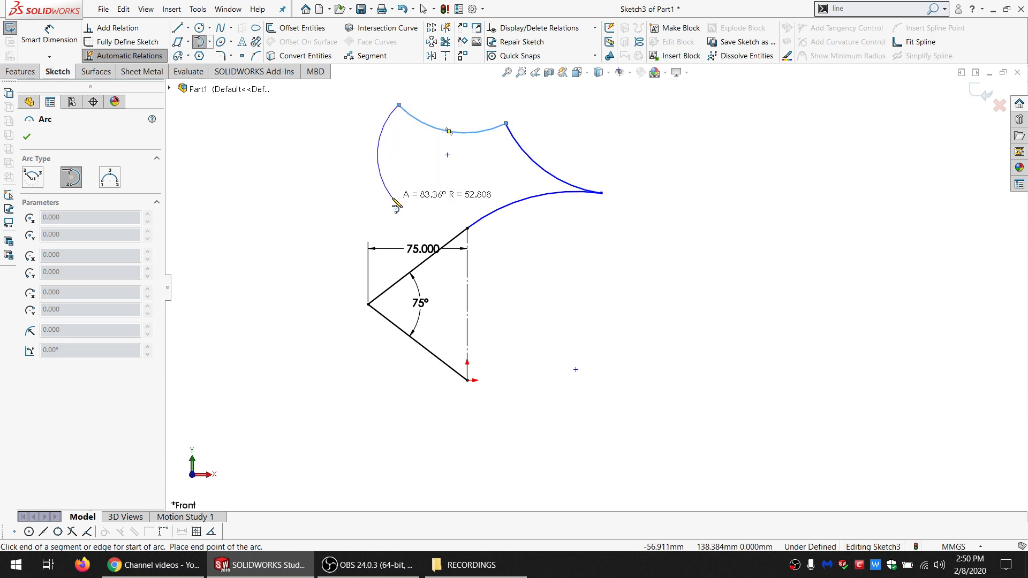
key("Escape")
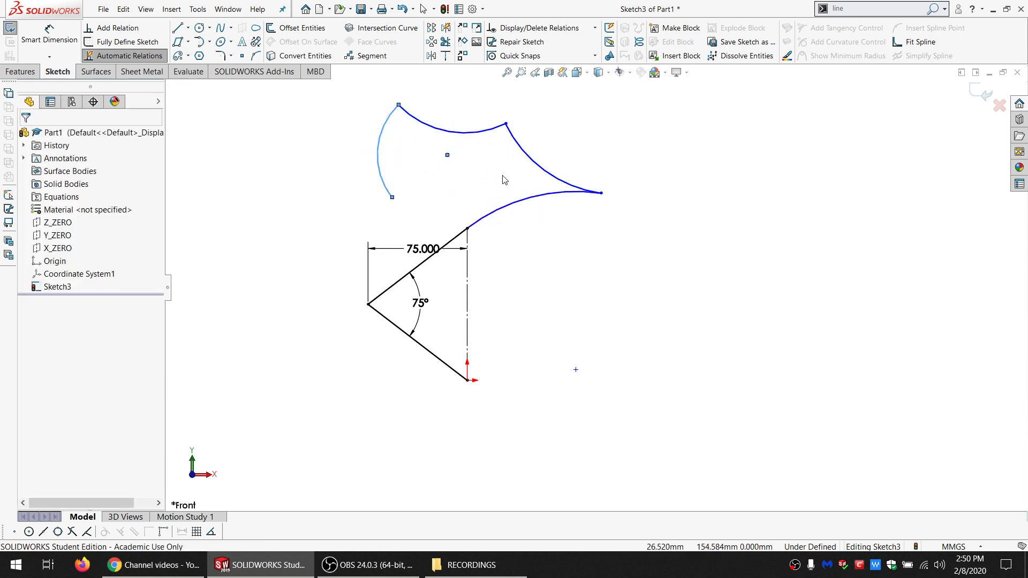
- Delete the whole chain of tangent arcs above the triangle
mouse_move(594, 225)
left_mouse_down()
mouse_move(544, 126)
mouse_move(507, 147)
mouse_move(411, 100)
mouse_move(351, 131)
mouse_move(379, 157)
left_mouse_up()
key("Delete")
key("Delete")
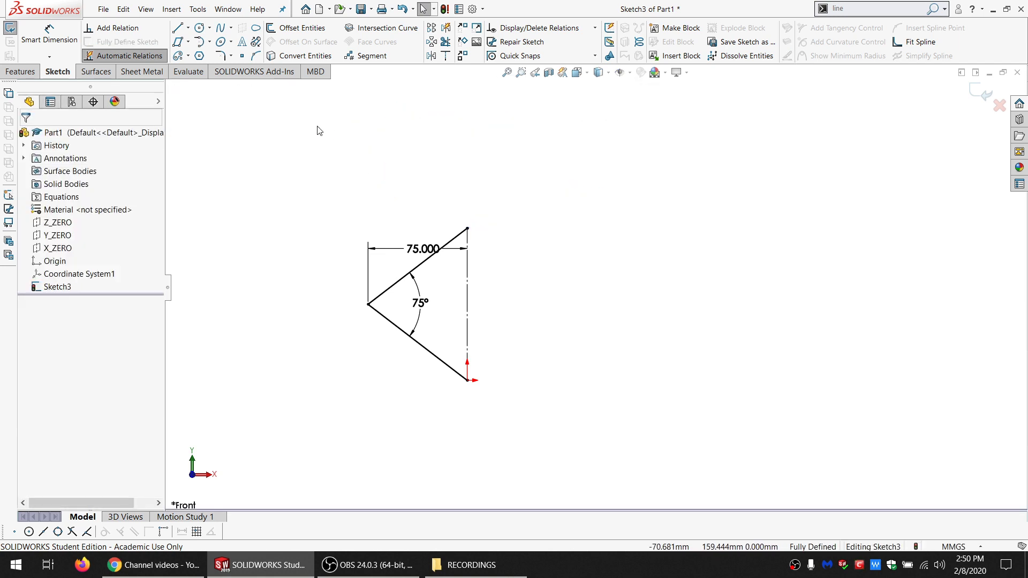
- Sketch a 3 Point Arc from the triangle's upper endpoint to the origin, bulging outward with a radius of about 68 mm
left_click(210, 43)
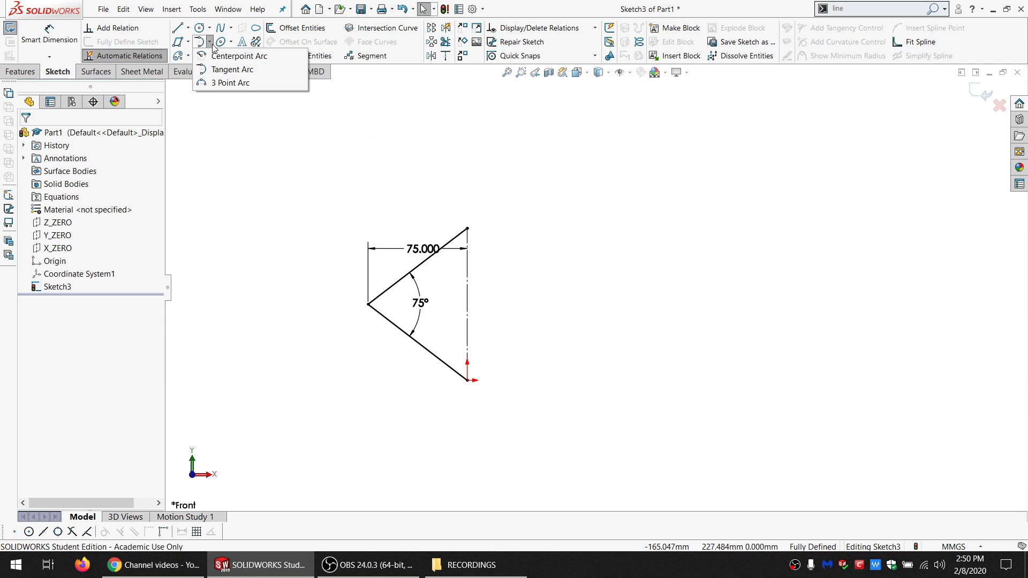
left_click(228, 84)
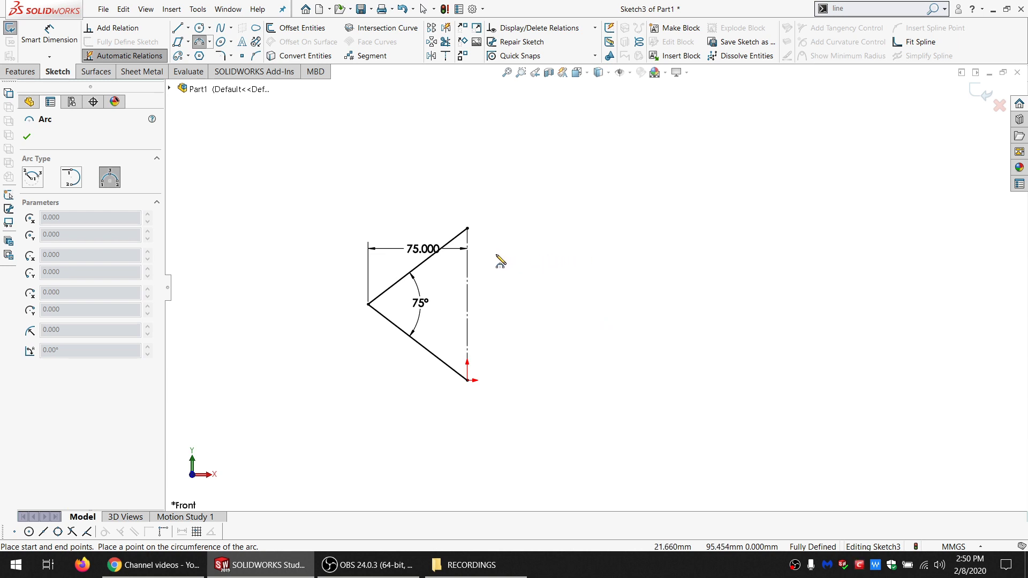
left_click(467, 229)
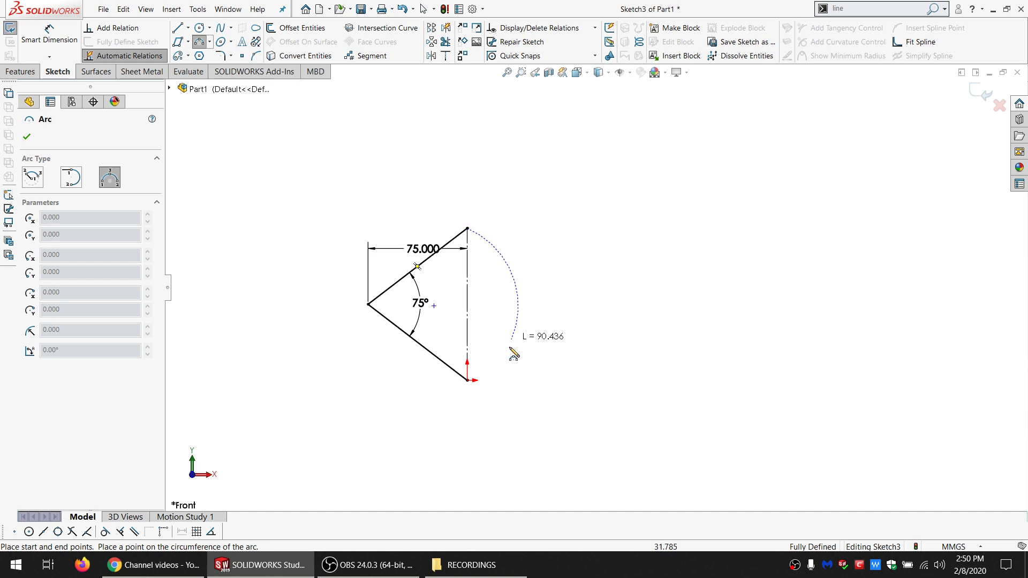
left_click(468, 380)
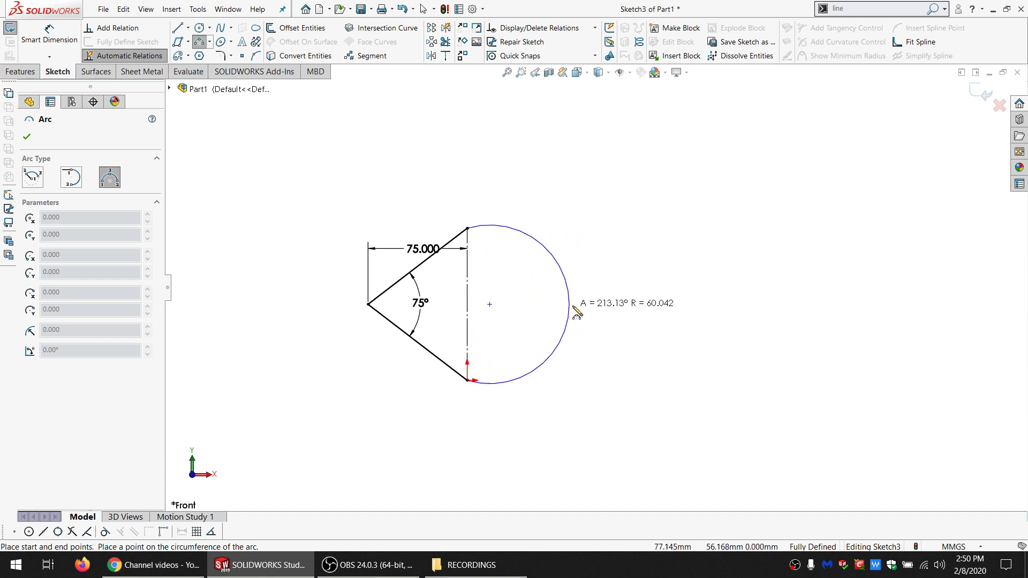
left_click(605, 309)
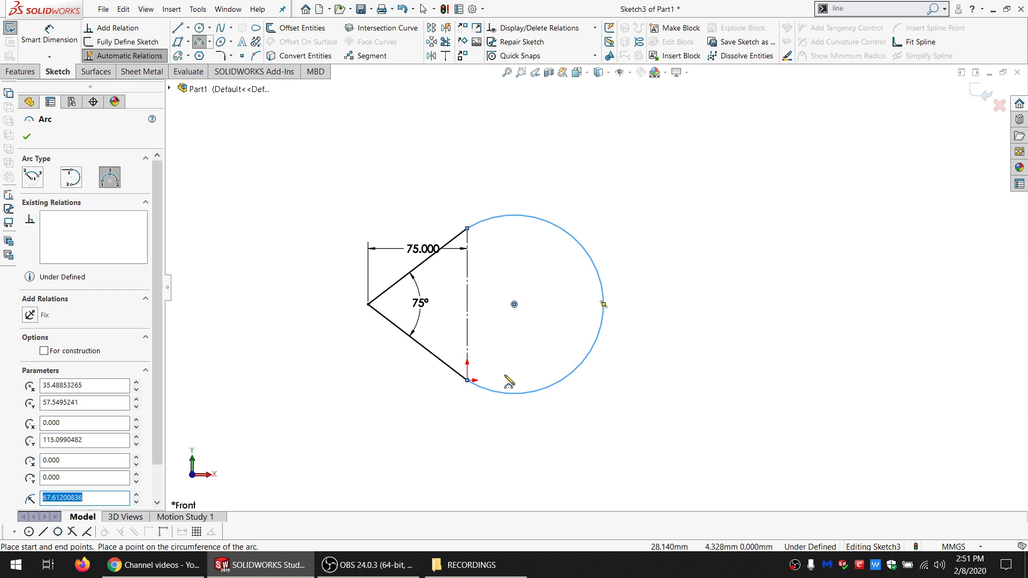
key("Escape")
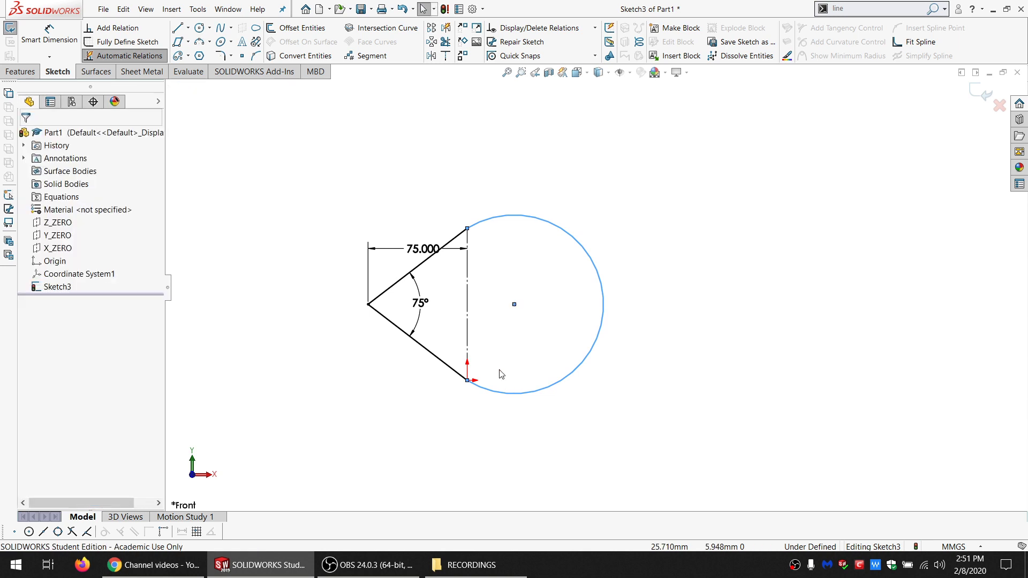
- Add a Tangent relation between the arc and the upper angled line
left_click(460, 236)
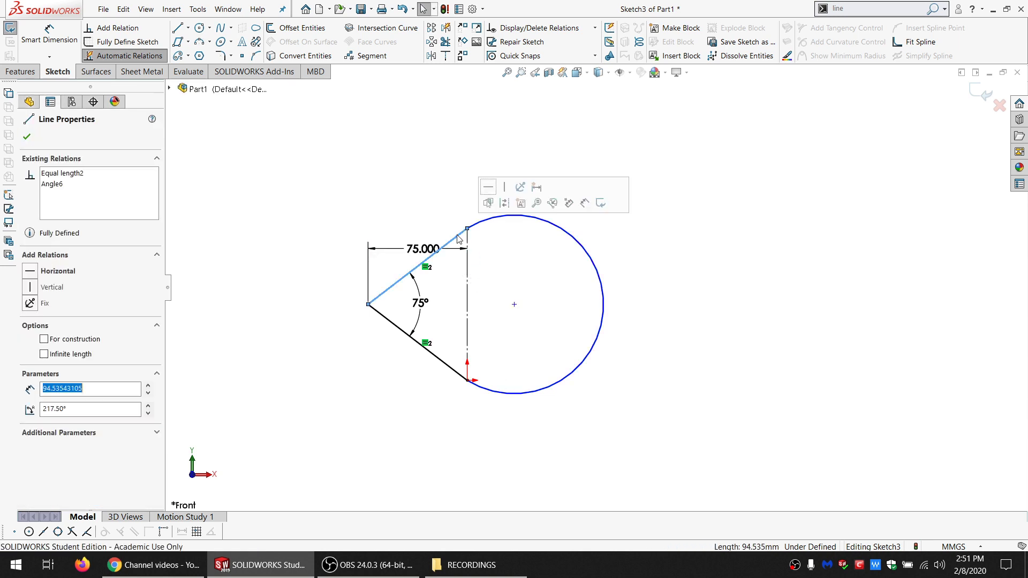
left_click(484, 226, "ctrl")
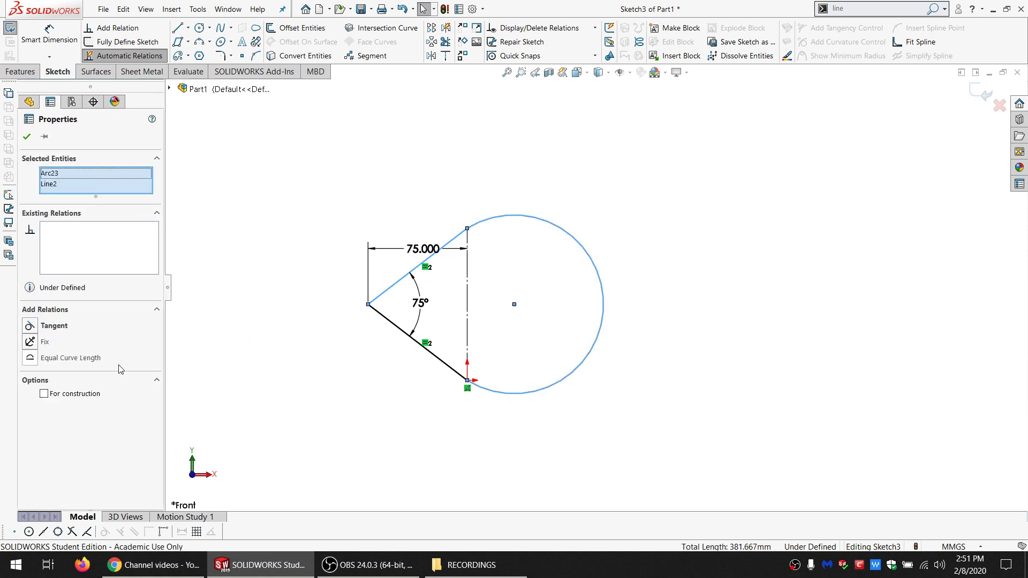
left_click(53, 326)
key("Escape")
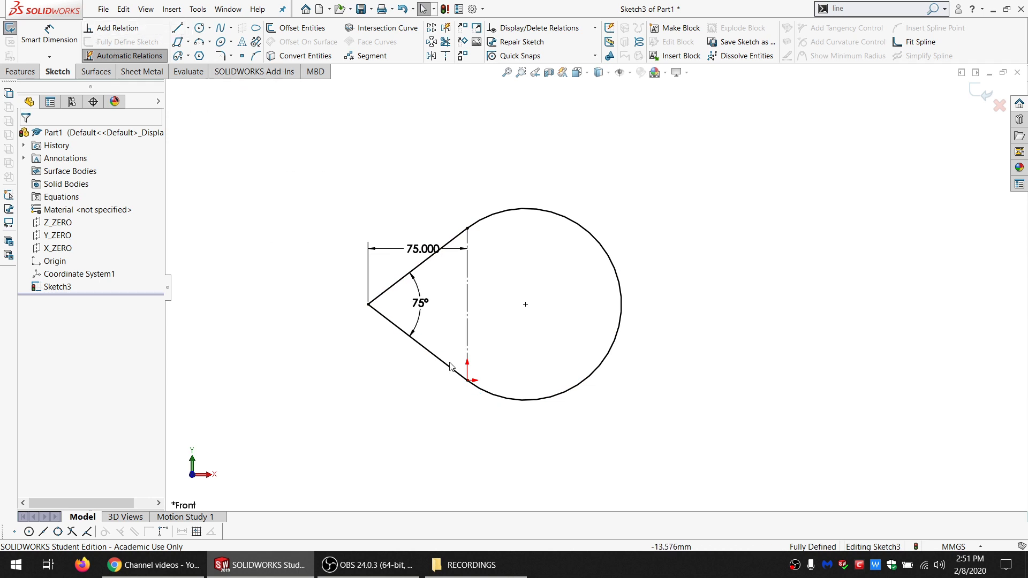
- Delete the 75° angle dimension and reposition the vertex where the two angled lines meet
left_click(421, 304)
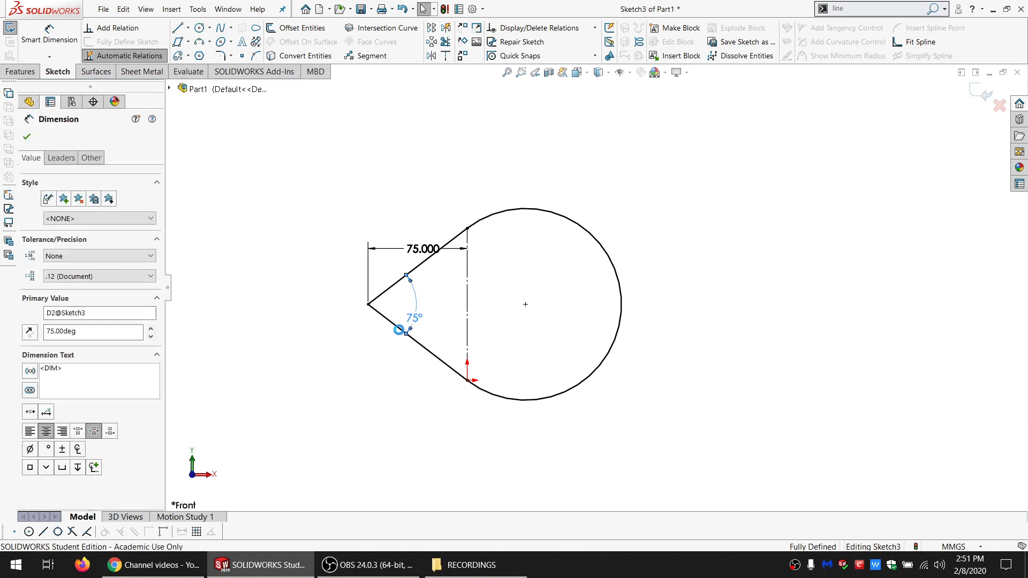
key("Delete")
mouse_move(366, 320)
left_mouse_down()
mouse_move(360, 347)
mouse_move(396, 306)
mouse_move(394, 291)
left_mouse_up()
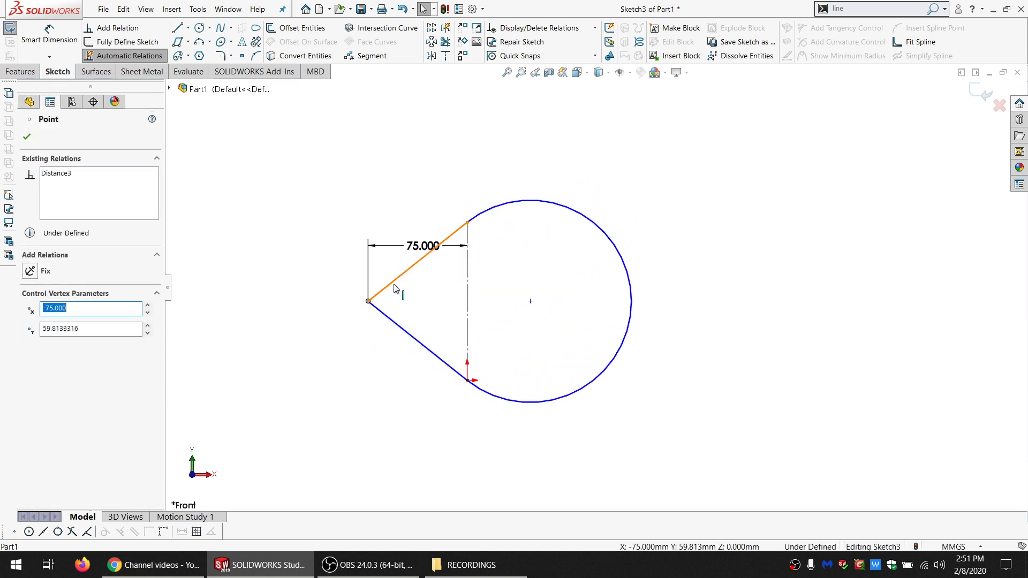
- Remove the Equal length relation from the upper angled line and move the shared vertex of the two lines downward
left_click(395, 281)
left_click(87, 186)
key("Delete")
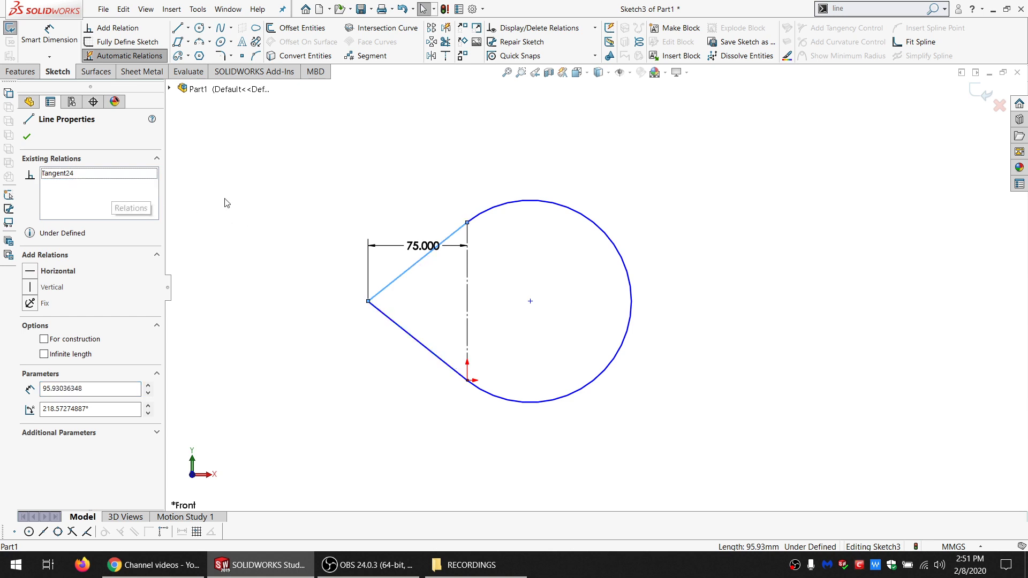
left_click(224, 200)
left_click_drag(368, 301, 368, 370)
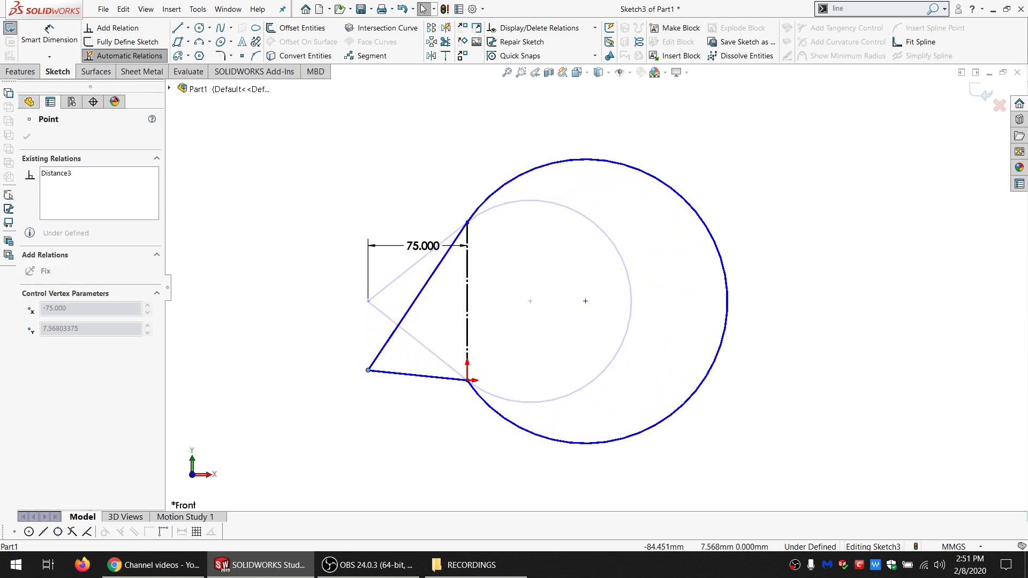
- Add a Tangent relation between the arc and the lower angled line
left_click(459, 380)
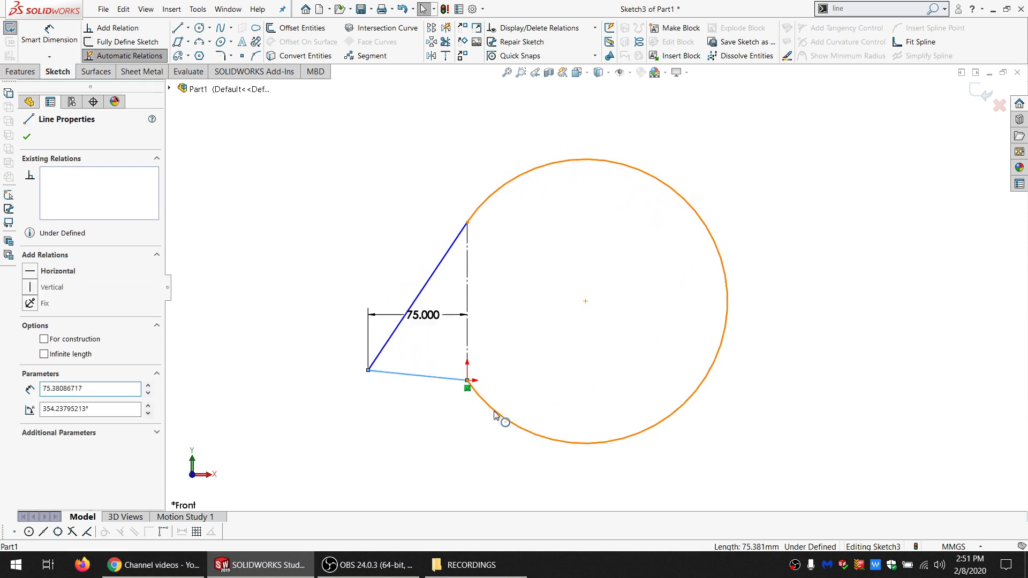
left_click(495, 416, "ctrl")
left_click(43, 330)
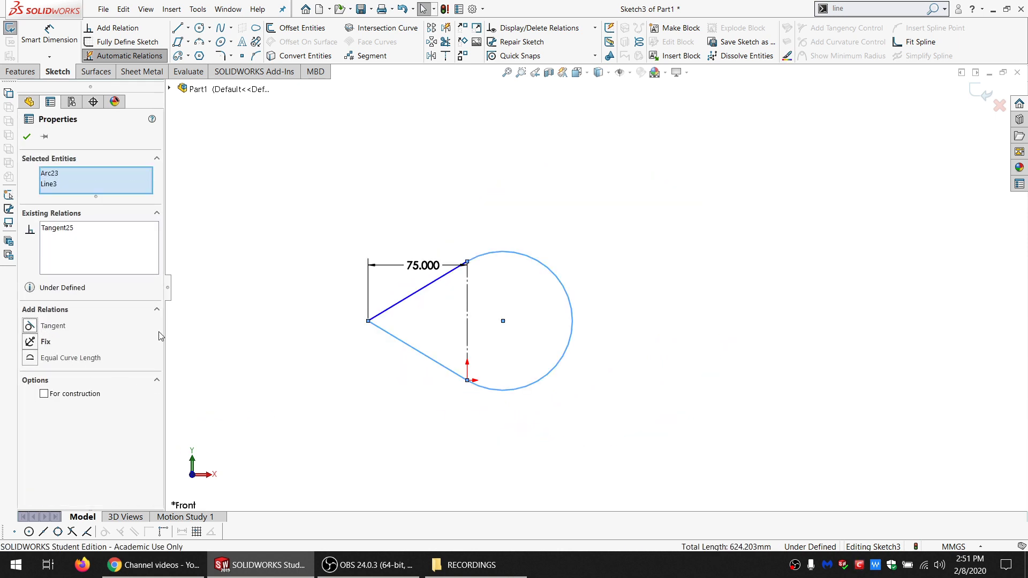
left_click(322, 396)
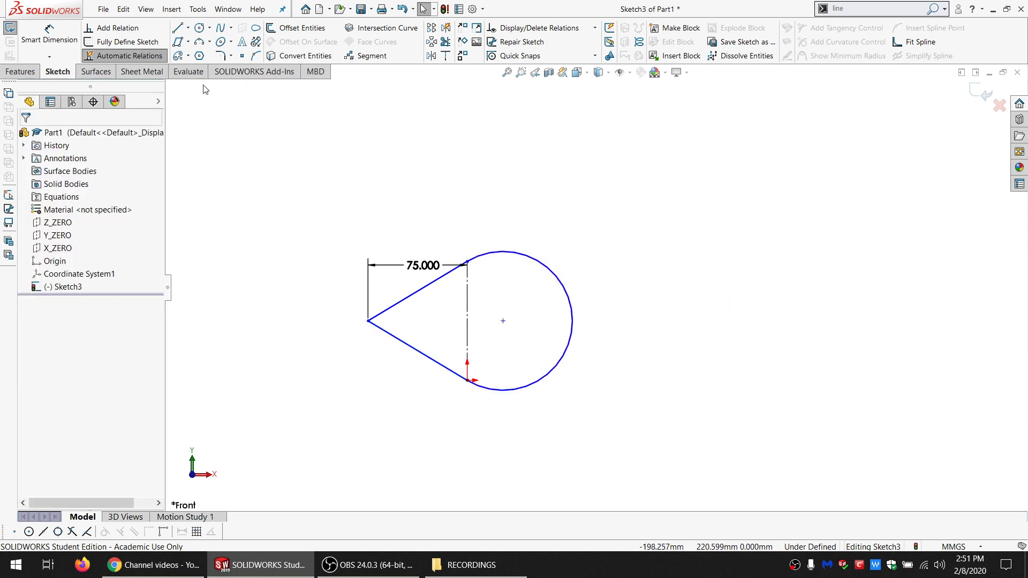
- Sketch a separate, nearly horizontal line above and to the right of the teardrop profile, and select the profile's arc
left_click_drag(561, 184, 734, 184)
key("Escape")
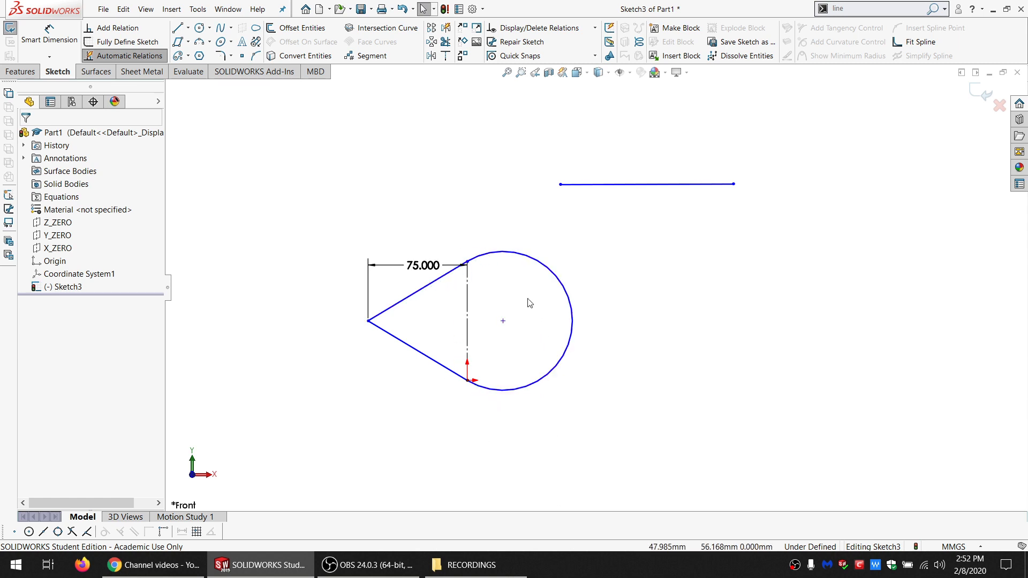
left_click(563, 284)
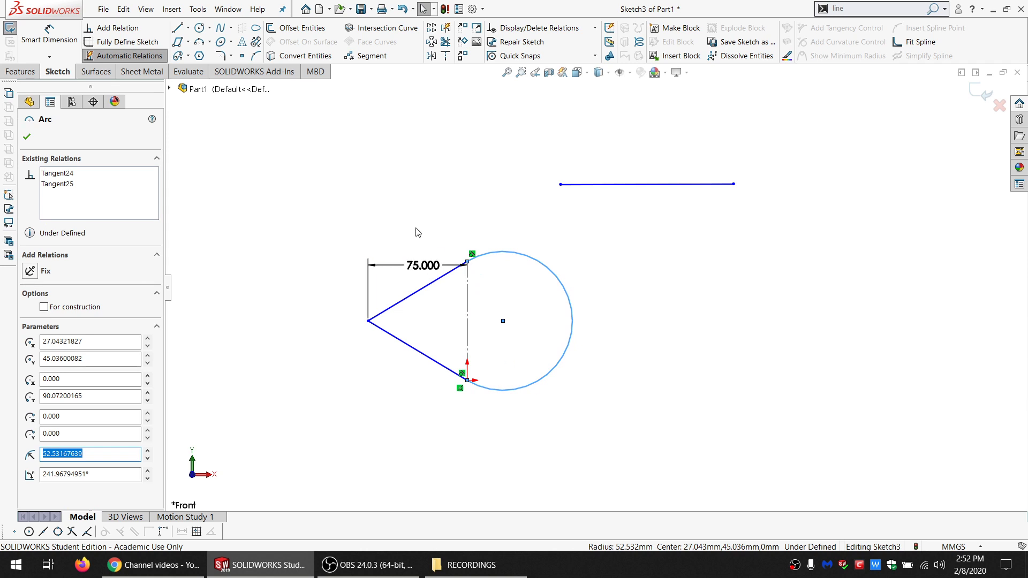
- Apply an equal curve length relation between the separate straight line and the teardrop profile's arc
left_click(425, 212)
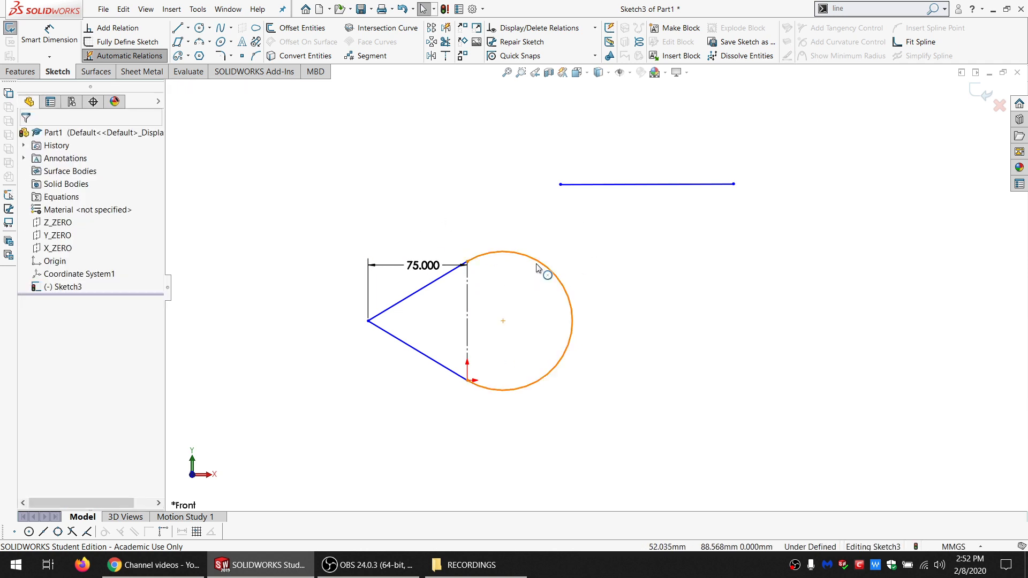
left_click(581, 187)
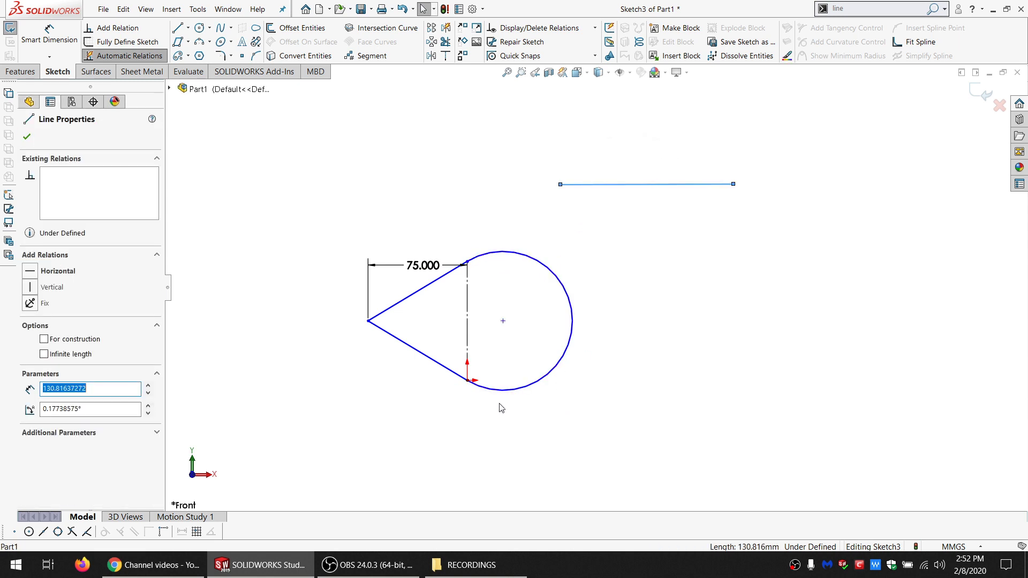
left_click(555, 276, "ctrl")
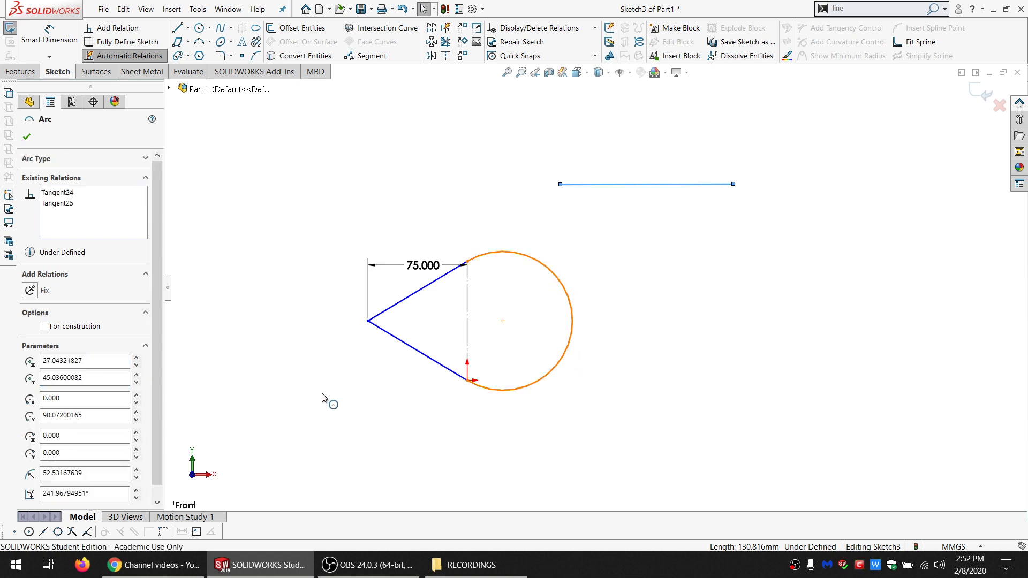
left_click(62, 358)
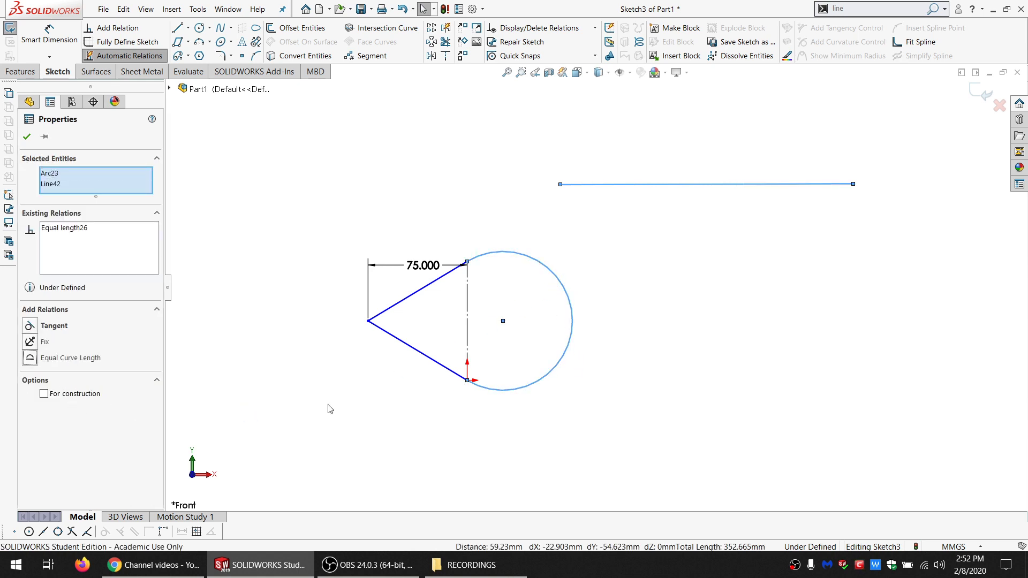
left_click(682, 302)
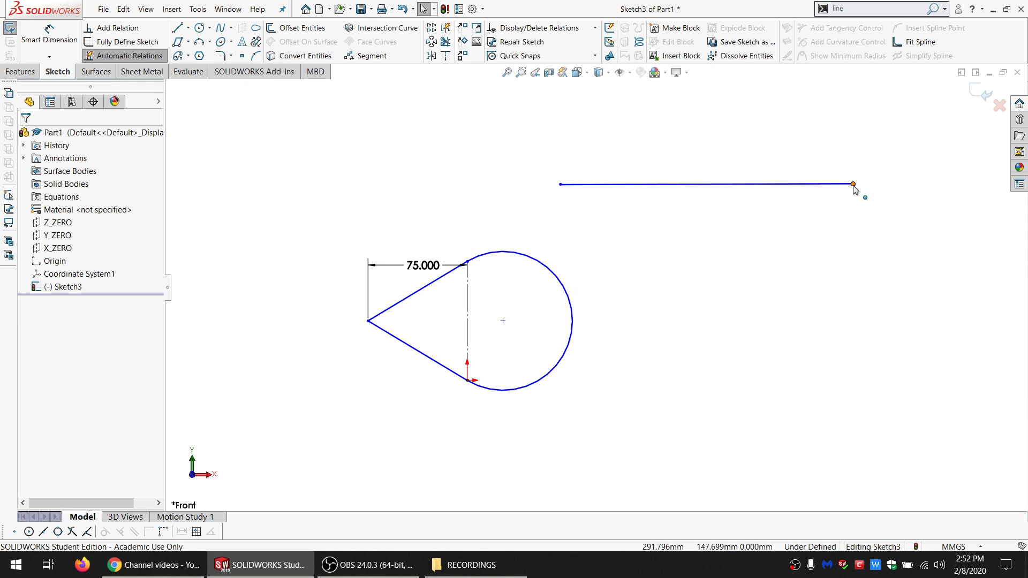
- Shift the separate line closer to the teardrop profile and fix its right endpoint
left_click_drag(854, 187, 791, 188)
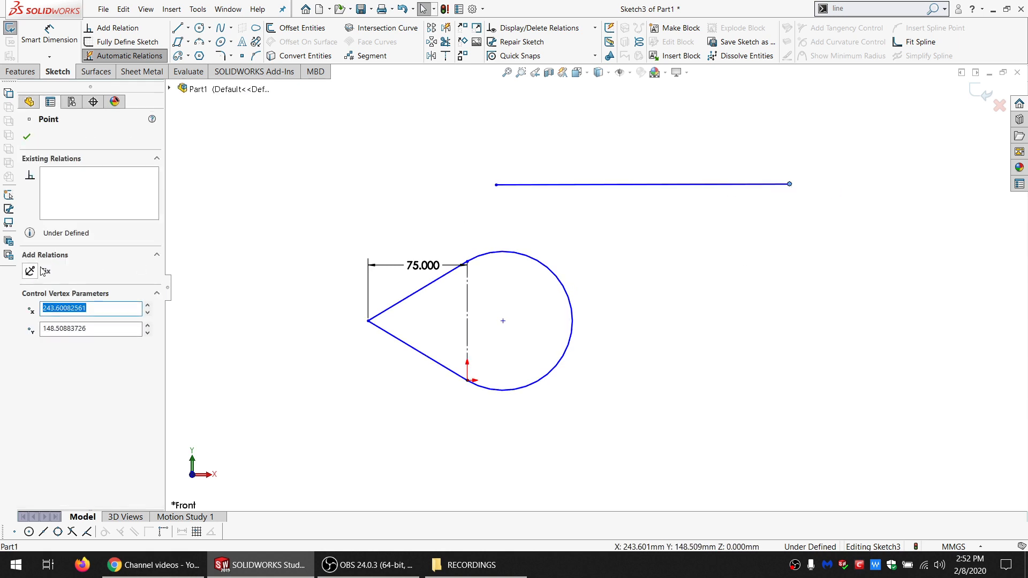
left_click(31, 271)
left_click(487, 199)
- Move the line's free endpoint toward the fixed one and shift the arc's centre to test the equal curve length relation
mouse_move(497, 186)
left_mouse_down()
mouse_move(634, 197)
mouse_move(507, 193)
mouse_move(554, 190)
left_mouse_up()
left_click_drag(495, 332, 532, 335)
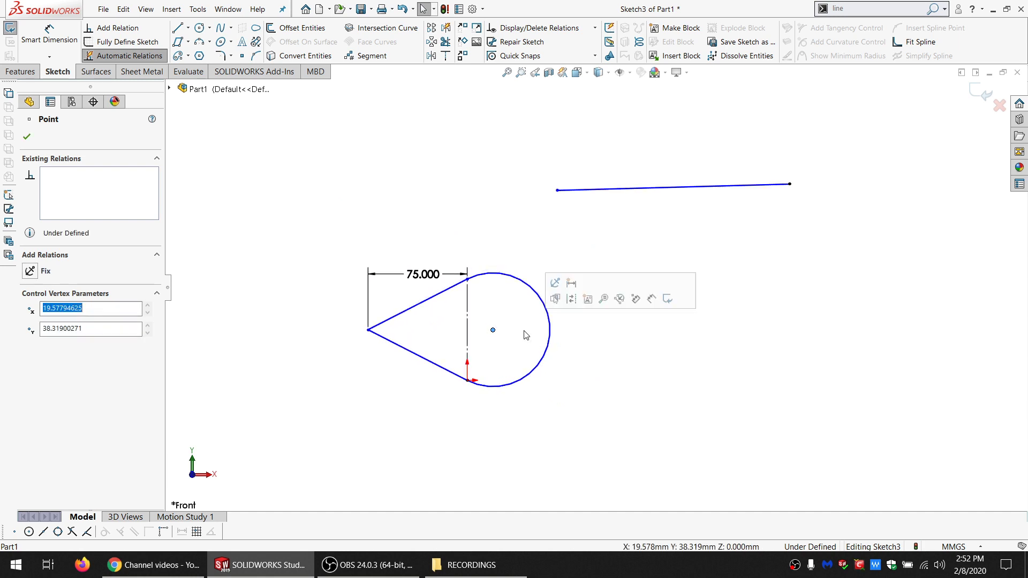
left_click(630, 351)
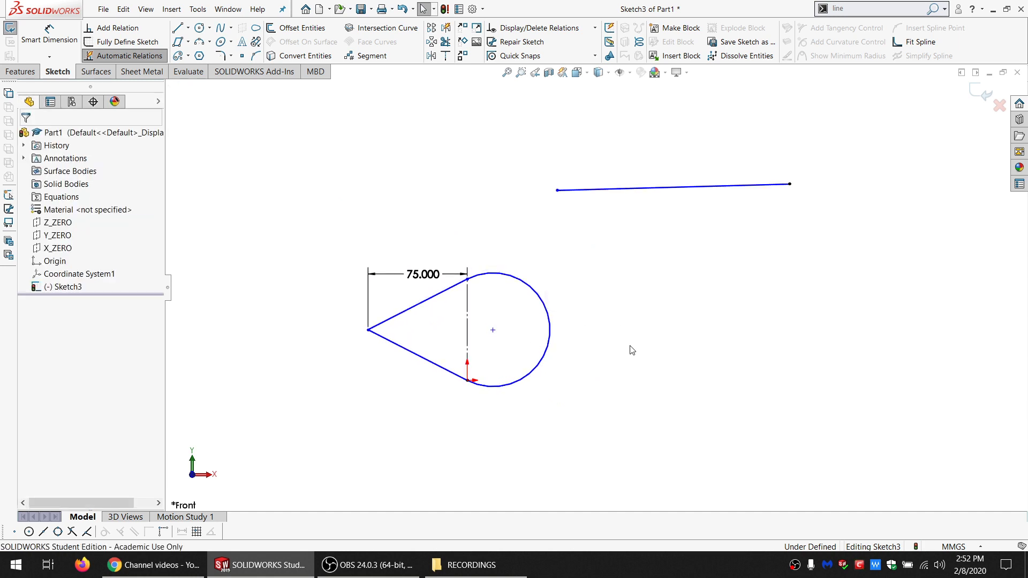
- Sketch an 8-sided polygon around an inscribed circle about 153 mm in diameter, up and left of the teardrop profile
left_click(200, 56)
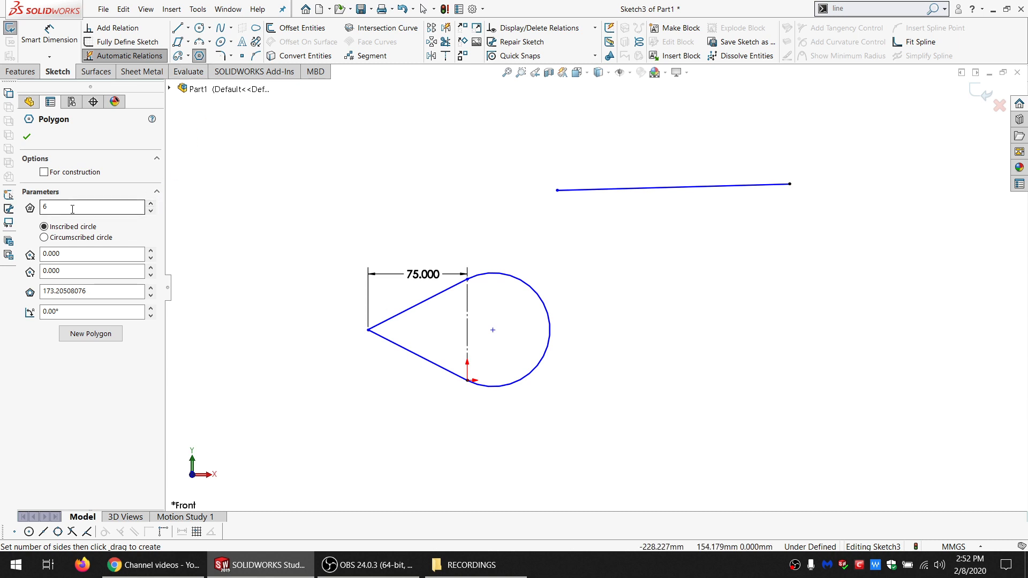
left_click(54, 211)
type("3")
key("Return")
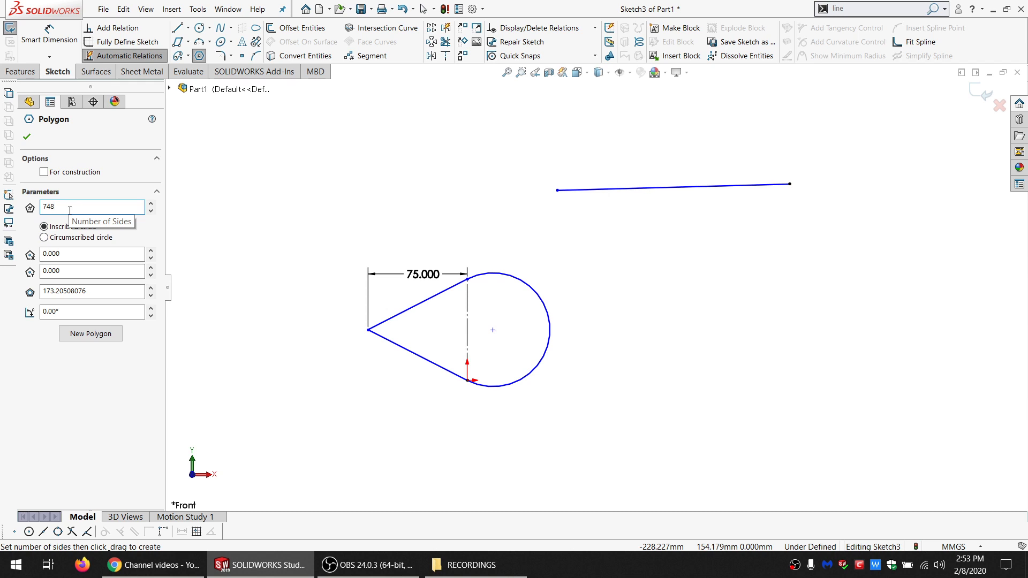
type("8")
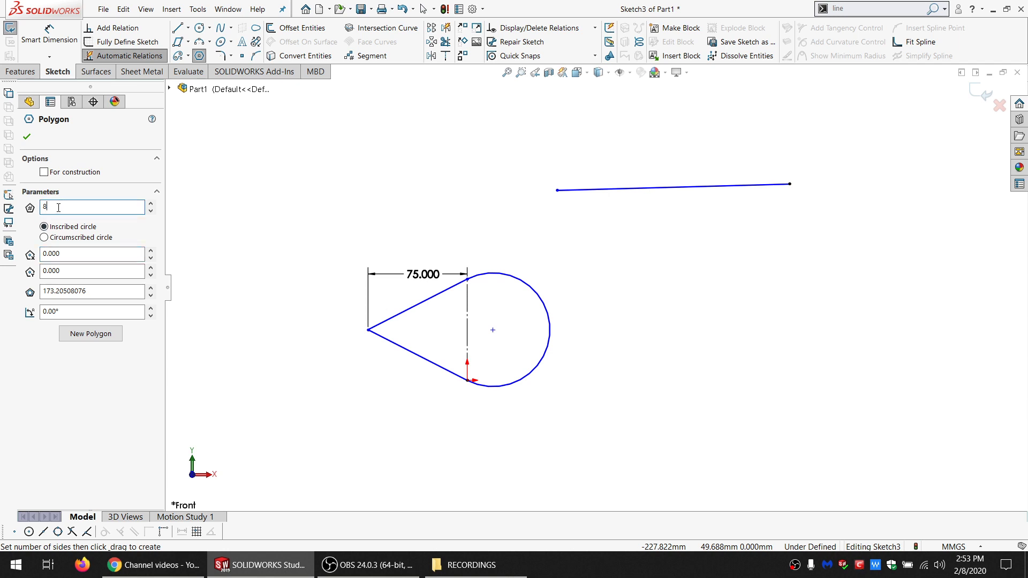
left_click(245, 170)
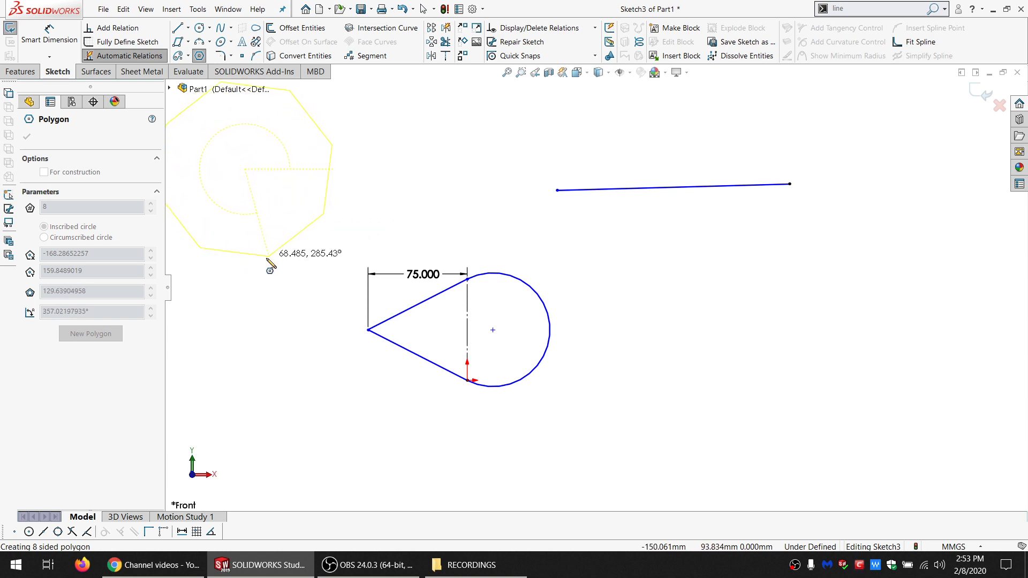
left_click(247, 279)
scroll(284, 228, "up", 2)
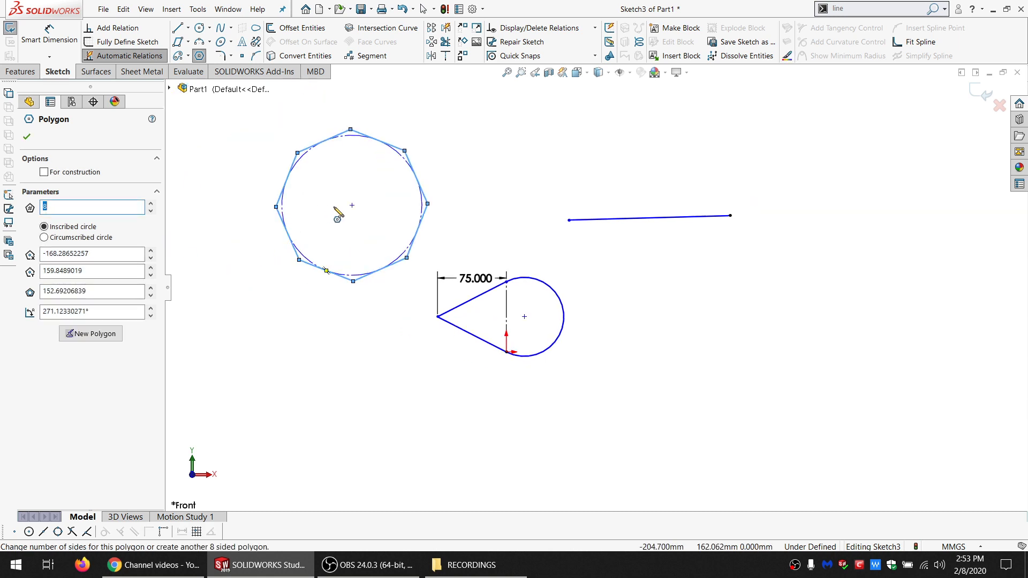
scroll(340, 208, "down", 2)
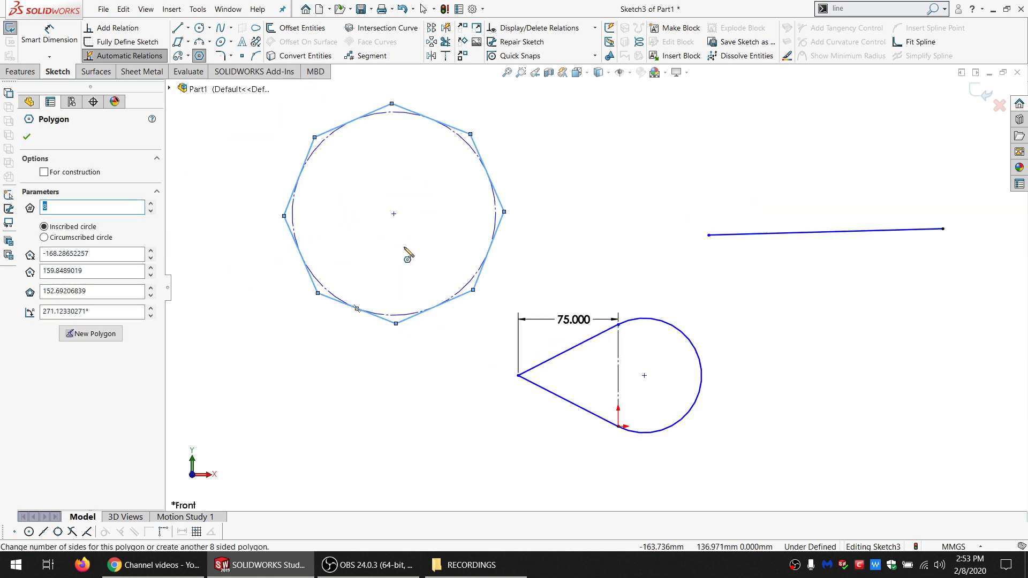
key("Escape")
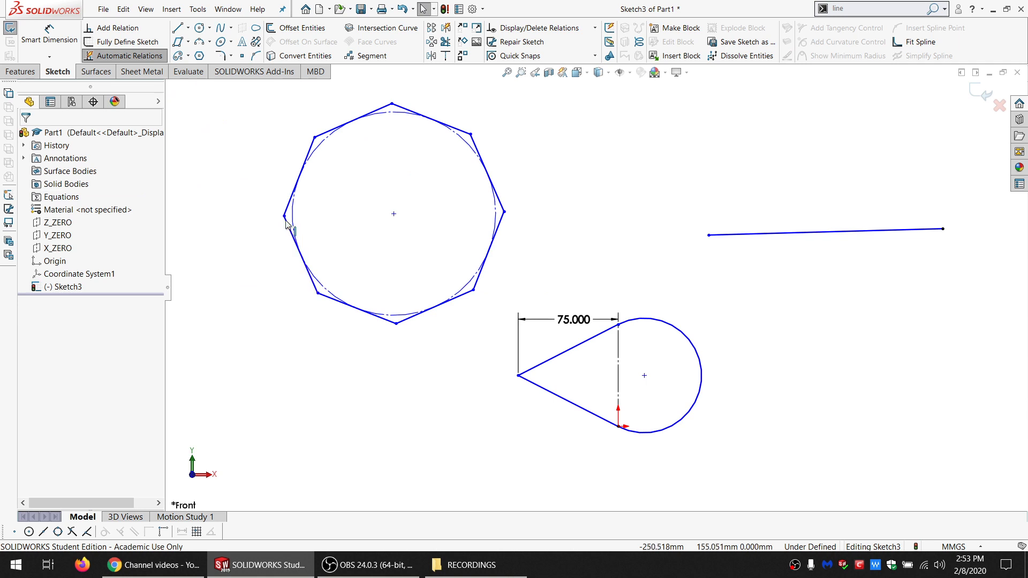
- Draw a line between the octagon's left and right vertices and make it horizontal
left_click(178, 27)
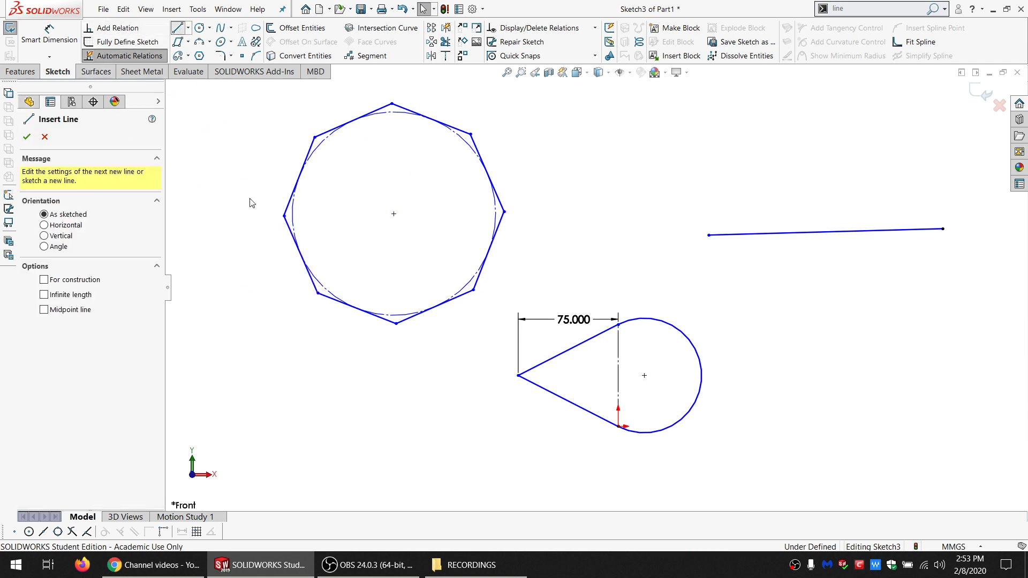
left_click(284, 216)
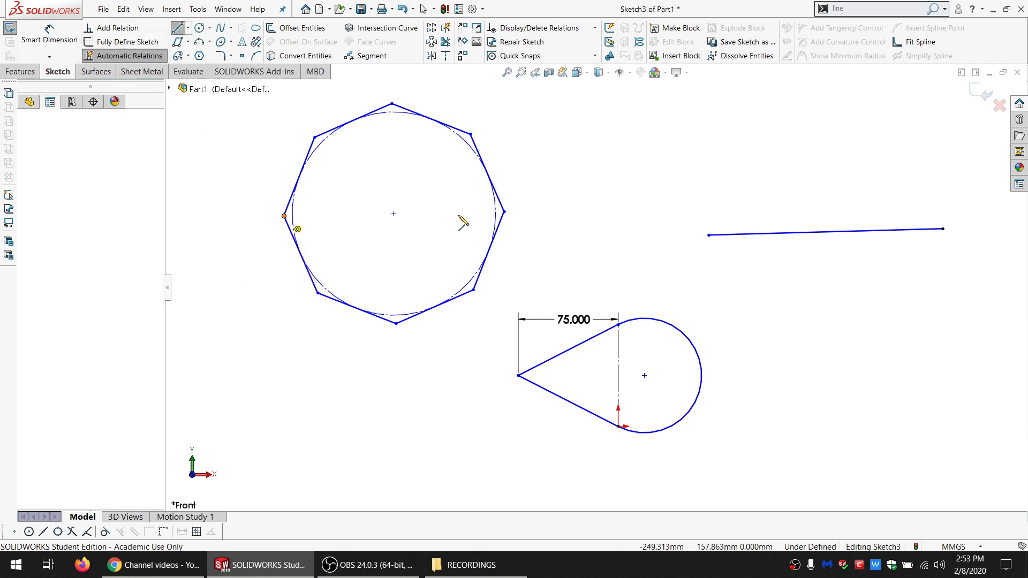
left_click(504, 212)
key("Escape")
left_click(425, 214)
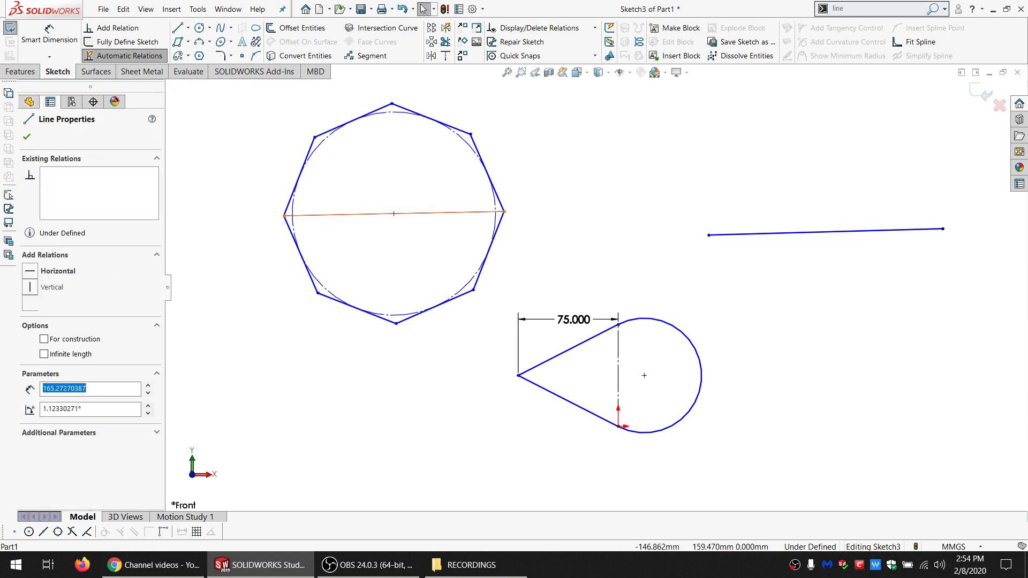
left_click(52, 272)
left_click(263, 253)
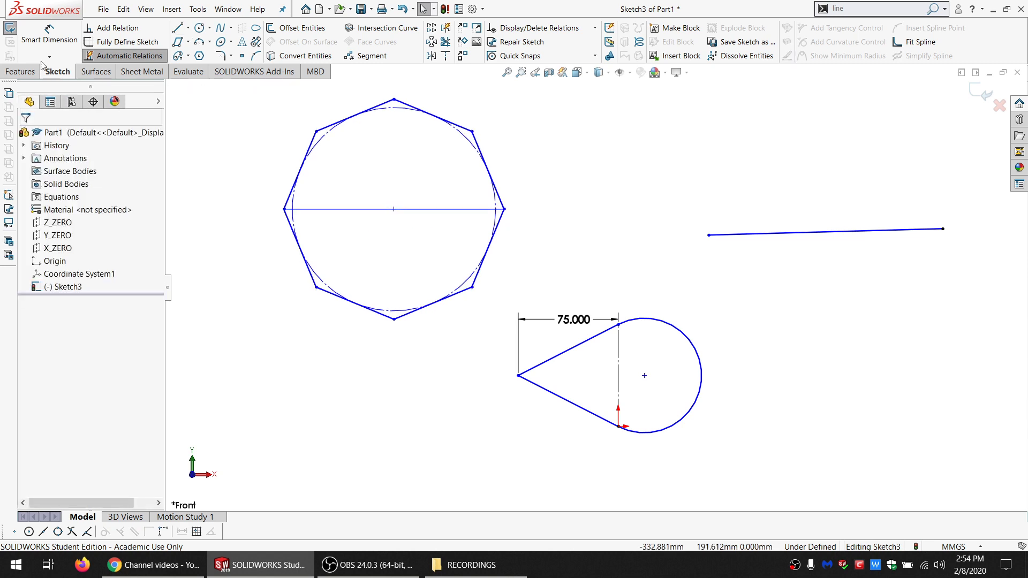
- Dimension the inscribed construction circle of the octagon with a diameter of 150 mm
left_click(49, 38)
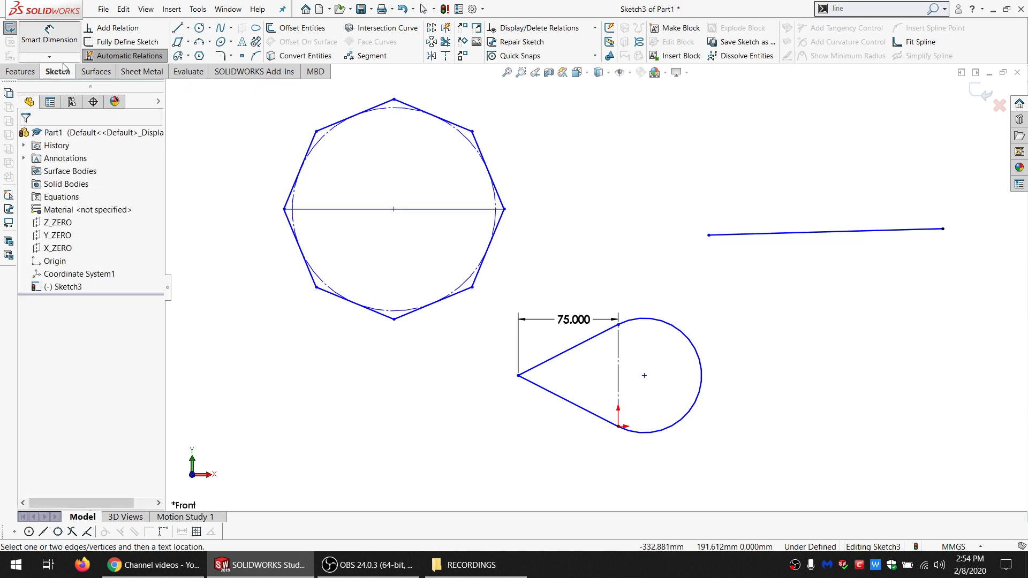
left_click(294, 221)
left_click(218, 212)
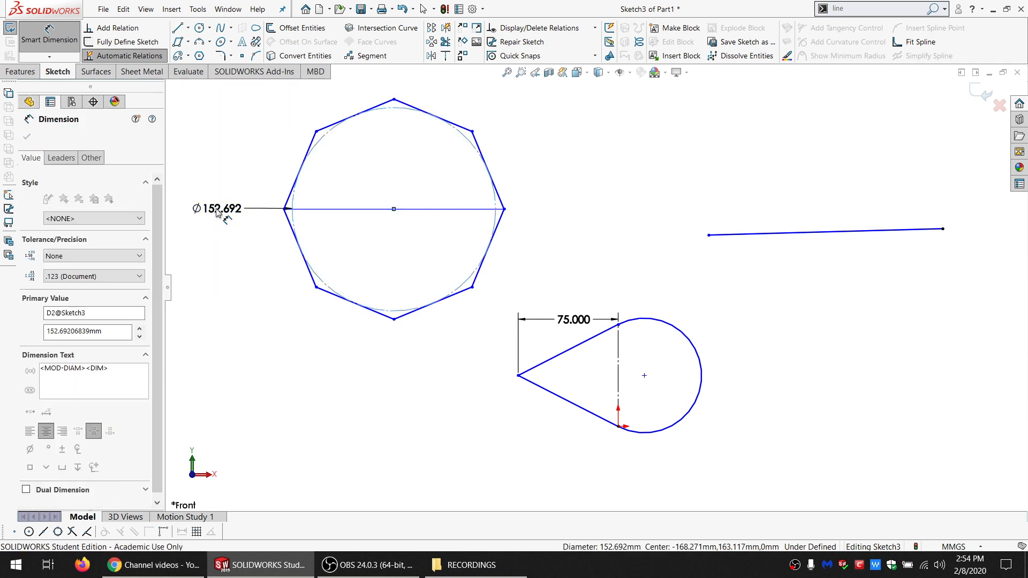
type("150")
key("Return")
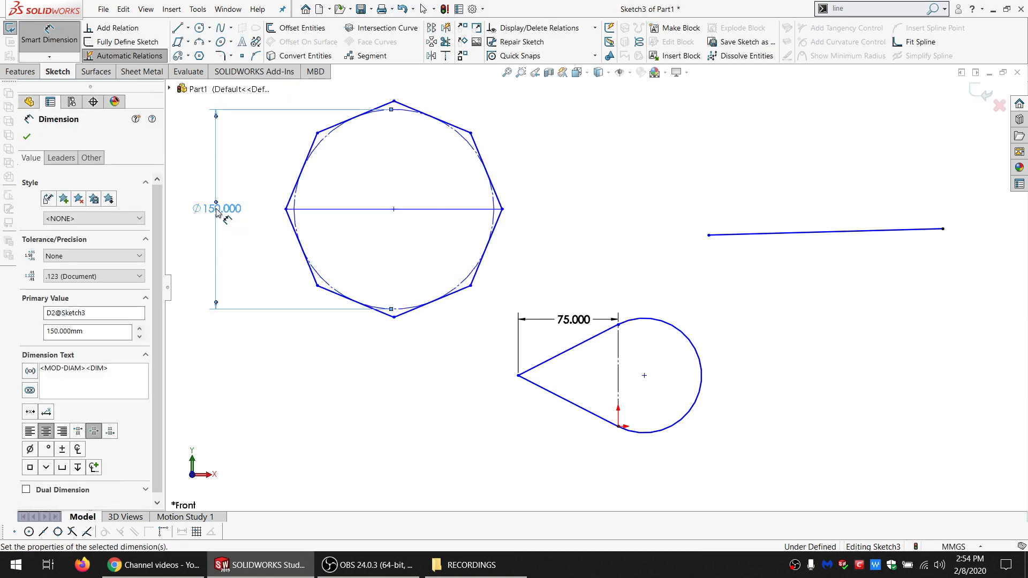
key("Escape")
key("Escape")
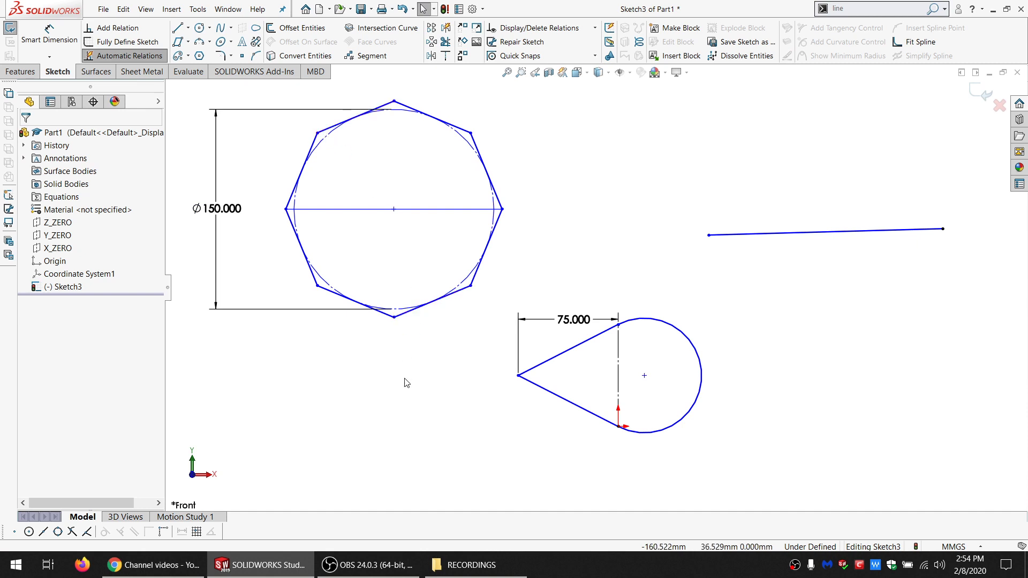
- Sketch a second 8-sided polygon below the first, using the circumscribed circle option with a diameter of about 136 mm
left_click(199, 55)
left_click(61, 237)
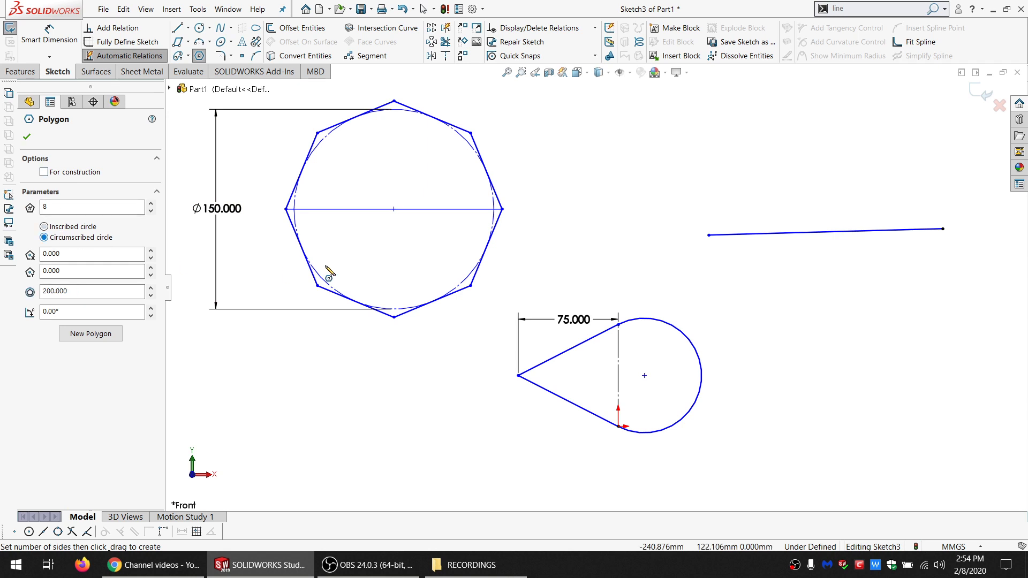
scroll(374, 275, "up", 1)
left_click(349, 417)
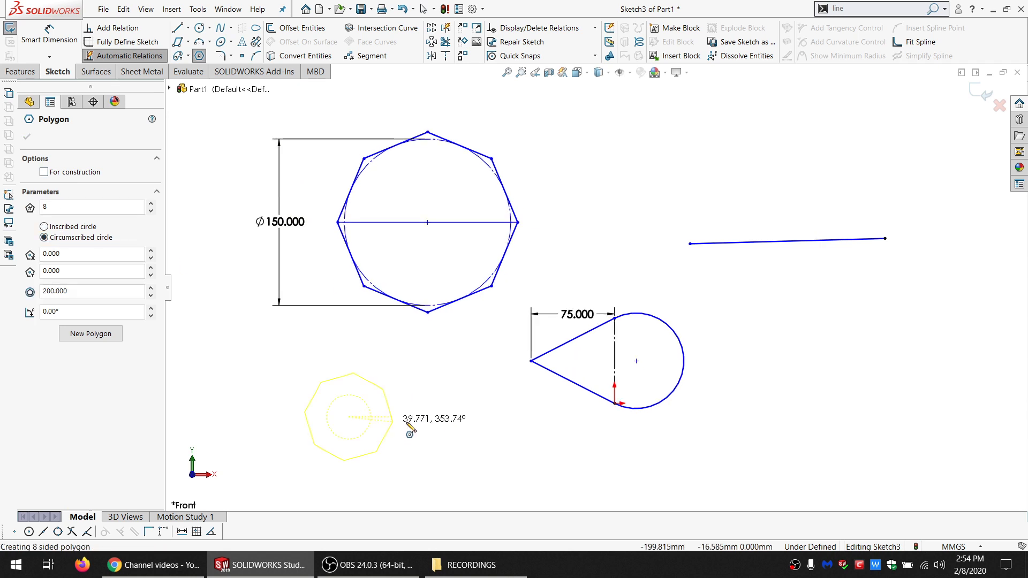
left_click(426, 423)
key("Escape")
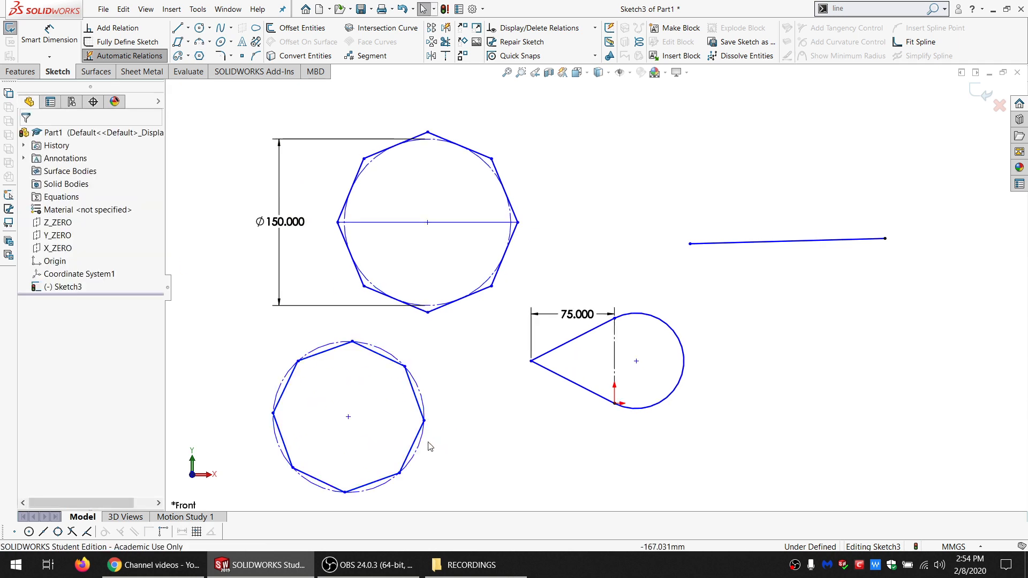
- Dimension the circumscribed construction circle of the lower octagon with a diameter of 150 mm
left_click(421, 392)
left_click(38, 34)
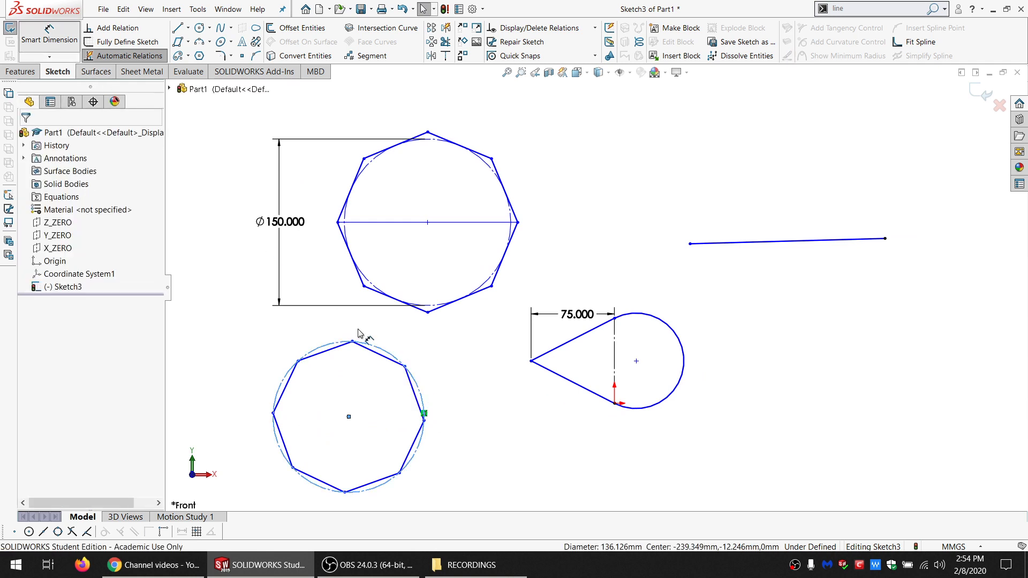
left_click(324, 351)
left_click(237, 348)
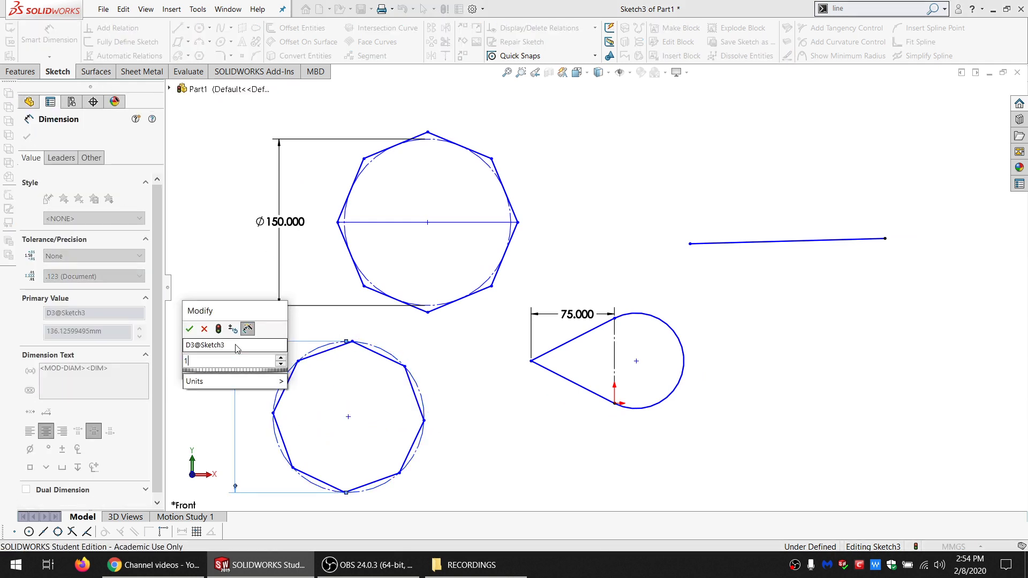
type("150")
key("Return")
key("Escape")
- Compare how the lower octagon's vertices and the upper octagon's edges meet their construction circles
scroll(370, 402, "up", 2)
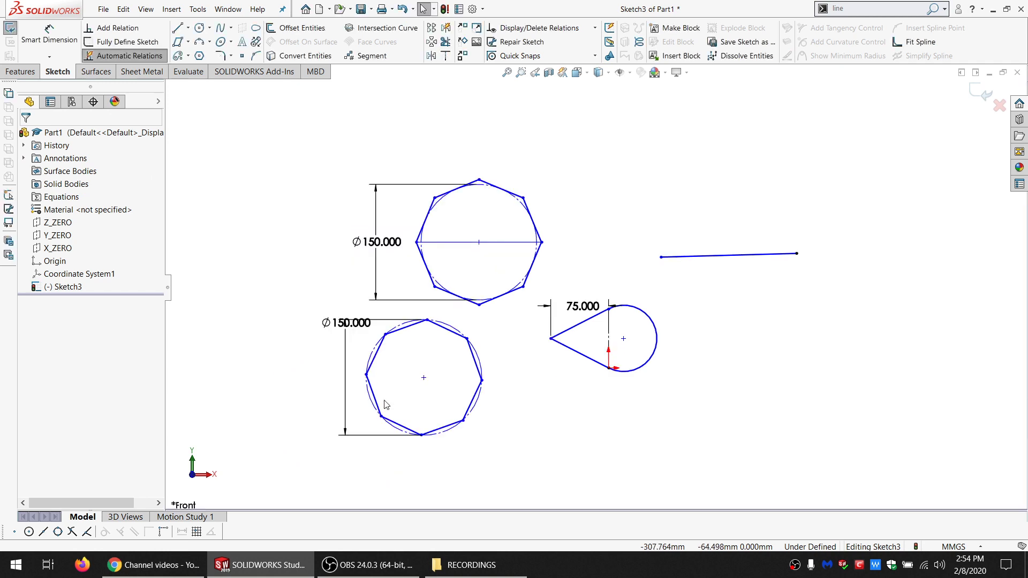
scroll(385, 407, "down", 3)
scroll(491, 366, "down", 2)
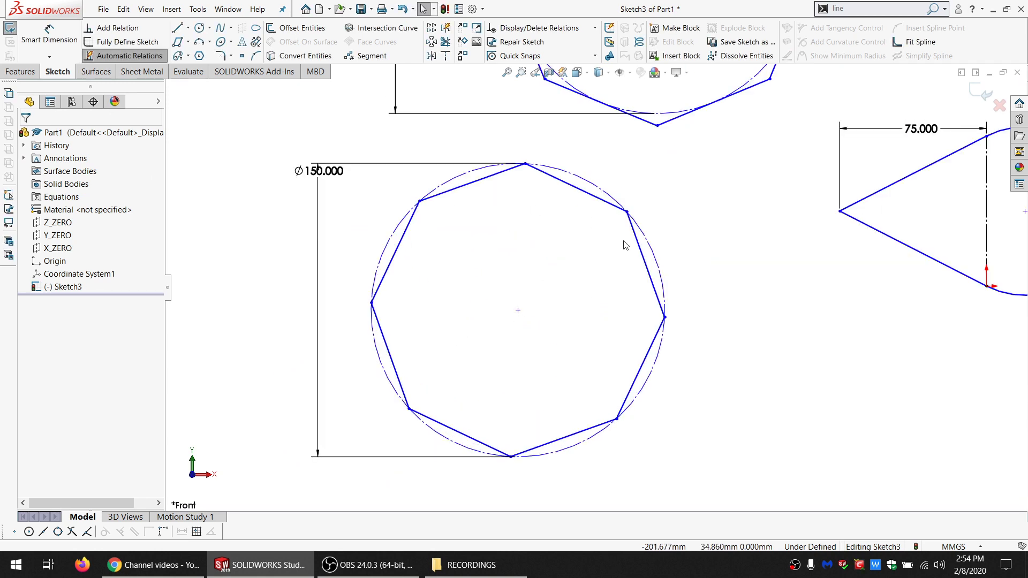
left_click(421, 202)
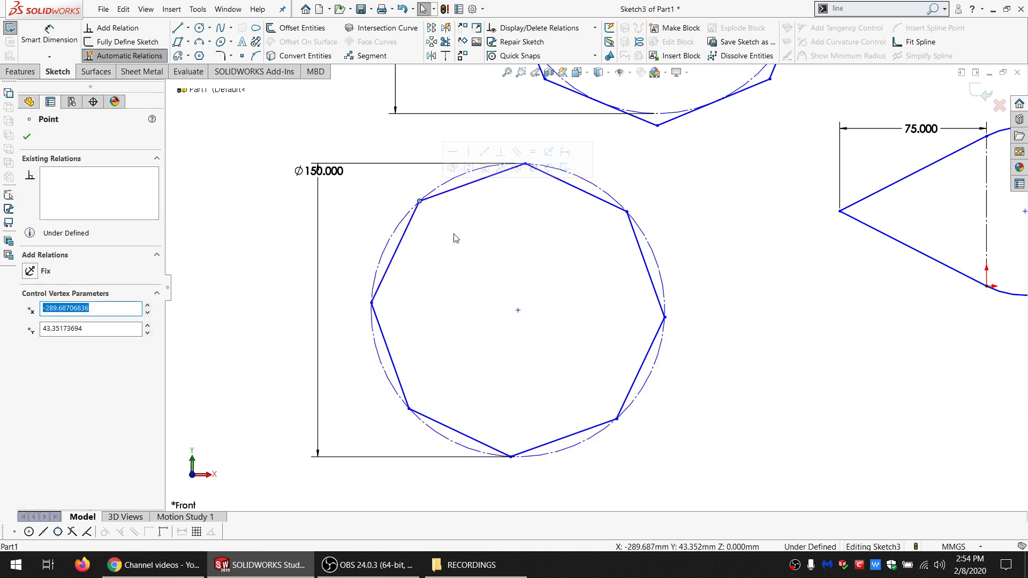
scroll(453, 234, "up", 7)
scroll(871, 246, "down", 2)
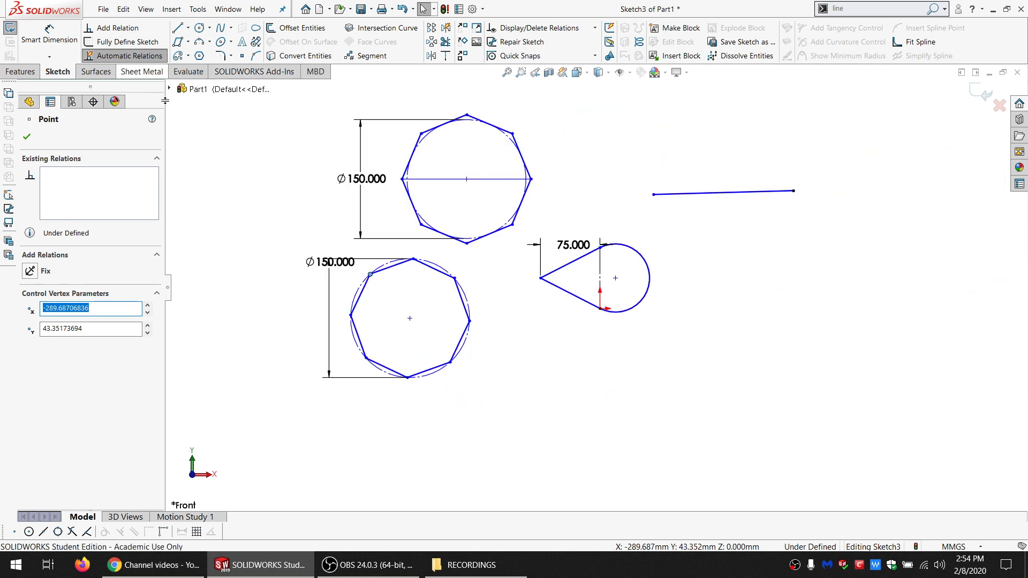
left_click(258, 147)
scroll(590, 225, "down", 1)
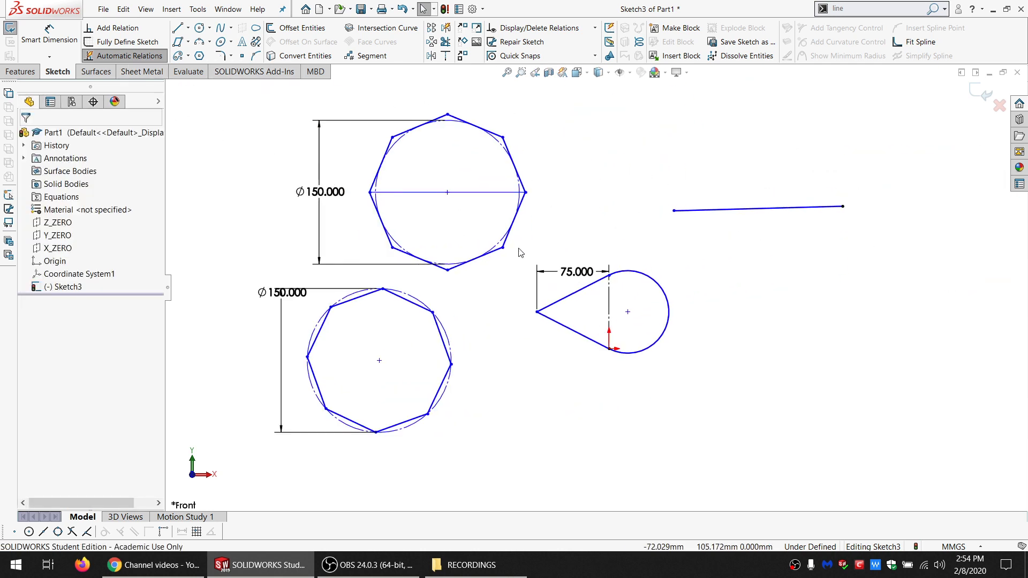
left_click(375, 181)
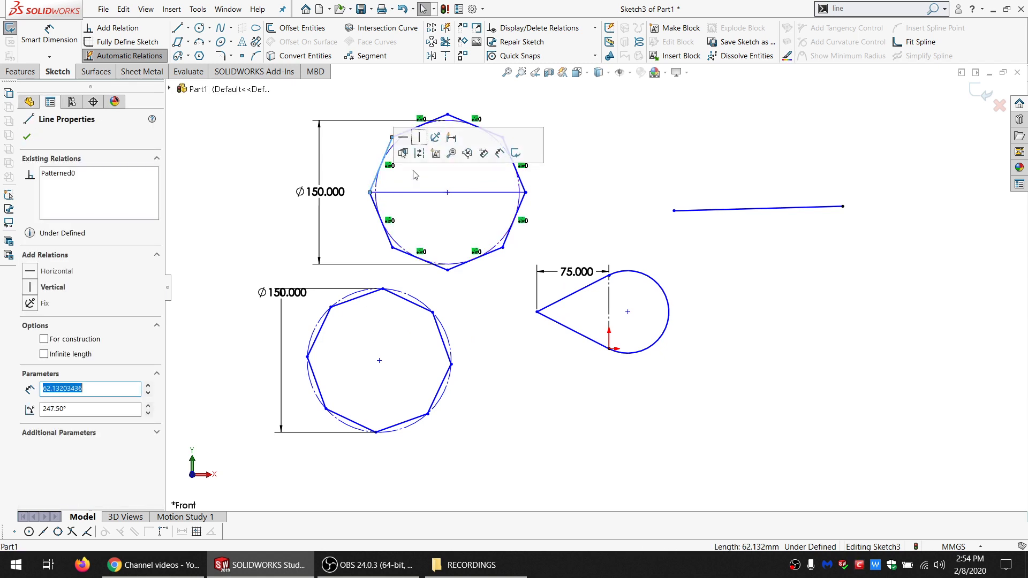
left_click(563, 200)
scroll(589, 309, "up", 2)
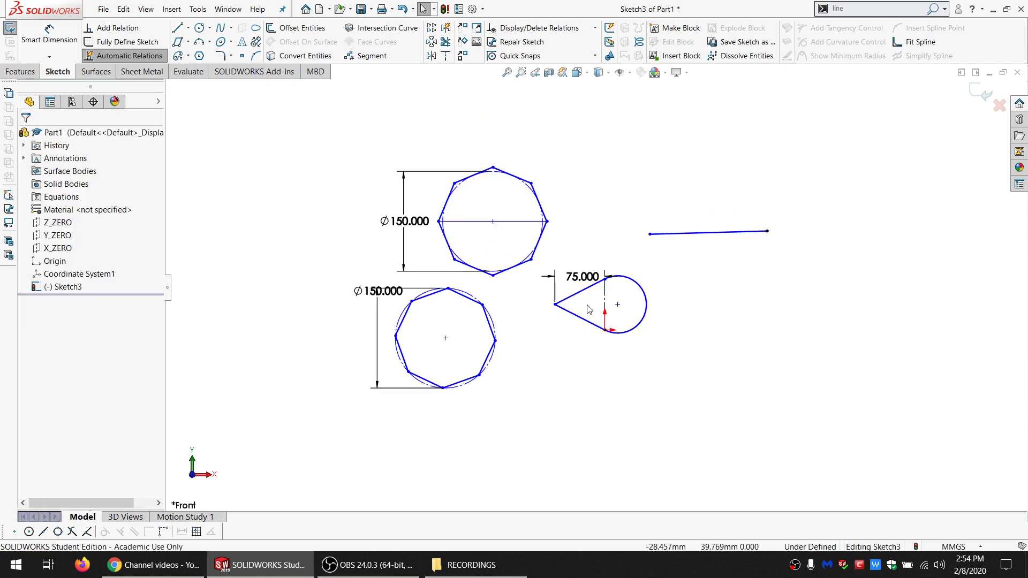
- Sketch a slightly tilted ellipse above the open line, with radii of about 181 mm and 49 mm
scroll(589, 309, "down", 2)
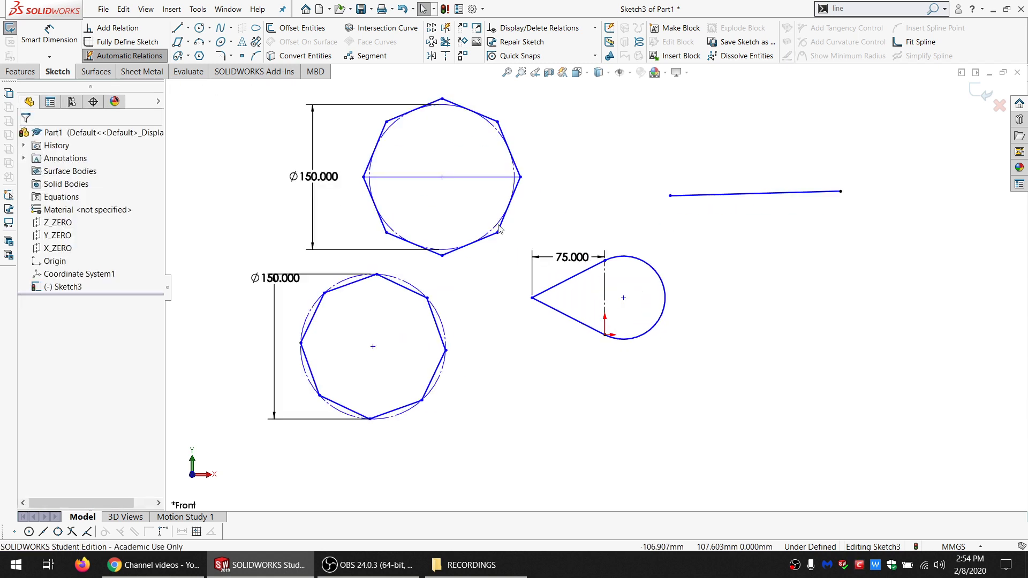
left_click(224, 43)
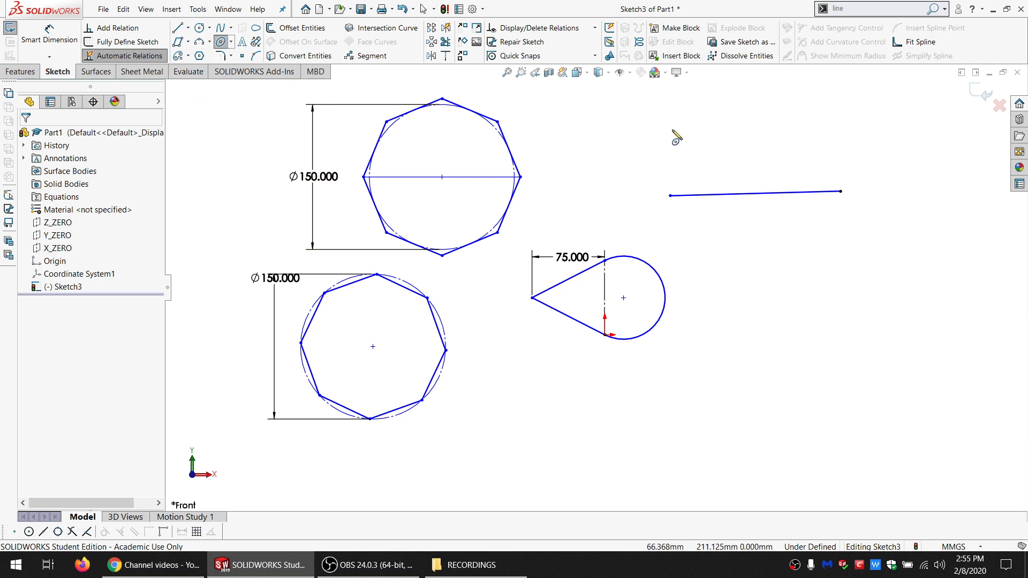
scroll(764, 186, "up", 3)
scroll(702, 195, "down", 1)
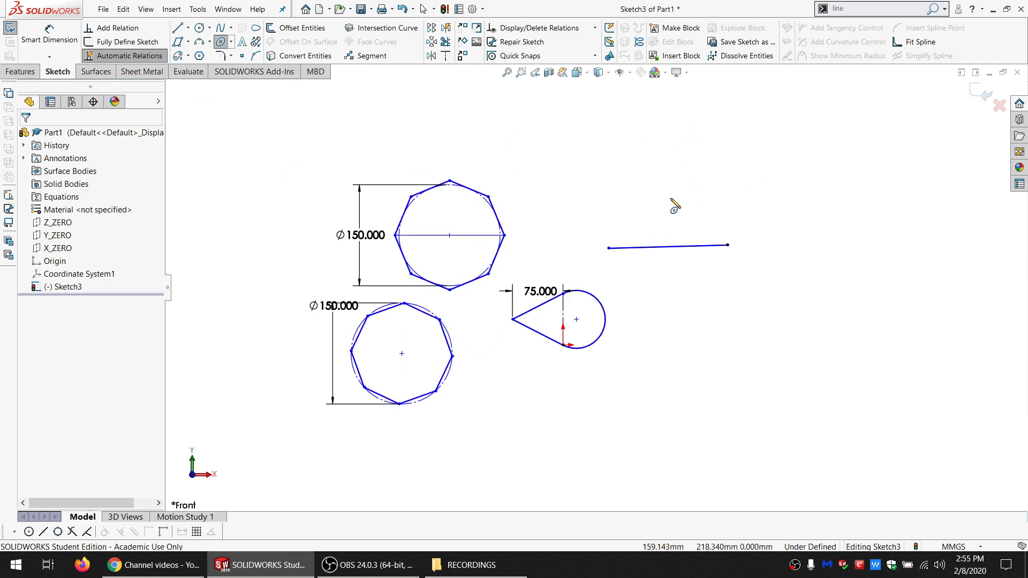
left_click(673, 159)
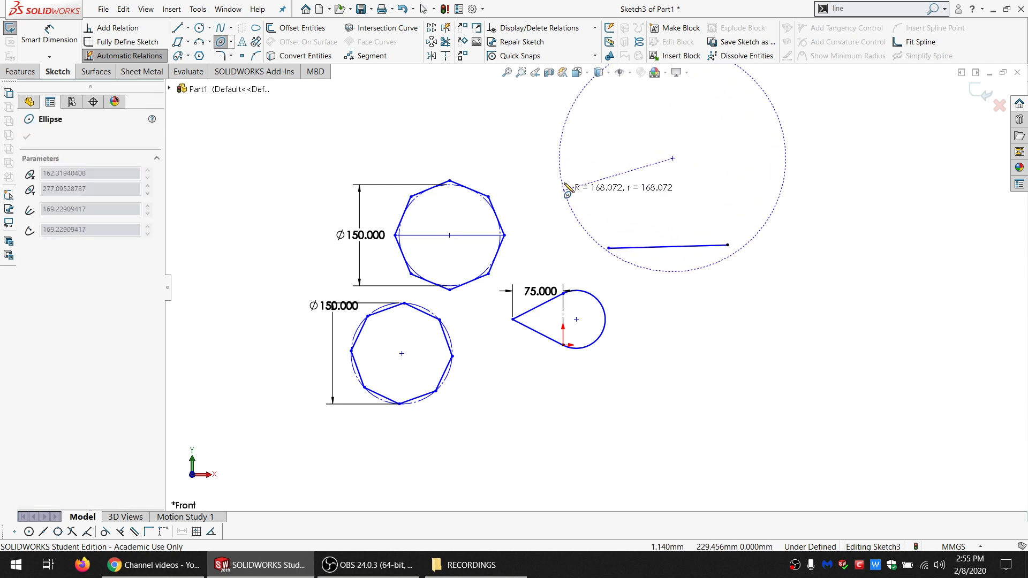
left_click(552, 170)
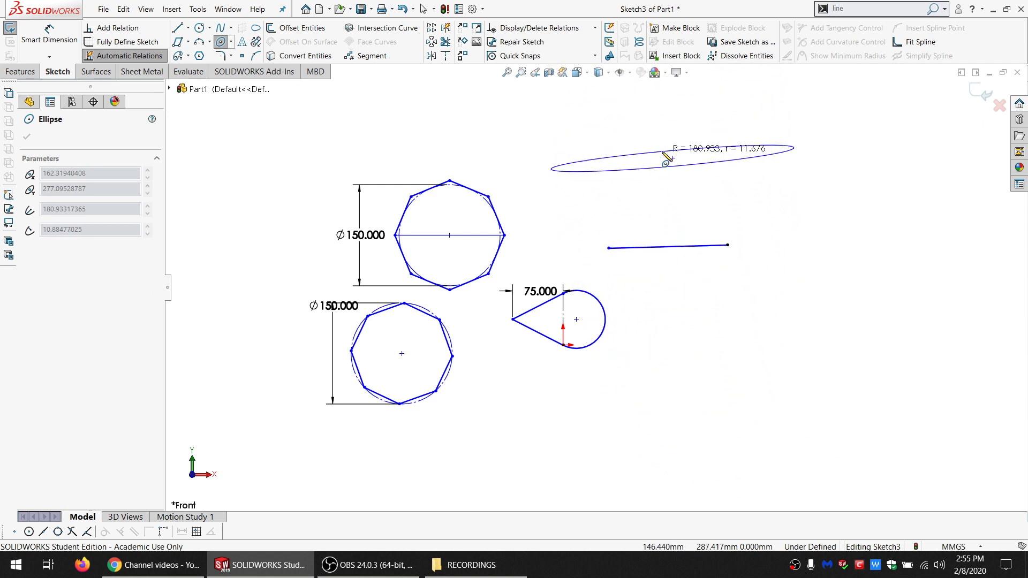
left_click(644, 191)
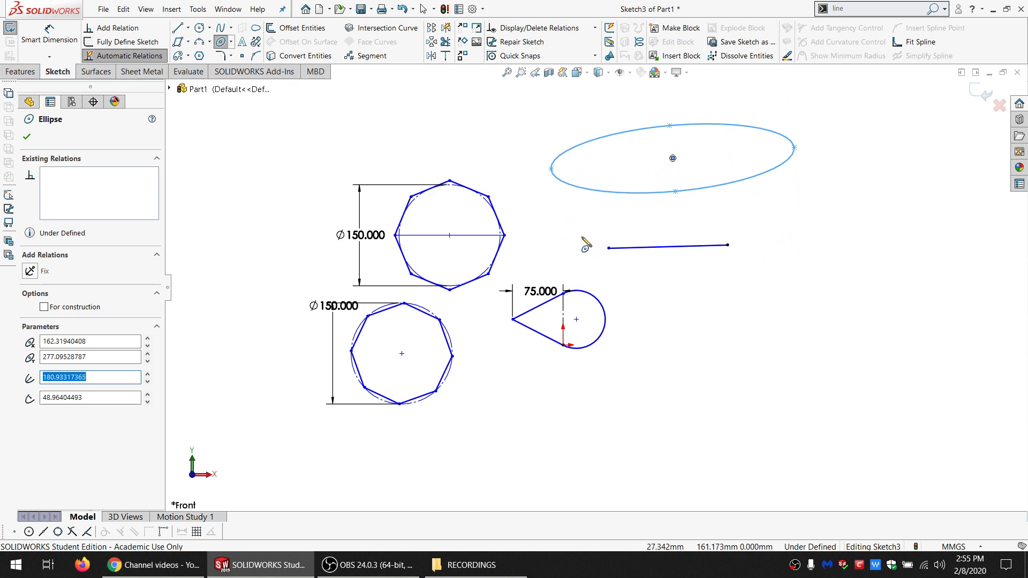
key("Escape")
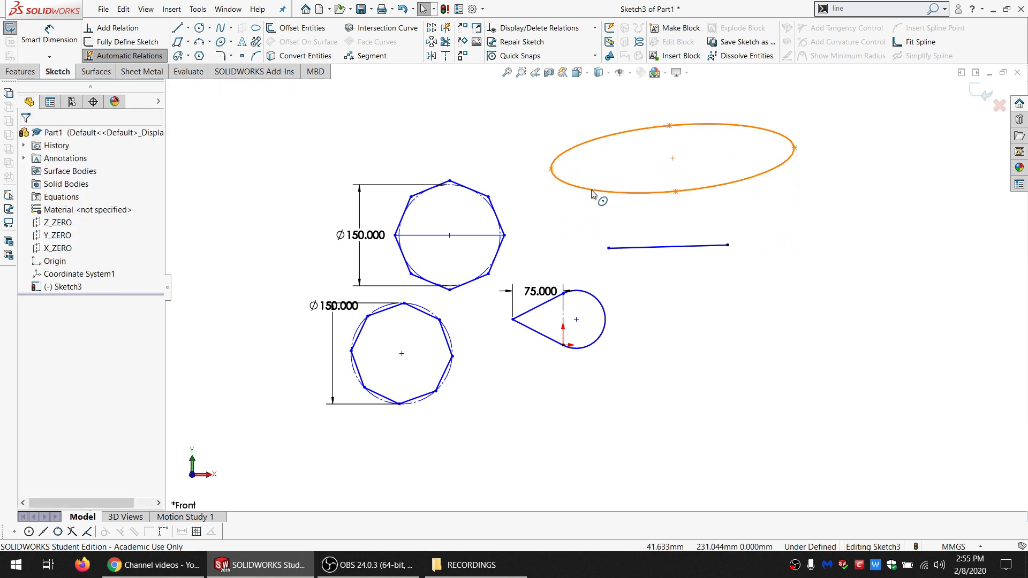
- Add a Horizontal relation between the two endpoints of the ellipse's major axis
left_click(598, 192)
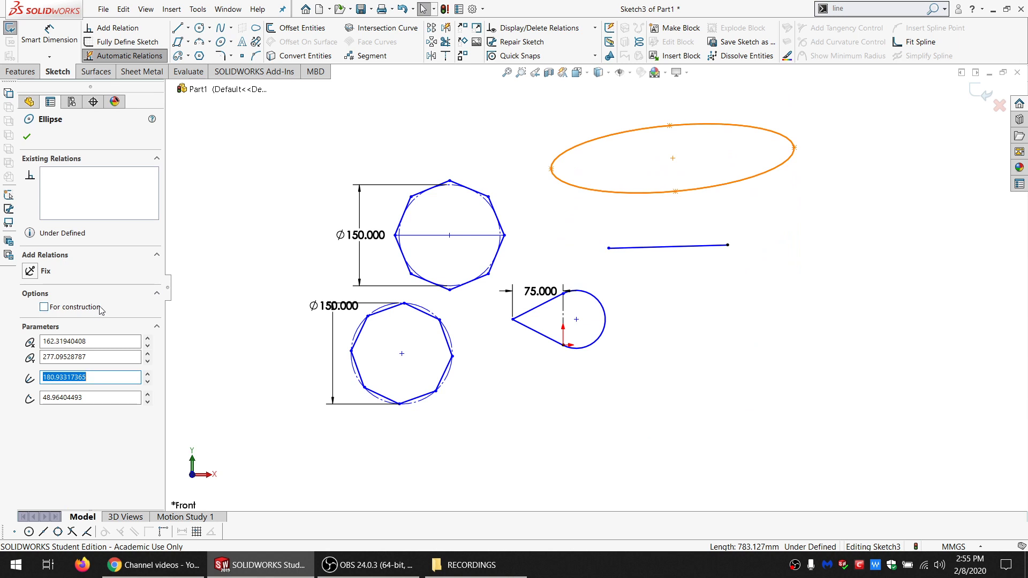
key("Escape")
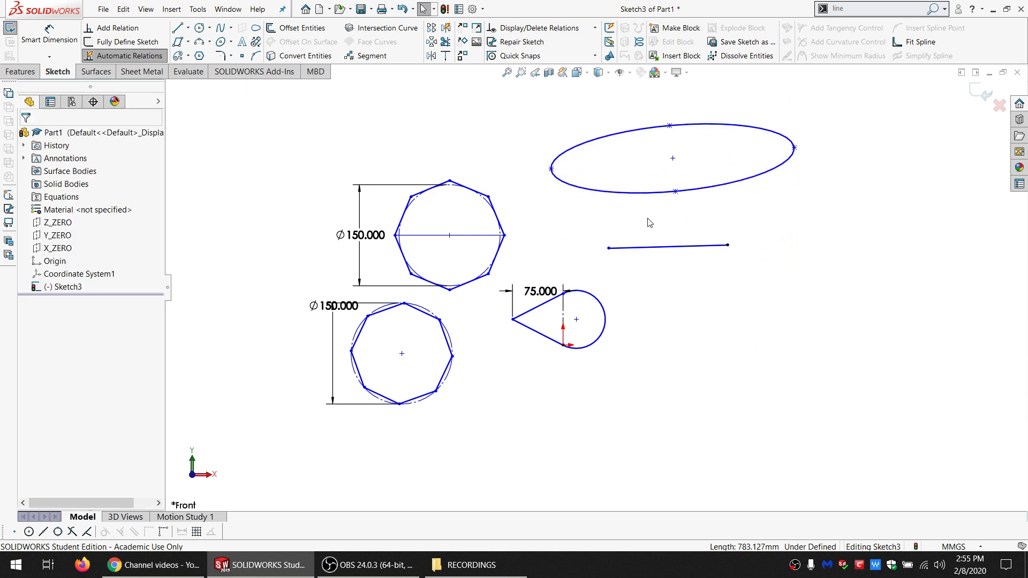
left_click(551, 169)
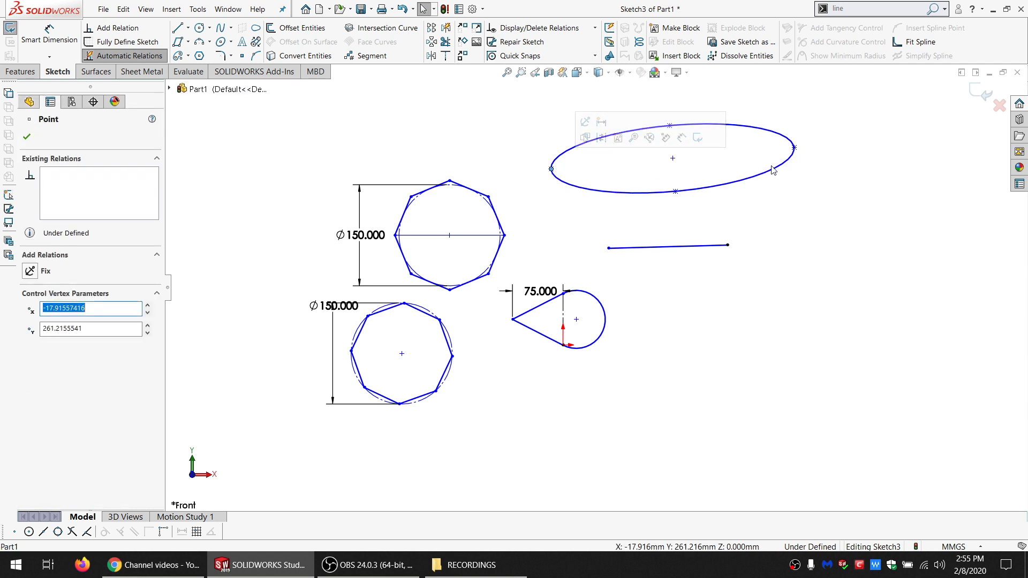
left_click(795, 148, "ctrl")
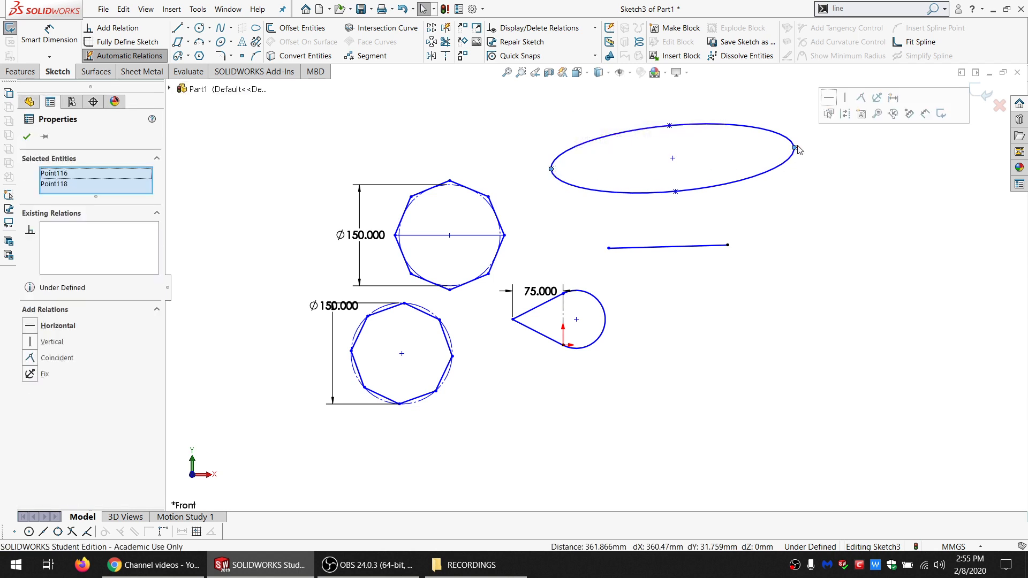
left_click(30, 326)
left_click(349, 129)
- Dimension the ellipse's minor axis at 100 mm between its upper and lower points
left_click(49, 33)
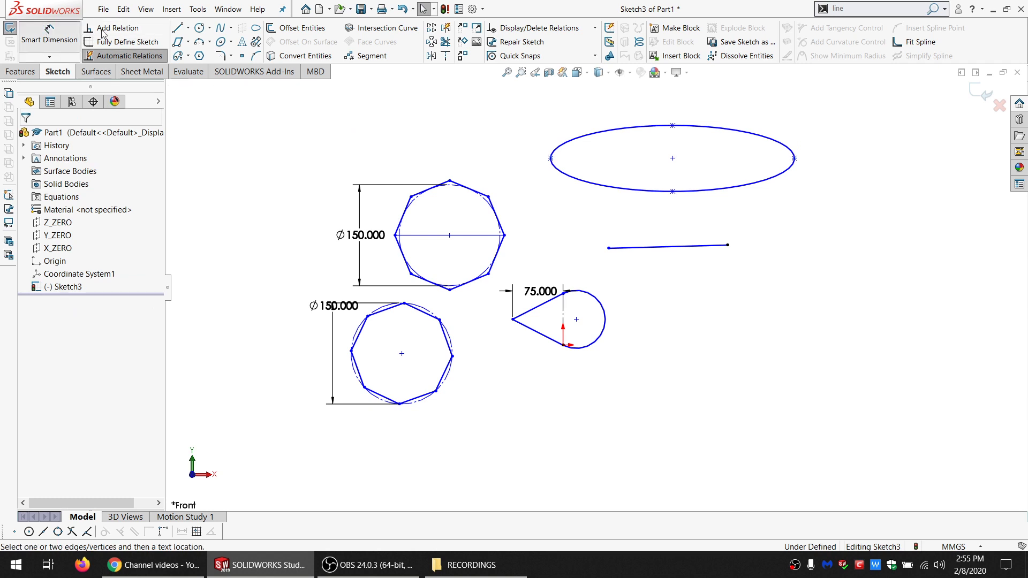
left_click(673, 126)
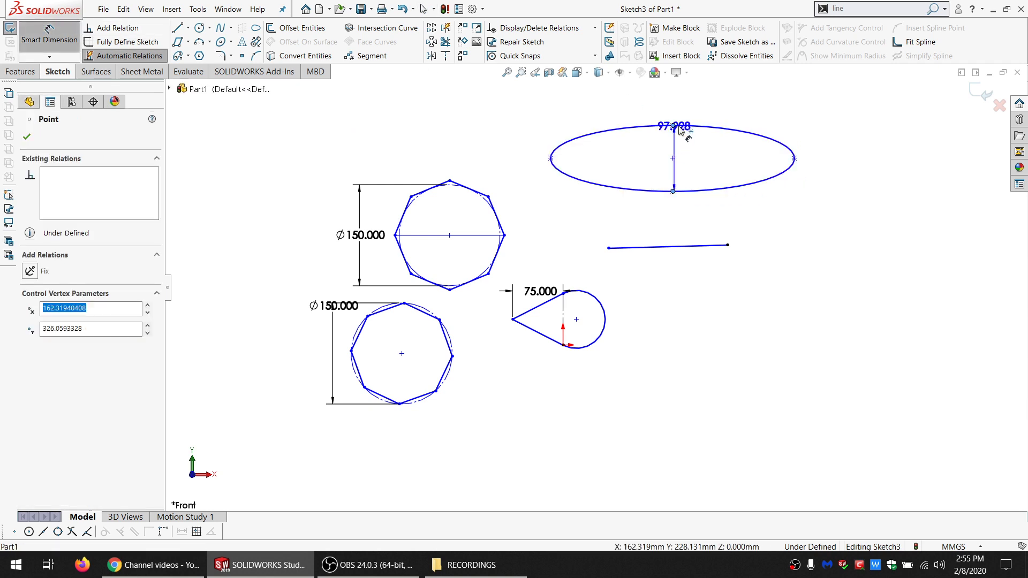
left_click(855, 140)
type("100")
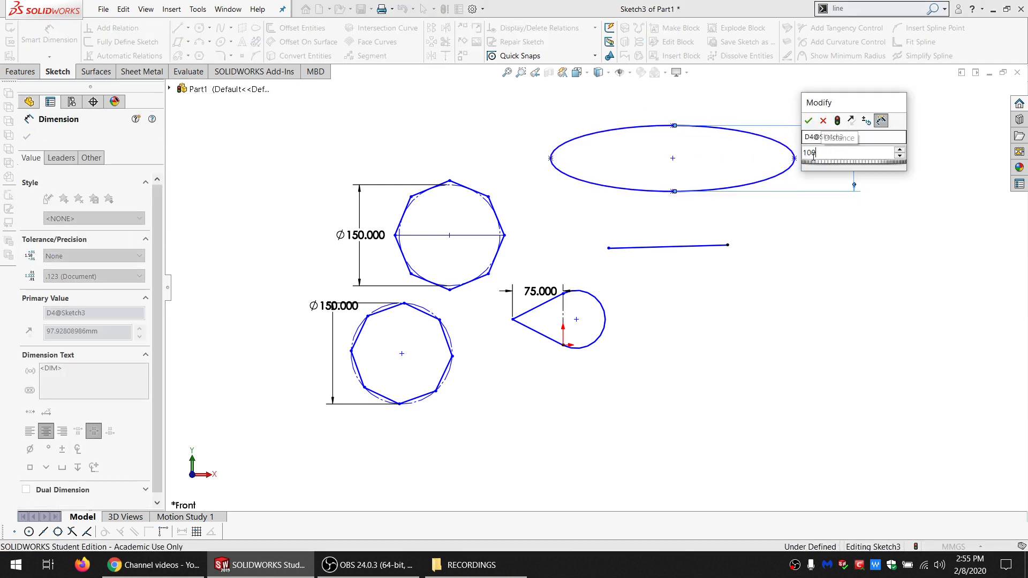
key("Return")
- Dimension the ellipse's major axis at 200 mm between its two end points
left_click(797, 159)
left_click(548, 159)
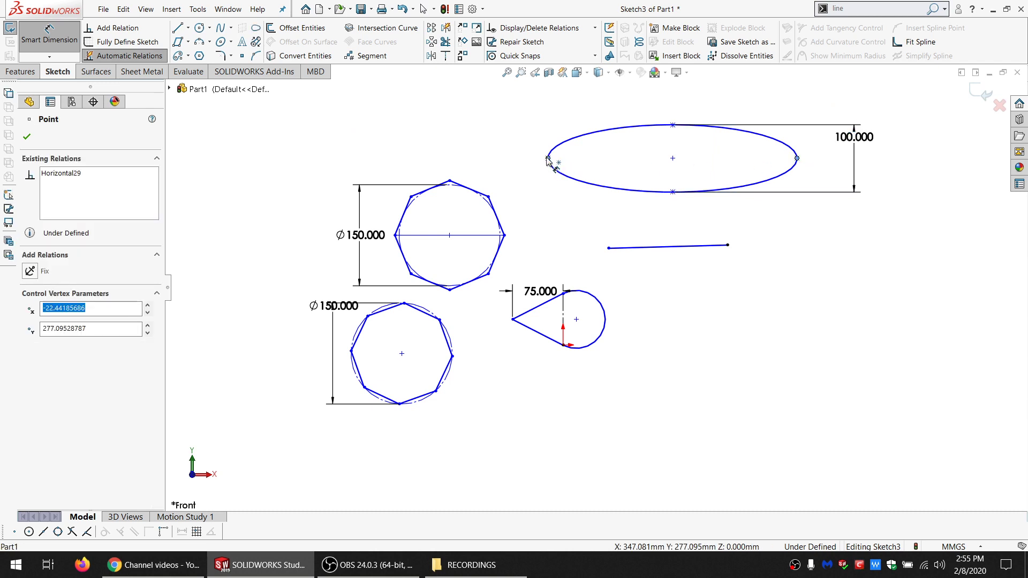
left_click(682, 220)
type("200")
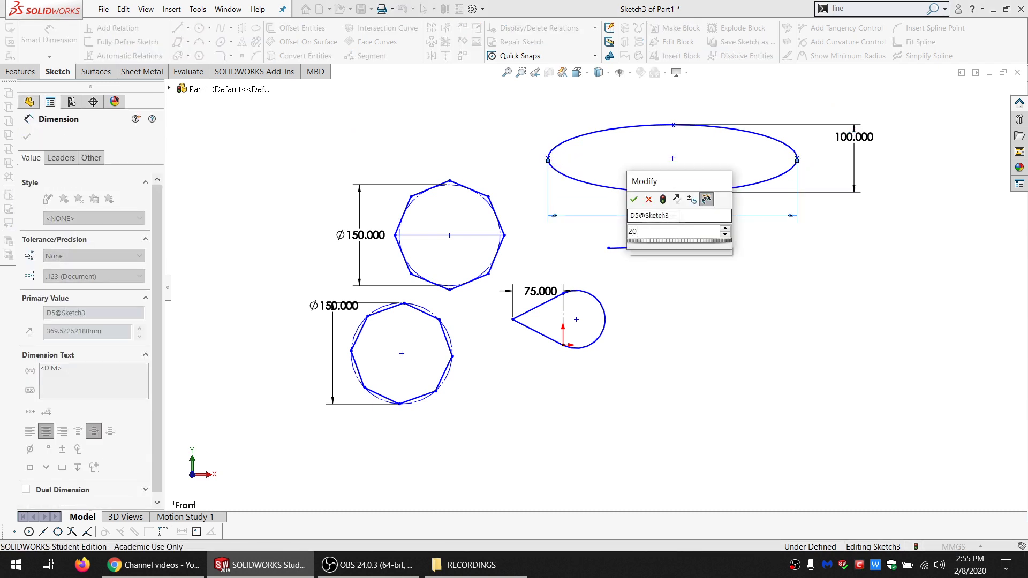
key("Return")
key("Escape")
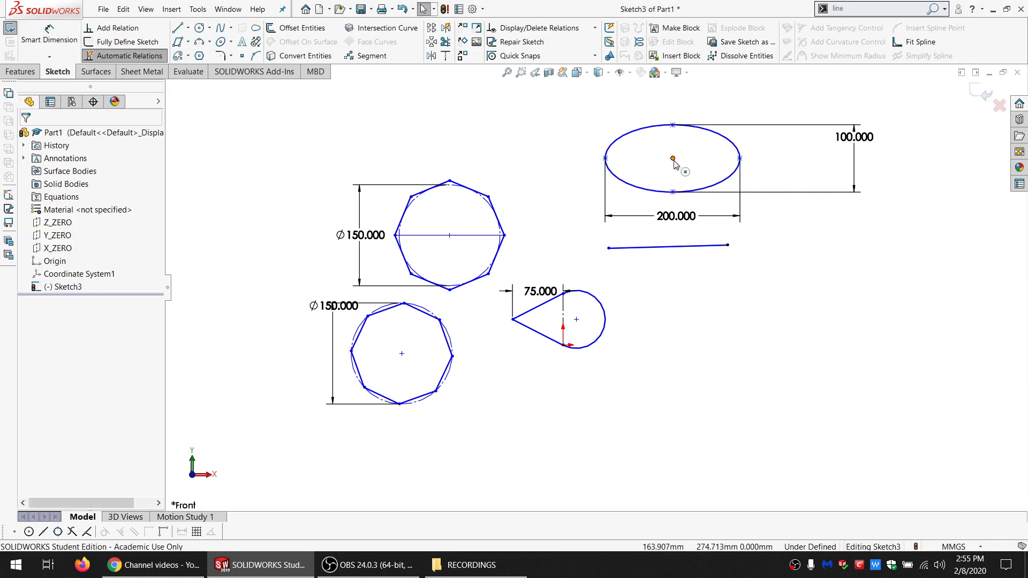
- Add a Fix relation to the ellipse's centre point
left_click(673, 158)
left_click(36, 270)
key("Escape")
- Delete the horizontal relation on the ellipse's major-axis endpoint and rotate the ellipse clockwise about its fixed centre
left_click(604, 159)
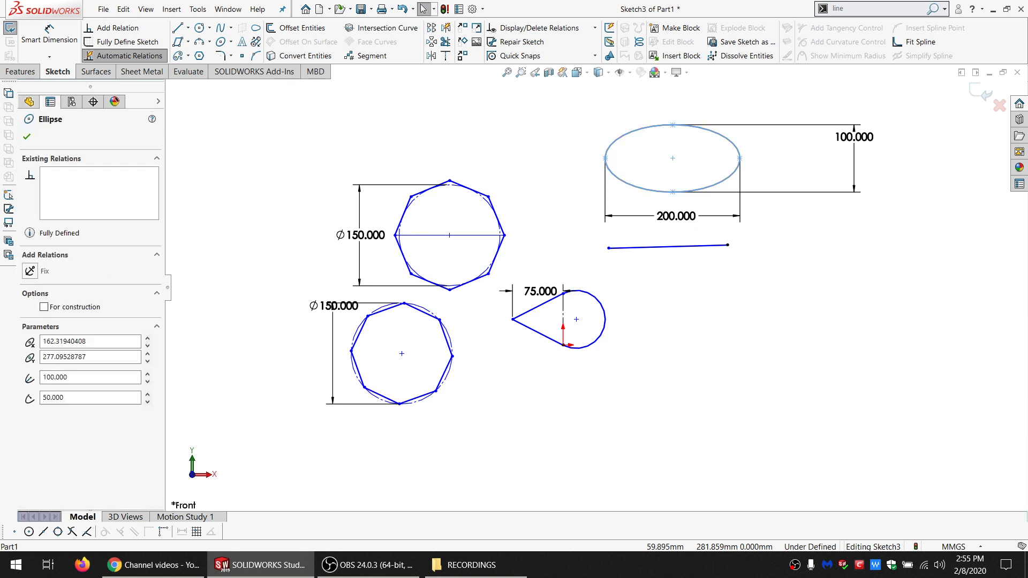
left_click(605, 158)
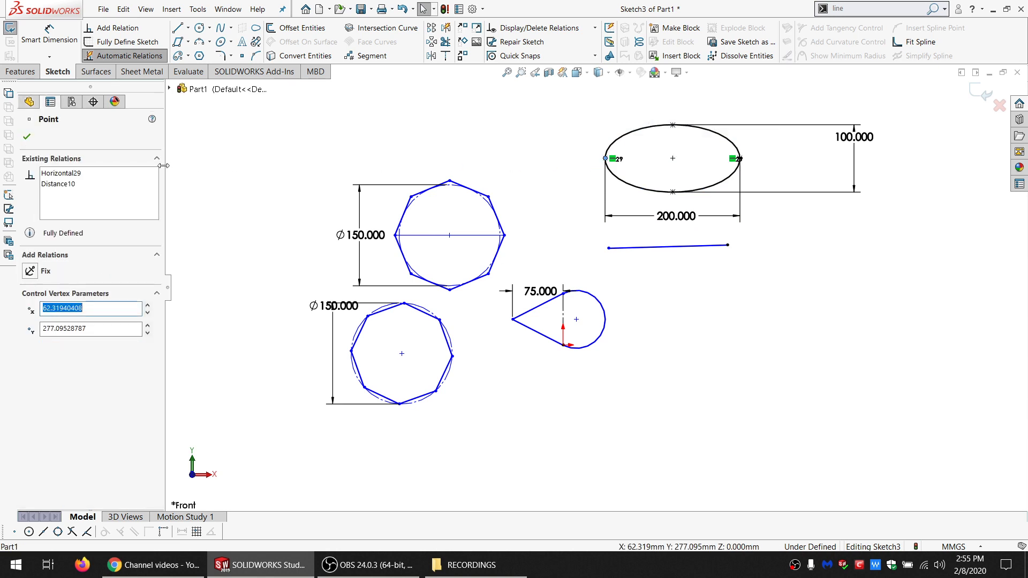
left_click(59, 174)
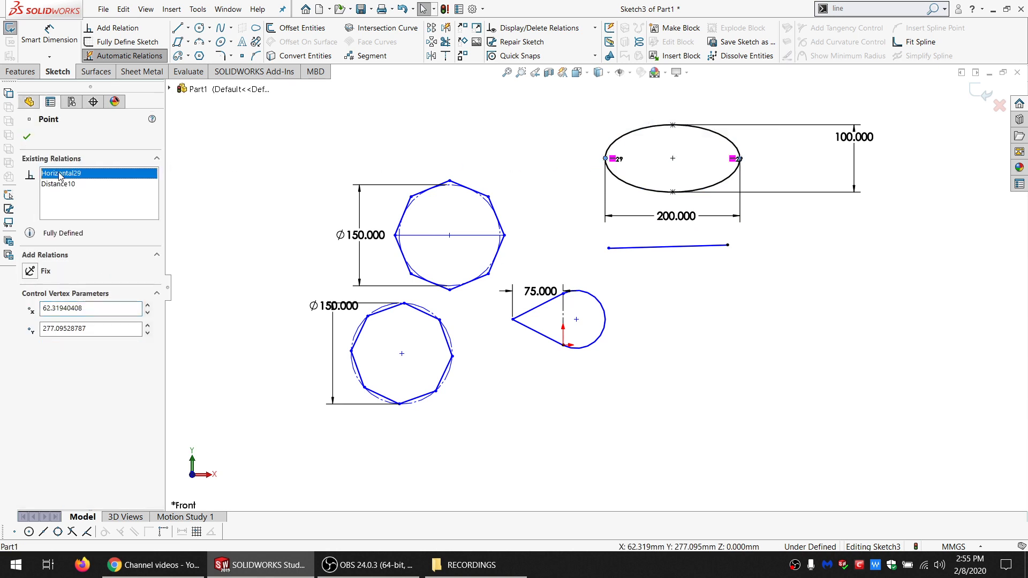
key("Delete")
key("Escape")
left_click_drag(741, 159, 726, 201)
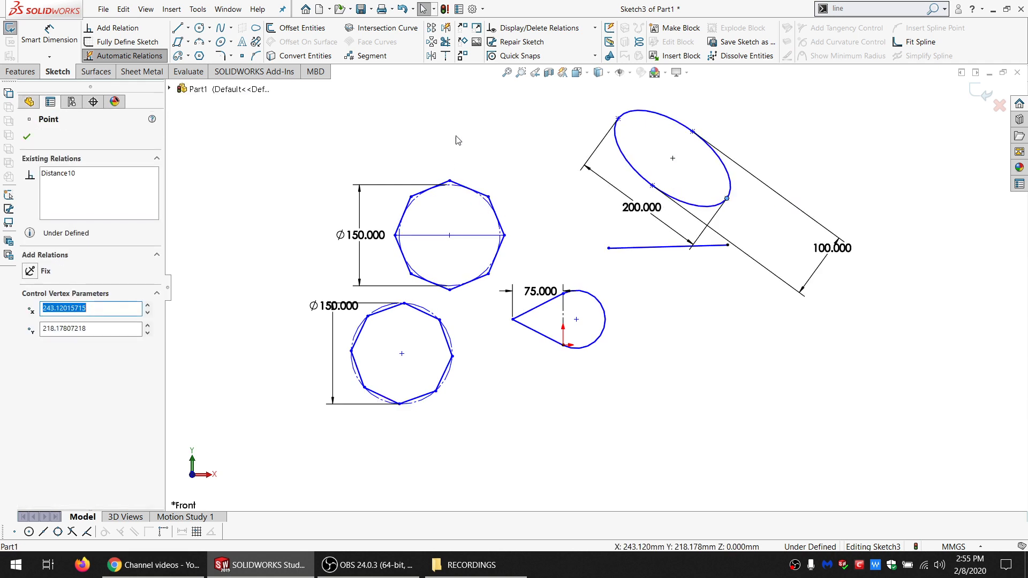
left_click(475, 126)
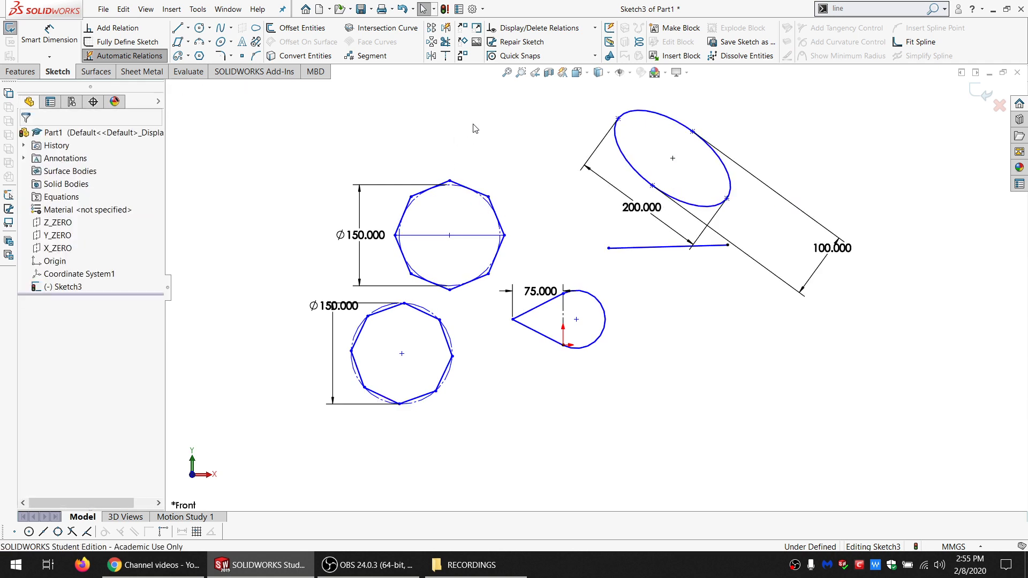
left_click(231, 43)
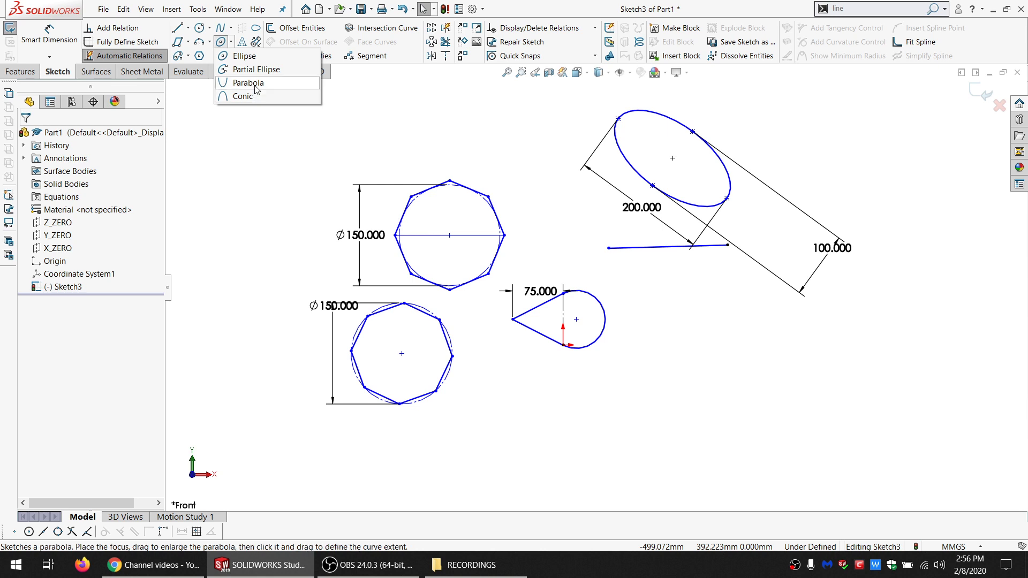
left_click(223, 44)
left_click(223, 43)
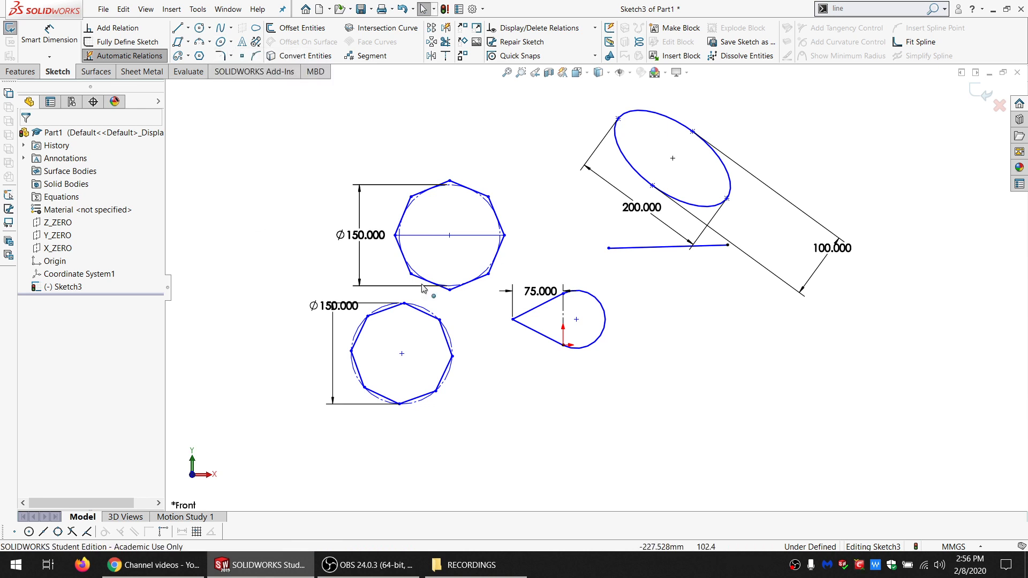
- Apply a 10 mm Sketch Fillet to the pointed vertex of the teardrop profile
scroll(515, 305, "down", 2)
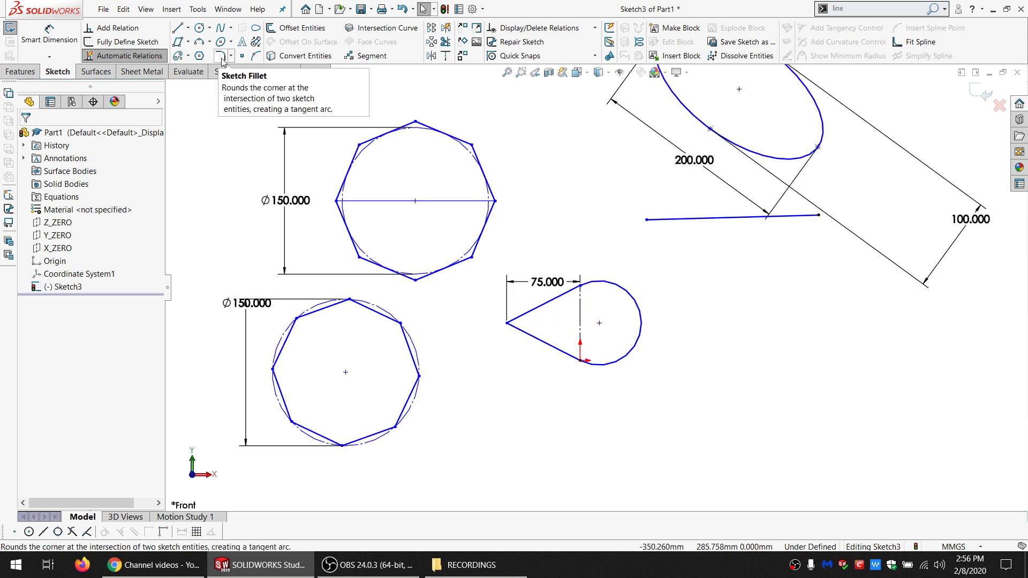
left_click(220, 57)
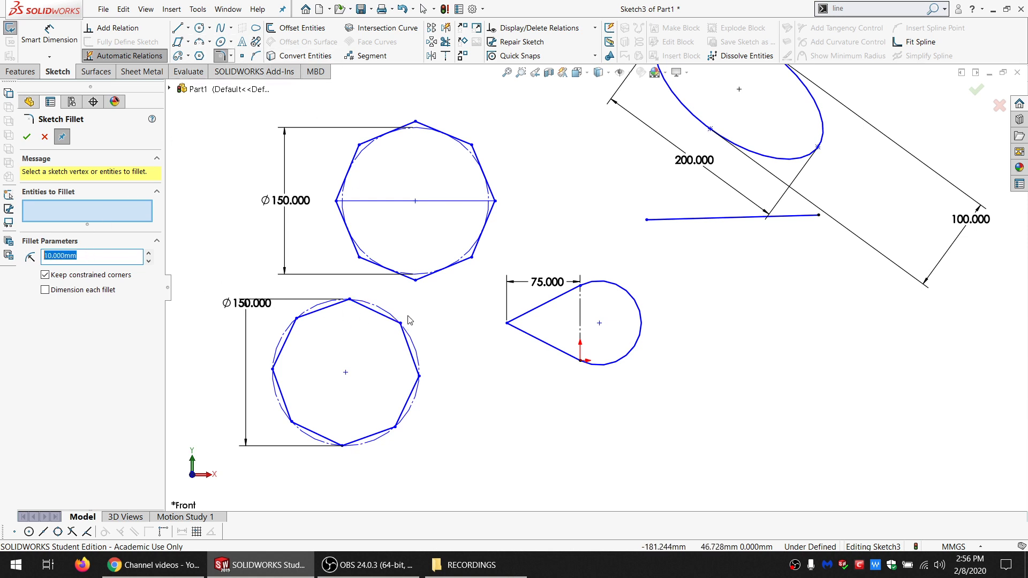
left_click(507, 324)
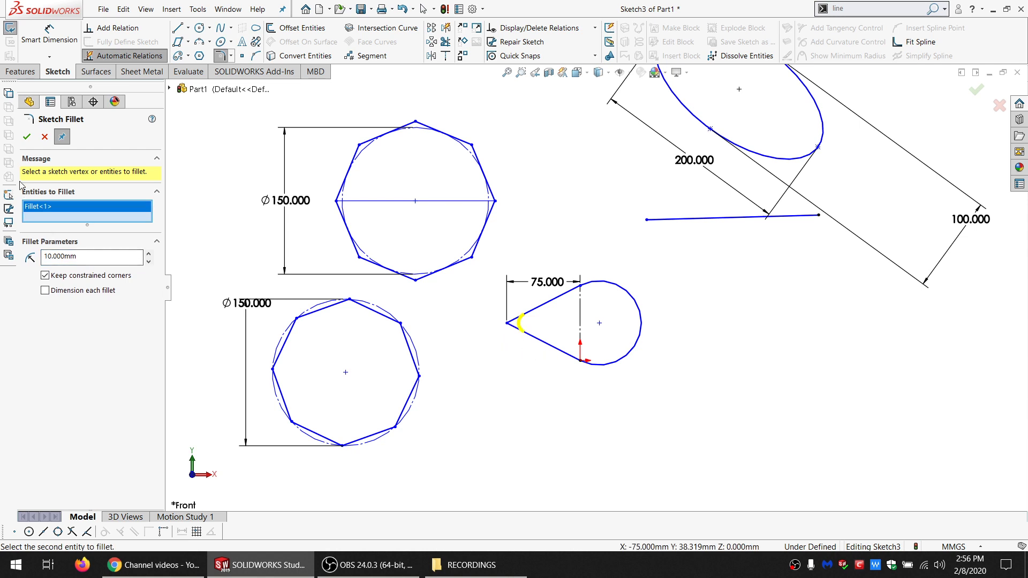
left_click(24, 138)
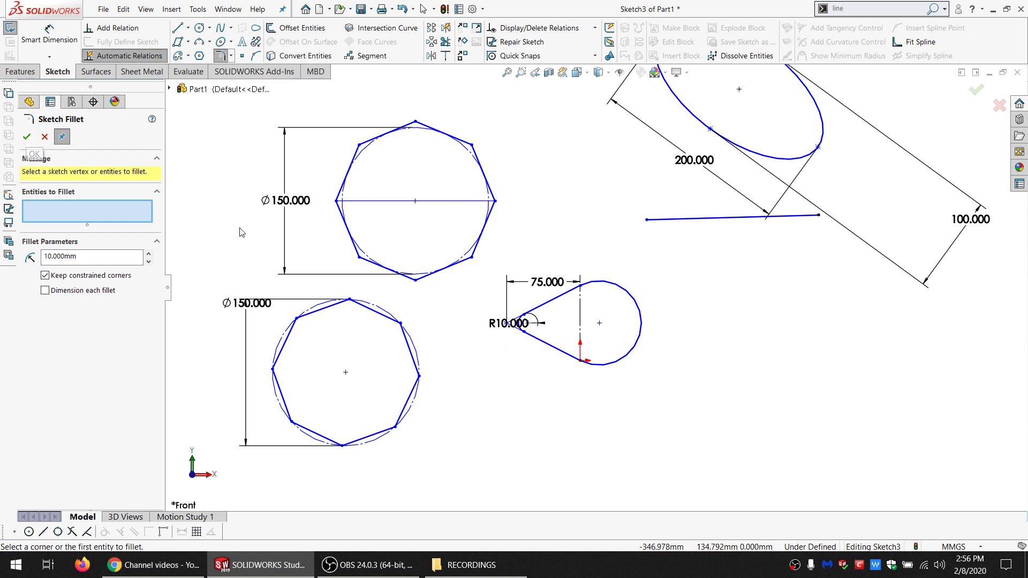
left_click(26, 138)
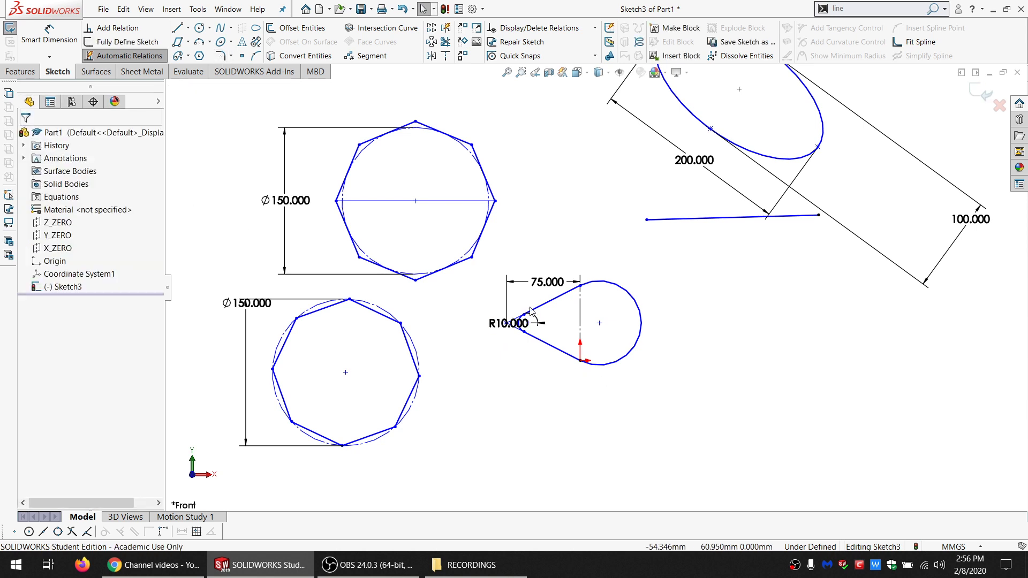
- Move the fillet's radius dimension outside the teardrop profile and set the radius to 5 mm
scroll(508, 331, "down", 8)
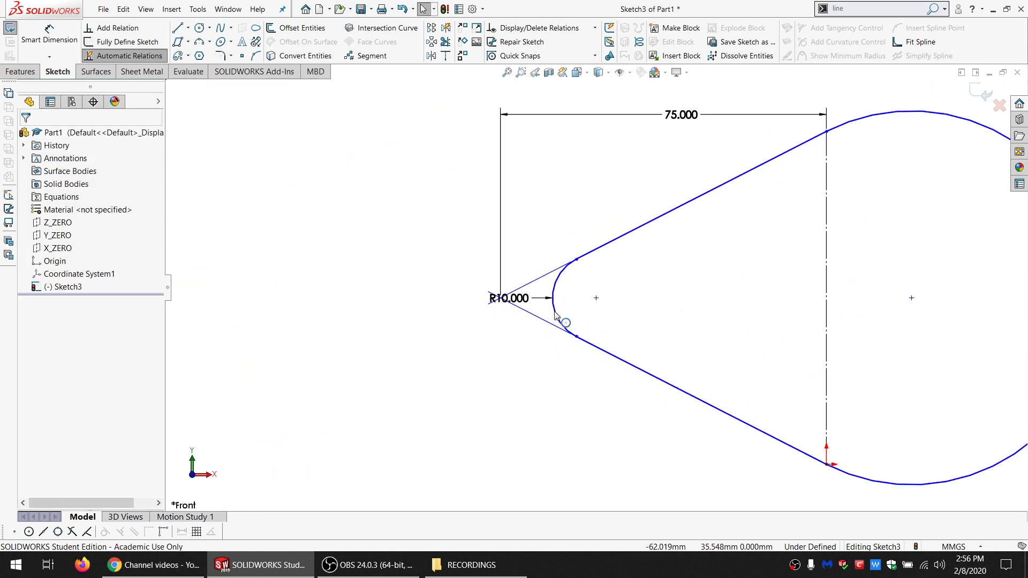
left_click_drag(509, 298, 420, 363)
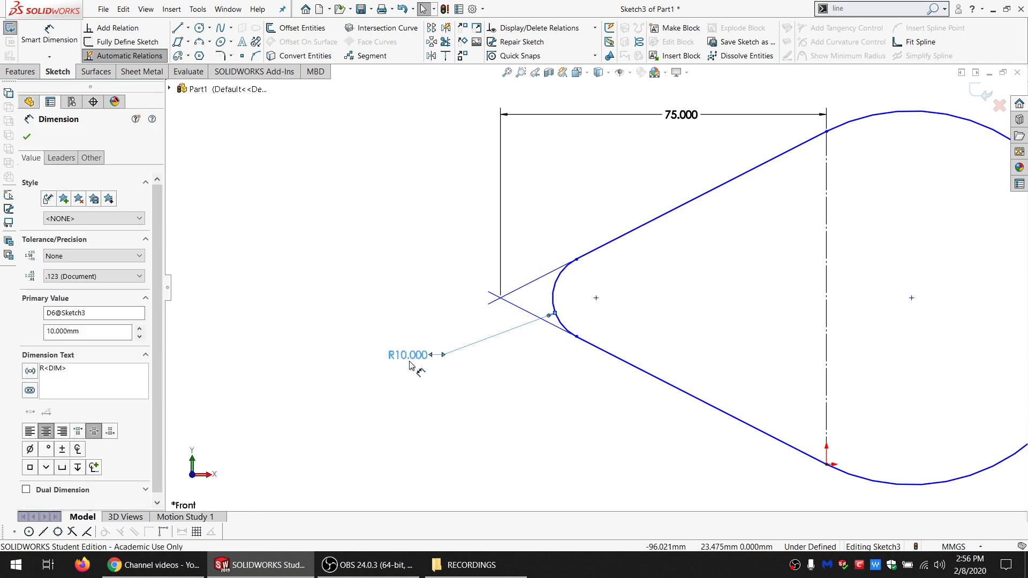
double_click(409, 356)
type("5")
key("Return")
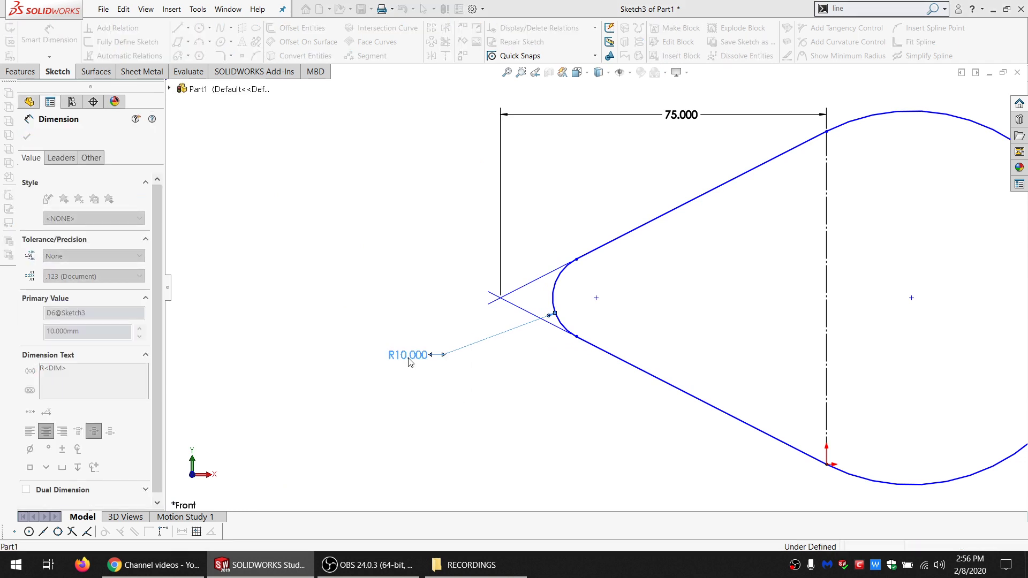
- Try a radius of 15 mm on the teardrop's fillet and undo that change
double_click(393, 349)
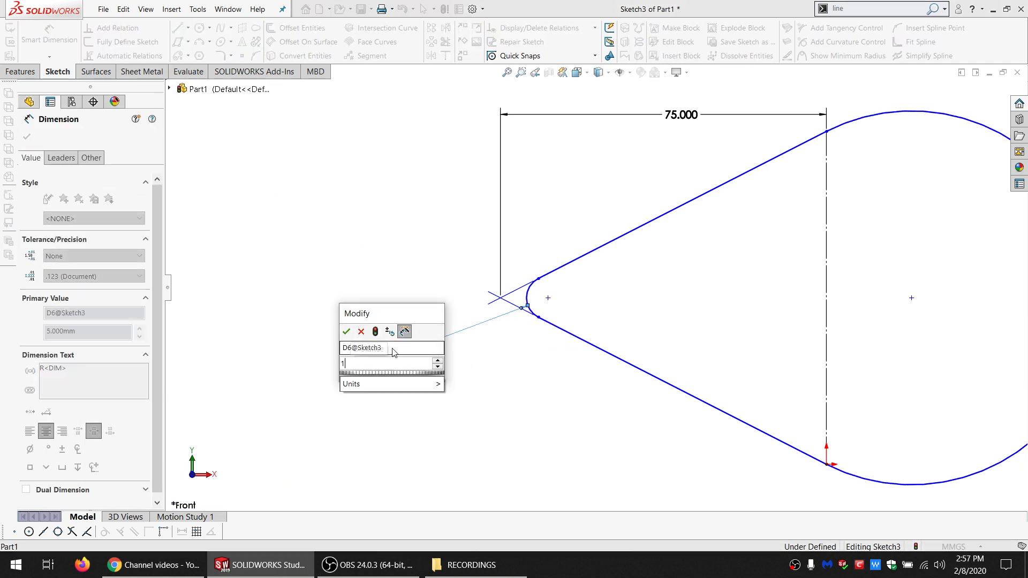
type("15")
key("Return")
scroll(449, 350, "up", 5)
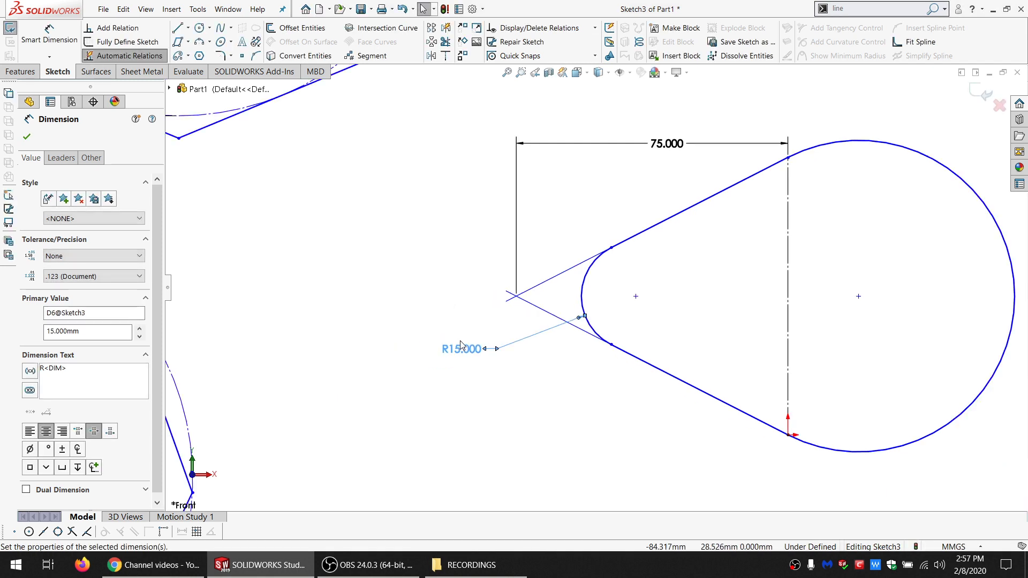
key("Escape")
key("ctrl+z")
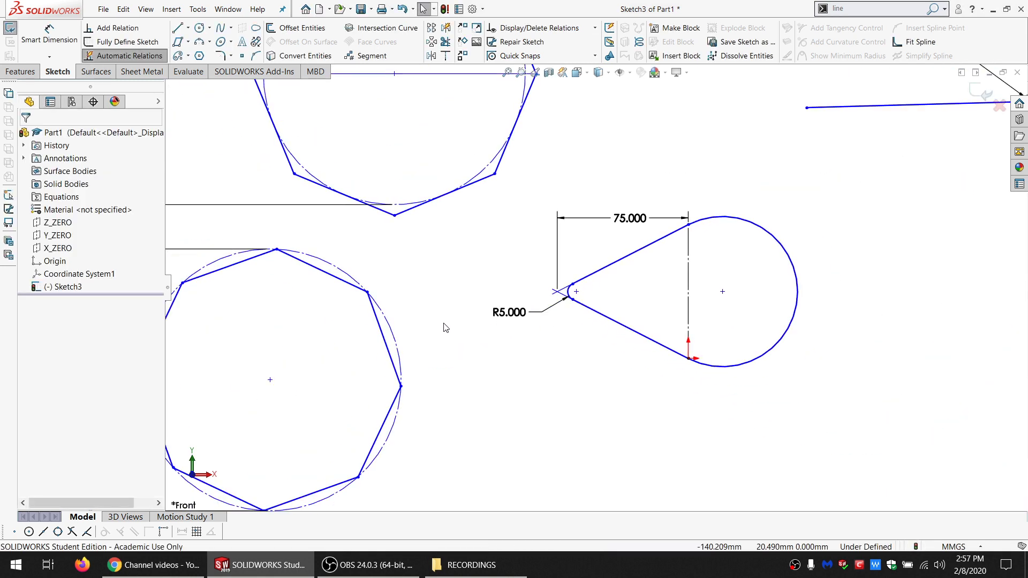
- Undo the radius change and the Sketch Fillet on the teardrop's pointed vertex
key("ctrl+z")
key("ctrl+z")
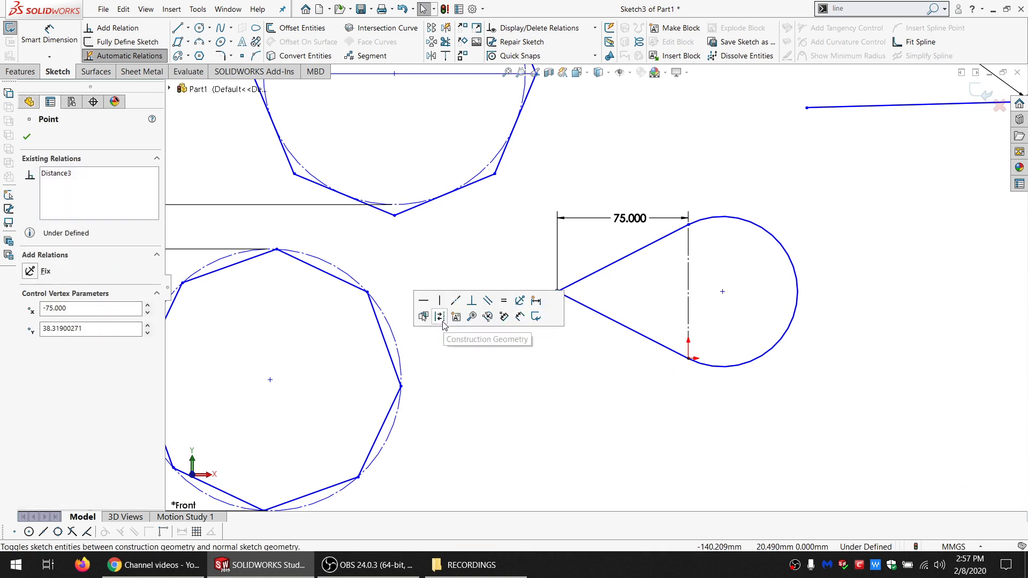
- Try a 10 mm equal-distance Sketch Chamfer between the teardrop's two straight lines and undo it
left_click(234, 56)
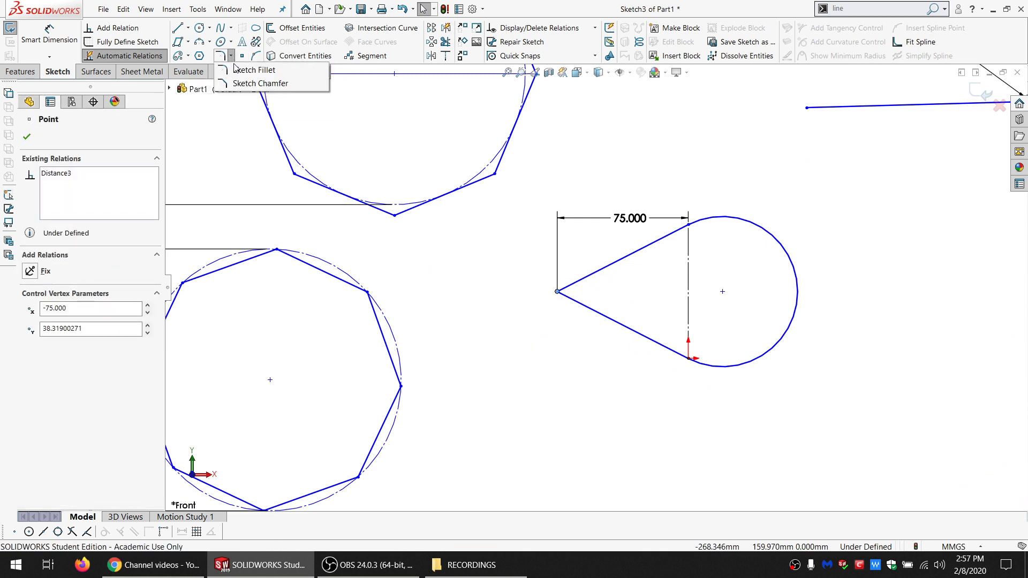
left_click(260, 83)
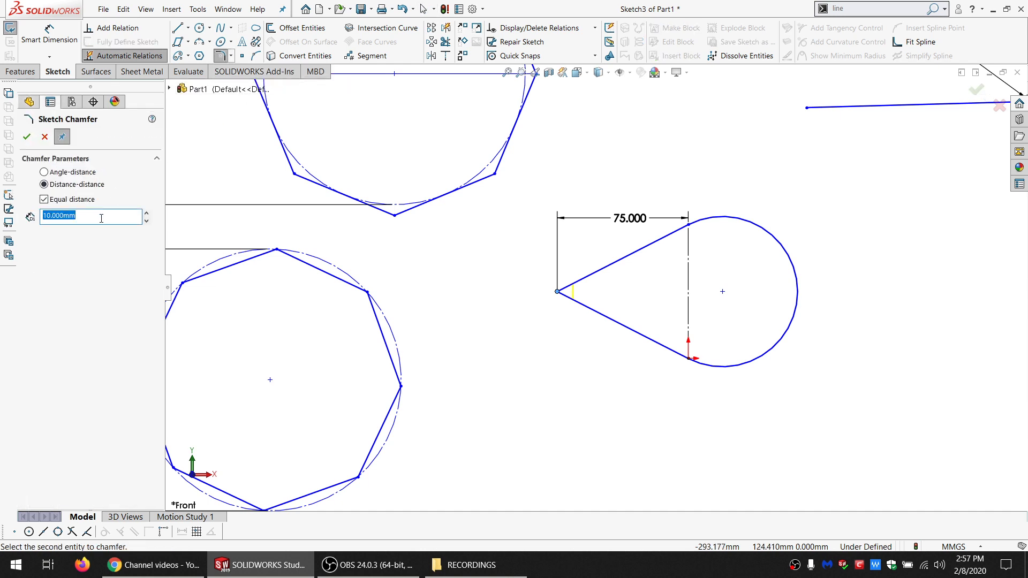
left_click(580, 298)
left_click(590, 280)
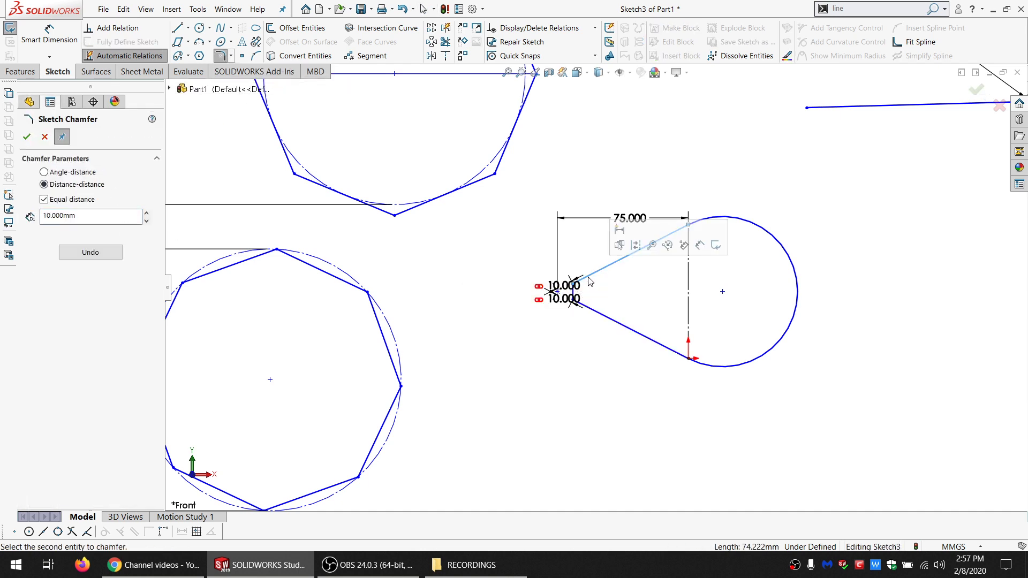
scroll(576, 289, "up", 3)
key("Escape")
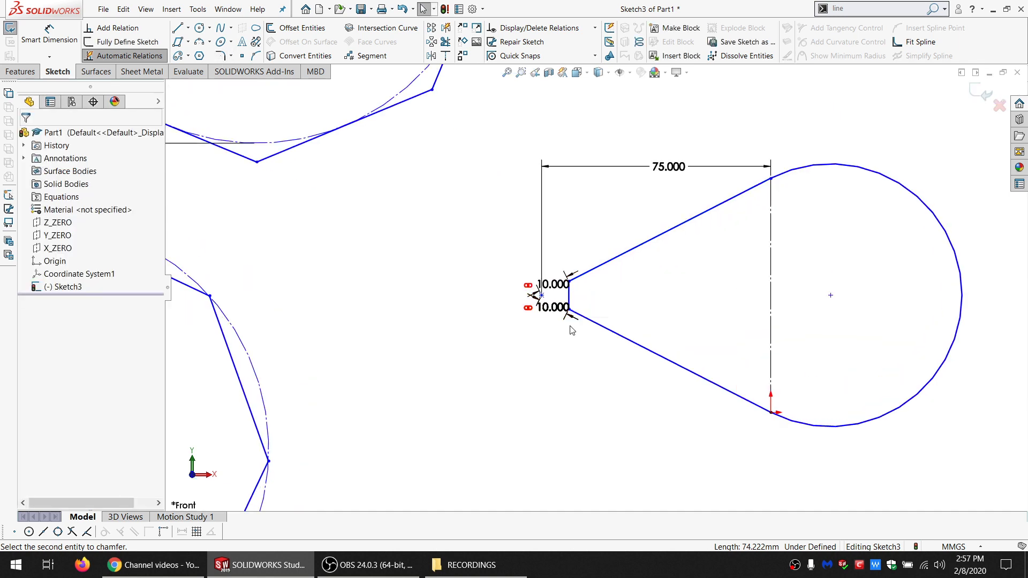
key("ctrl+z")
left_click(505, 393)
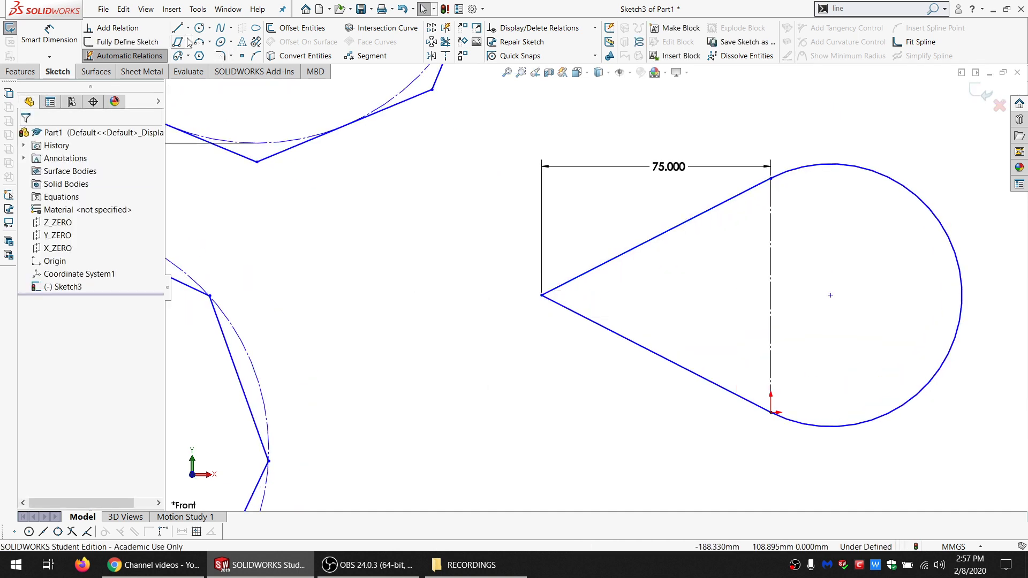
- Apply a 10 mm equal-distance Sketch Chamfer at the teardrop's pointed vertex
left_click(231, 56)
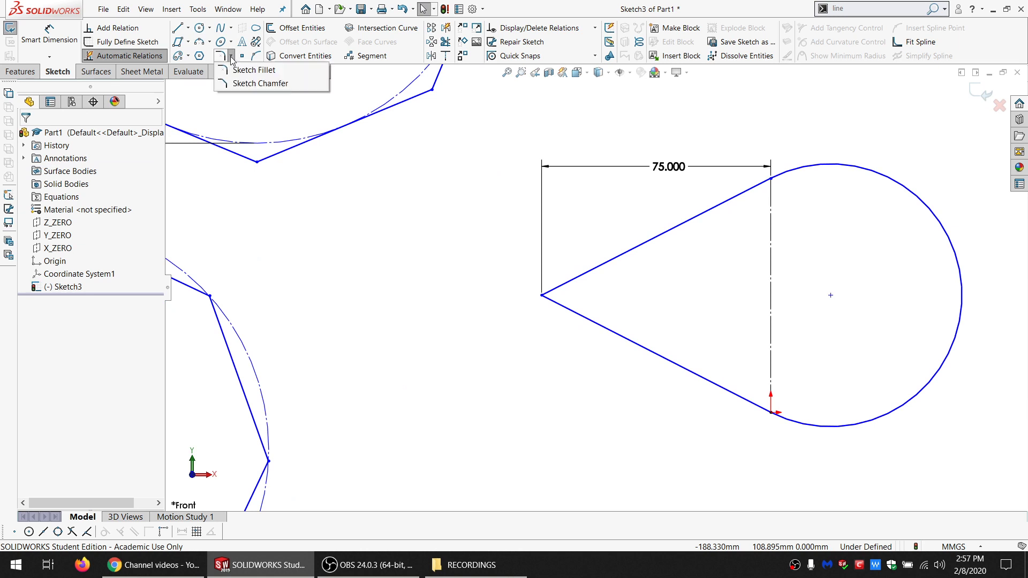
left_click(261, 84)
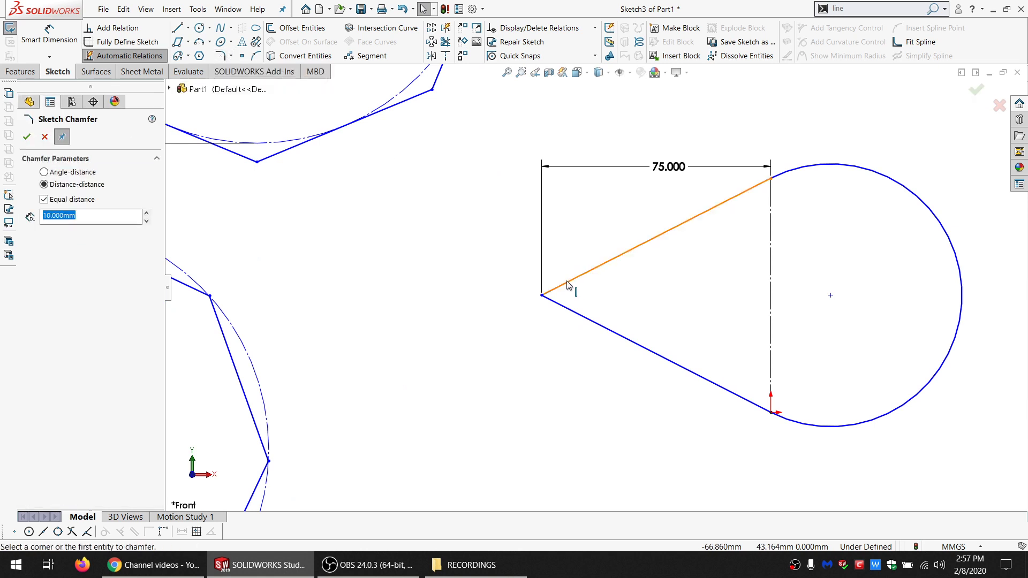
left_click(542, 295)
scroll(594, 341, "down", 3)
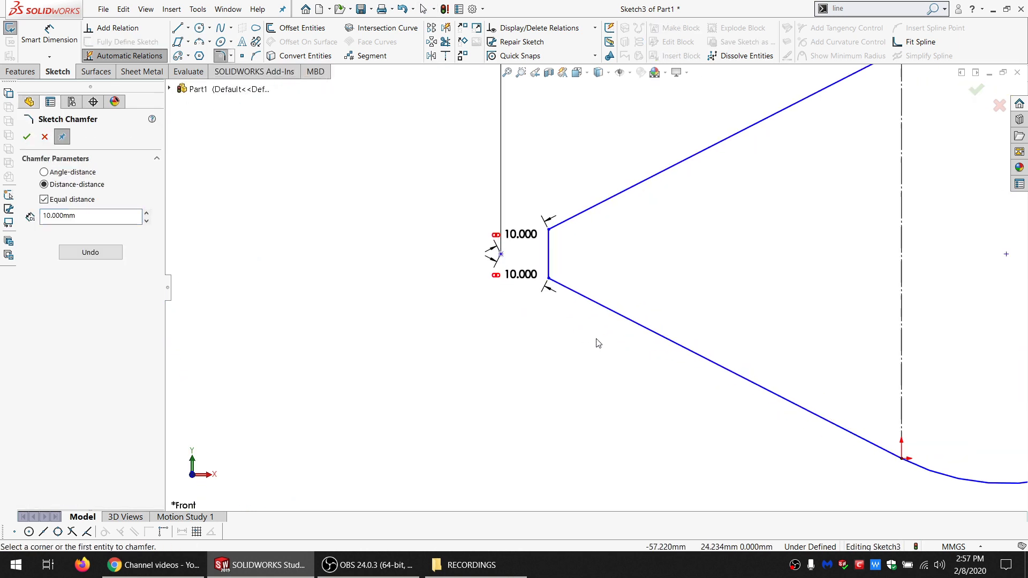
- Turn off equal distance for the Sketch Chamfer, set its second distance to 15 mm and close the command
left_click(73, 205)
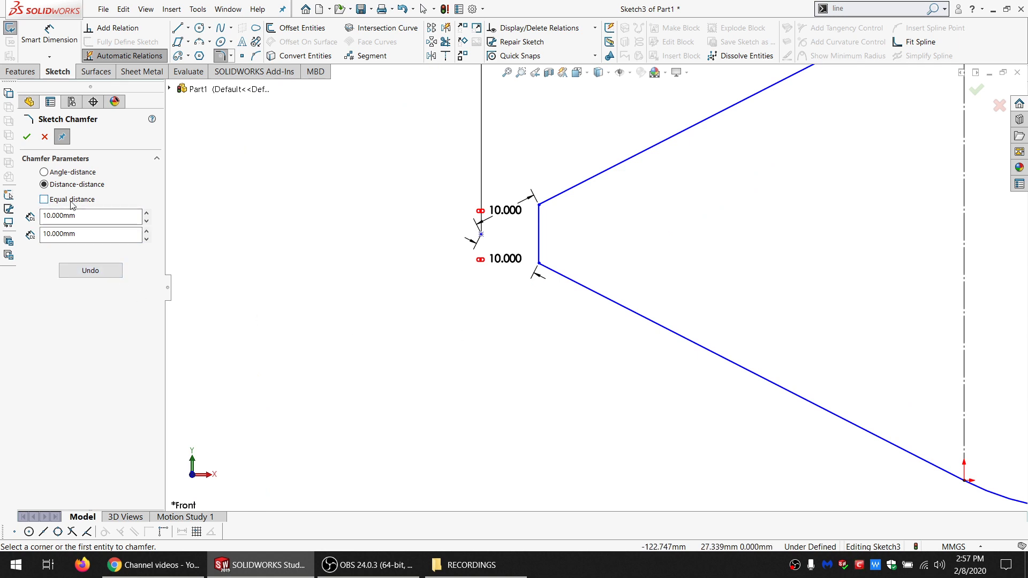
double_click(64, 234)
type("15")
key("Return")
left_click(74, 216)
left_click(26, 138)
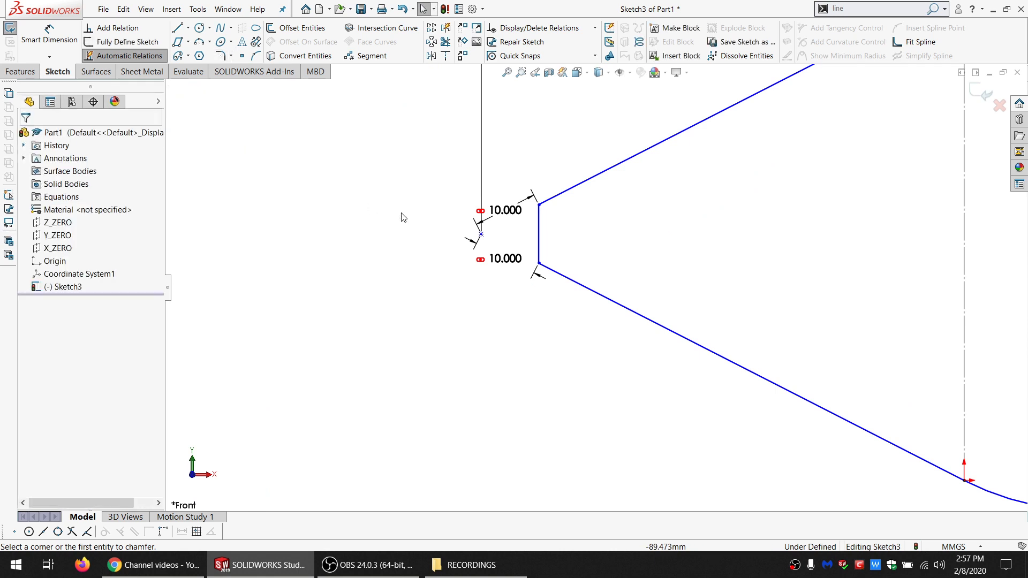
- Change the teardrop chamfer's lower distance dimension to 15 mm
left_click(506, 258)
double_click(506, 258)
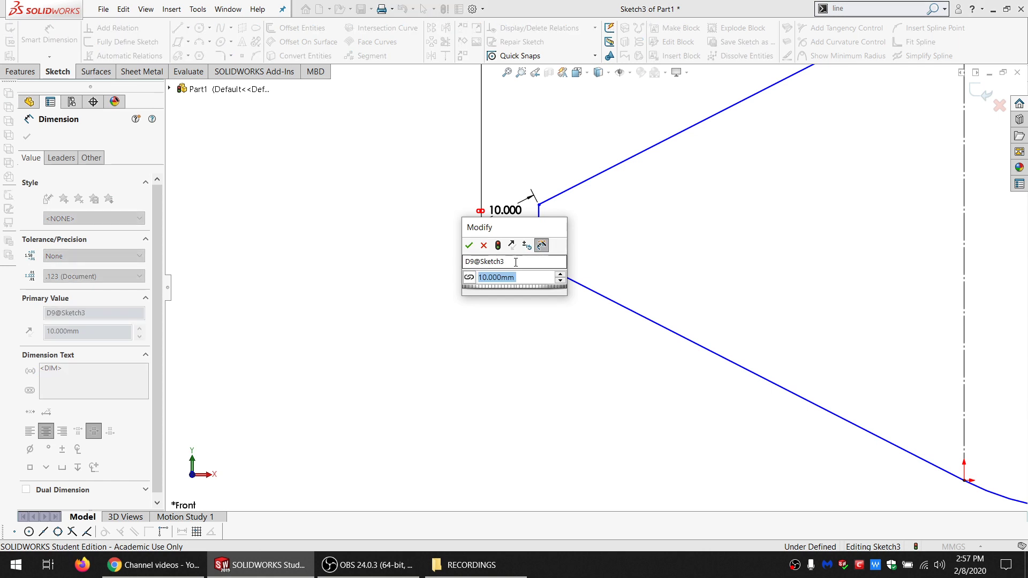
type("15")
key("Return")
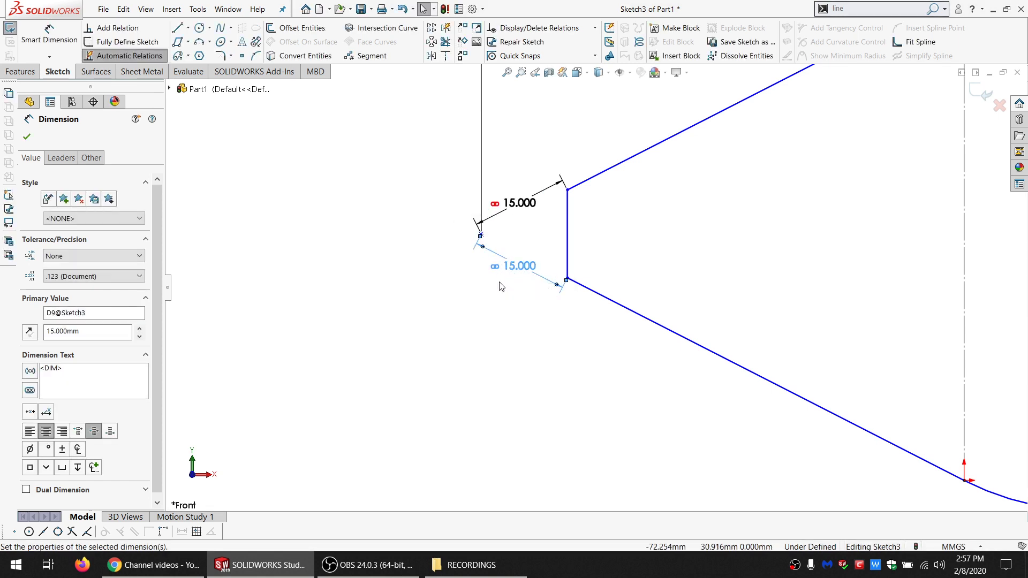
left_click(499, 282)
- Undo the chamfer's dimension change and the chamfer itself to restore the teardrop's pointed vertex
scroll(598, 284, "up", 4)
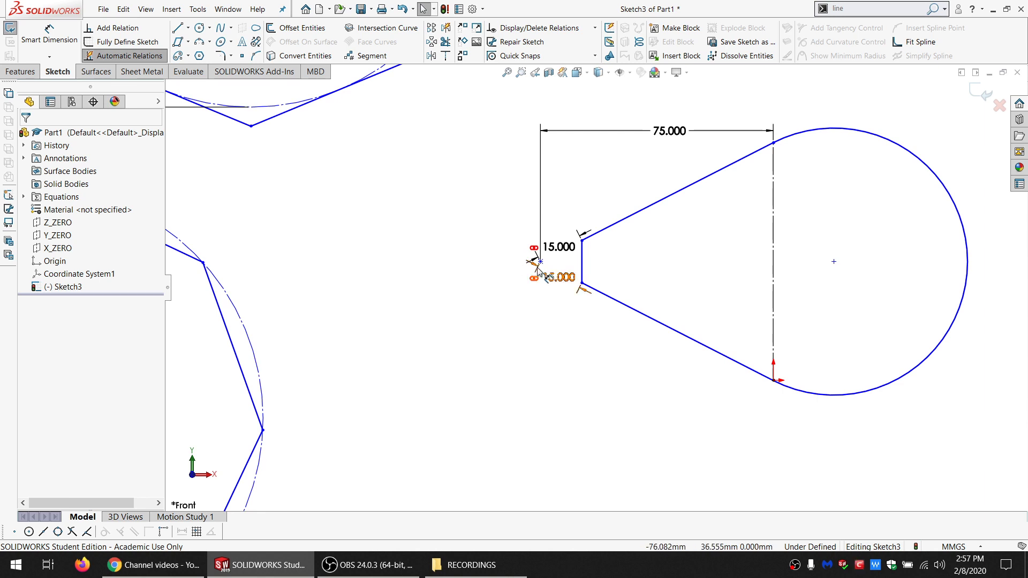
scroll(536, 267, "down", 1)
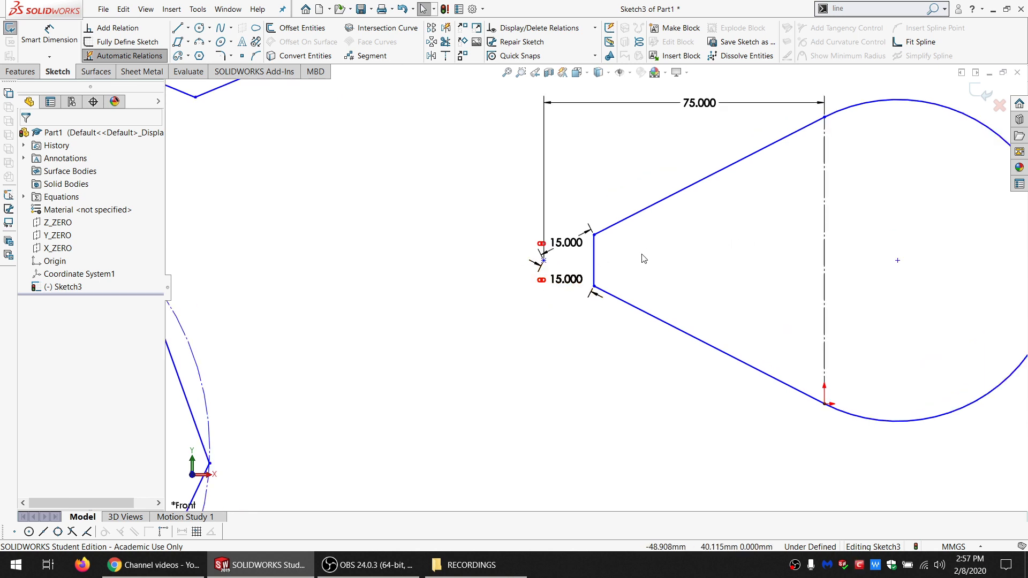
key("ctrl+z")
key("ctrl+z")
left_click(544, 261)
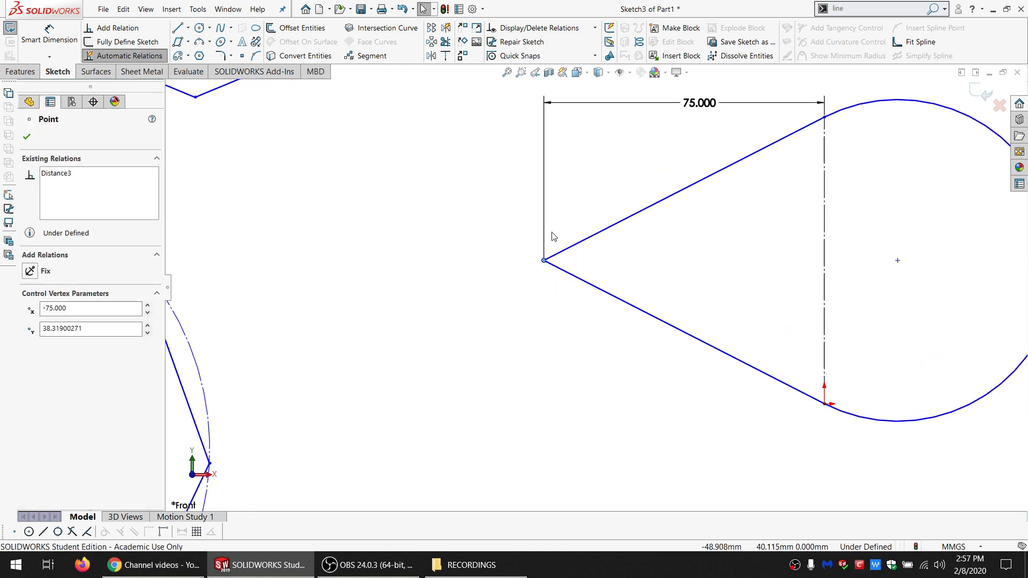
- Sketch a corner rectangle about 202 mm high in the empty area to the left of the two octagons
key("f")
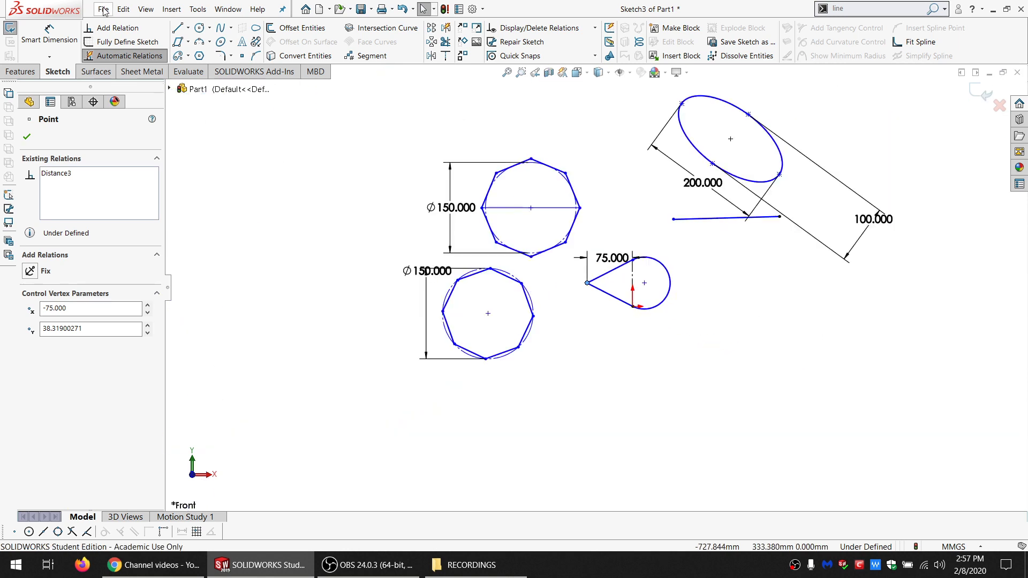
left_click(189, 42)
left_click(214, 55)
left_click(219, 144)
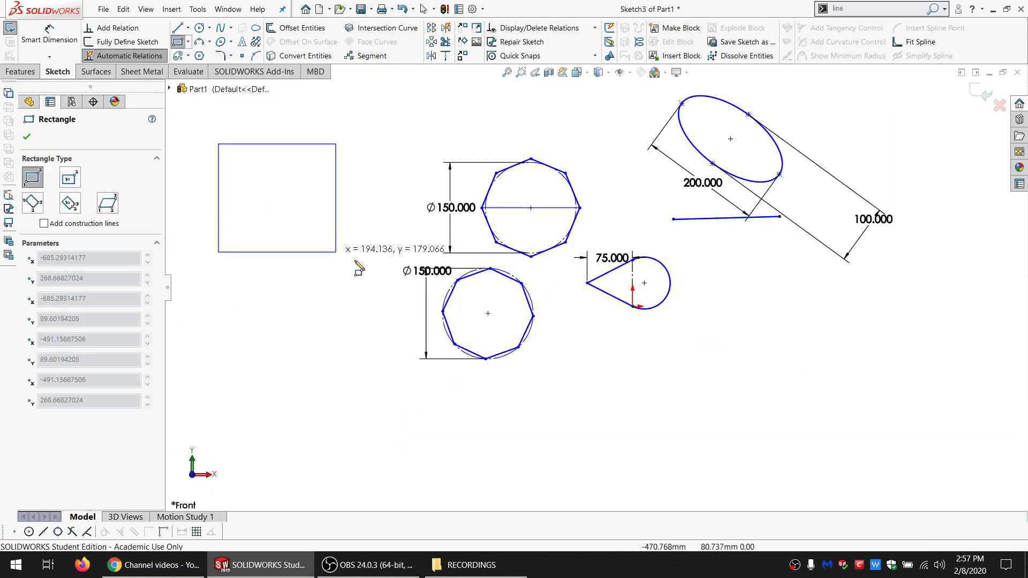
left_click(369, 267)
key("Escape")
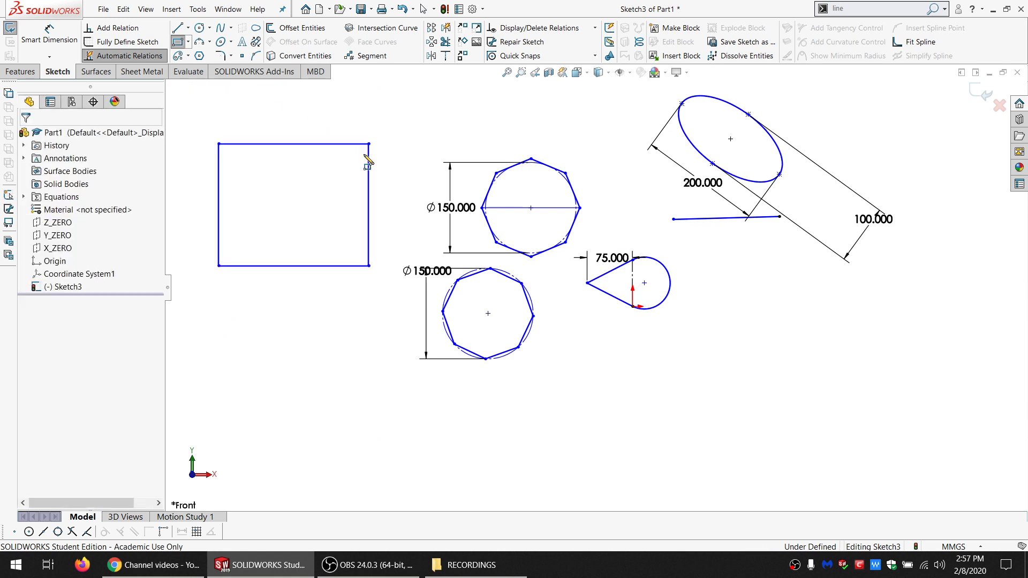
- Apply a Sketch Chamfer with distances of 10 mm and 15 mm to the rectangle's upper-right corner
left_click(230, 56)
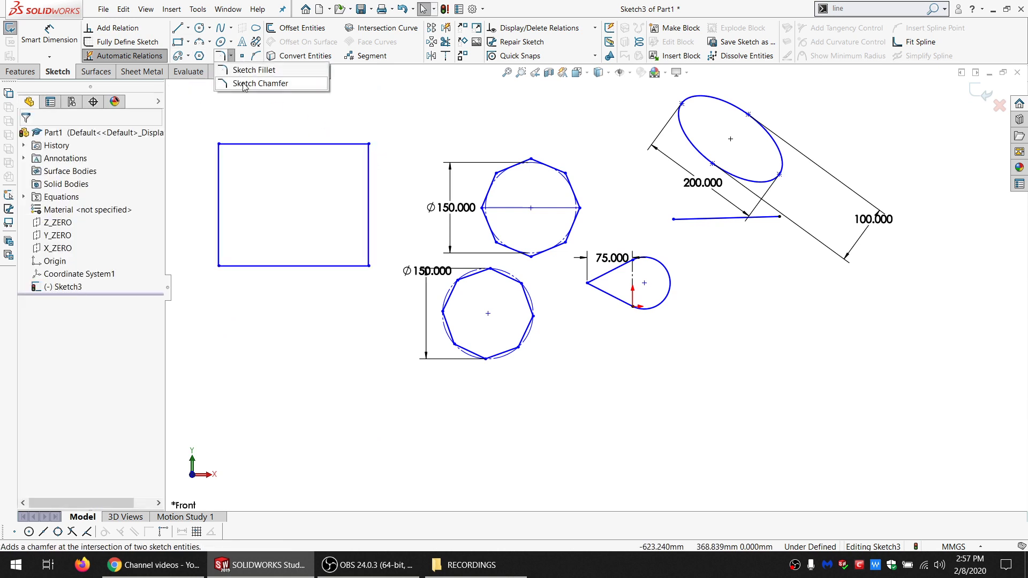
left_click(251, 82)
left_click(369, 144)
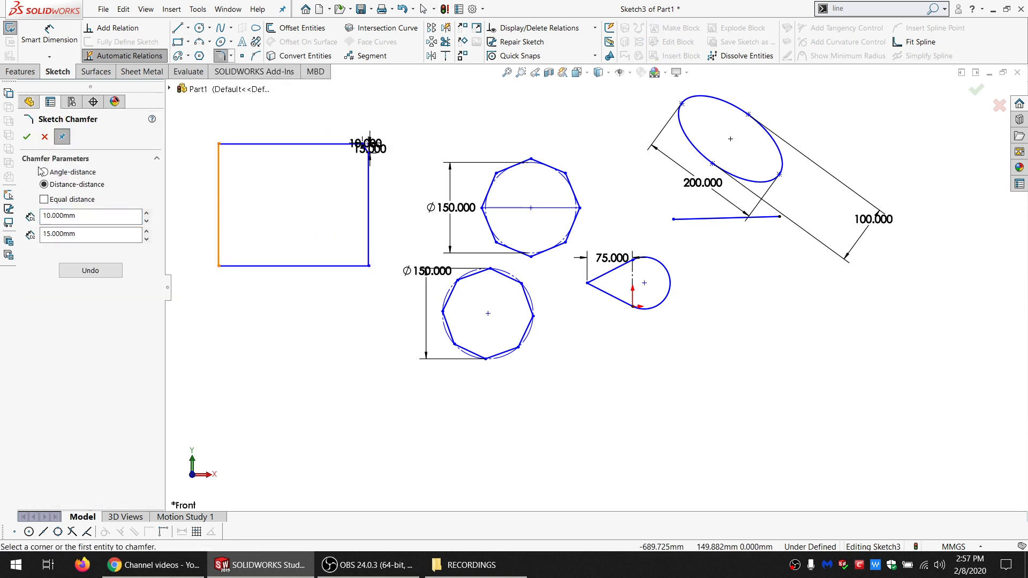
key("Escape")
scroll(375, 152, "down", 5)
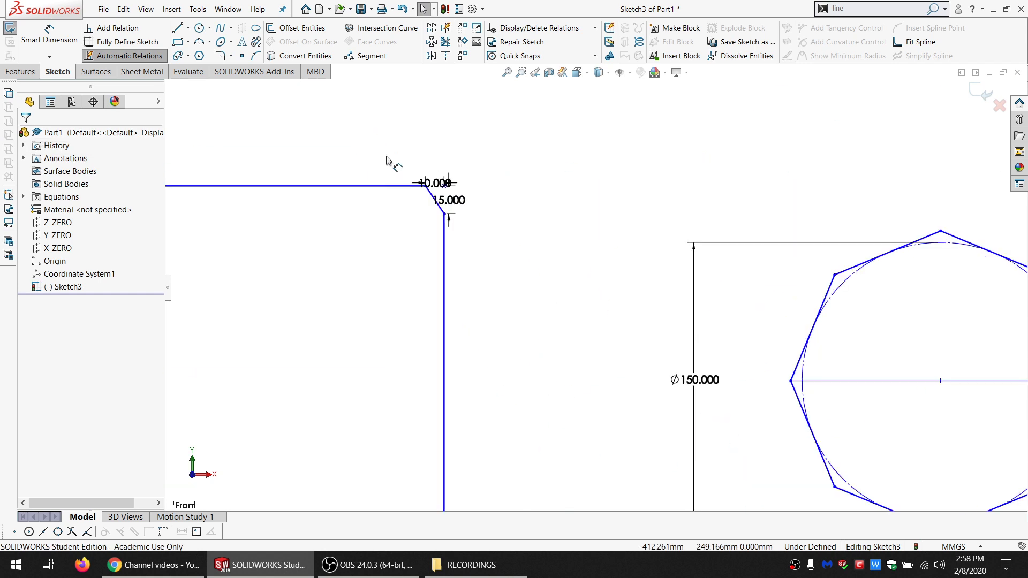
scroll(455, 219, "up", 16)
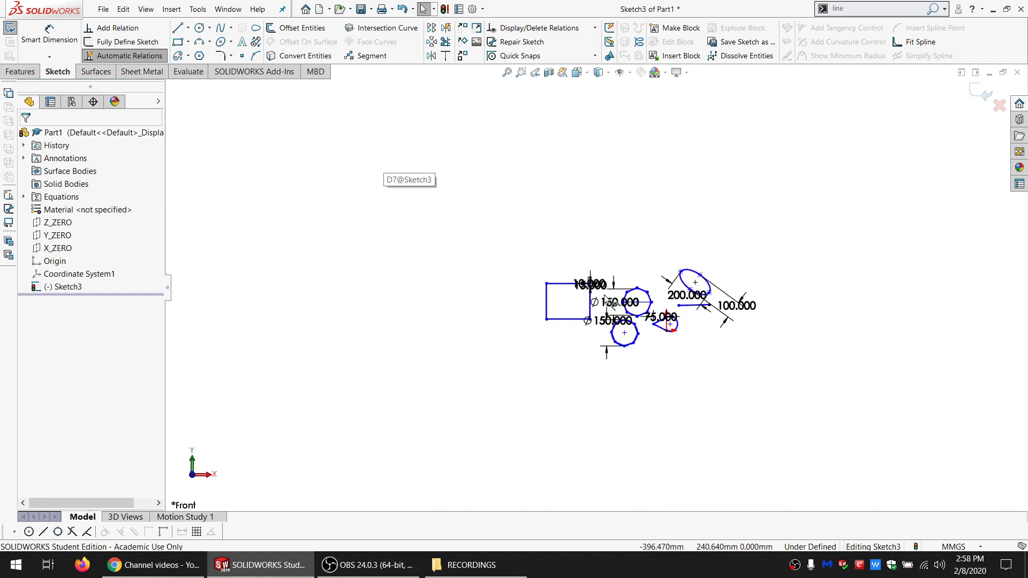
scroll(690, 346, "down", 2)
scroll(689, 346, "down", 2)
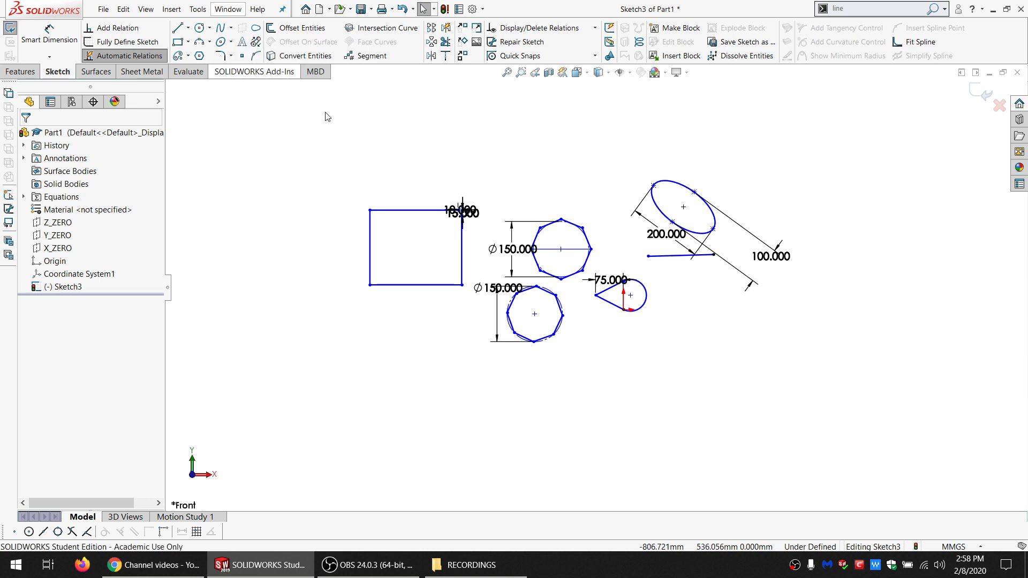
- Place a sketch point at the midpoint of the rectangle's bottom edge
left_click(242, 56)
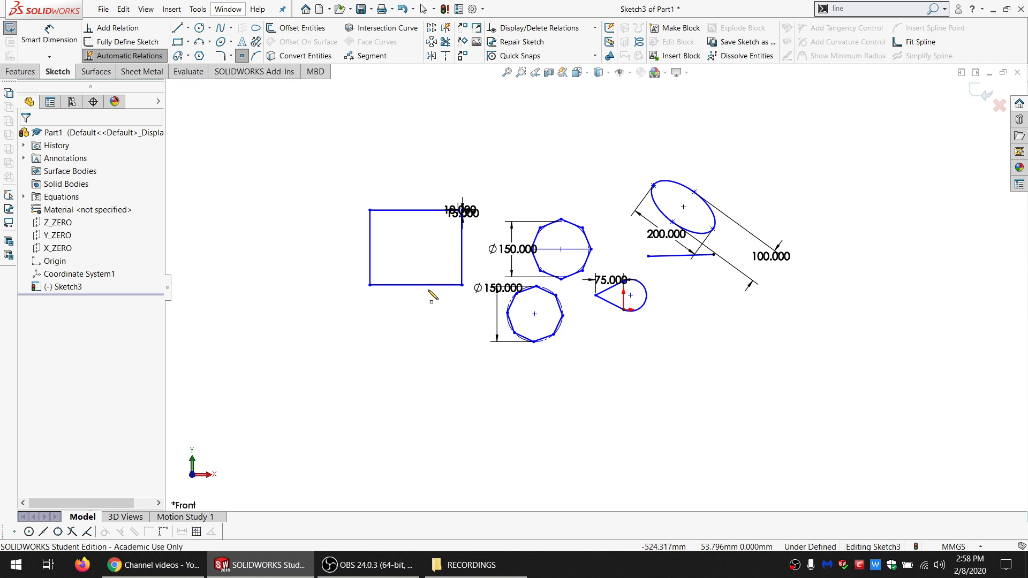
scroll(431, 296, "down", 2)
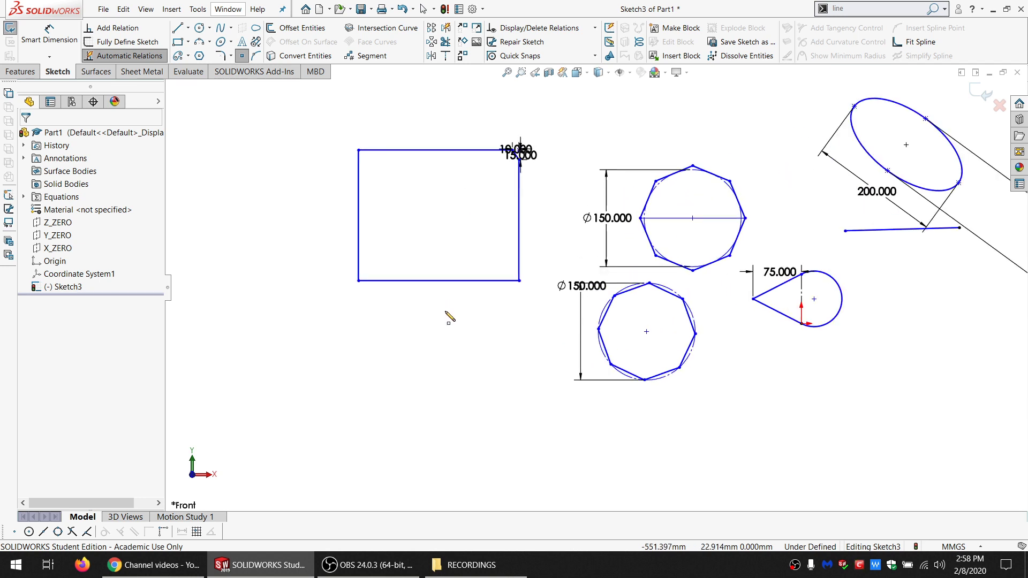
left_click(438, 281)
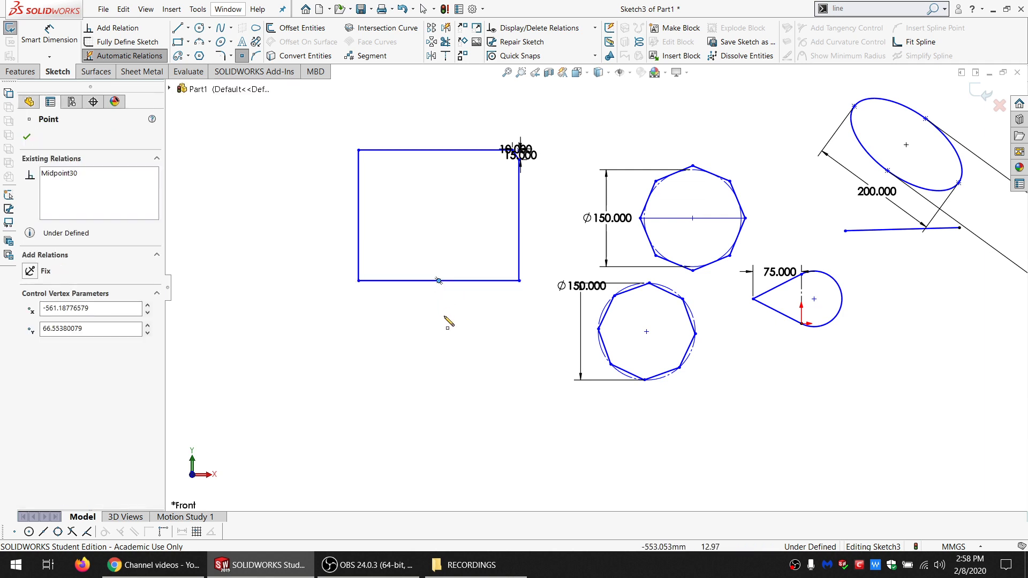
key("Escape")
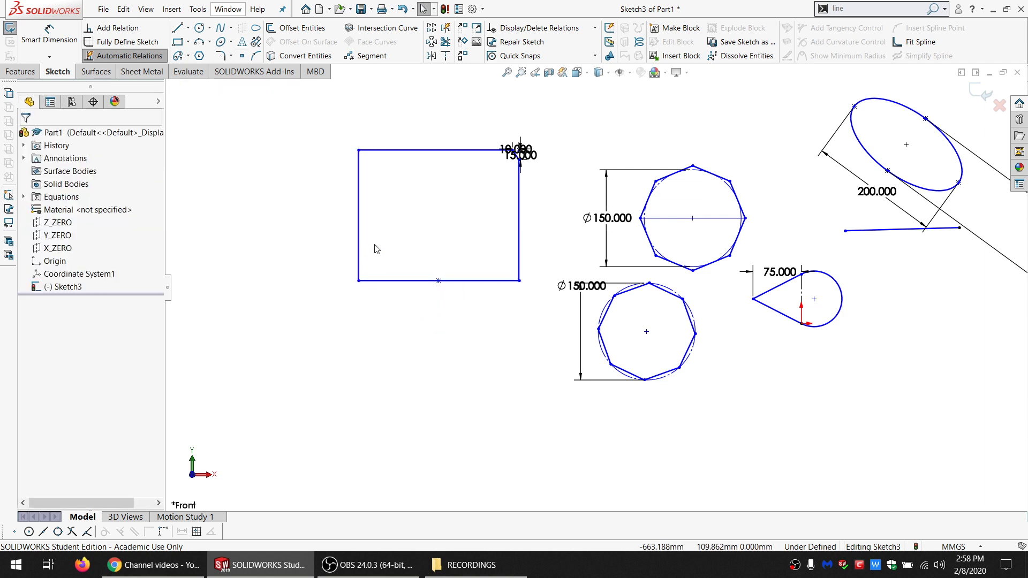
left_click(359, 216)
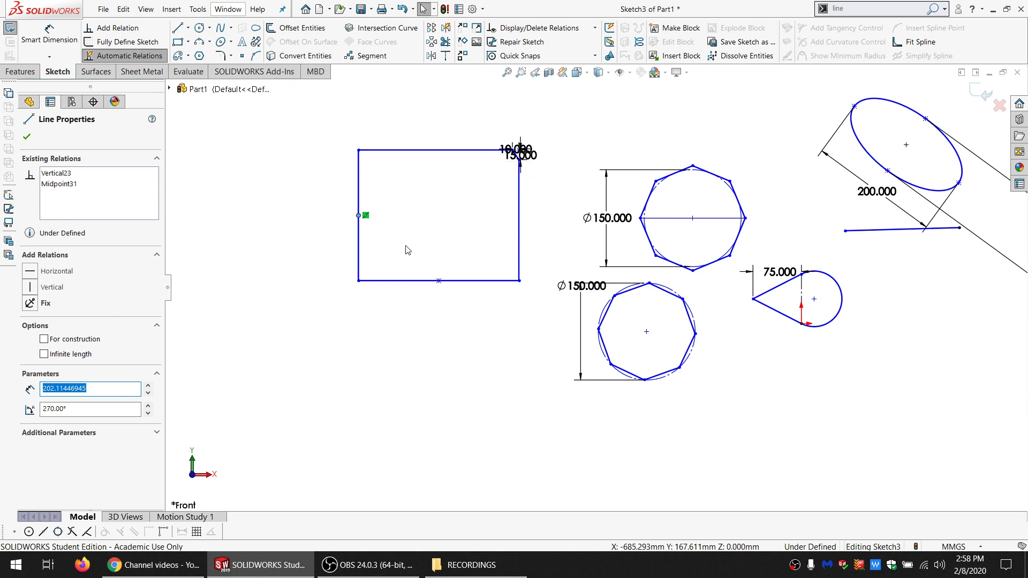
left_click(402, 245)
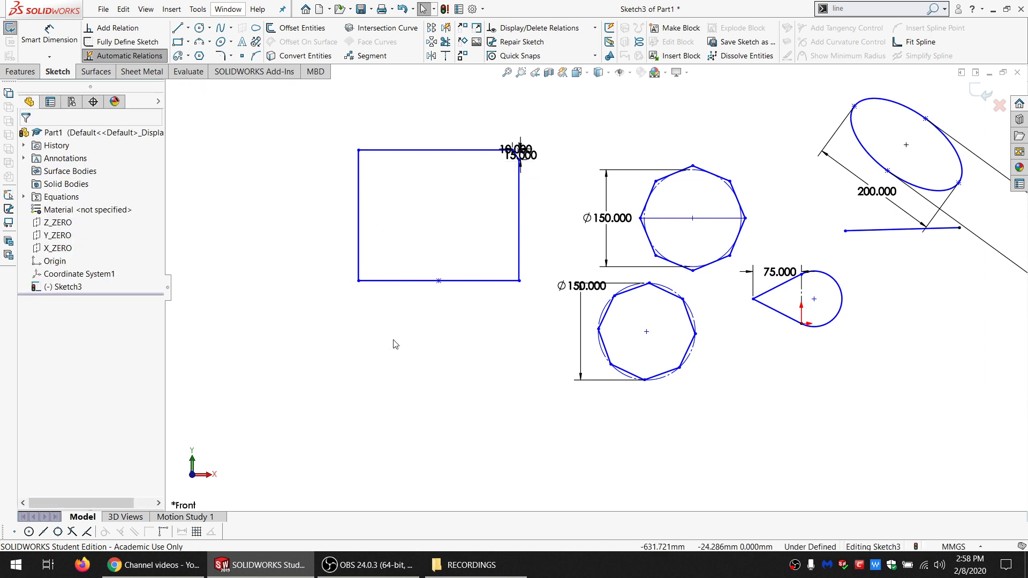
- Add a coincident relation between the point on the rectangle's bottom edge and the upper octagon's centre
left_click(440, 282)
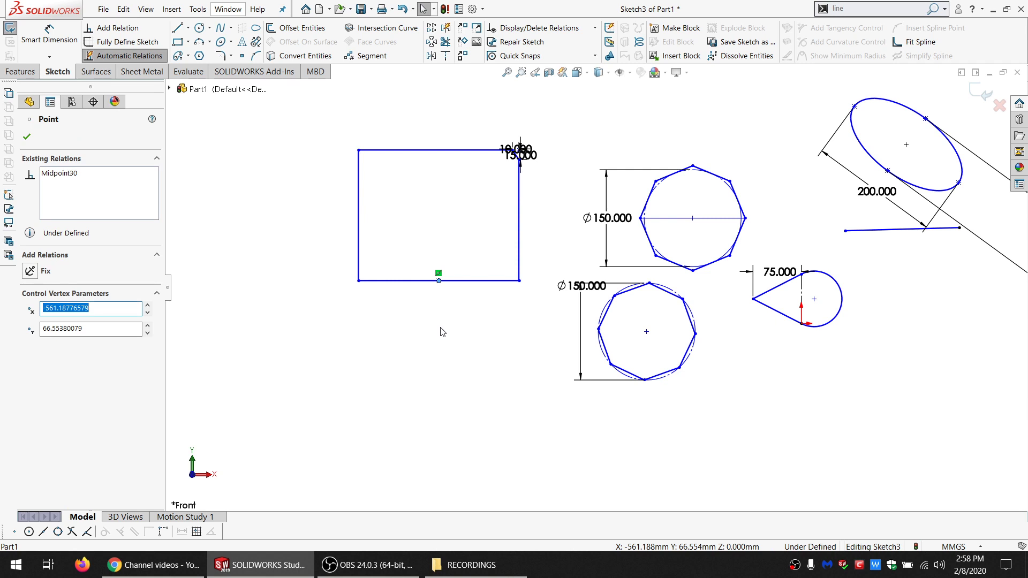
left_click(693, 219, "ctrl")
left_click(49, 360)
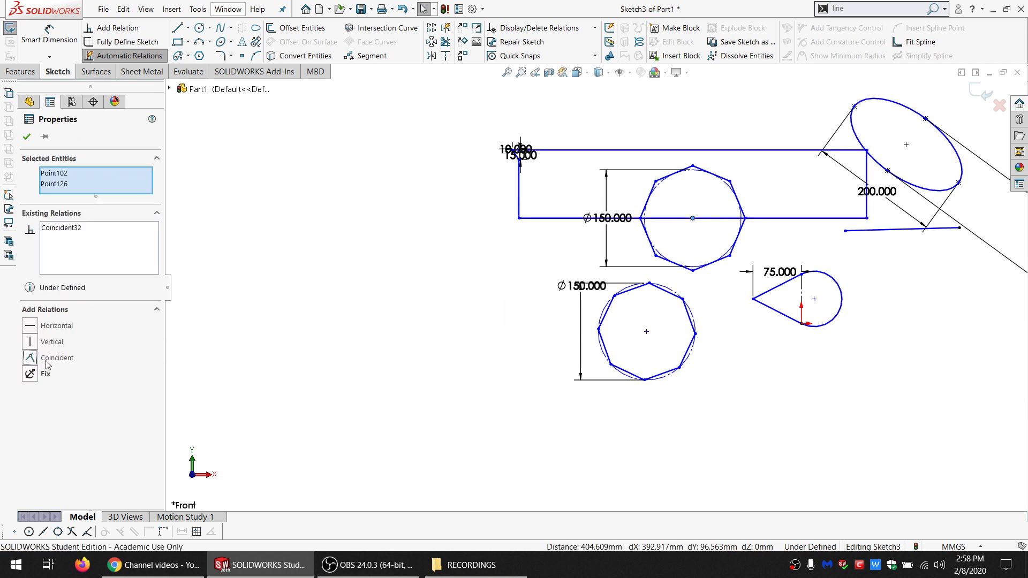
left_click(533, 247)
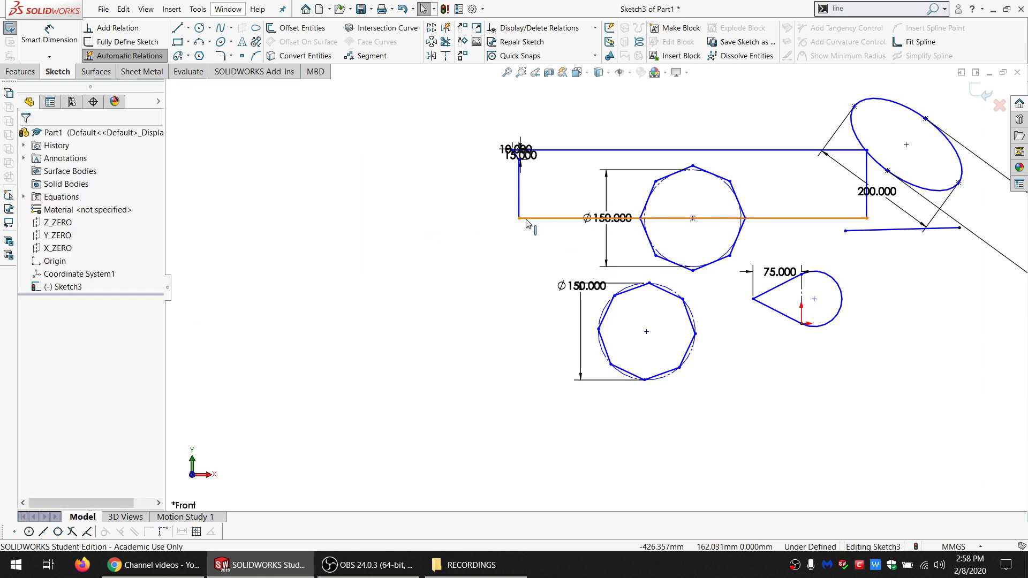
- Stretch the rectangle outward from its bottom corner below the chamfer, and undo the stretch and the coincident relation
left_click_drag(519, 218, 477, 213)
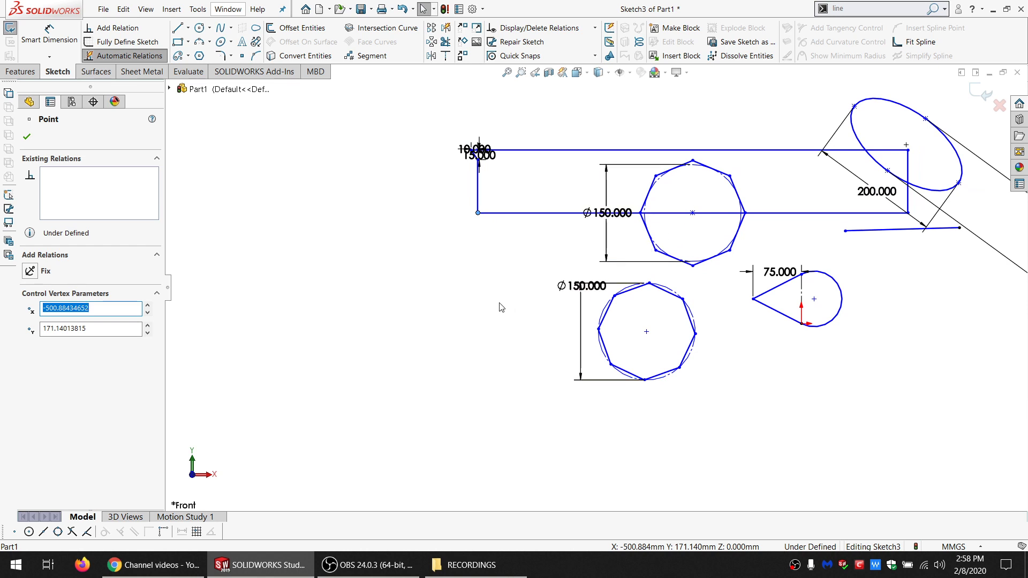
key("ctrl+z")
key("ctrl+z")
key("ctrl+z")
left_click(526, 294)
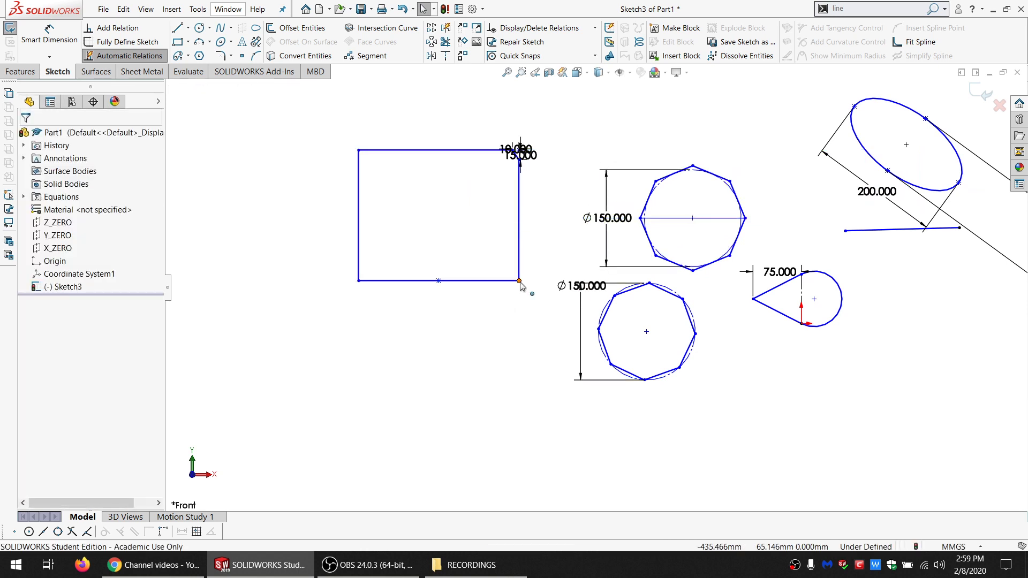
- Add a Fix relation to the rectangle's two bottom corners
left_click(519, 280)
left_click(359, 280, "ctrl")
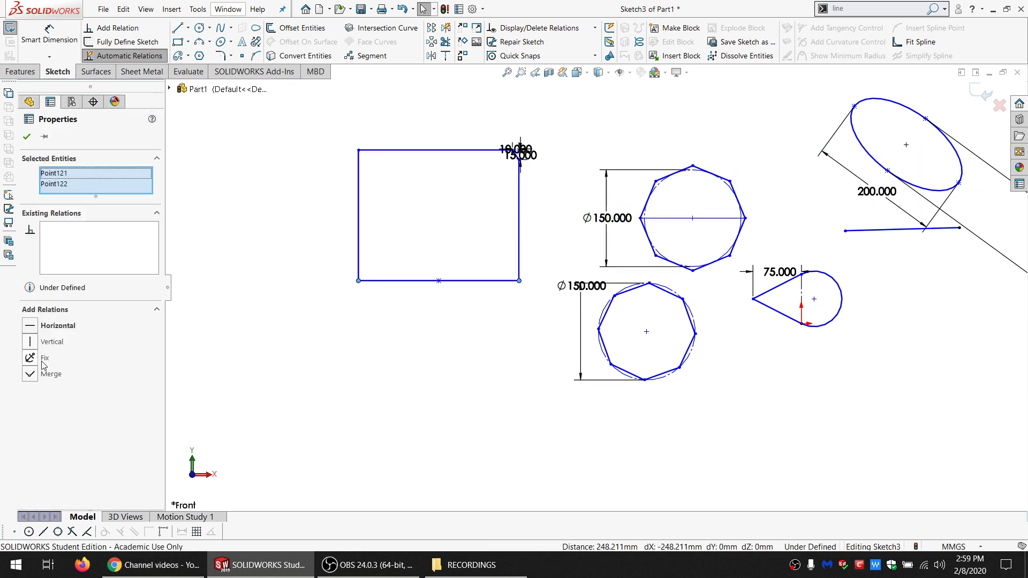
key("Escape")
- Make the upper octagon's centre coincident with the midpoint sketch point on the rectangle's bottom edge
left_click(437, 282)
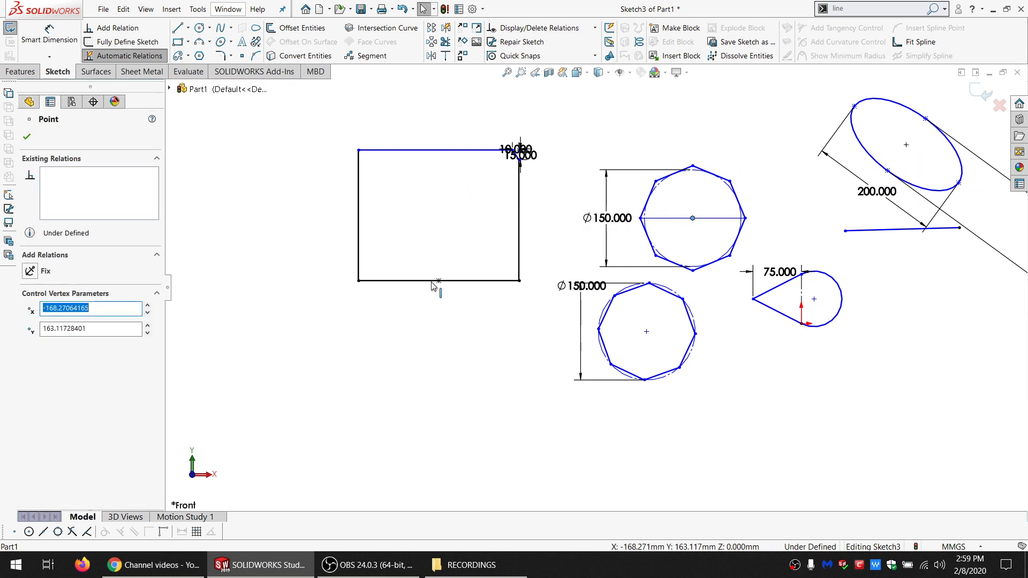
left_click(439, 282, "ctrl")
left_click(51, 359)
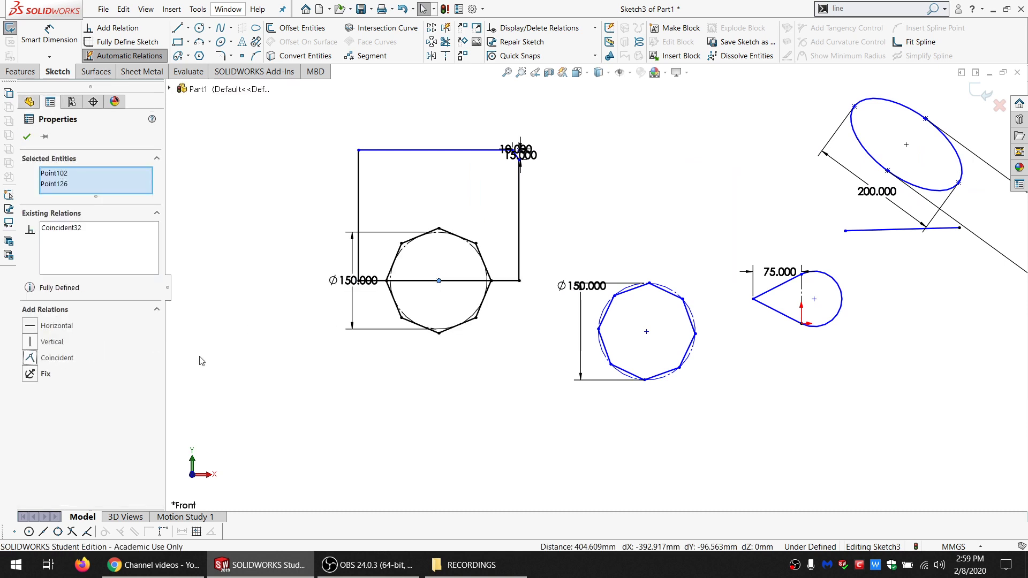
key("Escape")
key("f")
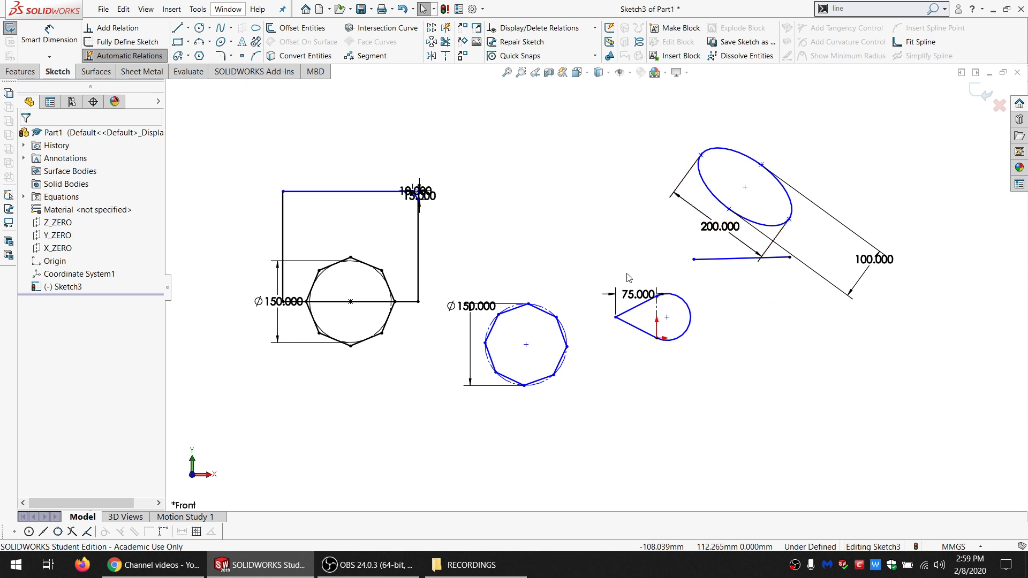
- Split the rectangle's top edge at three places with Split Entities
scroll(691, 273, "up", 2)
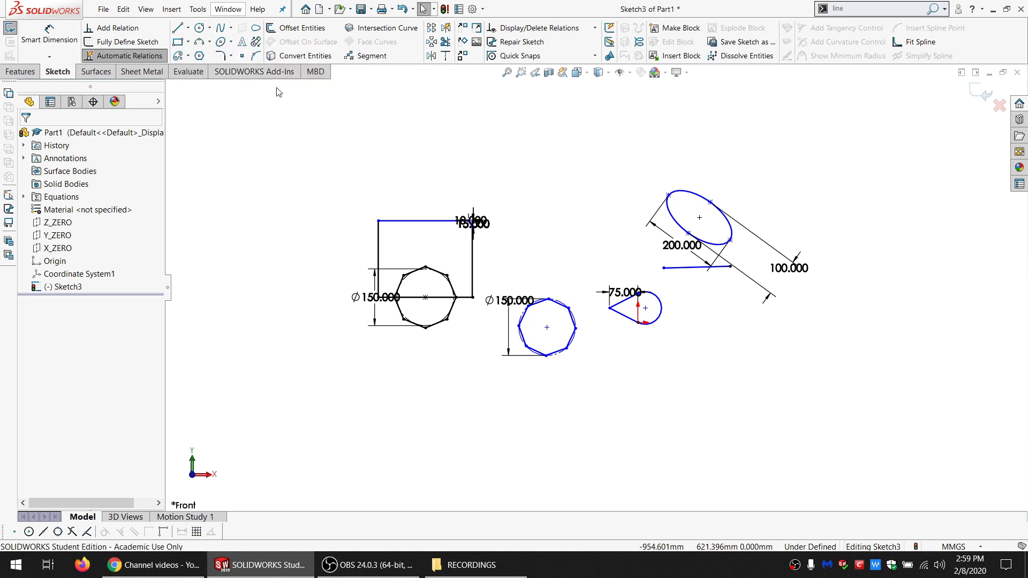
left_click(257, 57)
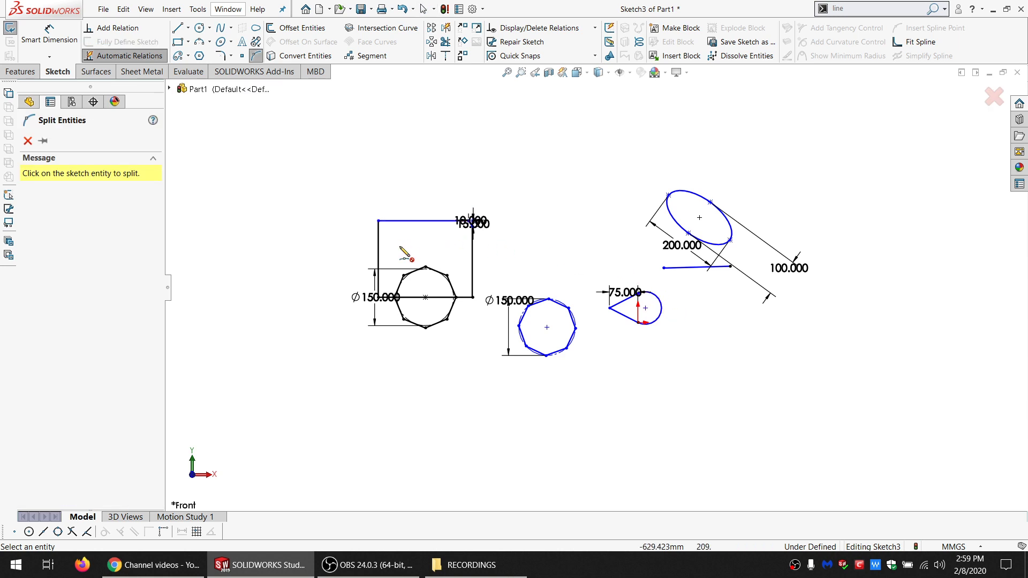
left_click(409, 221)
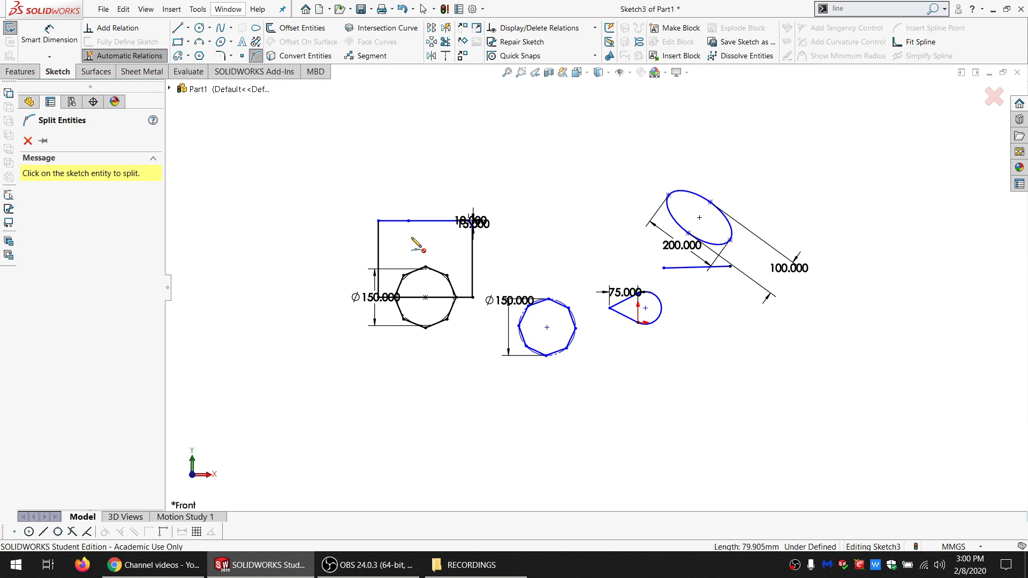
left_click(444, 221)
left_click(394, 220)
key("Escape")
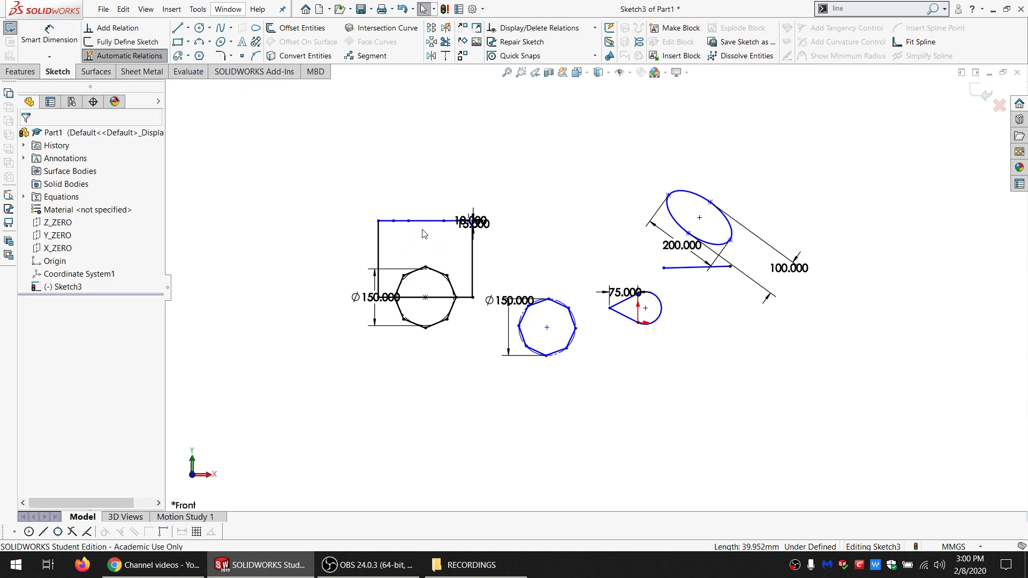
- Delete both collinear relations from the second segment from the left on the rectangle's split top edge
scroll(379, 213, "down", 3)
left_click_drag(429, 228, 424, 182)
left_click(414, 182)
left_click(395, 183)
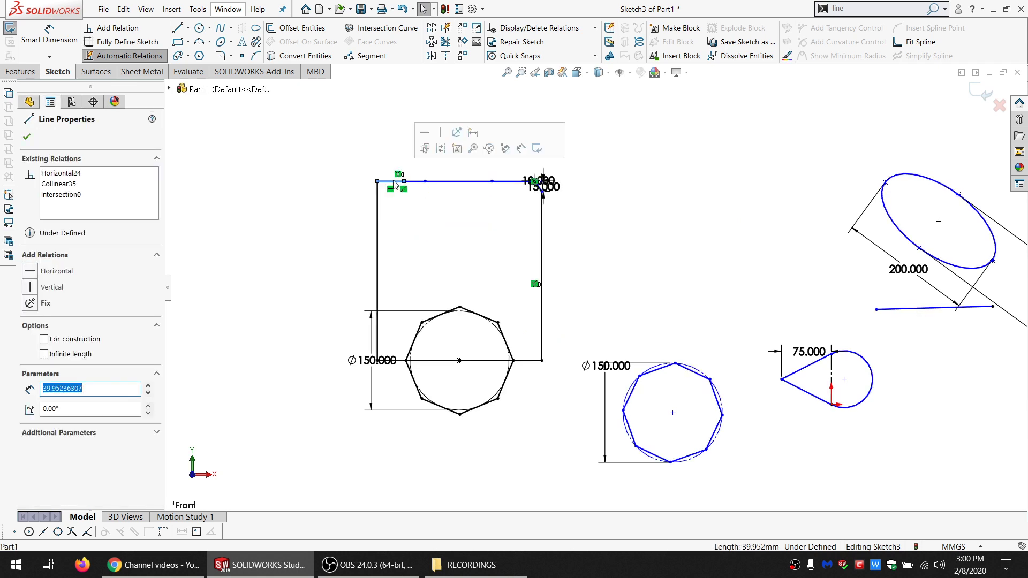
left_click(416, 185)
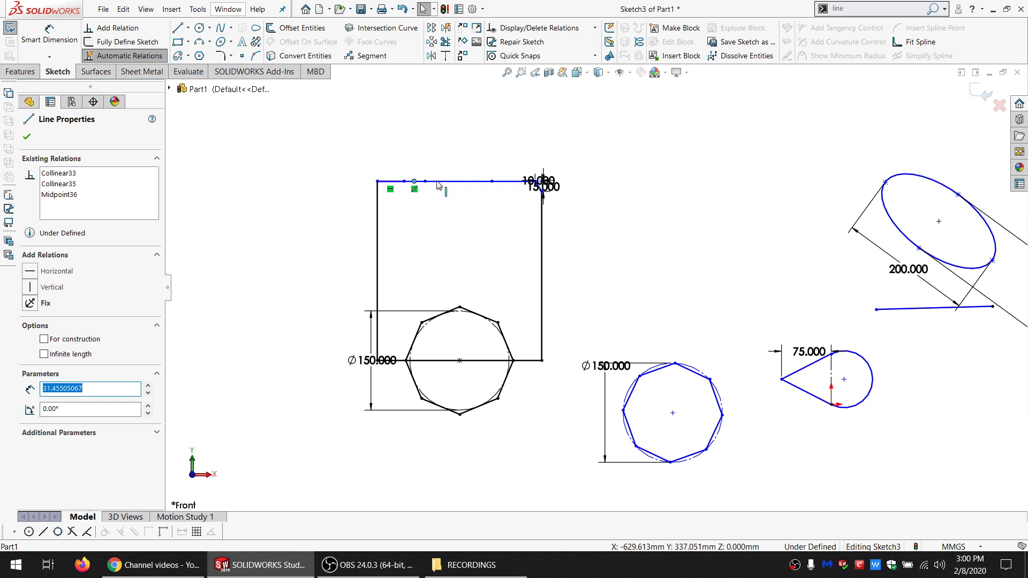
scroll(433, 189, "down", 4)
left_click(452, 201)
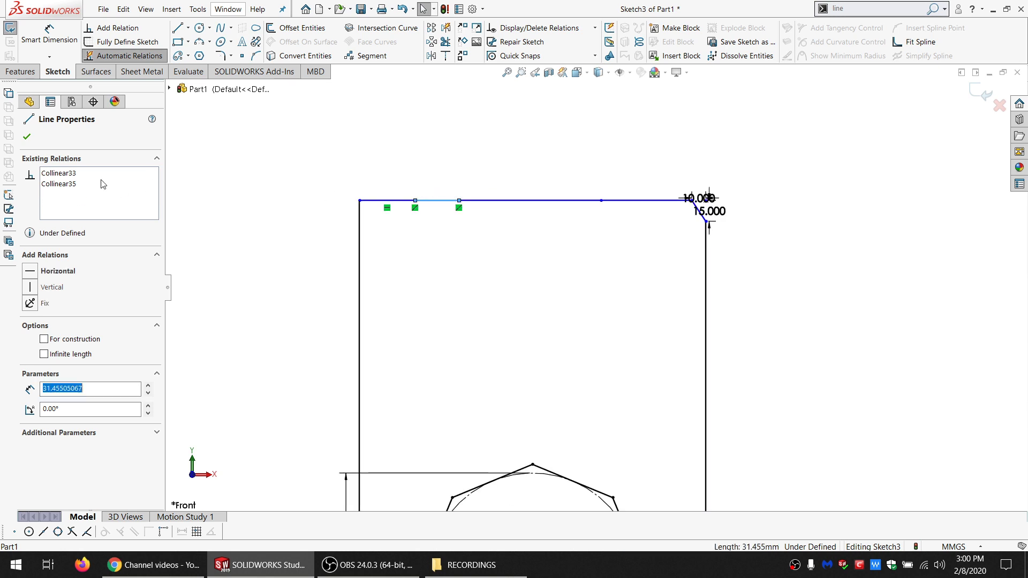
left_click(56, 176)
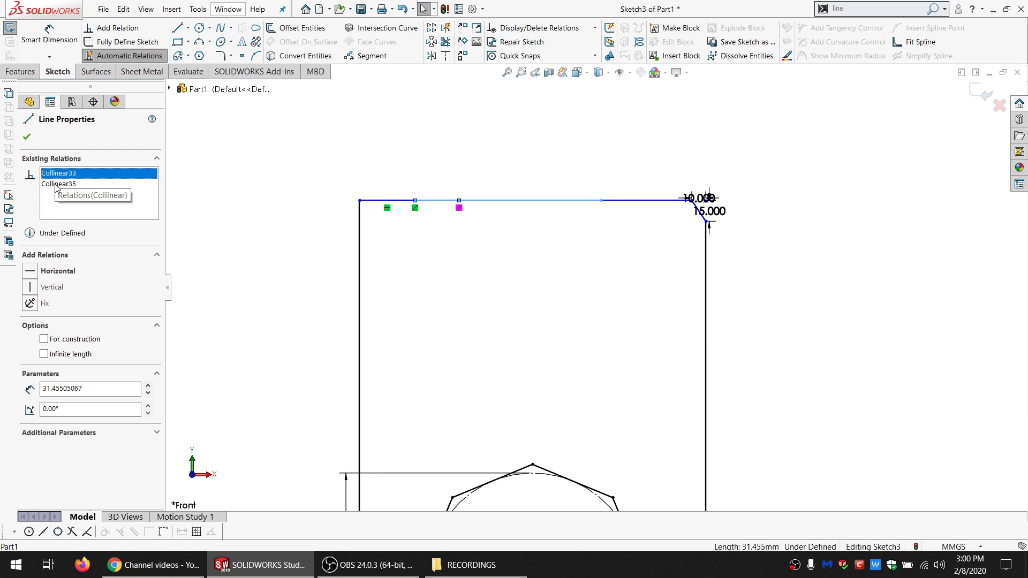
left_click(56, 184)
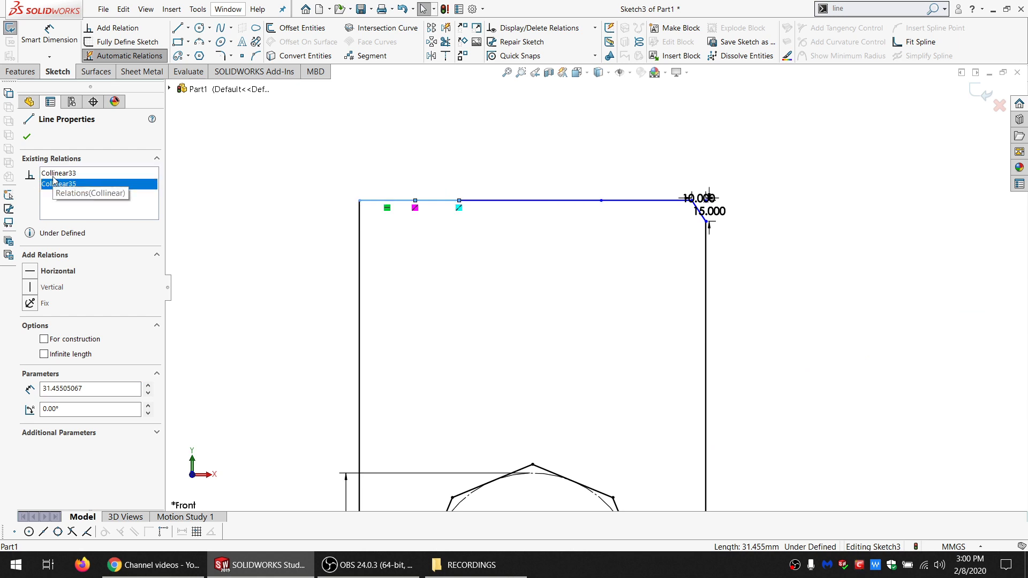
left_click(56, 174, "ctrl")
left_click(457, 245)
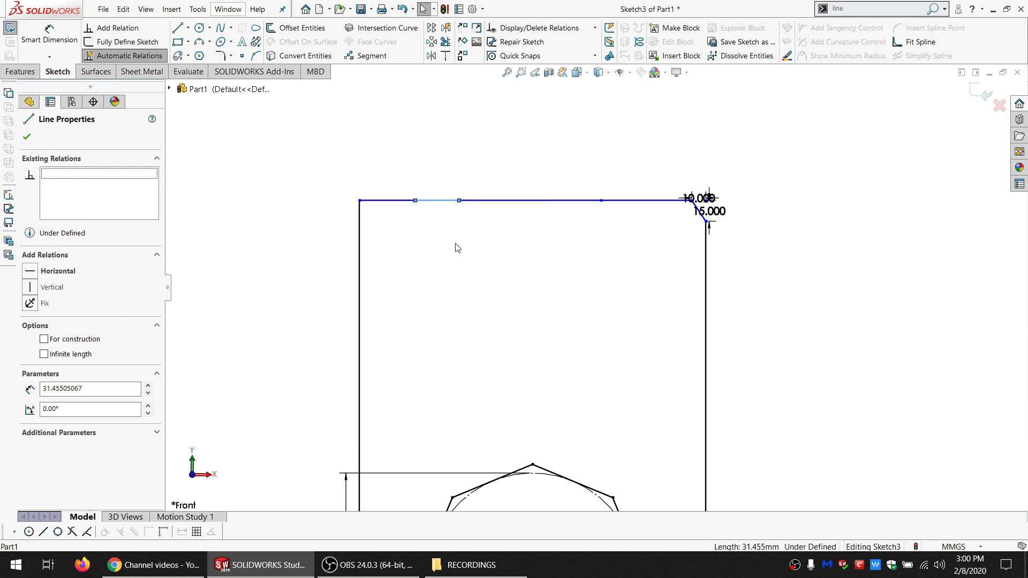
- Pull the split point at the second segment's right end upward above the rectangle's top edge
left_click_drag(459, 201, 445, 136)
scroll(538, 258, "up", 5)
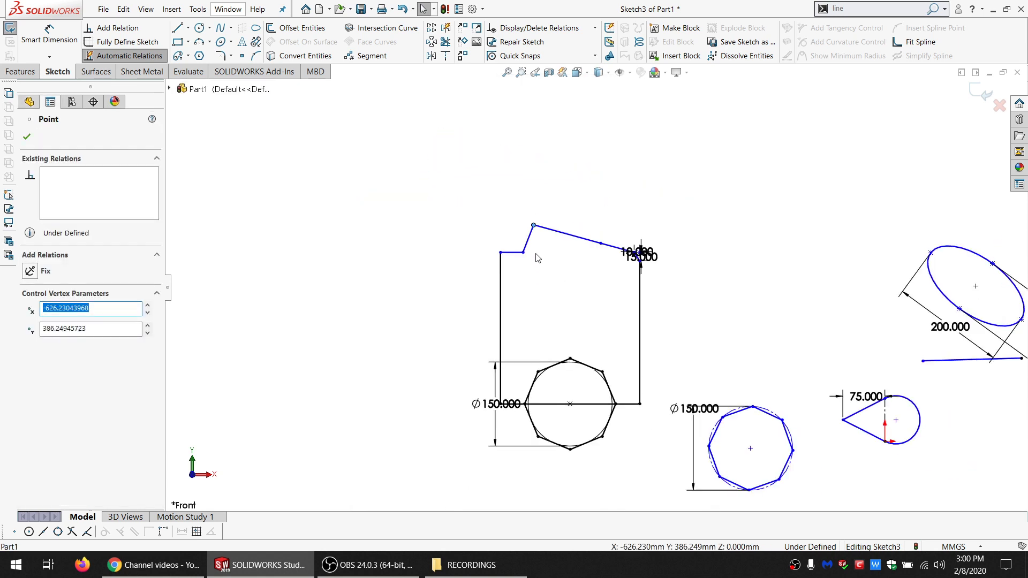
scroll(585, 301, "up", 4)
scroll(812, 405, "down", 3)
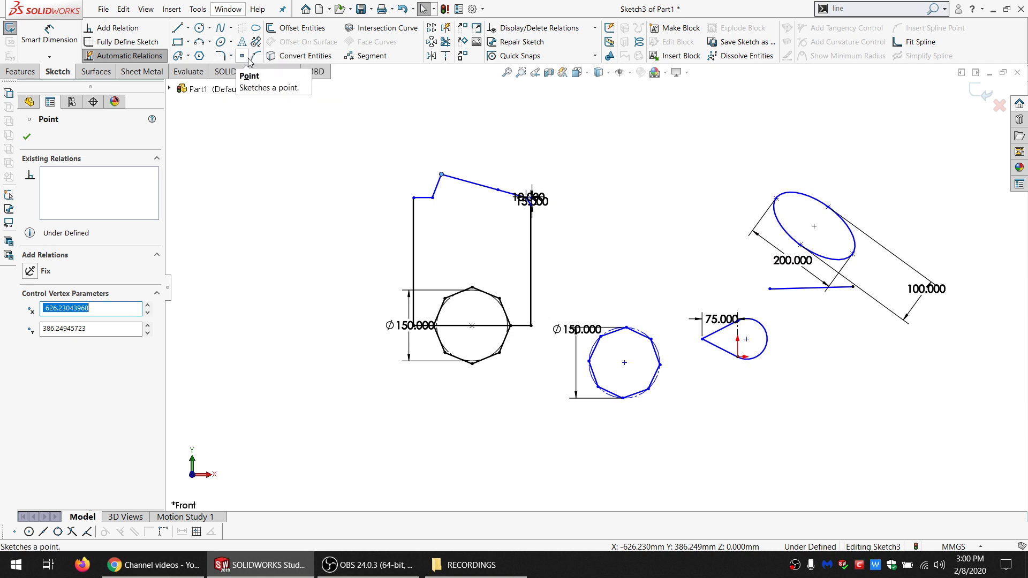
left_click(292, 164)
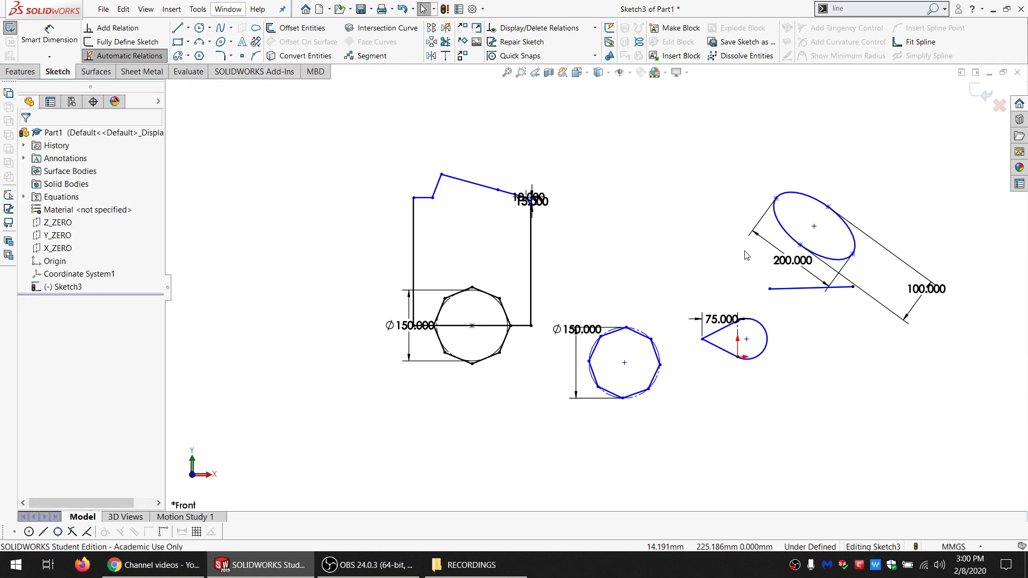
scroll(743, 250, "up", 4)
scroll(735, 248, "down", 3)
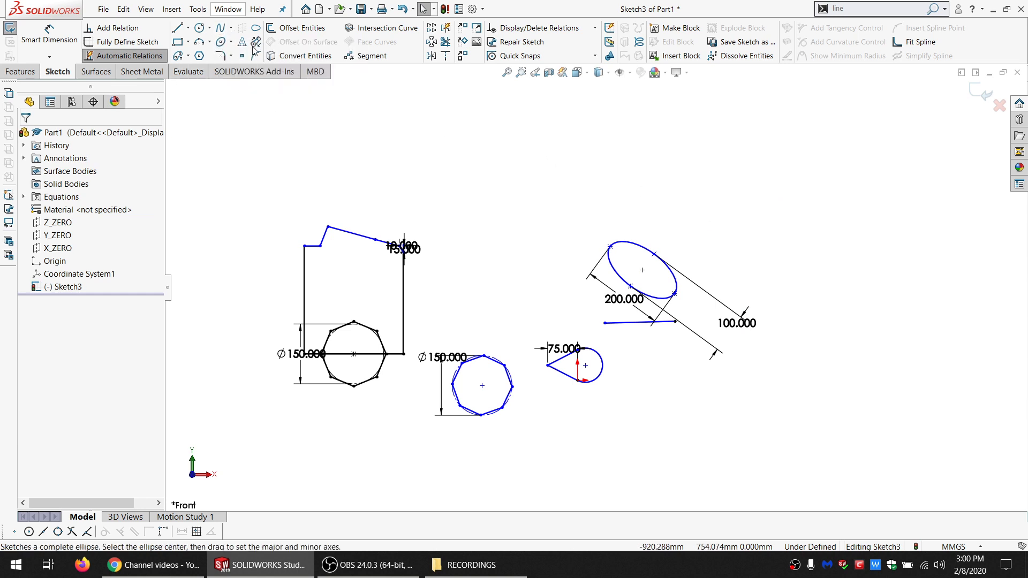
- Sketch an open chain of two connected lines above the ellipse
left_click(178, 27)
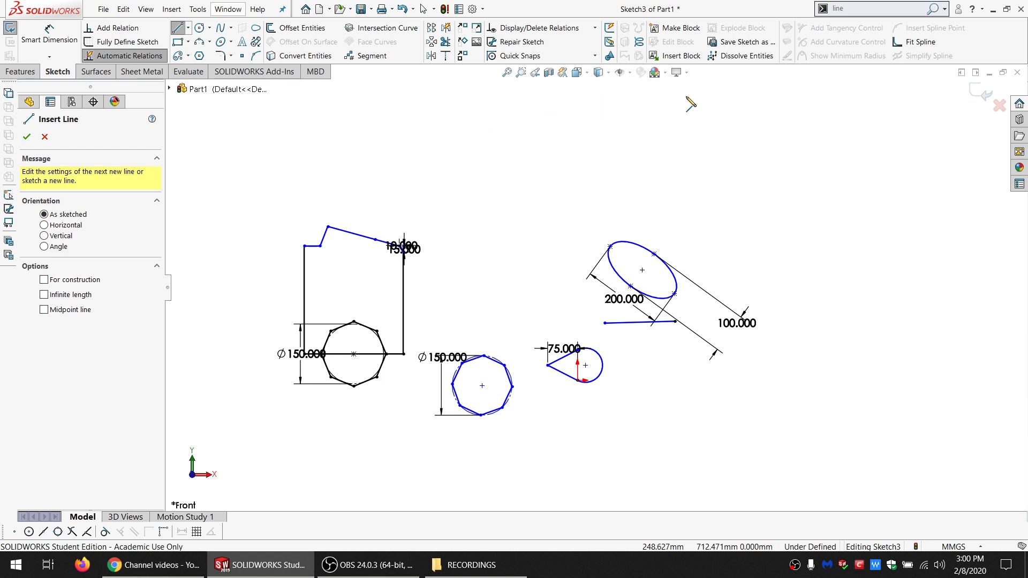
left_click(622, 92)
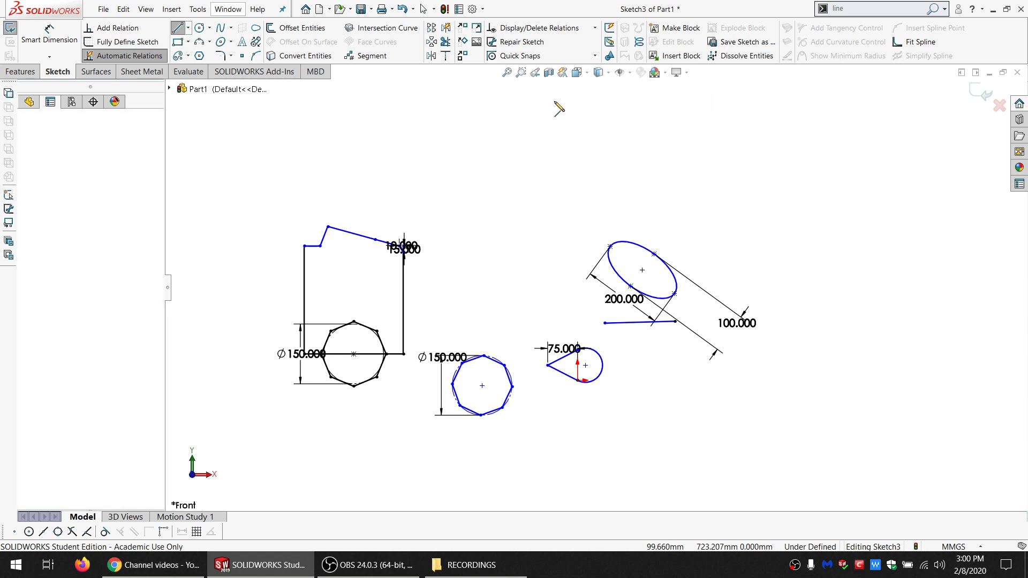
left_click(553, 108)
left_click(528, 181)
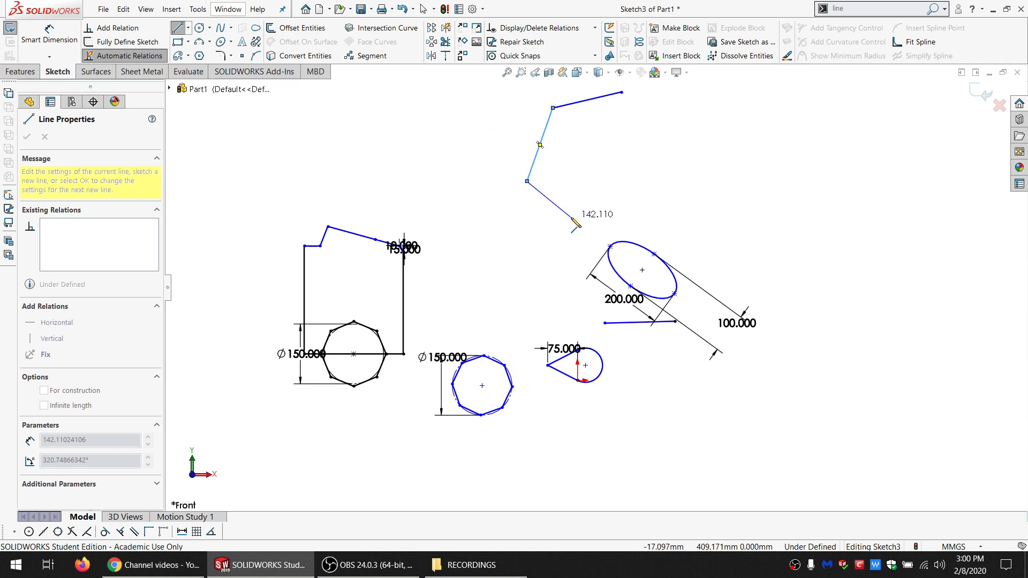
key("Escape")
- Sketch an eight-sided polygon with an inscribed circle about 730 mm in diameter in the empty area right of the existing geometry
scroll(693, 234, "up", 8)
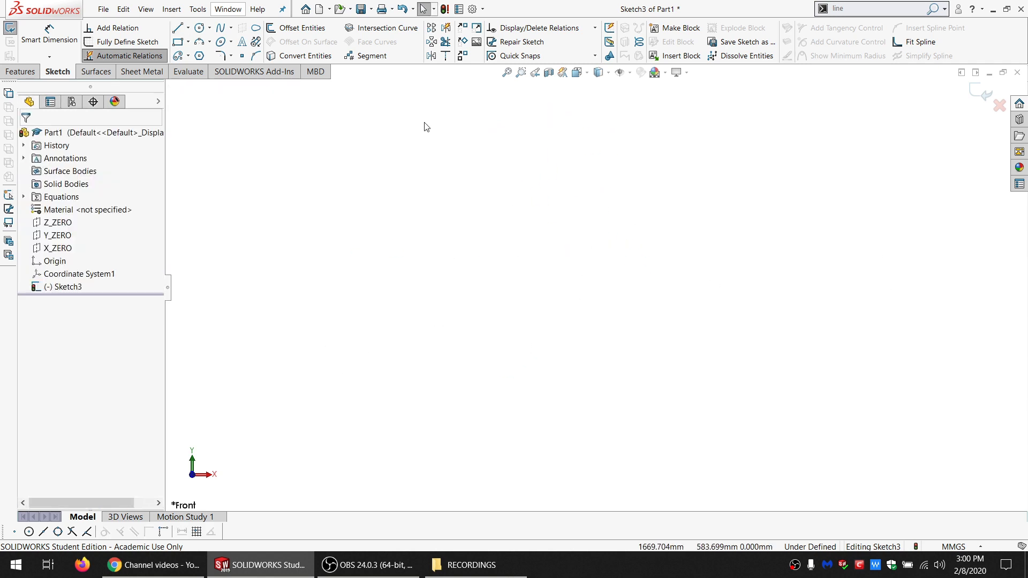
left_click(200, 56)
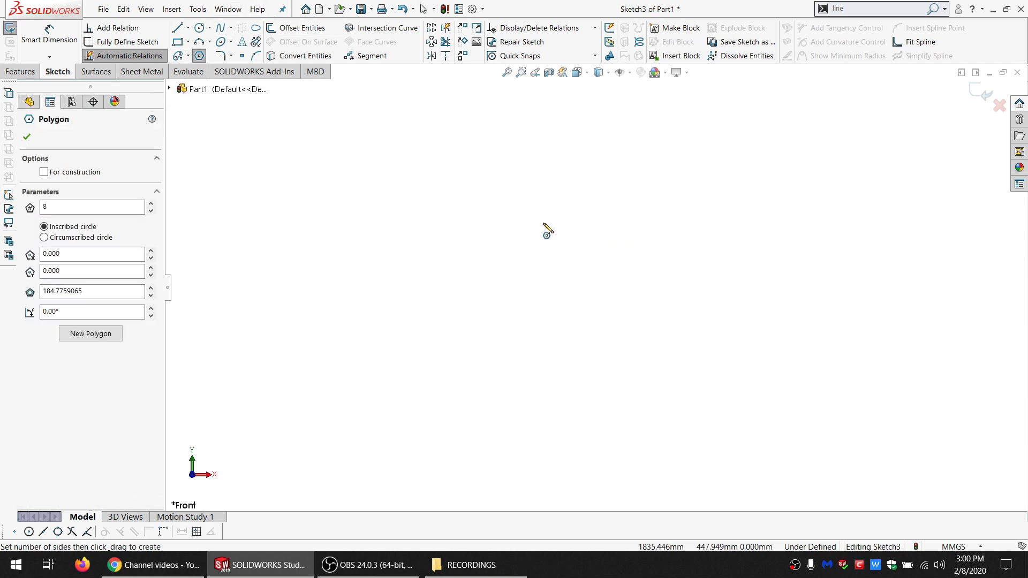
left_click_drag(545, 221, 464, 328)
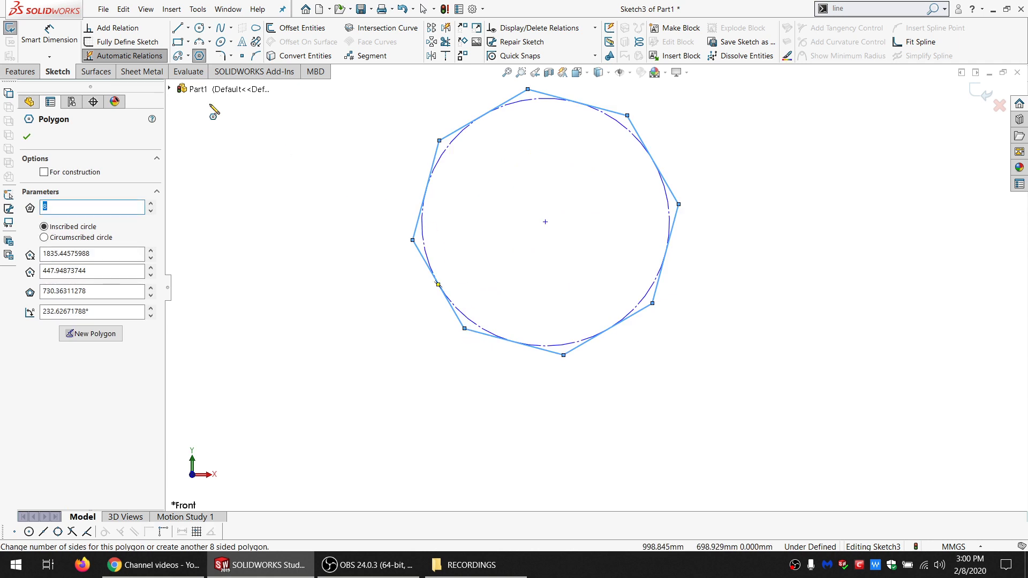
- Sketch a closed triangle left of the large octagon, with slanted sides about 295 mm and 230 mm long
left_click(177, 28)
left_click(286, 314)
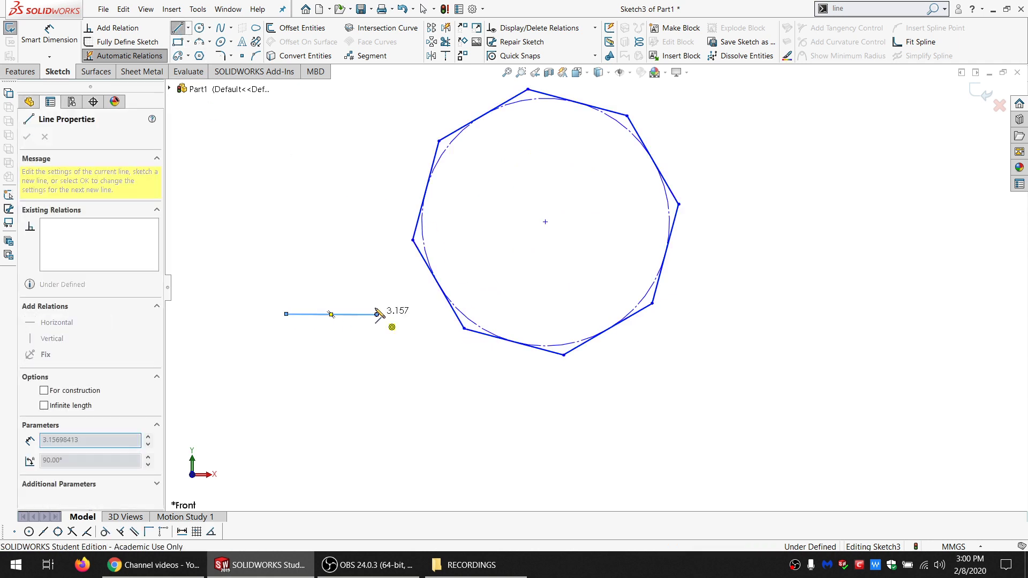
left_click(377, 314)
left_click(309, 387)
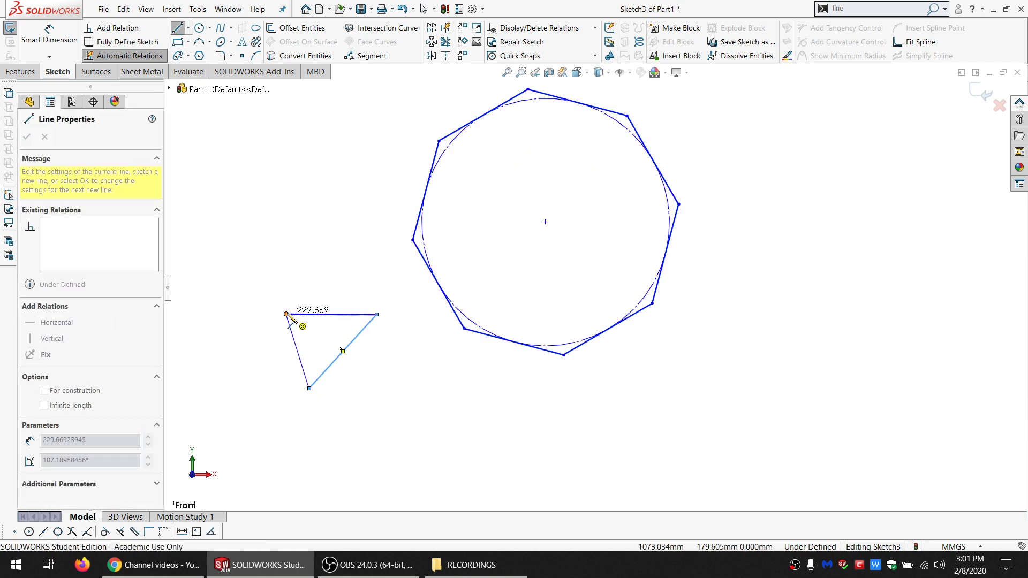
left_click(286, 314)
scroll(440, 308, "up", 4)
key("Escape")
mouse_move(435, 351)
left_mouse_down()
mouse_move(511, 366)
mouse_move(367, 118)
mouse_move(324, 348)
left_mouse_up()
key("Escape")
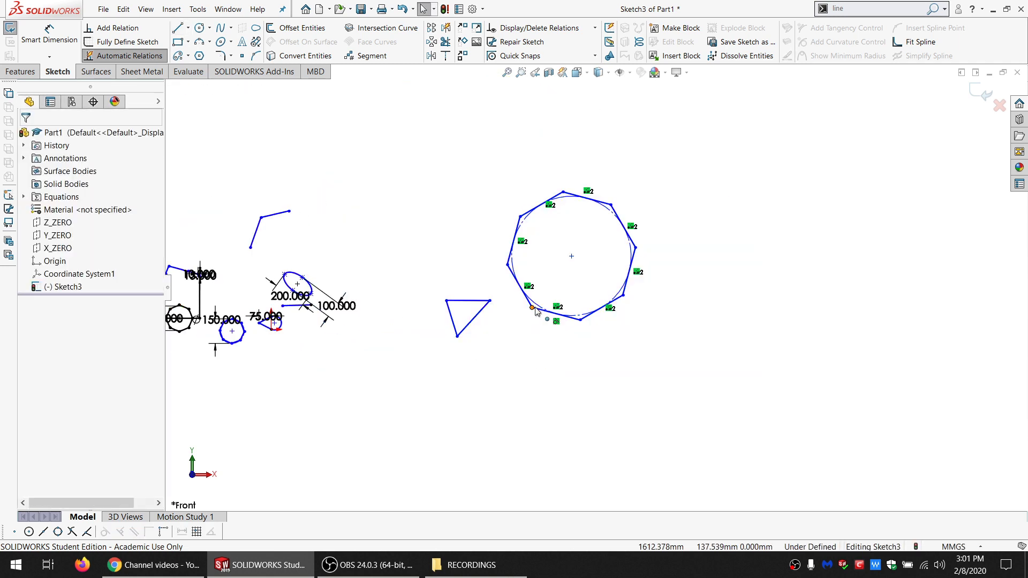
- Select the large octagon's chain and the triangle's chain in turn and add a Fix relation to each
right_click(540, 312)
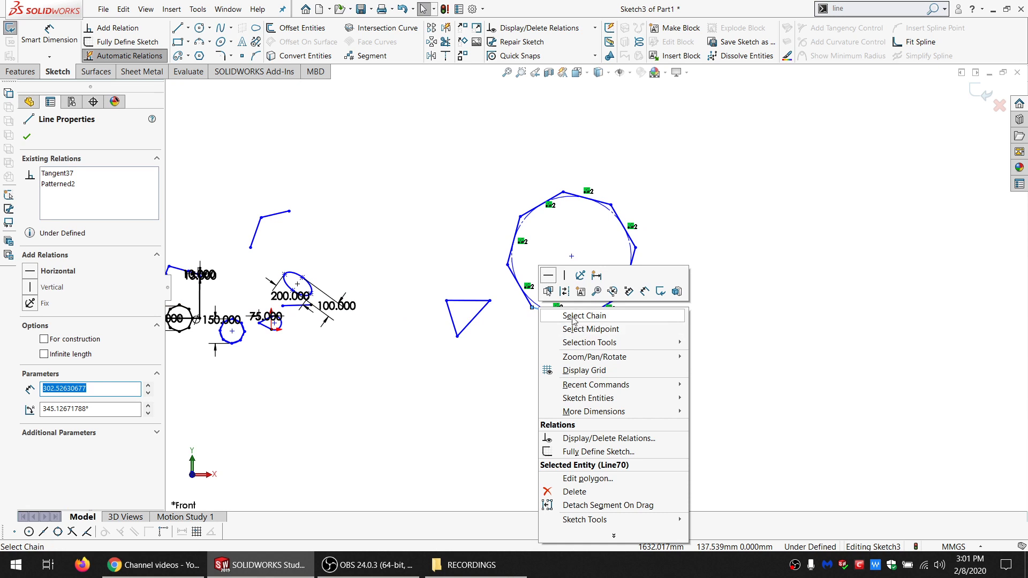
left_click(581, 320)
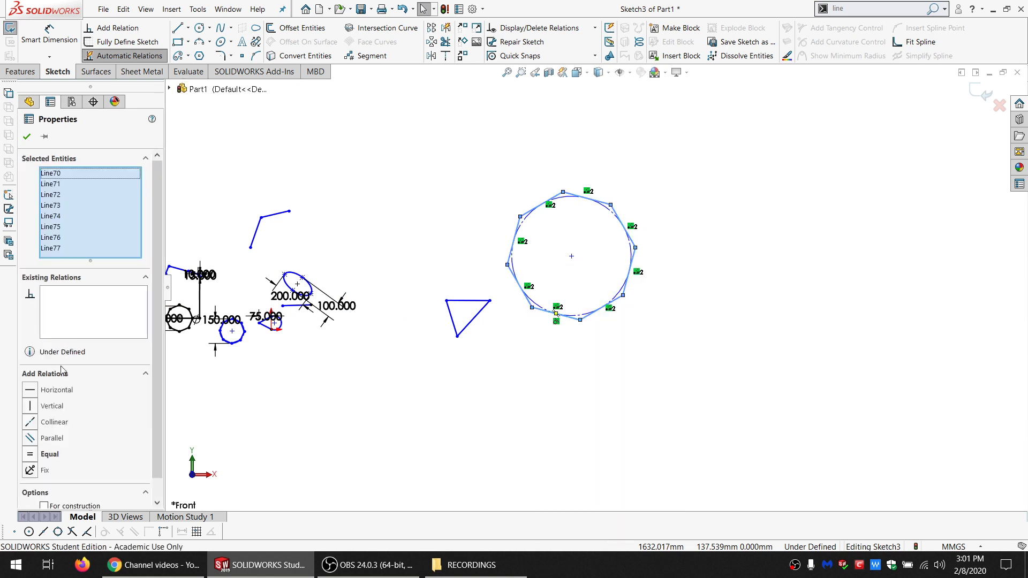
right_click(475, 317)
left_click(524, 323)
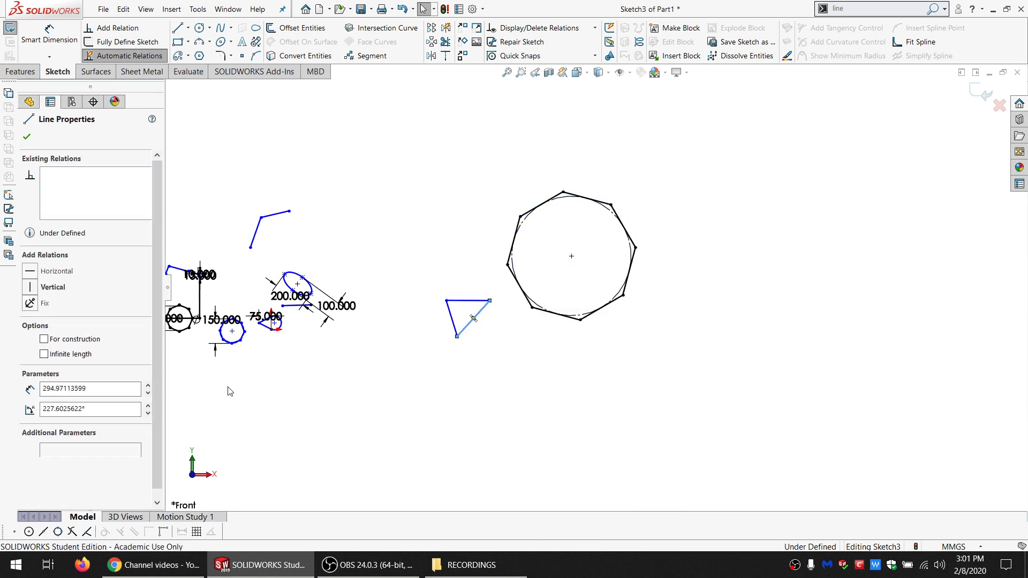
key("Escape")
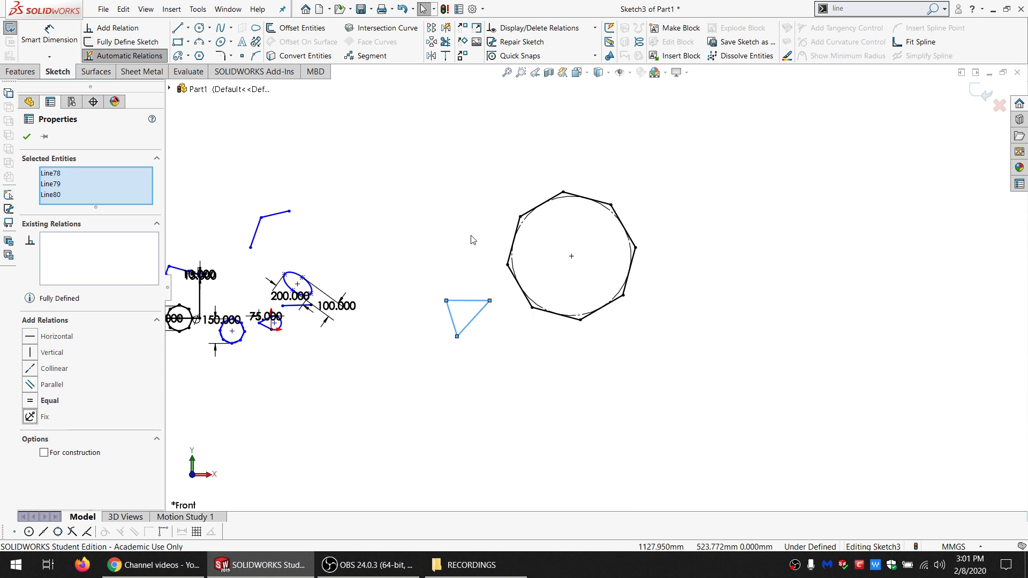
- Sketch a two-point spline from the triangle's upper-left vertex to the large octagon's upper-left vertex
scroll(557, 317, "down", 3)
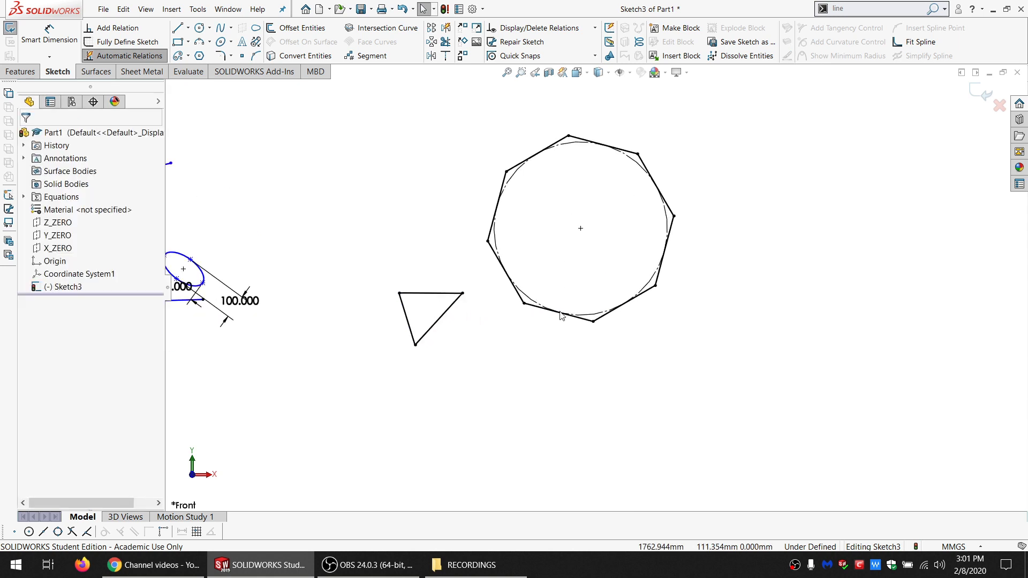
left_click(225, 32)
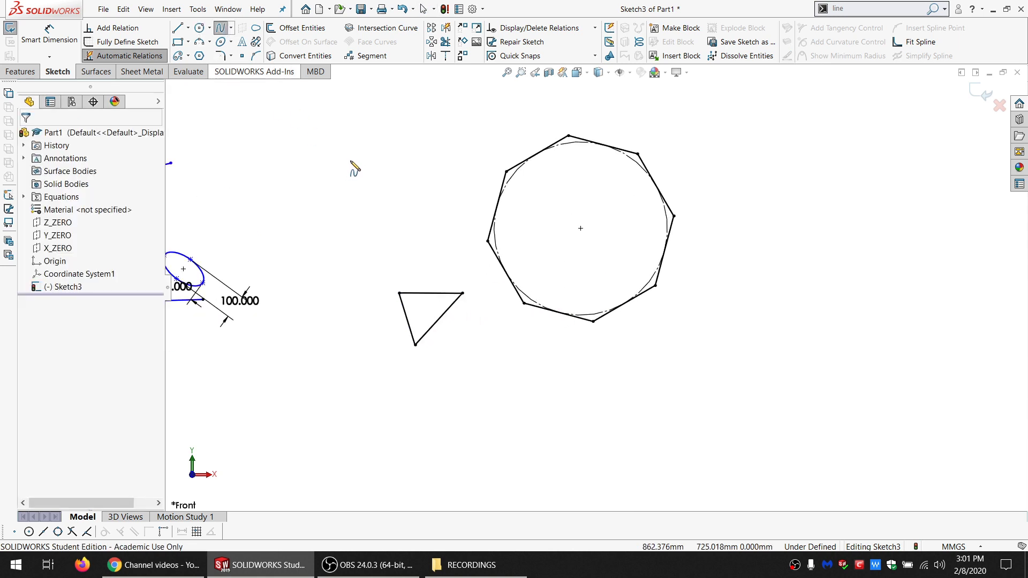
left_click(399, 293)
left_click(508, 171)
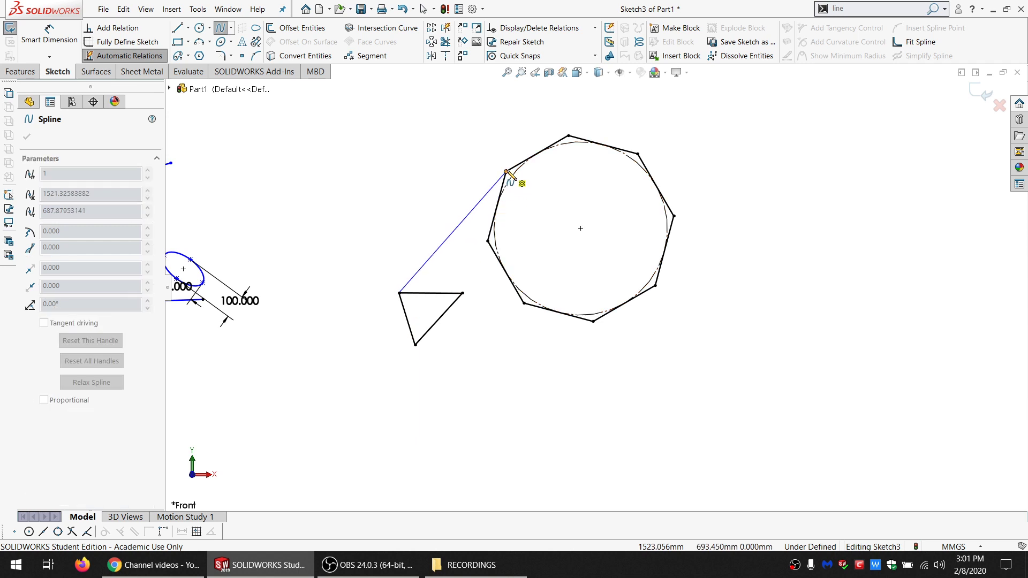
key("Escape")
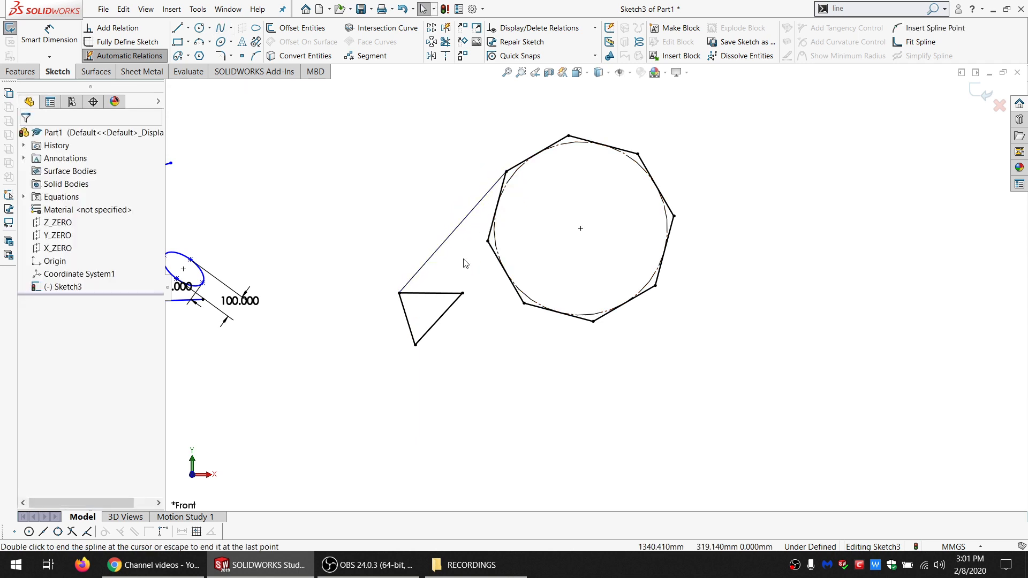
- Make the spline tangent to the large octagon's upper-left edge and to the triangle's top edge
left_click(515, 170)
left_click(493, 189, "ctrl")
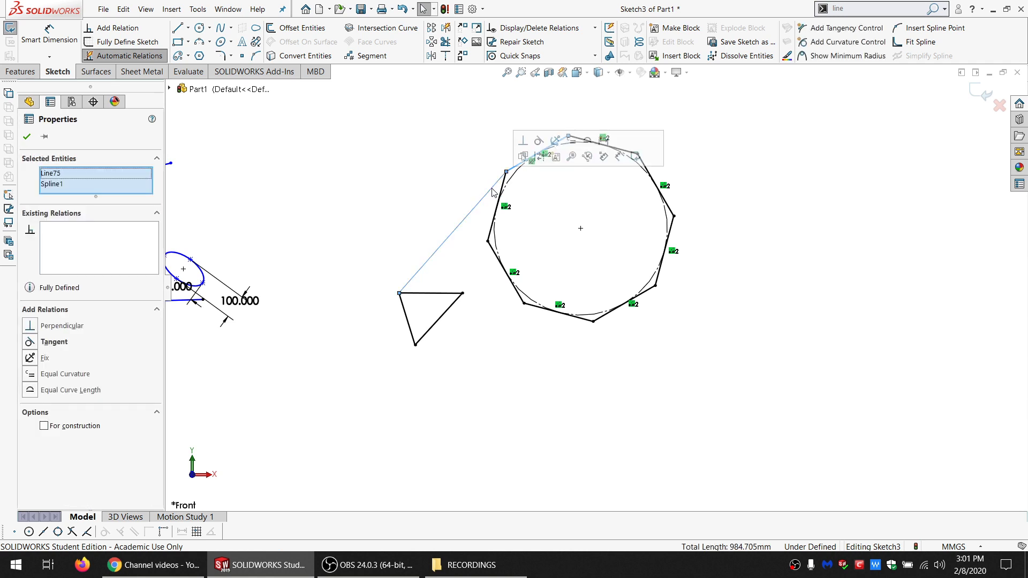
left_click(45, 343)
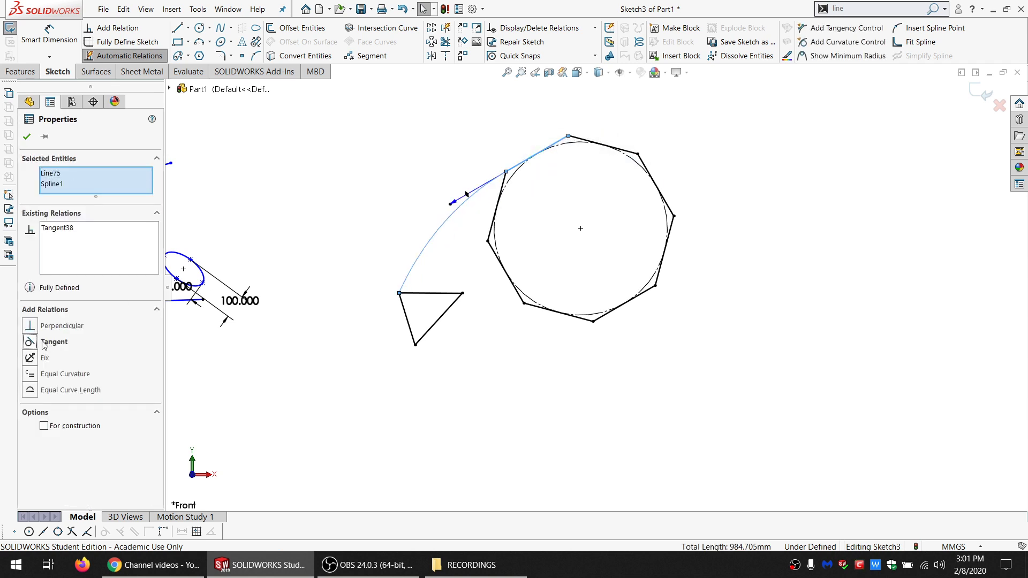
left_click(415, 294)
left_click(408, 271, "ctrl")
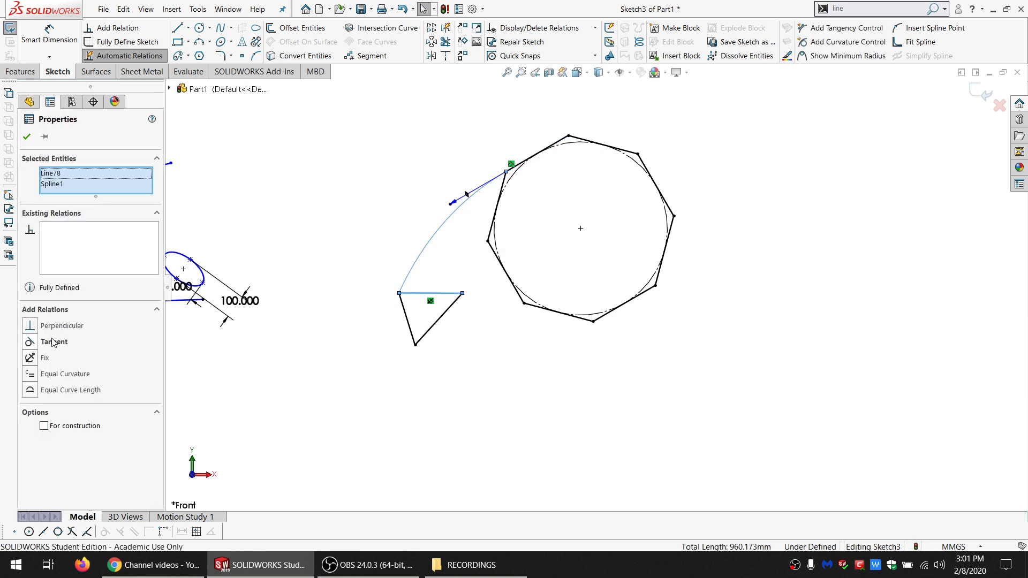
left_click(53, 344)
key("Escape")
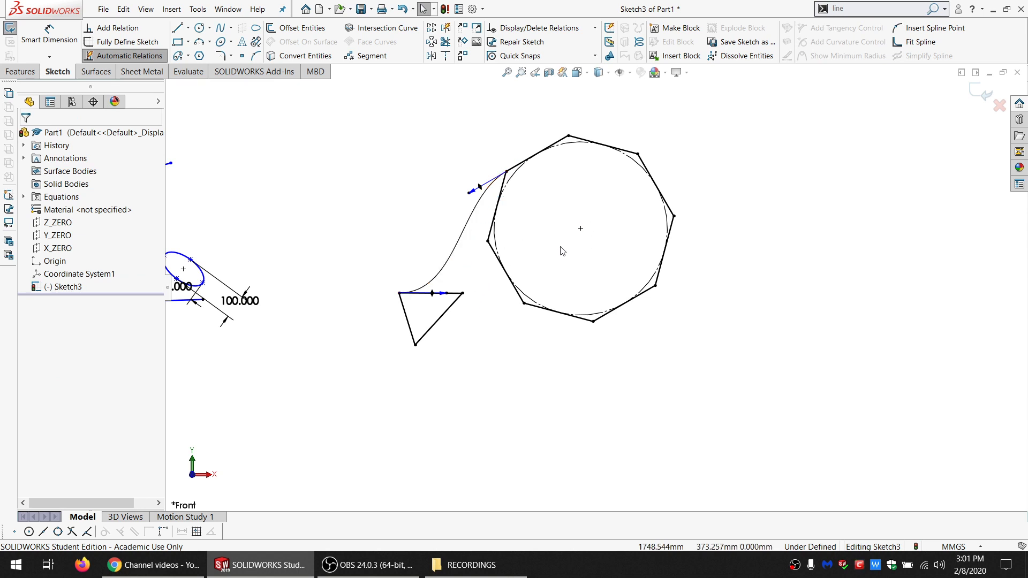
- Sketch a circle with a radius of about 201 mm right of the octagon and one of about 49 mm below it
scroll(562, 252, "up", 2)
scroll(661, 246, "down", 2)
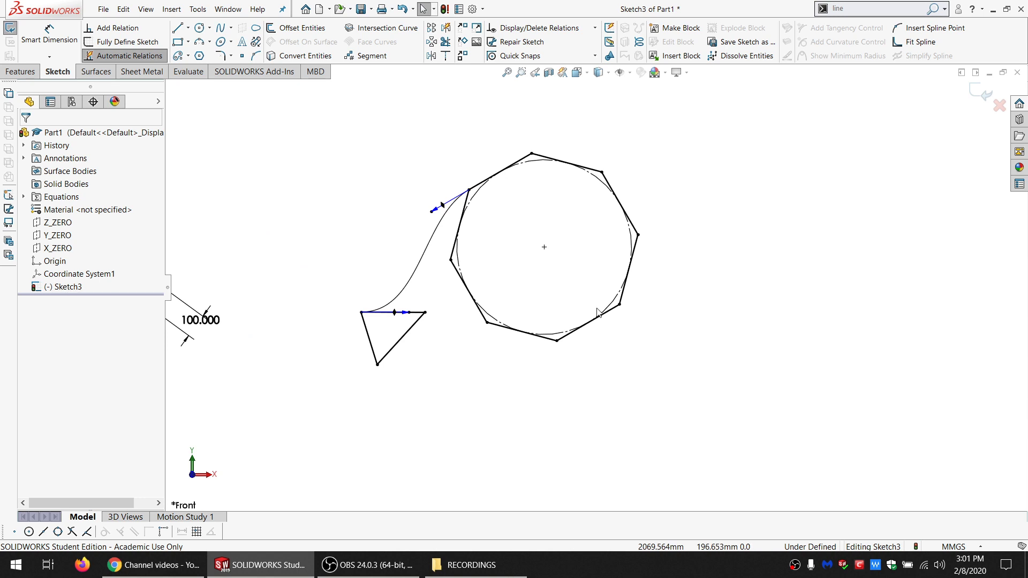
left_click(200, 28)
left_click(761, 154)
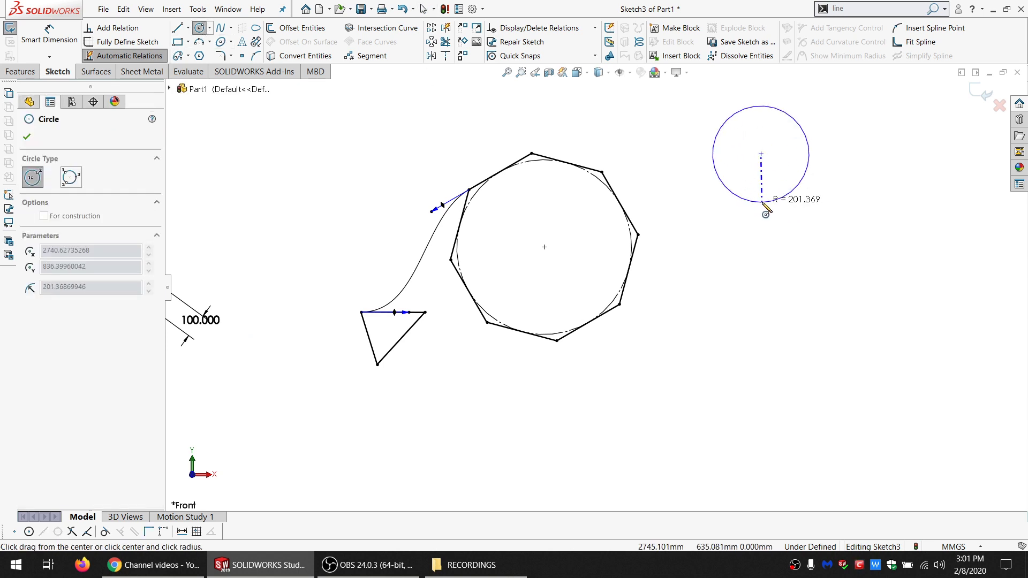
left_click(763, 203)
left_click(758, 292)
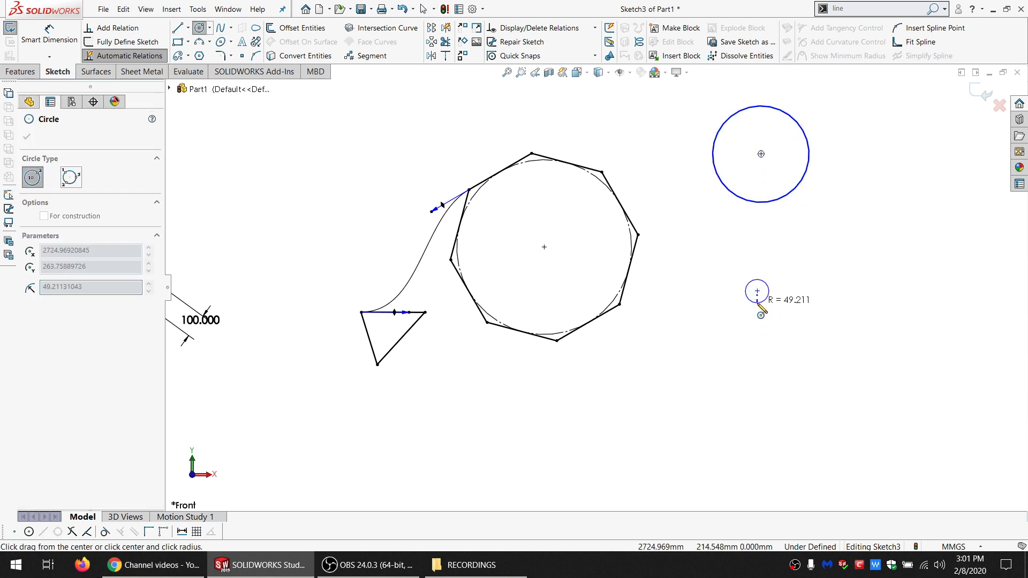
left_click(758, 303)
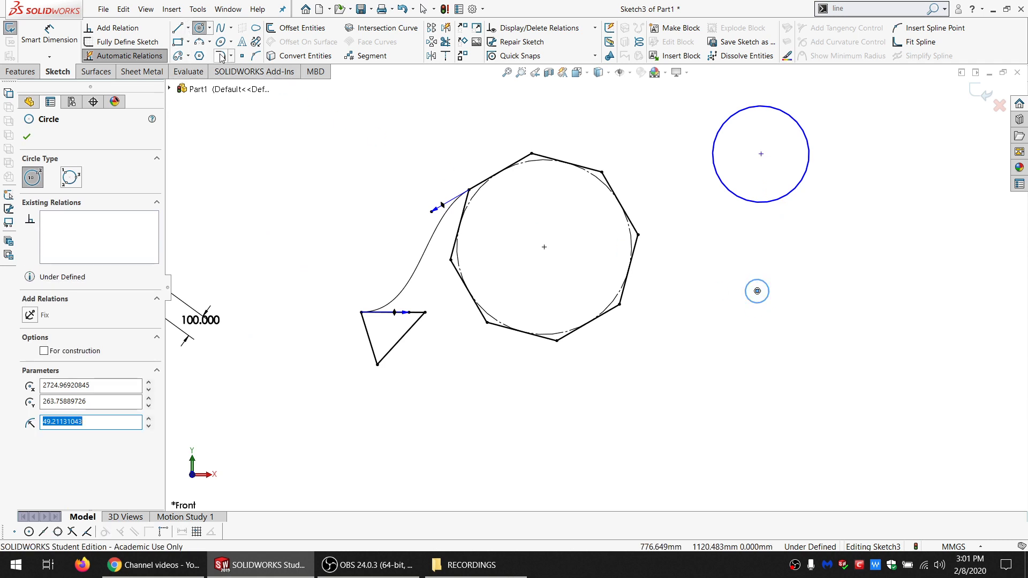
- Place points at the bottom, left and right of the small circle and at the right, top and left of the large circle
left_click(242, 56)
left_click(756, 303)
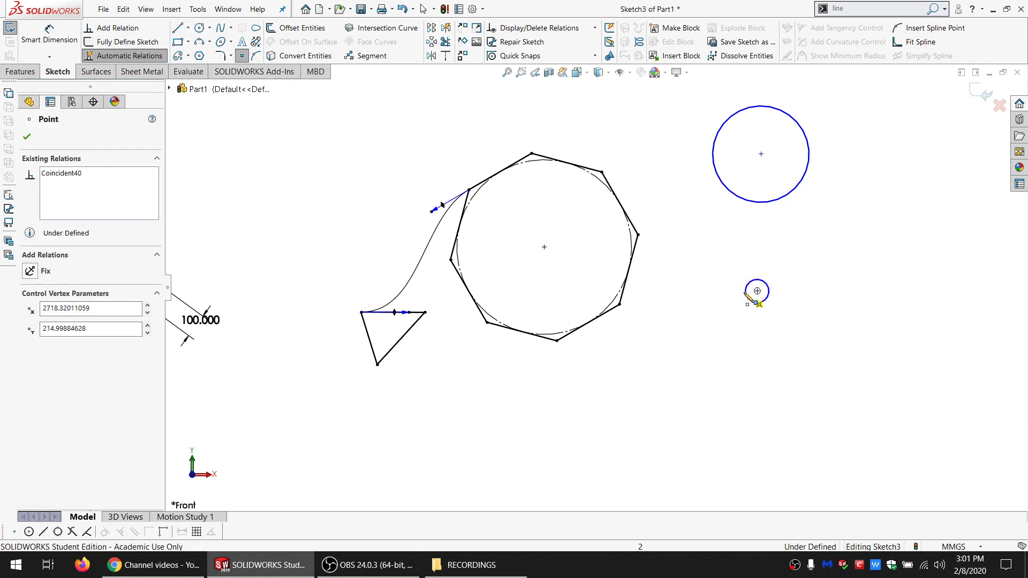
left_click(745, 292)
left_click(769, 292)
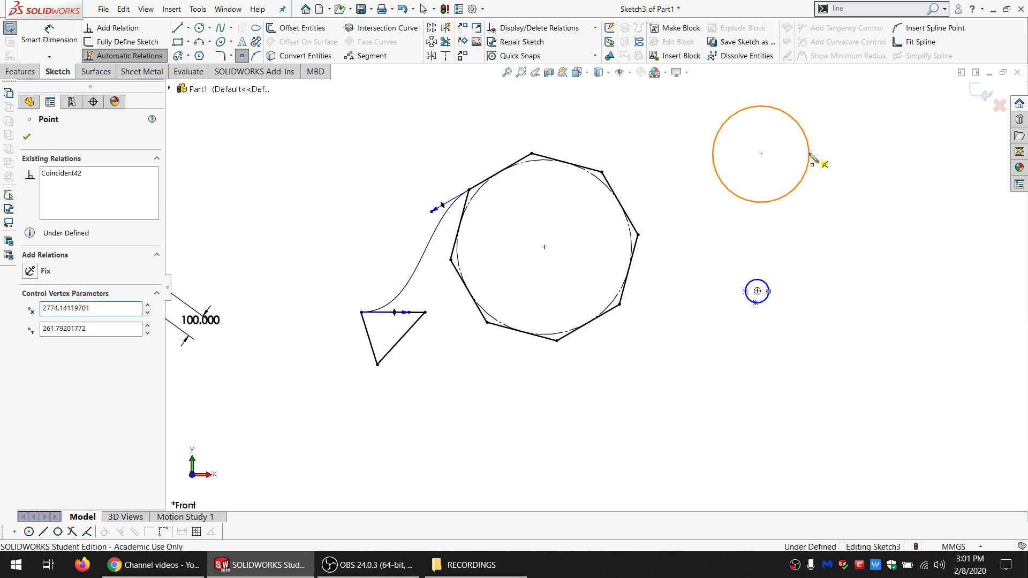
left_click(810, 154)
left_click(762, 106)
left_click(713, 152)
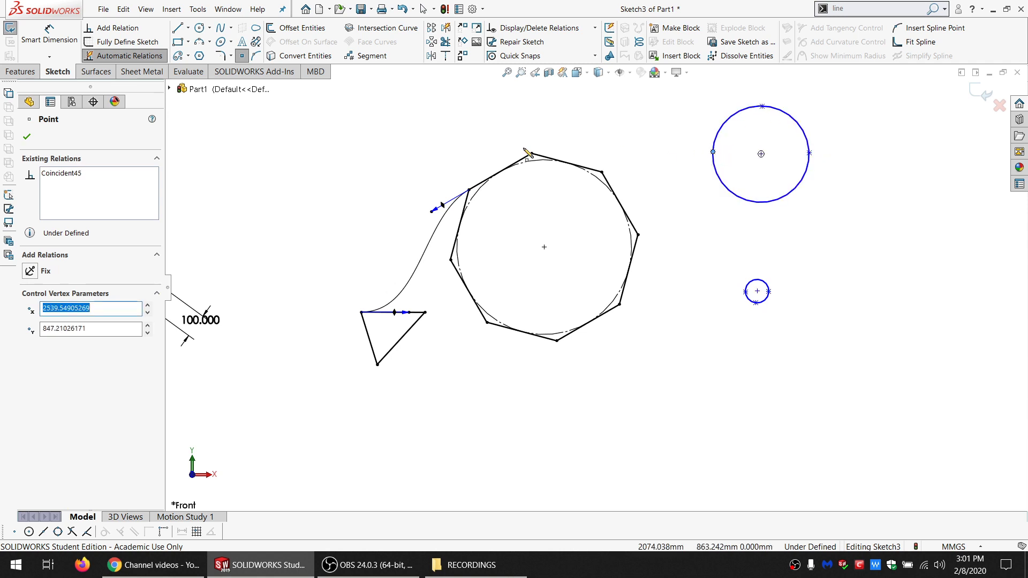
- Sketch a closed spline through the points on both circles, starting and ending at the small circle's left point
left_click(220, 28)
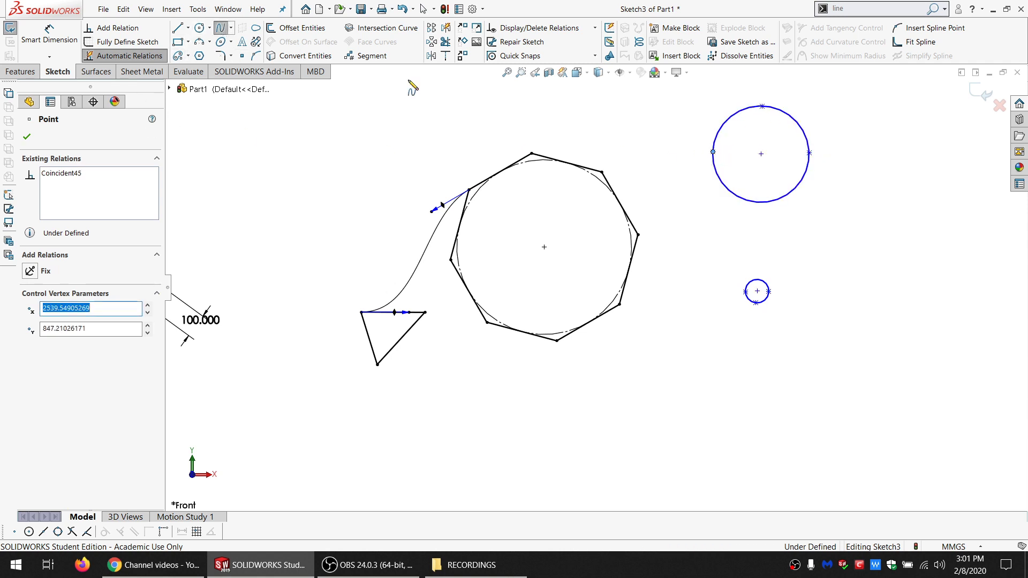
left_click(745, 292)
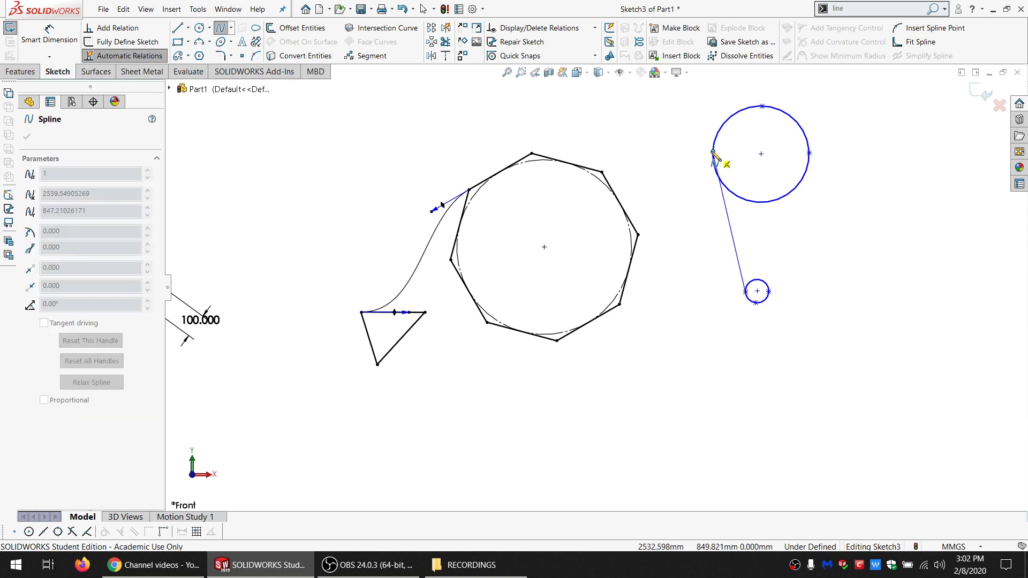
left_click(712, 152)
left_click(809, 153)
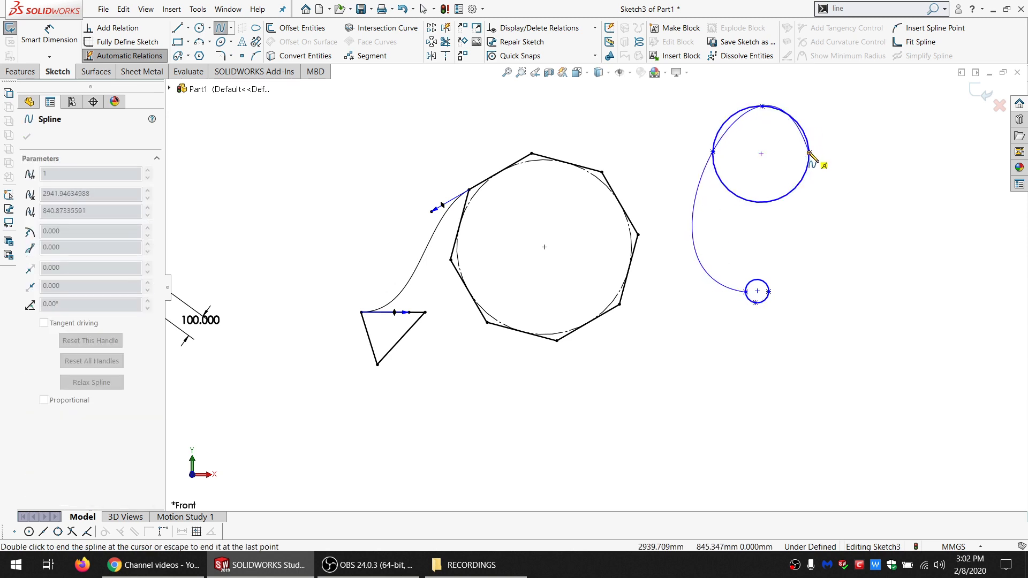
left_click(769, 292)
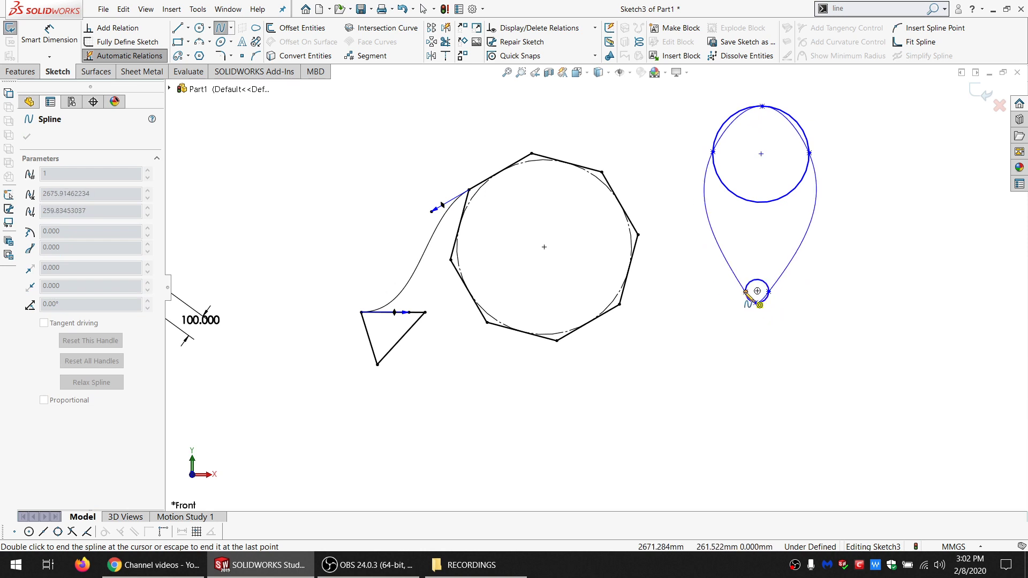
double_click(746, 292)
key("Escape")
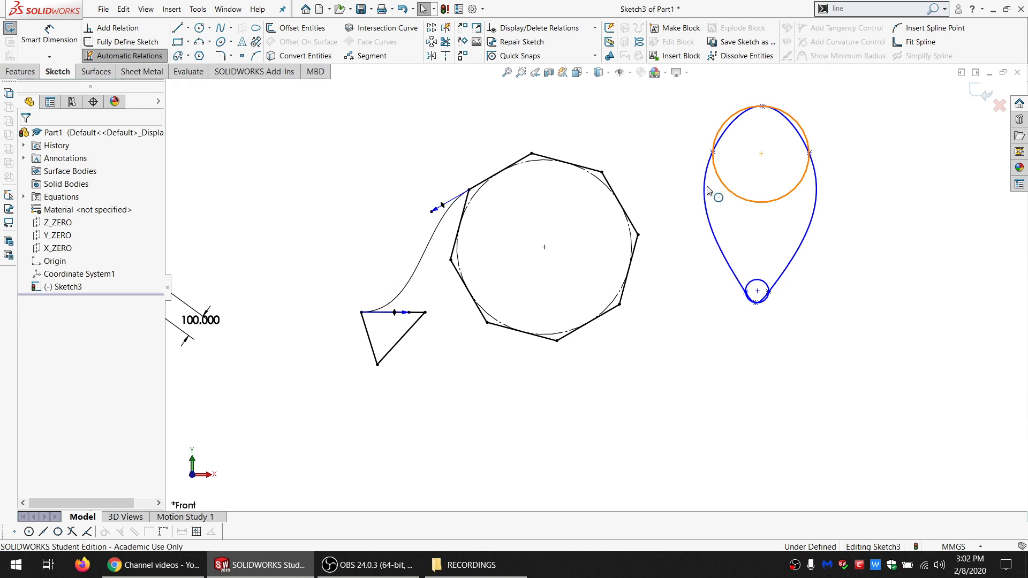
- Add a Fix relation to the large circle and to the small circle
left_click(727, 190)
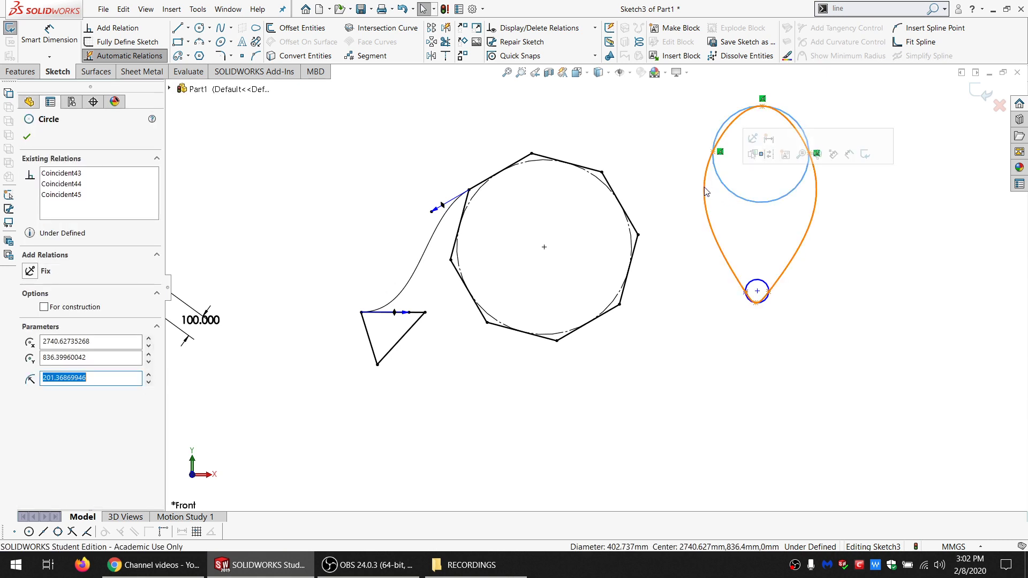
left_click(30, 271)
left_click(763, 285)
left_click(30, 271)
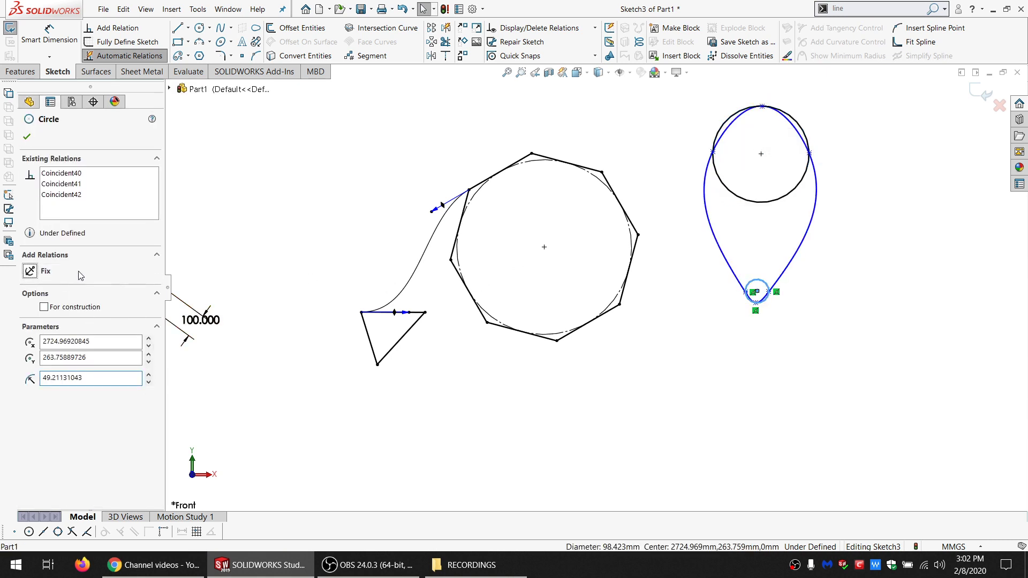
- Add a Tangent relation between the large circle and the closed spline
left_click(735, 197)
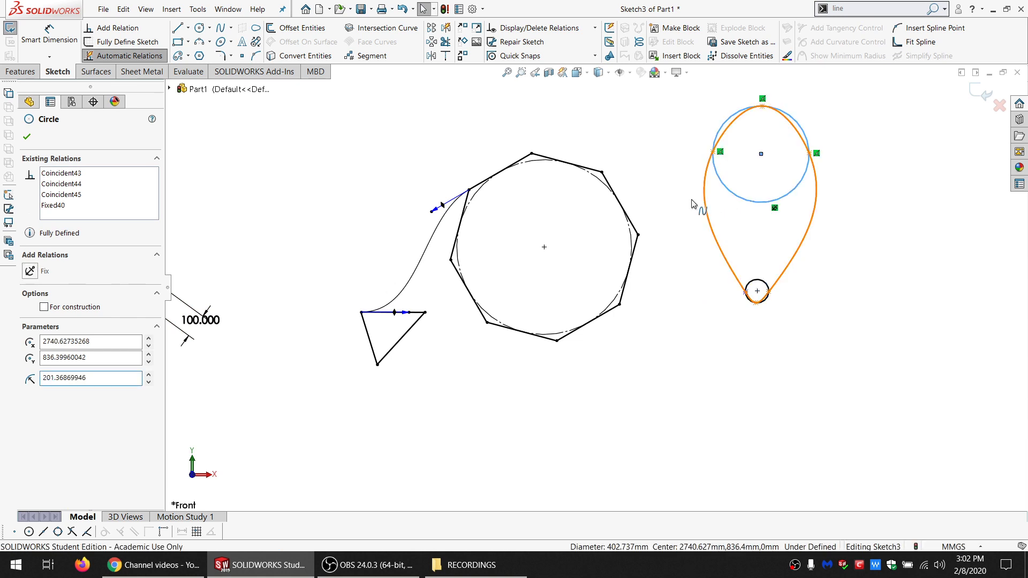
left_click(707, 208, "ctrl")
left_click(52, 326)
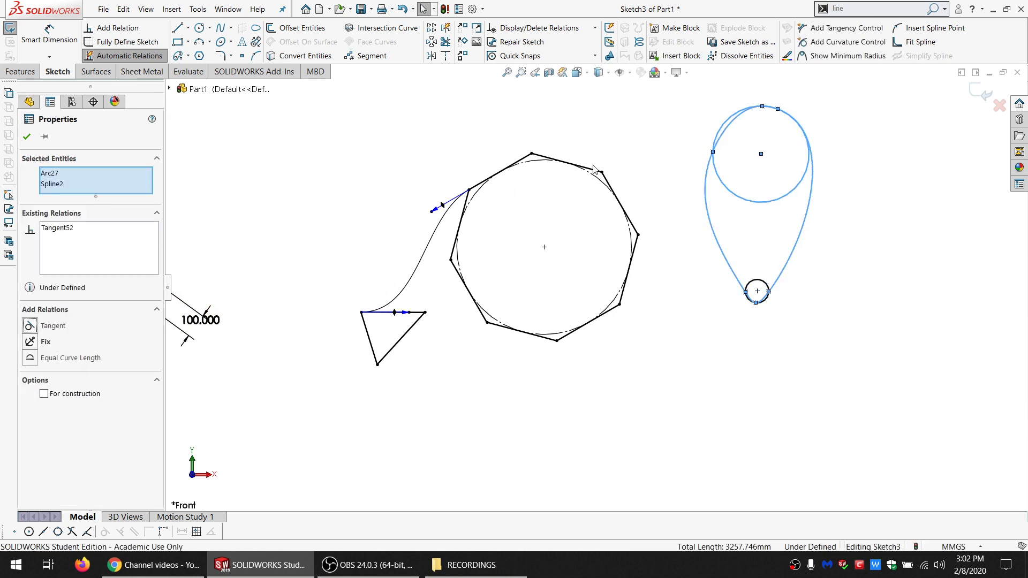
left_click(673, 202)
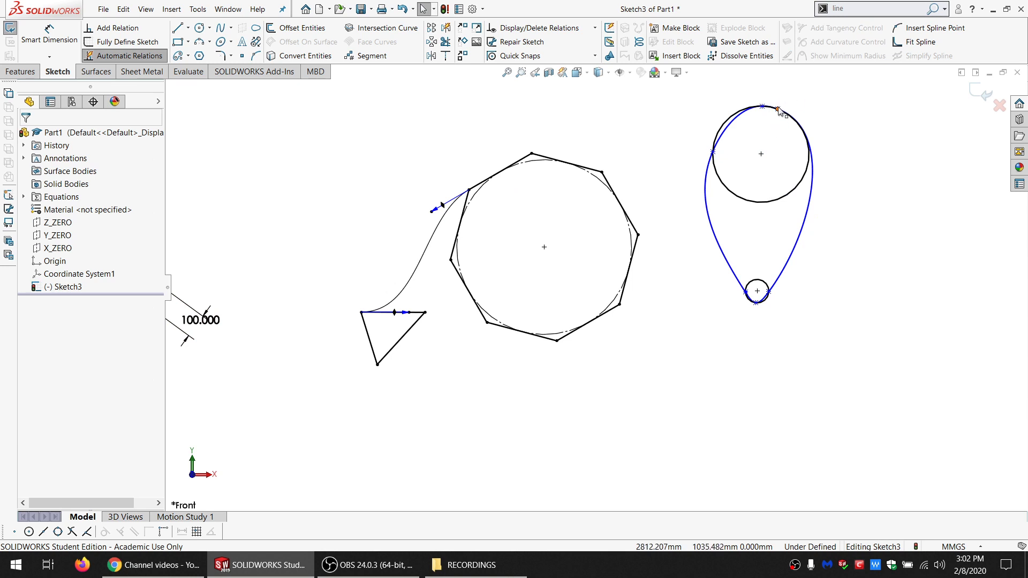
- Reshape the closed spline by moving its upper-right point along the large circle
left_click_drag(785, 113, 822, 159)
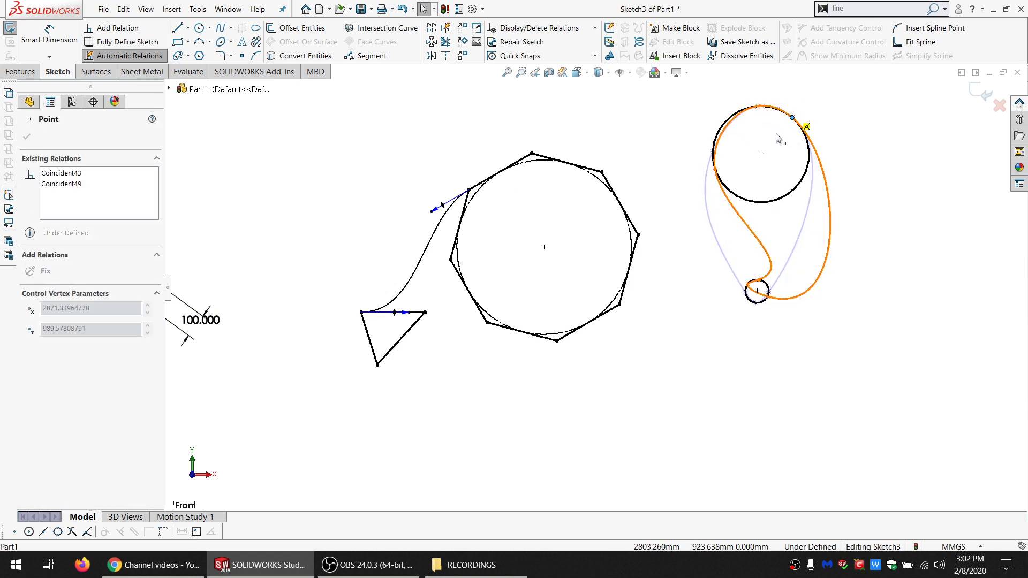
left_click(764, 320)
scroll(764, 320, "down", 3)
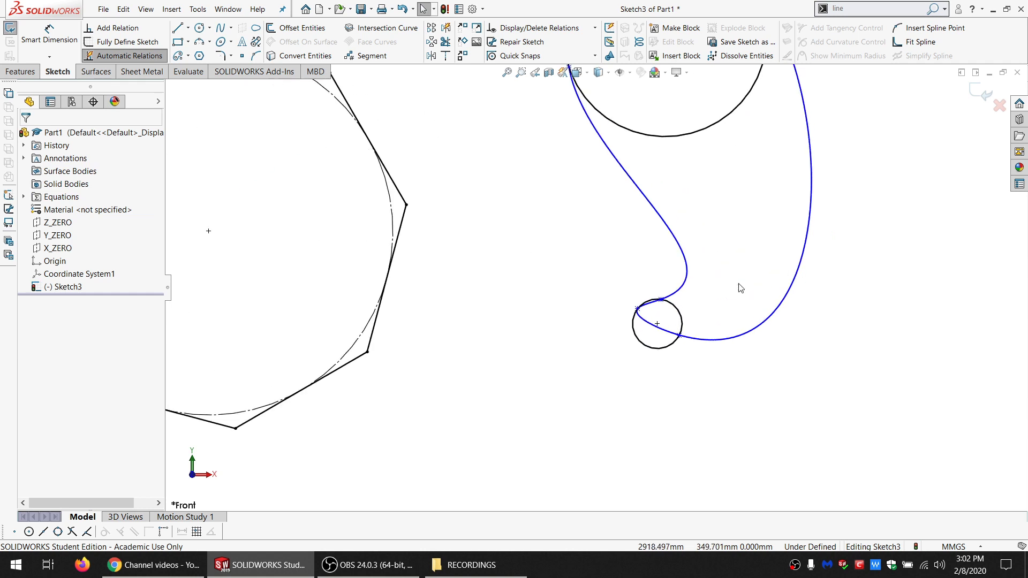
scroll(737, 287, "up", 3)
scroll(606, 291, "up", 3)
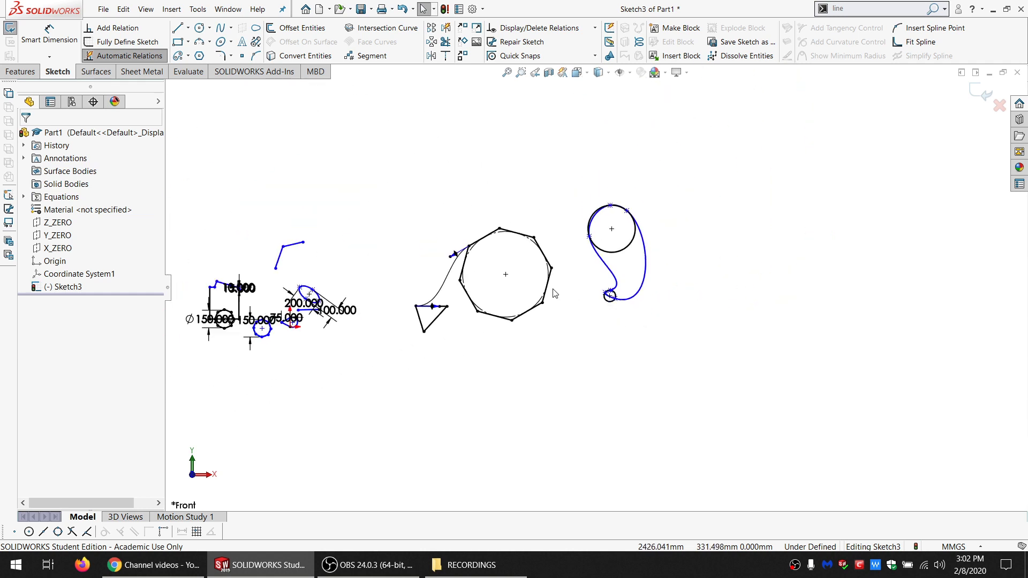
scroll(618, 301, "down", 5)
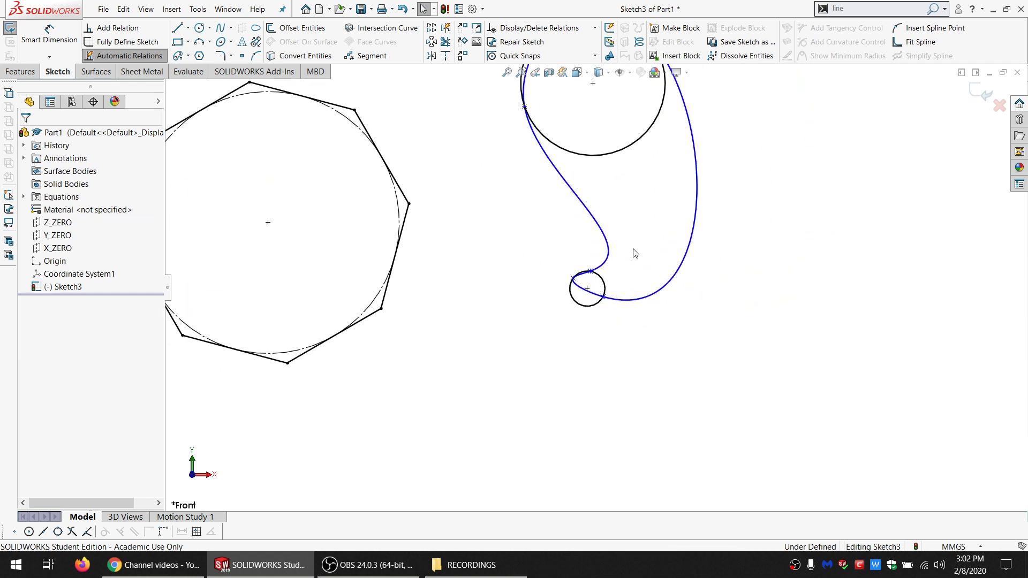
scroll(557, 229, "up", 4)
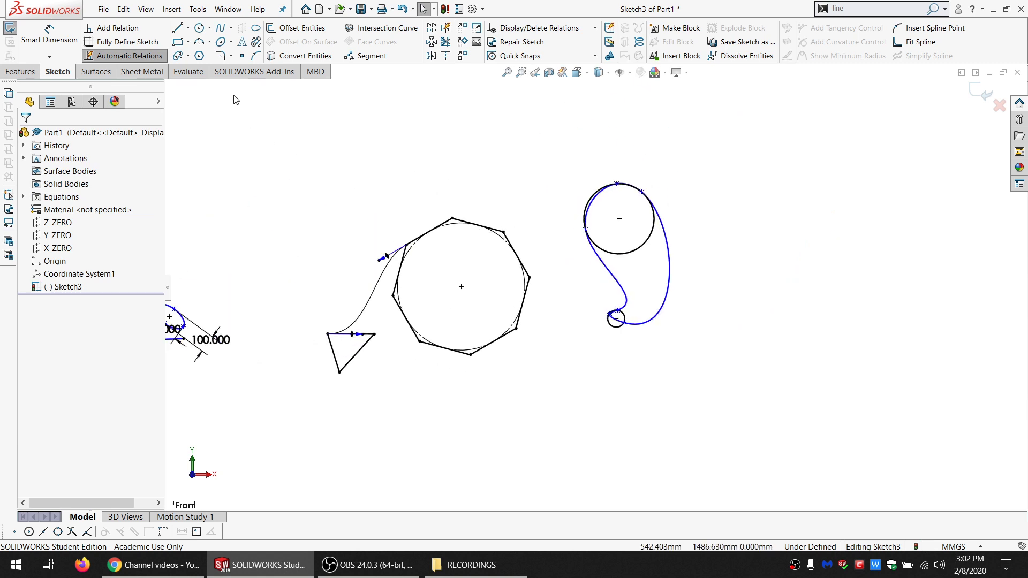
- Sketch a two-point spline about 764 mm long from the octagon's upper-right vertex outward, up and to the right
left_click(222, 28)
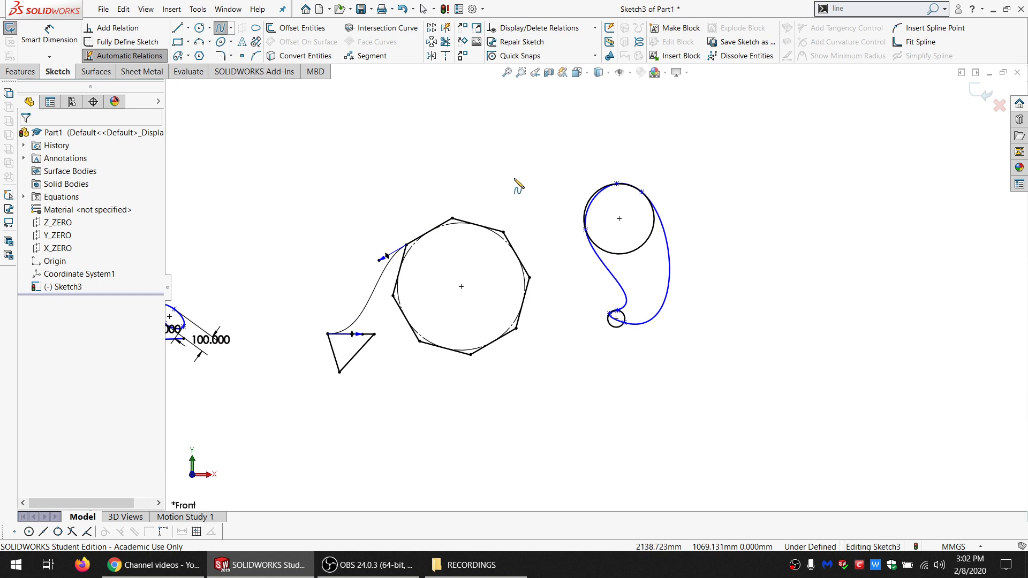
left_click(504, 232)
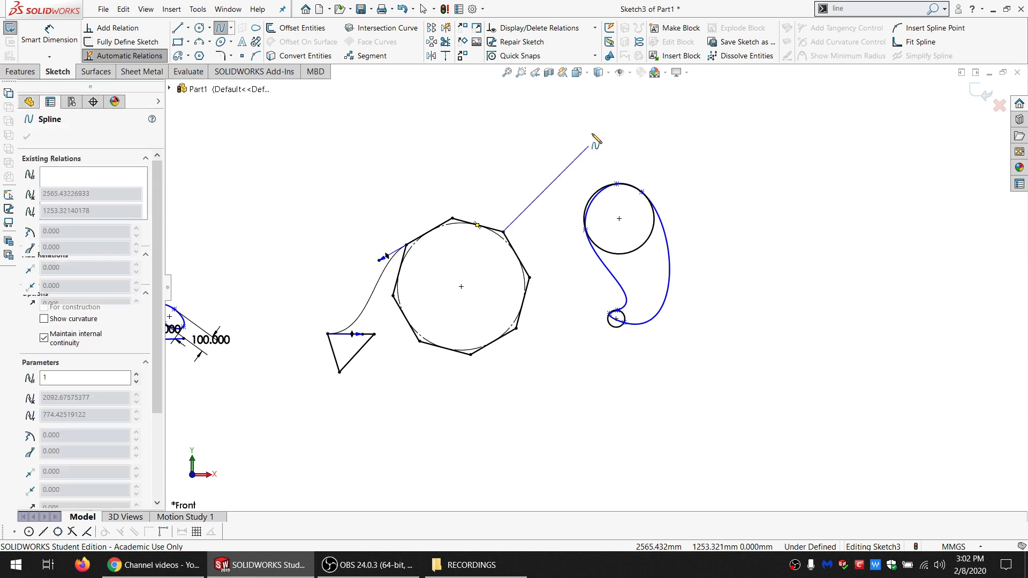
double_click(592, 133)
key("Escape")
- Select the new two-point spline with the octagon's adjoining top edge to check which relations are available, and clear the selection
left_click(503, 232)
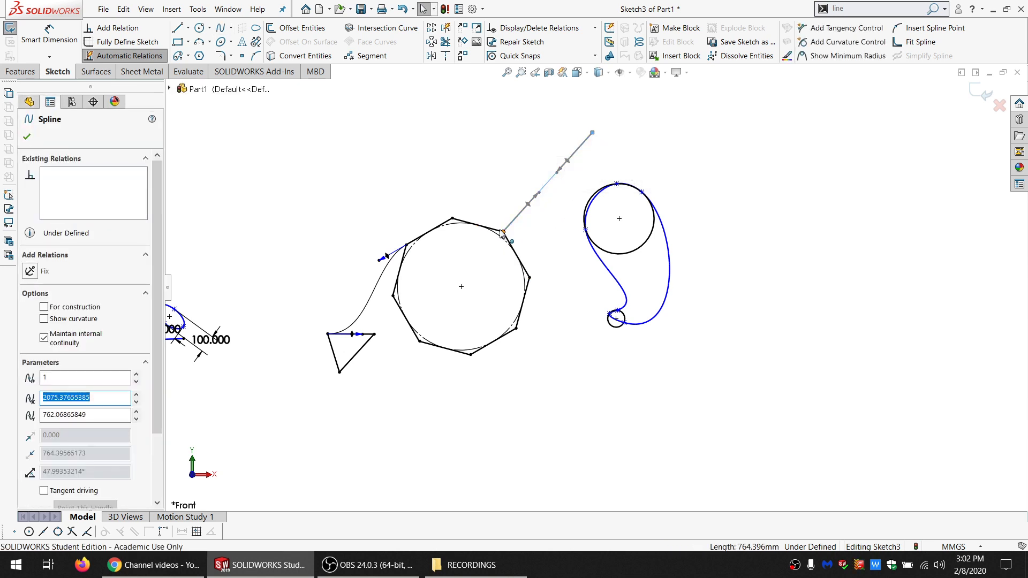
left_click(488, 227, "ctrl")
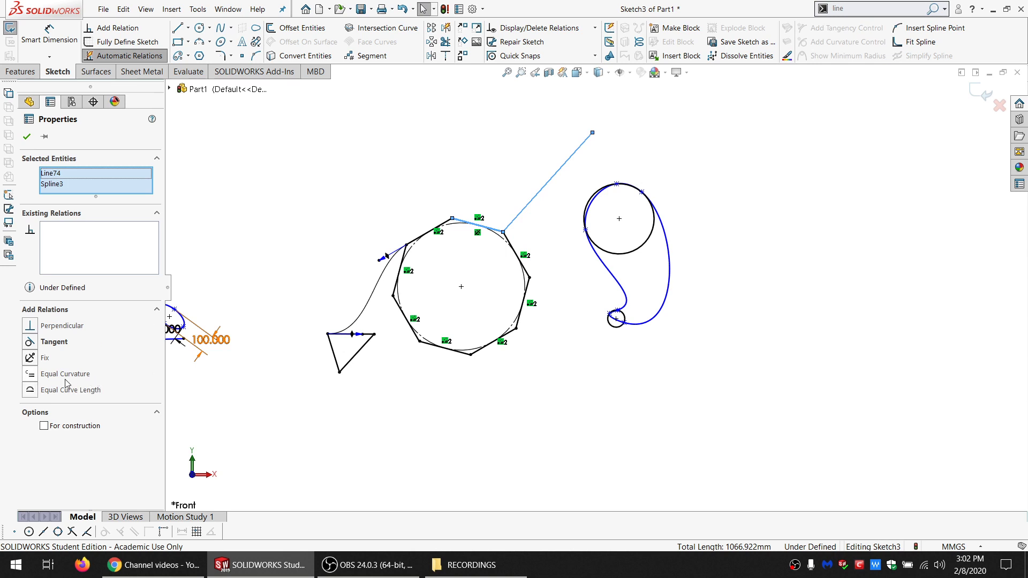
left_click(567, 402)
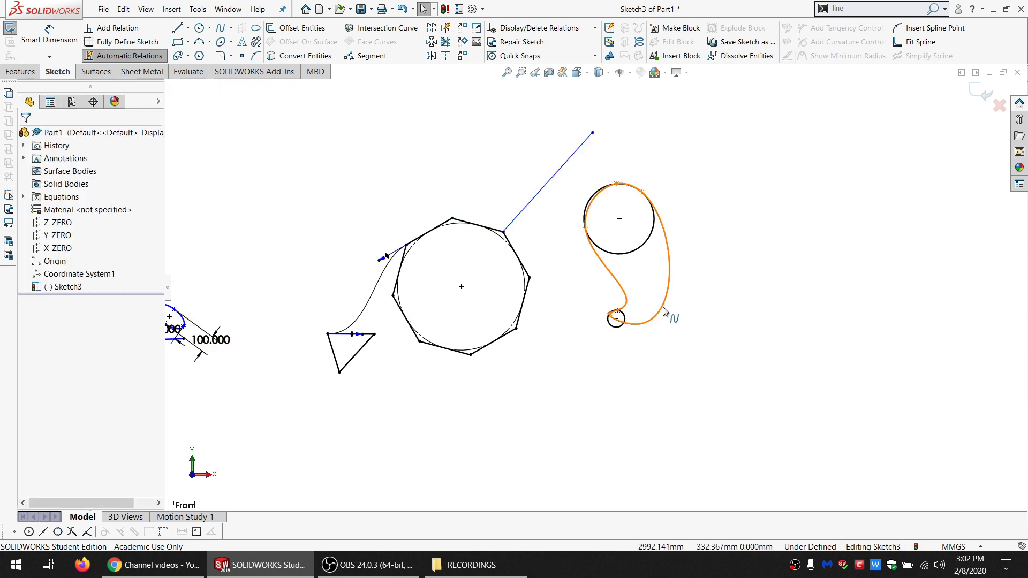
- Sketch a long, nearly horizontal line below the octagon and the two circles
left_click(177, 27)
left_click_drag(470, 421, 822, 418)
key("Escape")
- Add an Equal Curve Length relation between the closed spline and the long line, and check the line's length
left_click(639, 325)
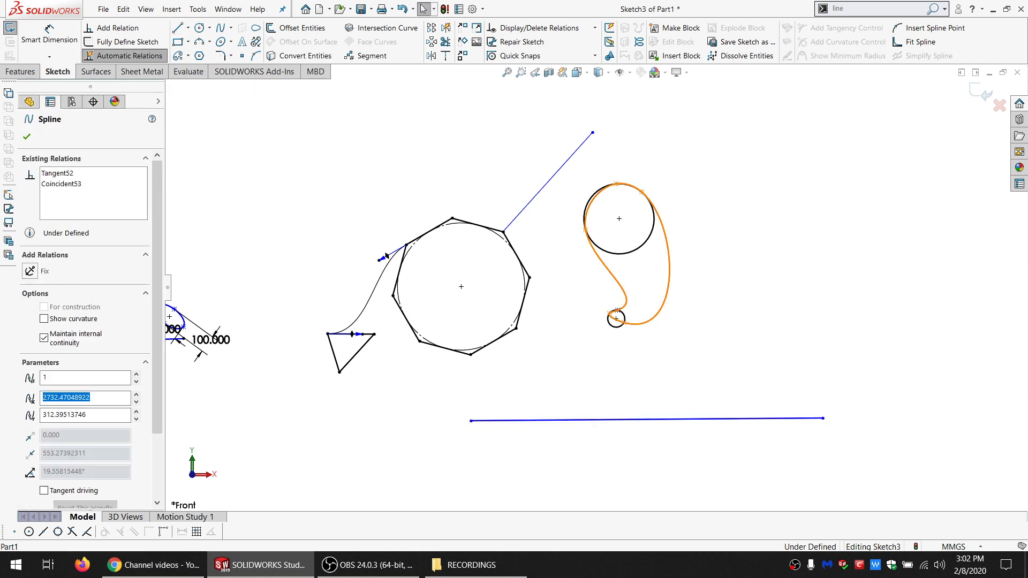
left_click(669, 351)
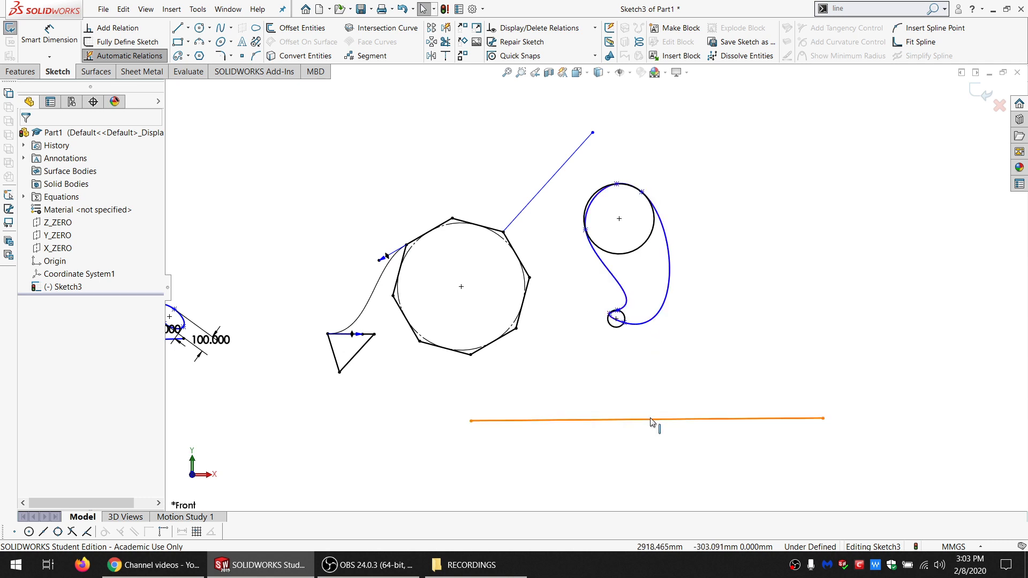
left_click(653, 323)
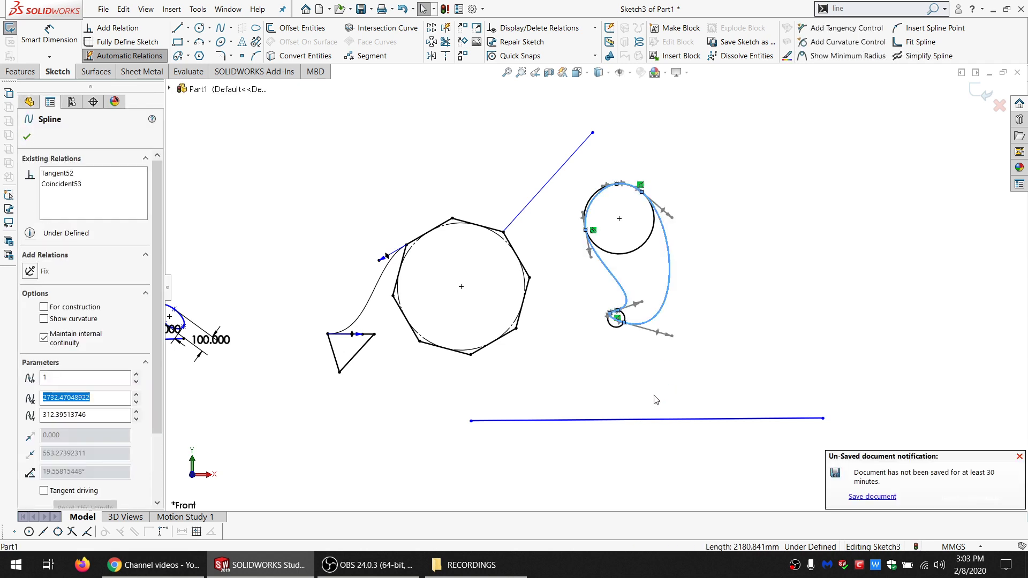
left_click(668, 422, "ctrl")
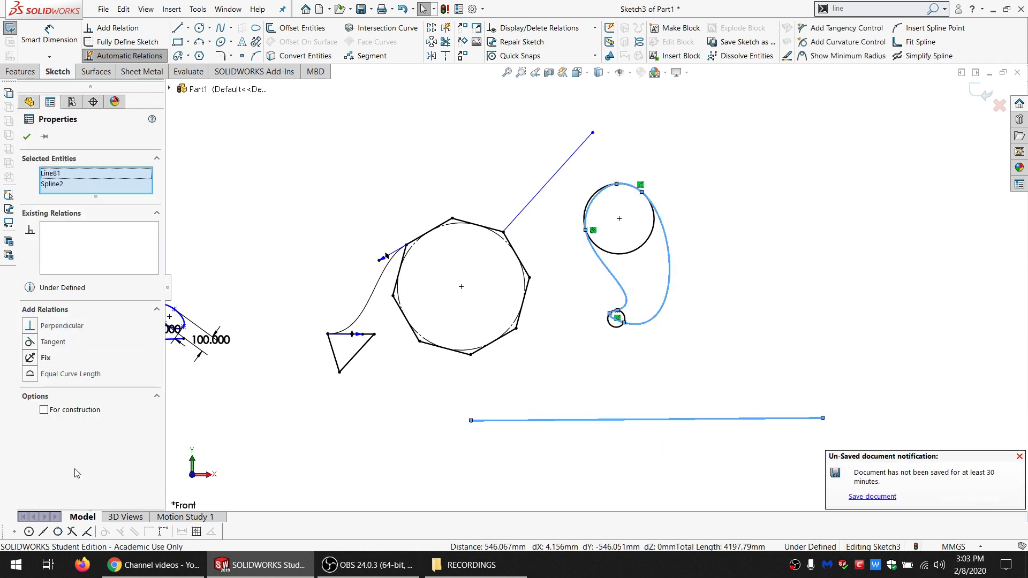
left_click(63, 375)
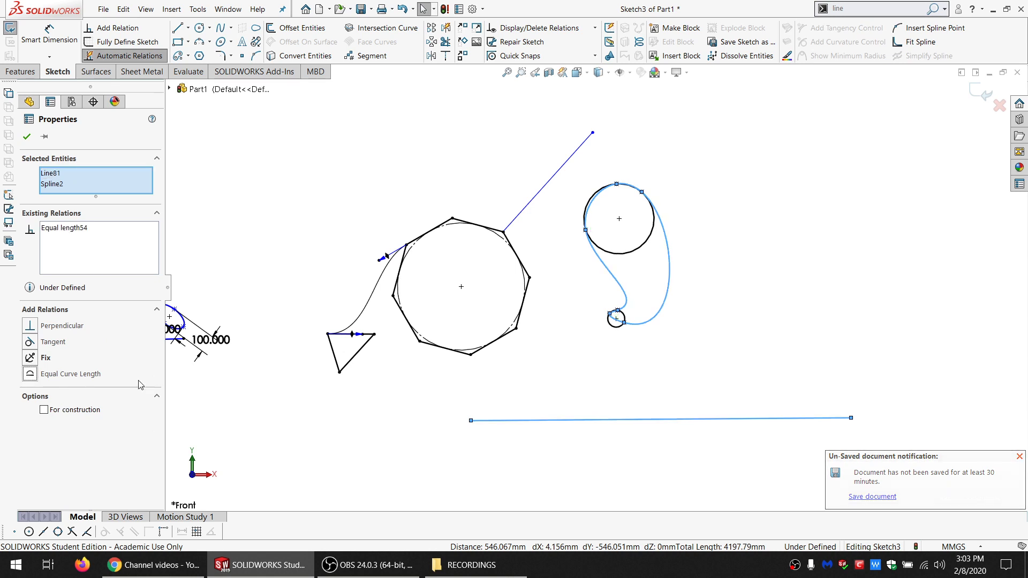
left_click(570, 439)
left_click(557, 424)
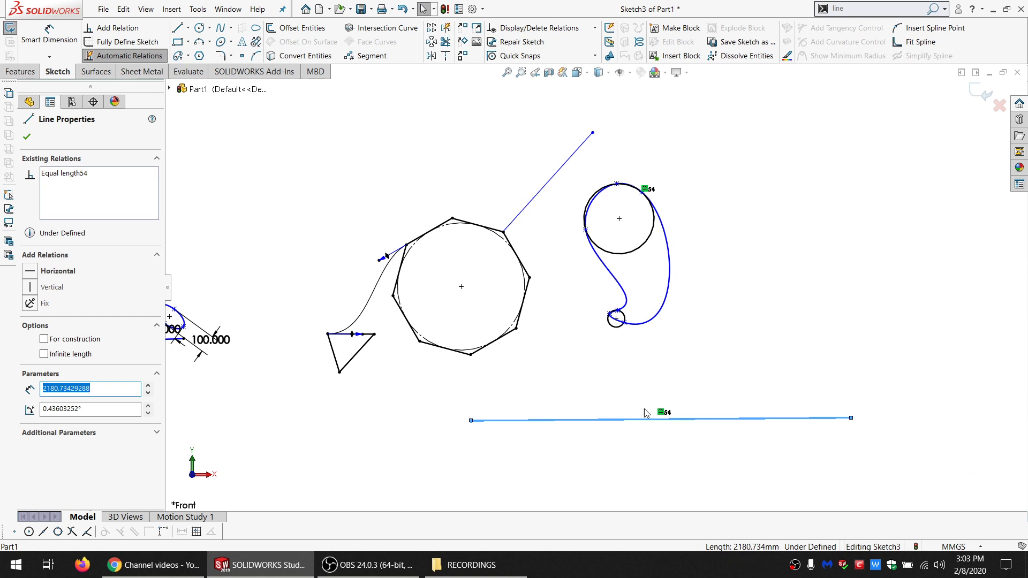
left_click(587, 402)
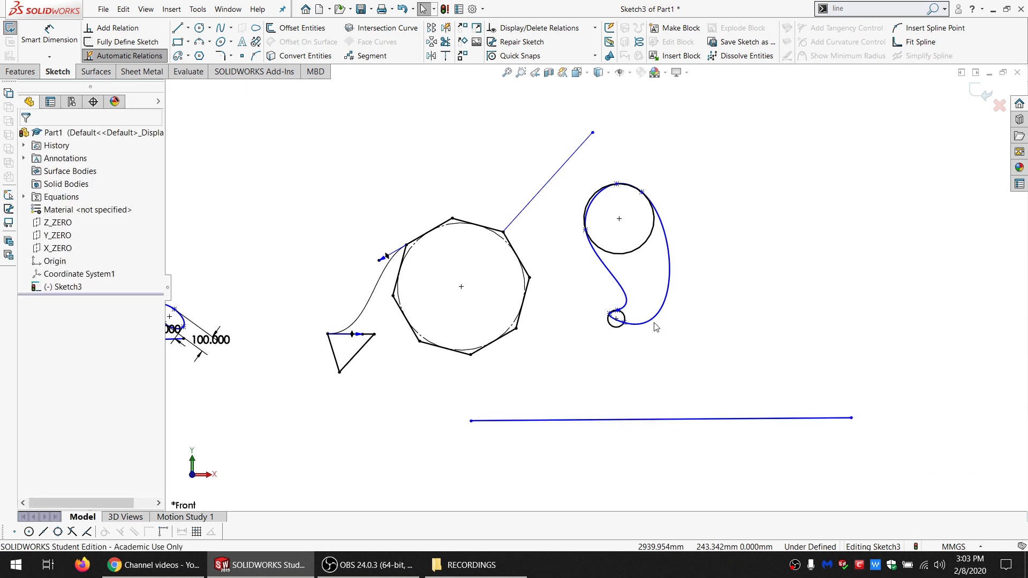
- Delete the equal length relation between the closed spline and the long line
left_click(653, 321)
left_click(592, 425, "ctrl")
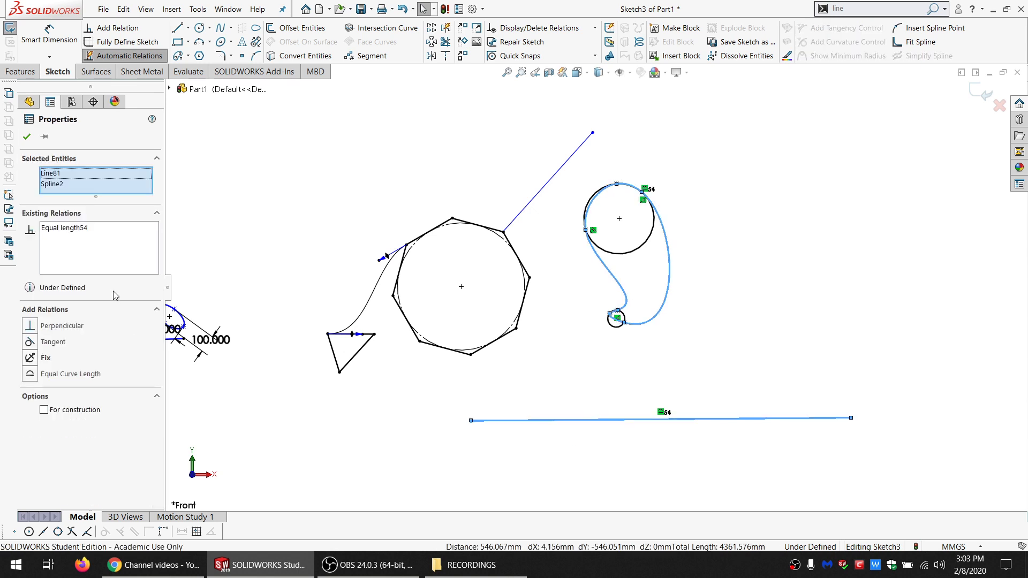
left_click(66, 229)
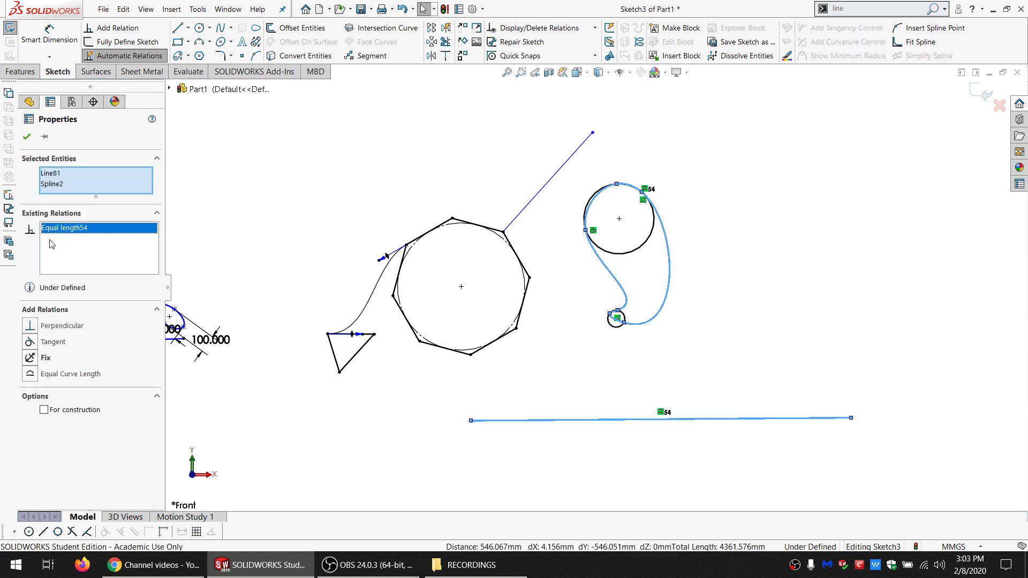
key("Delete")
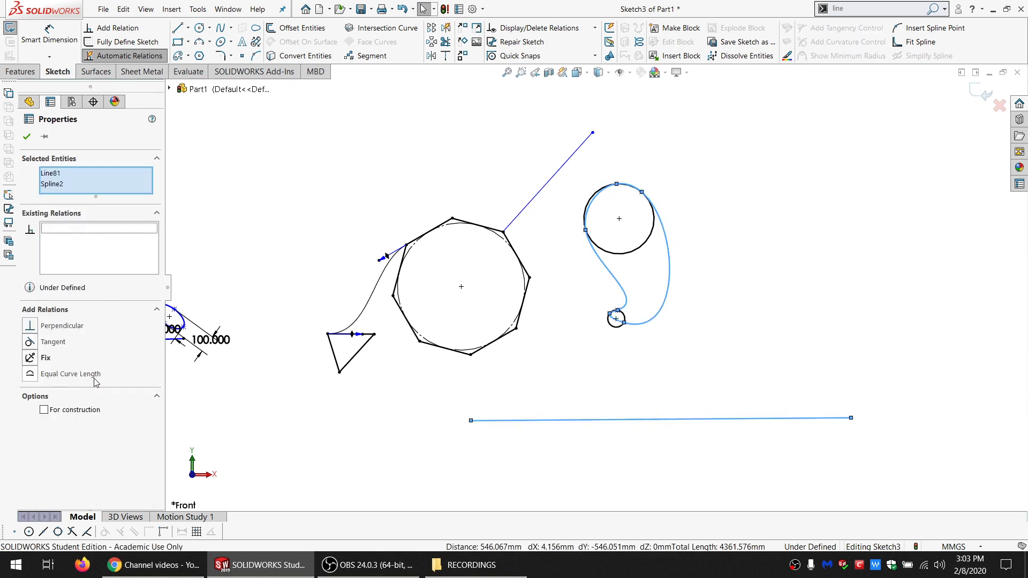
left_click(553, 337)
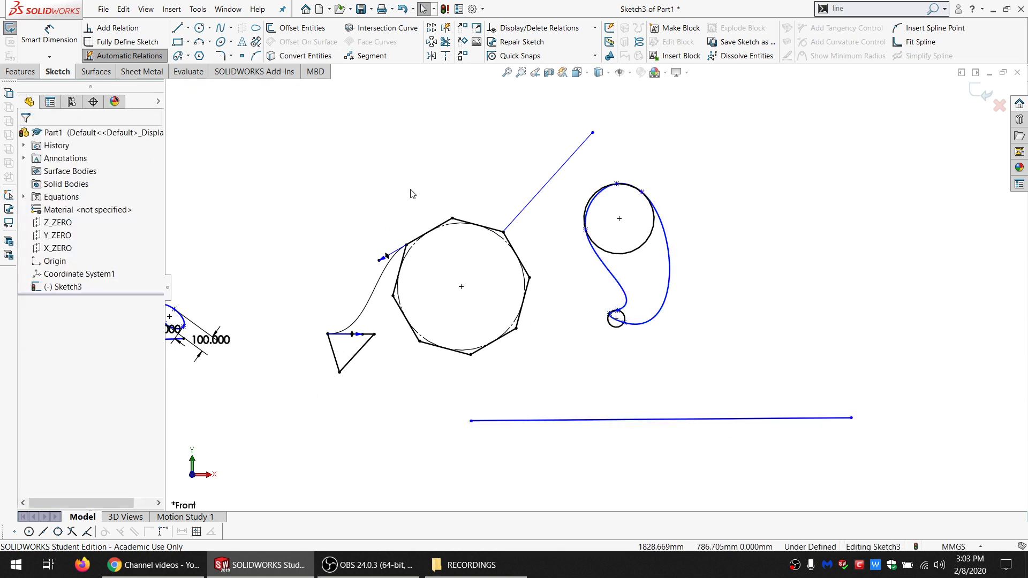
- Start a sketch text along the long line below the octagon, reading "this is my text"
left_click(242, 43)
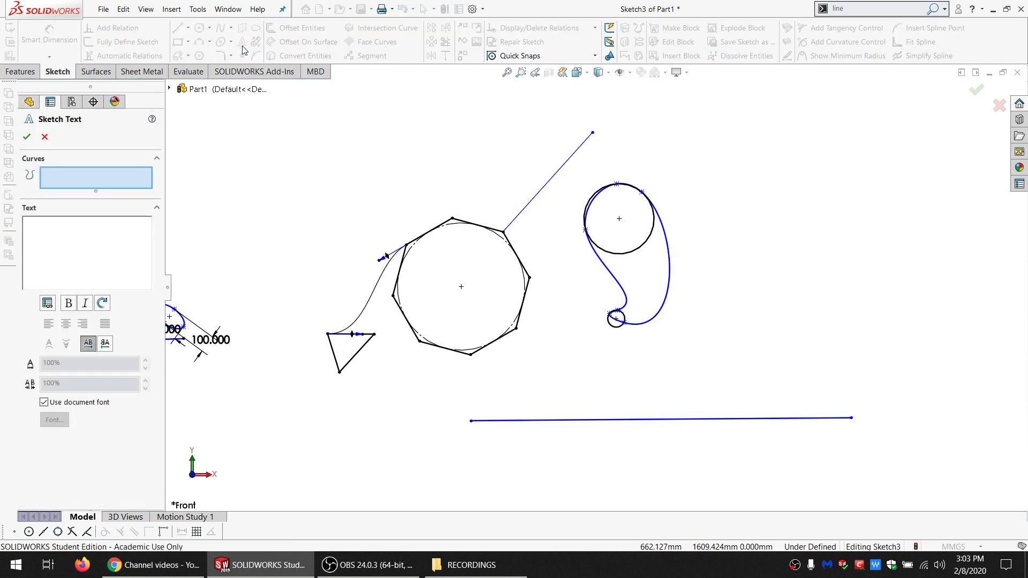
left_click(534, 422)
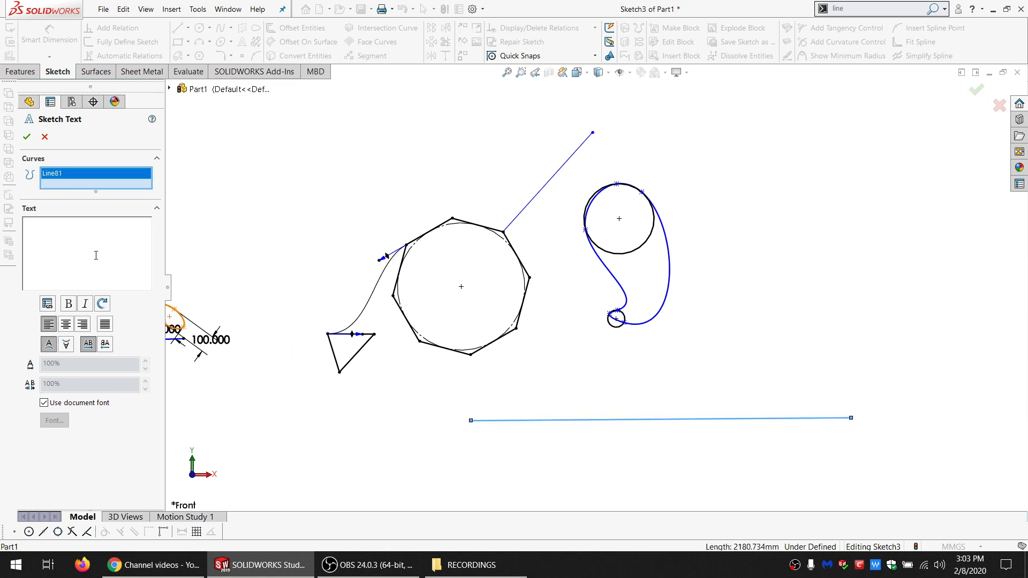
left_click(71, 268)
scroll(317, 395, "down", 5)
scroll(368, 390, "down", 4)
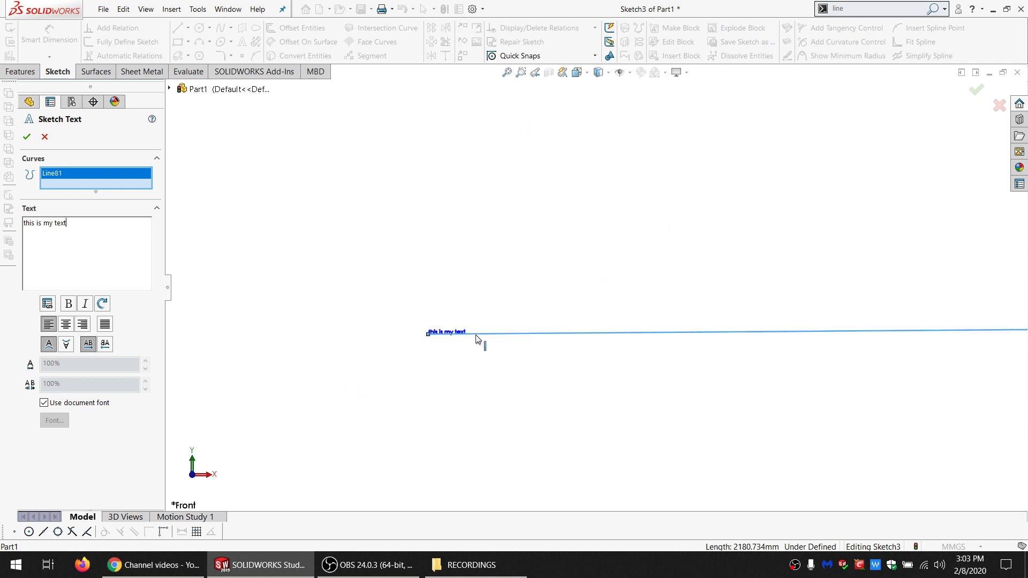
scroll(466, 300, "down", 4)
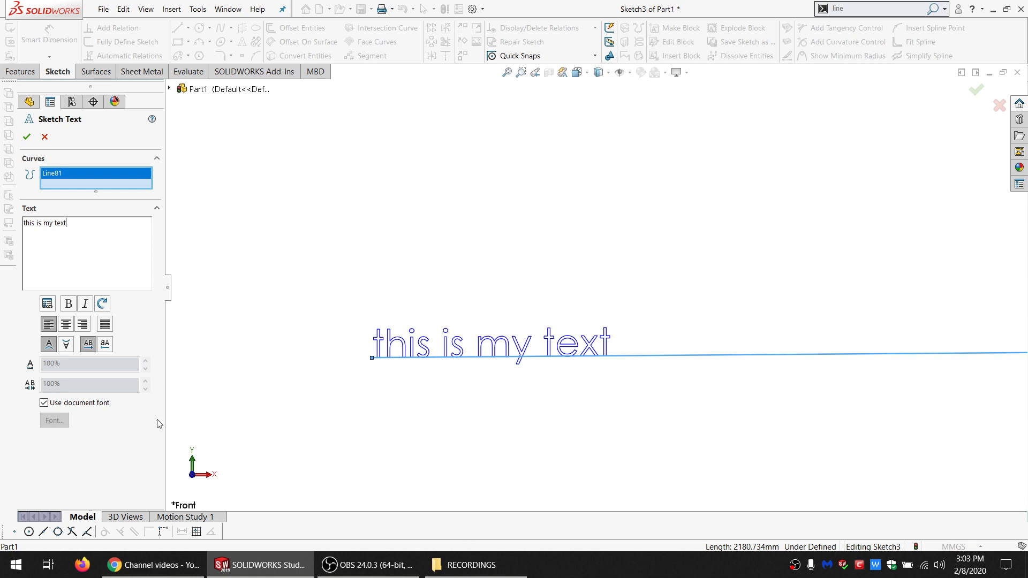
scroll(980, 419, "up", 4)
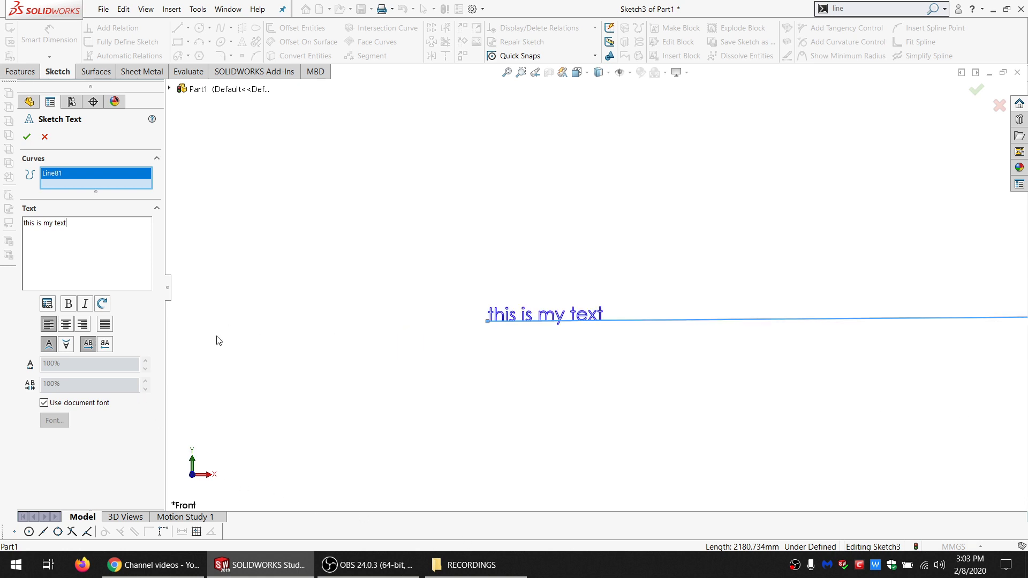
- Try flipping the sketch text vertically and horizontally, and restore its normal orientation
left_click(67, 345)
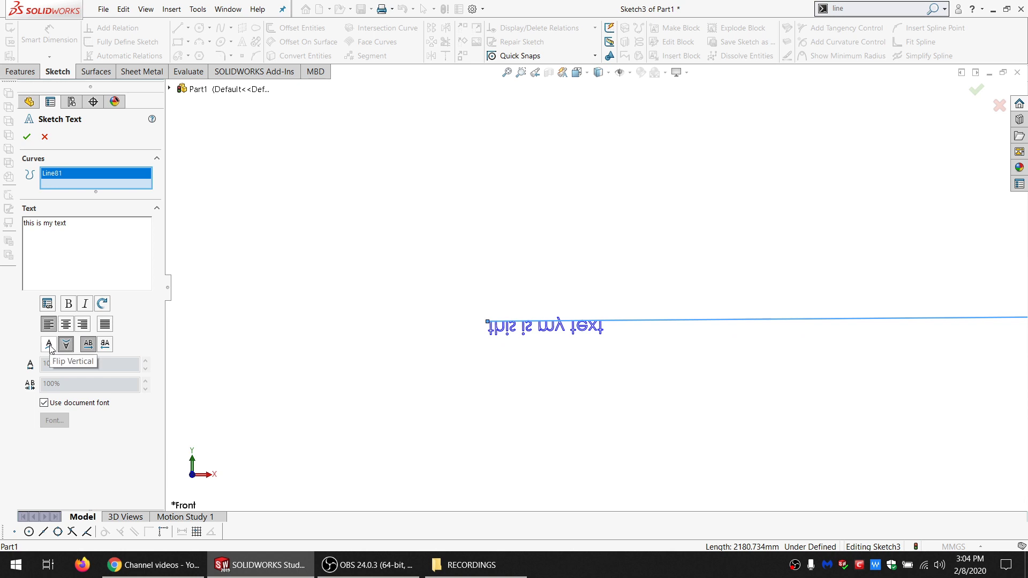
left_click(108, 347)
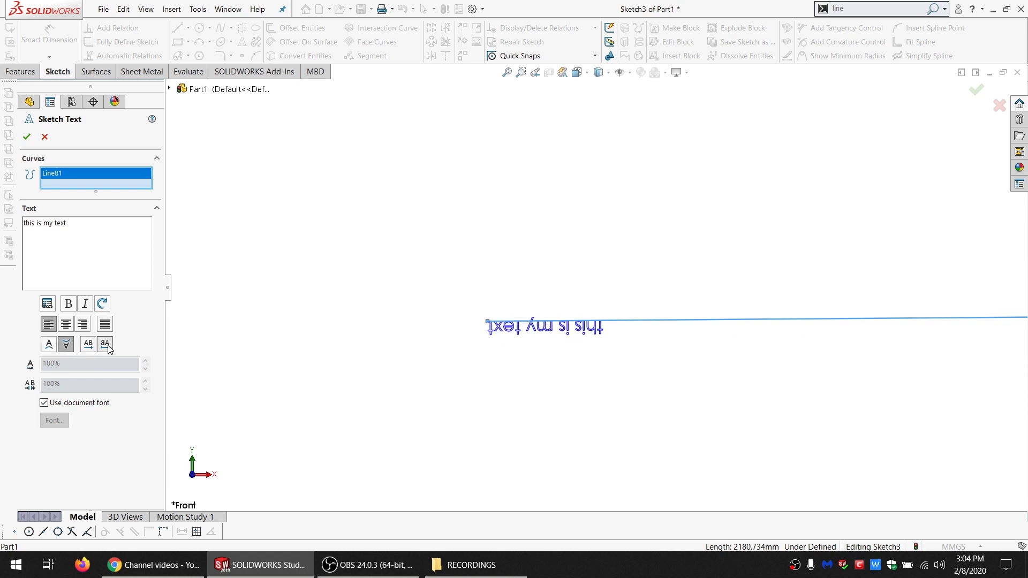
left_click(88, 344)
left_click(48, 345)
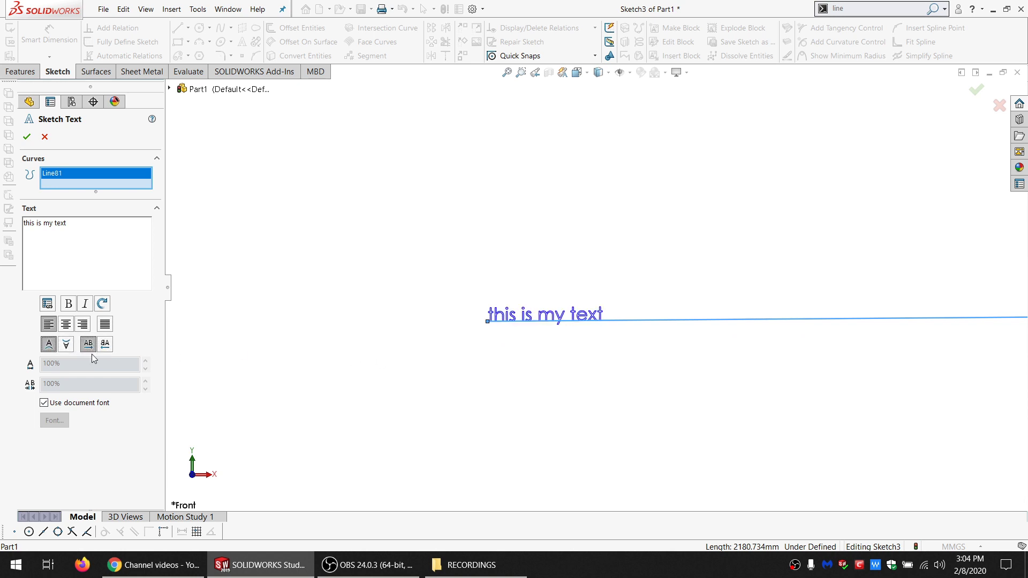
- Try the centre, right and full-justify alignments for the sketch text along the line
left_click(66, 325)
scroll(721, 325, "up", 10)
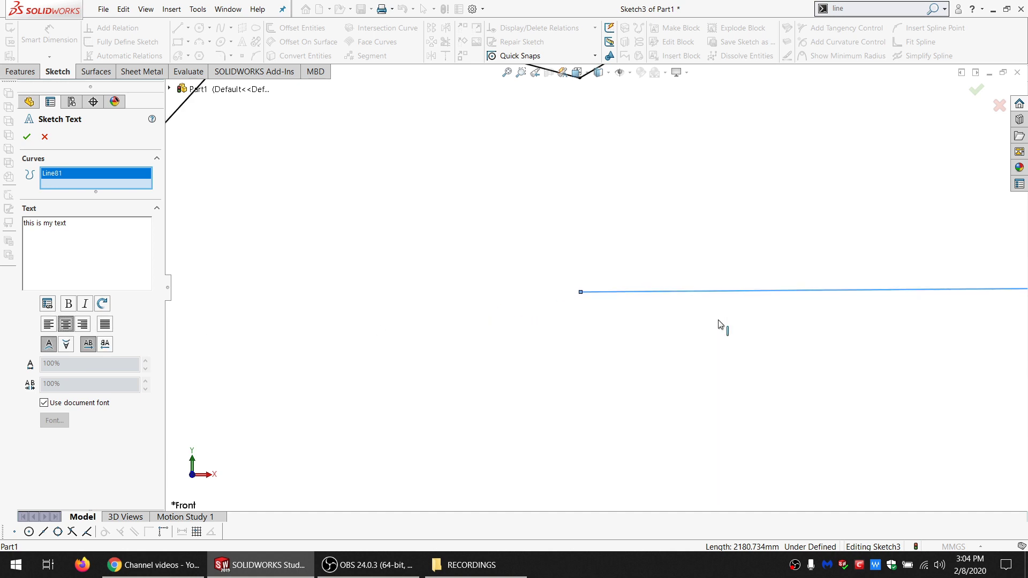
scroll(757, 301, "down", 8)
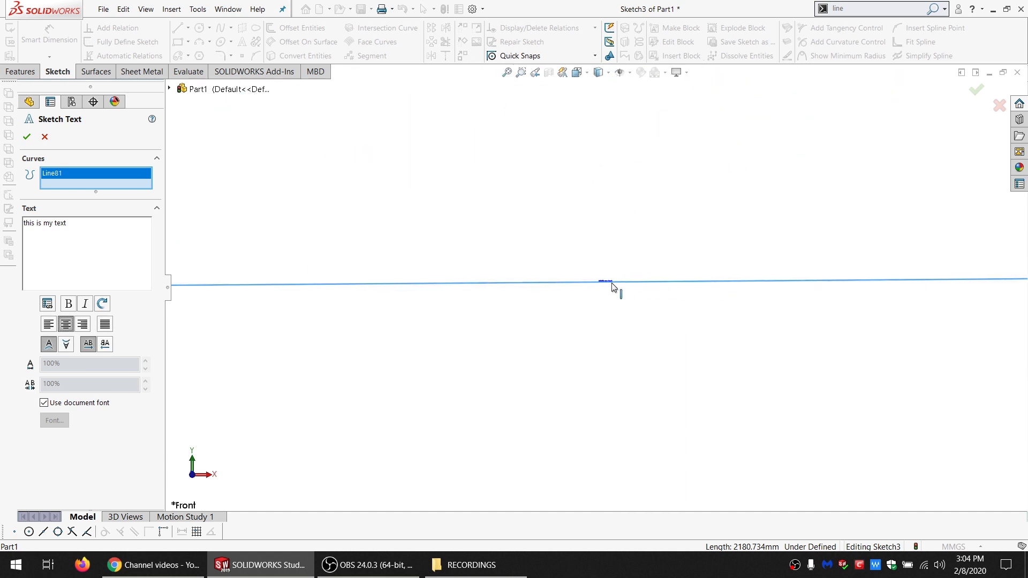
scroll(605, 289, "up", 3)
left_click(82, 325)
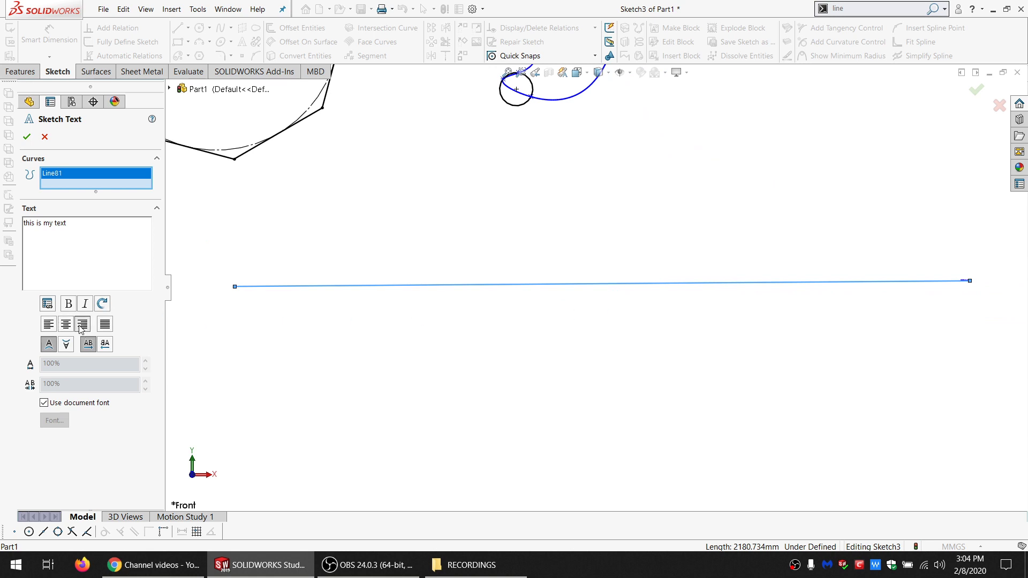
left_click(105, 326)
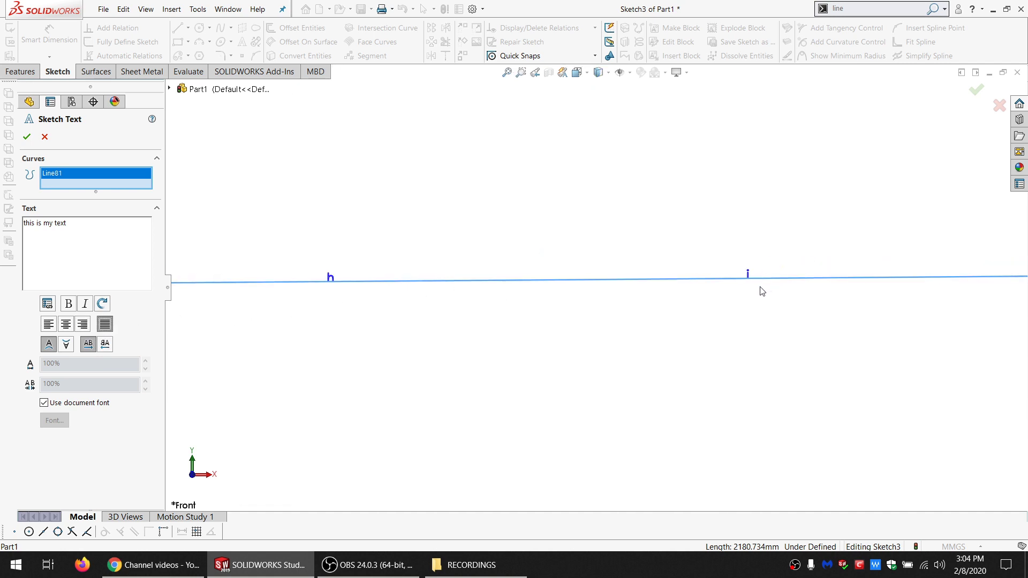
scroll(767, 289, "up", 4)
scroll(890, 298, "up", 3)
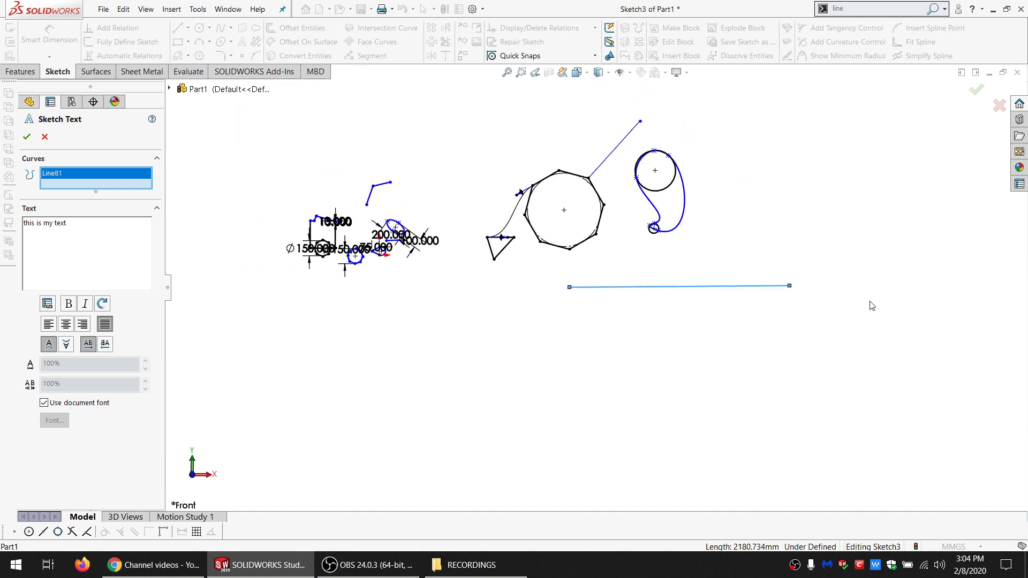
scroll(871, 301, "down", 3)
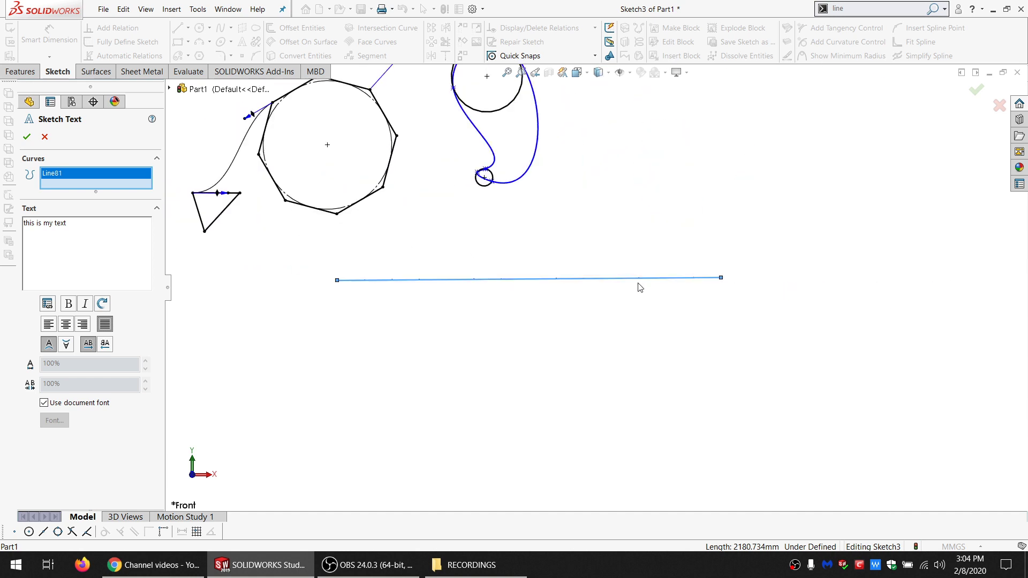
- Centre-align the sketch text on the long line
left_click(66, 325)
scroll(532, 284, "down", 6)
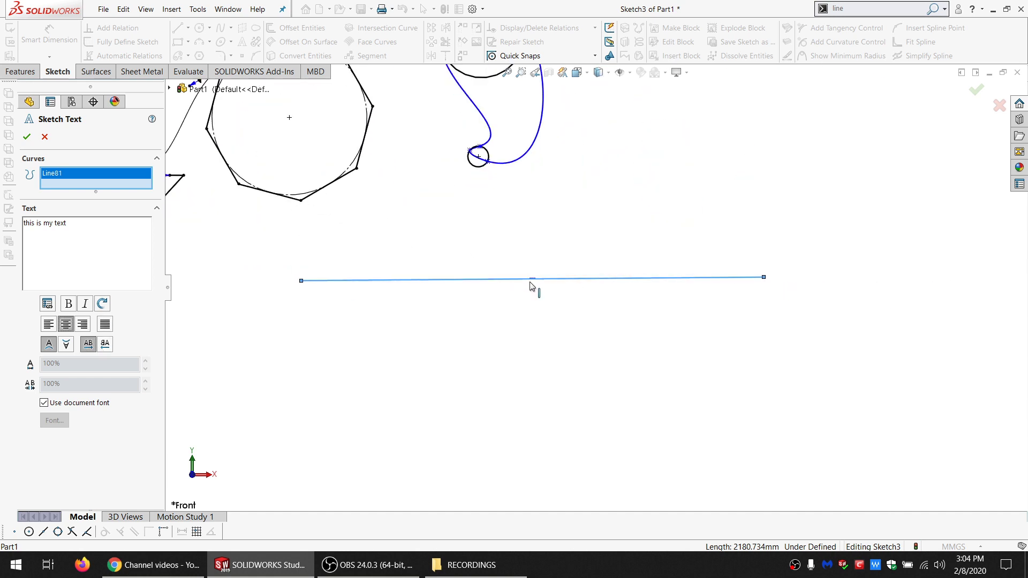
scroll(599, 276, "down", 2)
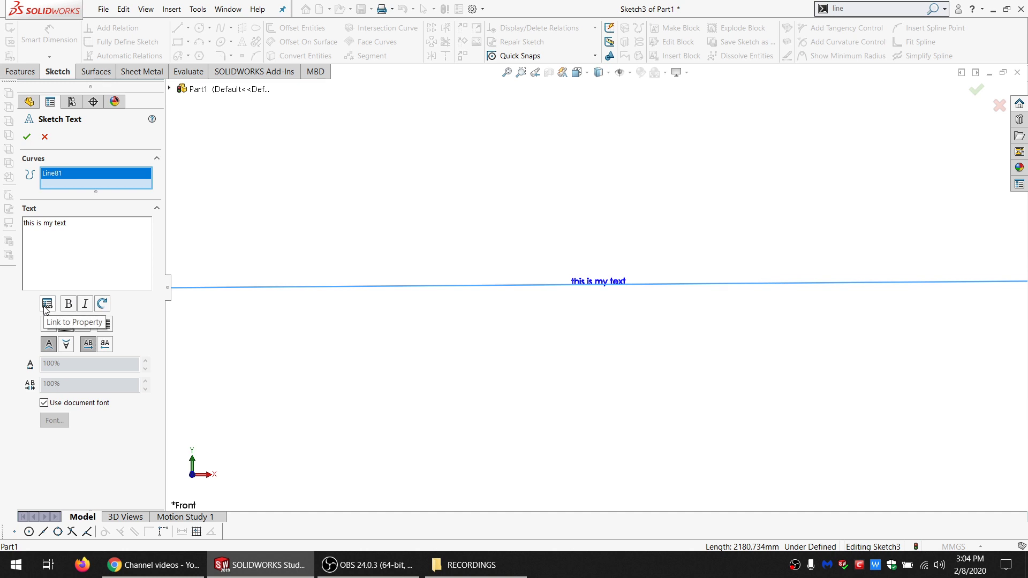
- Turn off the document font for the sketch text and set its width factor and character spacing to 200%
left_click(44, 404)
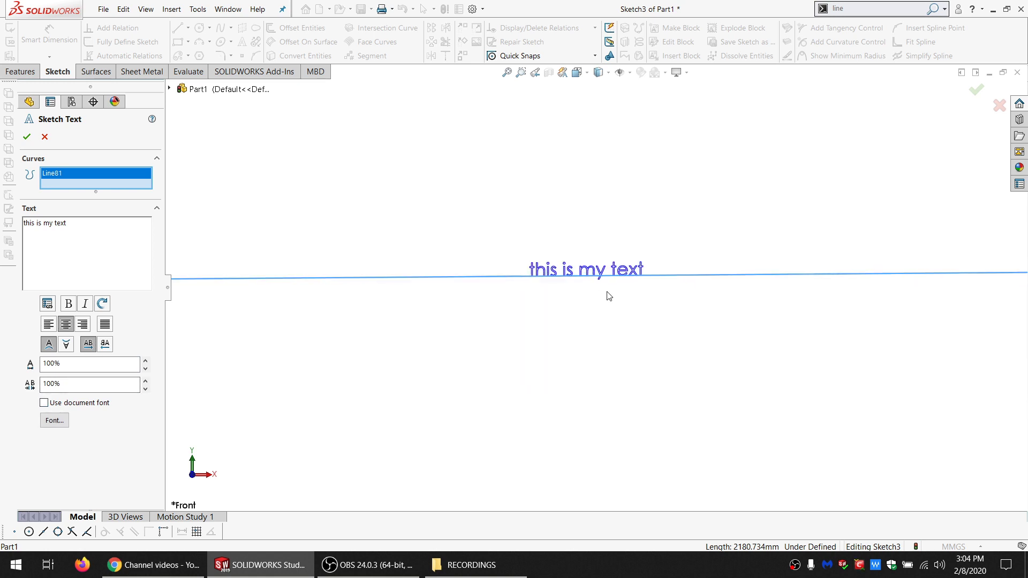
left_click(86, 365)
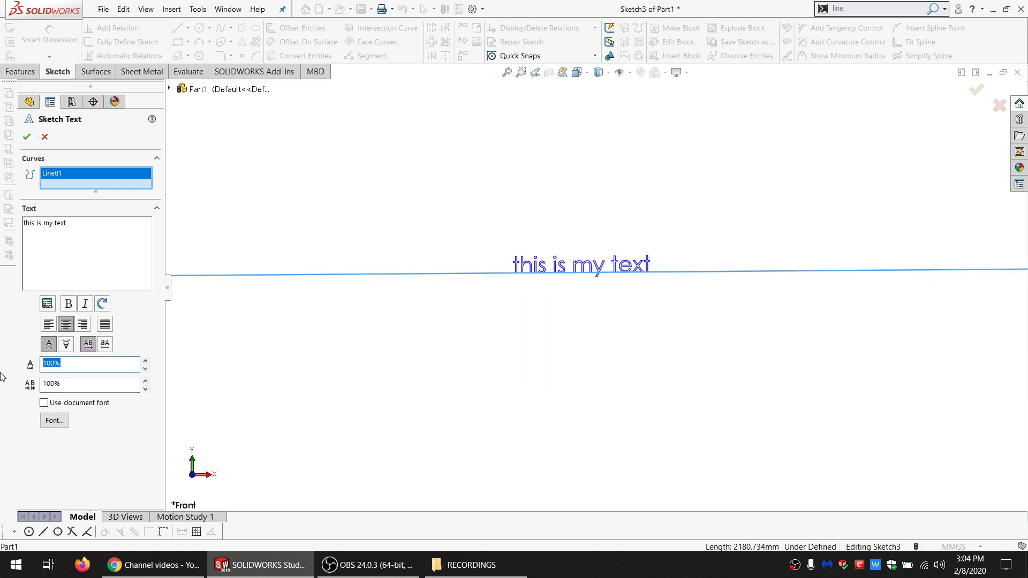
type("2")
key("Tab")
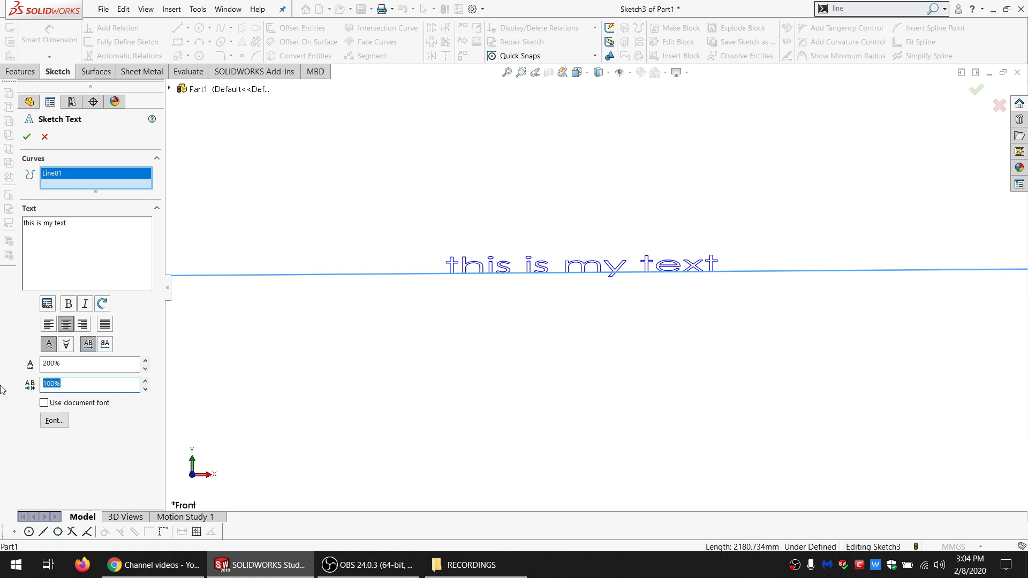
type("2")
key("Tab")
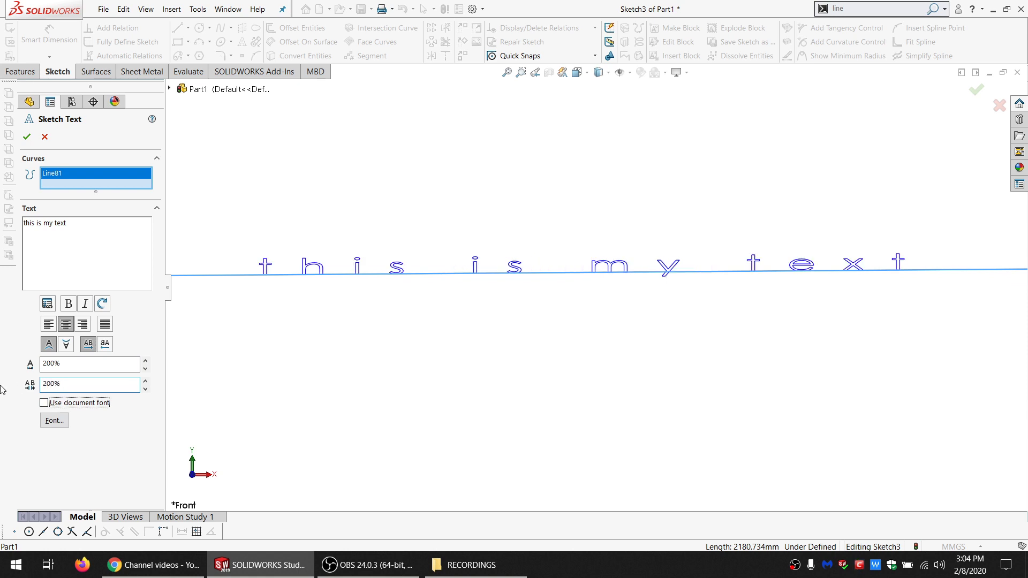
- Set the sketch text font to Charlemagne Std, Bold Oblique, with a height of 20 mm and a space of 0
left_click(59, 423)
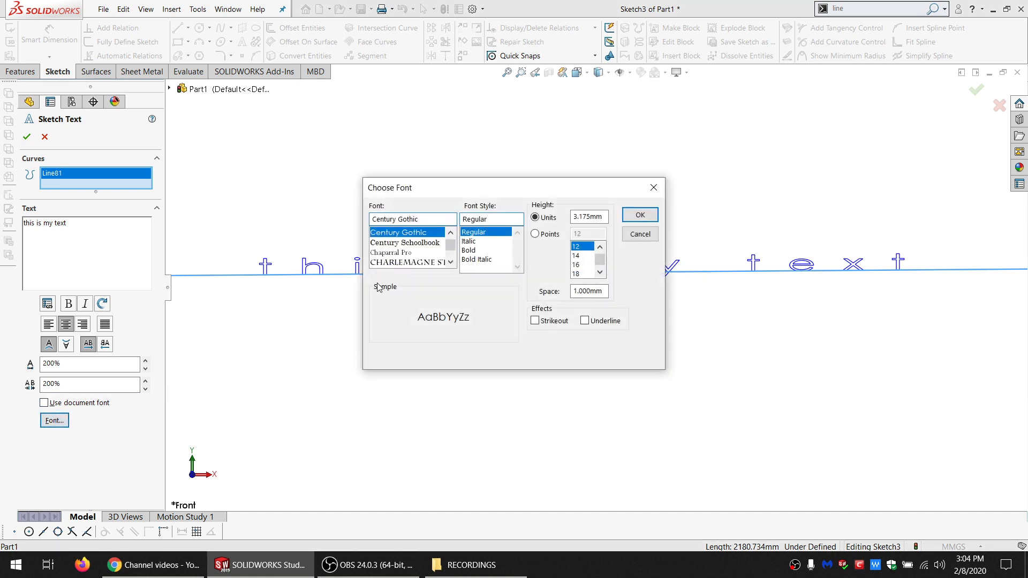
left_click(392, 263)
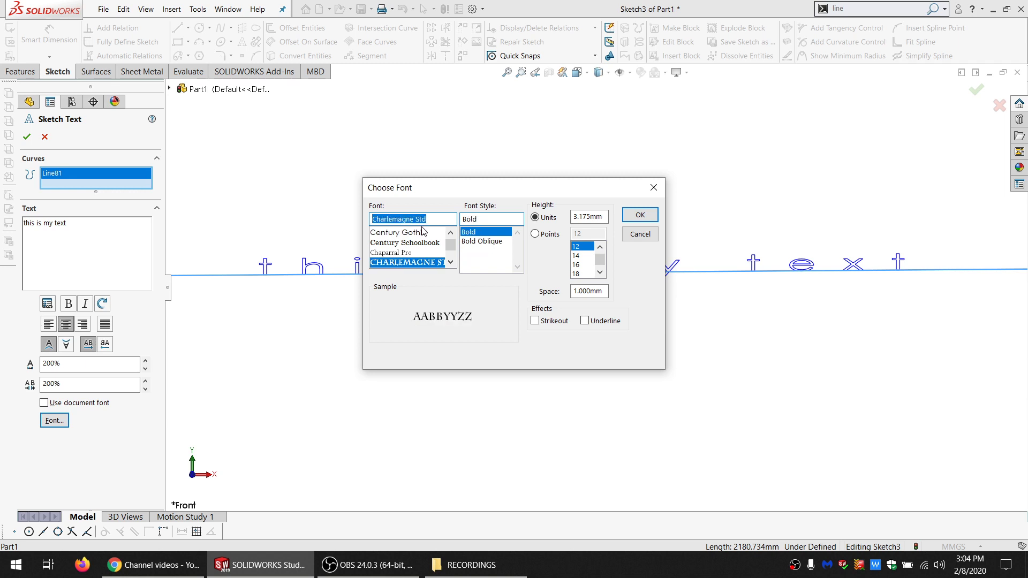
left_click(481, 242)
left_click(535, 218)
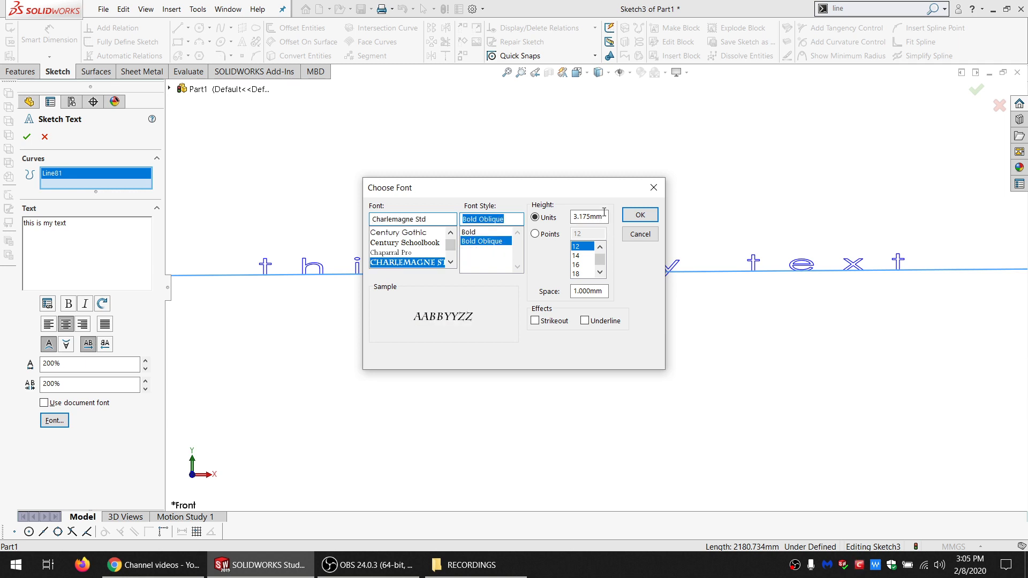
type("20")
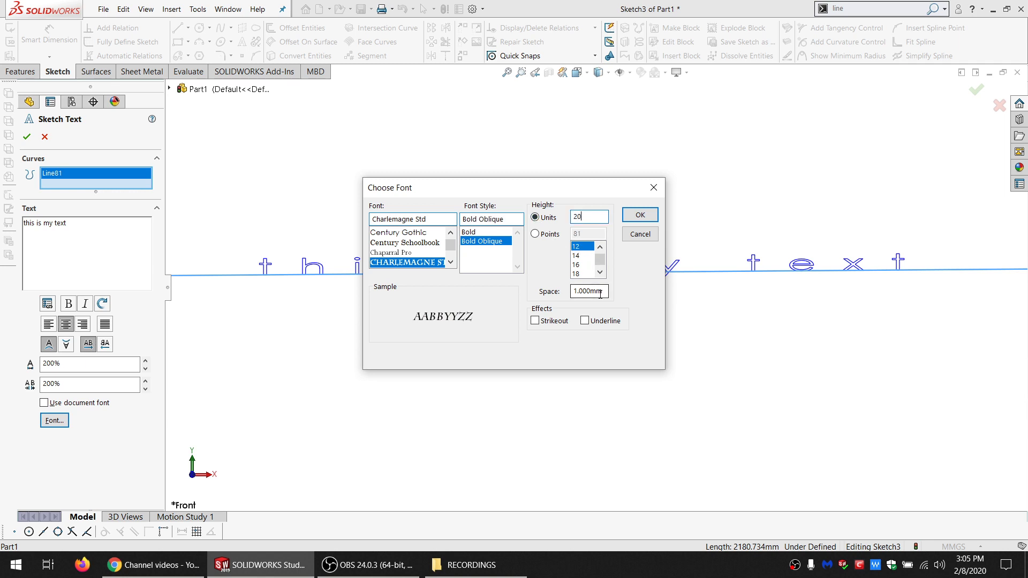
left_click_drag(602, 294, 557, 299)
type("0")
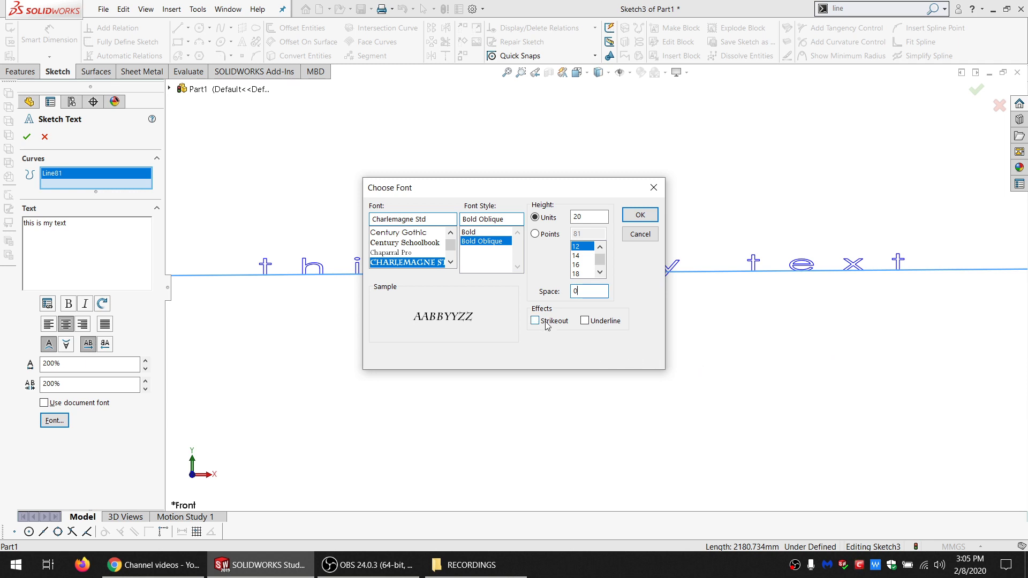
left_click(641, 215)
- Full-justify the sketch text along the long line
scroll(664, 308, "up", 12)
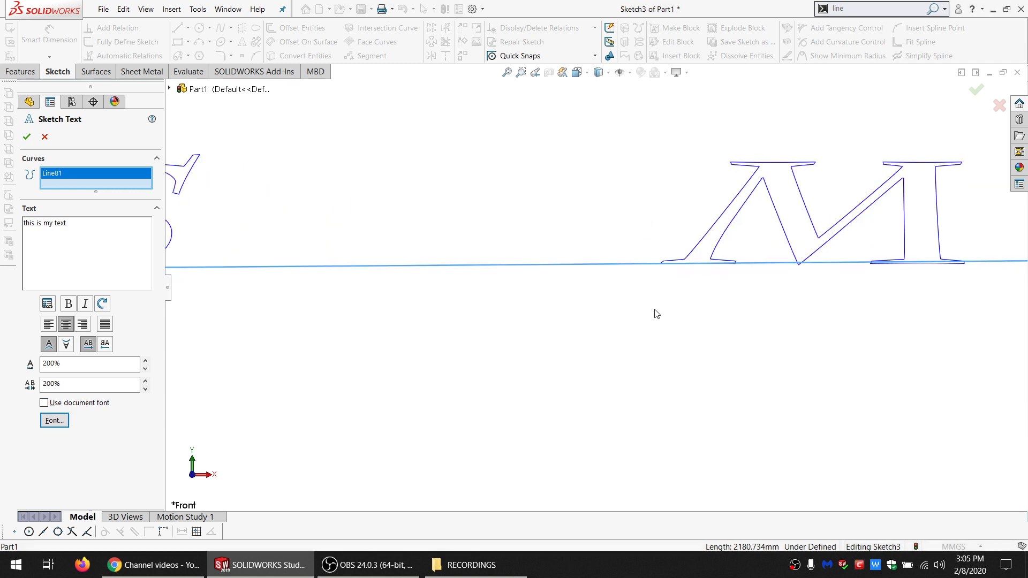
scroll(657, 313, "up", 2)
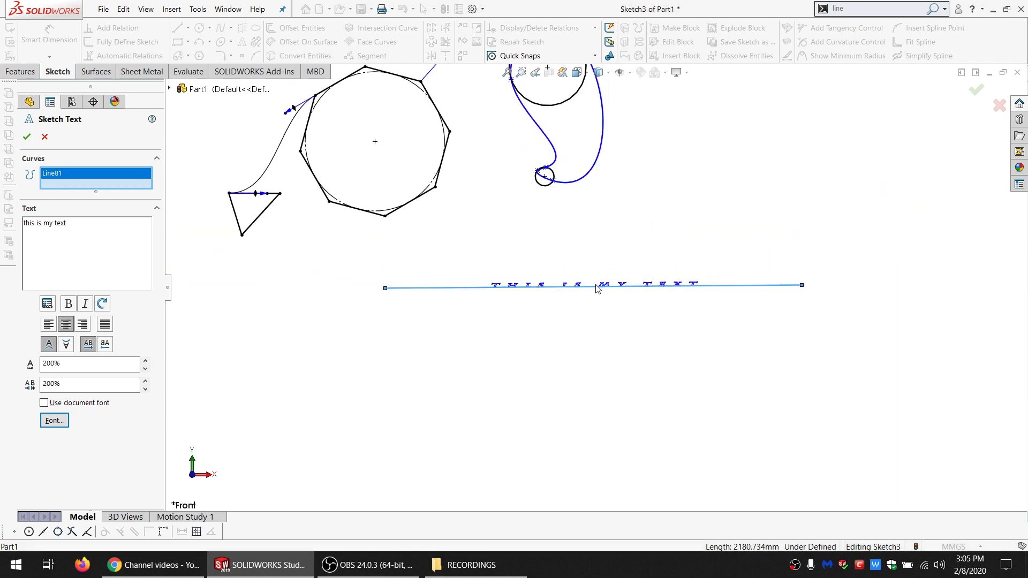
scroll(597, 289, "down", 5)
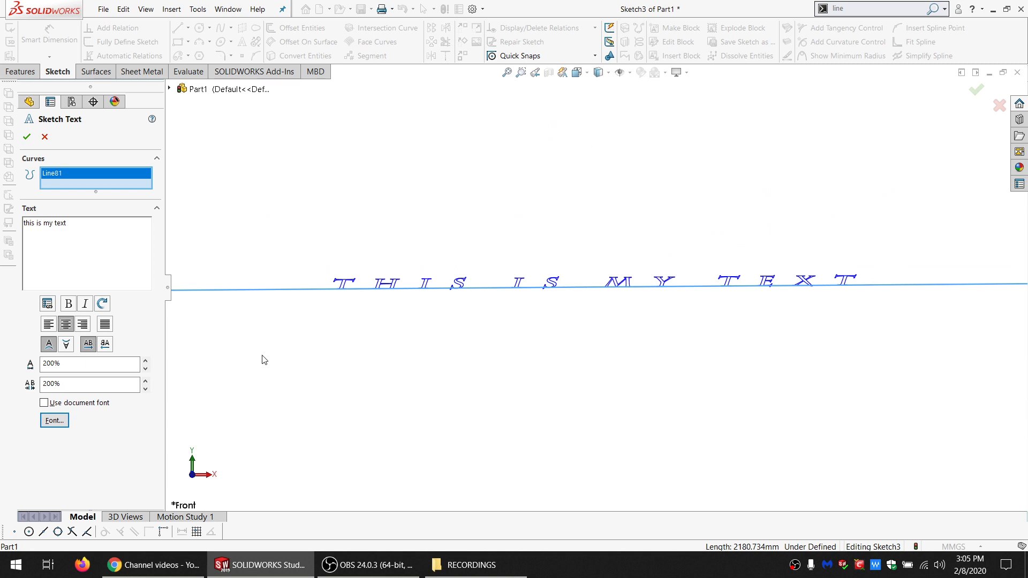
scroll(482, 356, "up", 3)
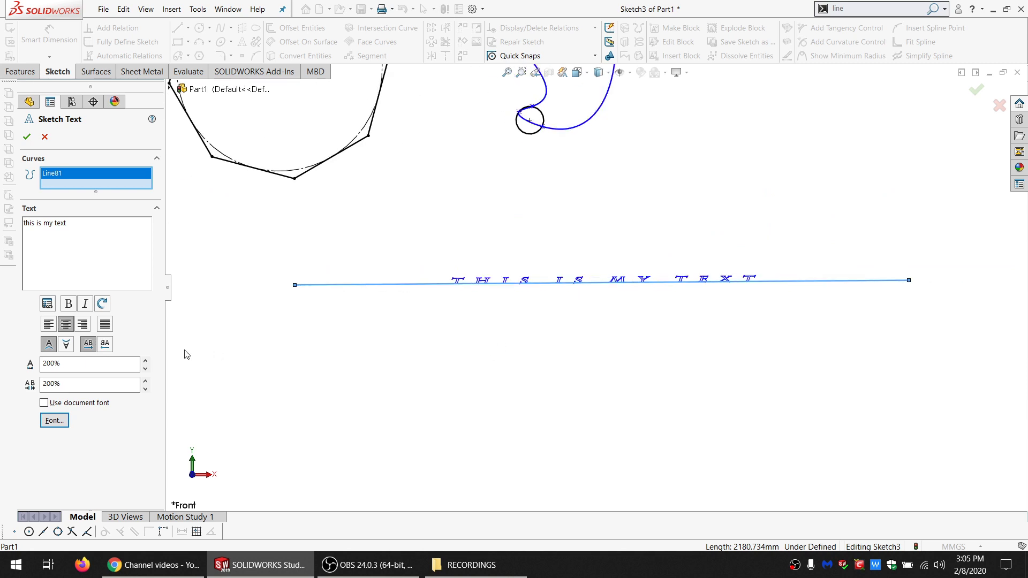
left_click(105, 324)
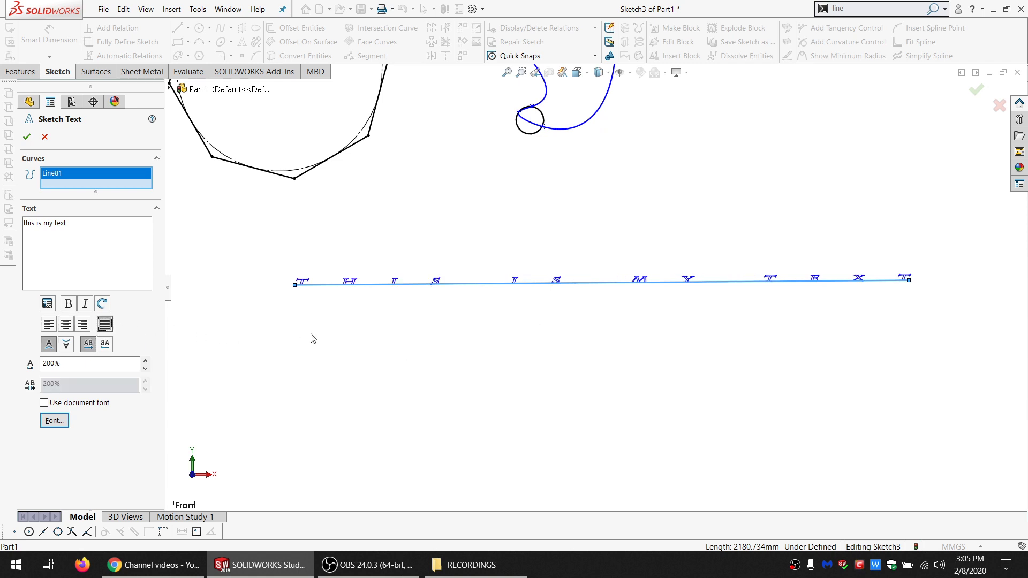
- Try the horizontal flip on the sketch text, restore its normal direction, and accept the text
left_click(101, 346)
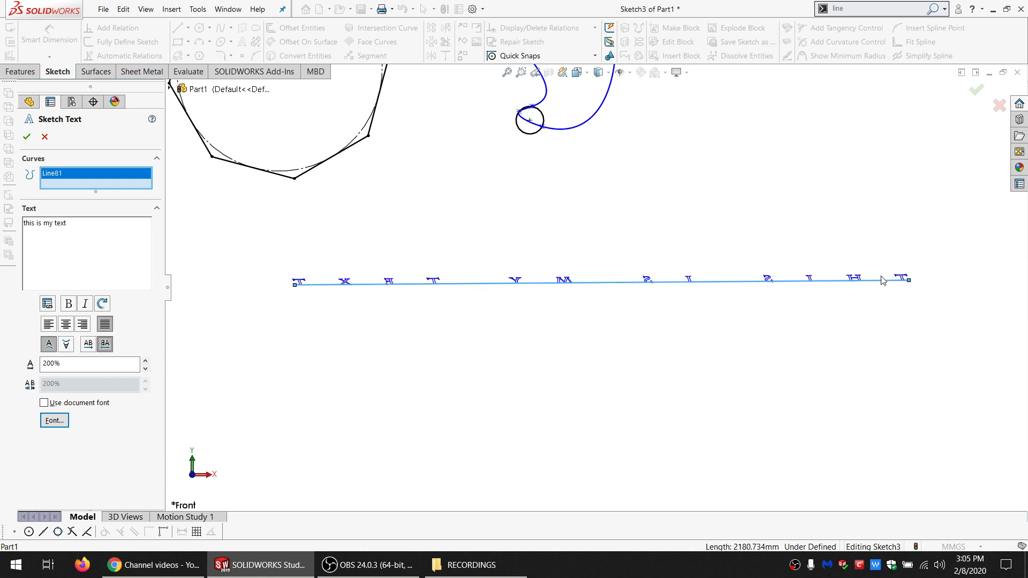
left_click(89, 344)
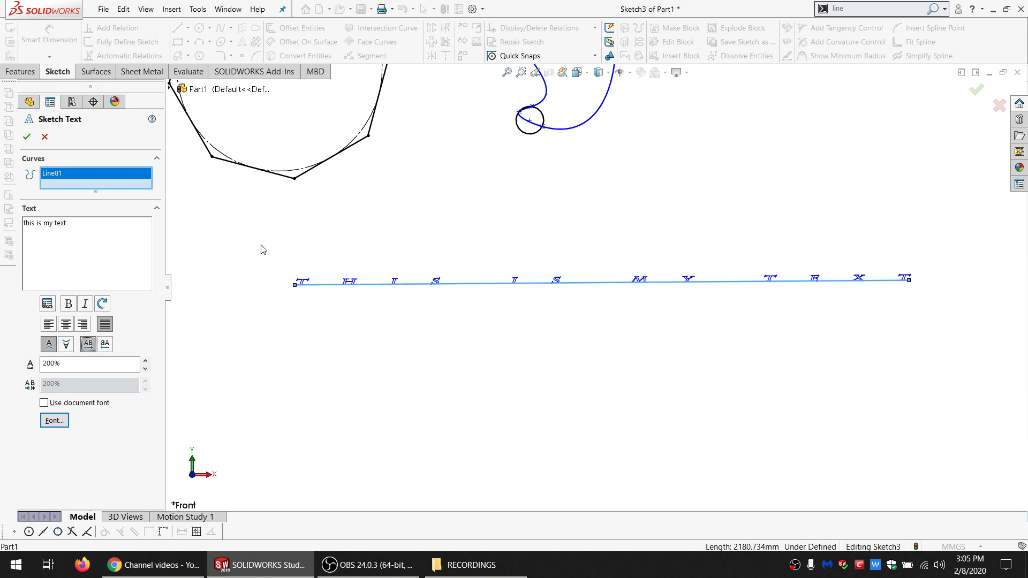
scroll(645, 248, "up", 2)
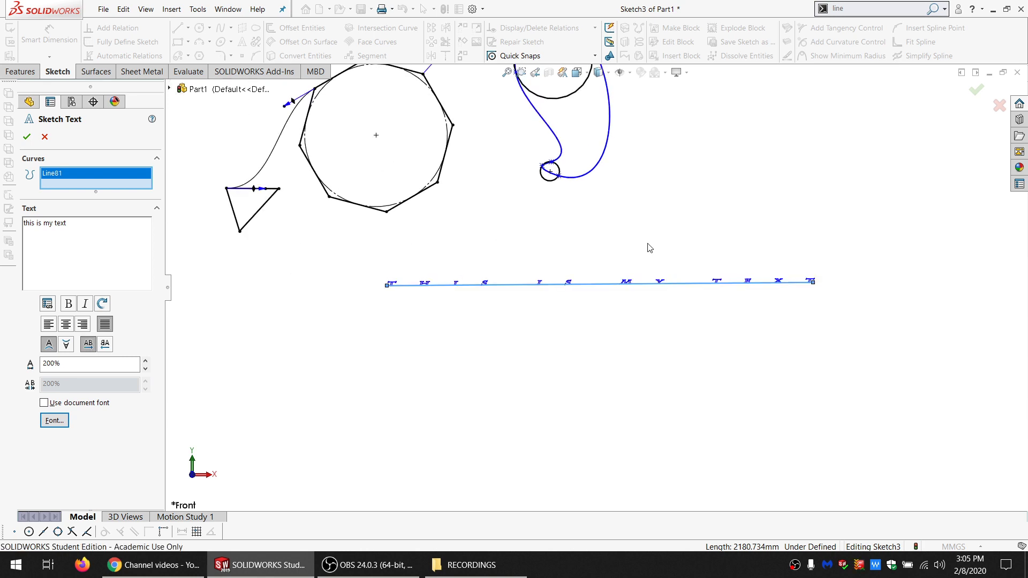
left_click(25, 137)
- Offset the long line under the sketch text 100 mm to its lower side, with the offset dimension added
scroll(596, 290, "up", 3)
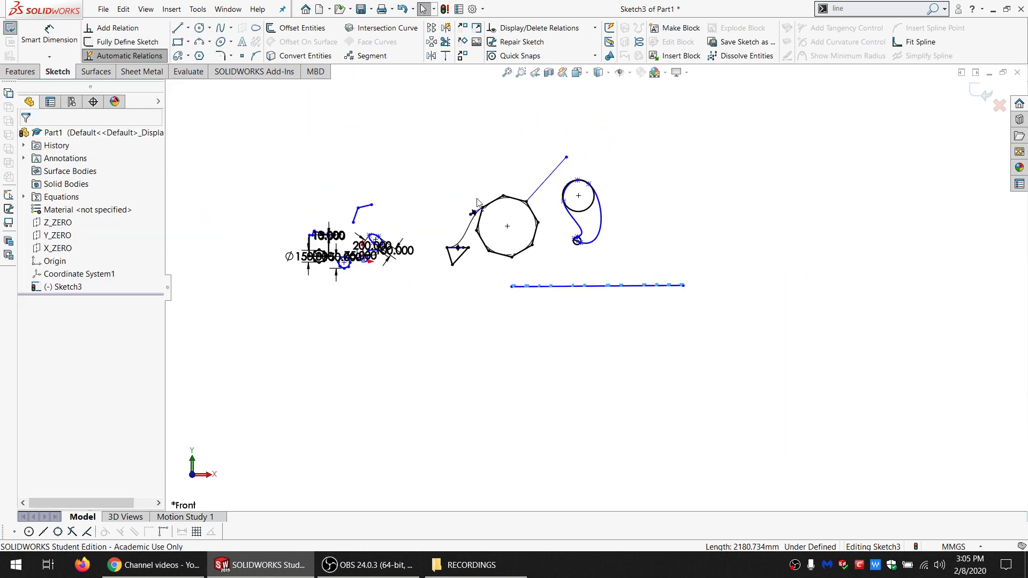
scroll(397, 223, "down", 2)
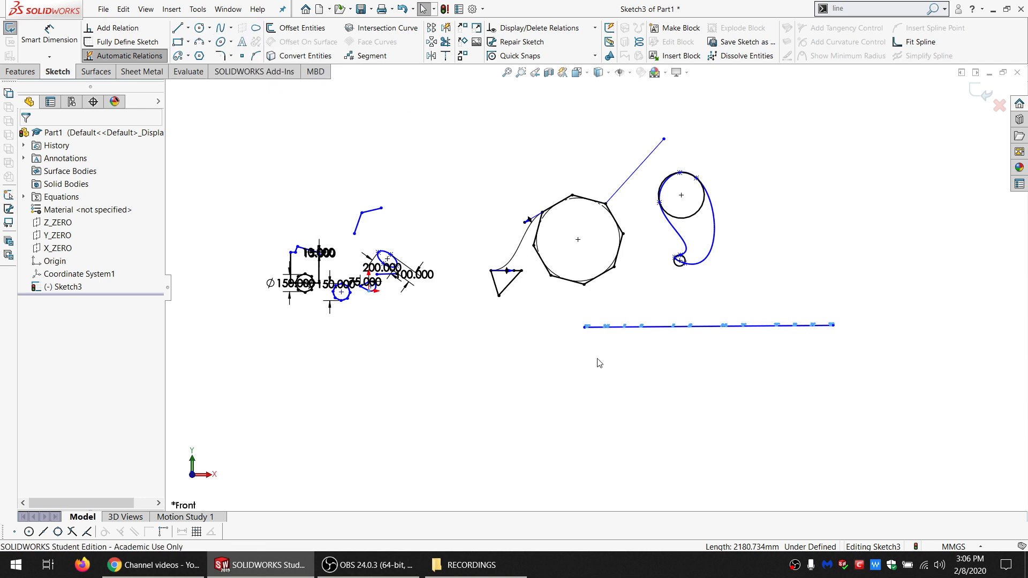
scroll(589, 359, "down", 3)
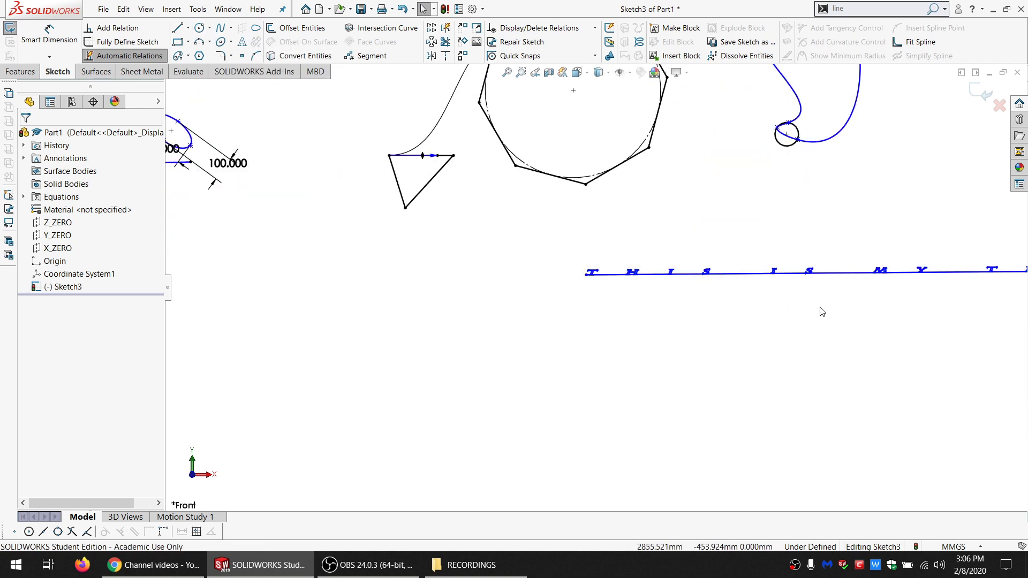
scroll(822, 311, "down", 2)
scroll(782, 292, "up", 2)
scroll(777, 292, "down", 2)
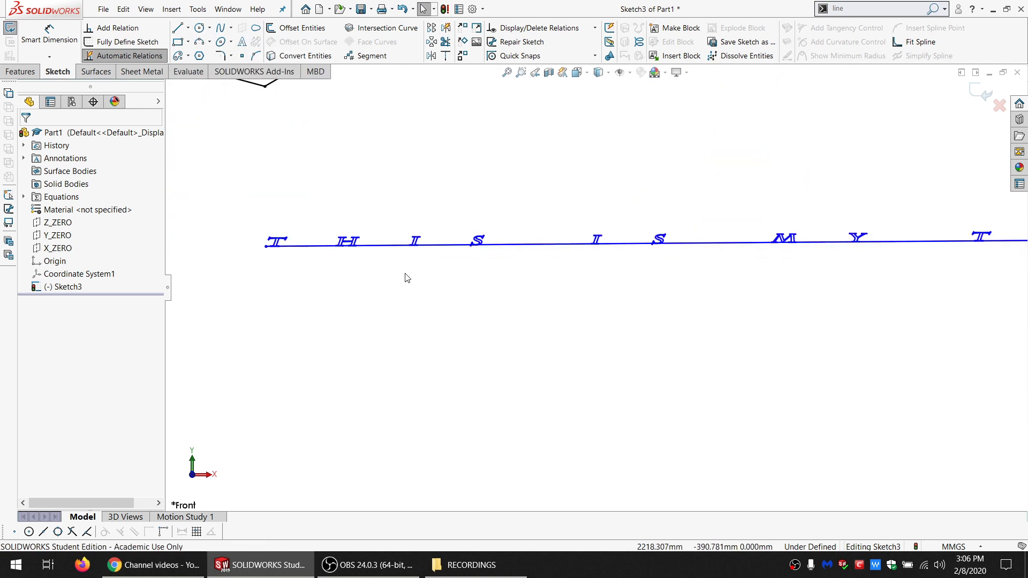
left_click(382, 245)
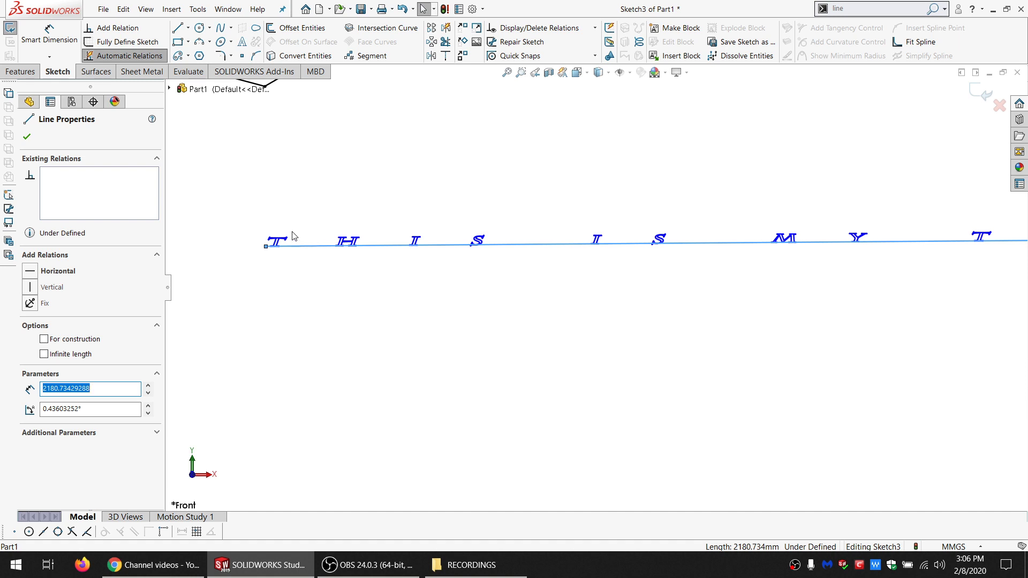
left_click(297, 28)
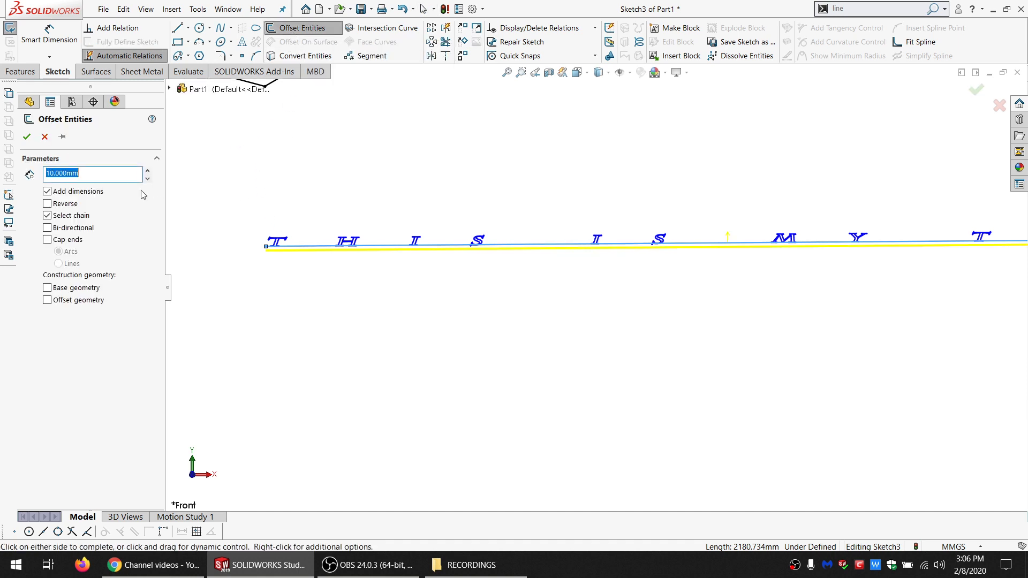
type("100")
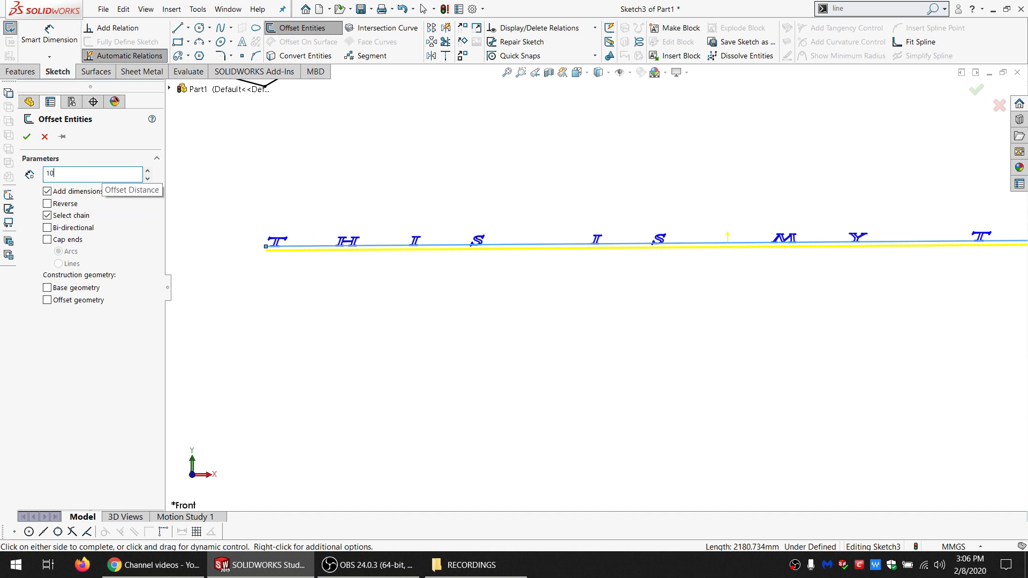
key("Return")
scroll(431, 305, "down", 5)
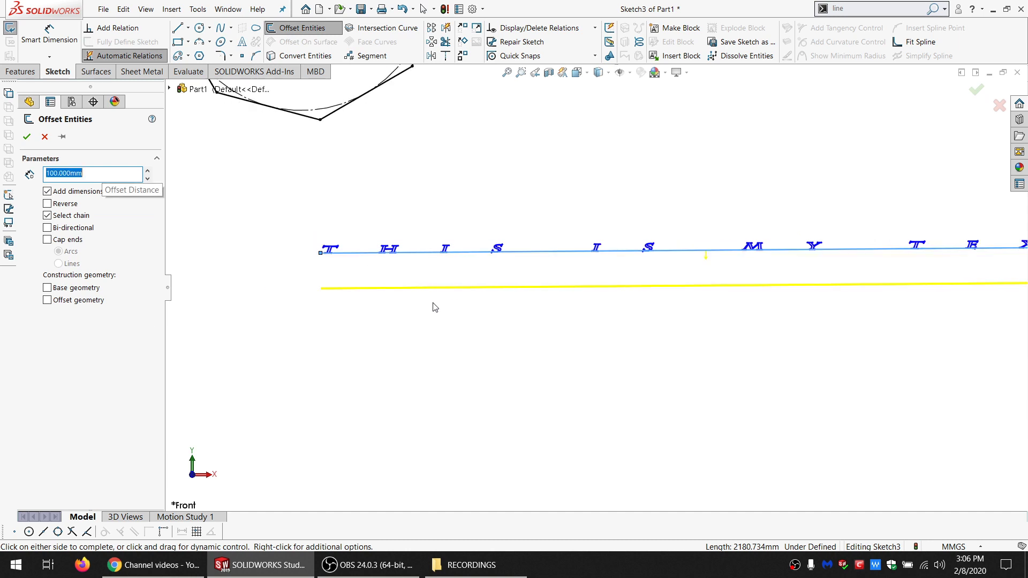
left_click(26, 136)
- Select the small triangle's chain of three lines and set up an outward offset of 10 mm
right_click(393, 221)
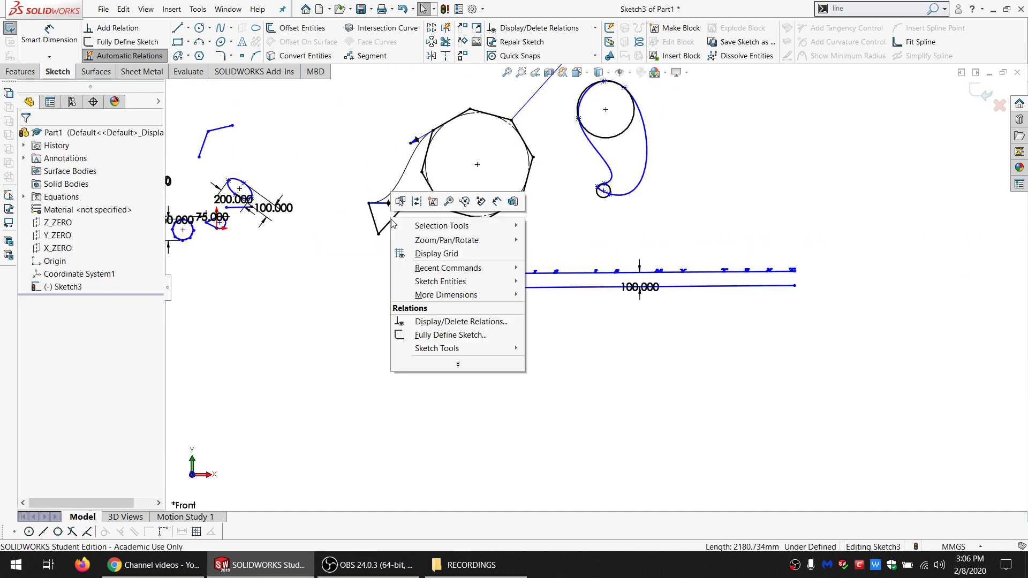
right_click(386, 226)
left_click(373, 228)
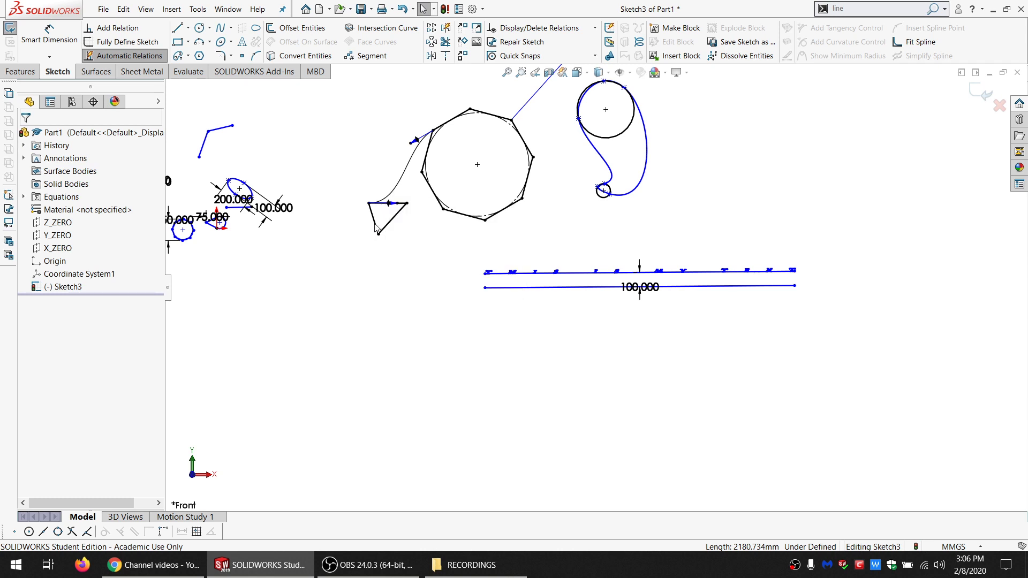
right_click(386, 204)
left_click(424, 232)
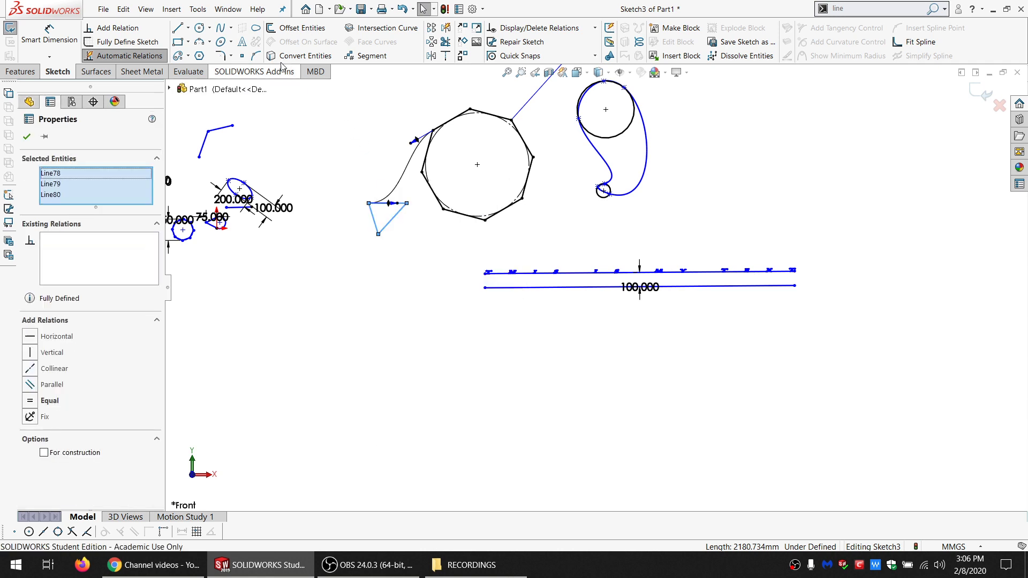
left_click(301, 28)
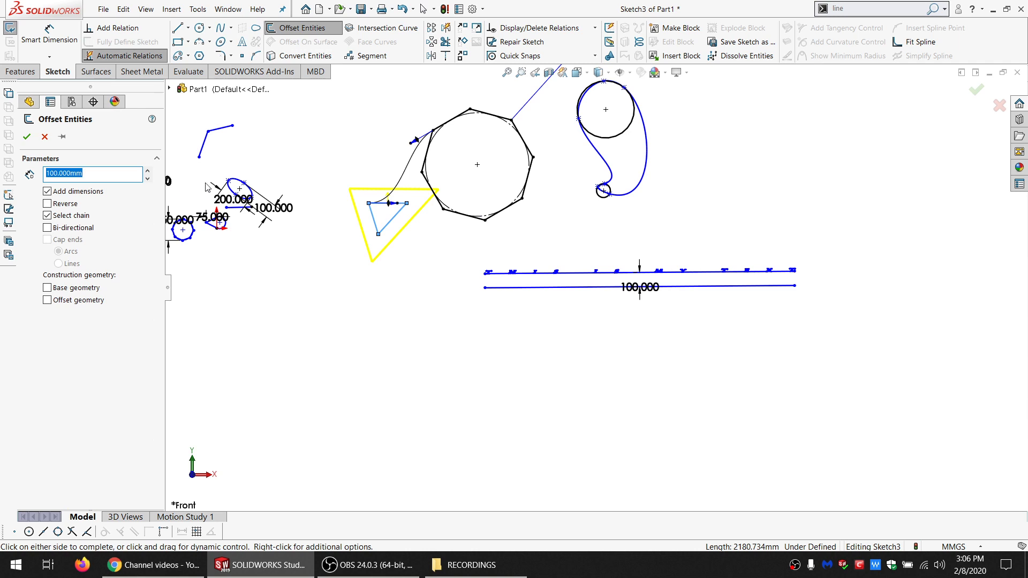
scroll(302, 185, "down", 5)
type("10")
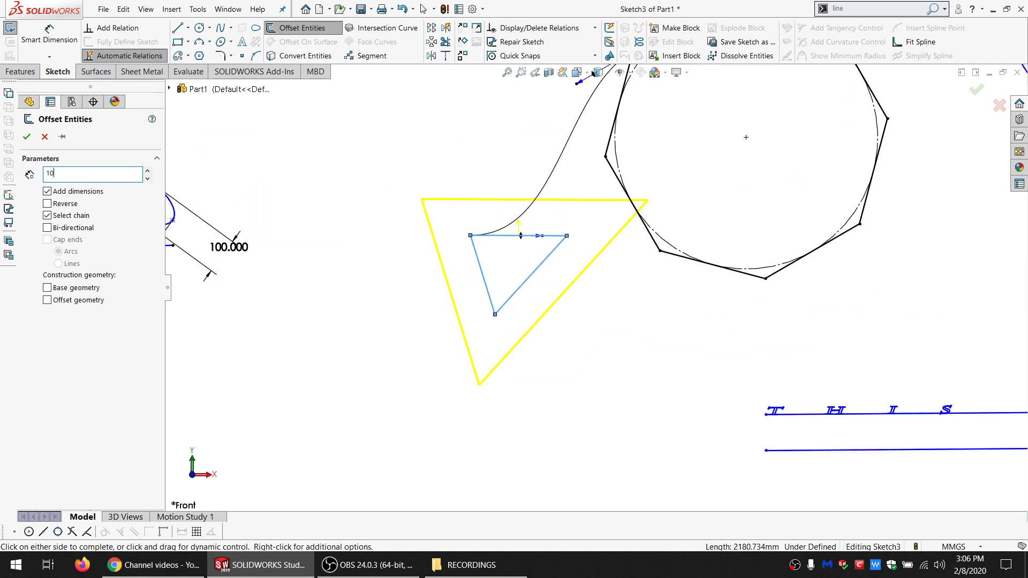
type("0")
key("Return")
type("1")
key("Return")
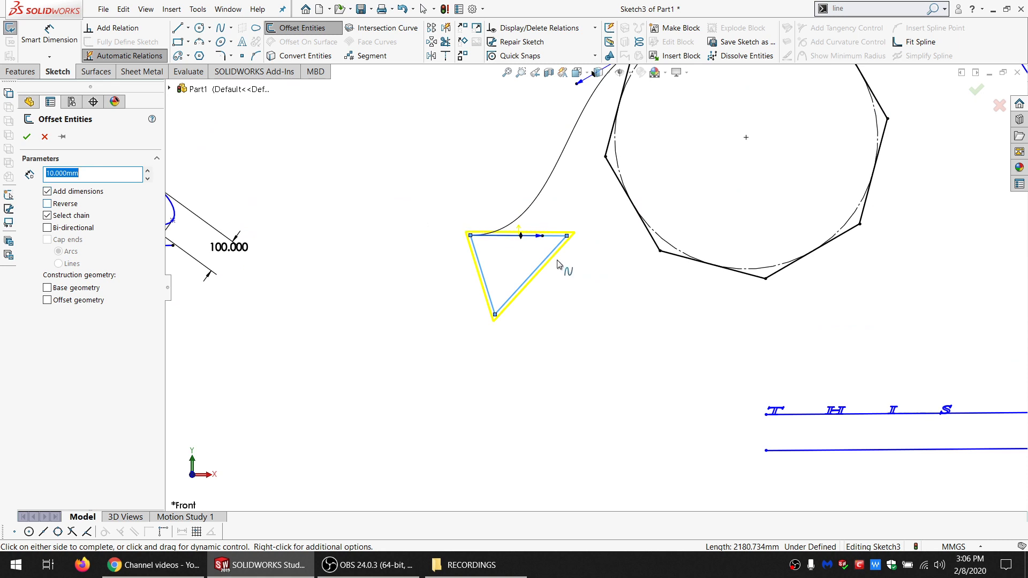
- Try the Reverse and Bi-directional options for the triangle's offset, and restore the single outward offset
scroll(536, 272, "down", 3)
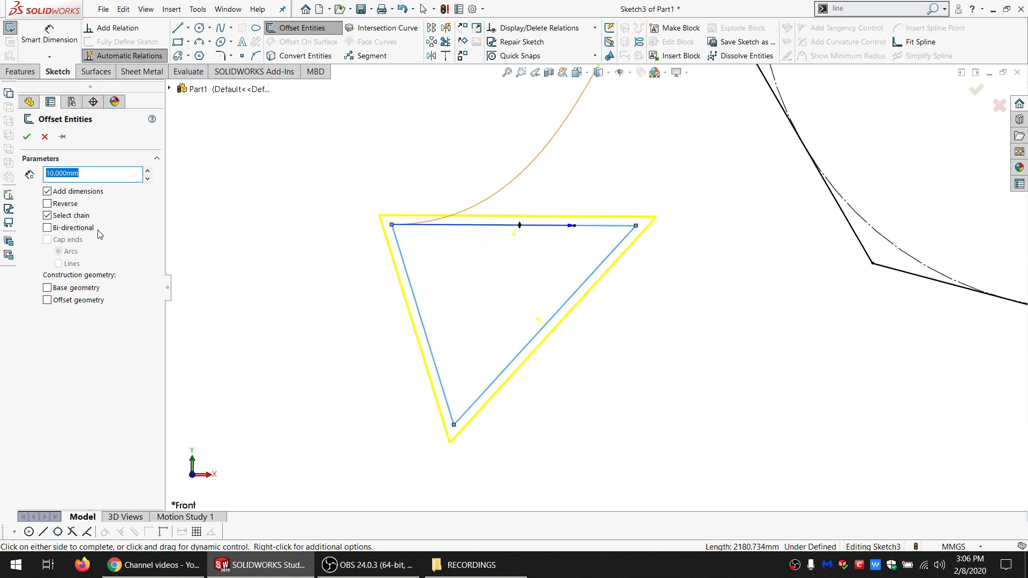
left_click(47, 204)
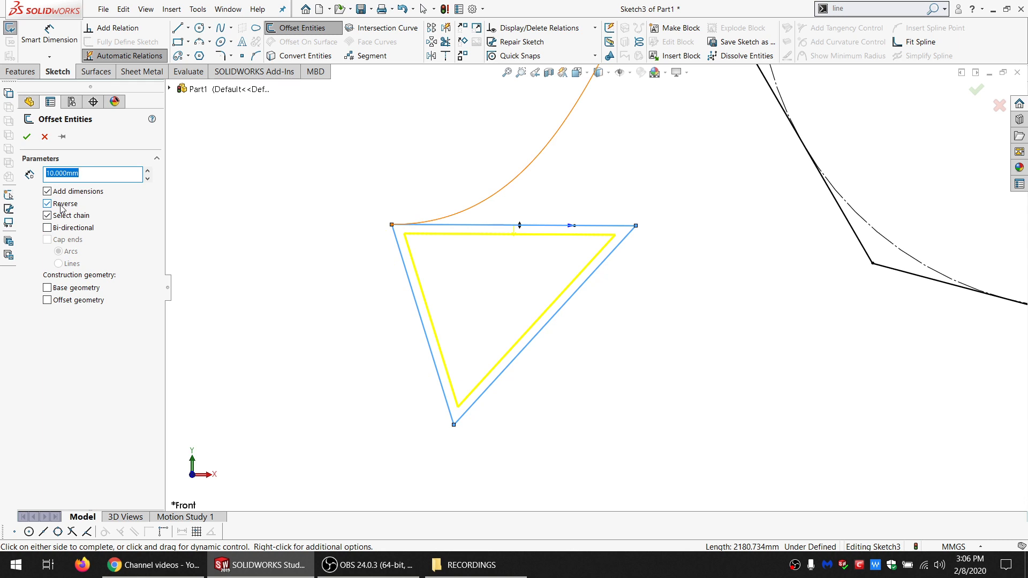
left_click(61, 208)
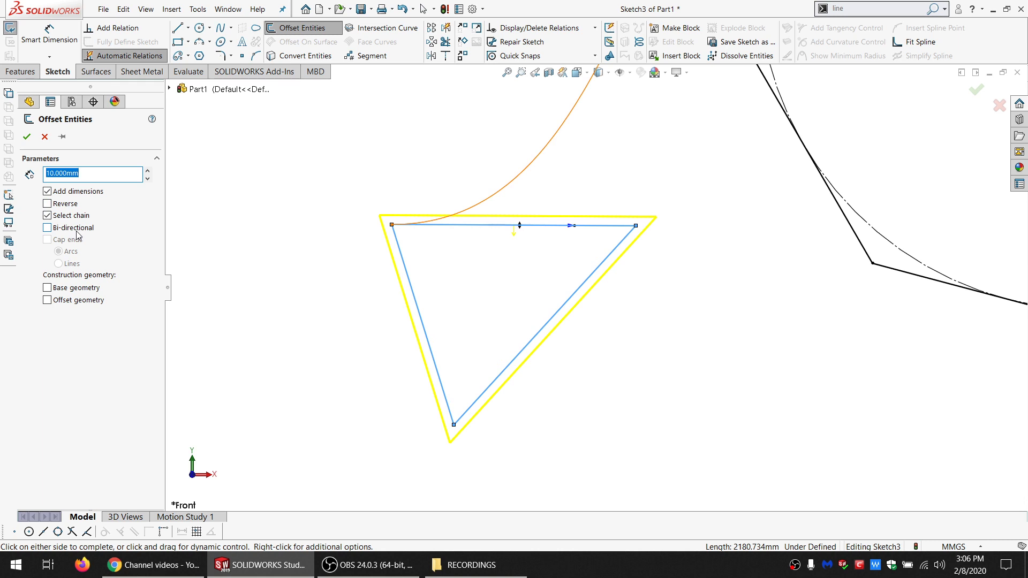
left_click(47, 228)
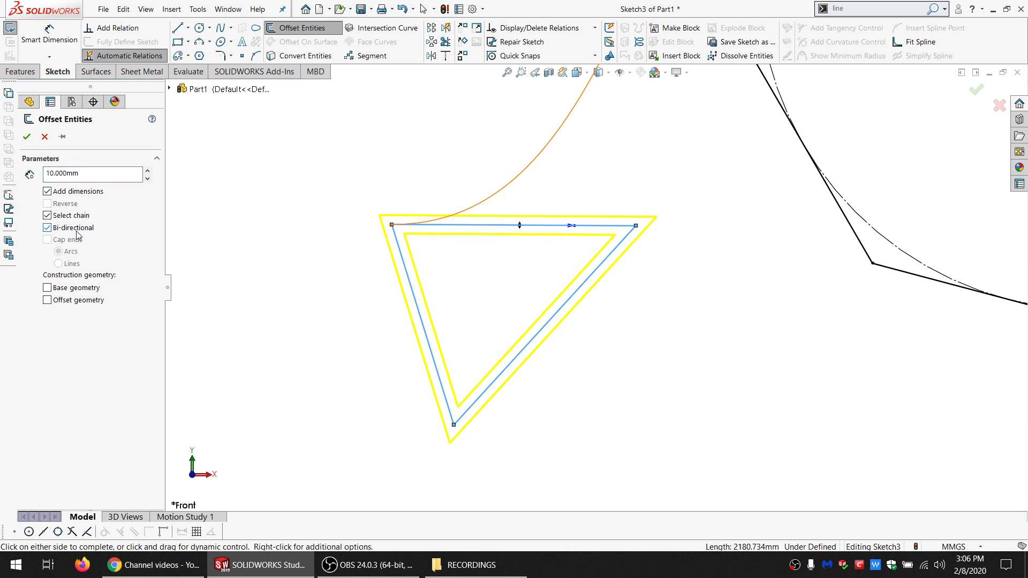
left_click(74, 229)
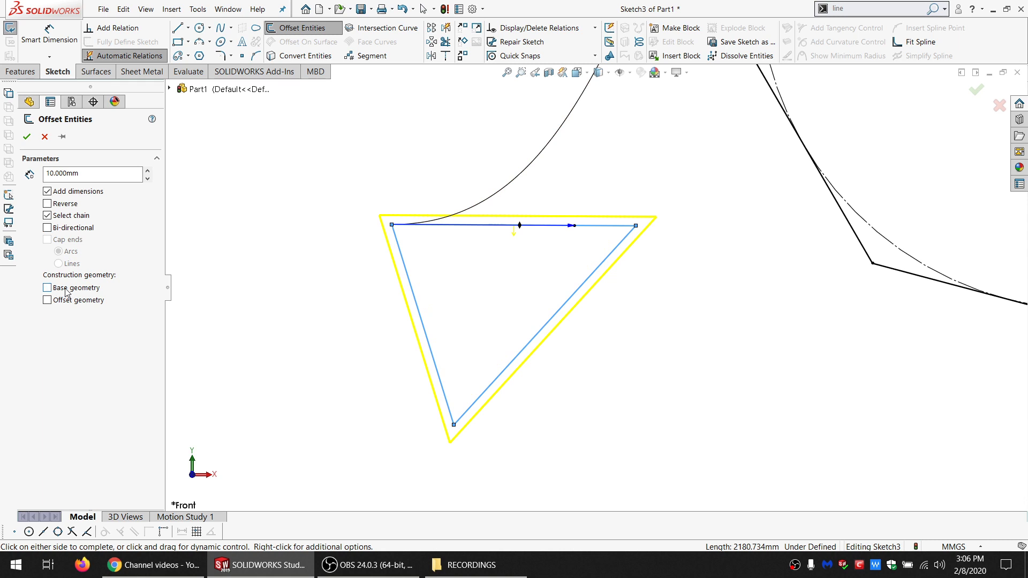
- Try the base geometry construction option, make the offset geometry construction instead, and accept the triangle's offset
left_click(47, 288)
left_click(73, 290)
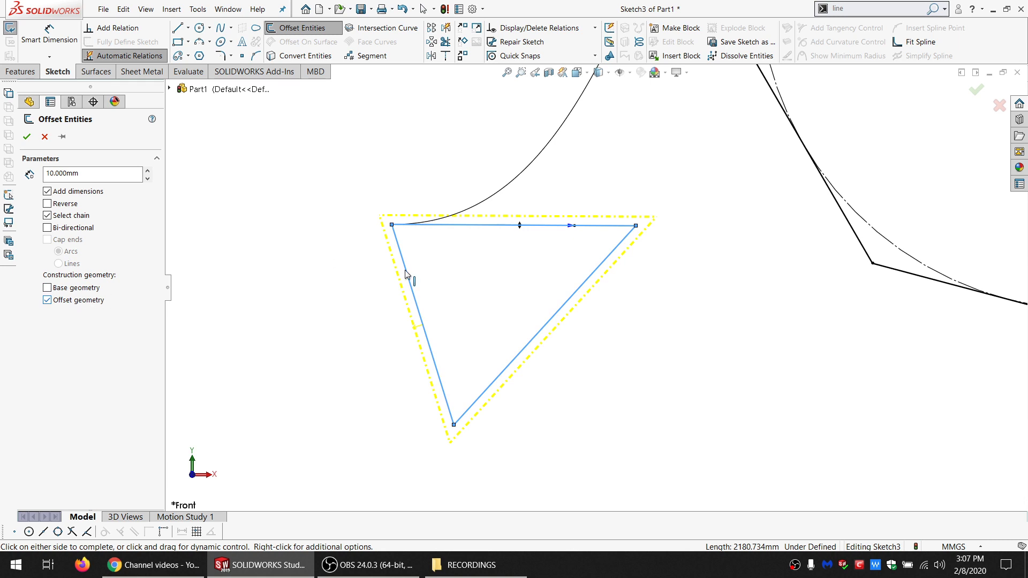
left_click(26, 137)
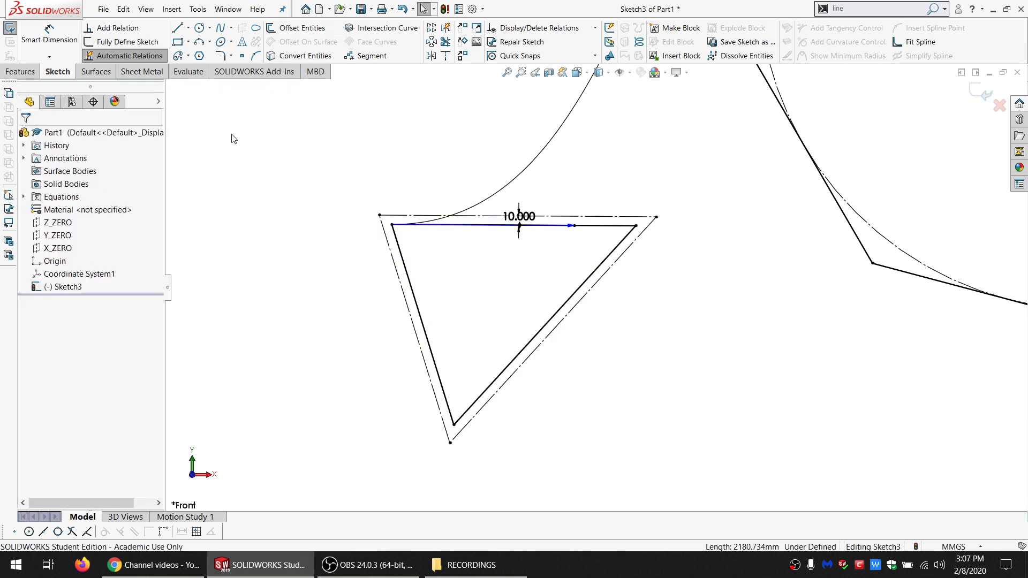
- Draw a closed triangle of three lines with one side, about 136 mm long, lying on the construction offset line beside the small triangle
left_click(179, 28)
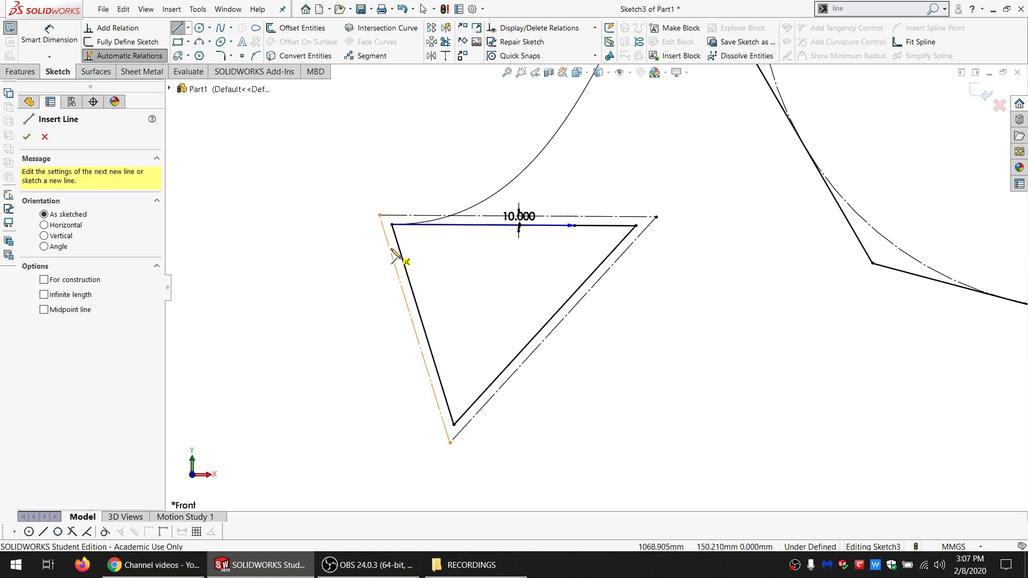
left_click(415, 329)
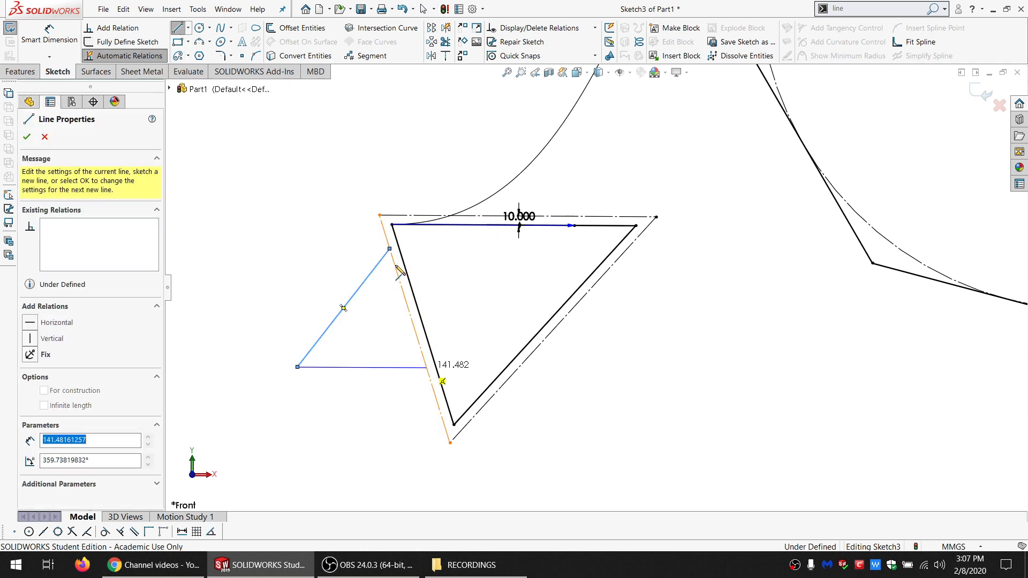
left_click(426, 368)
left_click(392, 250)
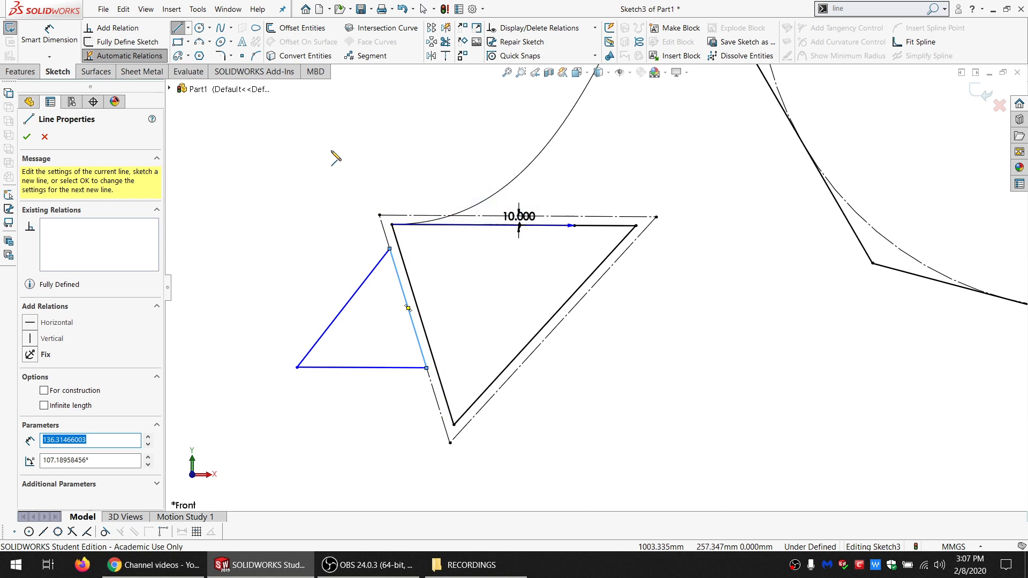
key("Escape")
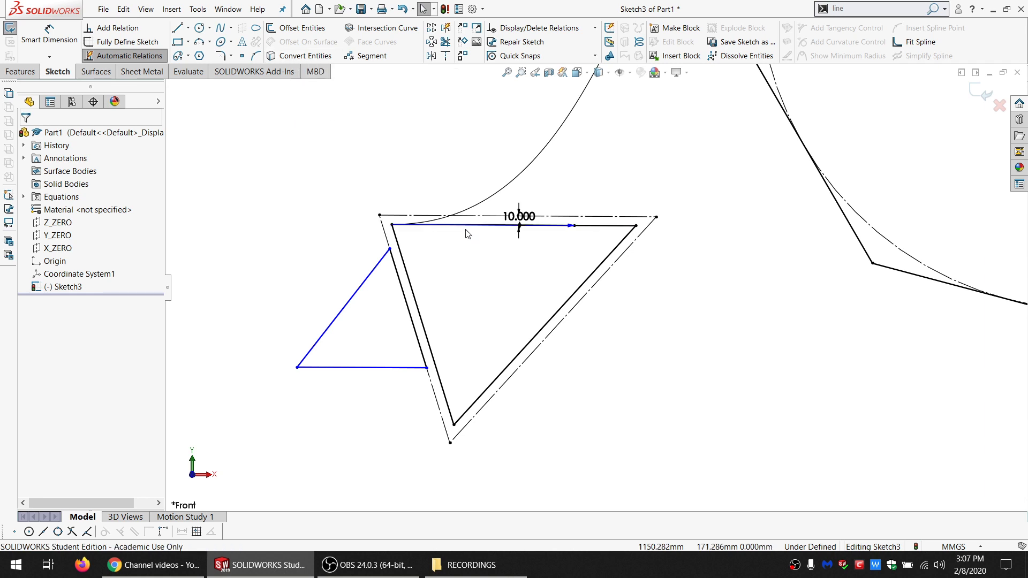
- Exit the current sketch and start a new sketch on the Z_ZERO plane
key("f")
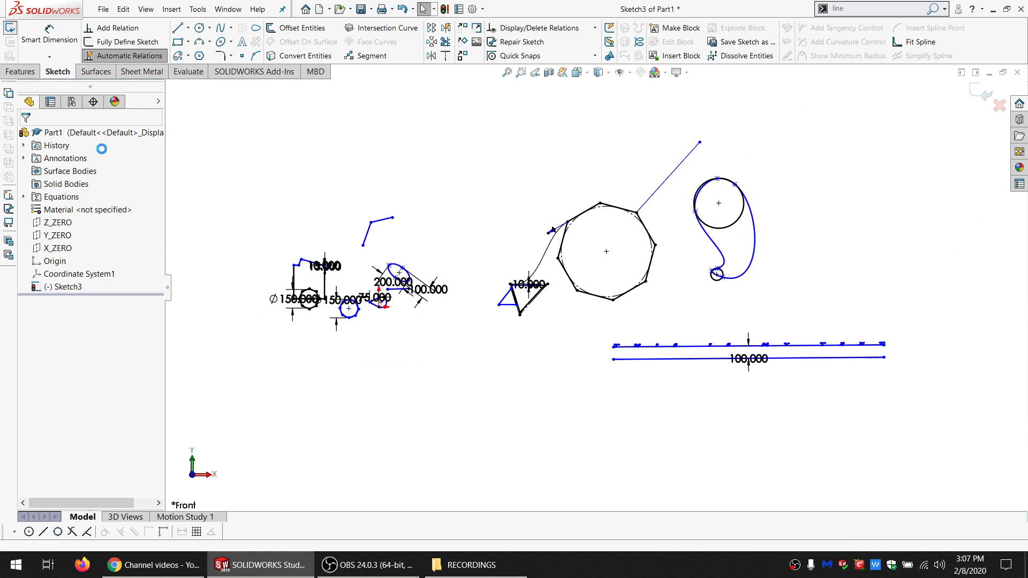
left_click(57, 223)
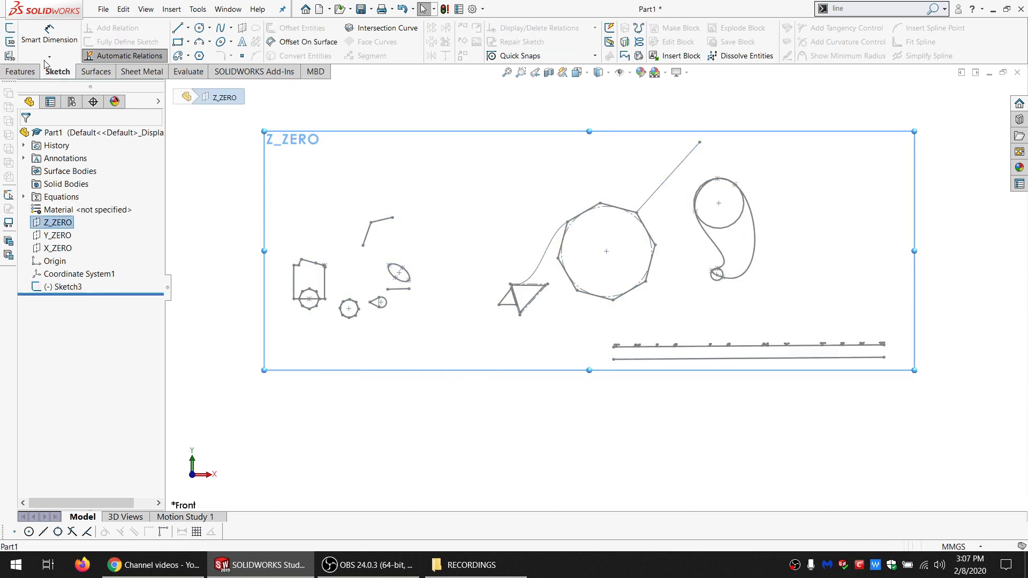
left_click(11, 30)
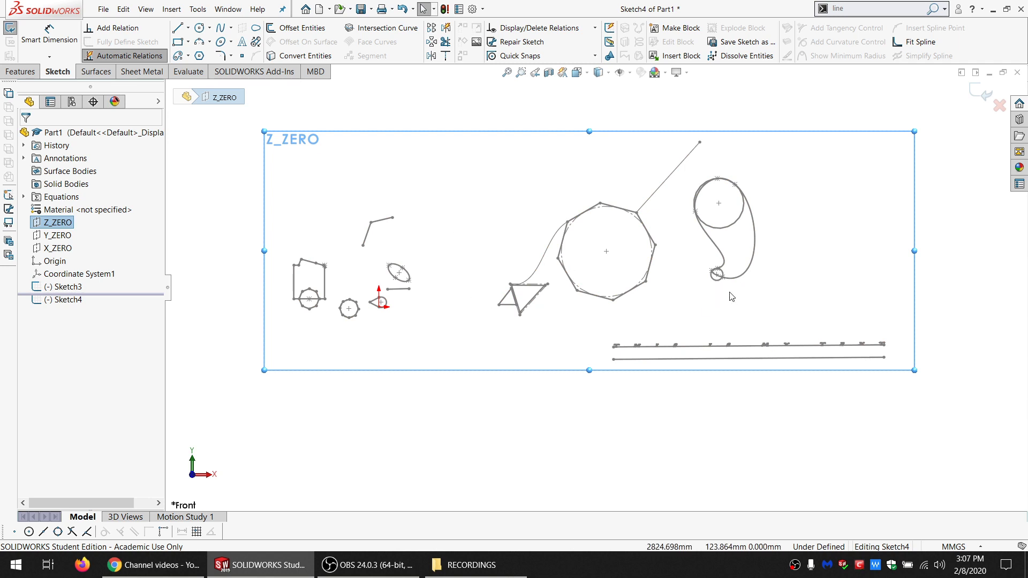
- Convert the closed spline around the two circles into the new sketch, and exit the sketch
left_click(725, 260)
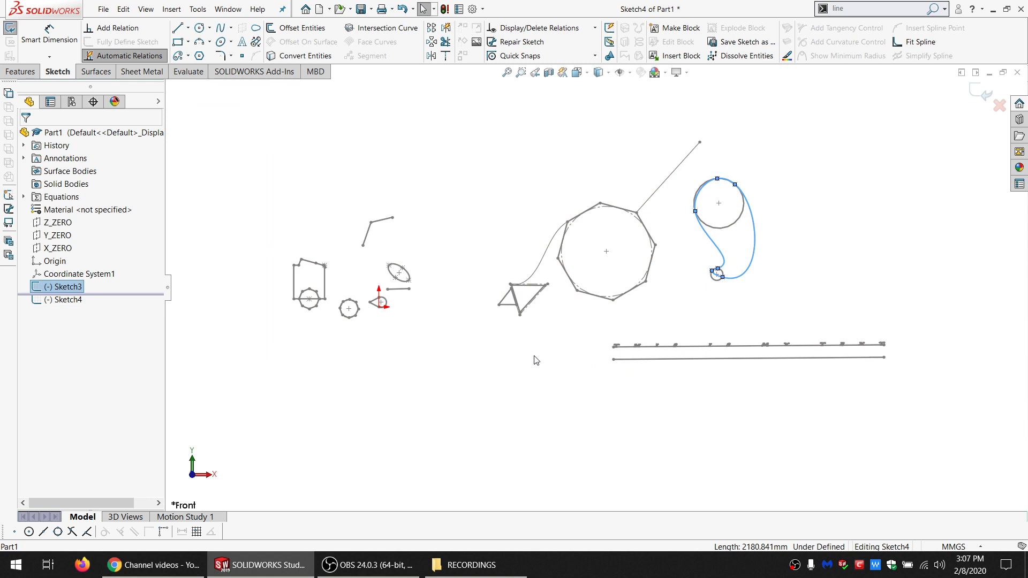
left_click(307, 57)
scroll(713, 286, "down", 3)
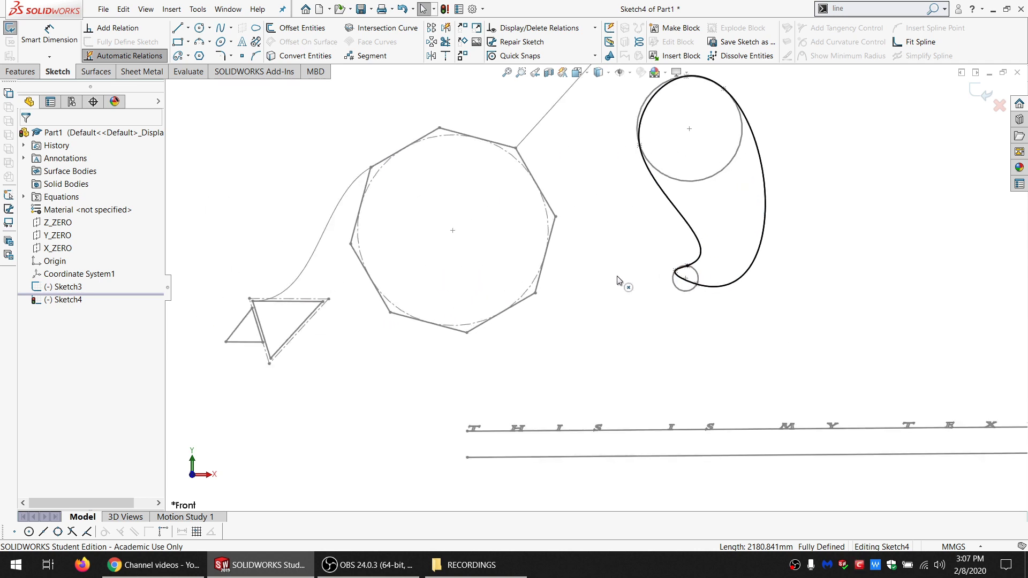
scroll(466, 304, "up", 3)
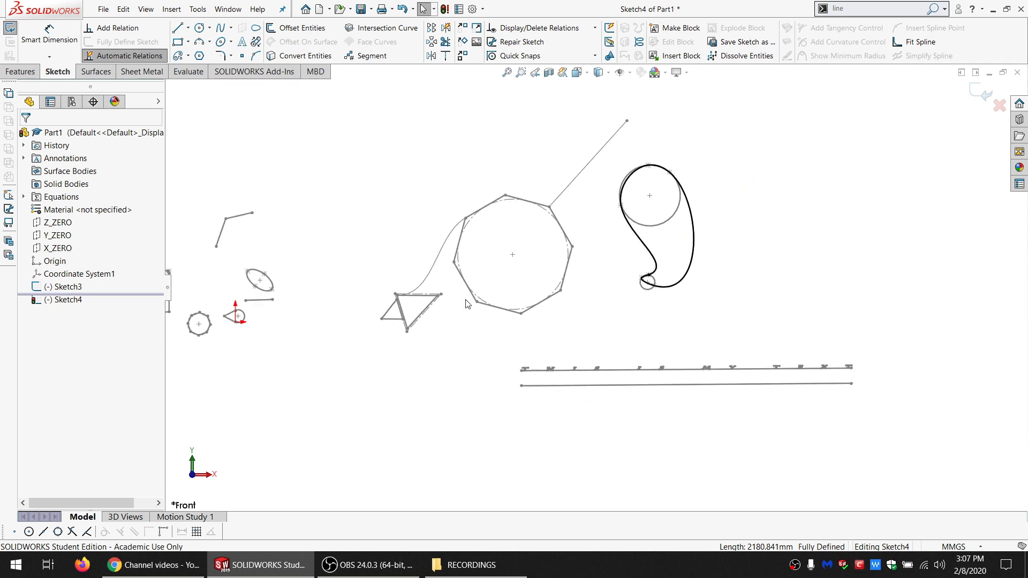
scroll(616, 282, "down", 3)
scroll(626, 276, "up", 3)
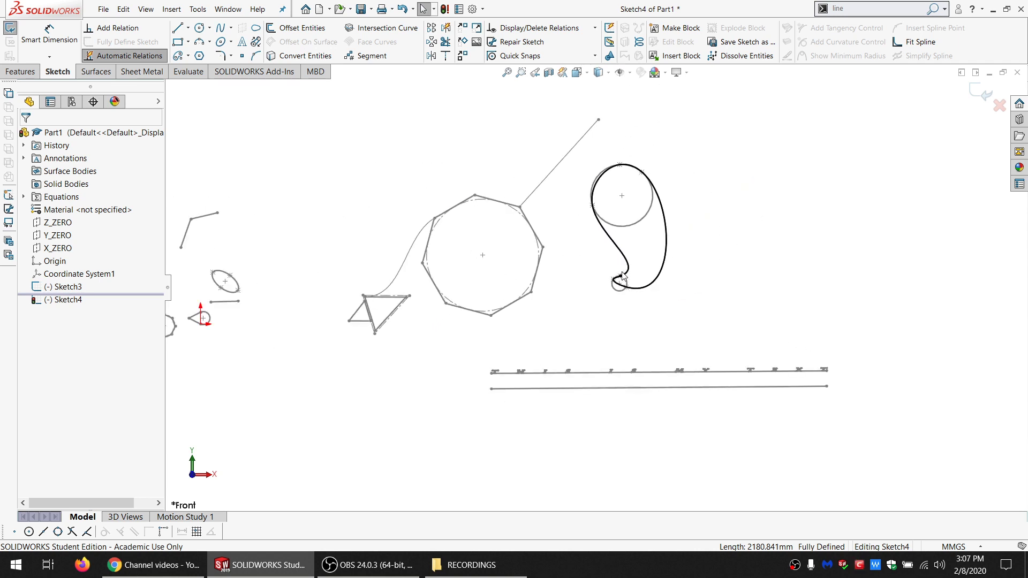
scroll(570, 266, "down", 1)
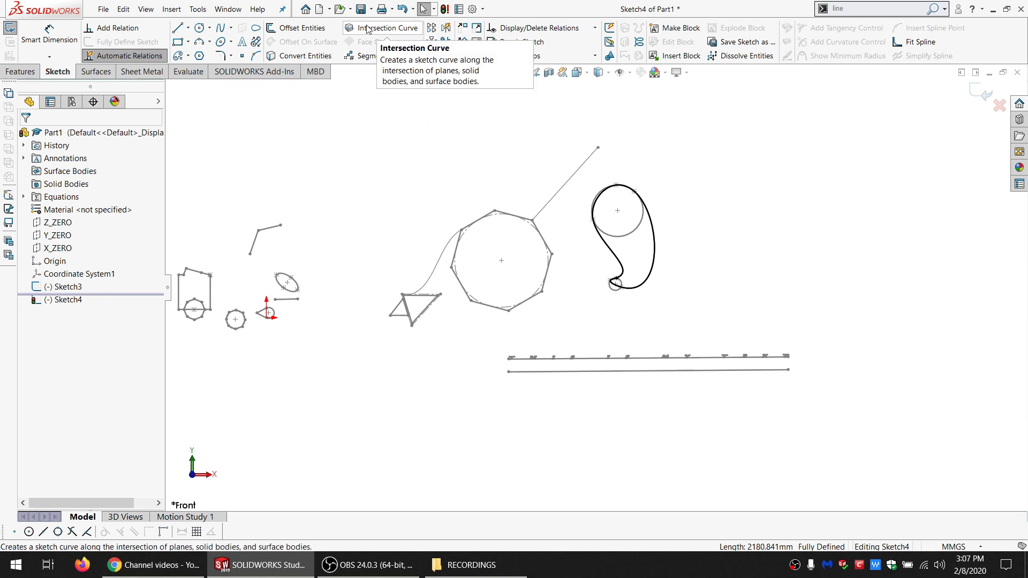
scroll(438, 176, "up", 3)
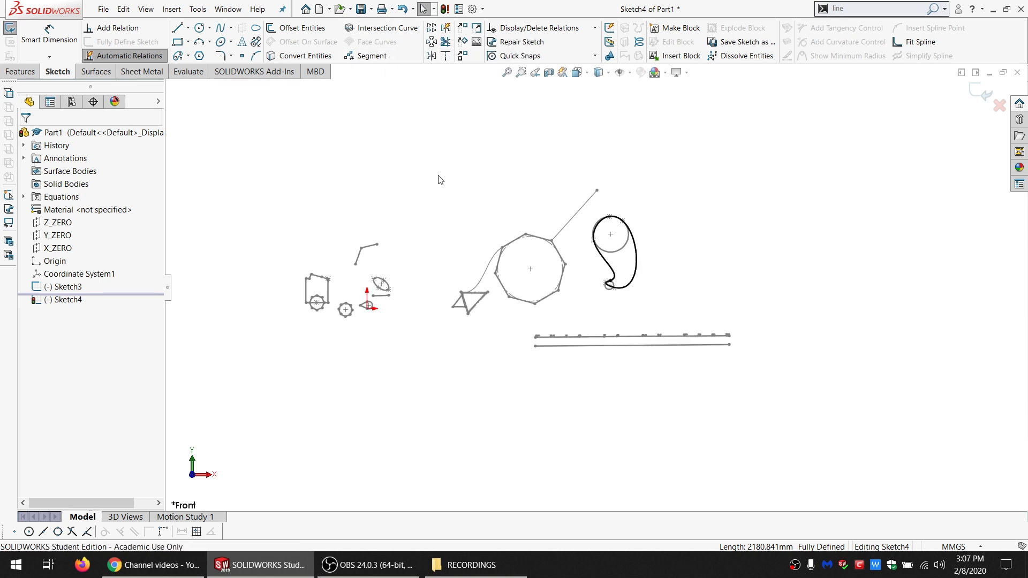
left_click(10, 29)
- Start another sketch on the Z_ZERO plane and draw an upright corner rectangle about 2257 mm tall beyond the closed spline
left_click(64, 223)
left_click(10, 29)
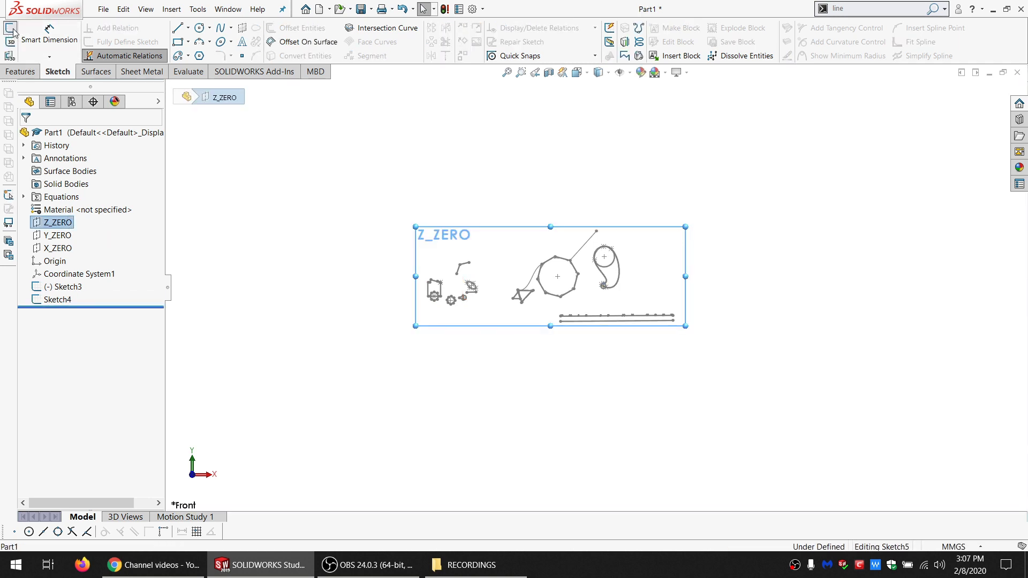
left_click(178, 42)
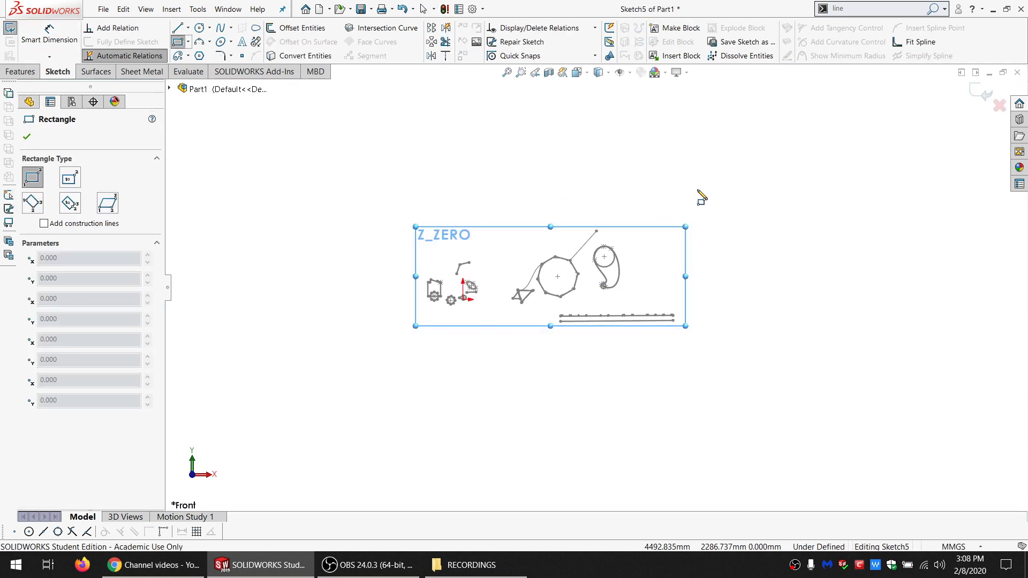
left_click(695, 182)
left_click(771, 297)
- Extrude the rectangle as a boss with the Mid Plane end condition and a depth of 100 mm
left_click(21, 71)
left_click(48, 28)
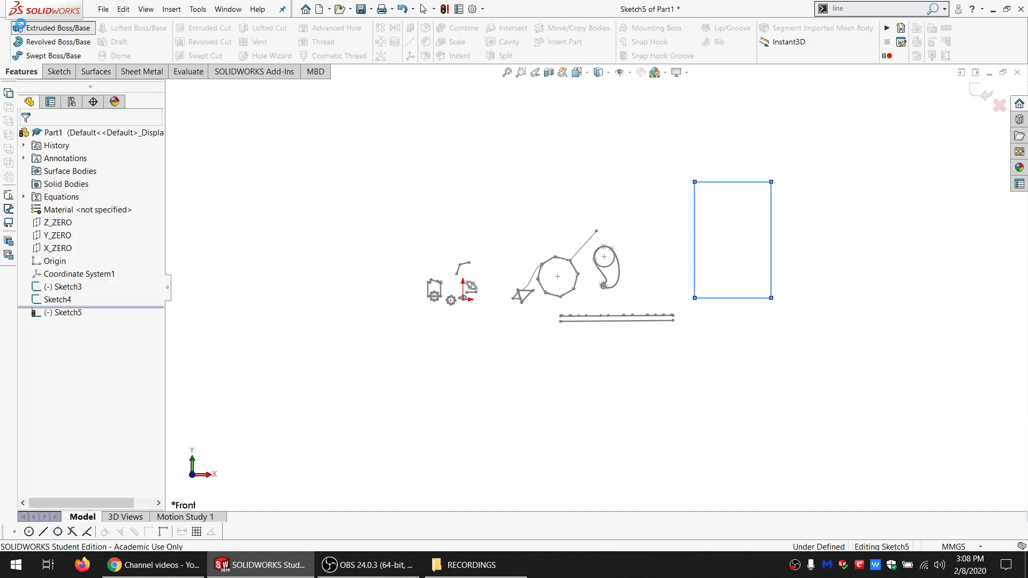
type("1")
left_click(67, 288)
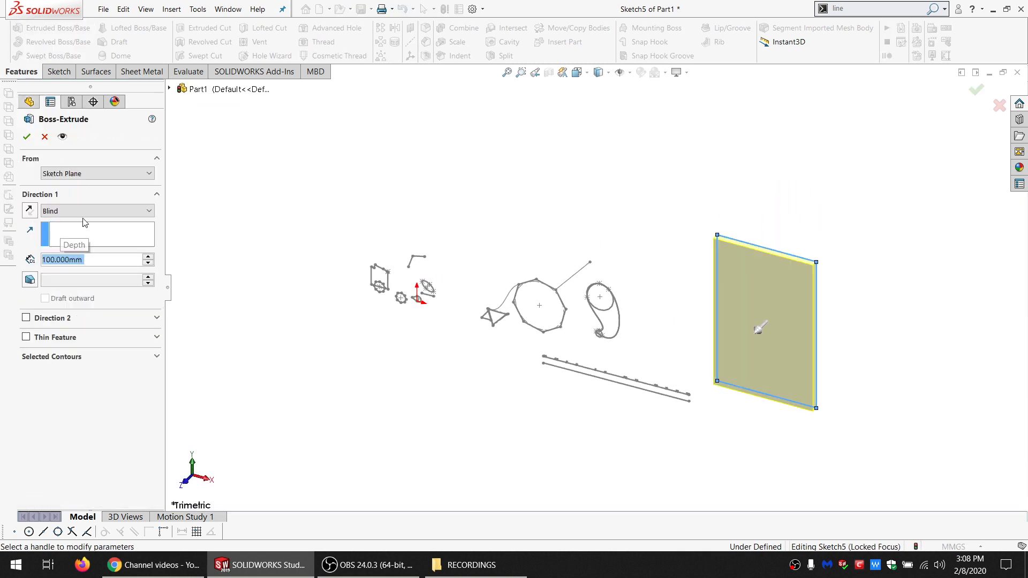
left_click(81, 211)
left_click(78, 271)
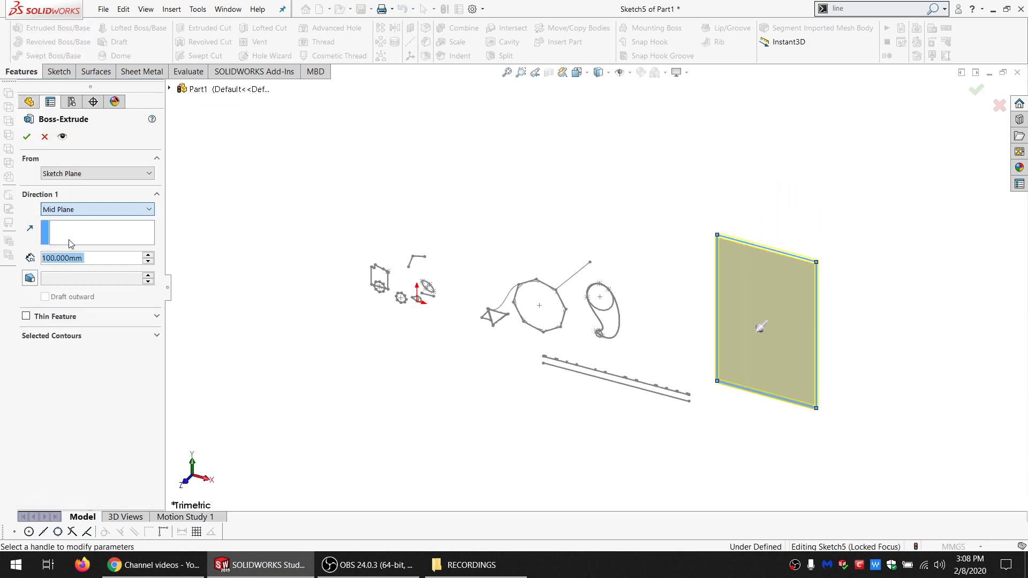
left_click(26, 137)
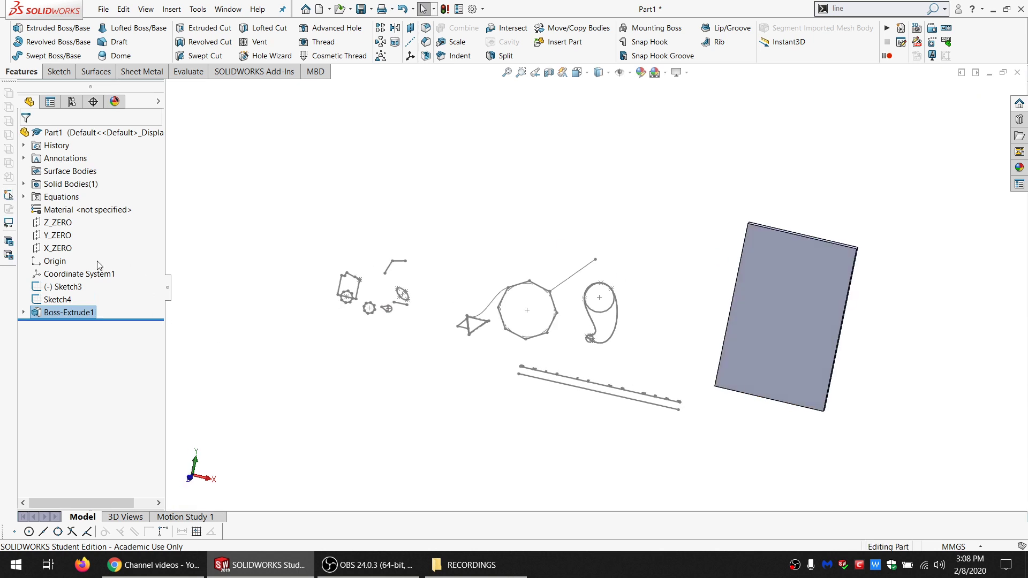
- Start a new sketch on the Z_ZERO plane, which runs through the middle of the extruded plate
left_click(58, 222)
left_click(58, 71)
left_click(10, 28)
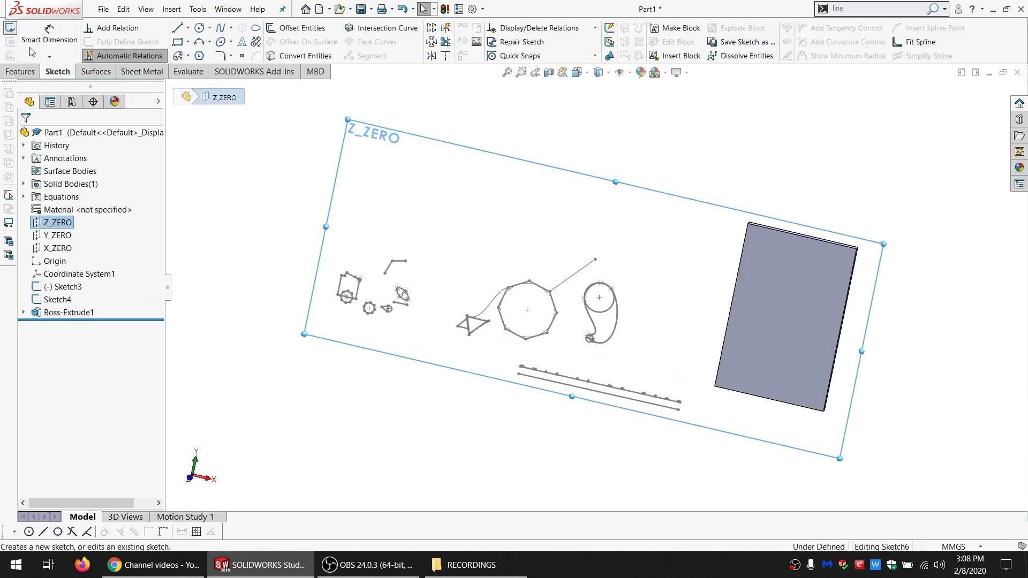
- Create an intersection curve between the sketch plane and the plate's long narrow side face
scroll(905, 364, "down", 4)
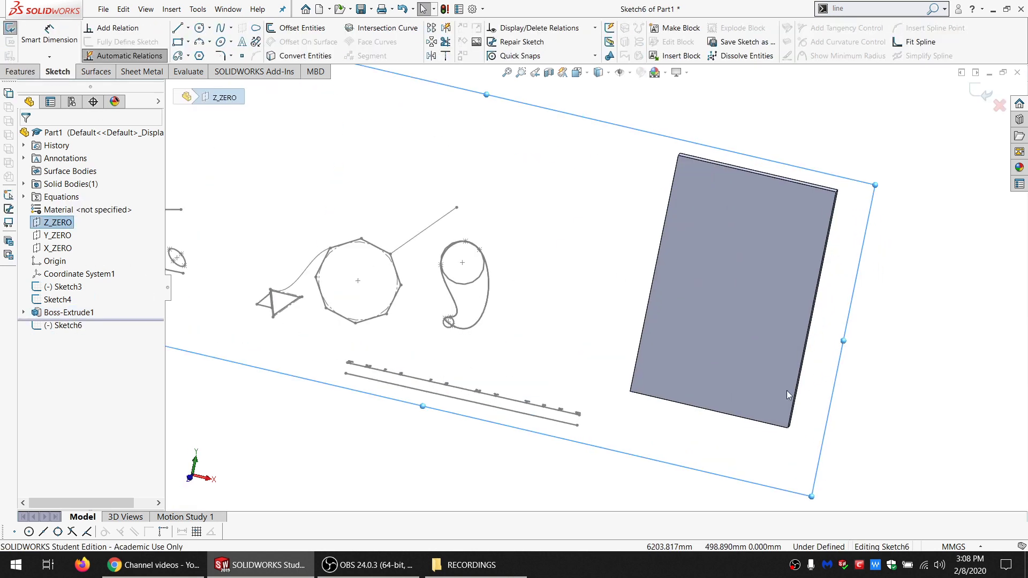
middle_click_drag(768, 356, 783, 305)
scroll(724, 441, "down", 3)
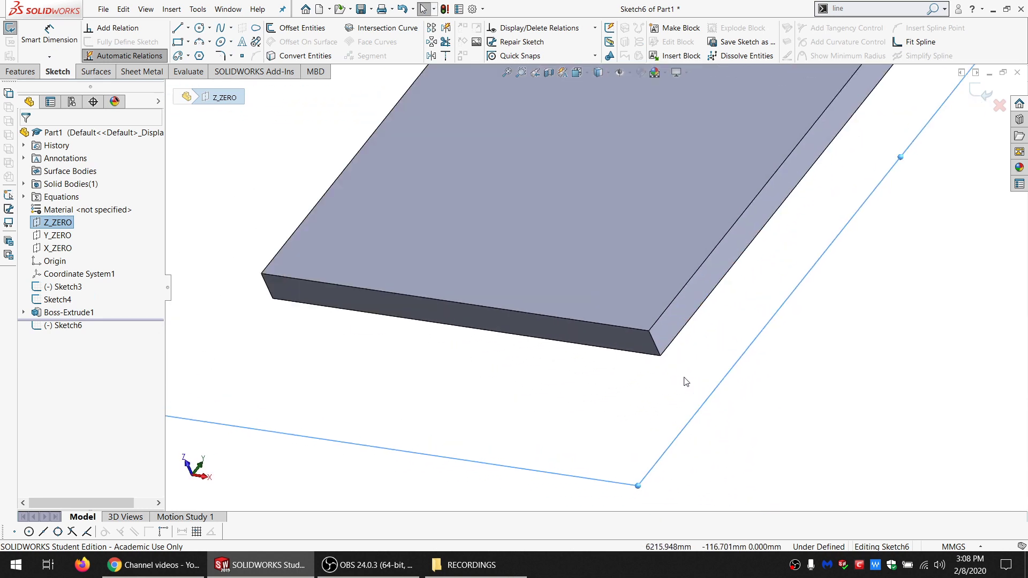
scroll(675, 378, "up", 2)
scroll(621, 284, "down", 4)
scroll(618, 373, "up", 2)
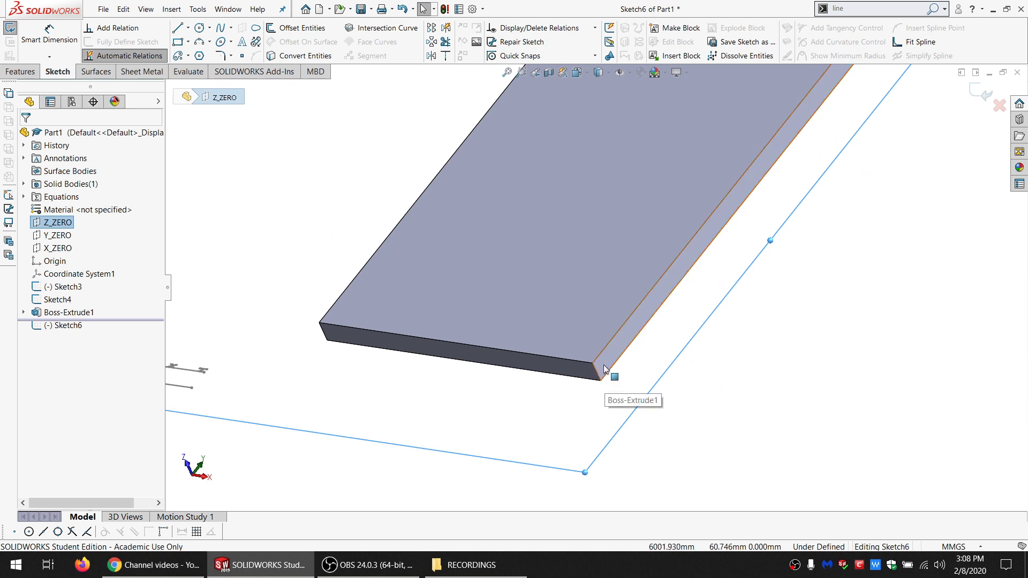
left_click(607, 381)
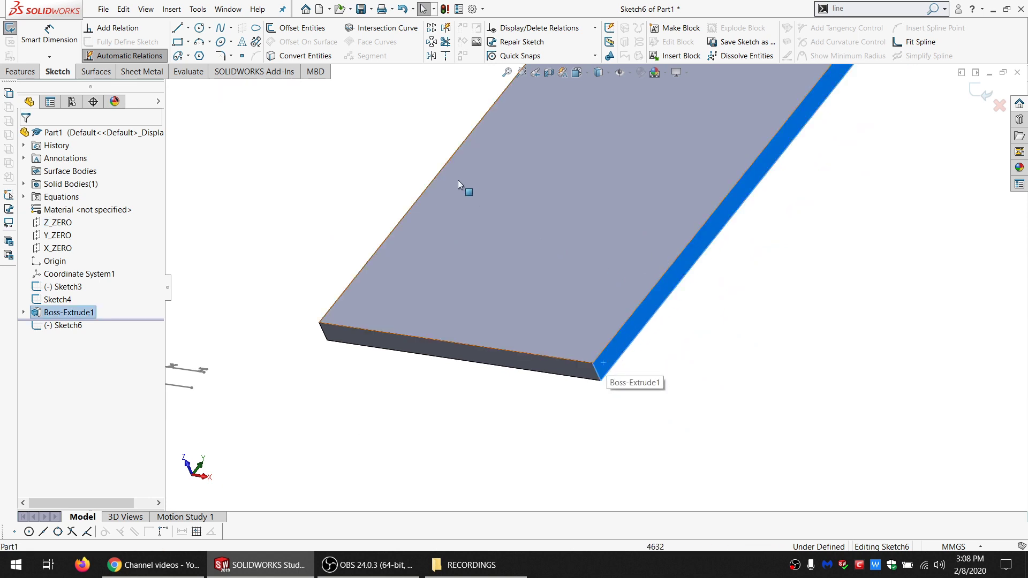
left_click(373, 34)
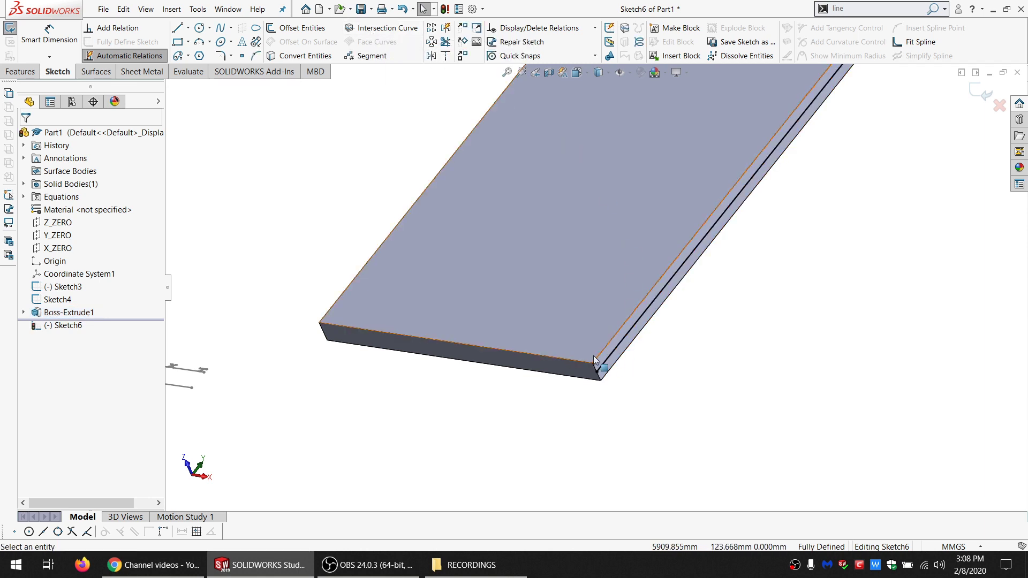
- Try the intersection curve on the whole solid body, and delete the intersection line on the plate's side face
left_click(23, 183)
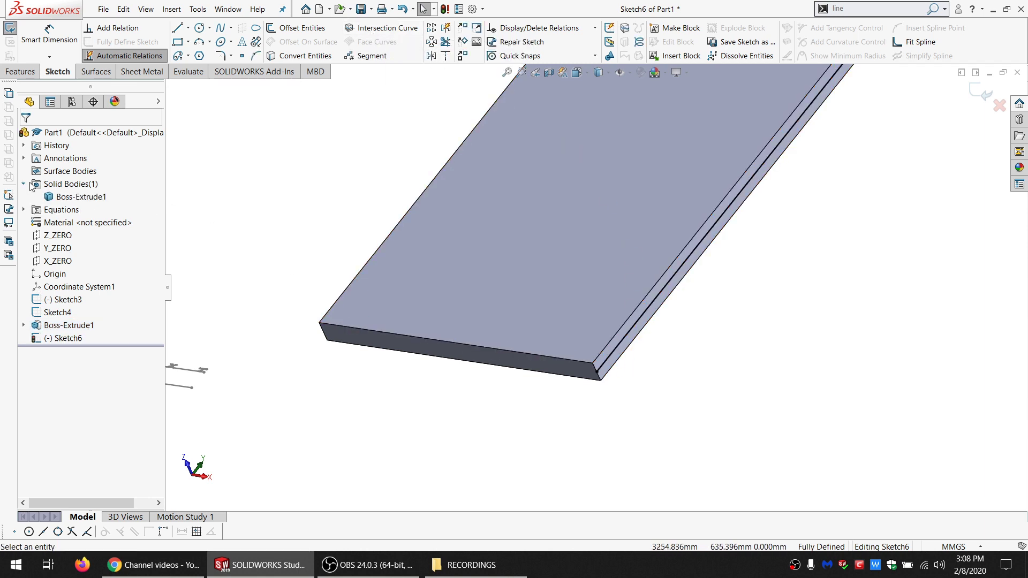
left_click(75, 197)
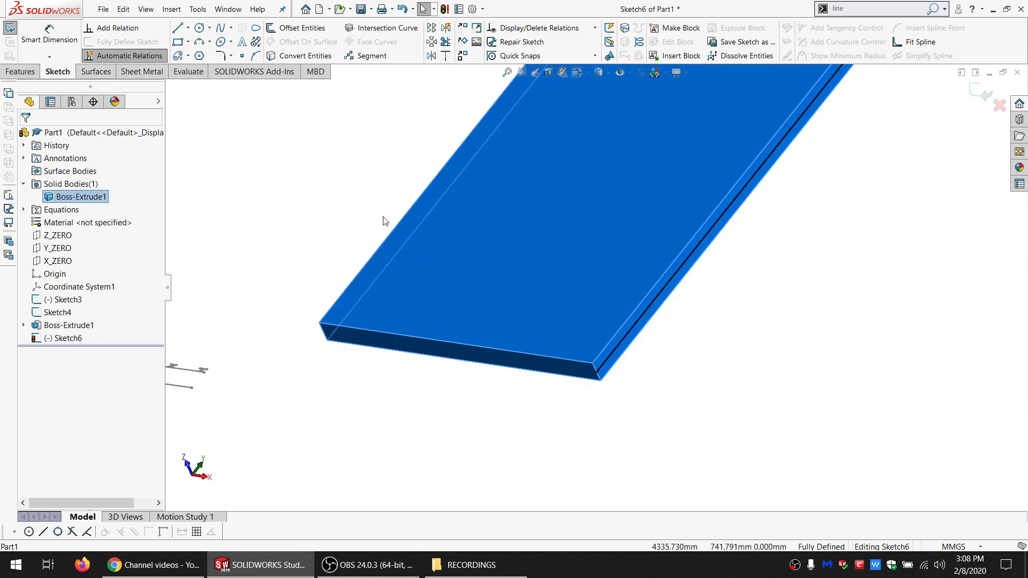
left_click(400, 31)
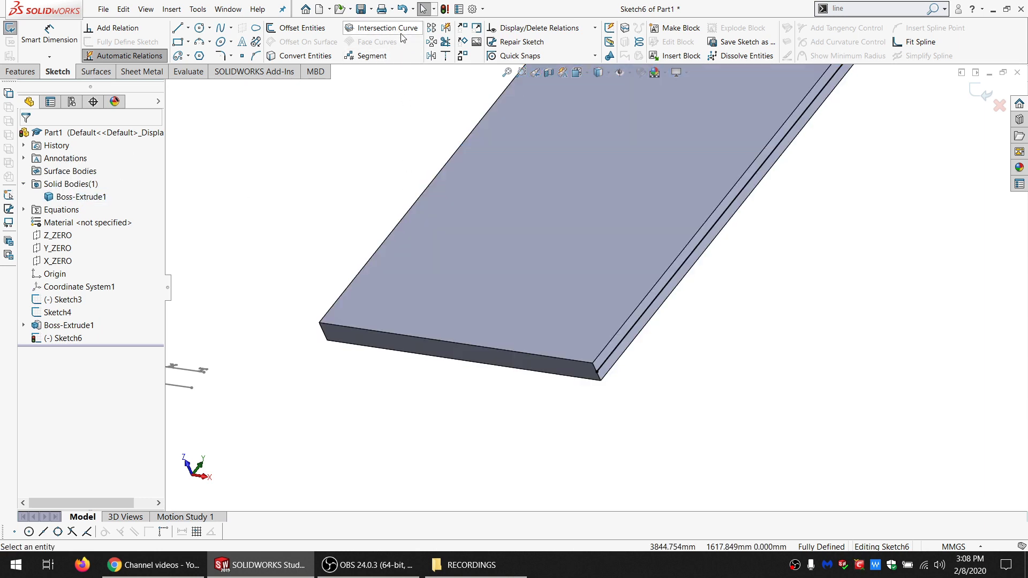
left_click(610, 358)
key("Delete")
- Create the intersection curve of the whole Boss-Extrude1 solid body with the sketch plane, and highlight the Z_ZERO plane to compare them
left_click(82, 198)
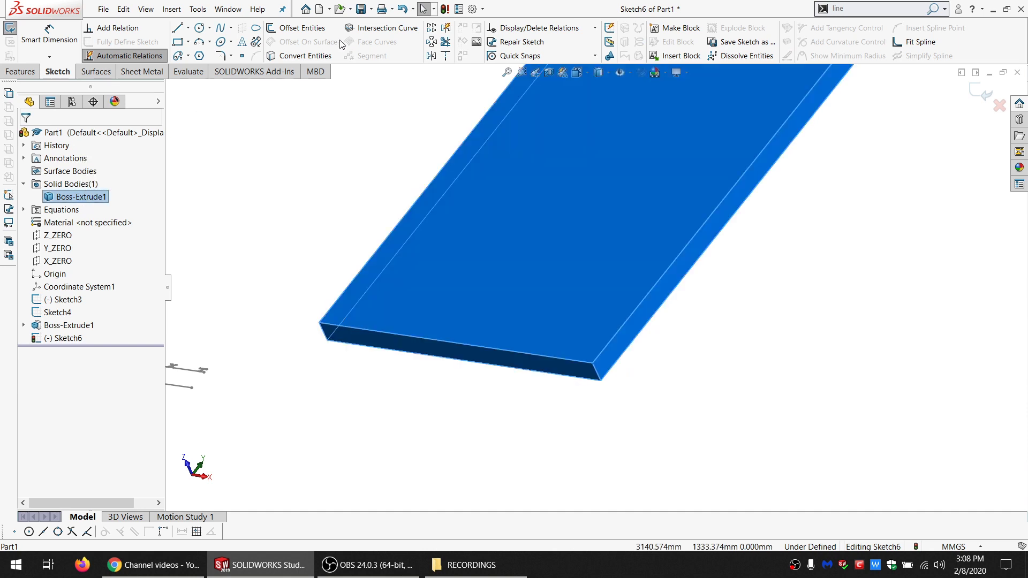
left_click(353, 31)
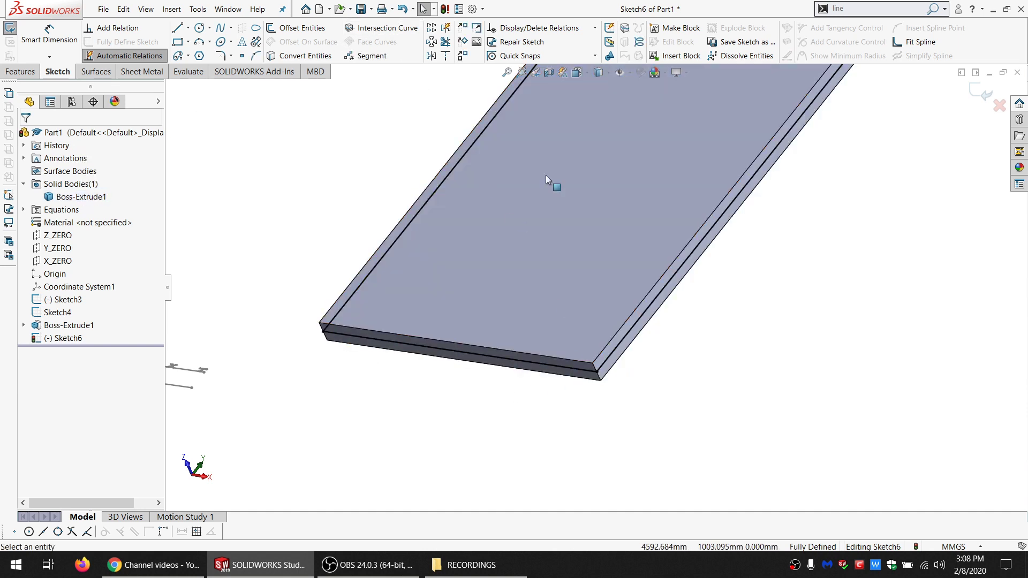
scroll(616, 209, "up", 5)
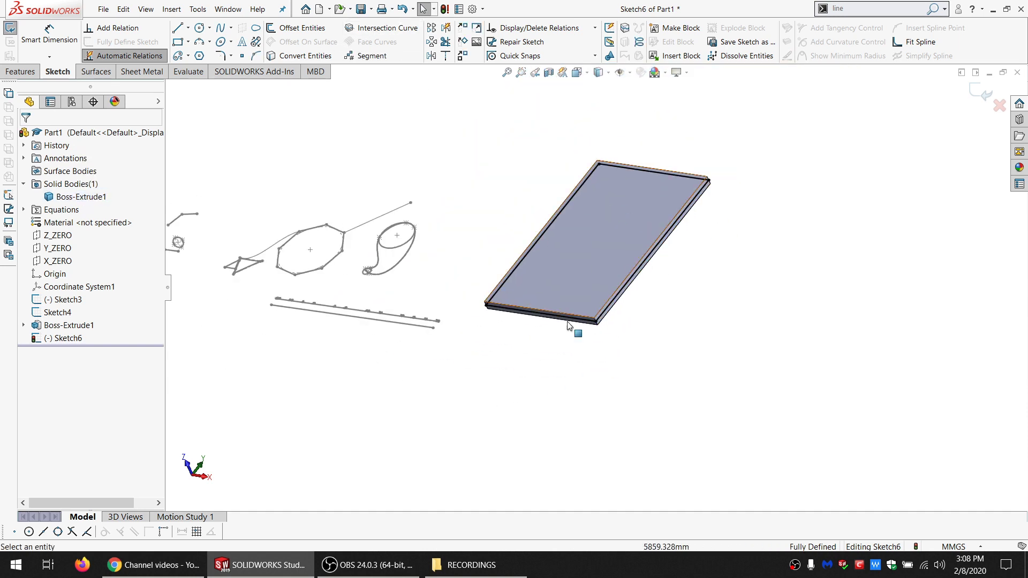
left_click(49, 236)
middle_click_drag(653, 288, 523, 239)
key("ctrl+8")
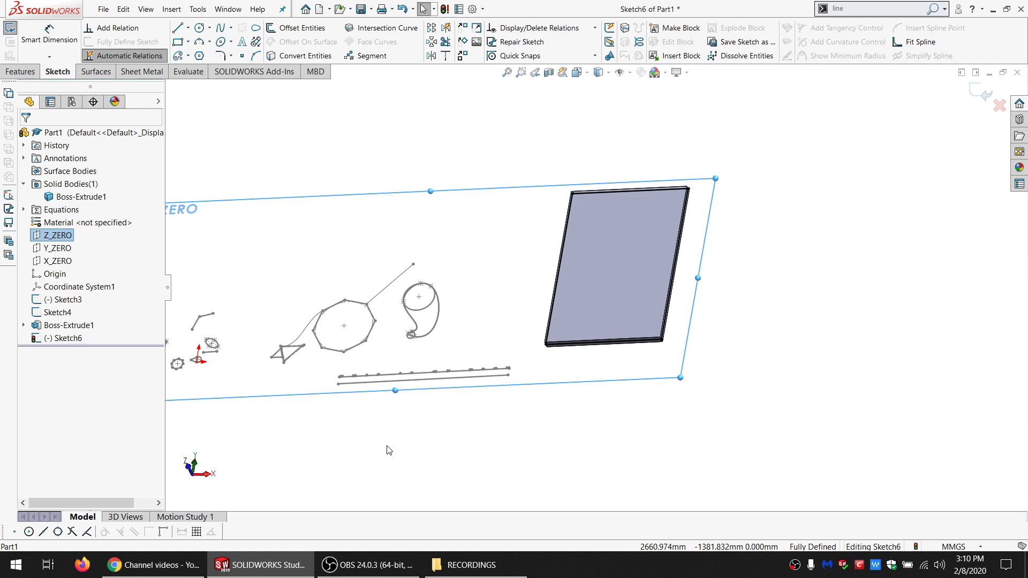
- Split the intersection line on the plate's long side face into 5 equal sketch segments, and inspect the topmost segment
left_click(377, 57)
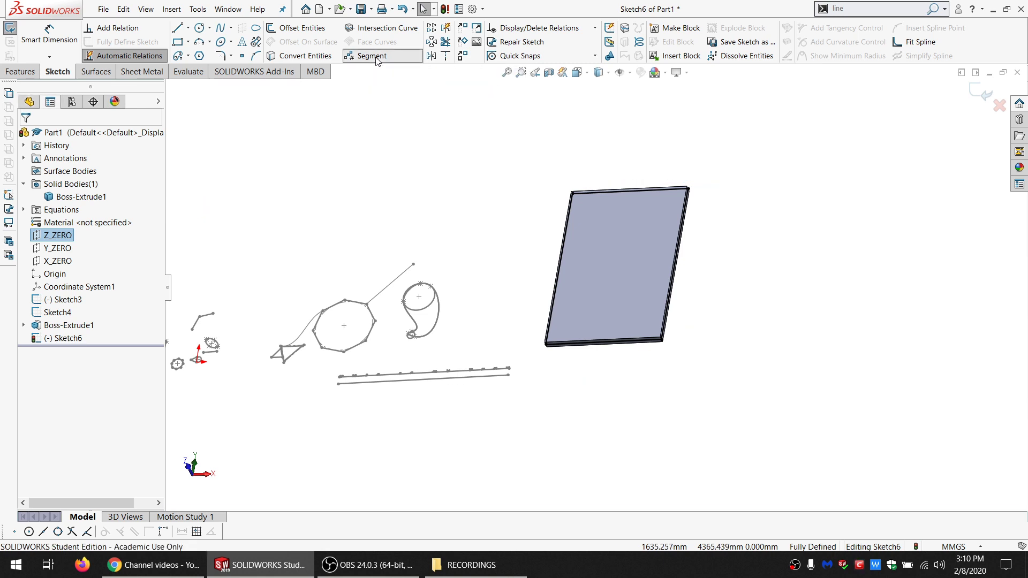
left_click(679, 243)
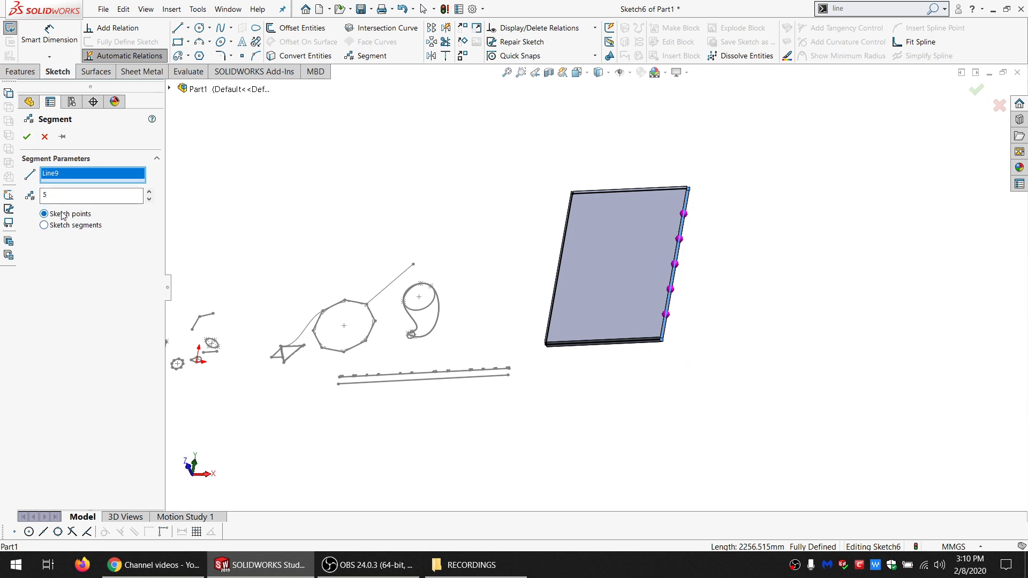
scroll(718, 263, "down", 4)
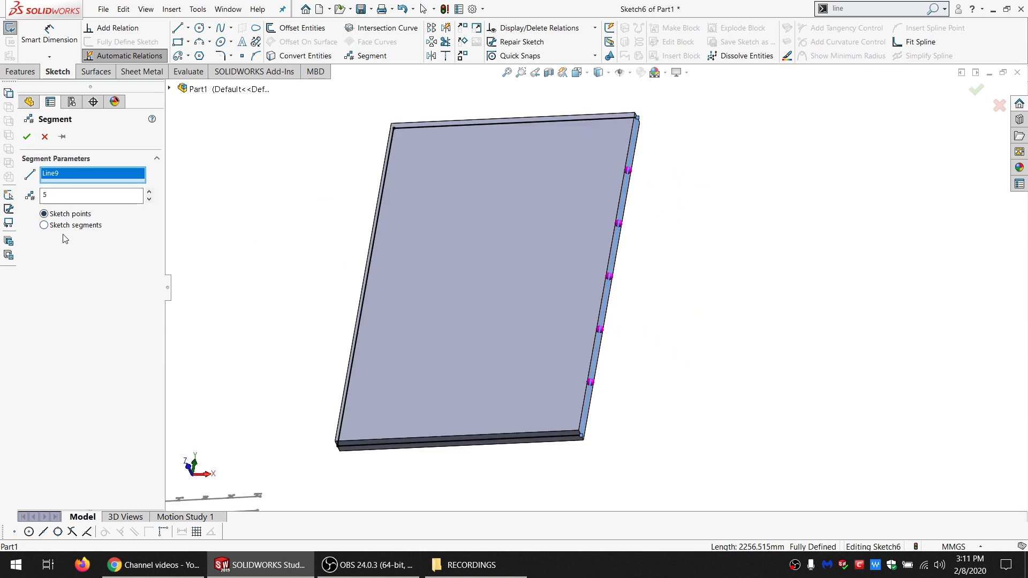
left_click(44, 225)
left_click(26, 136)
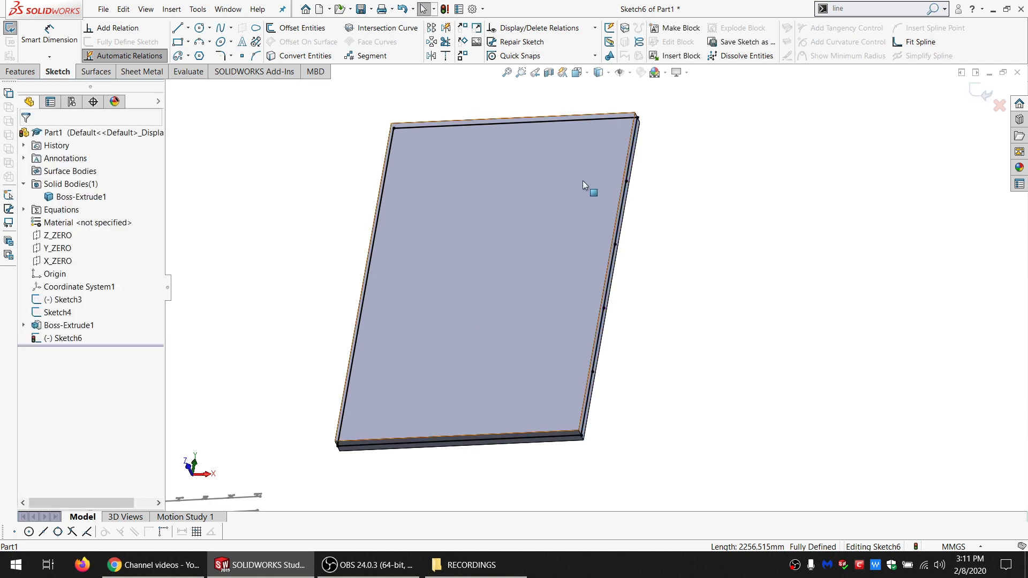
left_click(632, 153)
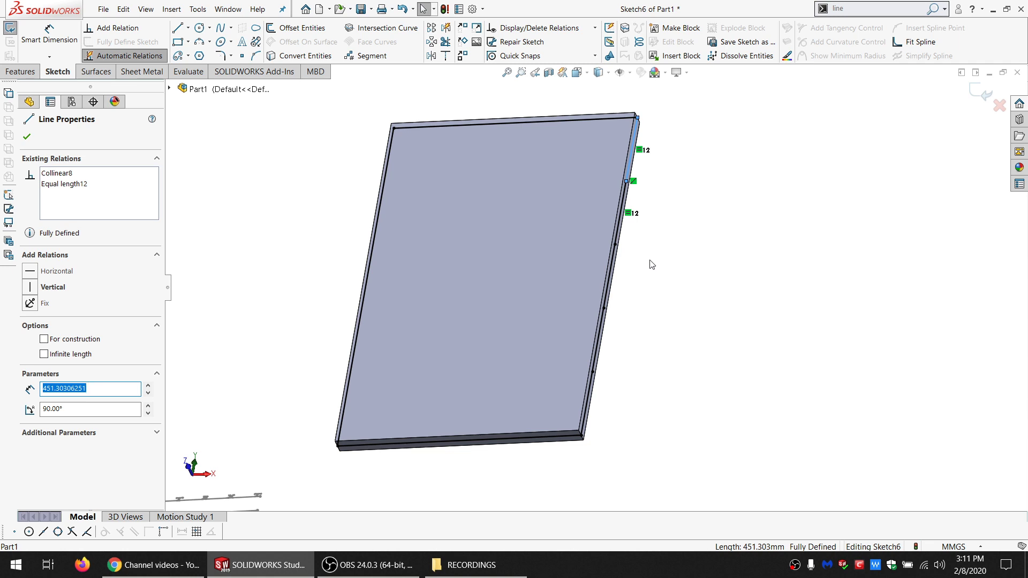
left_click(622, 404)
left_click(690, 249)
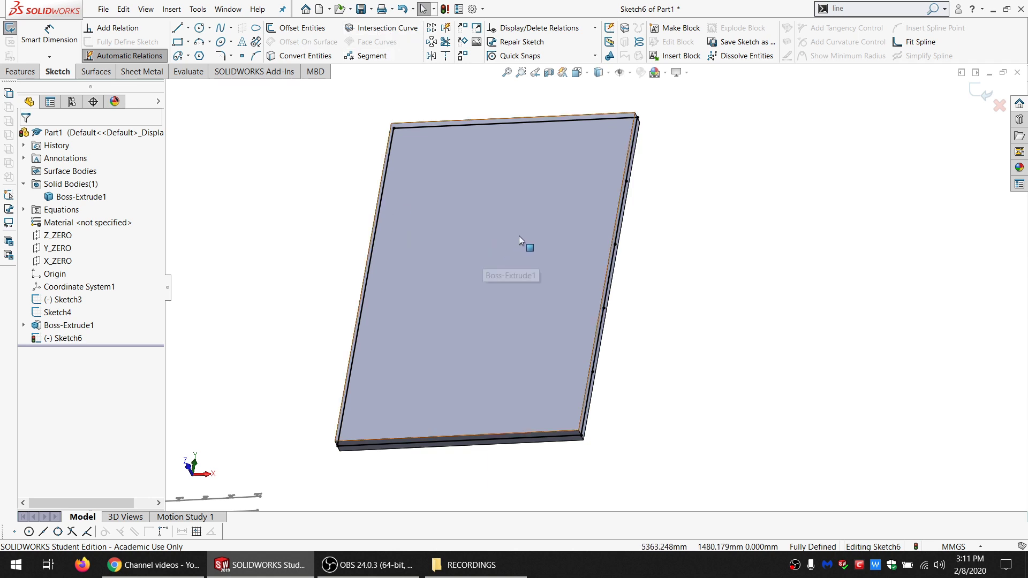
- Begin a linear sketch pattern of the topmost side segment along the X-axis with 100 mm spacing
middle_click_drag(523, 246, 553, 207)
scroll(598, 204, "down", 1)
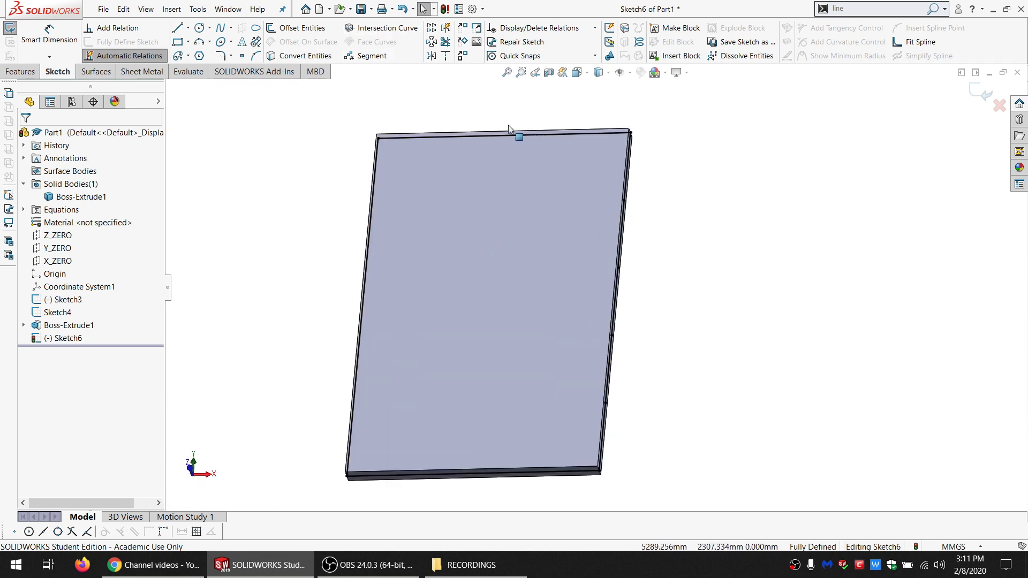
left_click(431, 29)
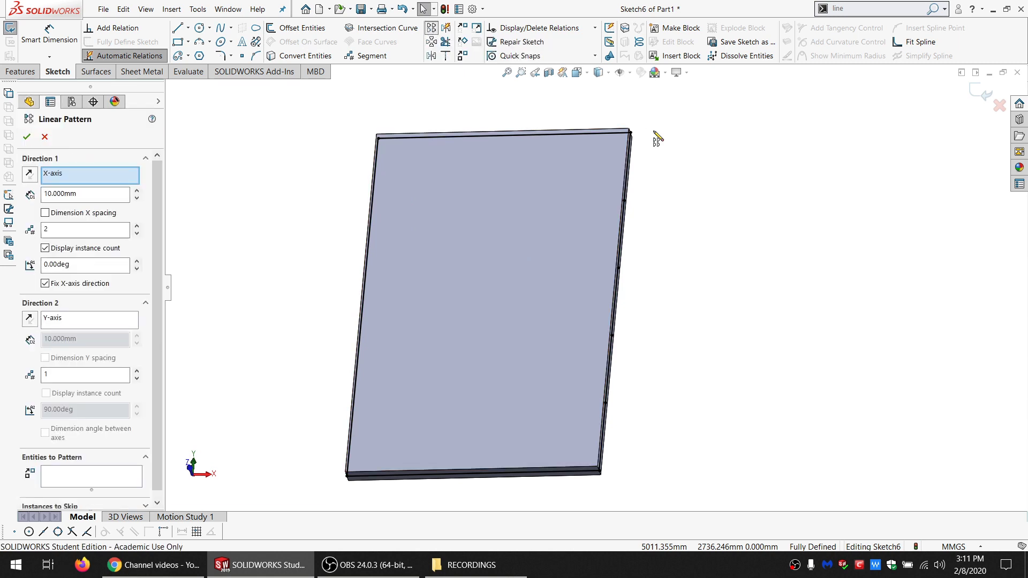
left_click(635, 175)
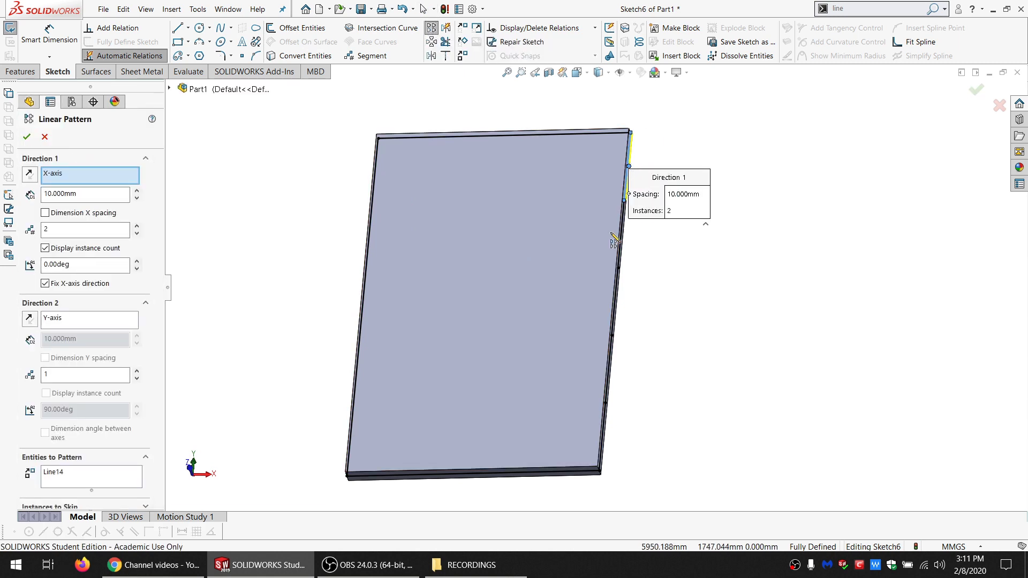
left_click_drag(77, 194, 53, 194)
key("ctrl+a")
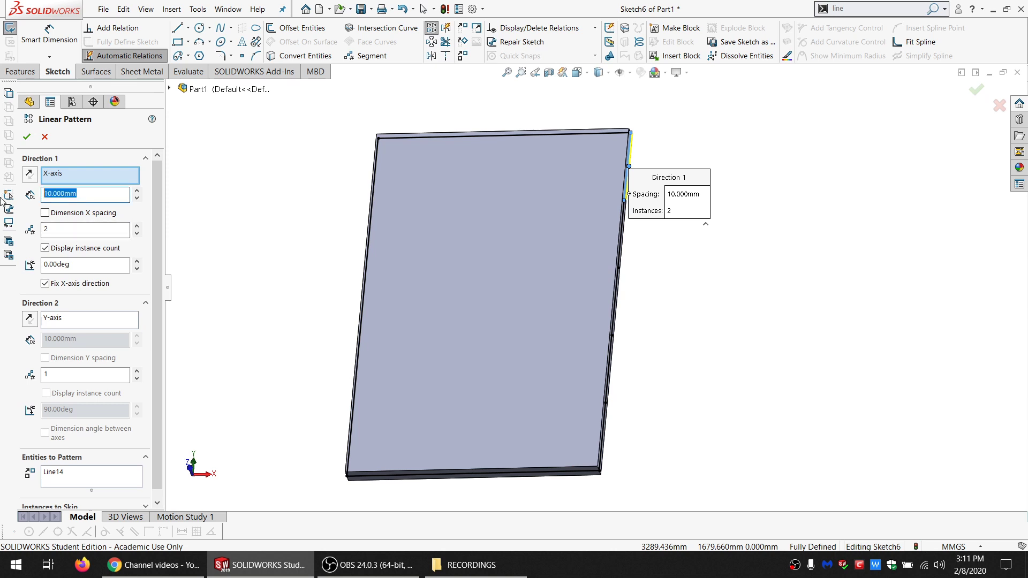
type("100")
key("Return")
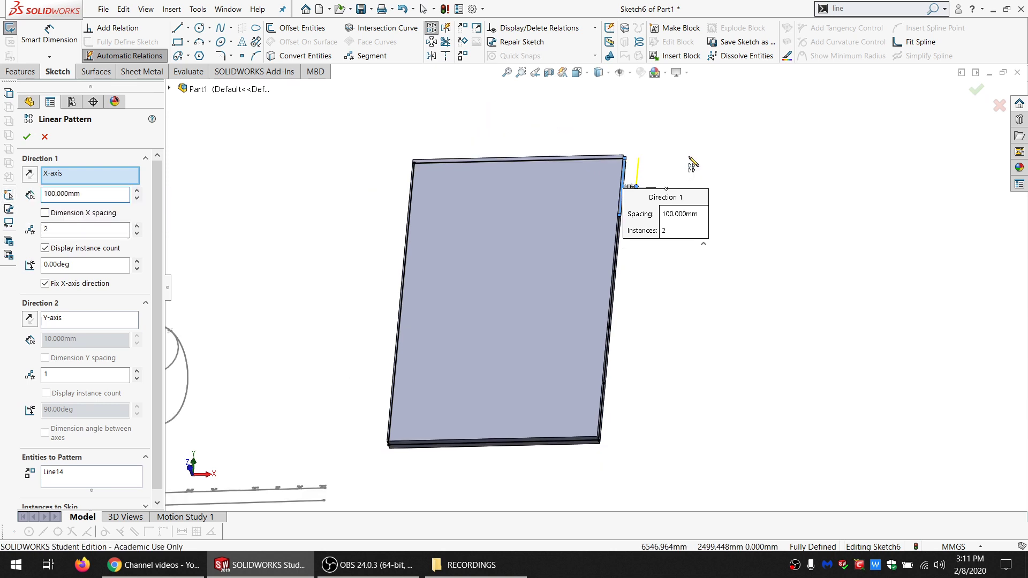
- Set the pattern's X-axis direction to 50 instances
scroll(689, 157, "down", 2)
middle_click_drag(487, 233, 498, 239)
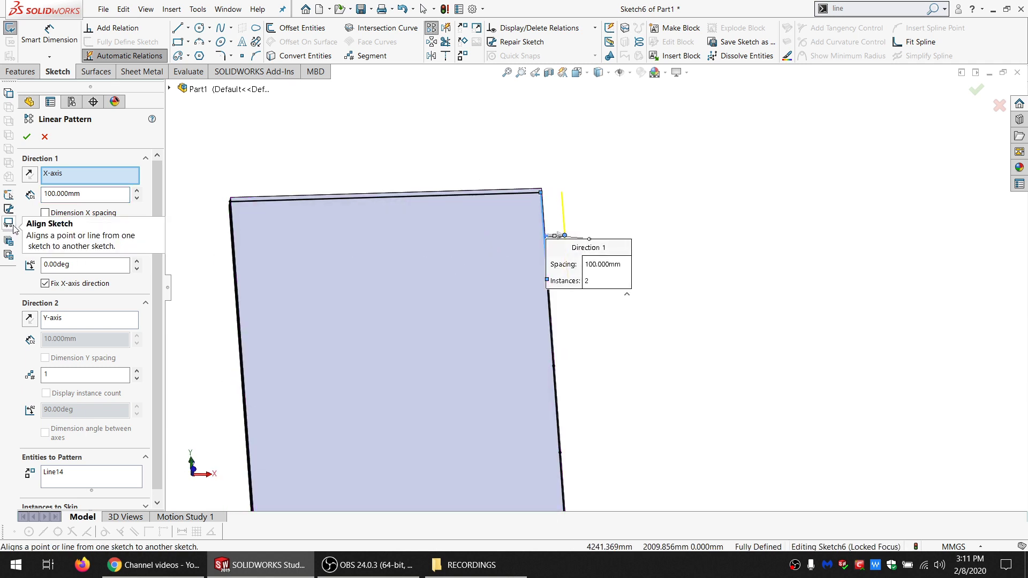
left_click(85, 230)
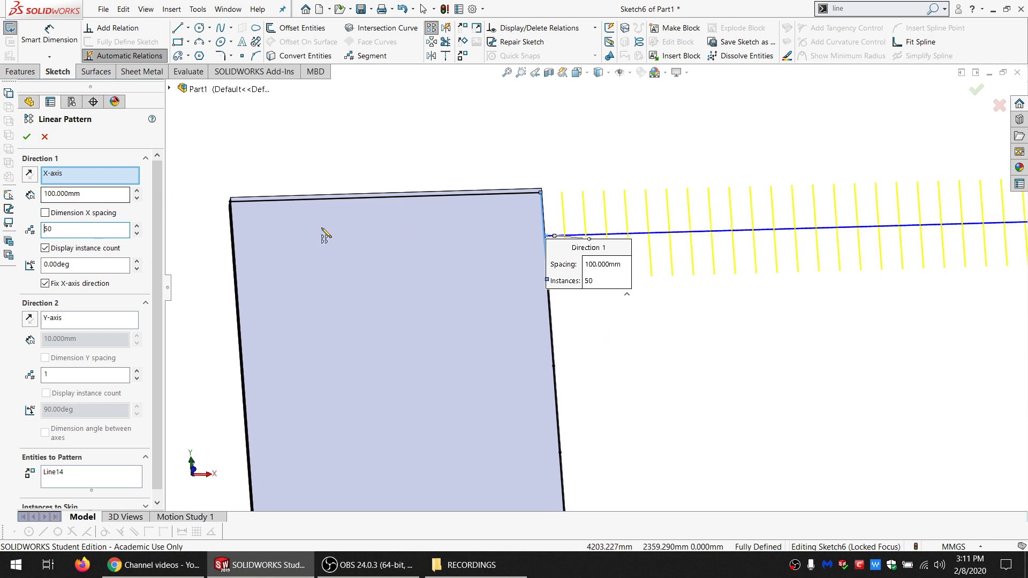
scroll(705, 269, "up", 3)
scroll(664, 416, "down", 1)
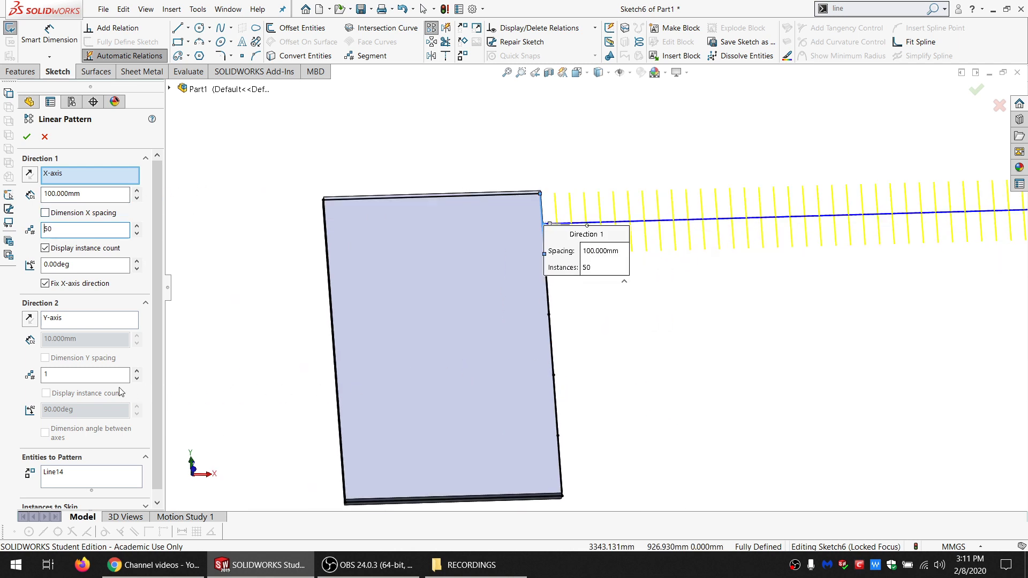
- Add a second pattern direction along the Y-axis with 10 instances at 100 mm spacing
left_click(75, 376)
type("0")
key("shift+Tab")
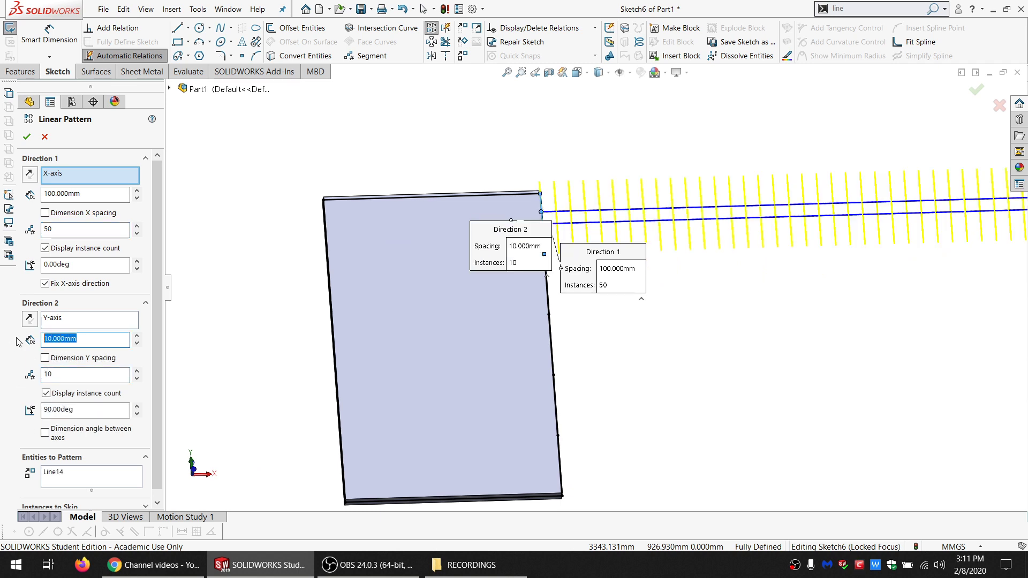
type("100")
key("Return")
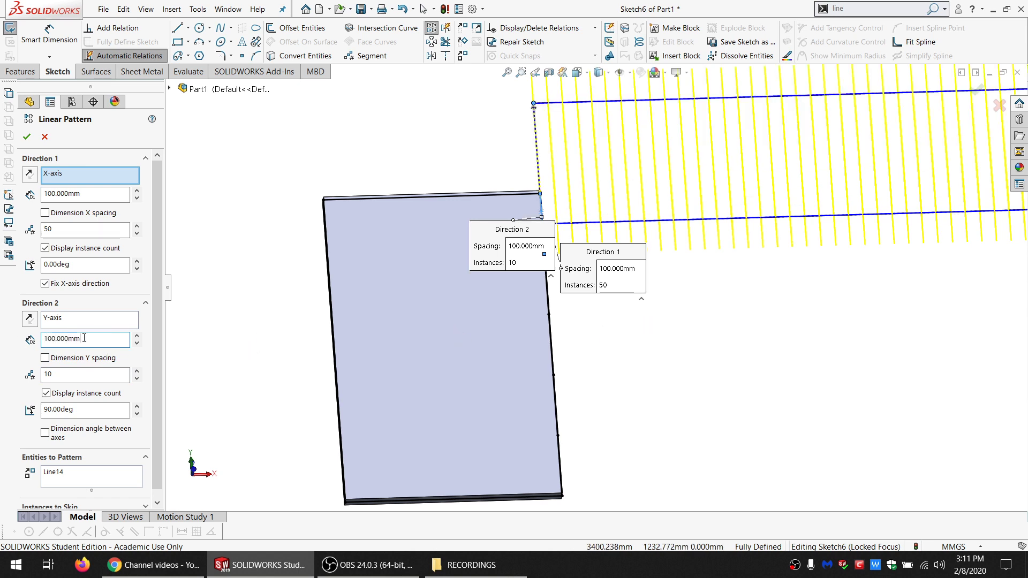
- Try Y-axis pattern spacings of 300 mm and 500 mm
double_click(84, 338)
type("300")
key("Return")
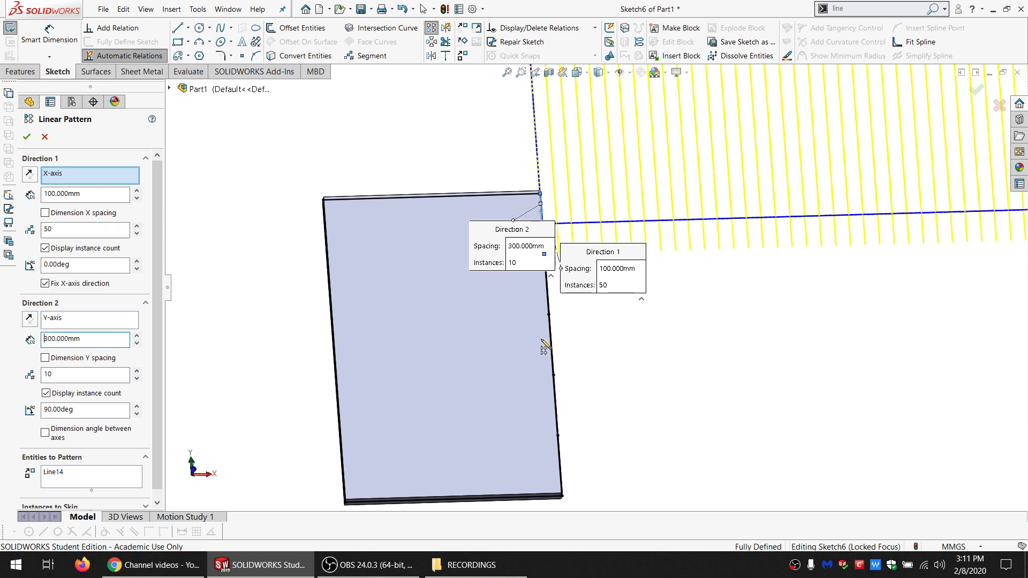
scroll(567, 324, "up", 5)
scroll(643, 243, "down", 5)
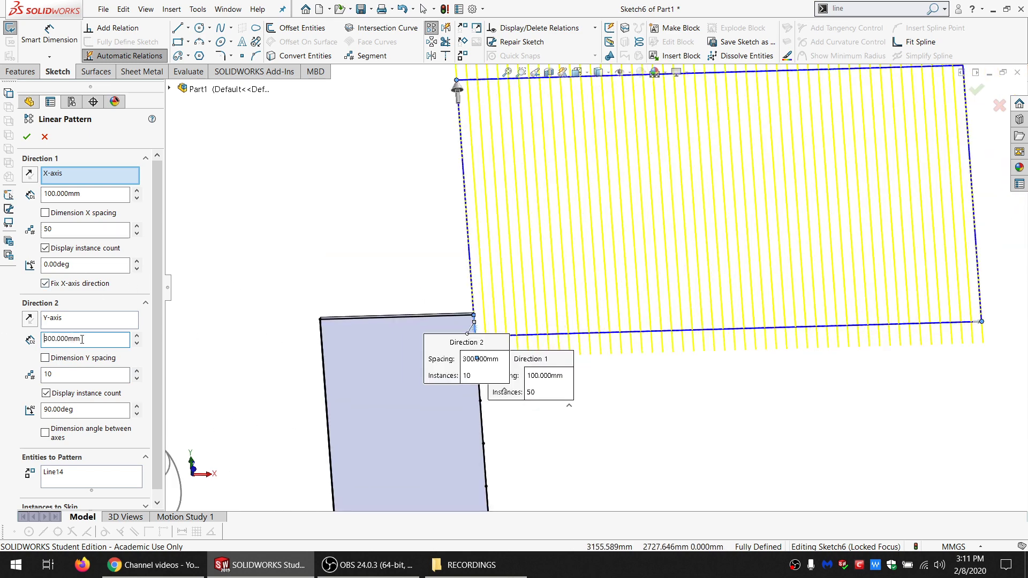
double_click(81, 338)
type("500")
key("Return")
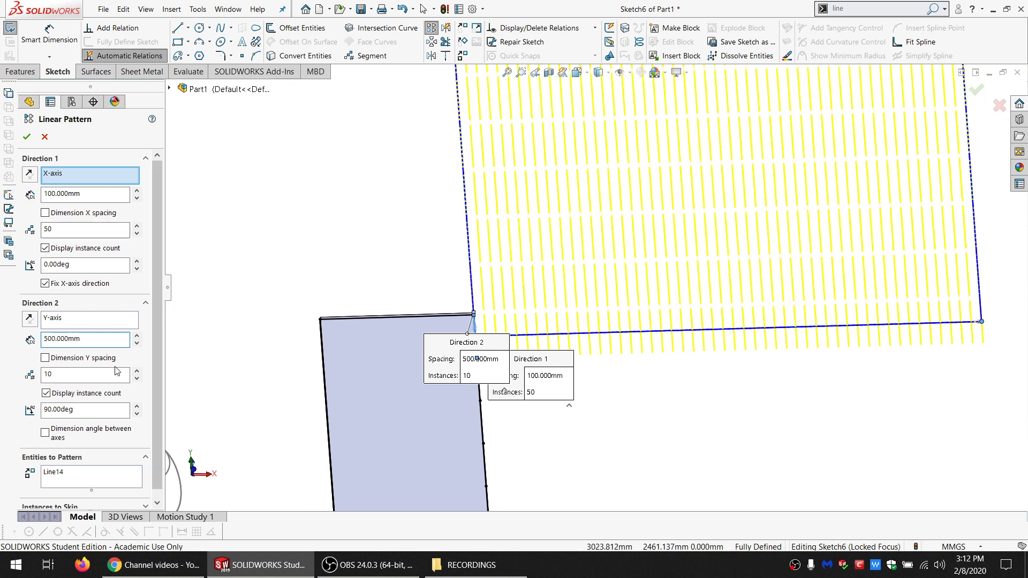
- Try a 45-degree angle for the second pattern direction, and cancel the linear pattern
double_click(86, 411)
type("45")
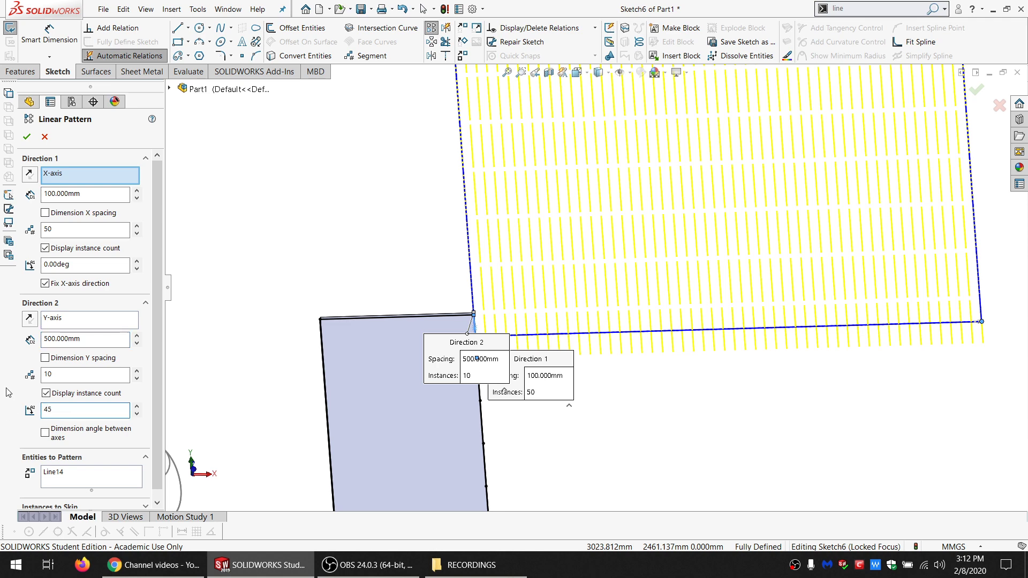
key("Tab")
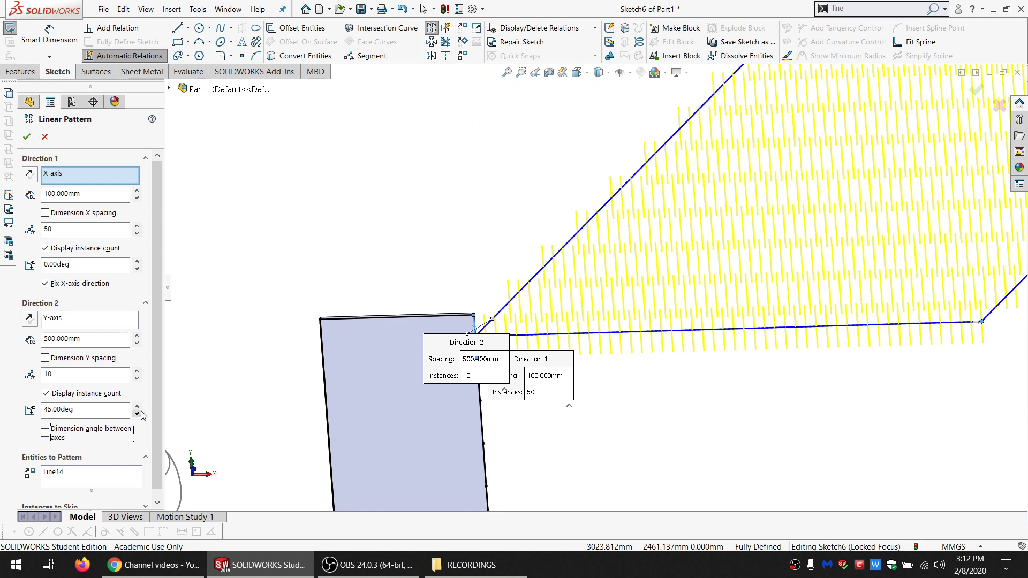
scroll(151, 479, "down", 1)
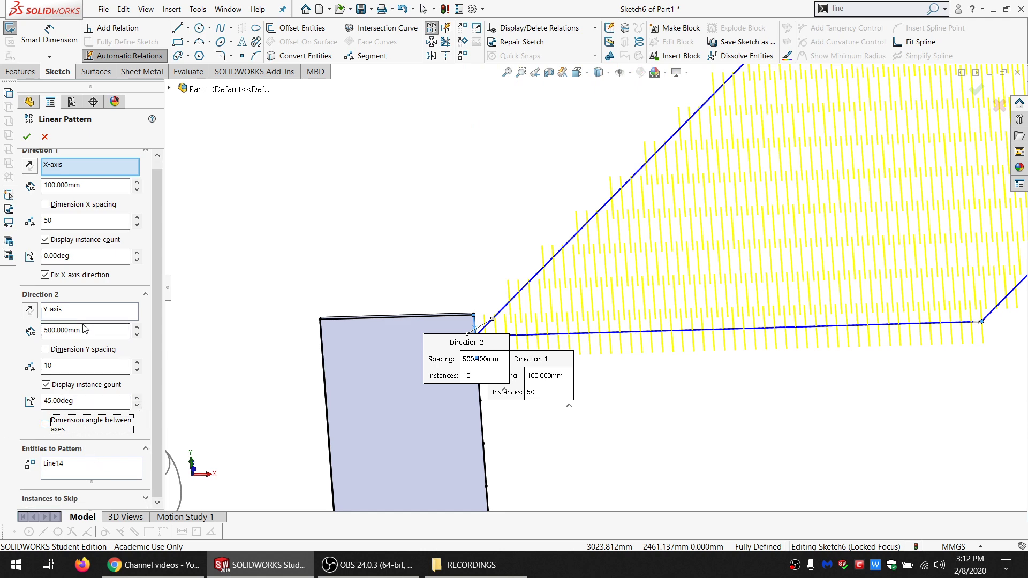
left_click(44, 137)
- Exit Sketch6 and, in Boss-Extrude1's sketch, draw a closed triangle beside the rectangle, about 1841 mm wide with a 3020 mm slanted side
scroll(467, 370, "up", 2)
scroll(517, 371, "down", 3)
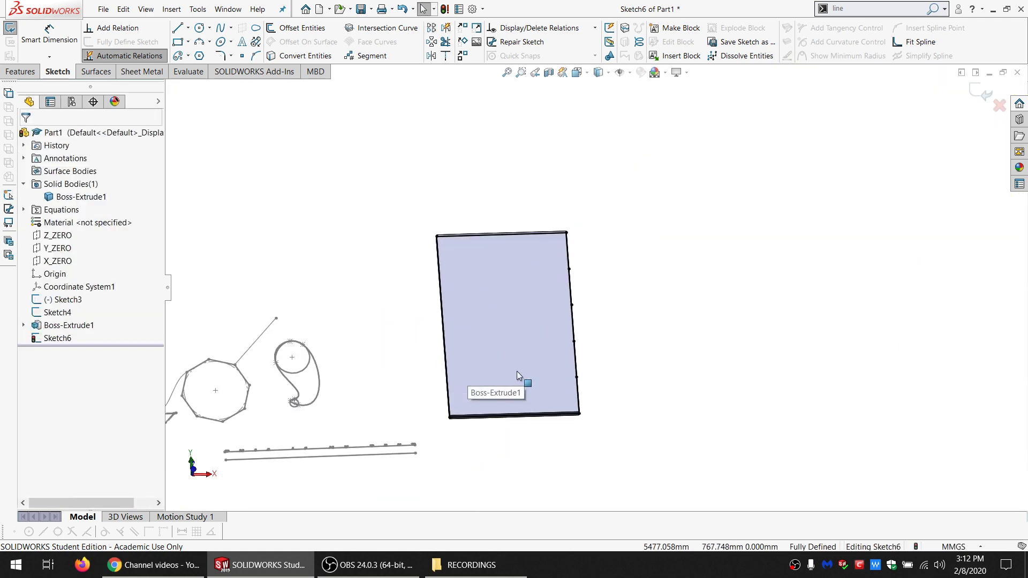
mouse_move(516, 371)
middle_mouse_down()
mouse_move(507, 355)
mouse_move(498, 373)
mouse_move(513, 376)
middle_mouse_up()
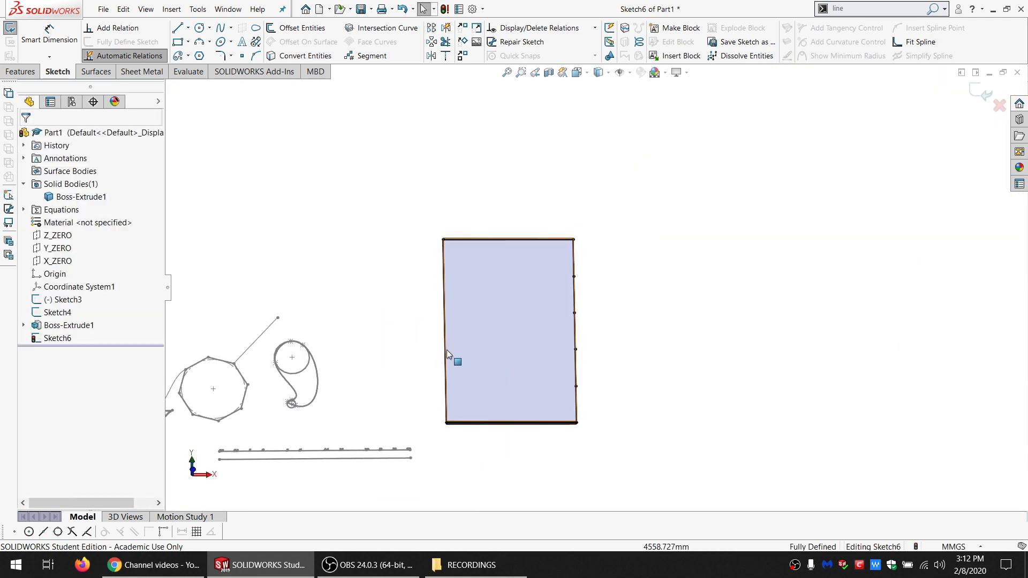
left_click(10, 29)
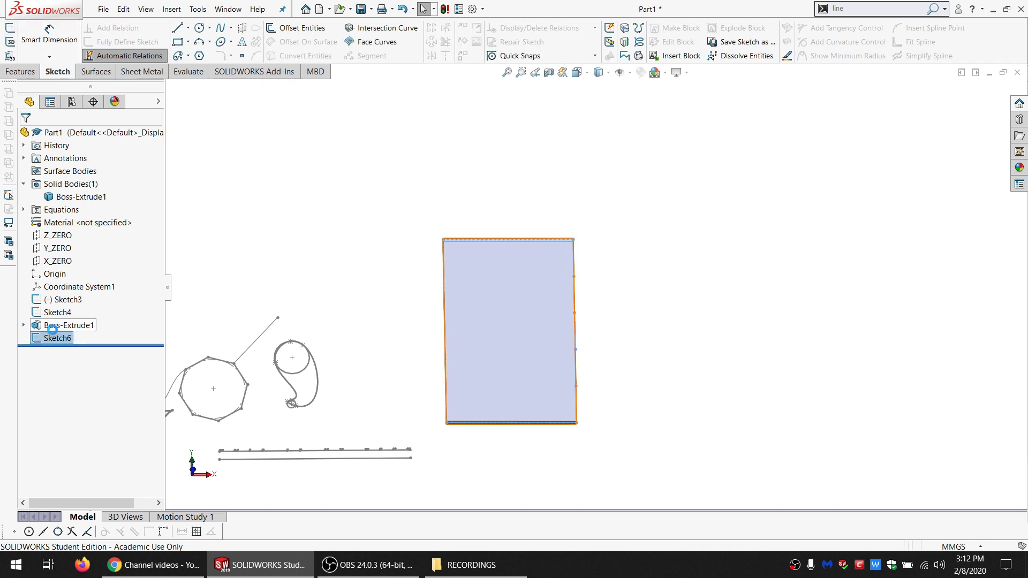
left_click(68, 326)
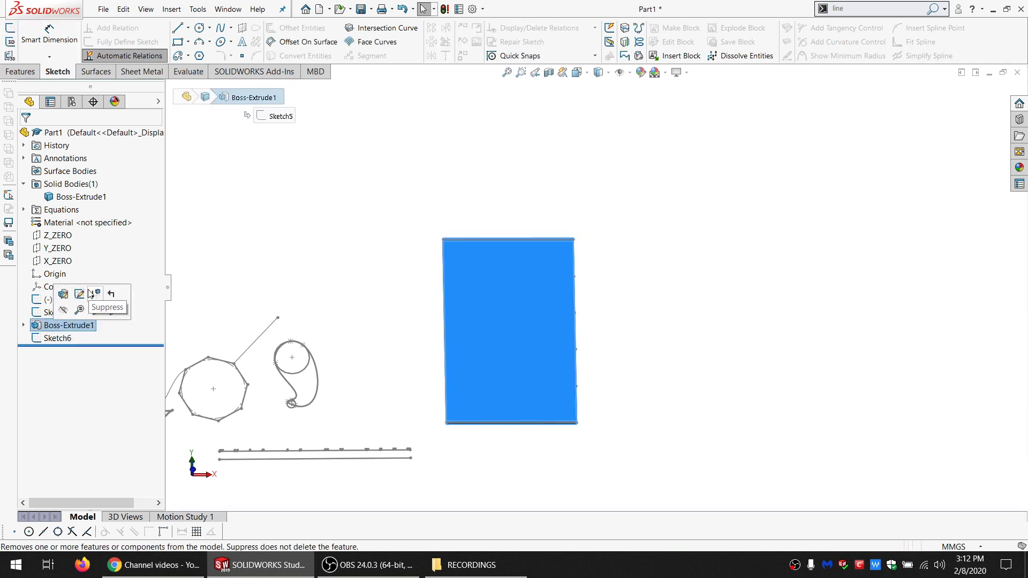
left_click(179, 29)
left_click(633, 385)
left_click(634, 191)
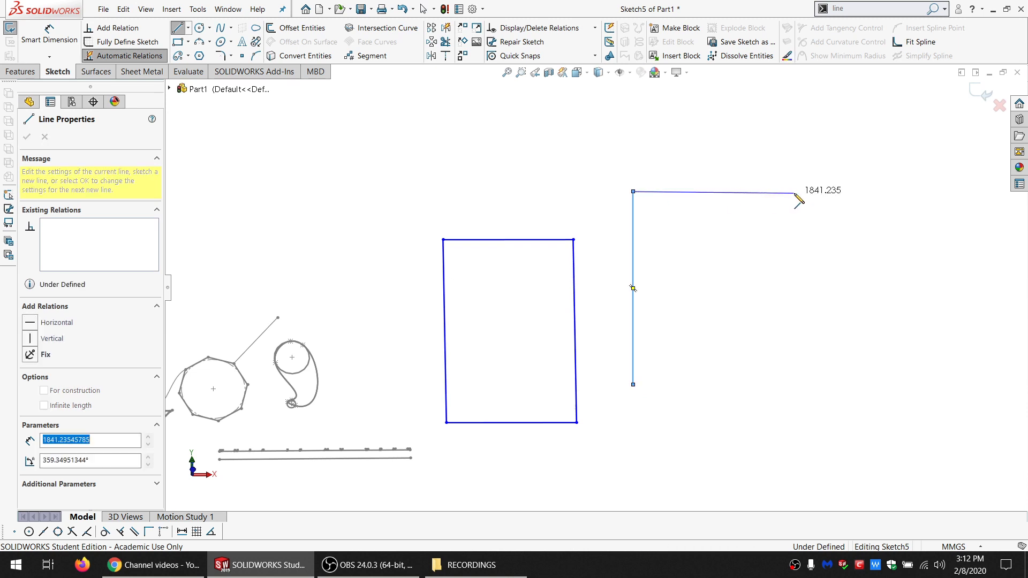
left_click(794, 193)
left_click(633, 384)
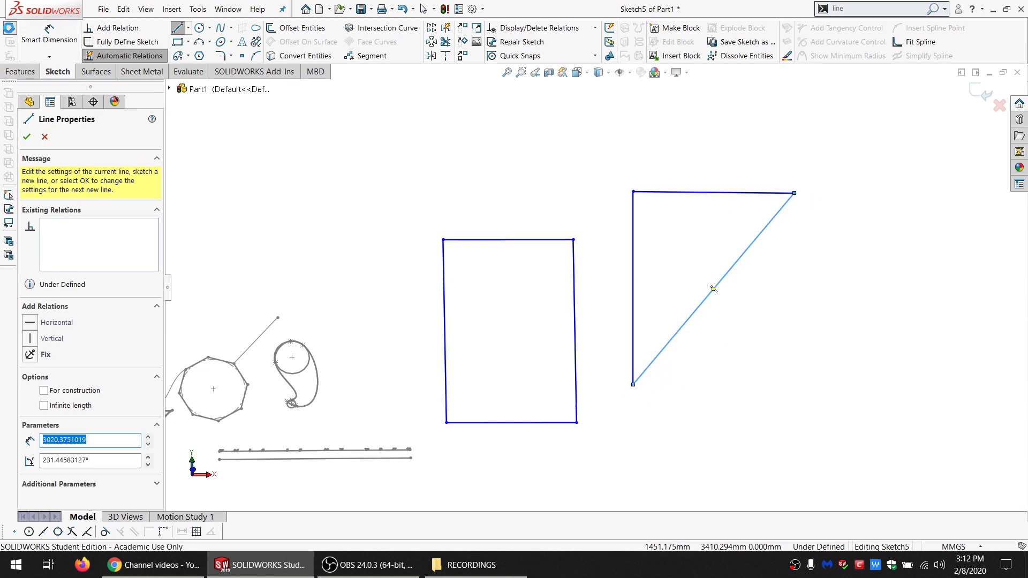
- Reopen Sketch6 and begin a linear pattern of the topmost side segment, using the triangular body's slanted edge as the first direction
left_click(58, 348)
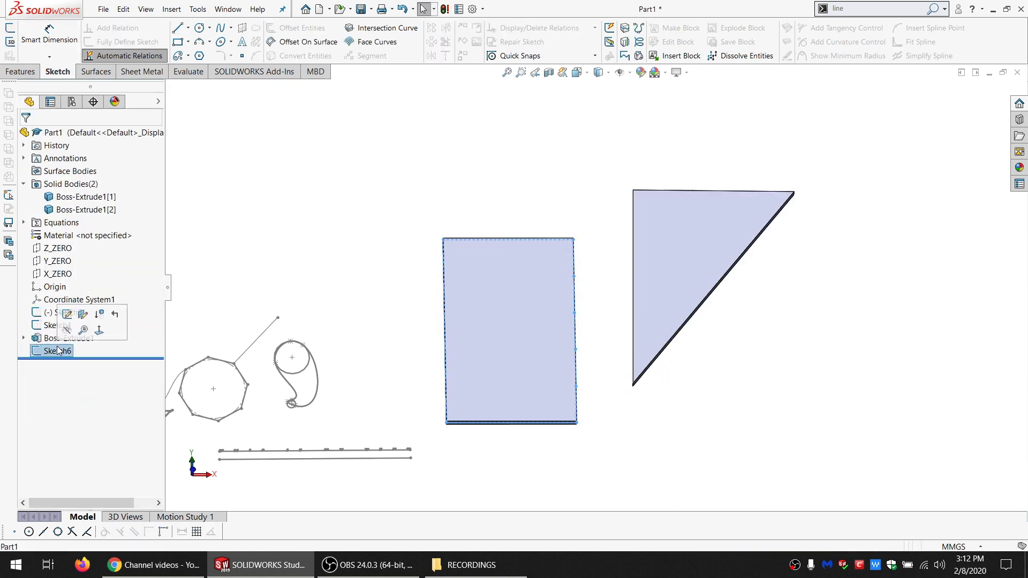
left_click(66, 314)
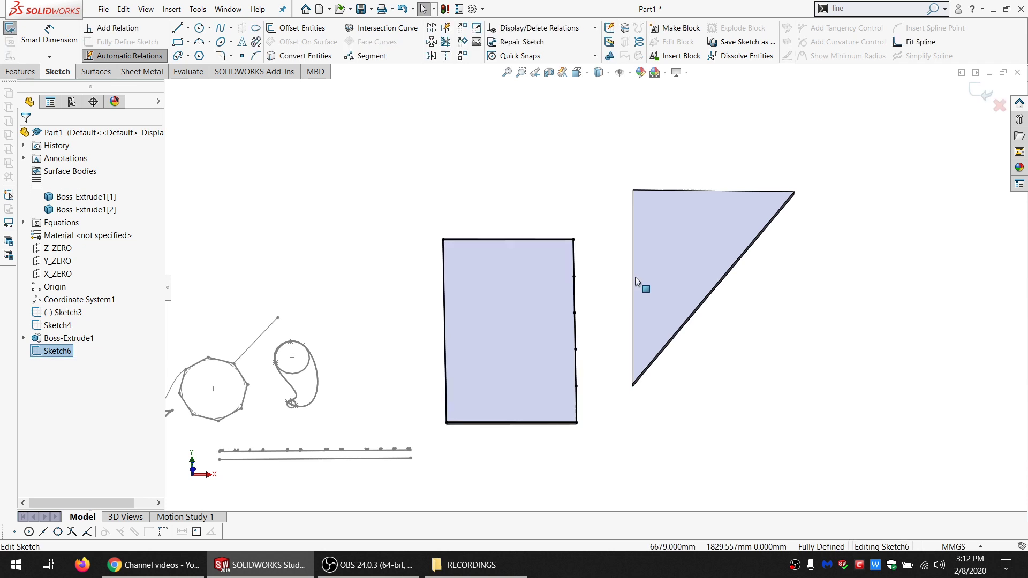
left_click(575, 257)
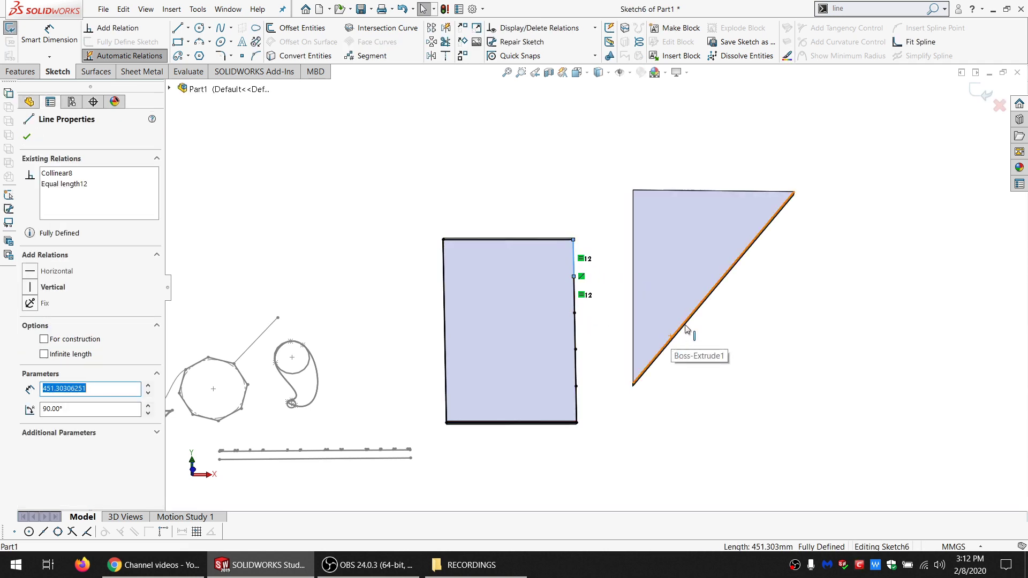
left_click(432, 28)
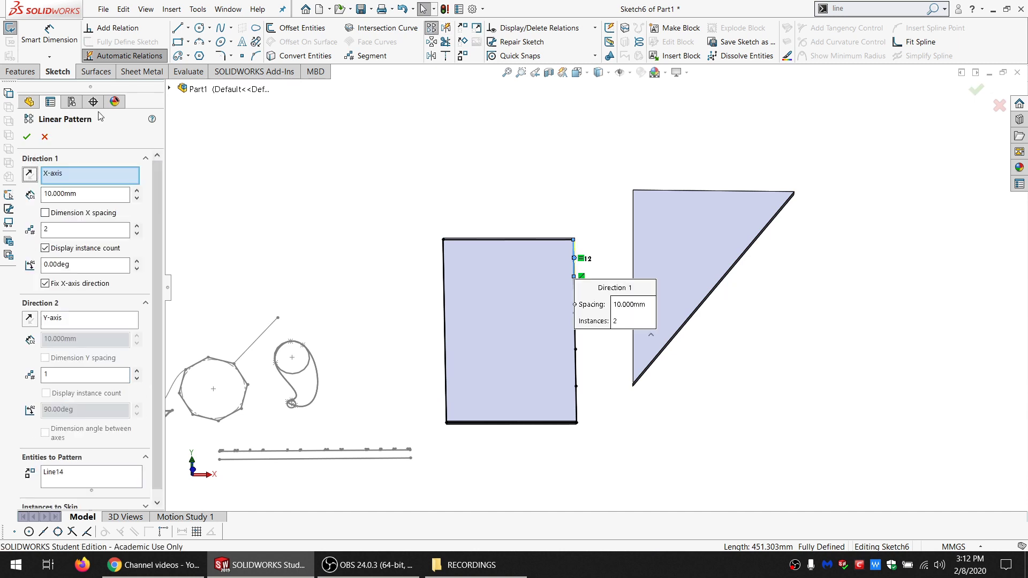
left_click(63, 176)
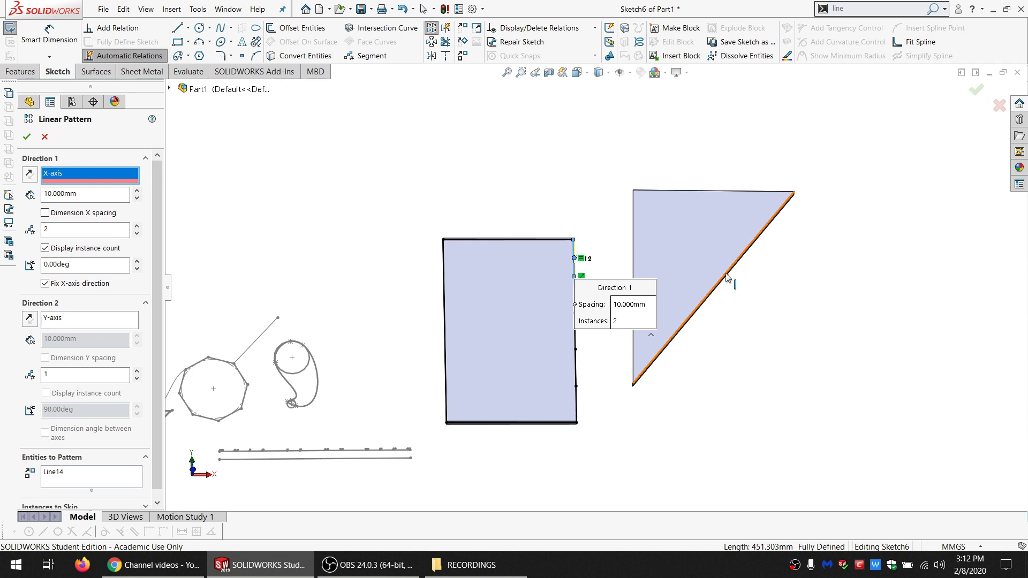
left_click(727, 277)
- Set the pattern along the slanted edge to 500 mm spacing and 30 instances
double_click(80, 194)
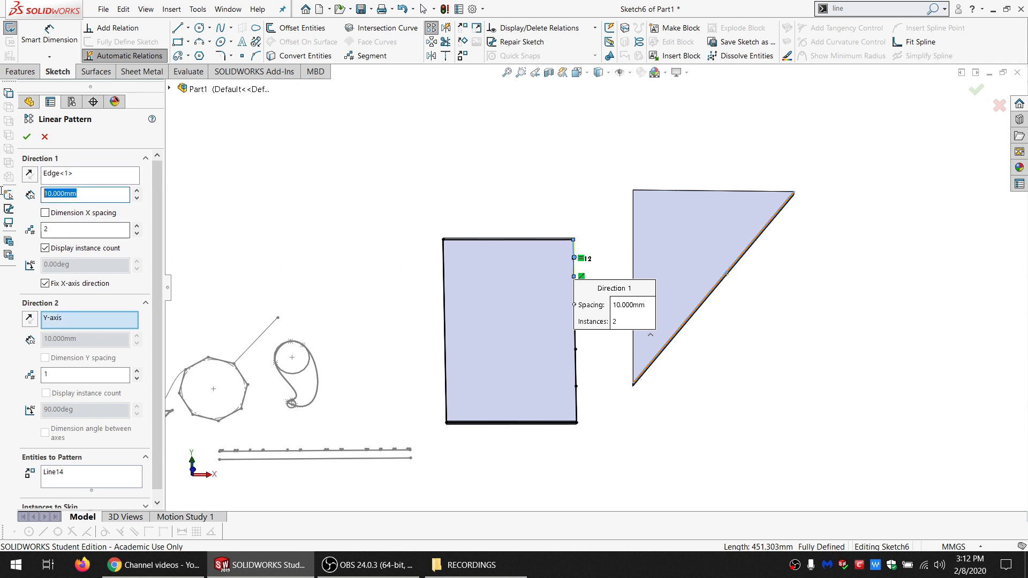
type("1500")
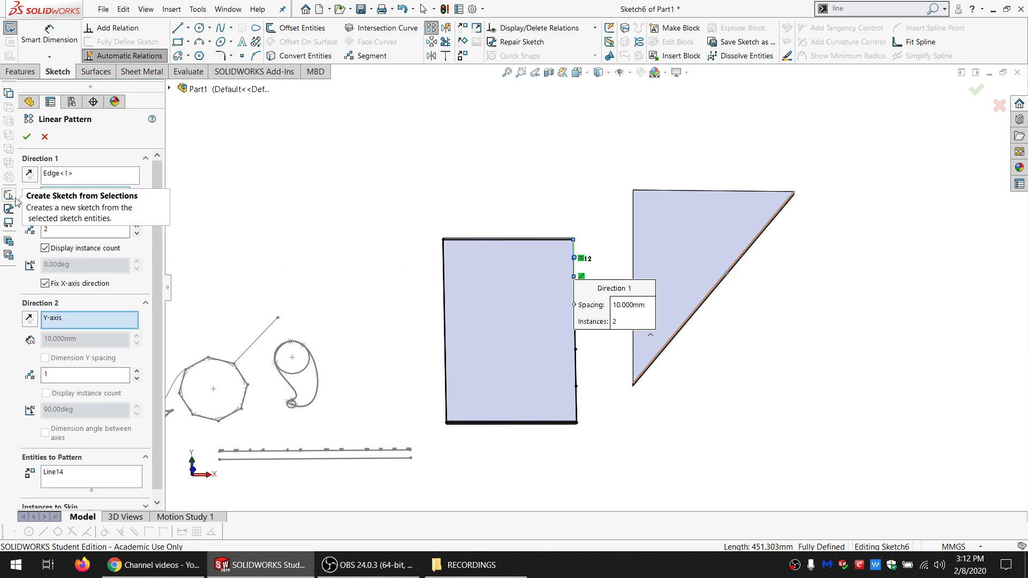
key("Tab")
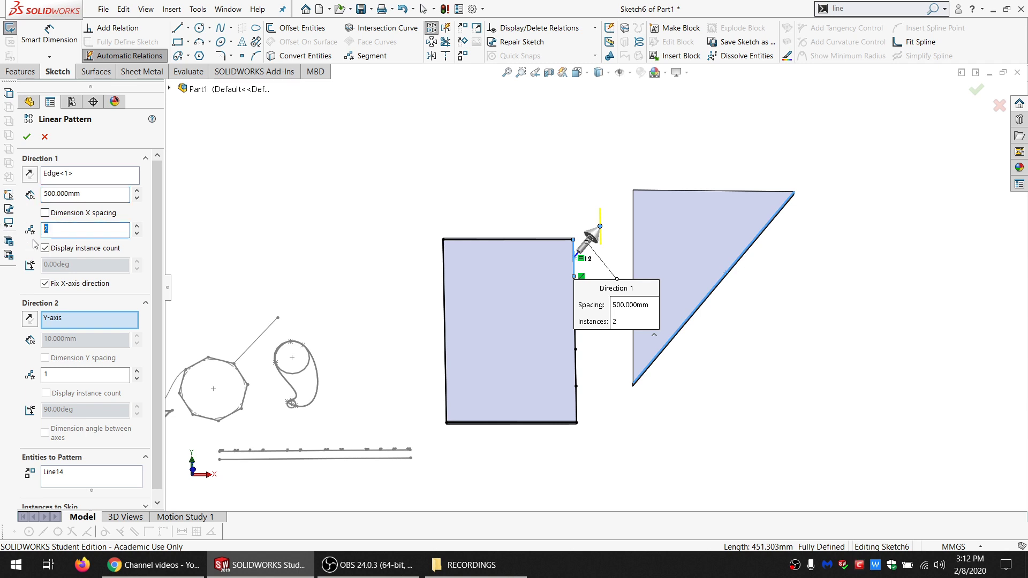
type("30")
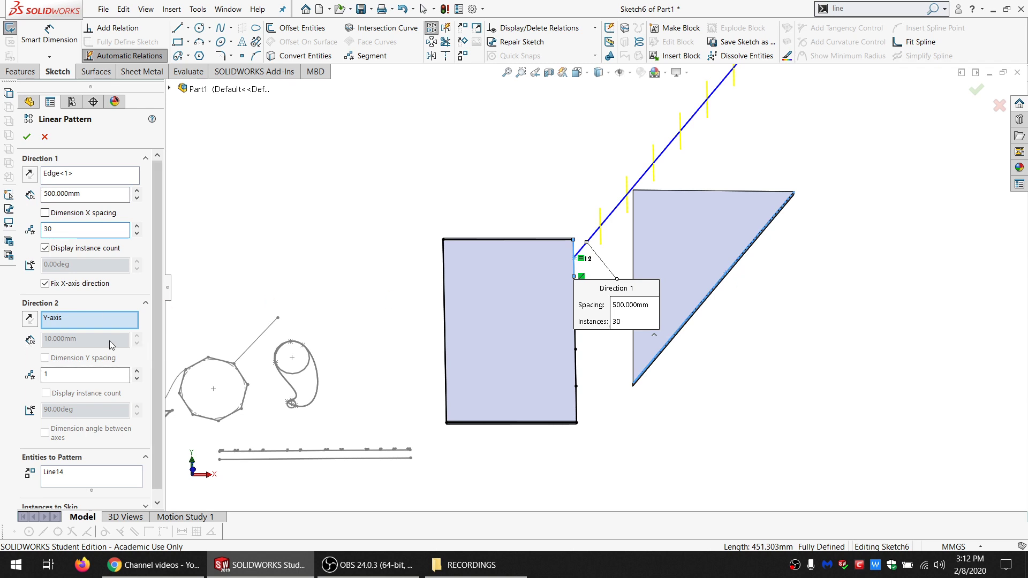
scroll(684, 280, "up", 1)
scroll(688, 279, "down", 1)
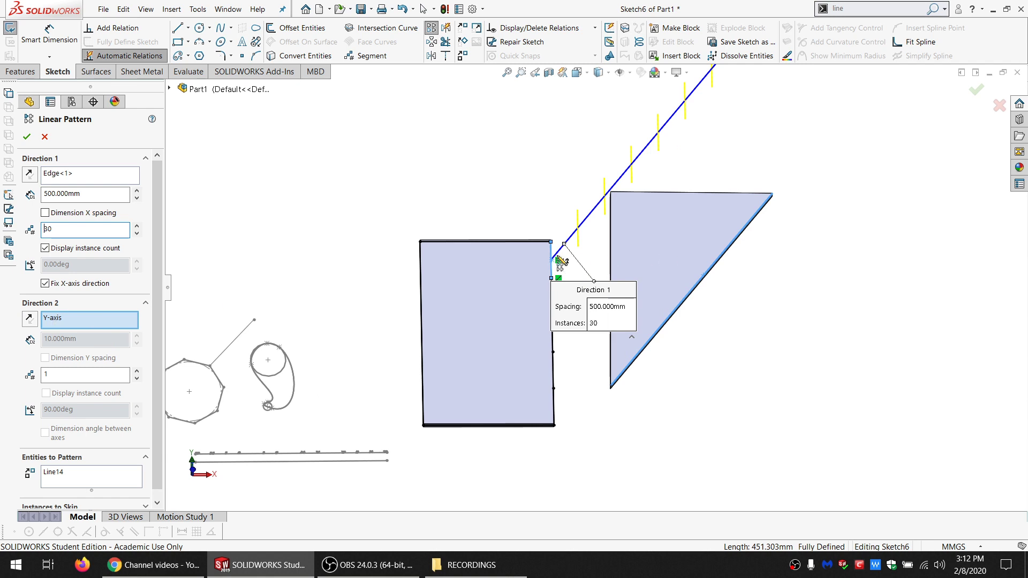
- Set the pattern's second direction, along the Y-axis, to 3 instances
left_click_drag(57, 376, 1, 379)
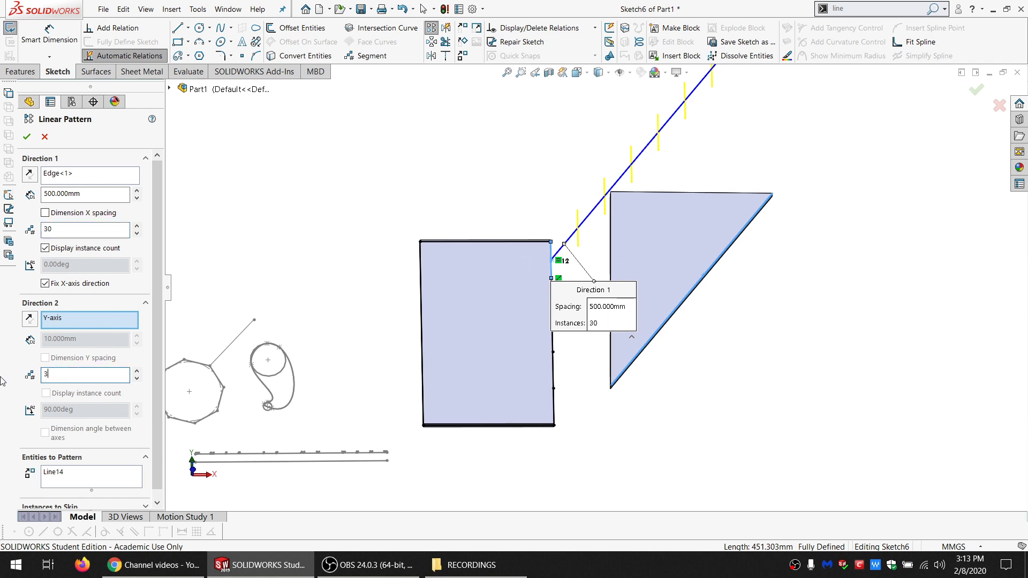
- Set the linear pattern's second direction to 3 instances with 500 mm spacing
type("3")
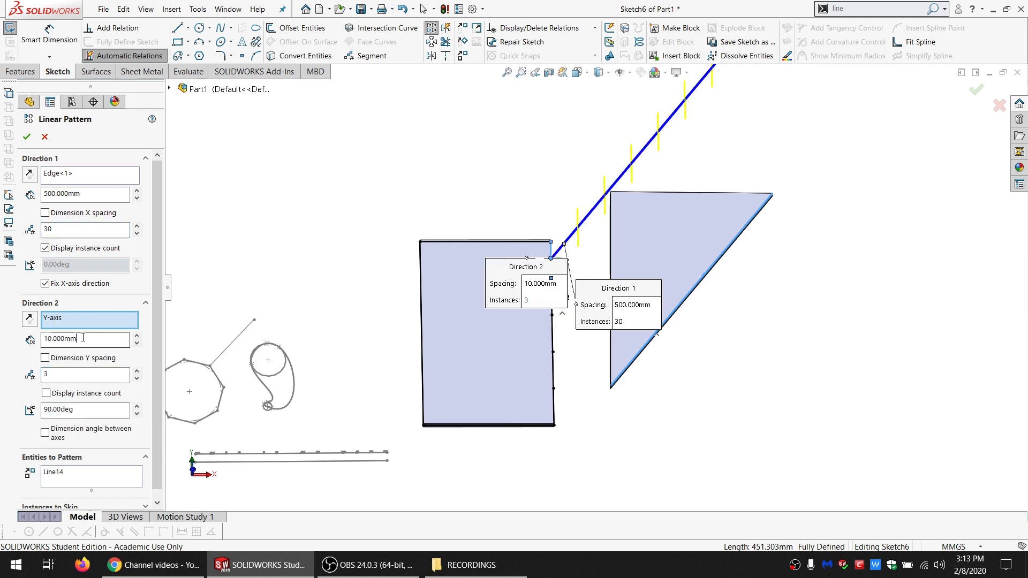
double_click(53, 339)
type("500")
key("Tab")
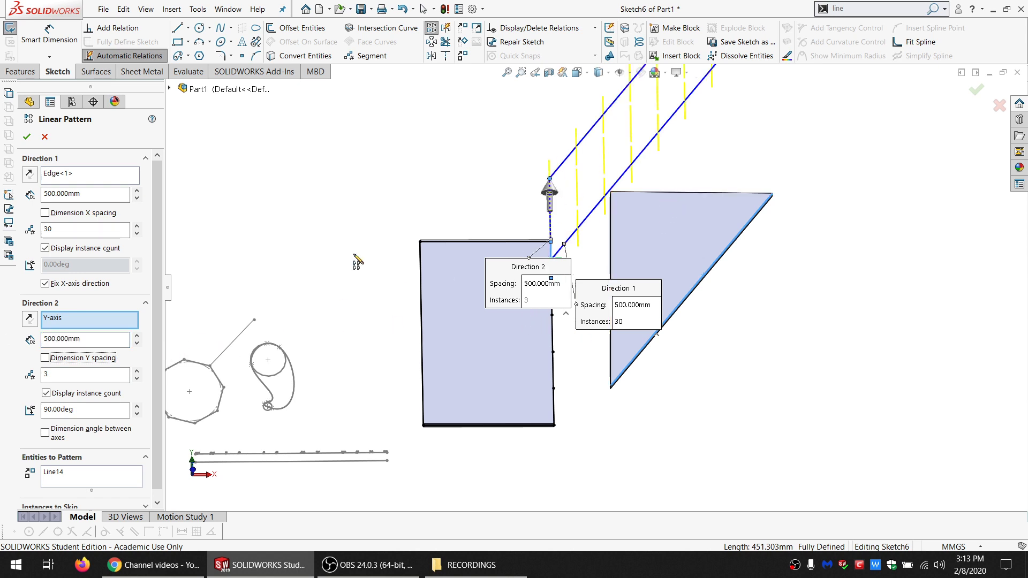
- Run the pattern's second direction along the triangle's top edge, pointing toward the rectangle, and complete the linear pattern
left_click(92, 318)
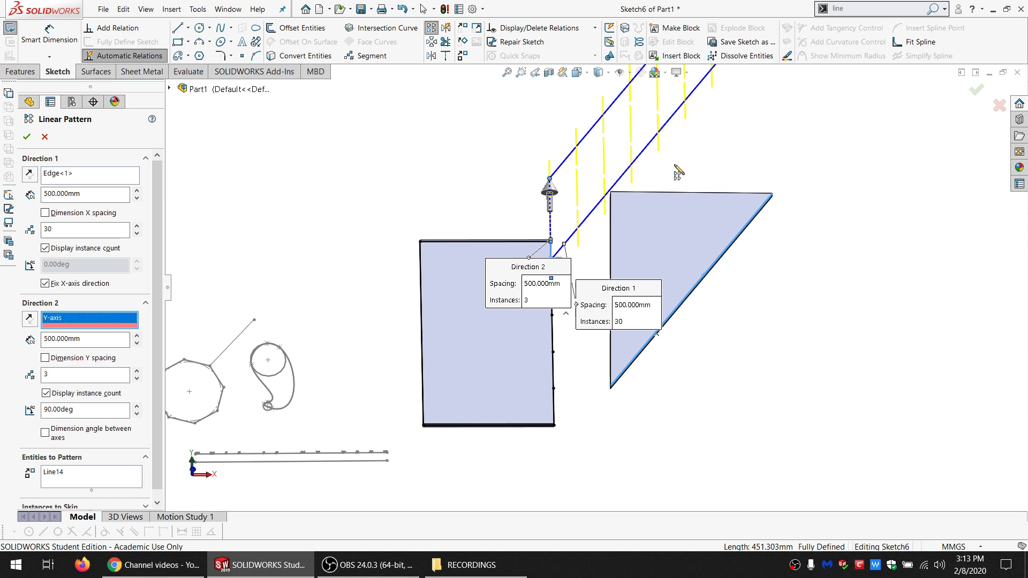
left_click(677, 193)
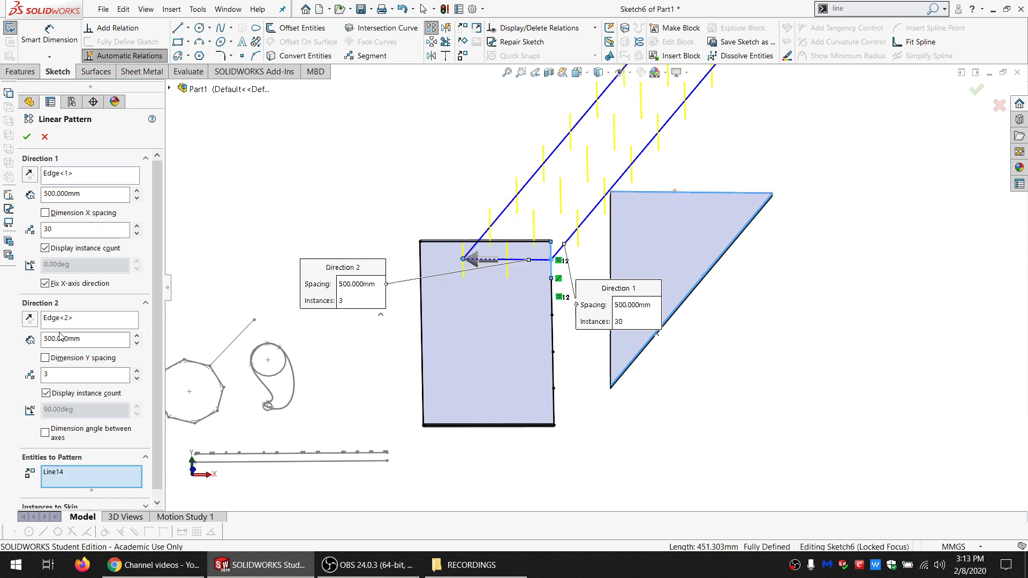
left_click(30, 319)
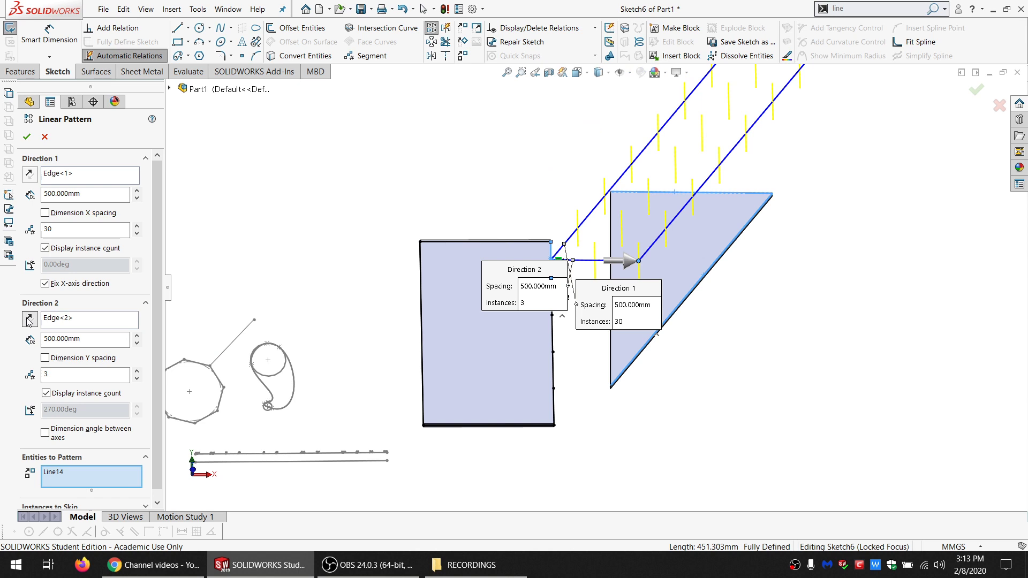
left_click(28, 175)
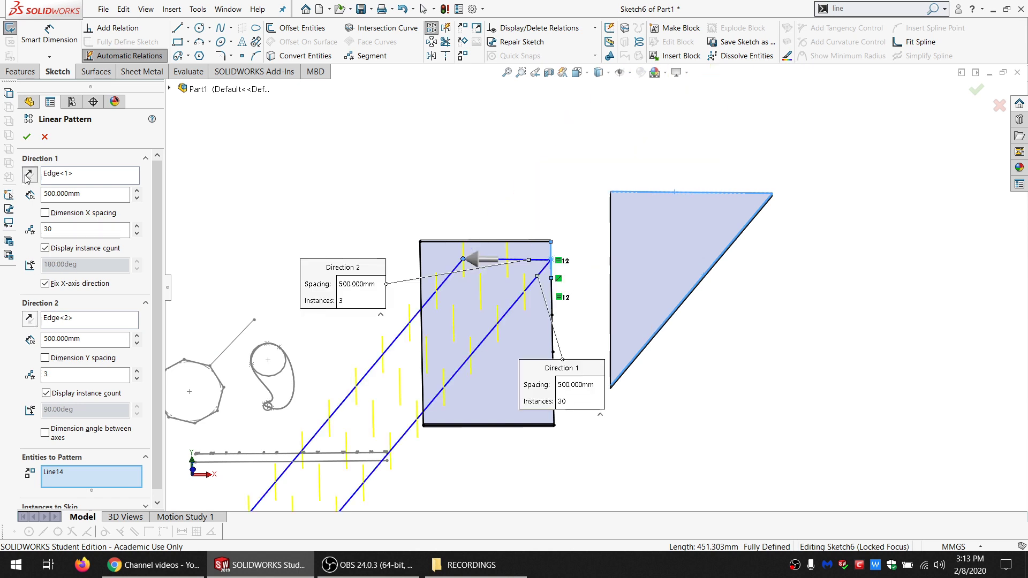
left_click(28, 176)
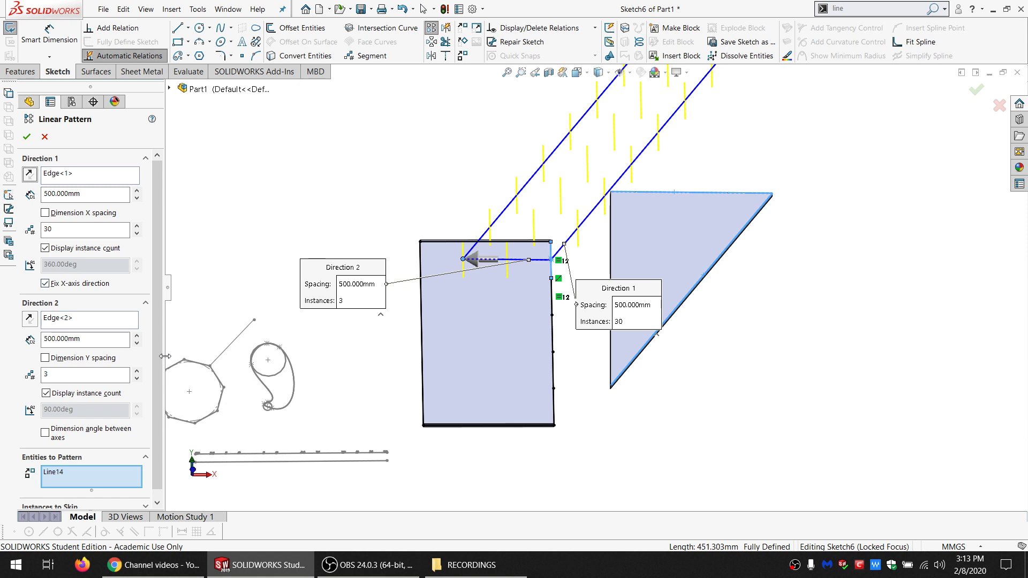
left_click(27, 136)
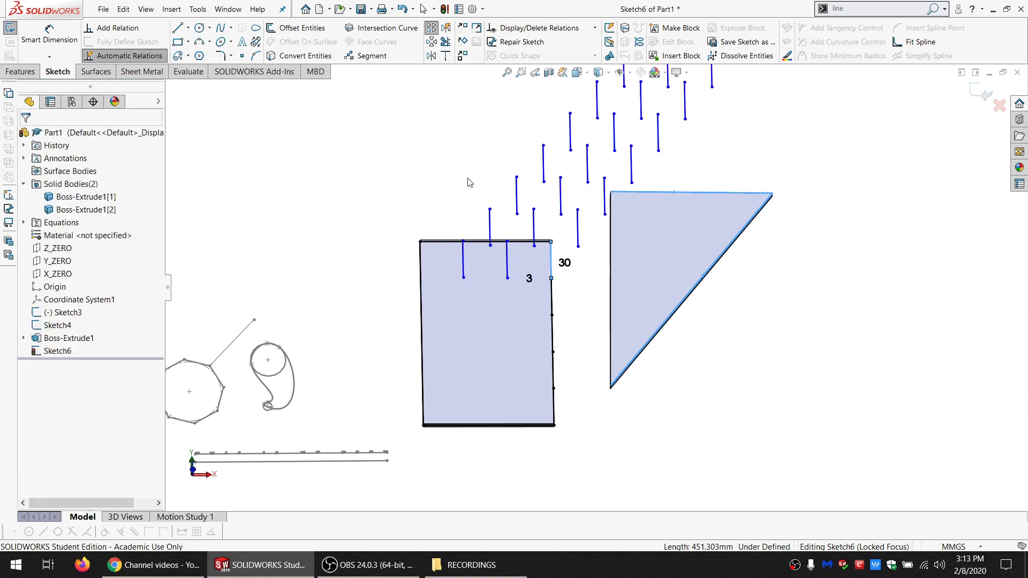
- Sketch a large circle about 2572 mm in radius in the empty space beyond the triangle
scroll(670, 337, "up", 5)
scroll(751, 349, "down", 3)
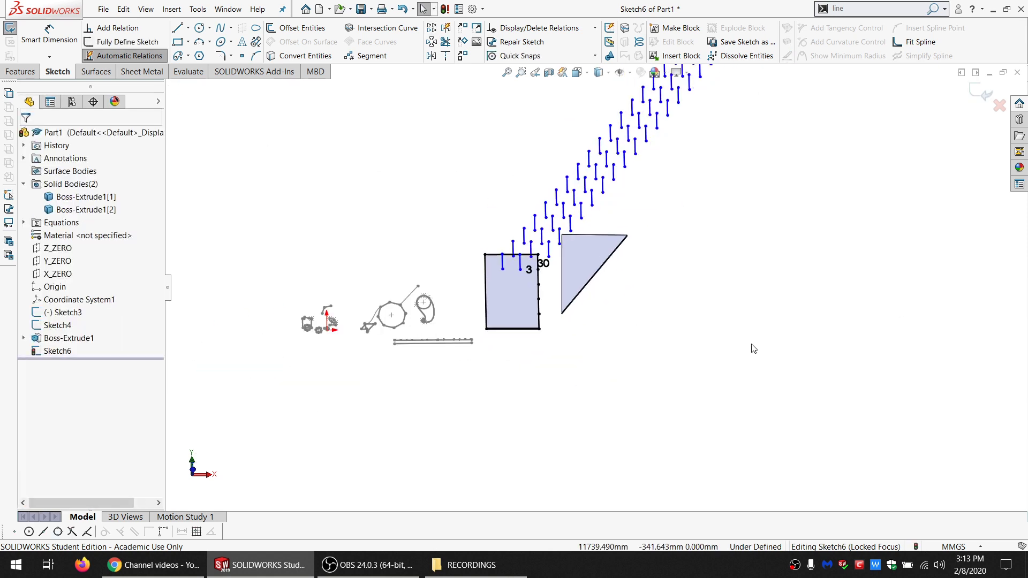
scroll(686, 339, "down", 2)
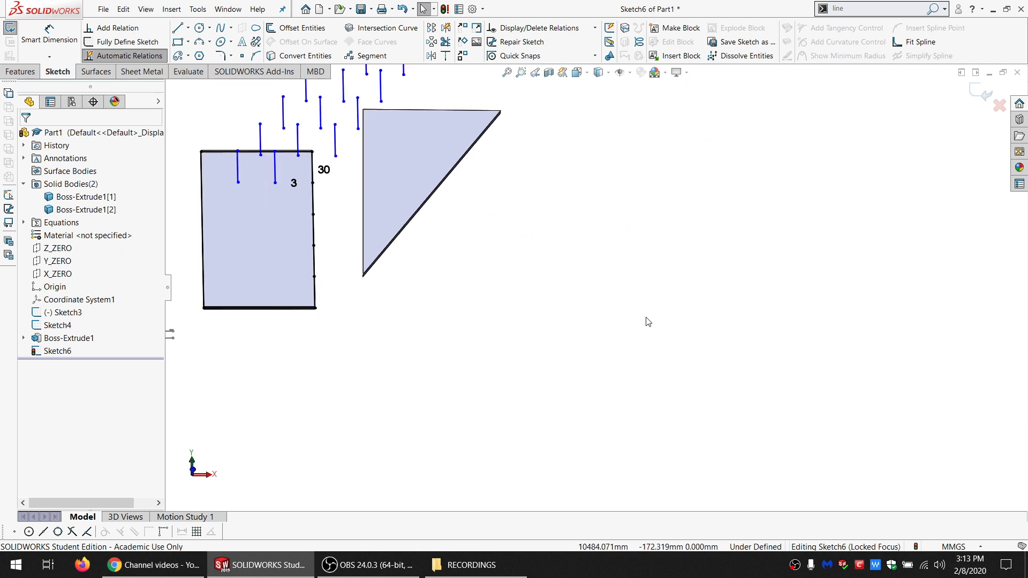
left_click(178, 27)
left_click(199, 27)
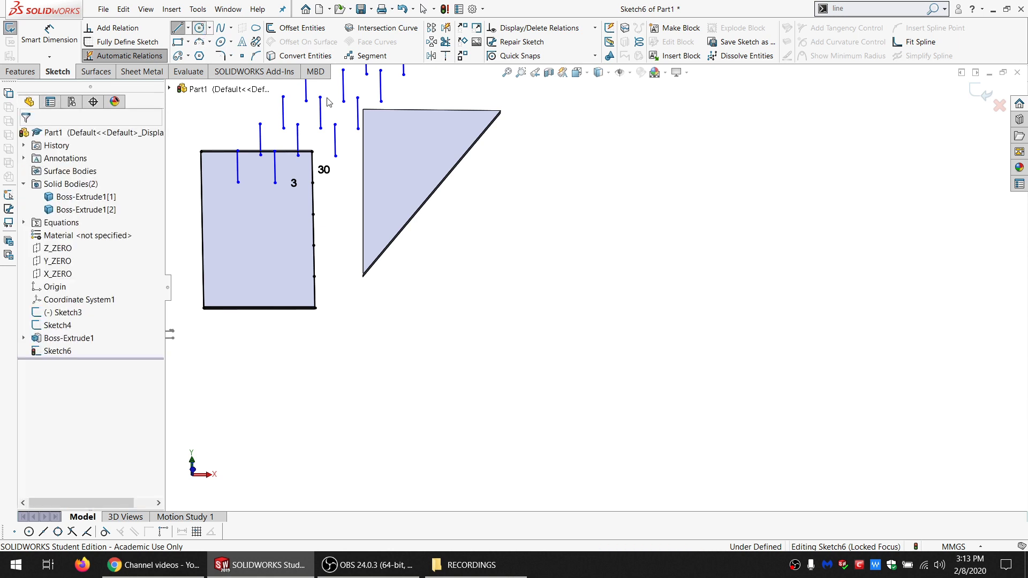
left_click(710, 254)
left_click(698, 435)
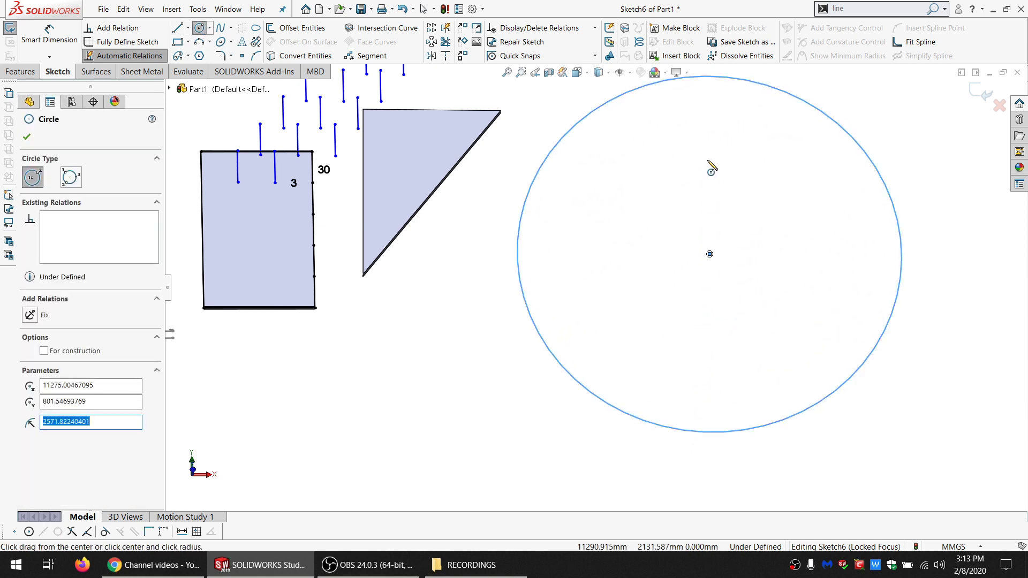
- Sketch a small circle about 183 mm in radius just inside the large circle's upper edge
left_click(666, 102)
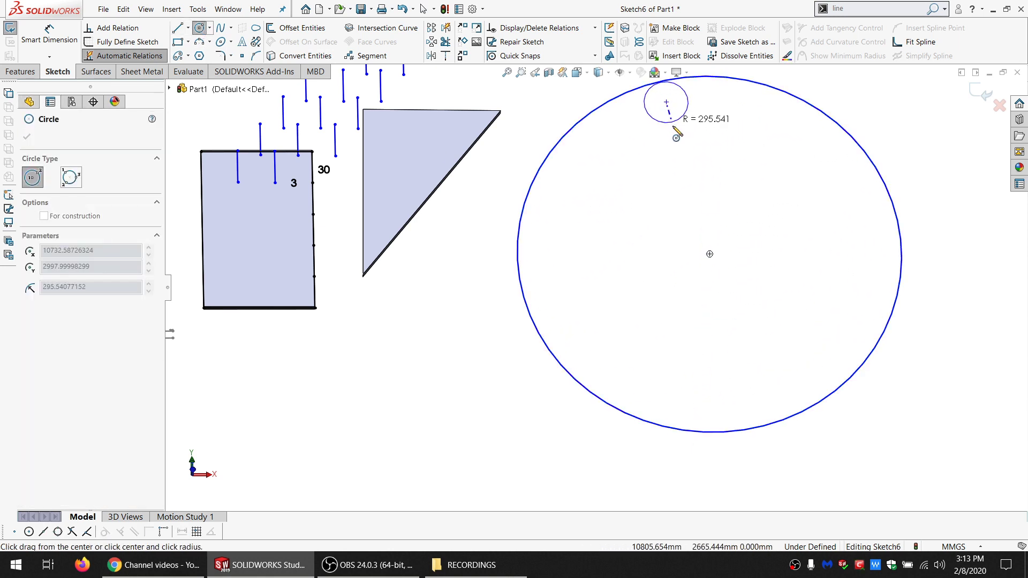
left_click(665, 122)
key("Escape")
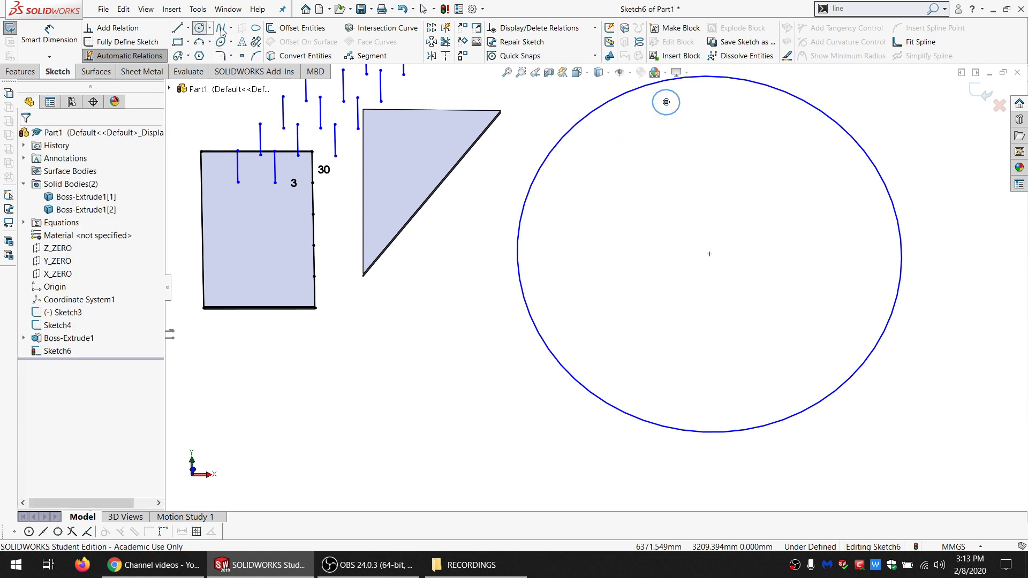
- Try a circular pattern of the small circle about the large circle's centre, 10 instances with unequal spacing set to 18 degrees, and undo it
scroll(737, 183, "up", 2)
scroll(694, 192, "down", 2)
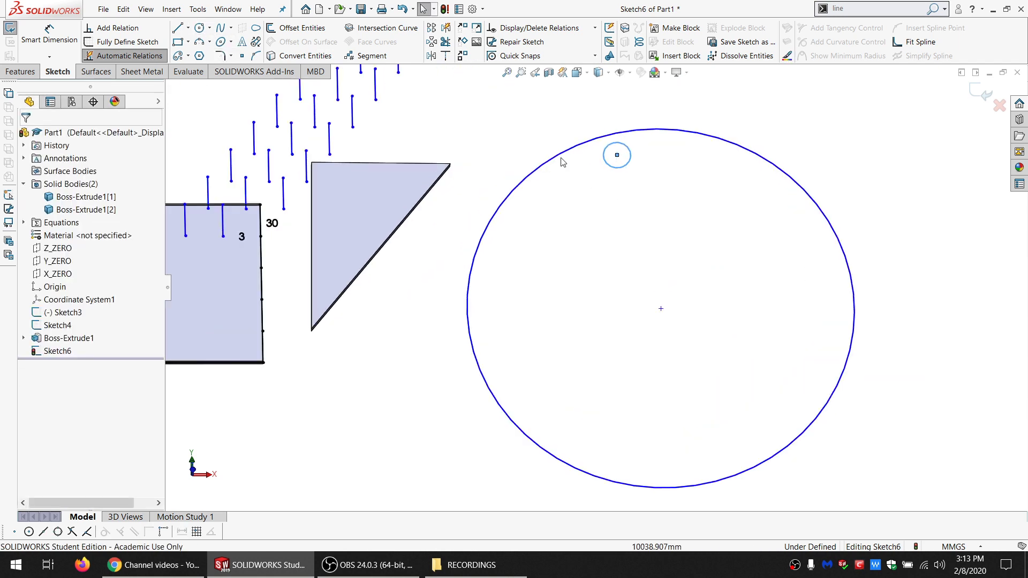
left_click(431, 46)
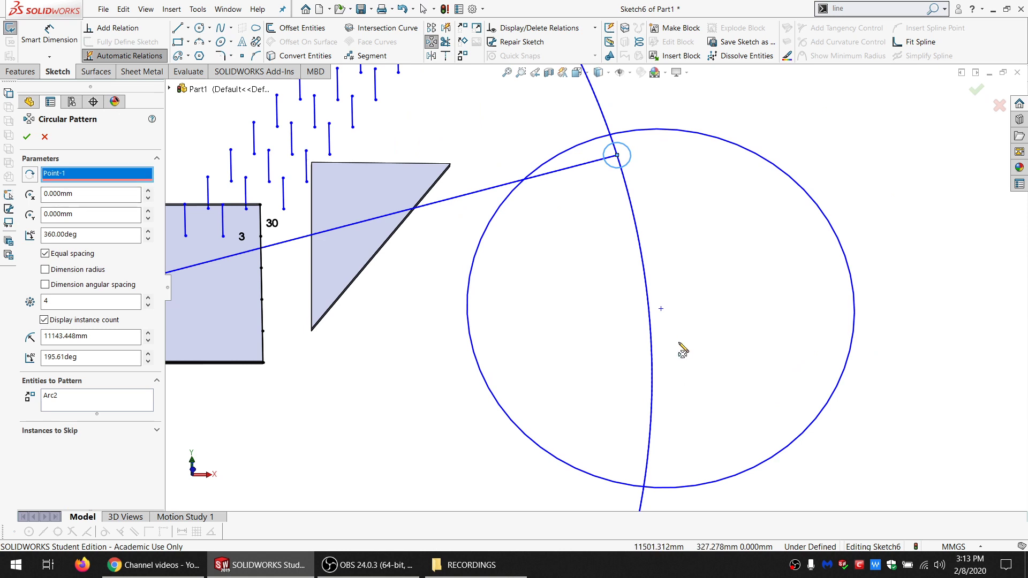
left_click(662, 310)
left_click_drag(75, 301, 3, 305)
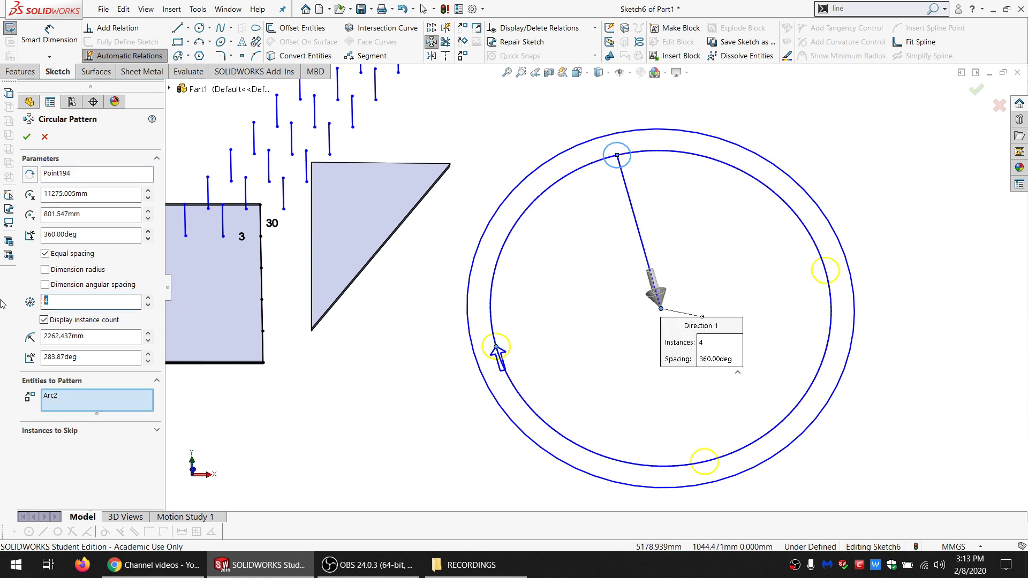
type("0")
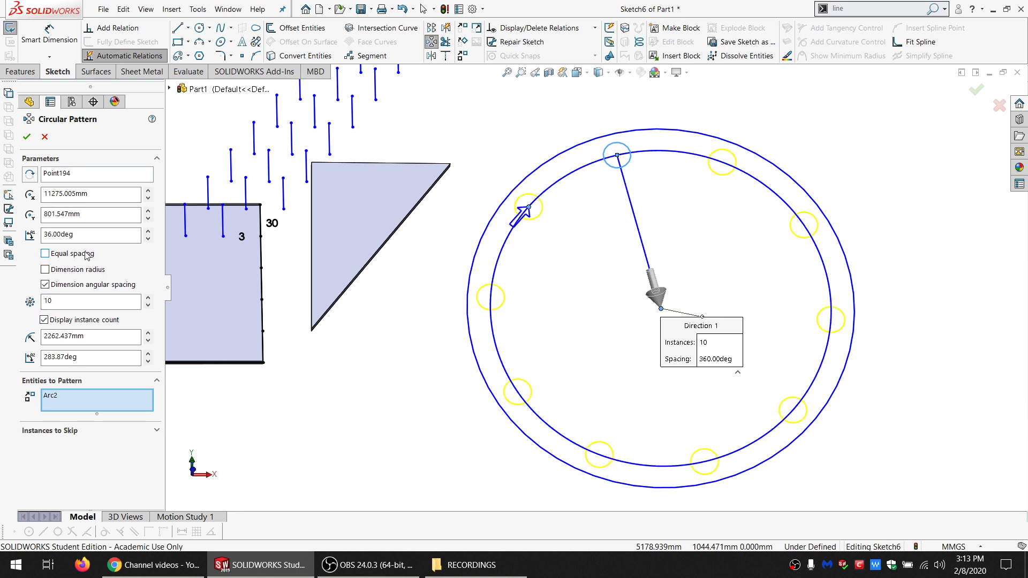
left_click(45, 234)
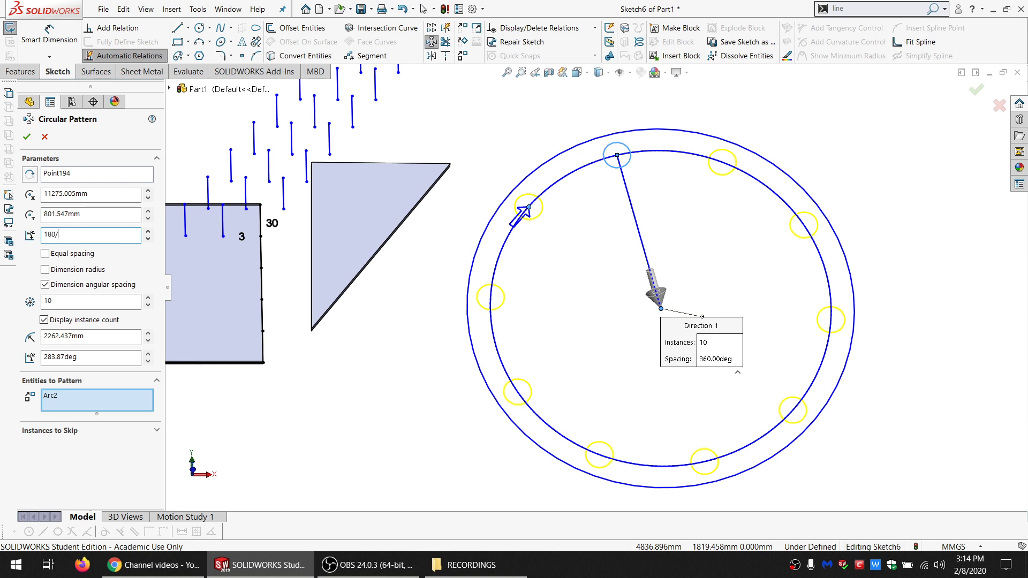
key("Return")
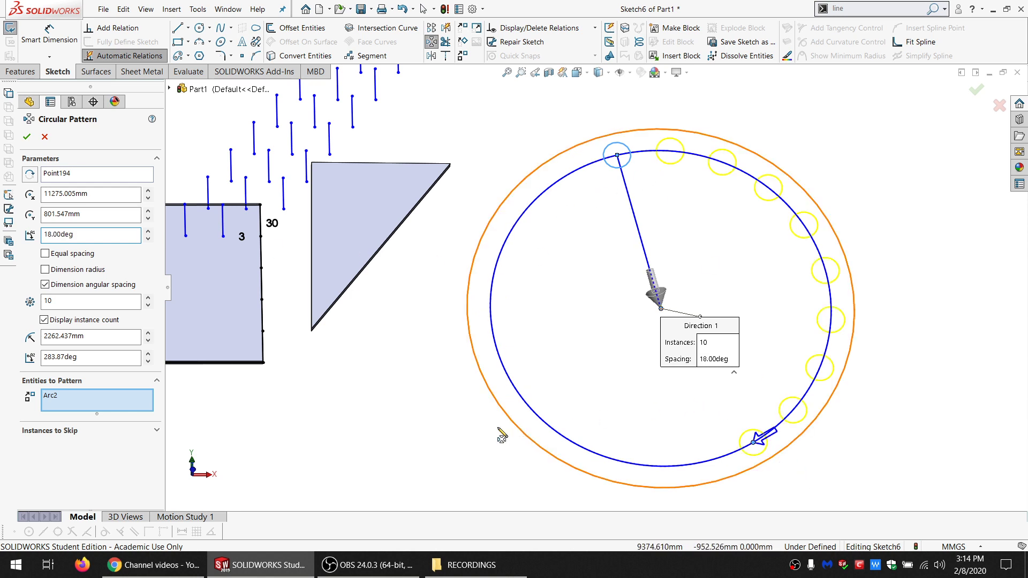
left_click(26, 138)
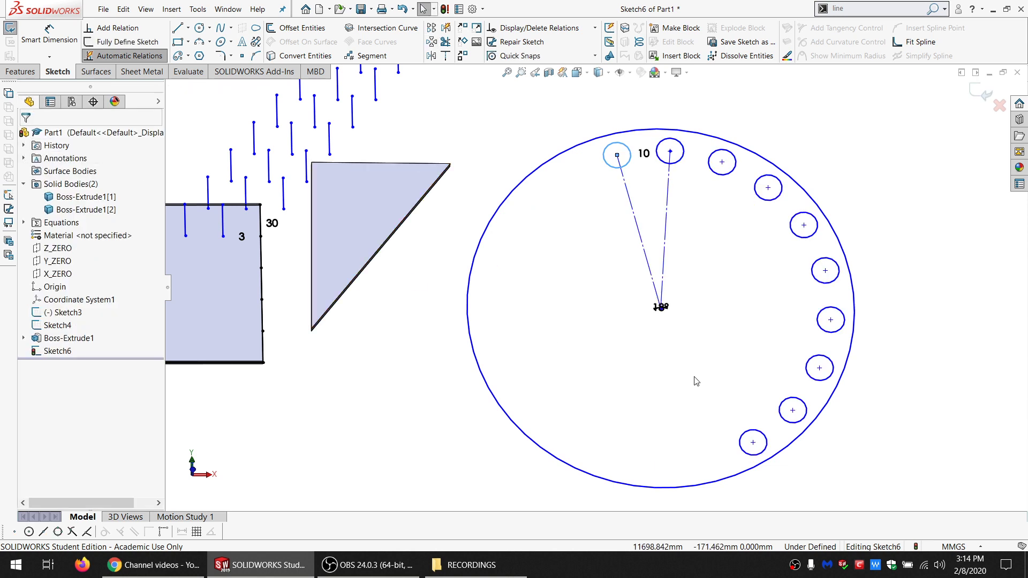
key("ctrl+z")
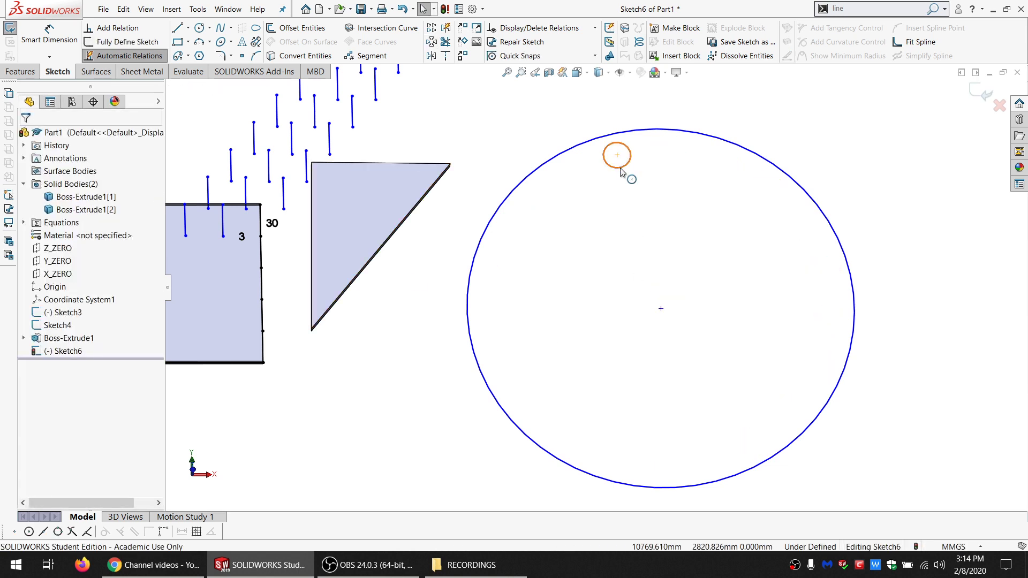
- Add a Fix relation to the large circle
left_click(621, 170)
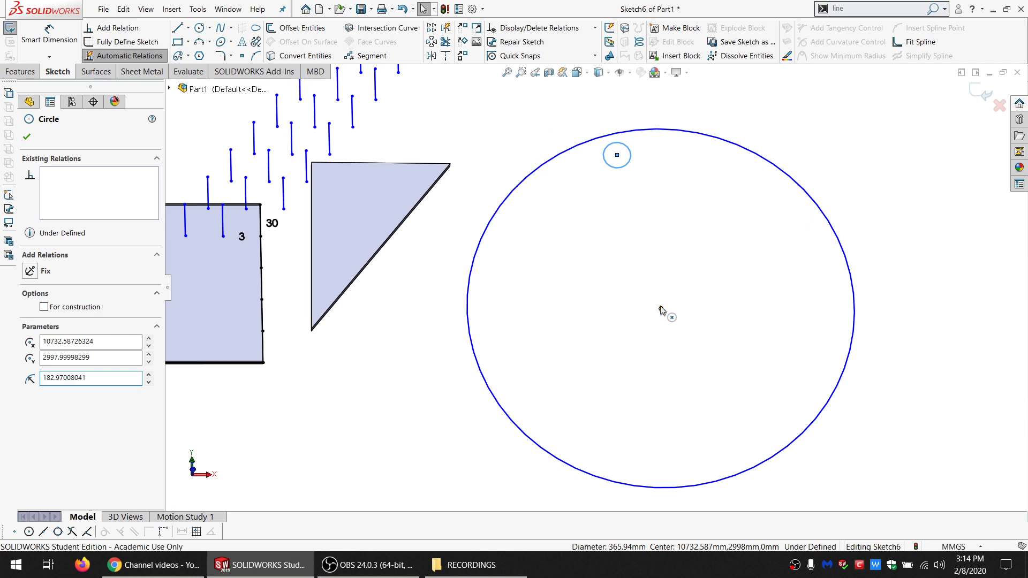
left_click(661, 310)
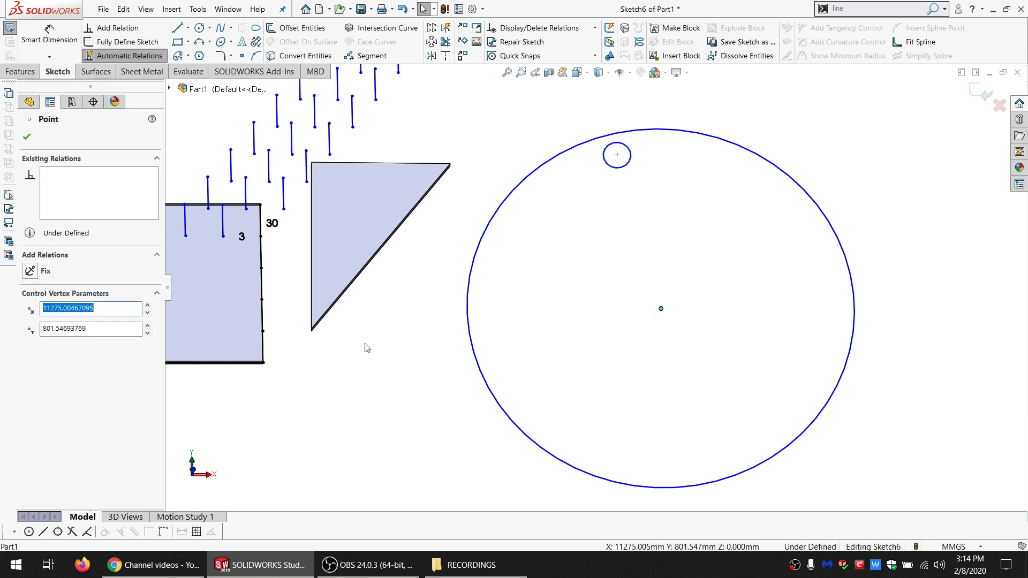
left_click(537, 175)
left_click(44, 271)
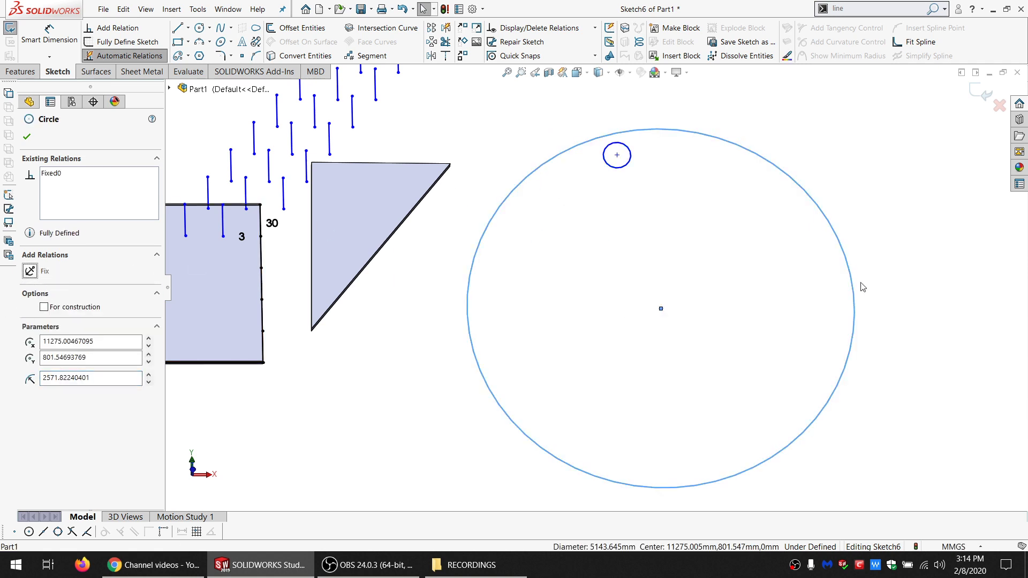
left_click(697, 283)
- Create a circular pattern of the small circle about the large circle's centre with 10 equally spaced instances over 360 degrees
scroll(677, 280, "up", 2)
scroll(637, 283, "down", 2)
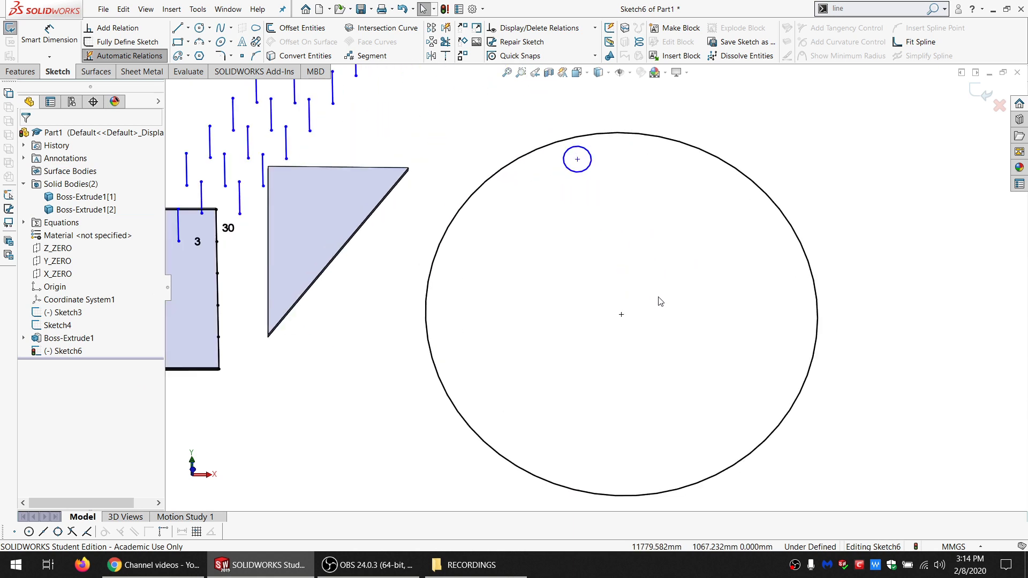
scroll(641, 292, "up", 2)
scroll(645, 285, "down", 2)
scroll(524, 211, "down", 2)
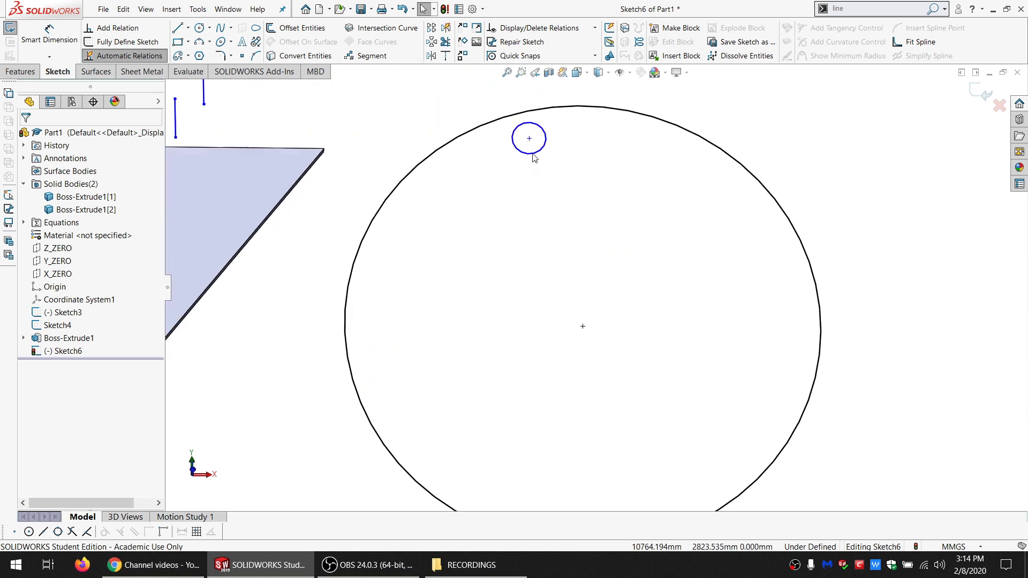
scroll(533, 157, "up", 2)
left_click(538, 179)
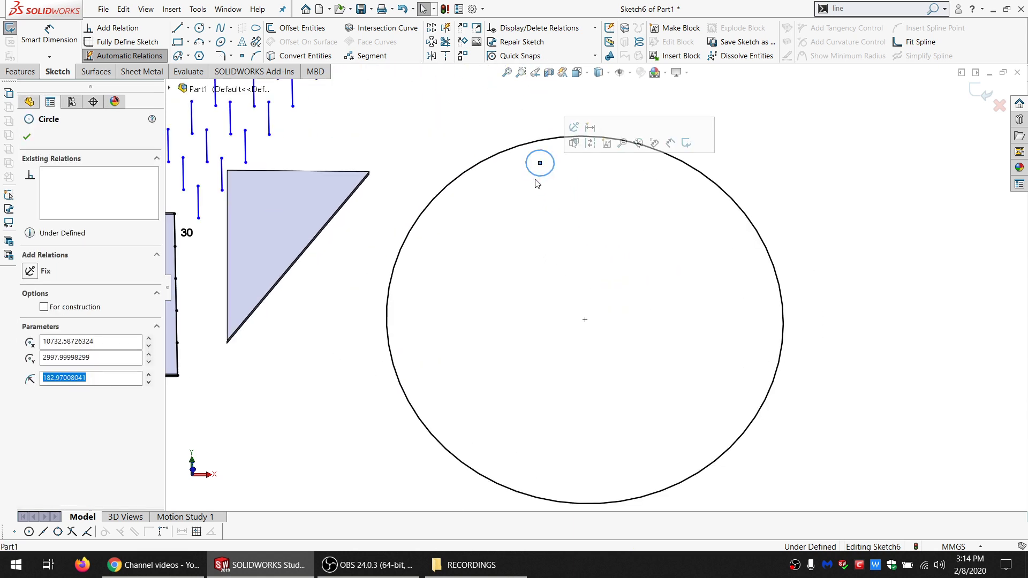
left_click(431, 43)
left_click(59, 173)
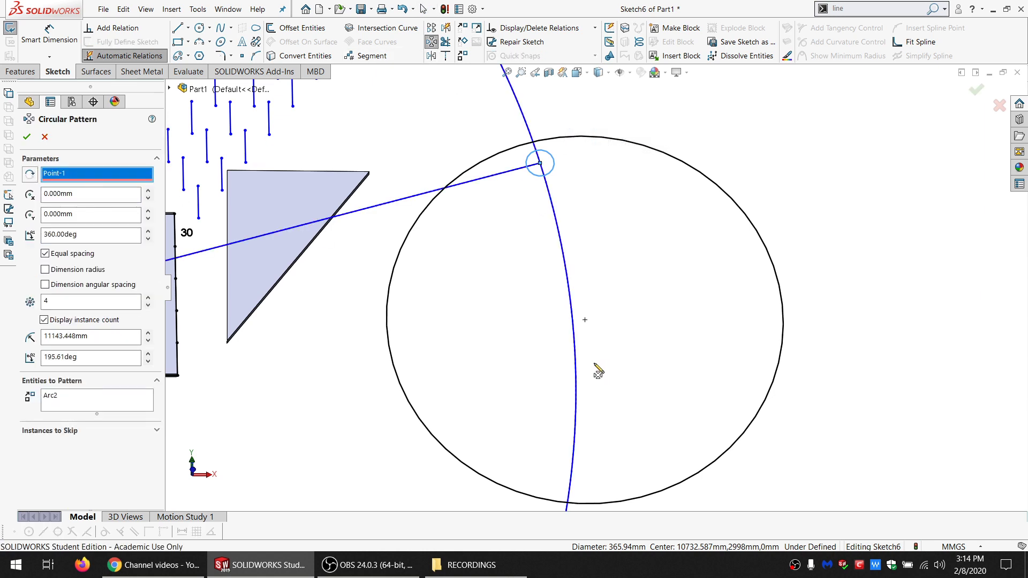
left_click(585, 321)
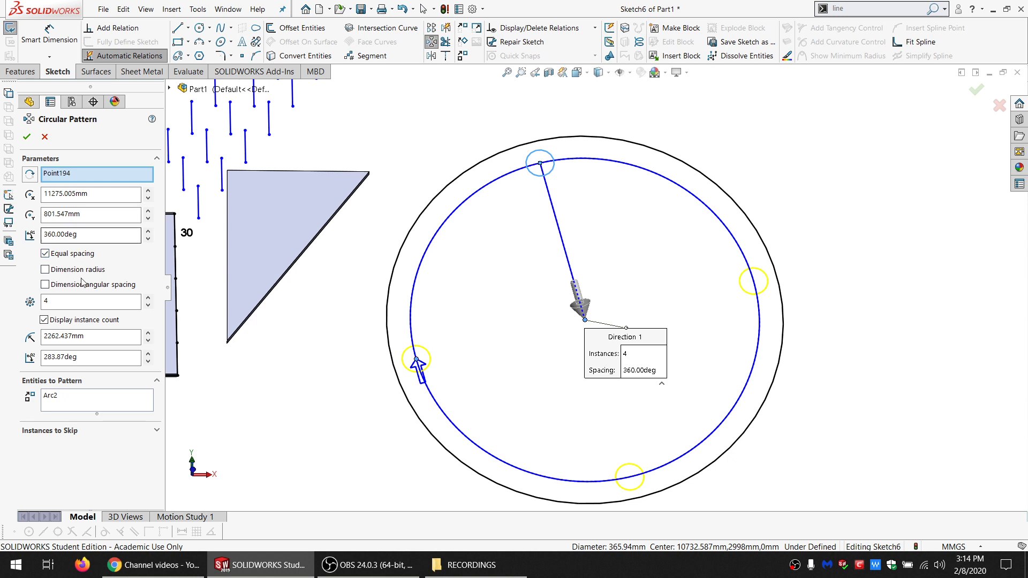
left_click_drag(58, 302, 8, 311)
type("10")
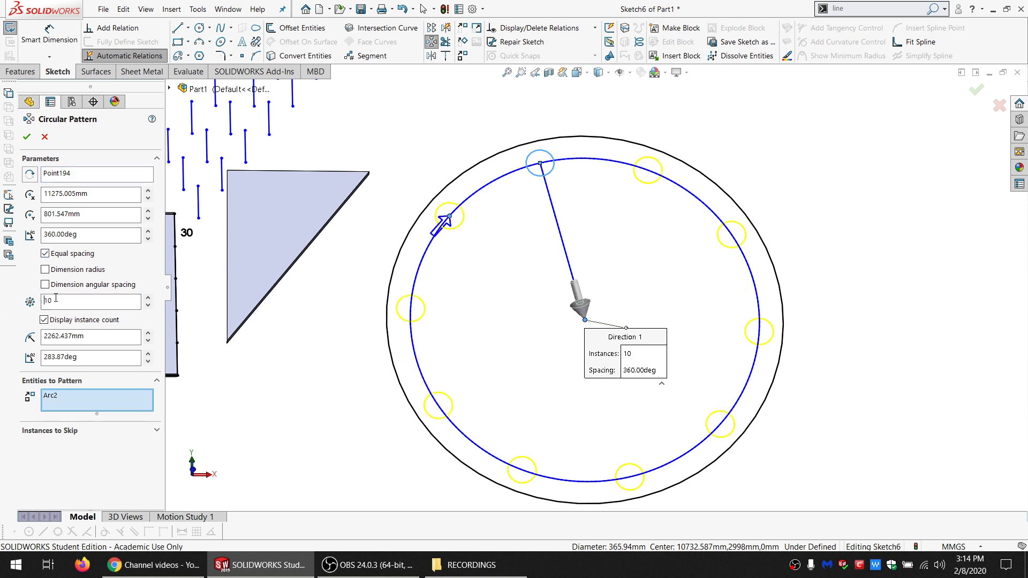
left_click(27, 138)
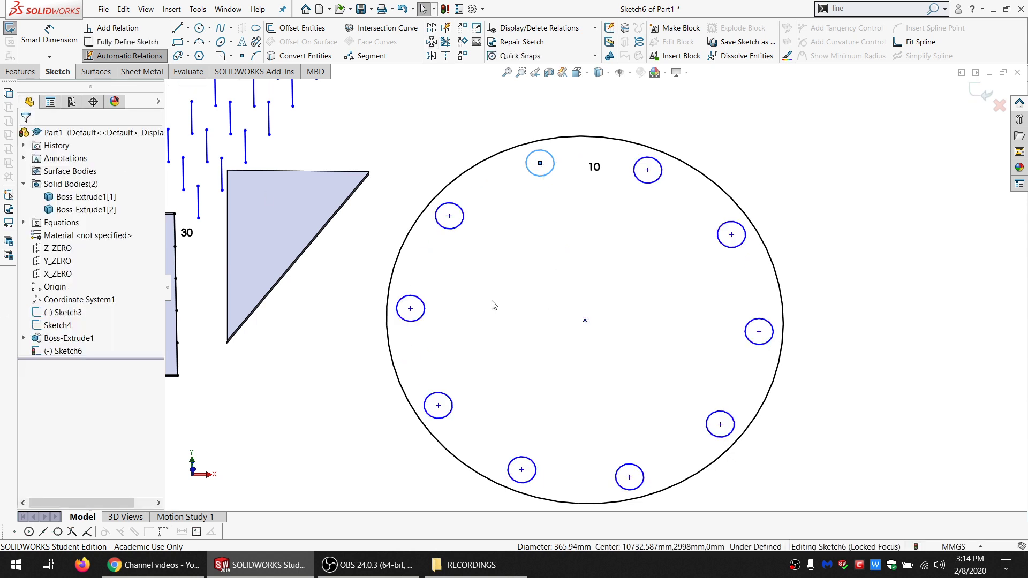
- Add a Fix relation to the original small circle of the circular pattern
left_click(547, 180)
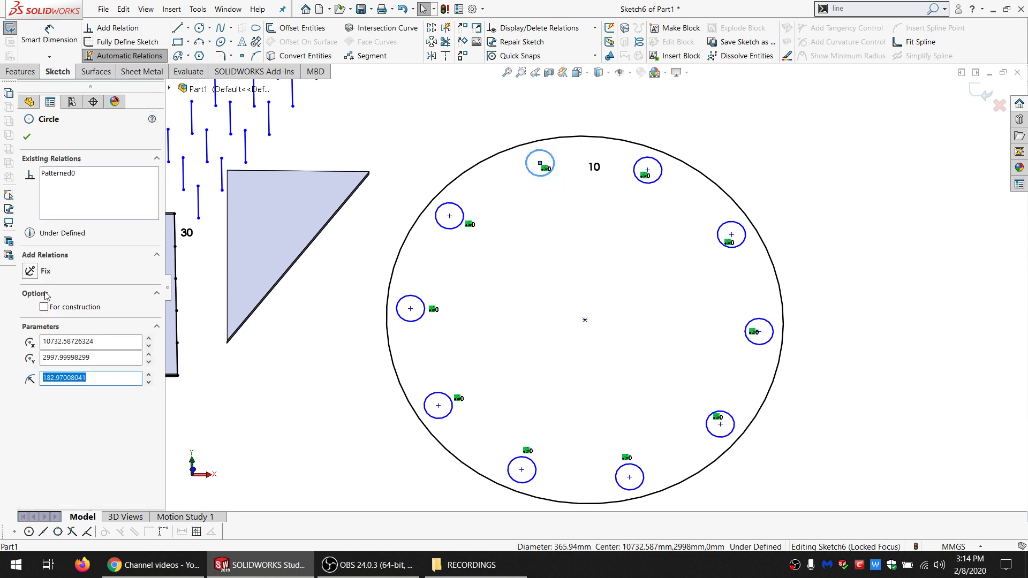
left_click(30, 271)
left_click(535, 280)
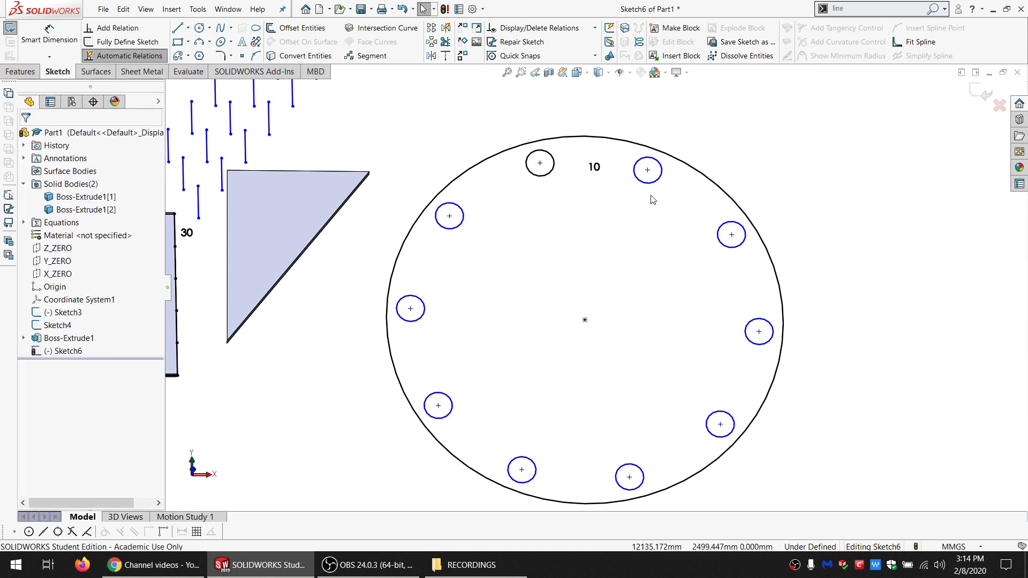
scroll(668, 407, "up", 3)
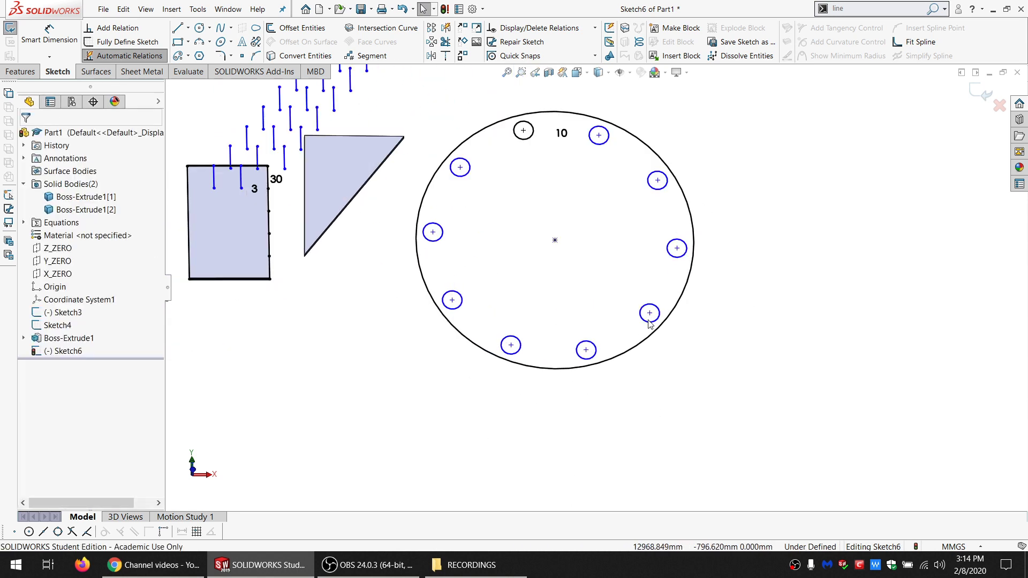
- Move a patterned circle outward, try a Concentric relation between the large circle and the pattern's centre point, and undo that relation
left_click_drag(650, 313, 758, 404)
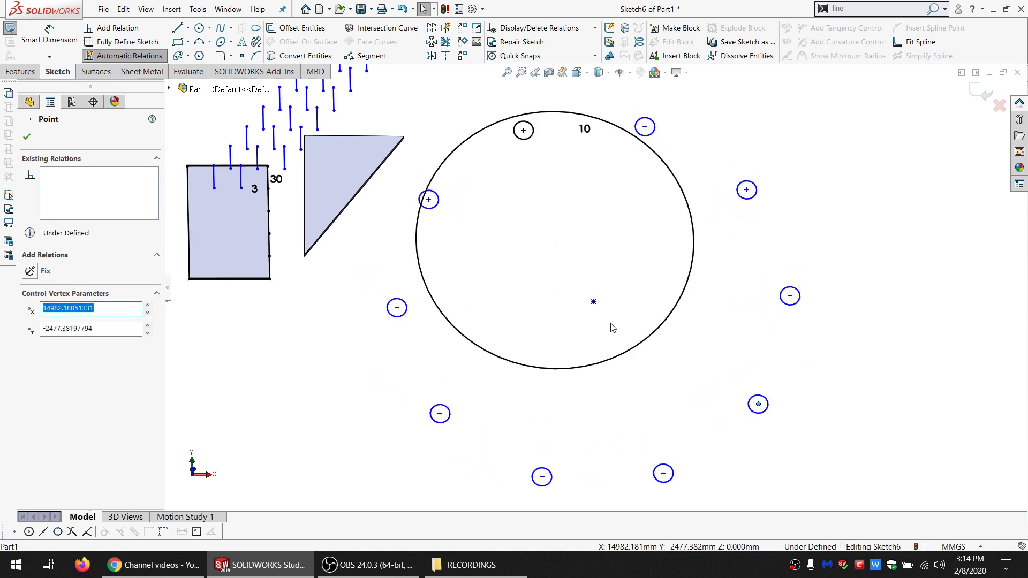
left_click(645, 351)
left_click(406, 364, "ctrl")
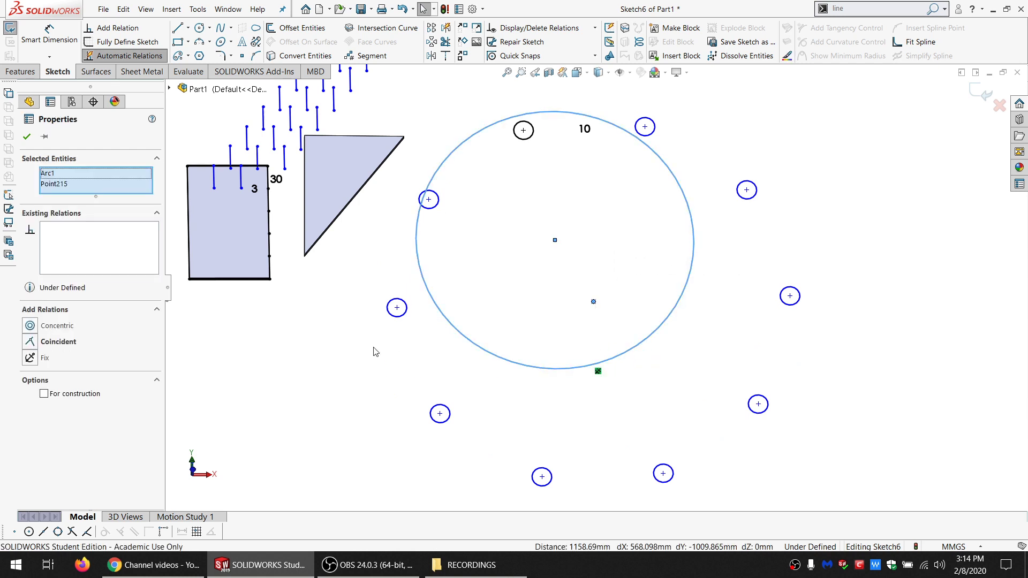
left_click(53, 327)
key("ctrl+z")
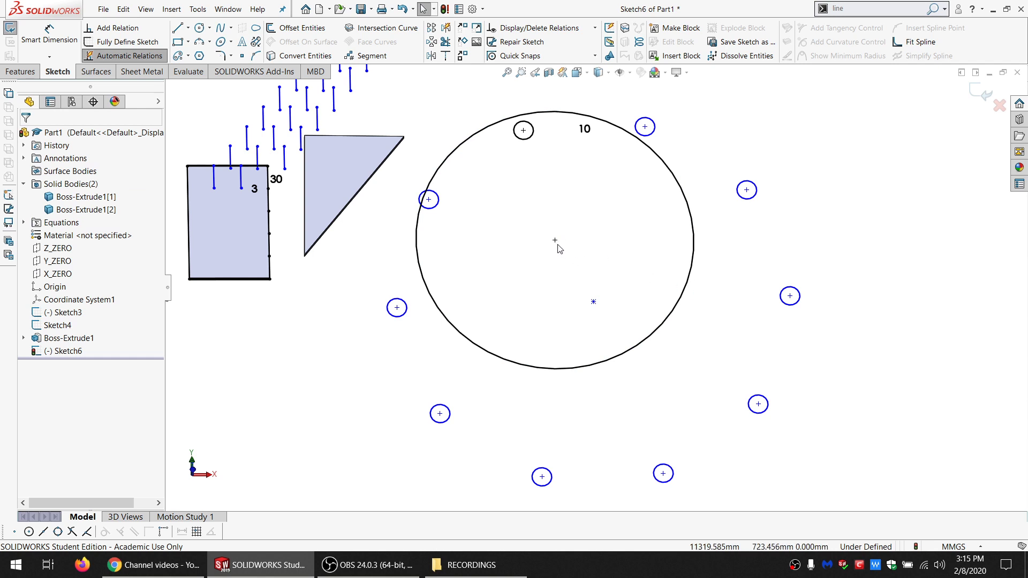
- Add a Coincident relation between the circular pattern's centre point and the large circle's centre
left_click(595, 303)
left_click(594, 304, "ctrl")
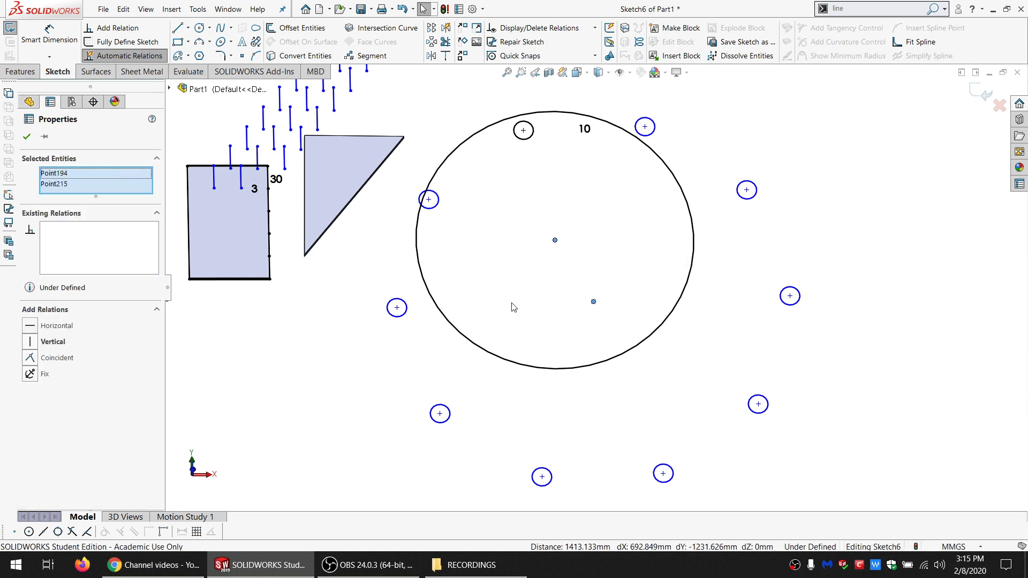
left_click(30, 357)
left_click(385, 313)
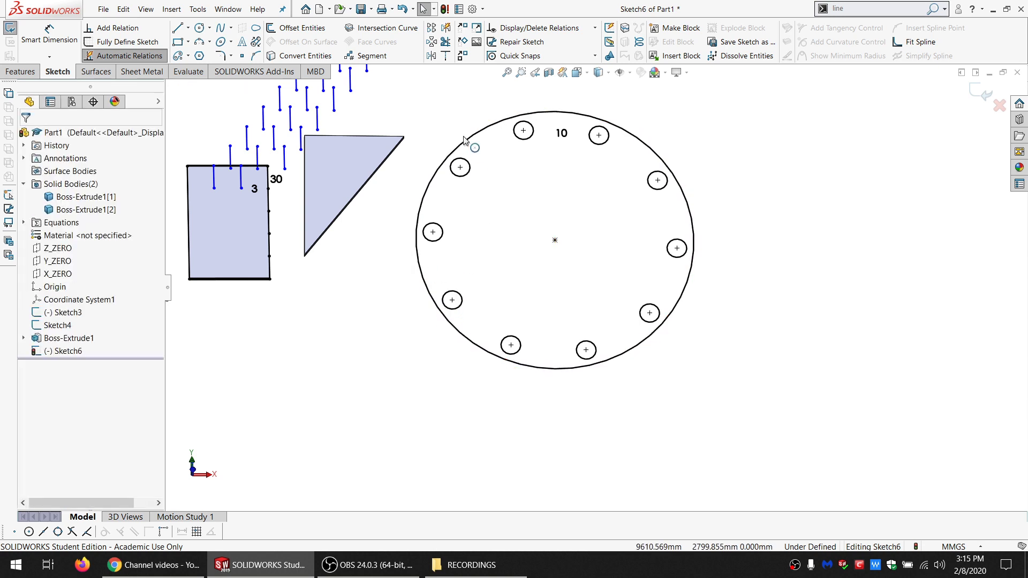
- Sketch four circles in a column right of the circular pattern, the upper three overlapping, the middle two about 2003 and 2140 mm in radius
scroll(760, 259, "up", 3)
scroll(714, 252, "down", 3)
scroll(697, 257, "up", 3)
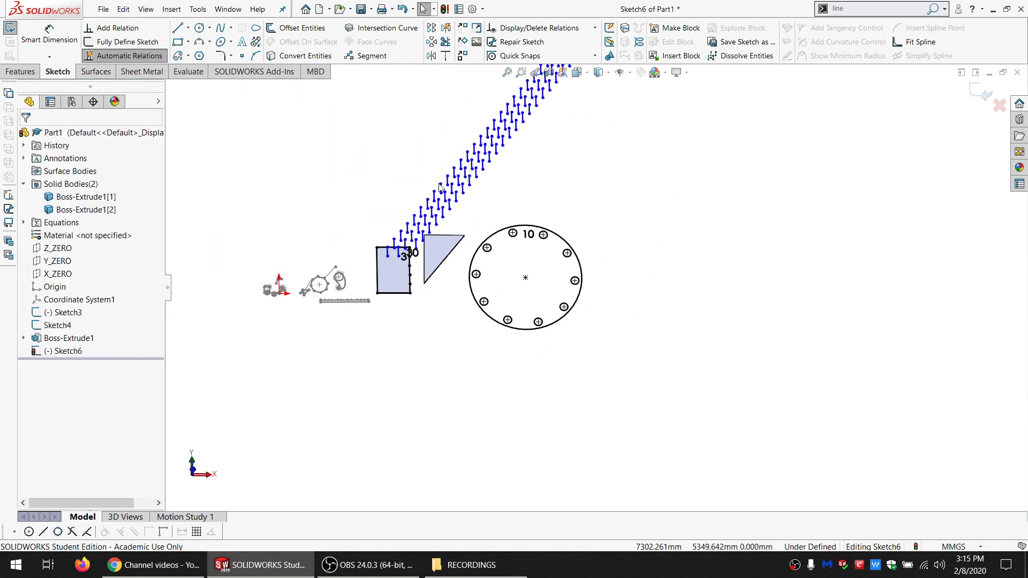
scroll(555, 213, "down", 3)
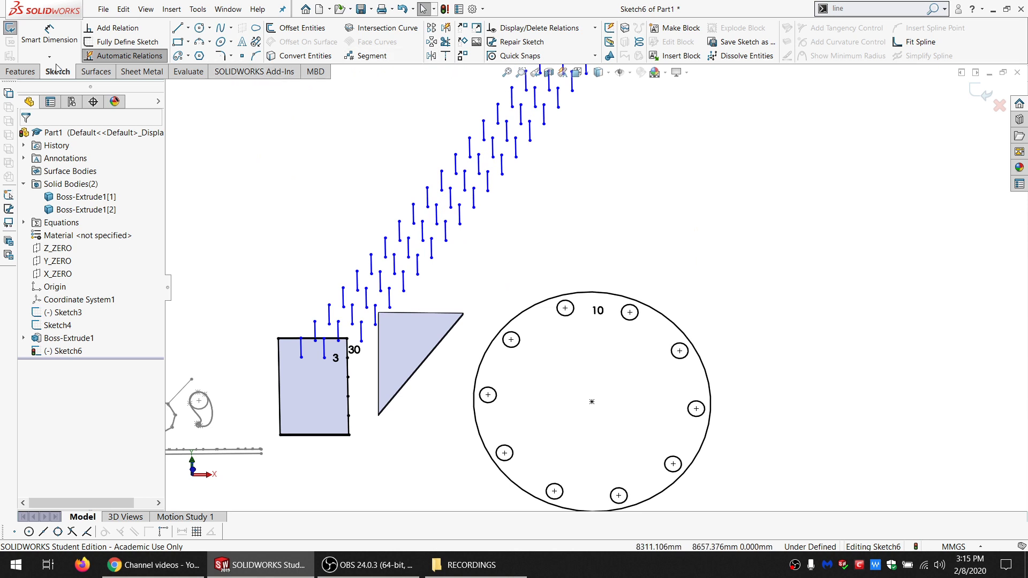
left_click(199, 28)
scroll(201, 220, "up", 3)
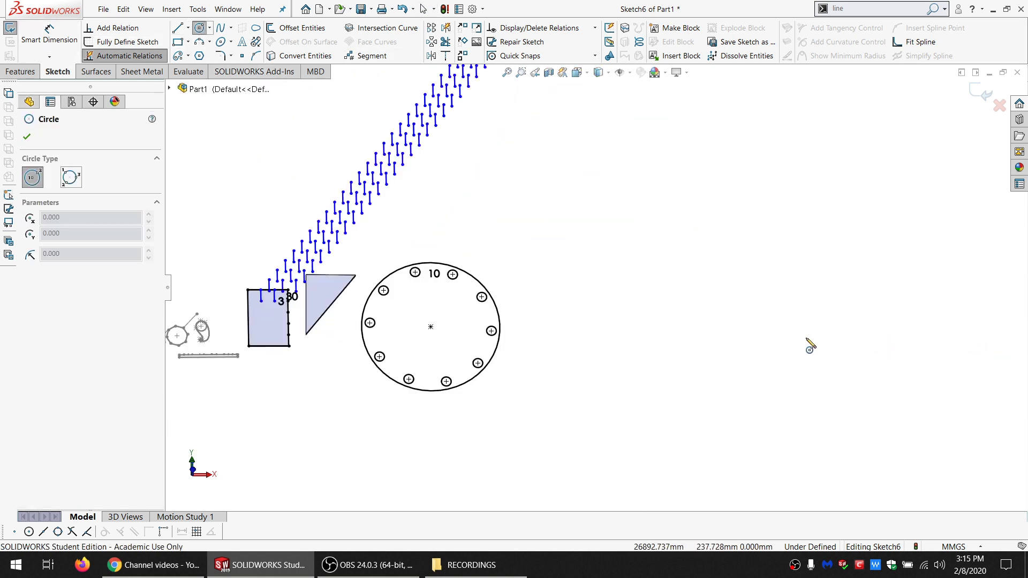
scroll(590, 212, "down", 1)
left_click_drag(592, 189, 586, 251)
left_click_drag(582, 294, 583, 359)
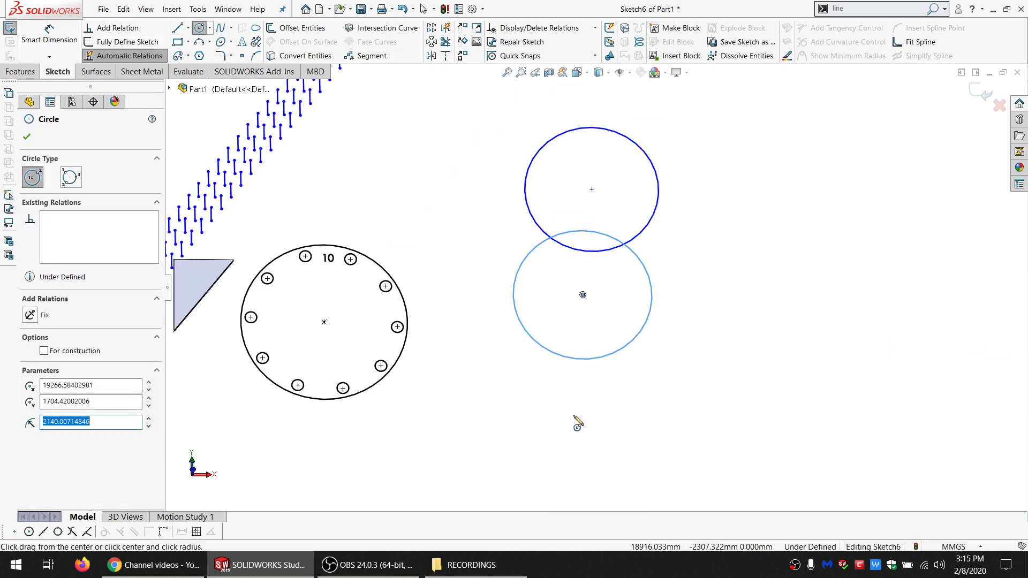
left_click_drag(573, 415, 574, 368)
left_click_drag(583, 223, 583, 284)
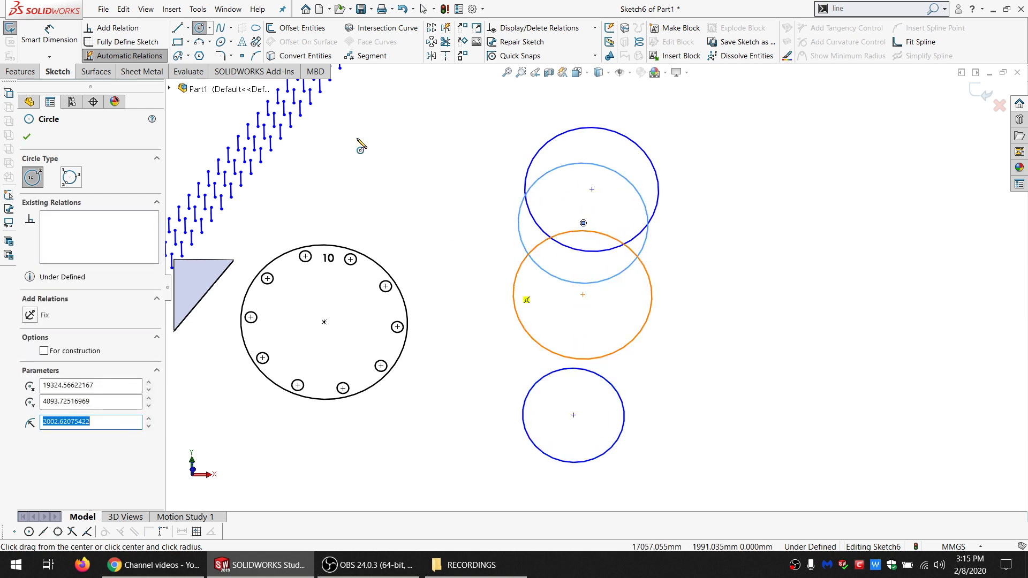
- Sketch a nearly vertical line about 12129 mm long to the right of the column of circles
left_click(183, 27)
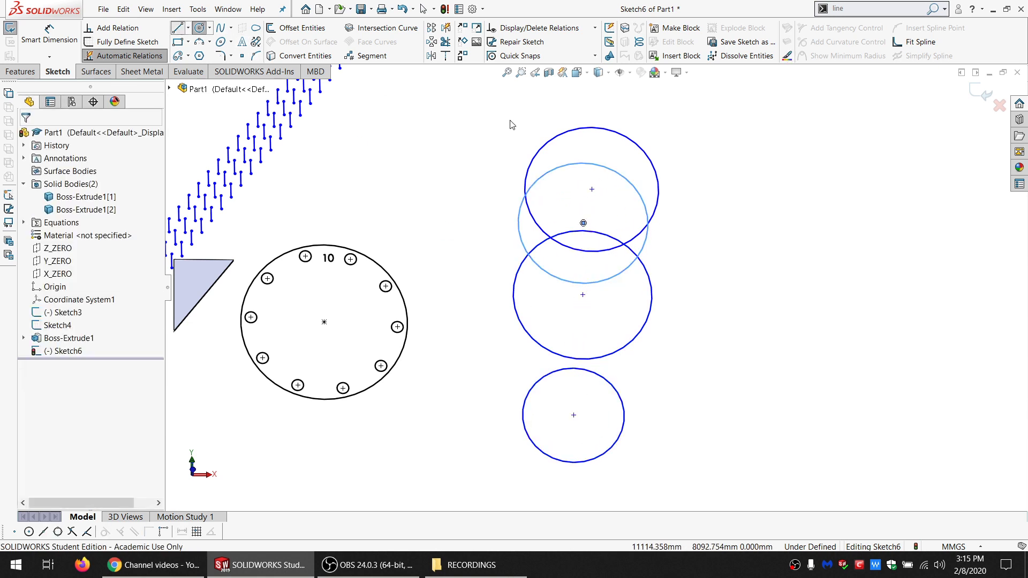
left_click(765, 110)
left_click(763, 475)
scroll(727, 440, "up", 3)
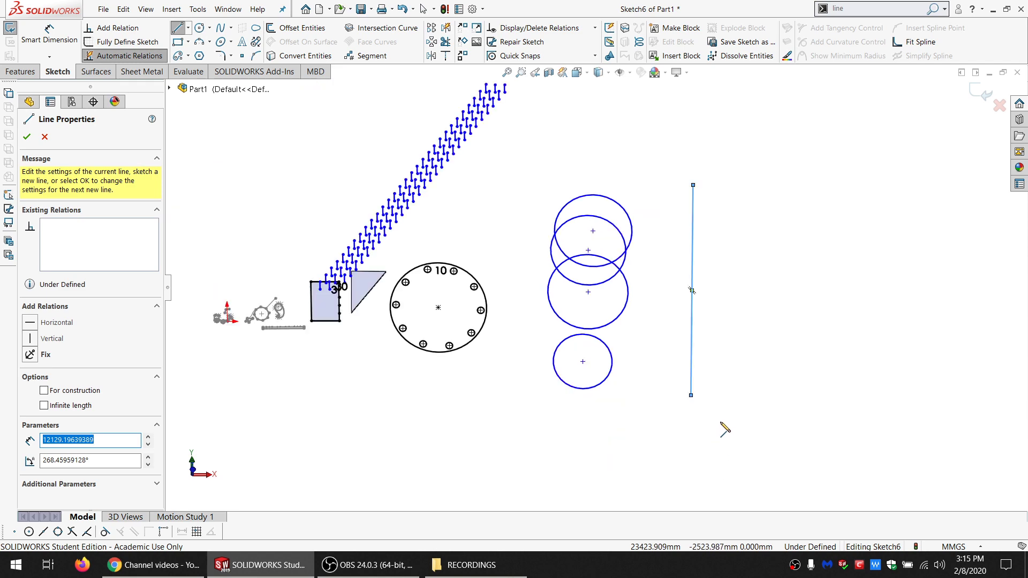
scroll(743, 418, "down", 2)
key("Escape")
scroll(691, 321, "up", 4)
scroll(632, 251, "down", 2)
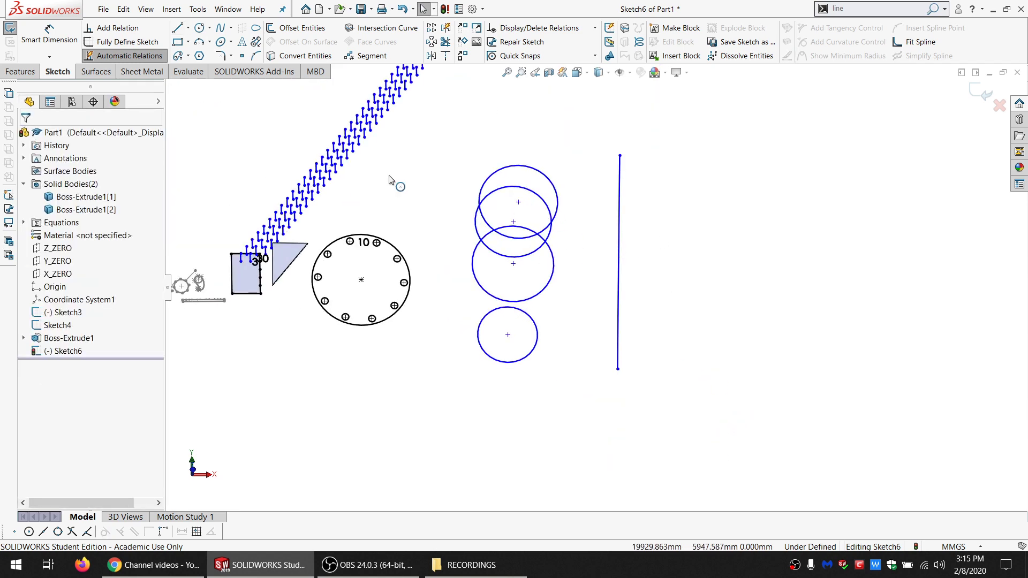
- Sketch a closed triangle from three lines above the column of circles, with its right side about 2463 mm long
left_click(177, 27)
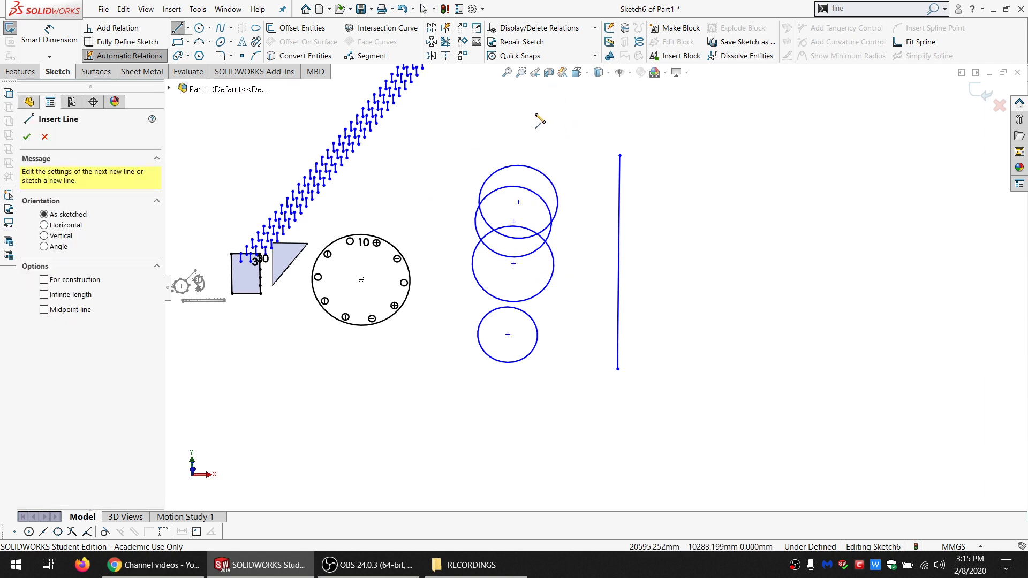
left_click(536, 113)
left_click(491, 143)
left_click(540, 156)
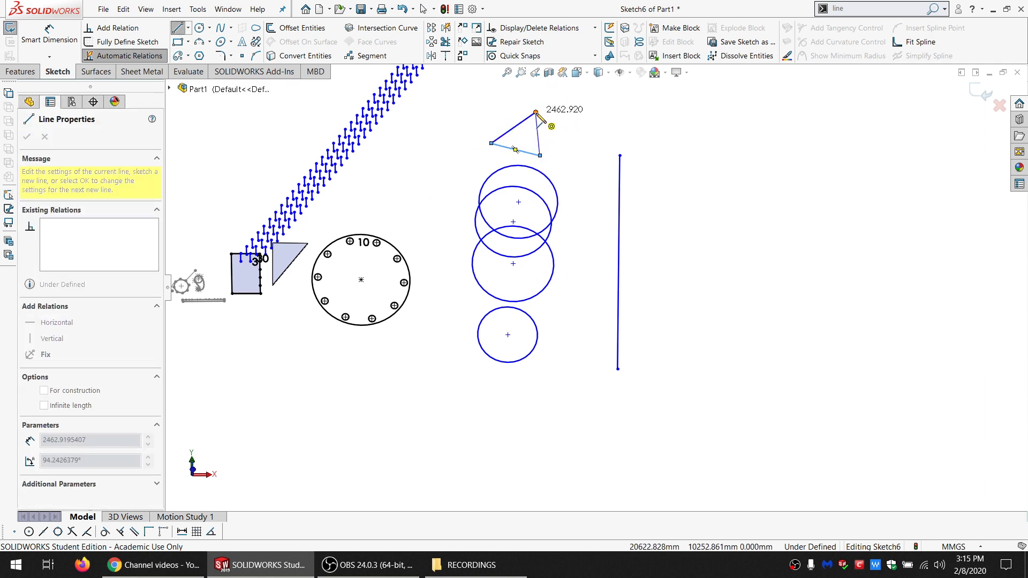
left_click(537, 114)
key("Escape")
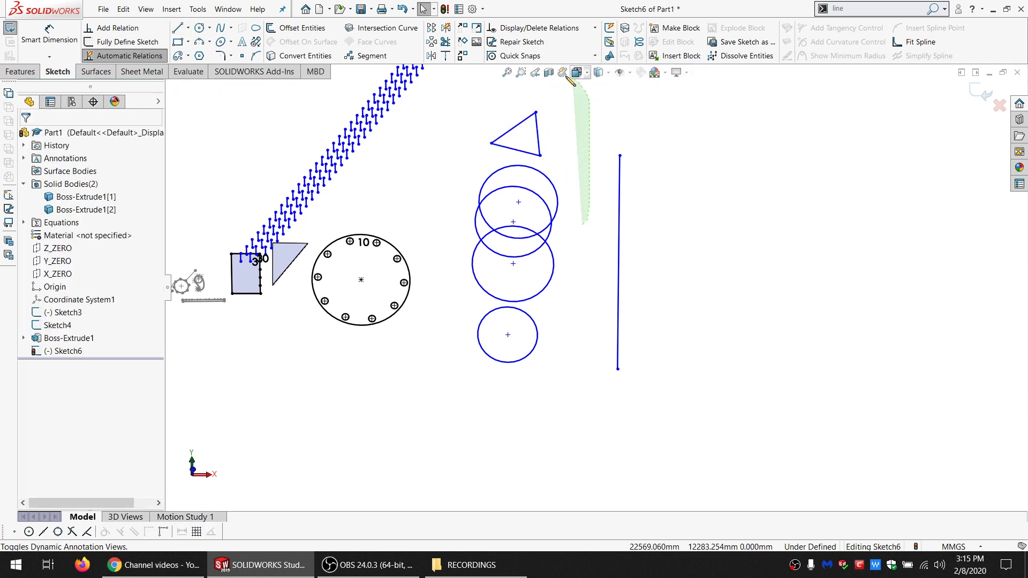
- Mirror the triangle and the four circles about the long near-vertical line, with Copy enabled
mouse_move(568, 77)
left_mouse_down()
mouse_move(440, 199)
mouse_move(518, 428)
mouse_move(545, 428)
left_mouse_up()
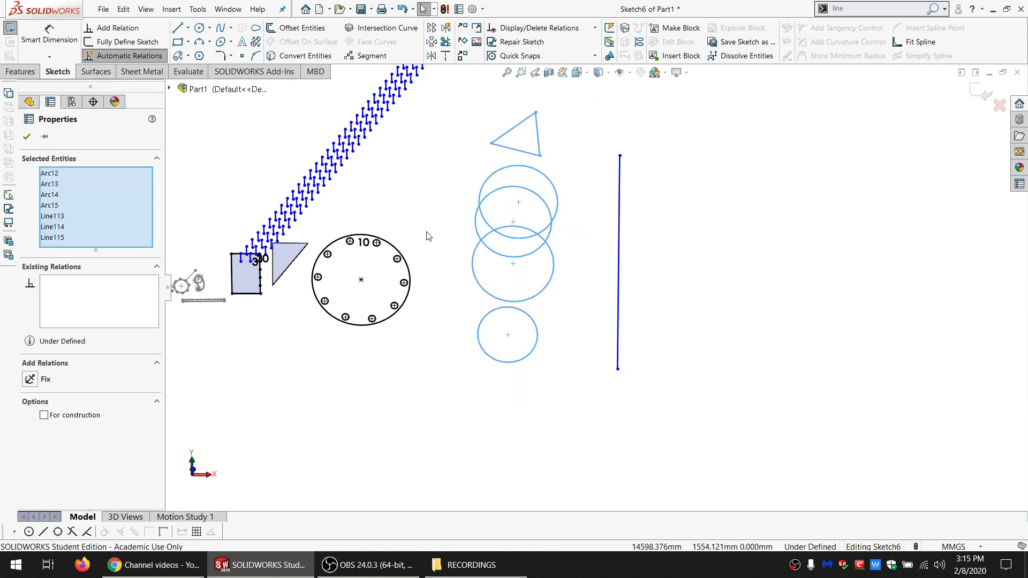
left_click(431, 56)
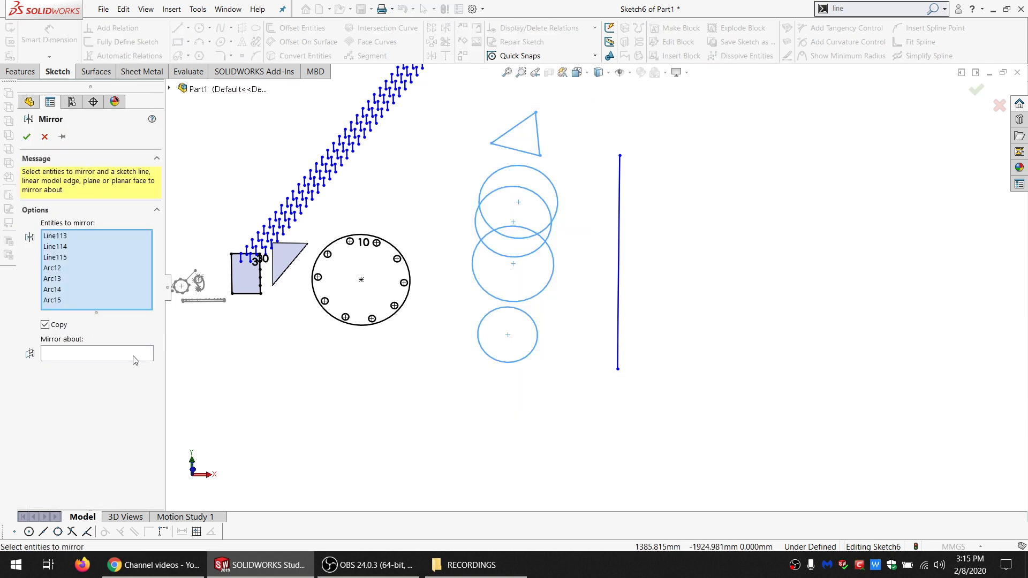
left_click(140, 357)
left_click(619, 212)
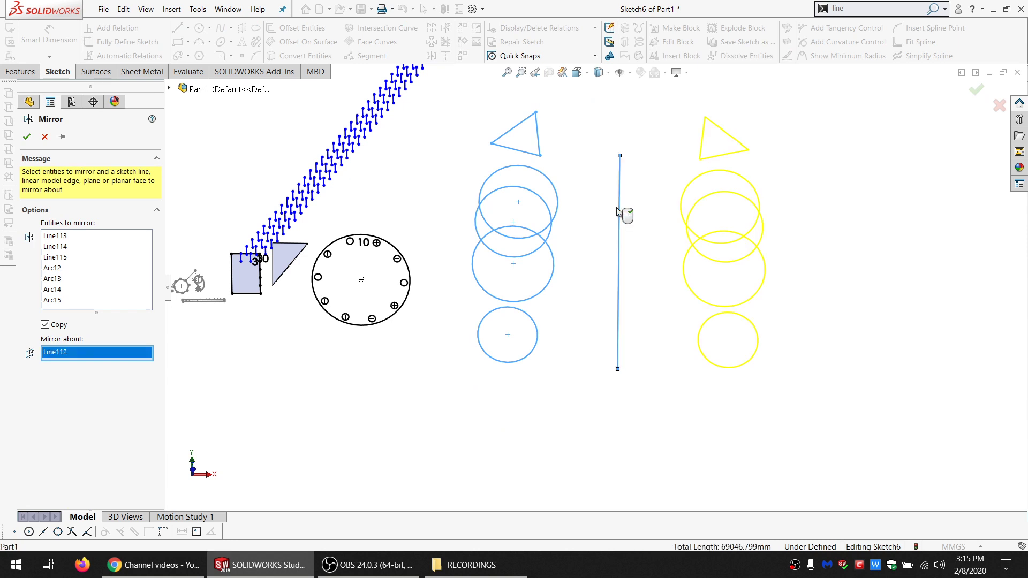
left_click(28, 137)
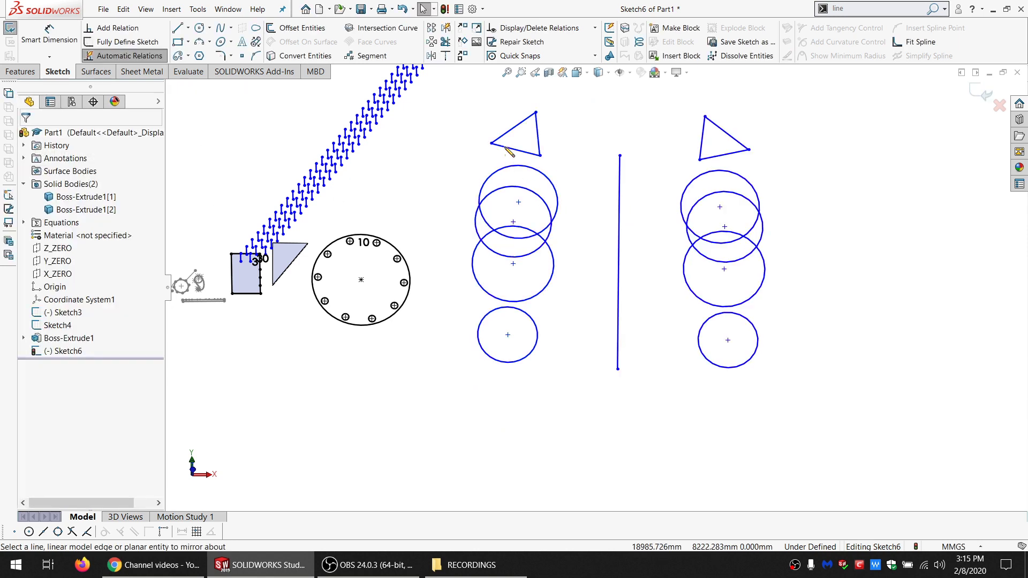
- Delete the two left sides of the original triangle, keeping its right side
left_click_drag(509, 152, 459, 131)
key("Delete")
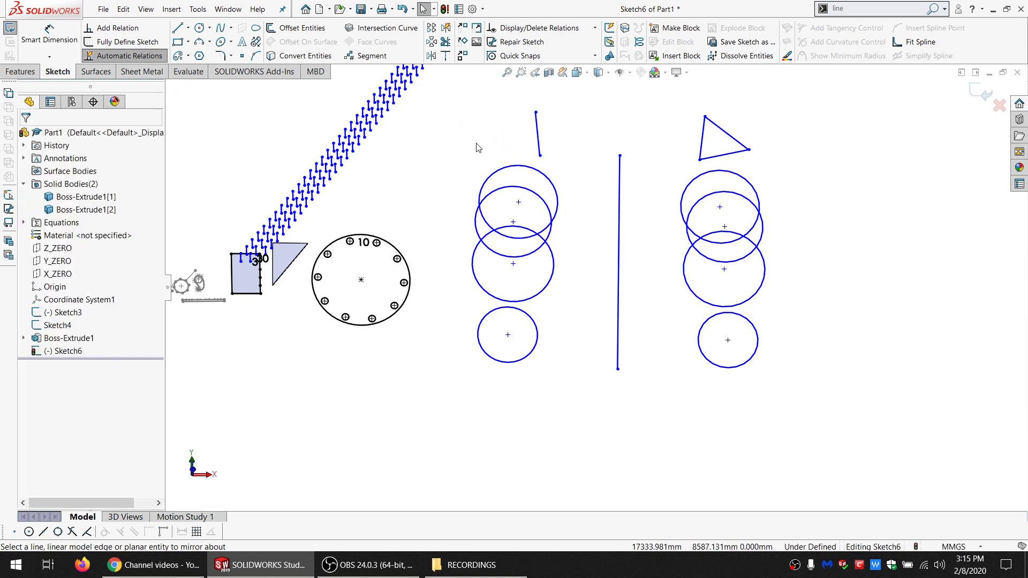
- Try to mirror the preselected circles about the remaining short triangle side, and undo the mirror
mouse_move(588, 199)
left_mouse_down()
mouse_move(459, 103)
mouse_move(450, 399)
mouse_move(557, 433)
left_mouse_up()
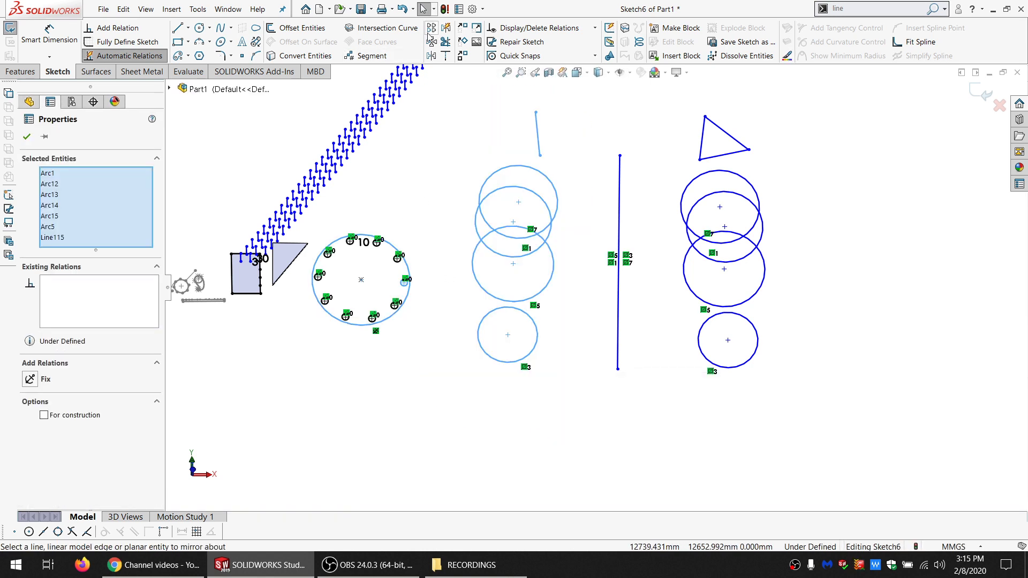
left_click(432, 55)
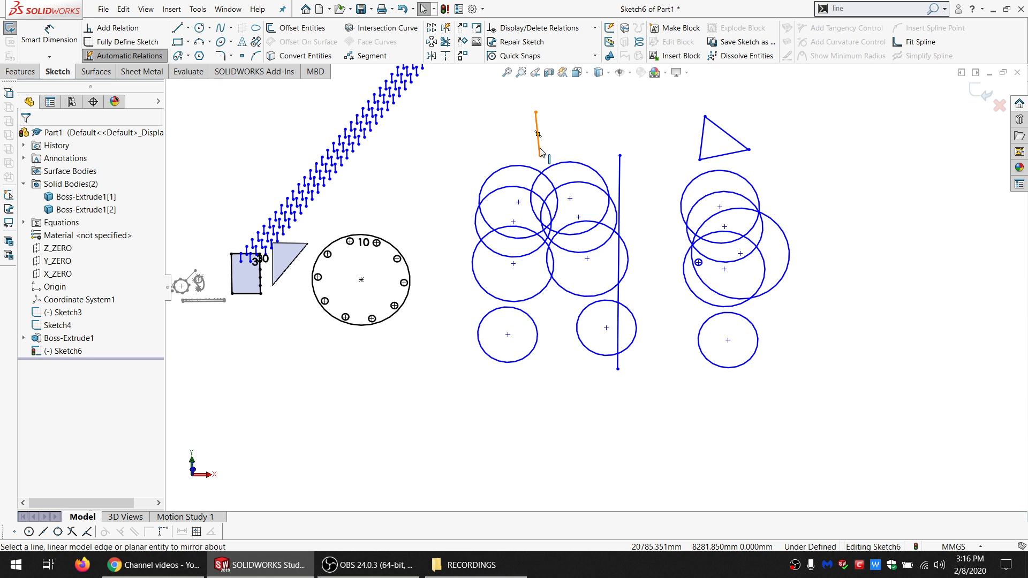
key("ctrl+z")
left_click(561, 181)
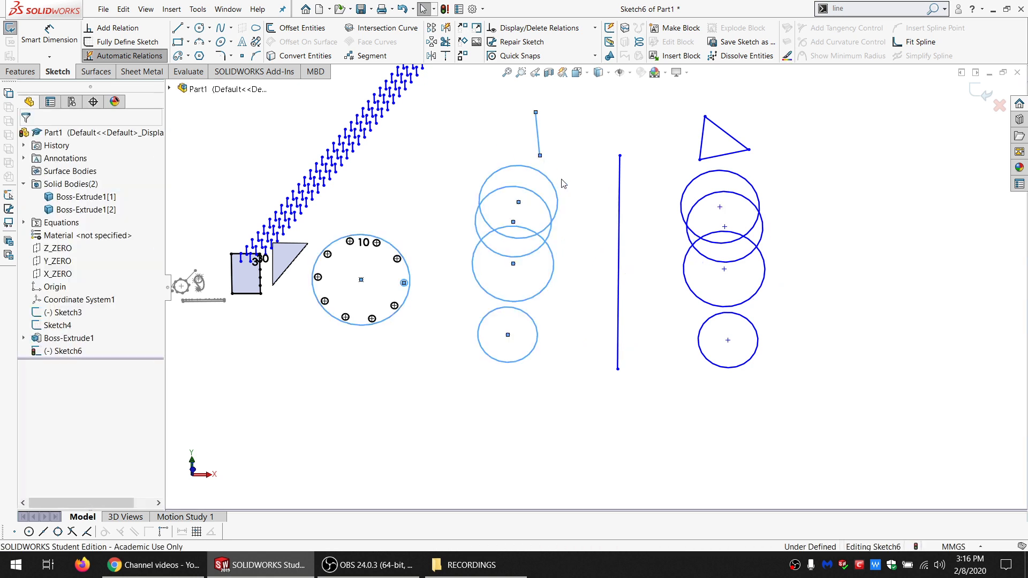
mouse_move(568, 179)
left_mouse_down()
mouse_move(482, 155)
mouse_move(474, 375)
mouse_move(544, 385)
left_mouse_up()
key("Escape")
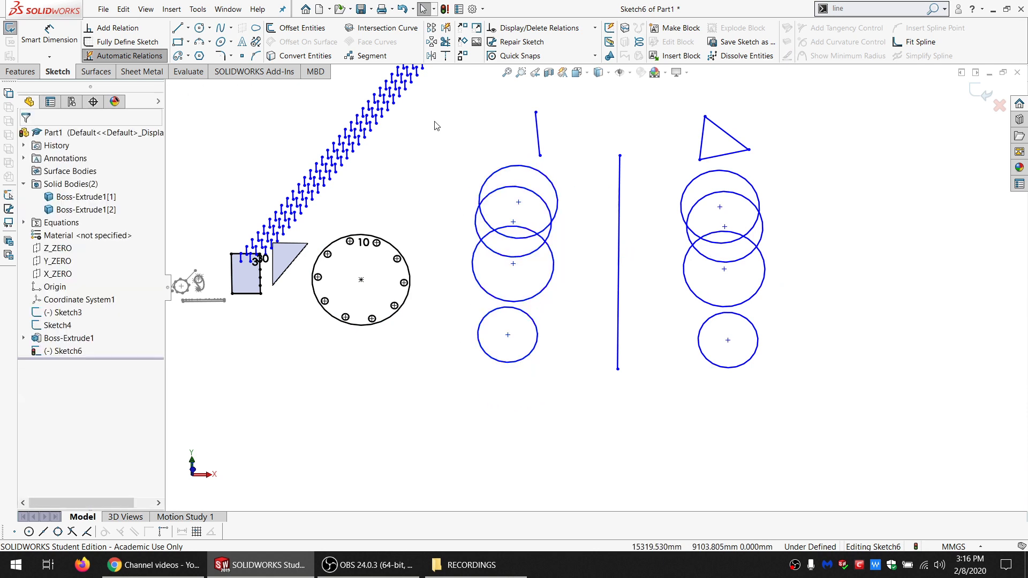
left_click(432, 56)
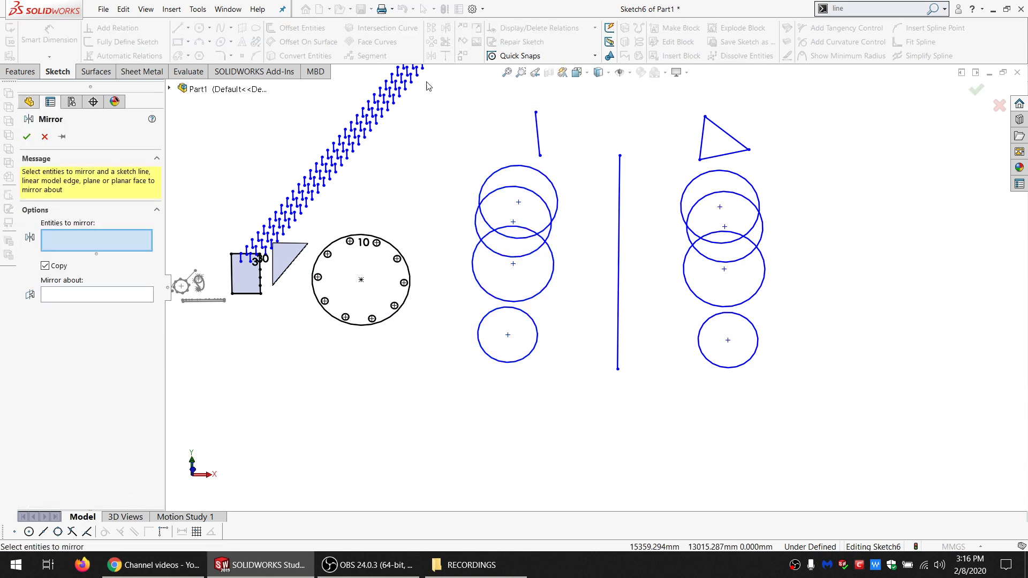
left_click(557, 199)
left_click(547, 207)
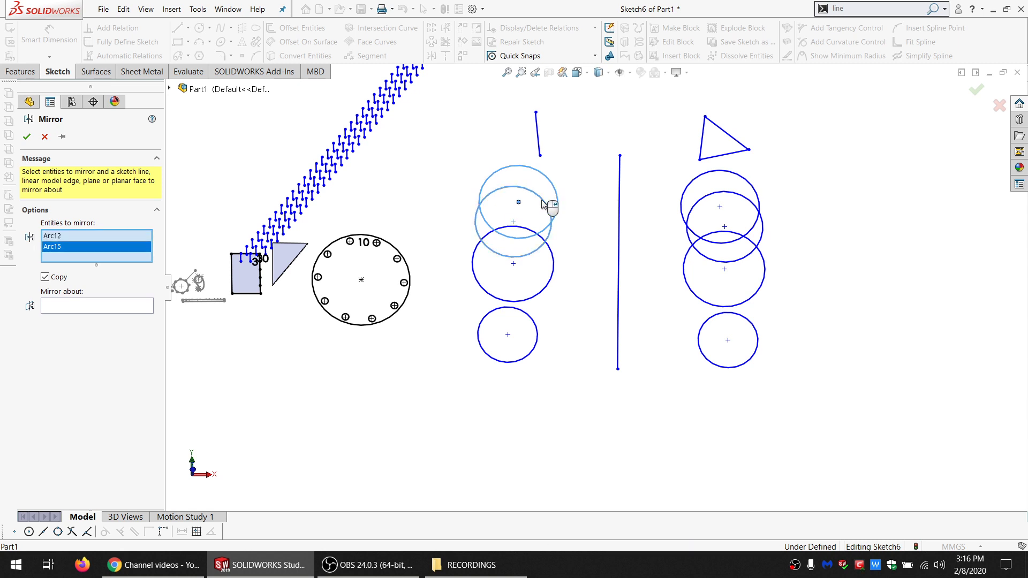
left_click(555, 258)
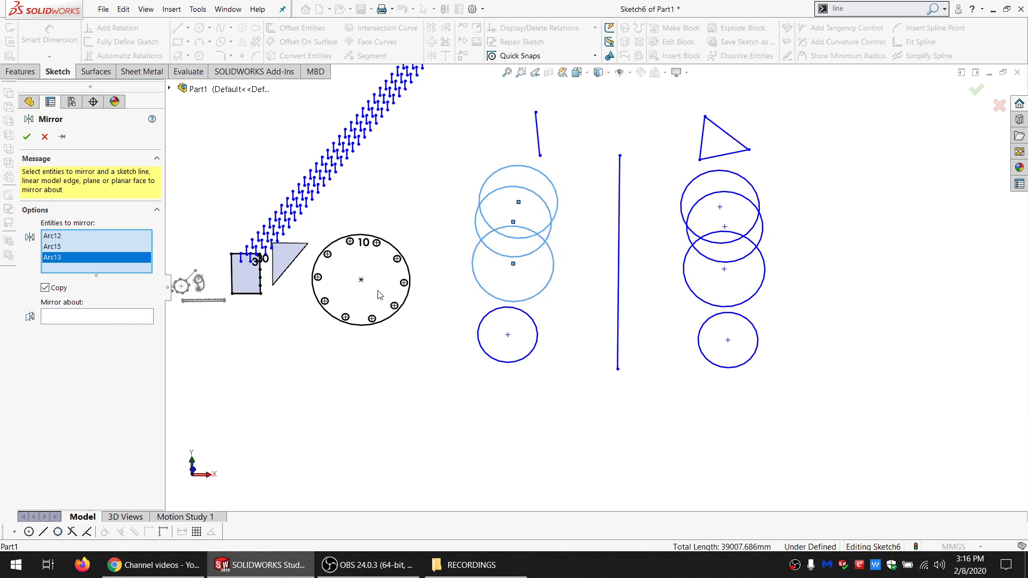
key("Escape")
- Delete the four mirrored circles to the right of the mirror line
mouse_move(831, 138)
left_mouse_down()
mouse_move(714, 210)
mouse_move(729, 410)
left_mouse_up()
key("Delete")
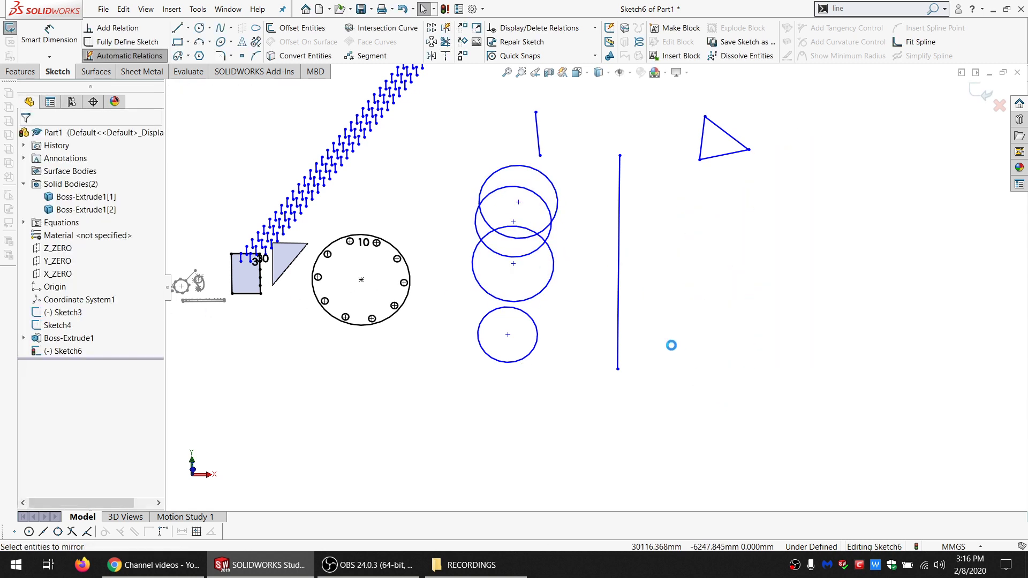
- Mirror the first and third circles from the top and the remaining triangle side about the long near-vertical line, with Copy enabled
left_click(559, 256)
left_click(557, 212)
left_click(541, 149)
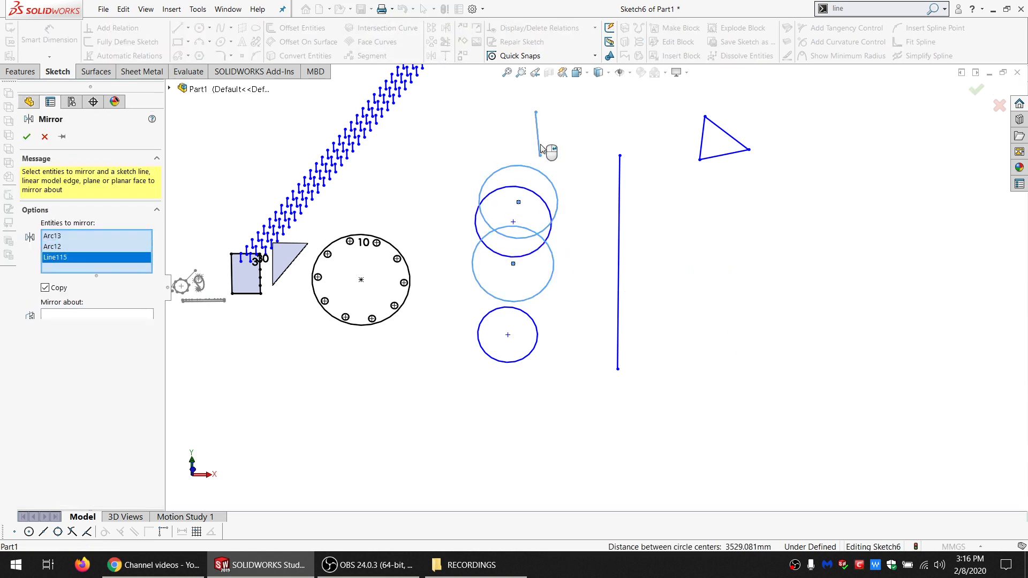
left_click(100, 319)
left_click(623, 242)
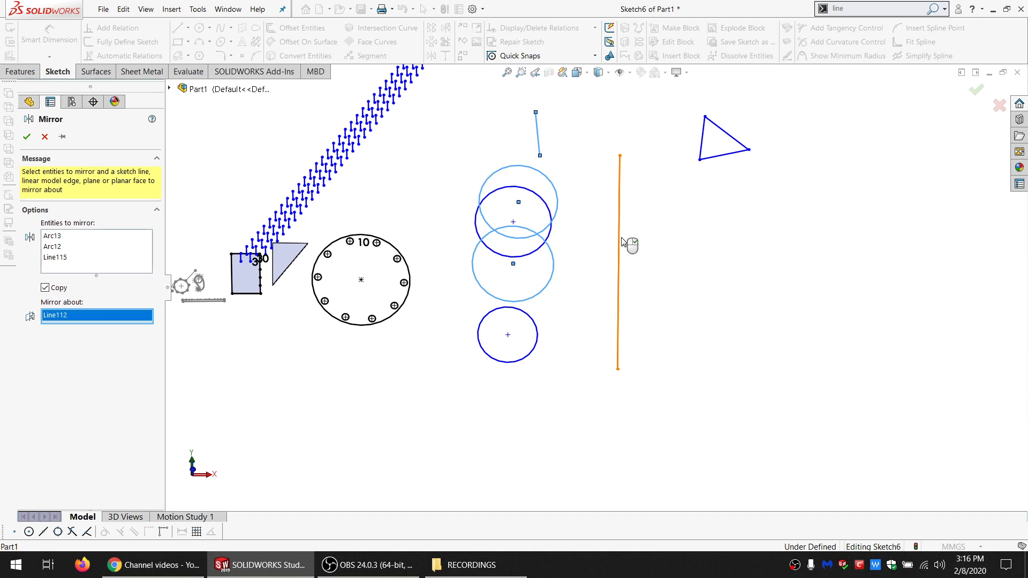
left_click(25, 139)
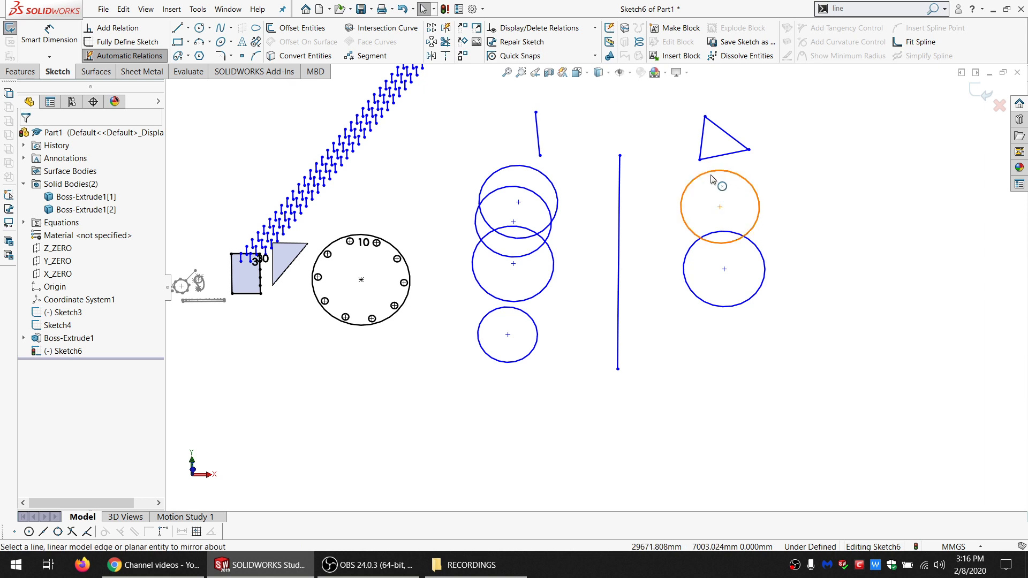
scroll(729, 302, "up", 2)
scroll(712, 302, "down", 3)
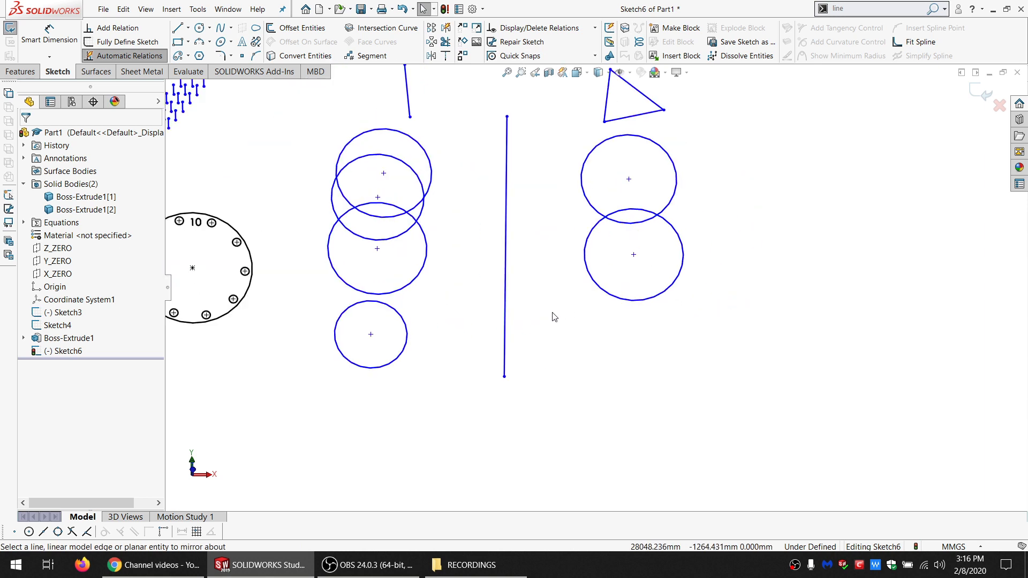
scroll(551, 315, "down", 1)
left_click(178, 28)
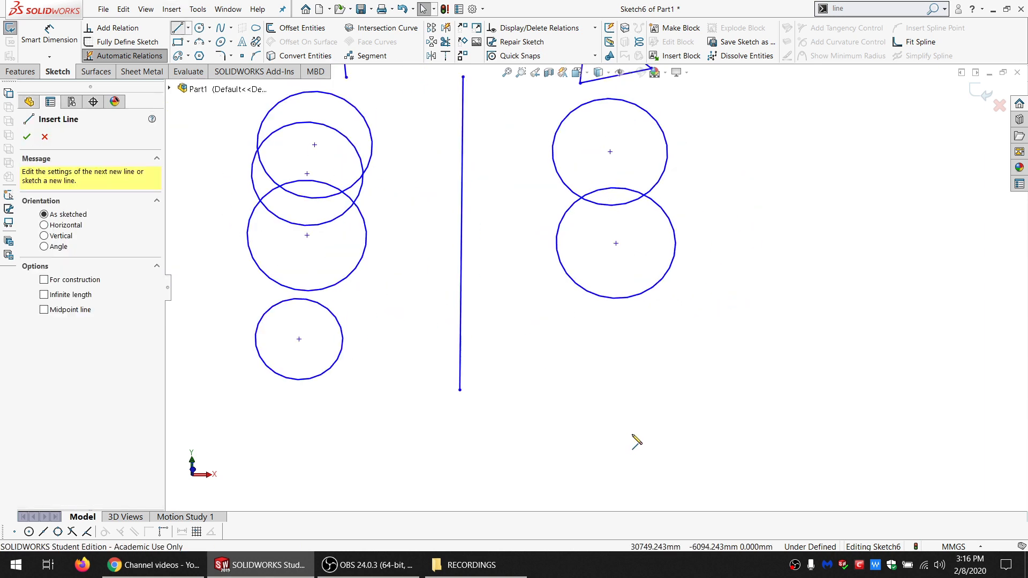
key("Escape")
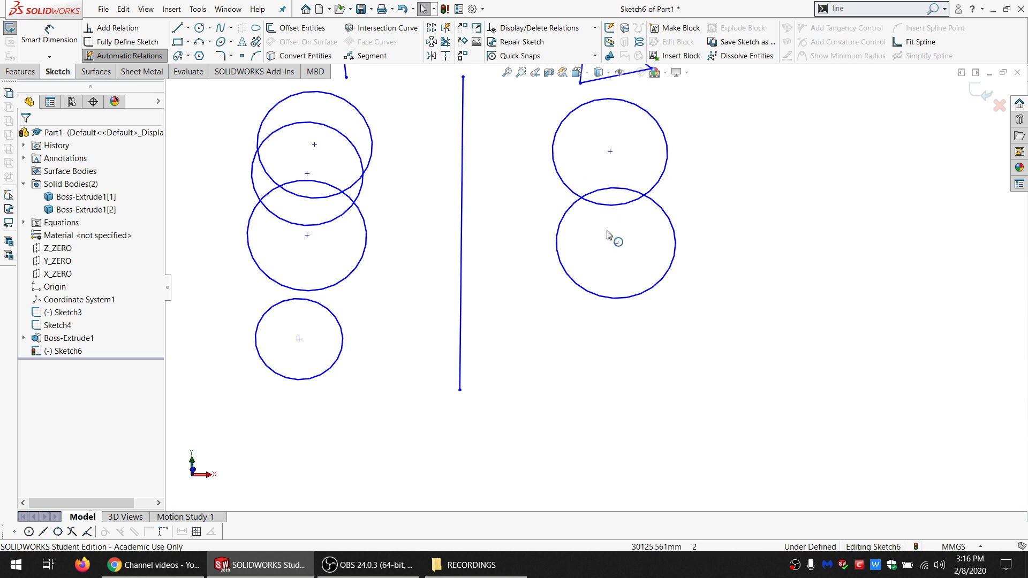
- Trim away the two inner arcs where the mirrored circles overlap on the far side of the mirror line
left_click(445, 42)
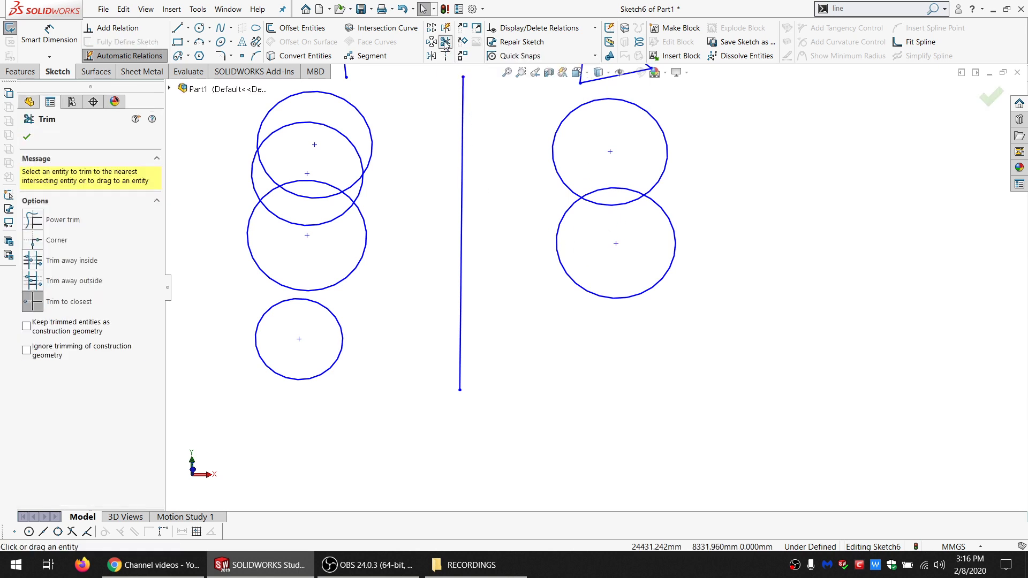
left_click(607, 206)
left_click(611, 192)
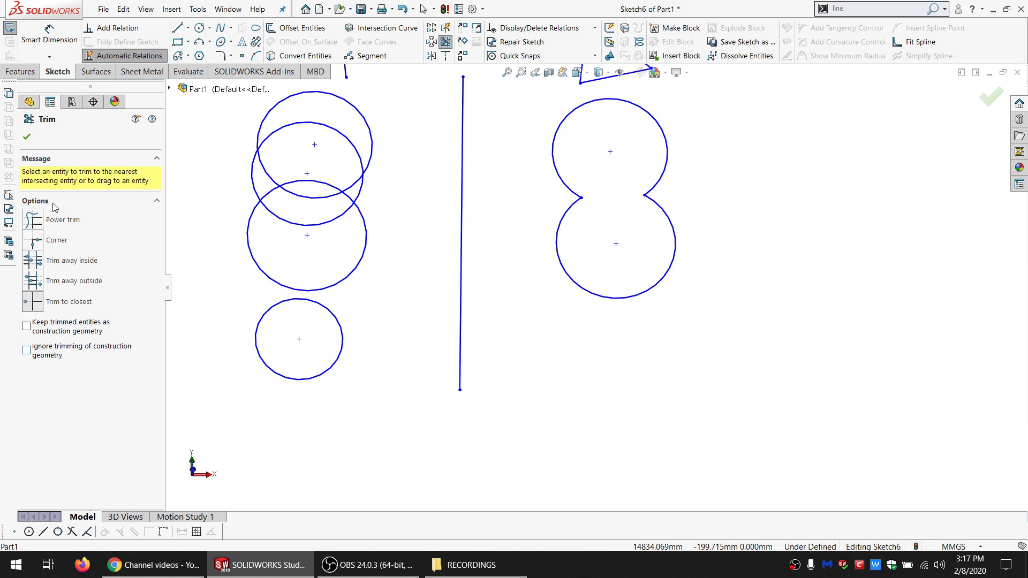
- Trim the overlapping inner arcs of the three original circles into one outer outline, keeping the central lens shape
left_click(313, 227)
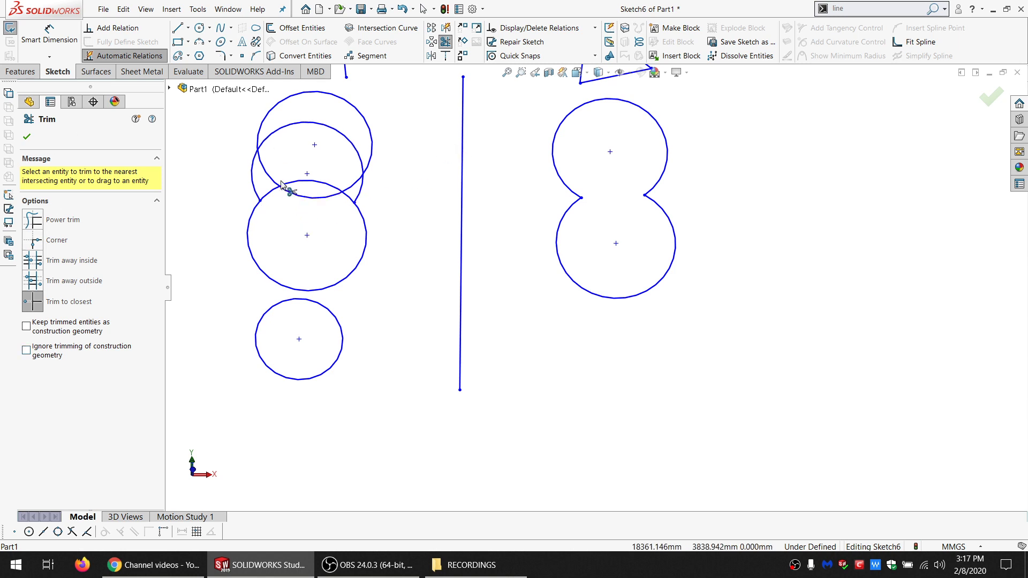
left_click(270, 189)
left_click(268, 171)
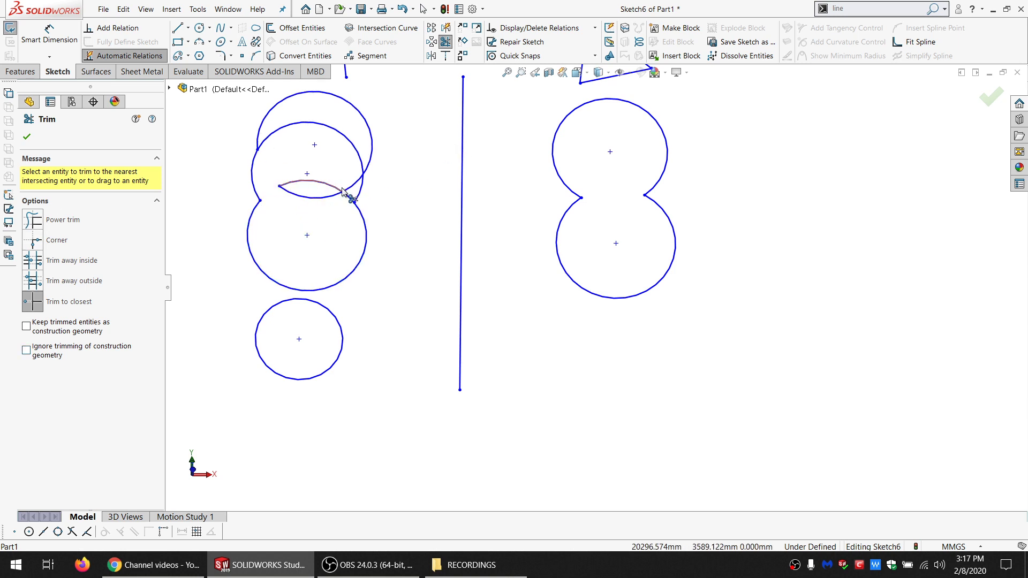
left_click(349, 187)
left_click(350, 198)
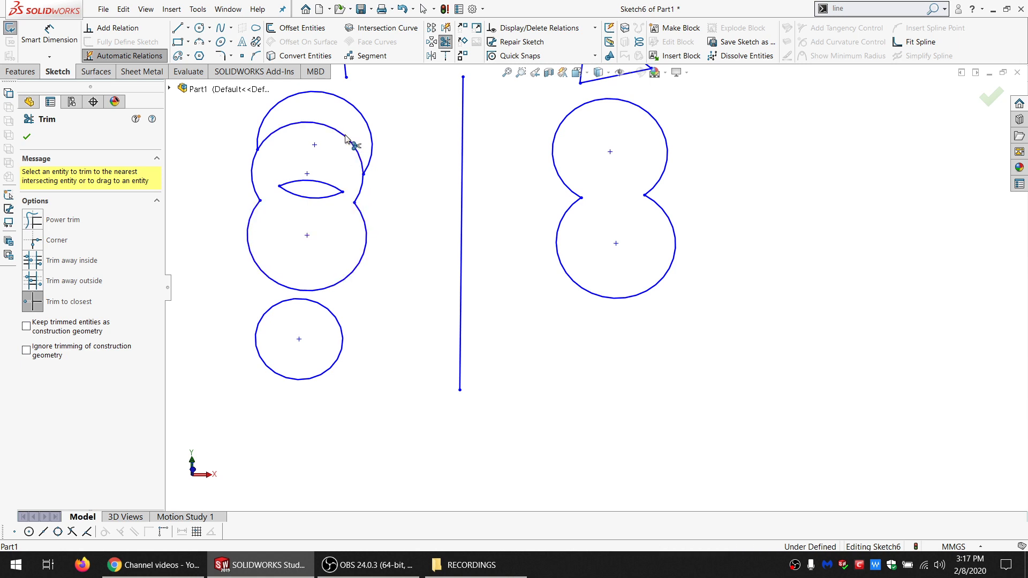
- Trim away the isolated lowest circle of the original column and finish the Trim command
scroll(427, 233, "up", 5)
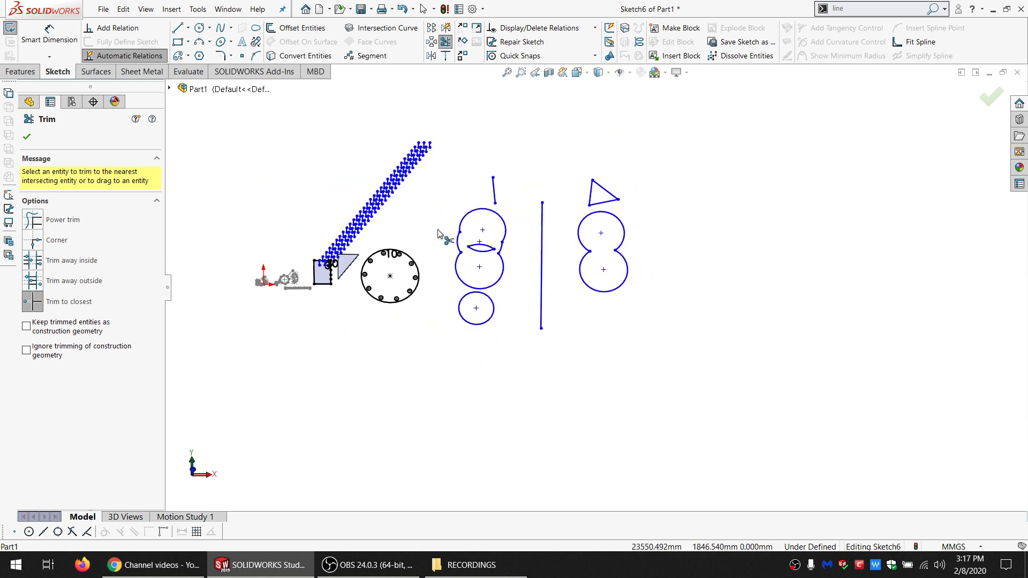
scroll(569, 230, "down", 3)
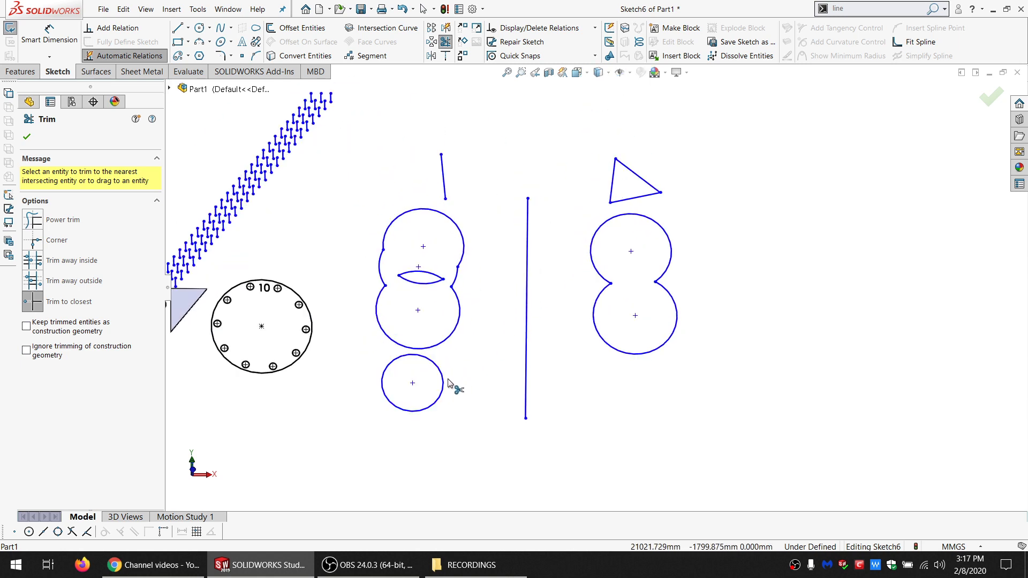
scroll(439, 381, "down", 3)
scroll(437, 382, "down", 1)
scroll(443, 383, "up", 3)
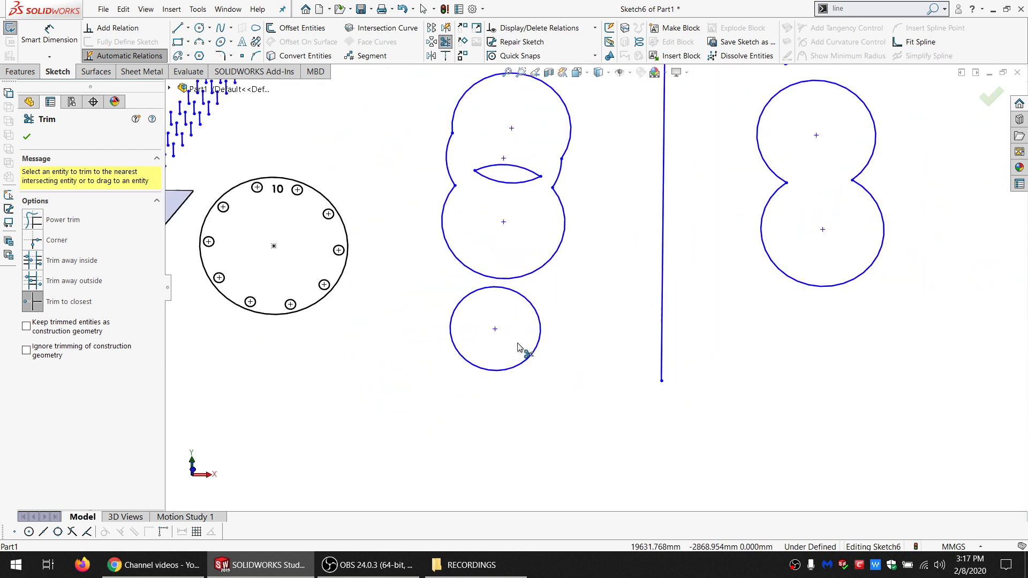
left_click(534, 304)
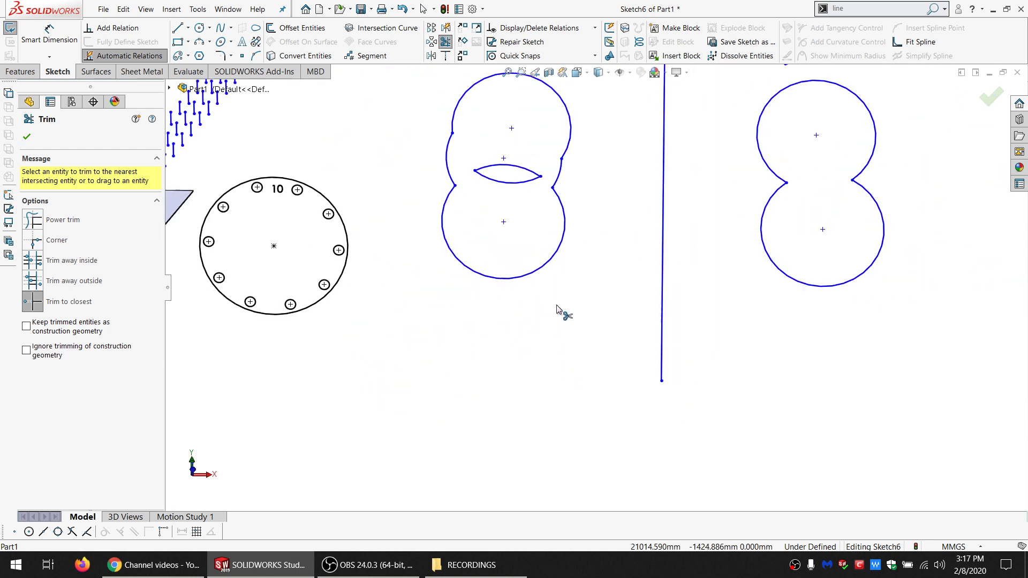
scroll(557, 309, "up", 3)
scroll(696, 260, "down", 2)
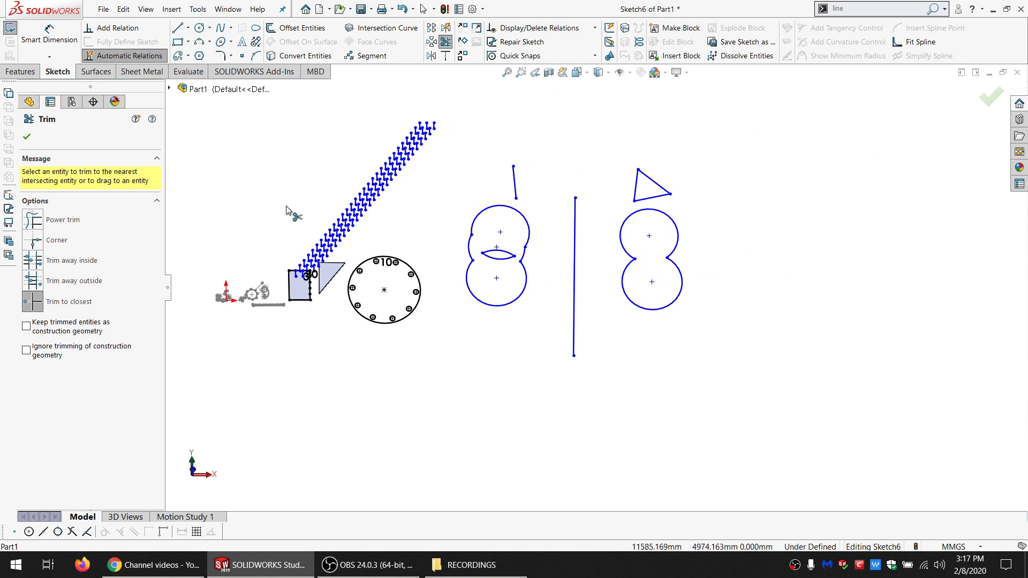
left_click(28, 137)
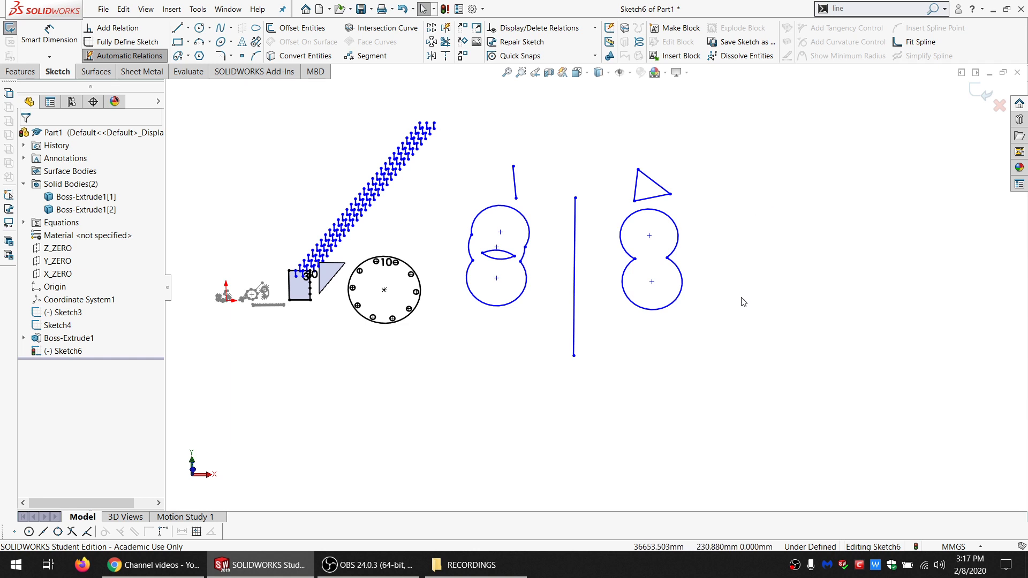
- Move the mirror line and all entities on both sides of it, from the linear pattern's lower end to its upper end
mouse_move(744, 302)
left_mouse_down()
mouse_move(572, 105)
mouse_move(470, 305)
mouse_move(628, 417)
mouse_move(630, 346)
left_mouse_up()
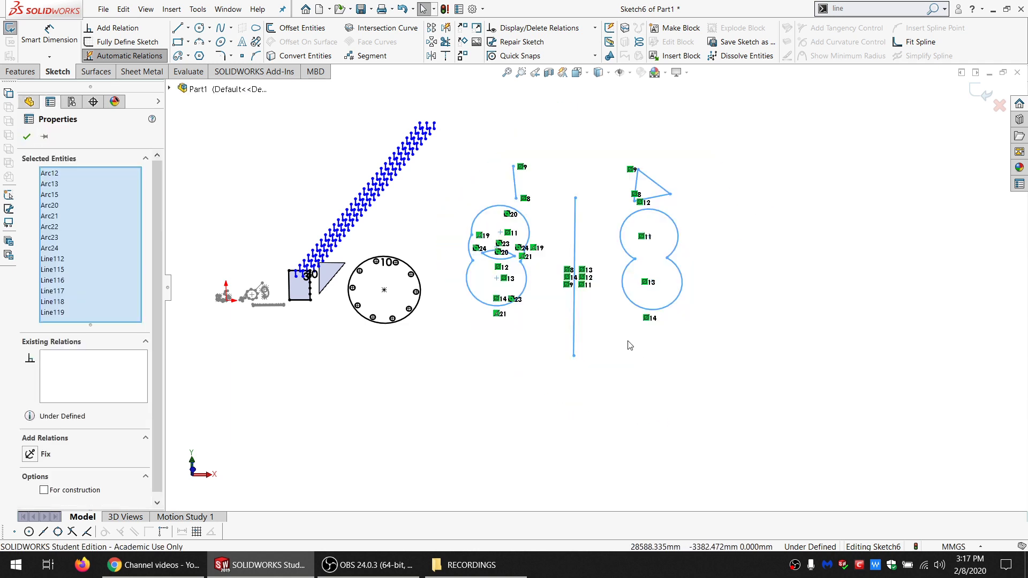
left_click(462, 31)
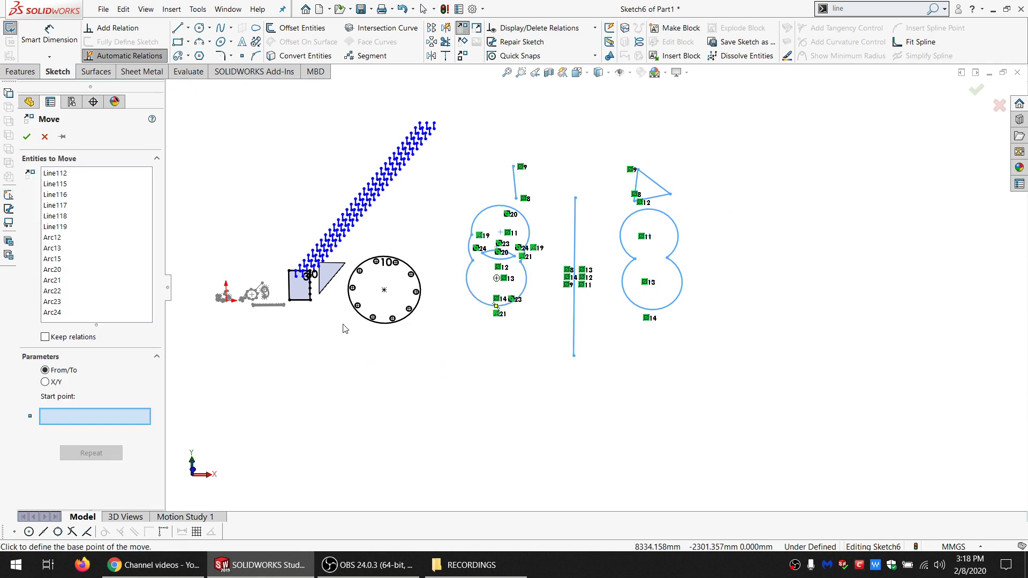
left_click(296, 277)
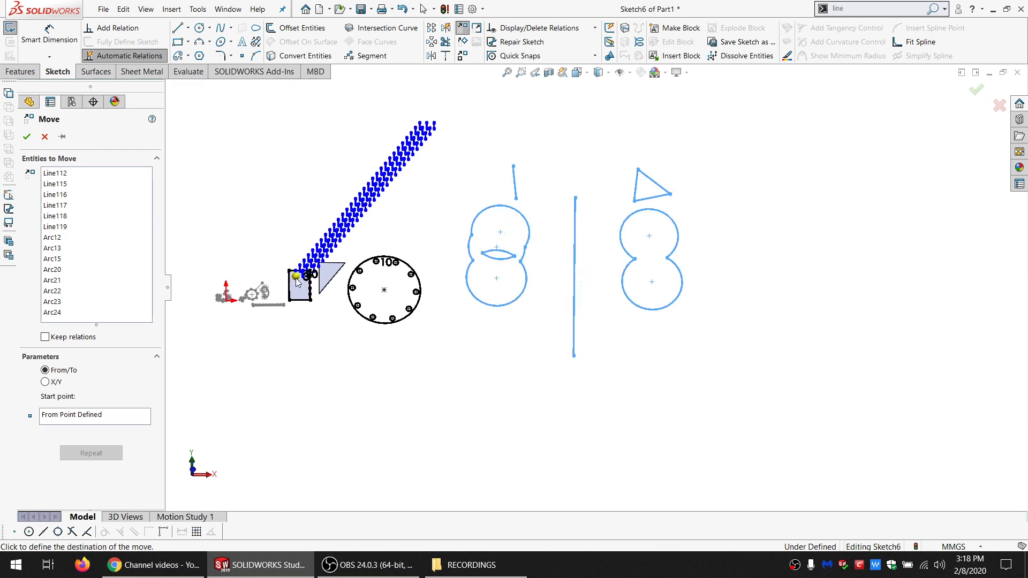
left_click(435, 125)
scroll(660, 225, "up", 3)
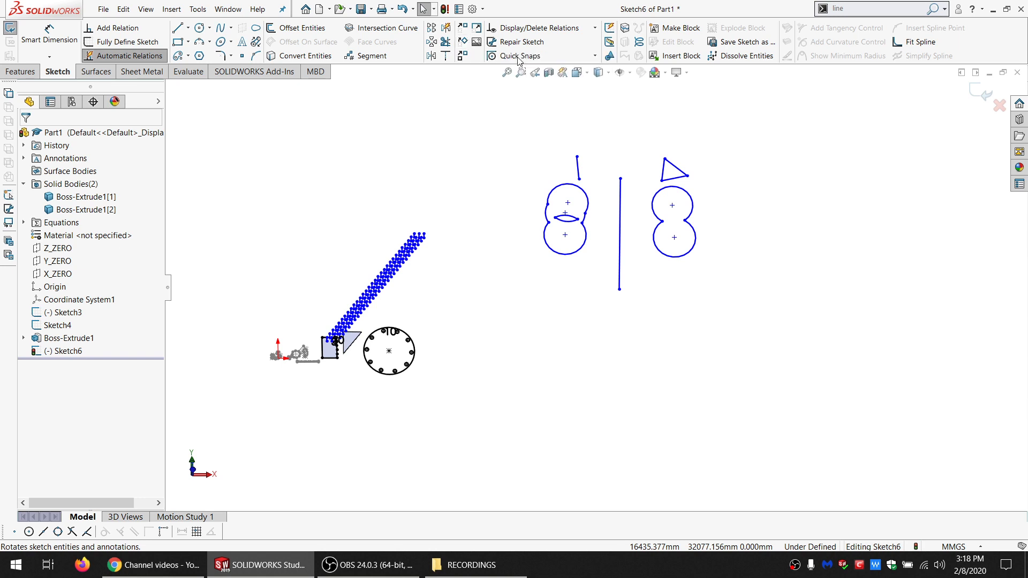
- Try to rotate the mirror line, triangle and mirrored arcs 75° about the lower original circle's centre, and undo the rotation
left_click(464, 42)
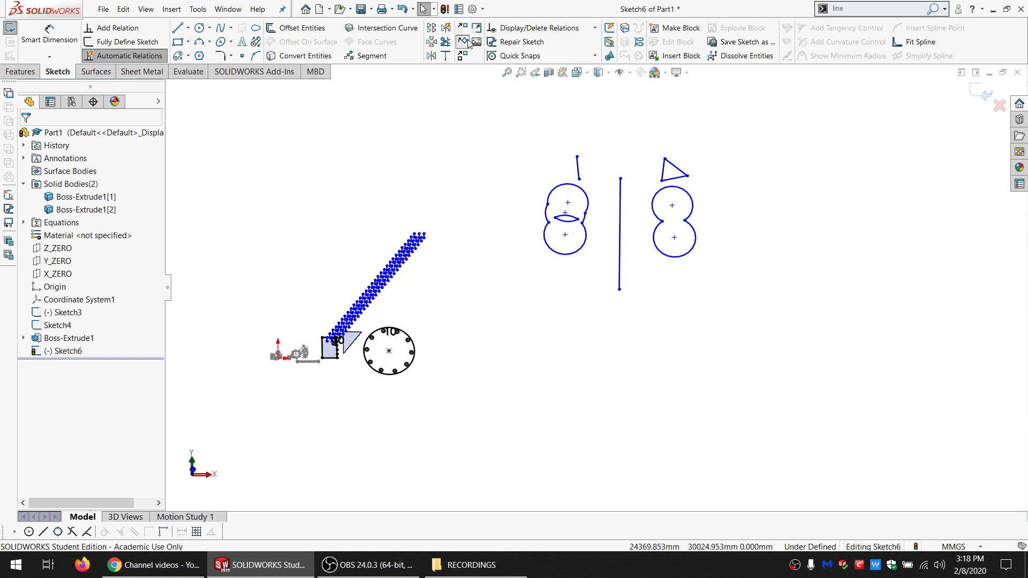
left_click_drag(763, 211, 672, 128)
mouse_move(735, 152)
left_mouse_down()
mouse_move(621, 256)
mouse_move(719, 298)
left_mouse_up()
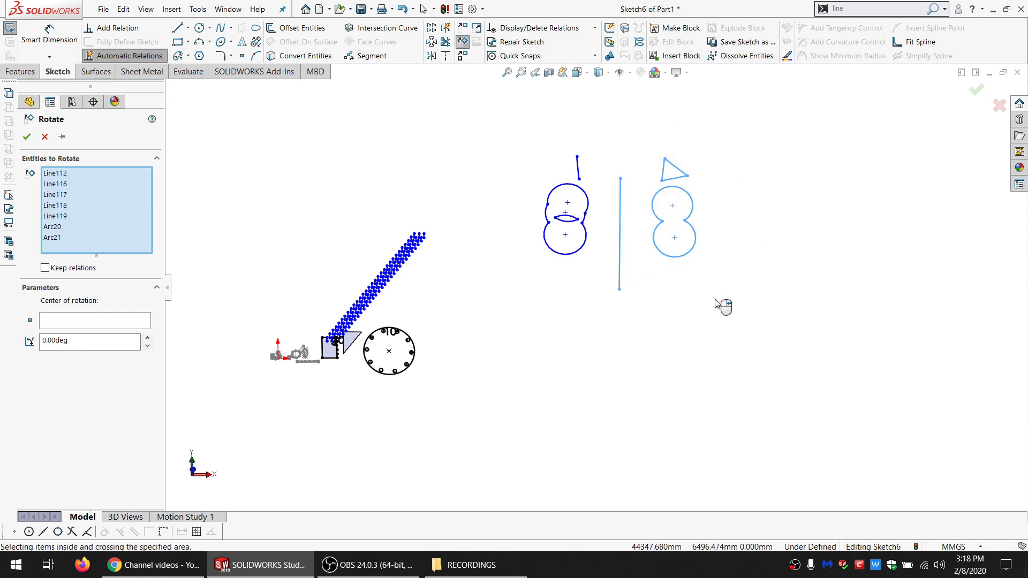
left_click(79, 320)
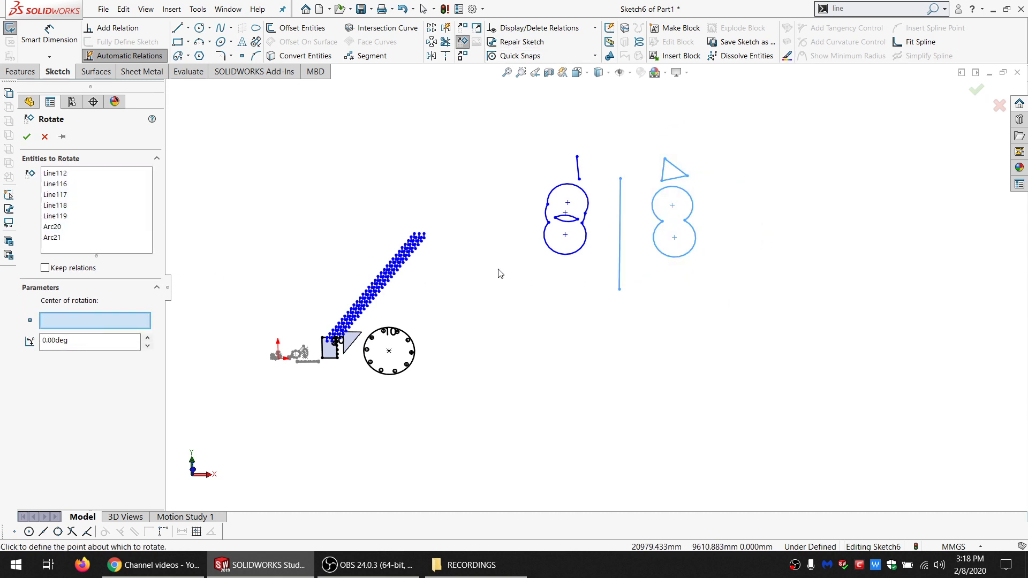
left_click(565, 234)
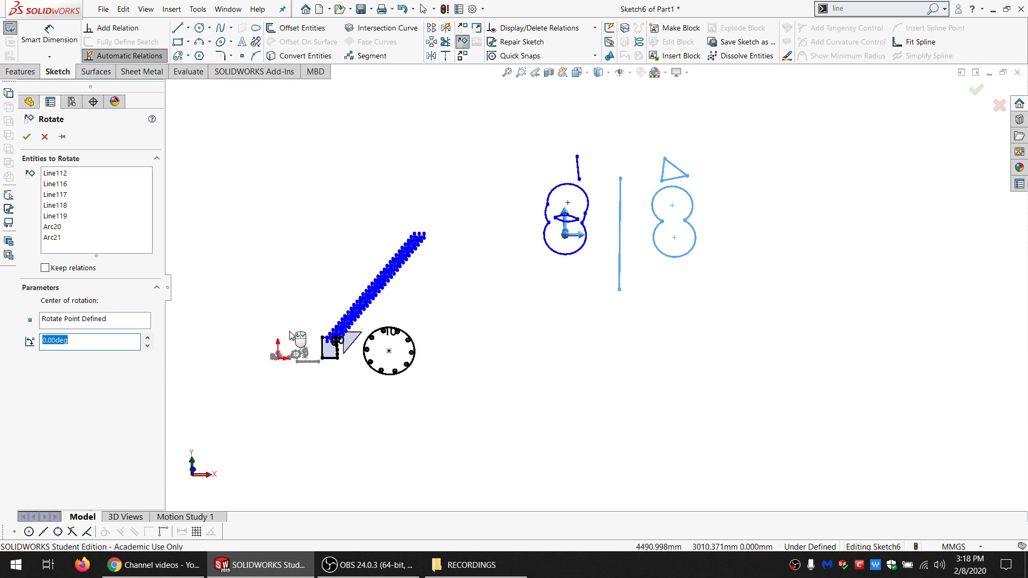
type("75")
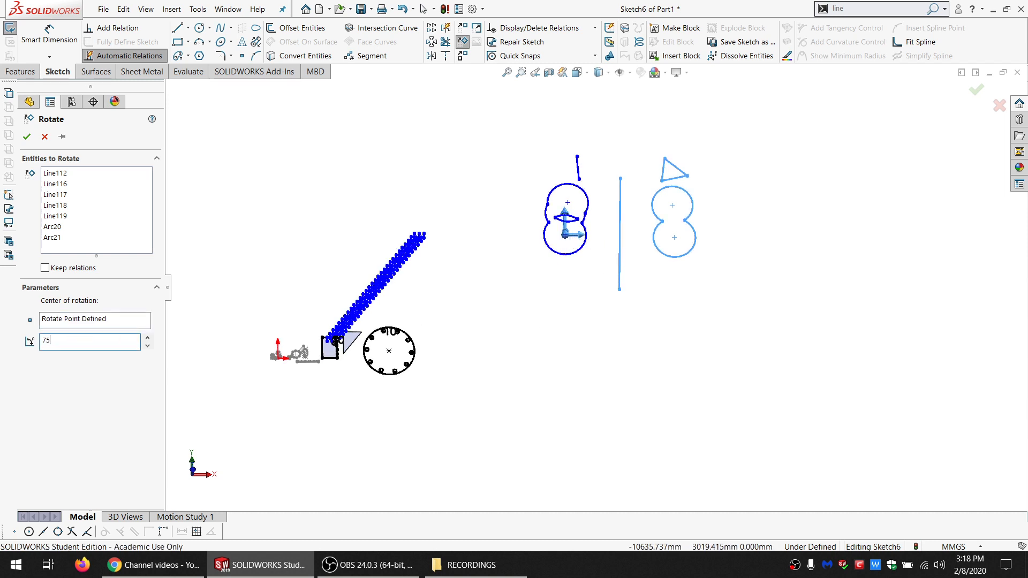
key("Return")
left_click(26, 136)
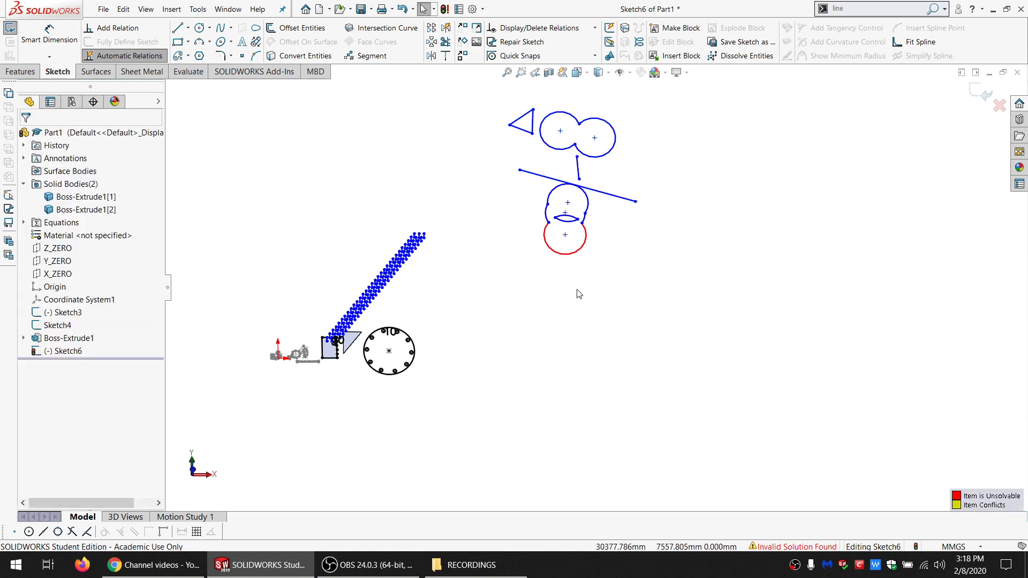
key("ctrl+z")
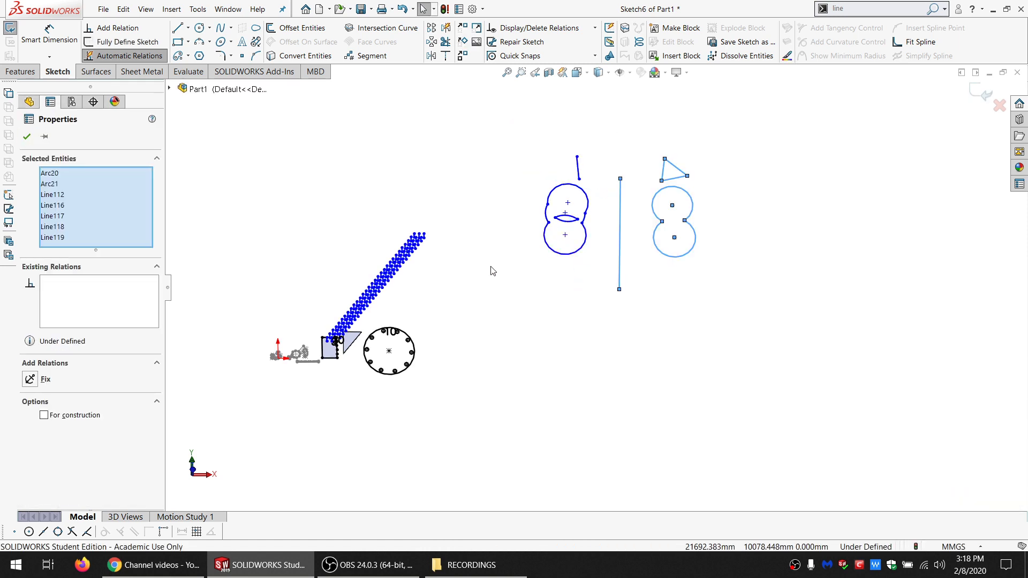
left_click(489, 271)
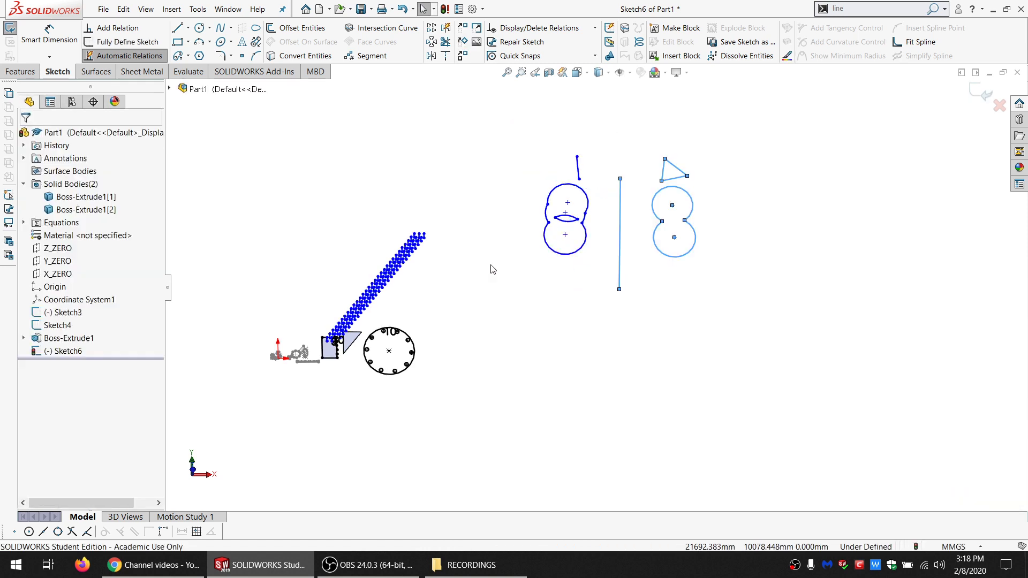
- Copy the mirror line and all entities on both sides of it, from the linear pattern's lower end to its upper end
mouse_move(730, 128)
left_mouse_down()
mouse_move(645, 355)
mouse_move(729, 331)
left_mouse_up()
left_click(462, 55)
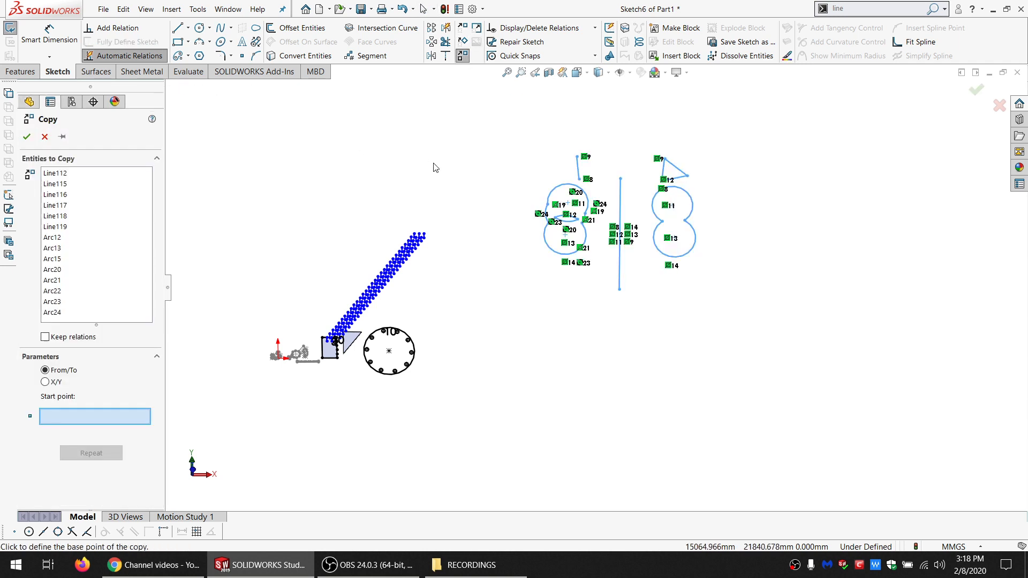
left_click(329, 335)
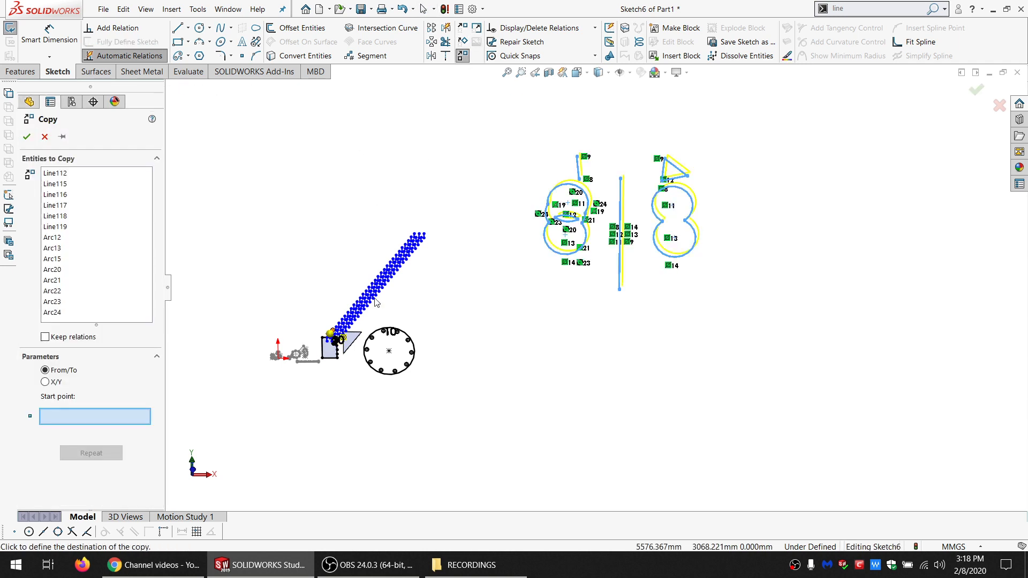
left_click(424, 235)
scroll(690, 197, "down", 2)
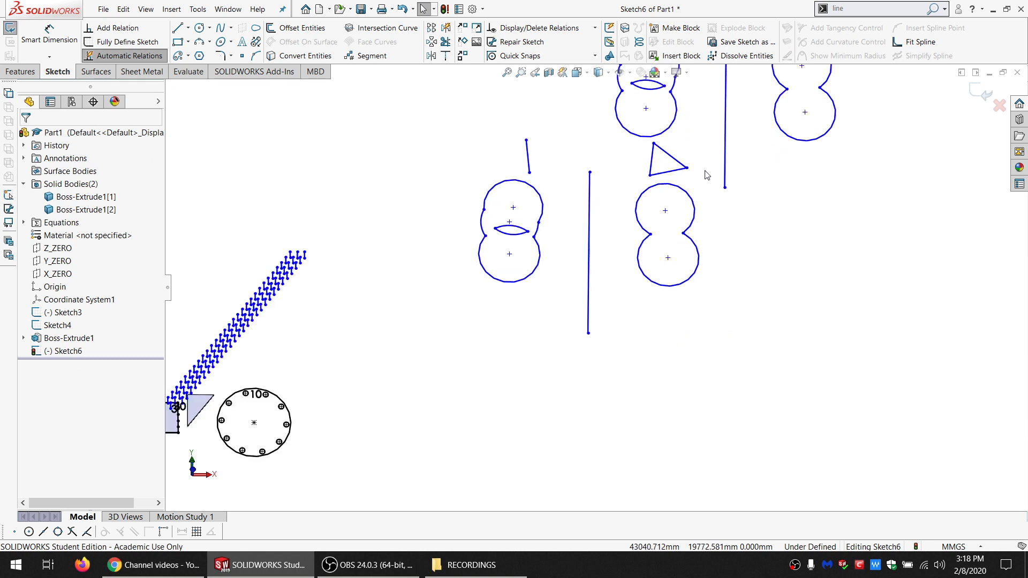
scroll(700, 171, "up", 4)
scroll(696, 168, "down", 1)
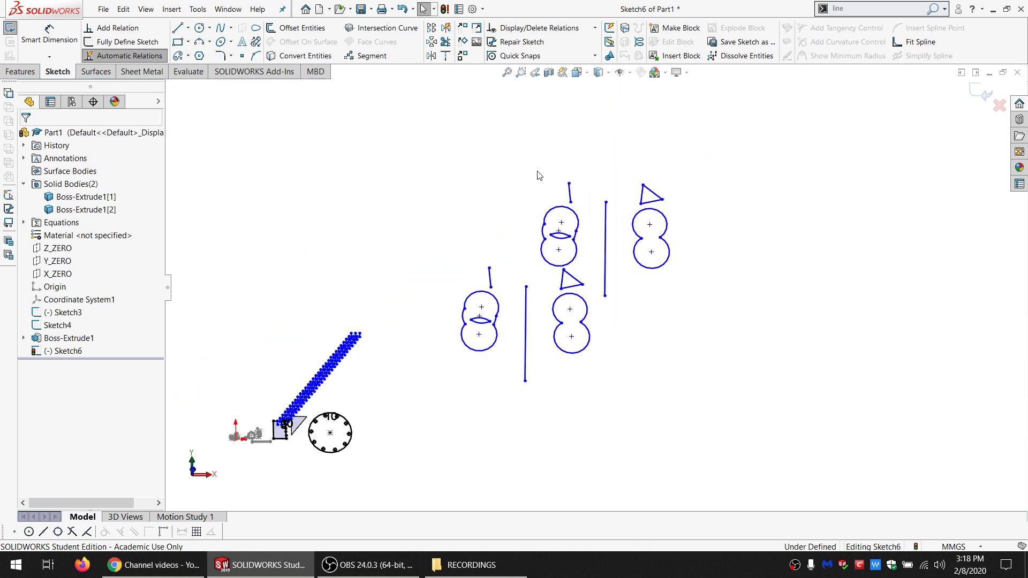
- Set up a scaled copy of the upper group's mirror line, triangle and mirrored arcs with scale factor 2 about a point beside the group
left_click_drag(744, 137, 594, 316)
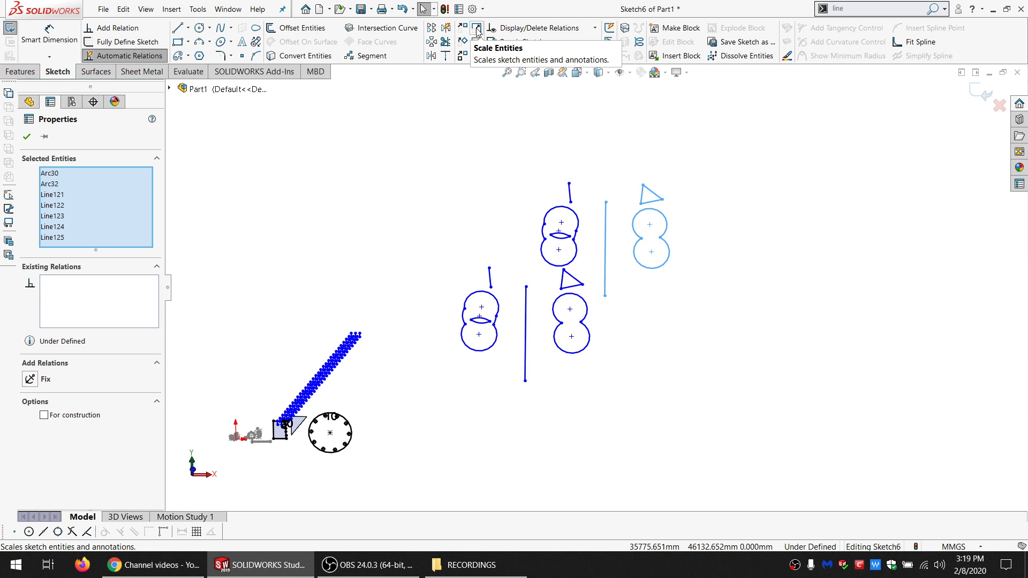
left_click(477, 32)
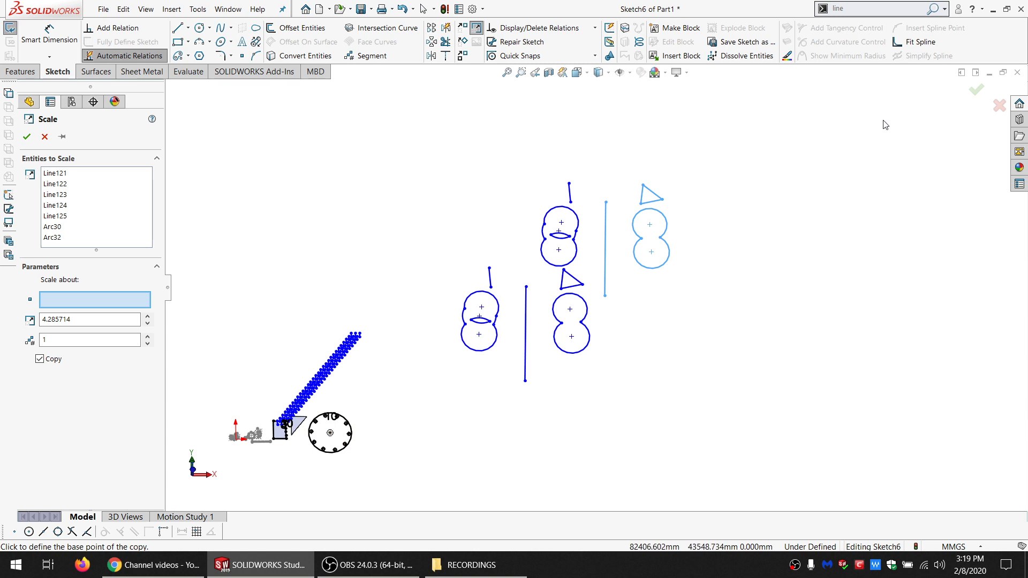
scroll(875, 125, "down", 3)
scroll(865, 125, "up", 4)
scroll(865, 125, "up", 1)
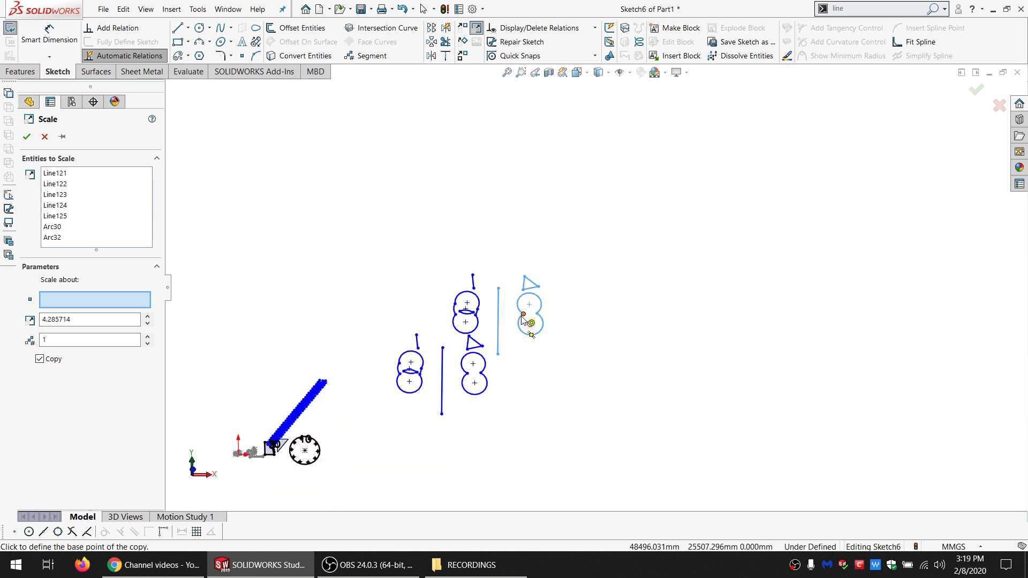
left_click(389, 285)
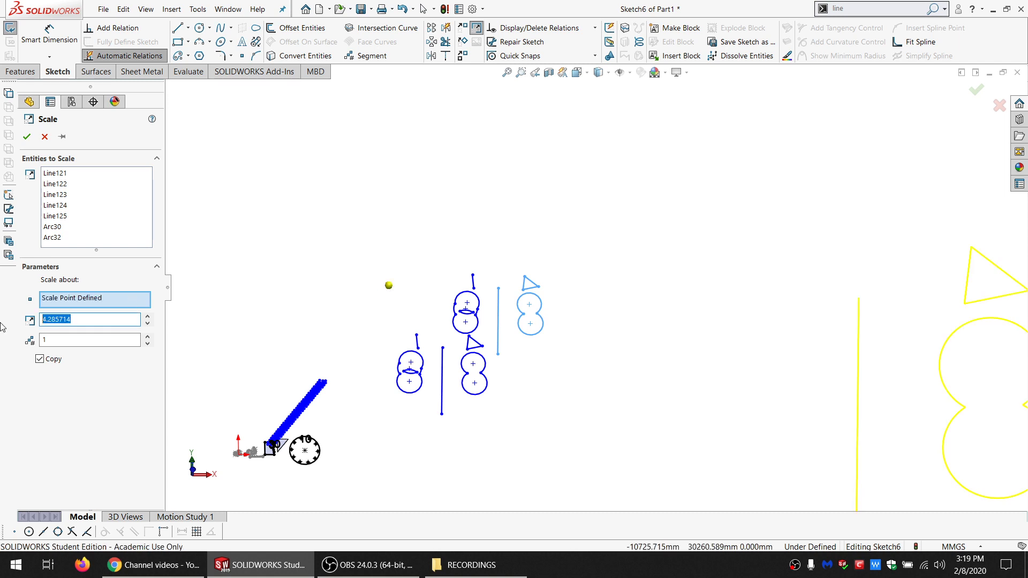
type("2")
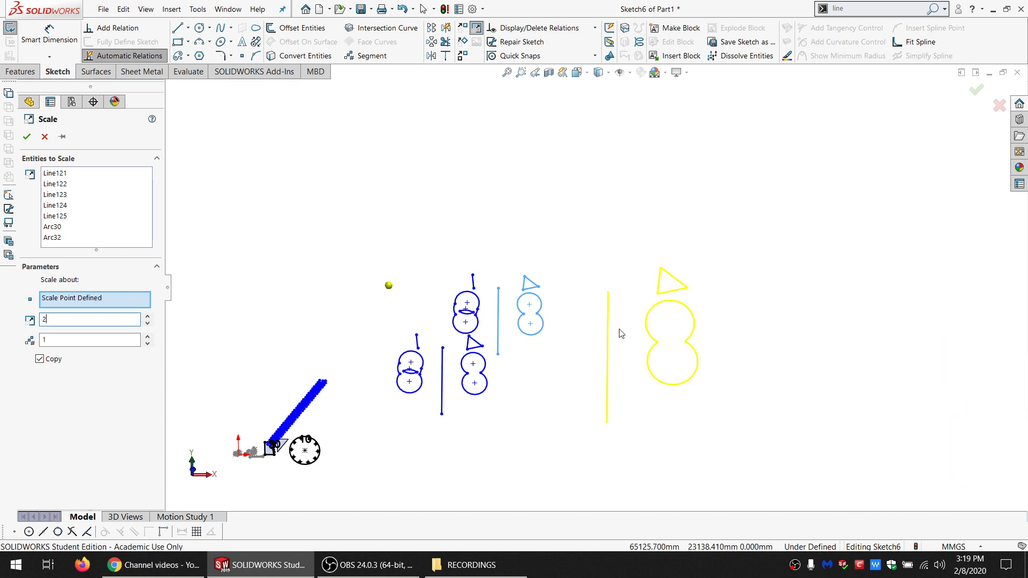
- Redefine the scale base point, trying one close beside the upper group's mirror line before placing it well to the left of all groups
left_click(89, 301)
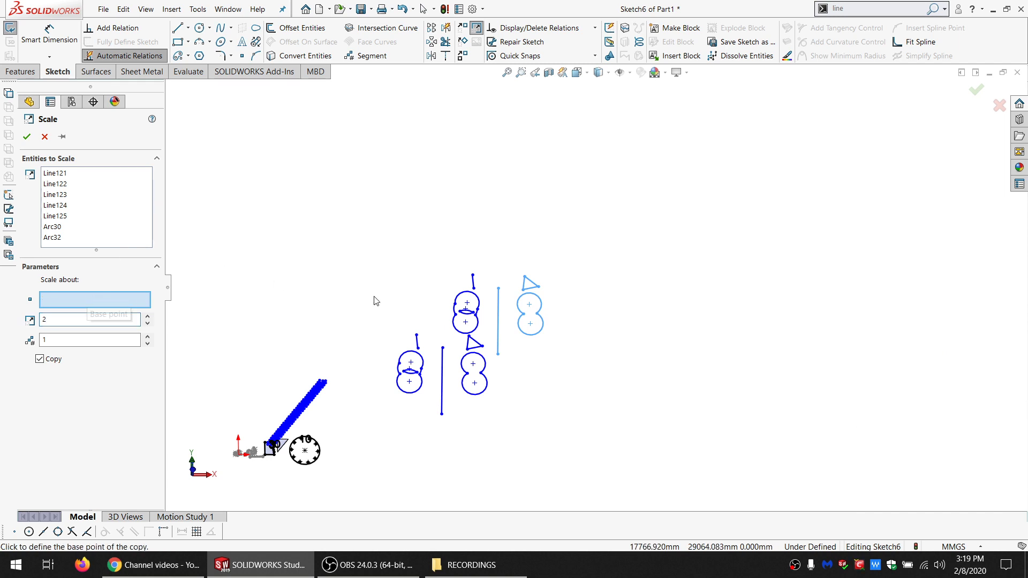
left_click(492, 299)
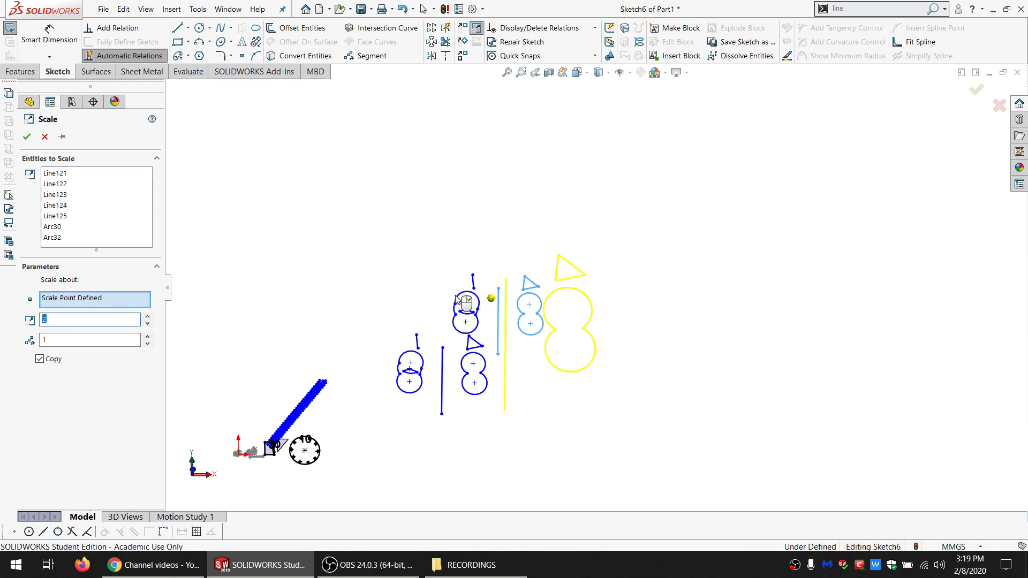
left_click(110, 298)
left_click(289, 290)
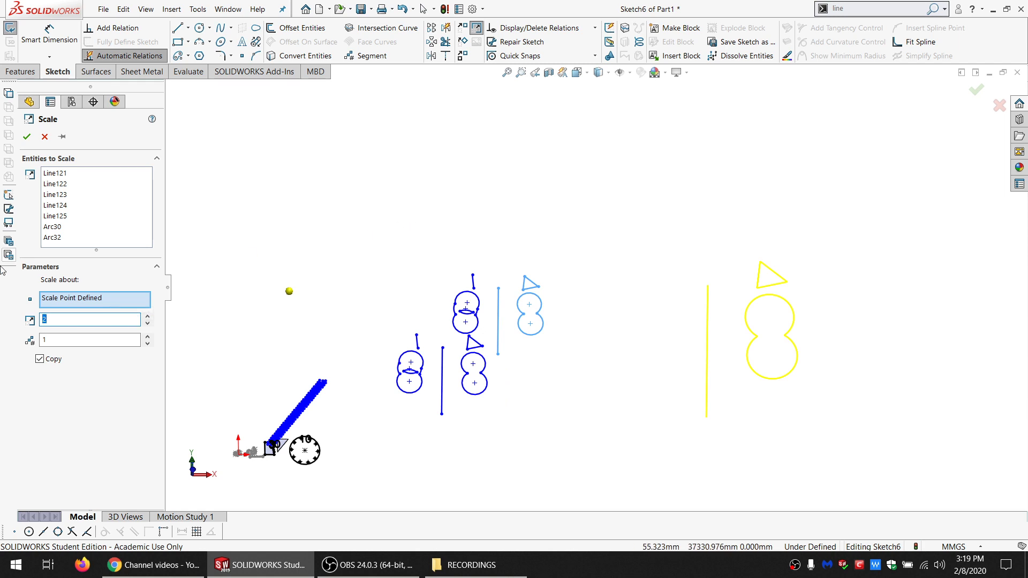
- Increase the number of scaled copies of the upper group to 3
double_click(58, 339)
type("2")
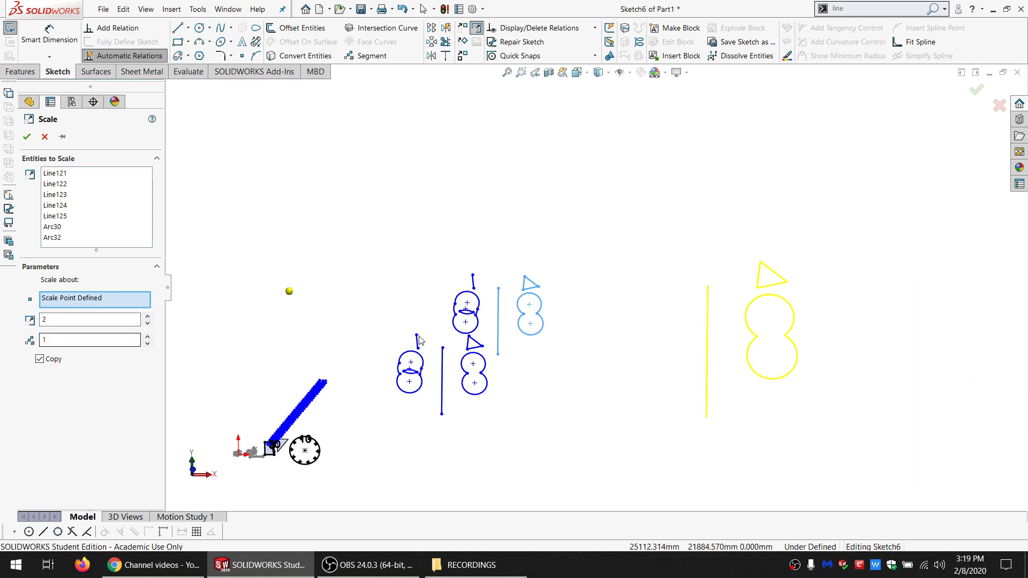
scroll(608, 336, "down", 2)
scroll(673, 335, "up", 9)
scroll(672, 336, "down", 2)
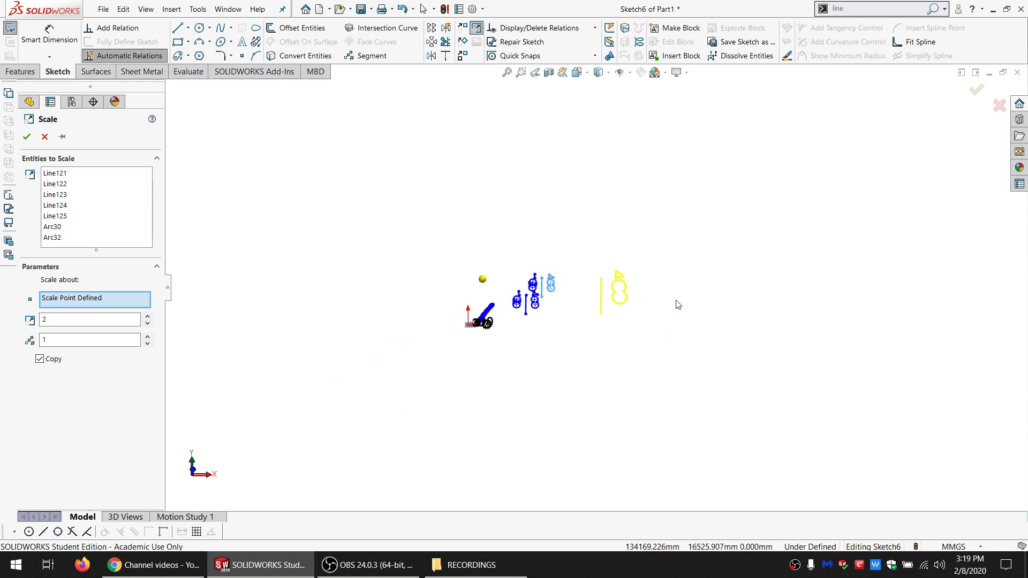
left_click(58, 341)
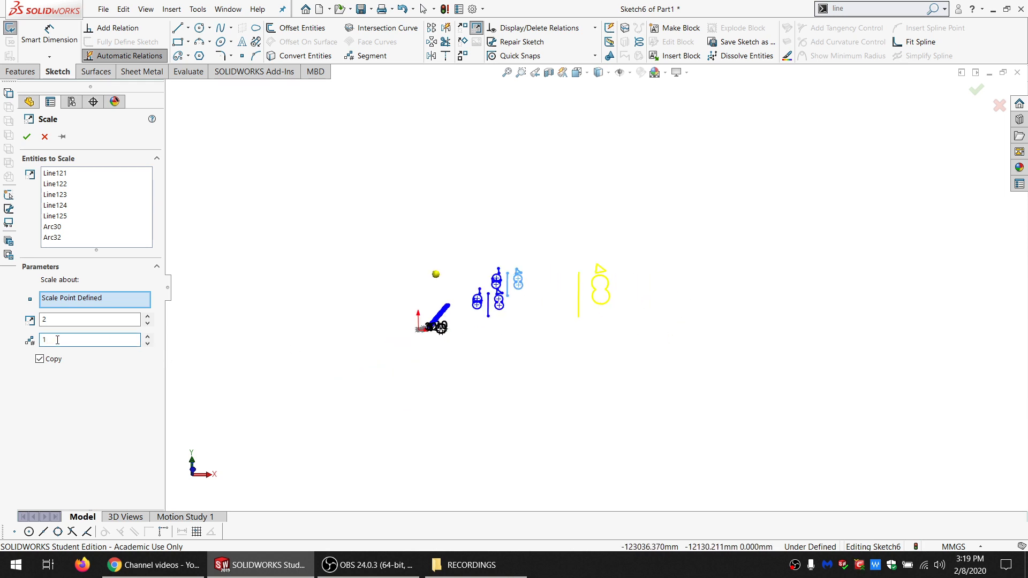
key("Tab")
left_click_drag(85, 342, 30, 341)
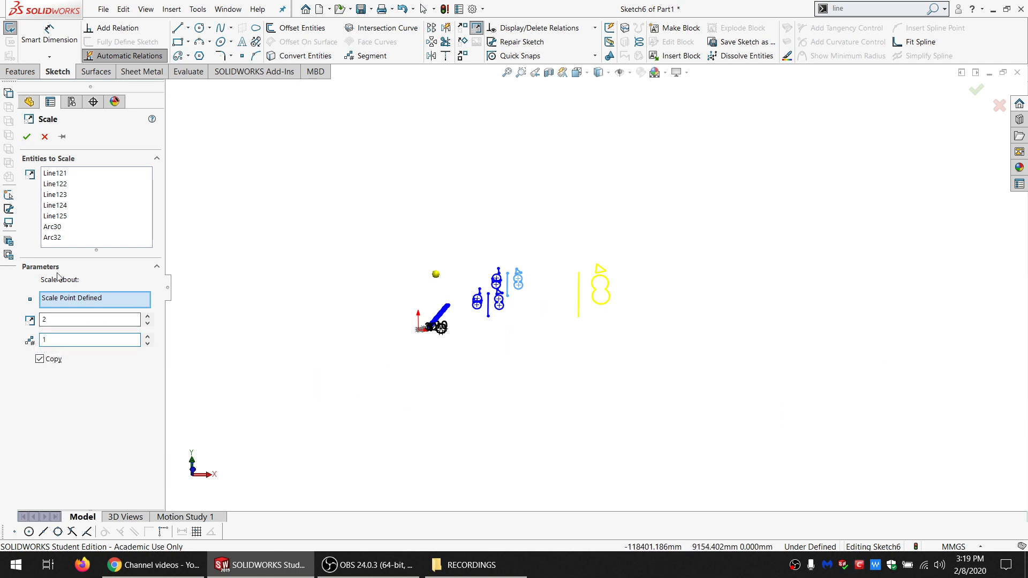
left_click(148, 337)
left_click(148, 337)
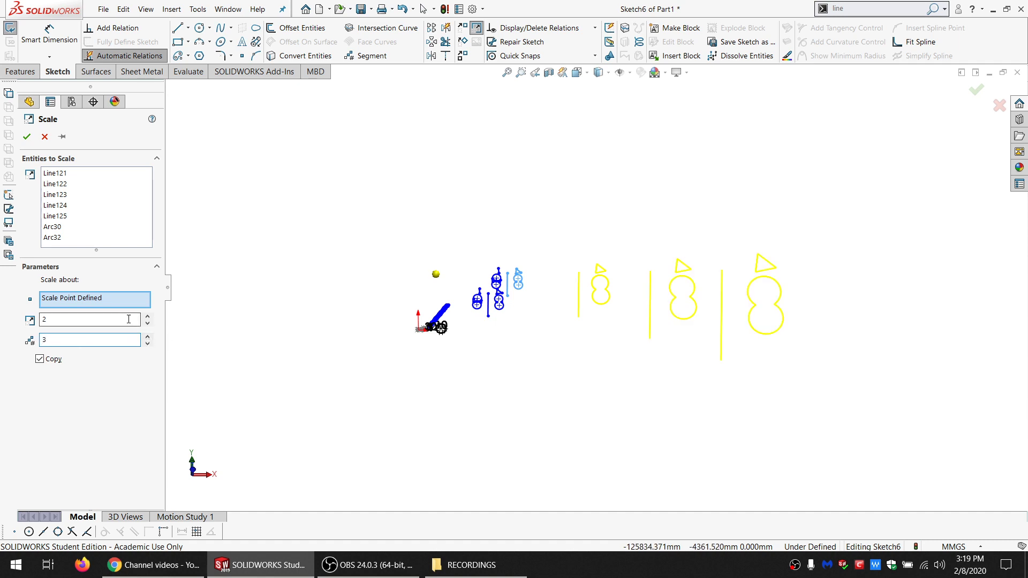
- Raise the number of scaled copies to 7 and apply the scaling with factor 2
left_click(129, 319)
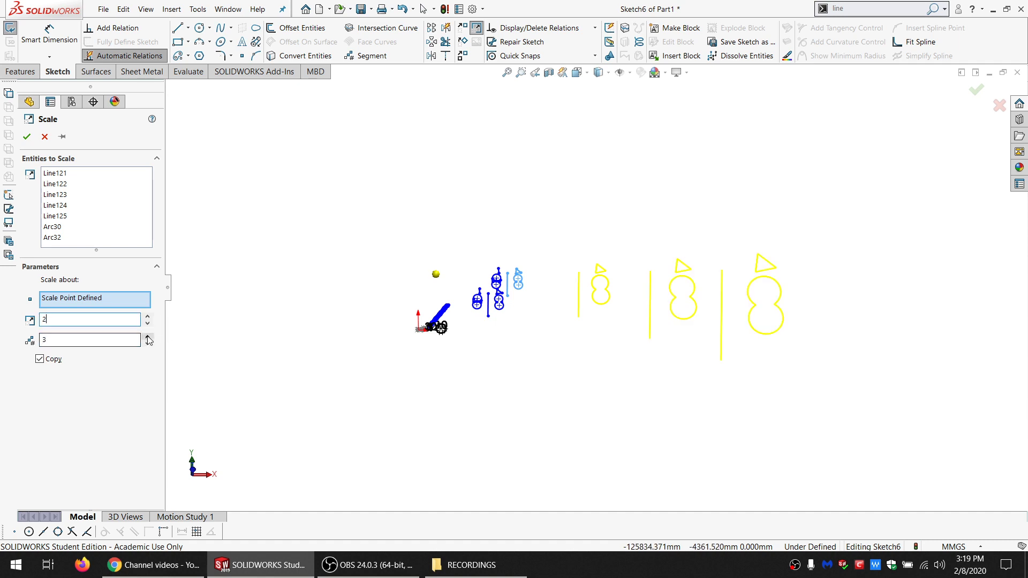
left_click(147, 337)
left_click(148, 337)
left_click(148, 337)
left_click(148, 337)
scroll(837, 309, "up", 4)
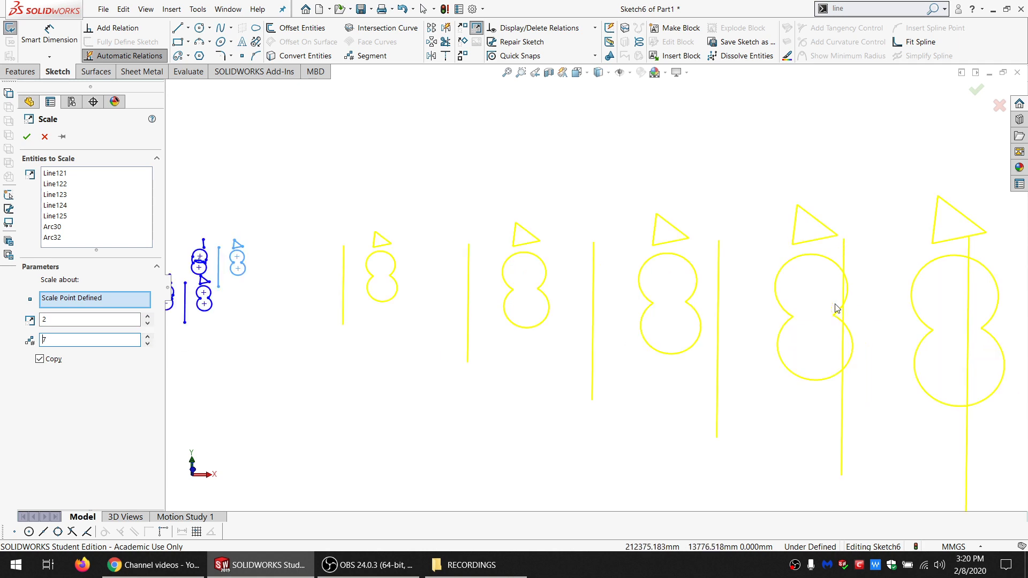
scroll(705, 289, "down", 2)
left_click(27, 136)
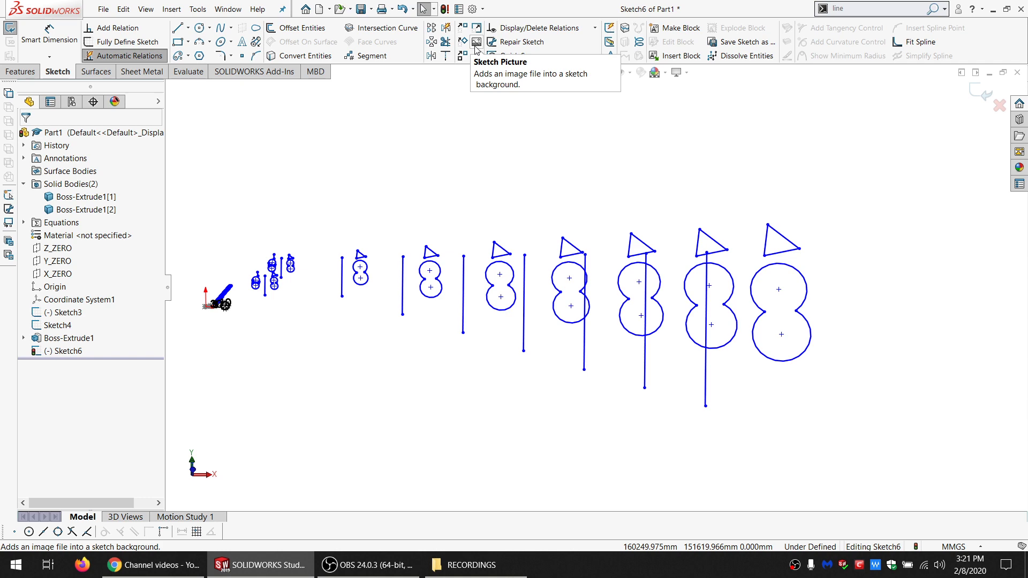
- View the file selection for inserting a sketch picture and leave it without choosing an image
left_click(476, 47)
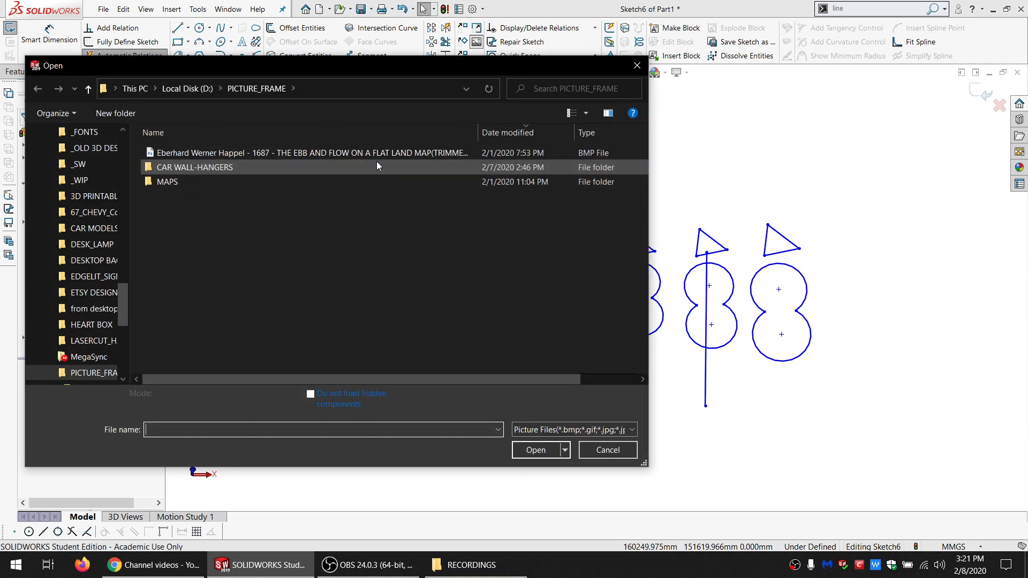
left_click(599, 453)
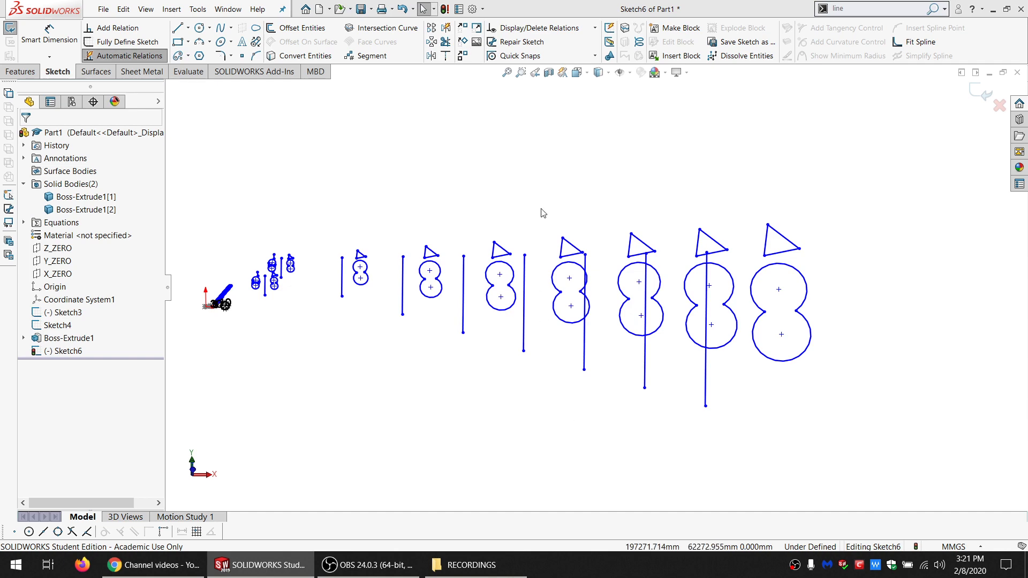
left_click(477, 43)
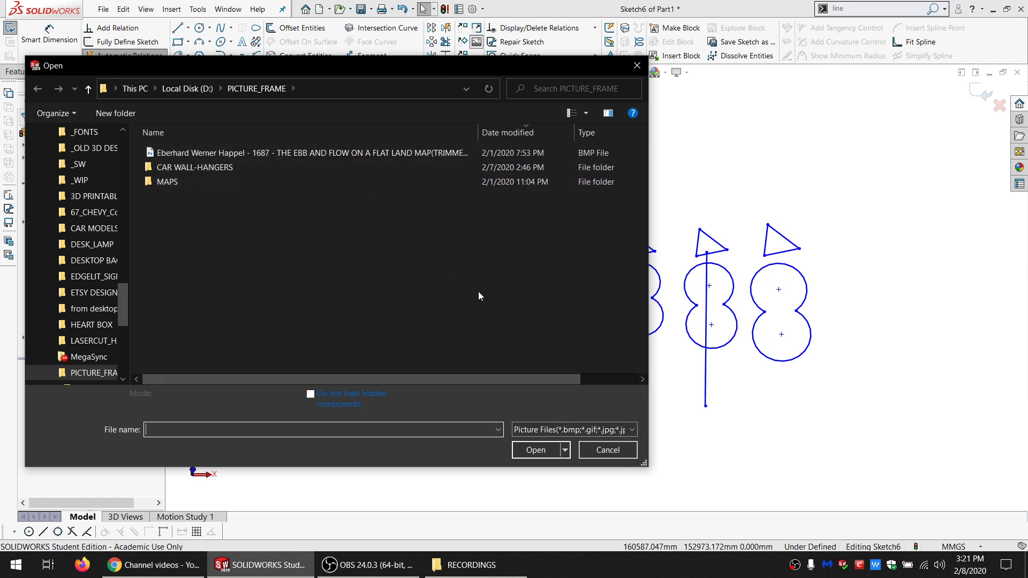
left_click(600, 454)
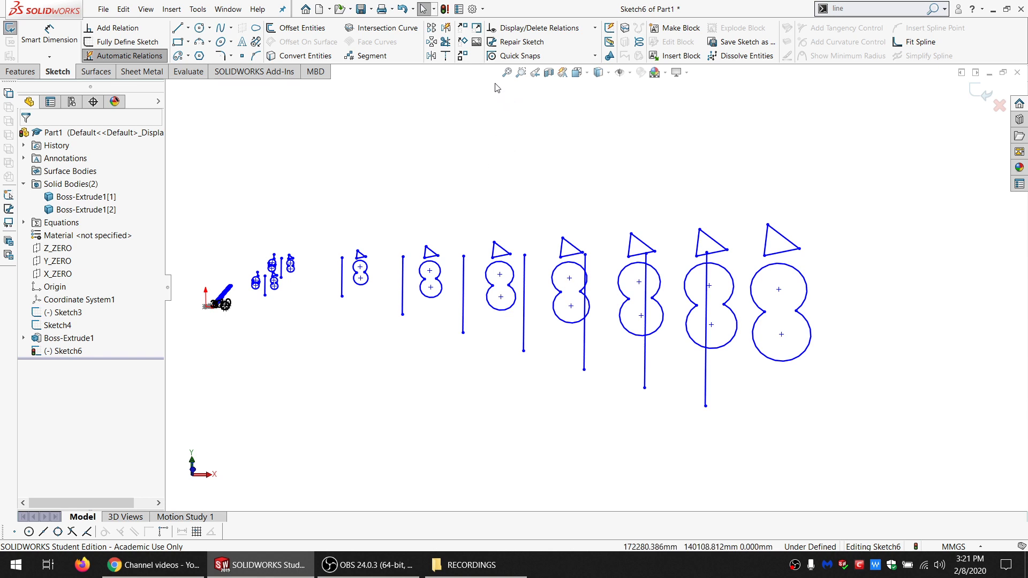
- Examine the sketch's existing relations, highlighting collinear, coincident, coradial and equal-length ones to see which entities they belong to
left_click(521, 32)
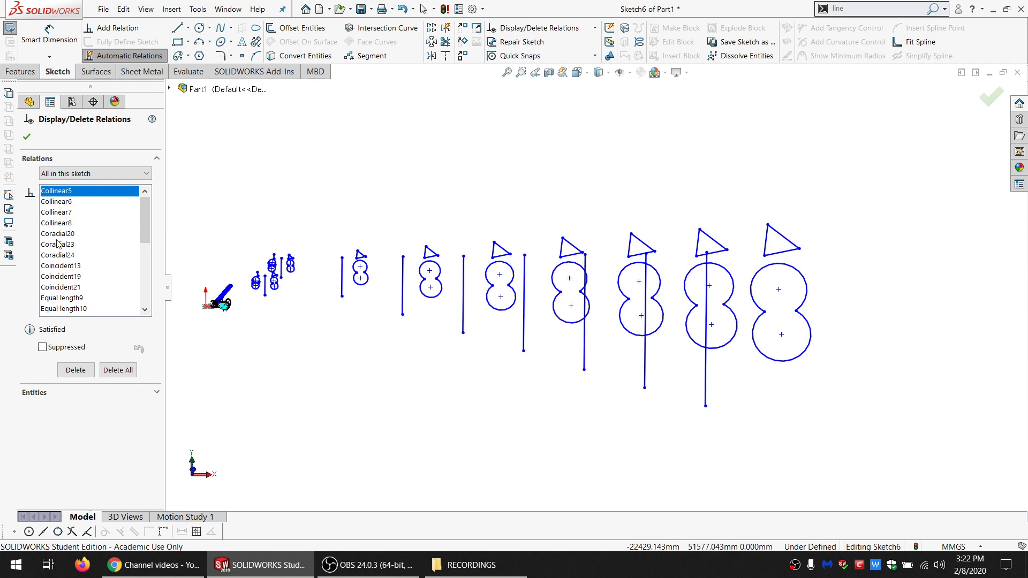
left_click(59, 223)
left_click(62, 276)
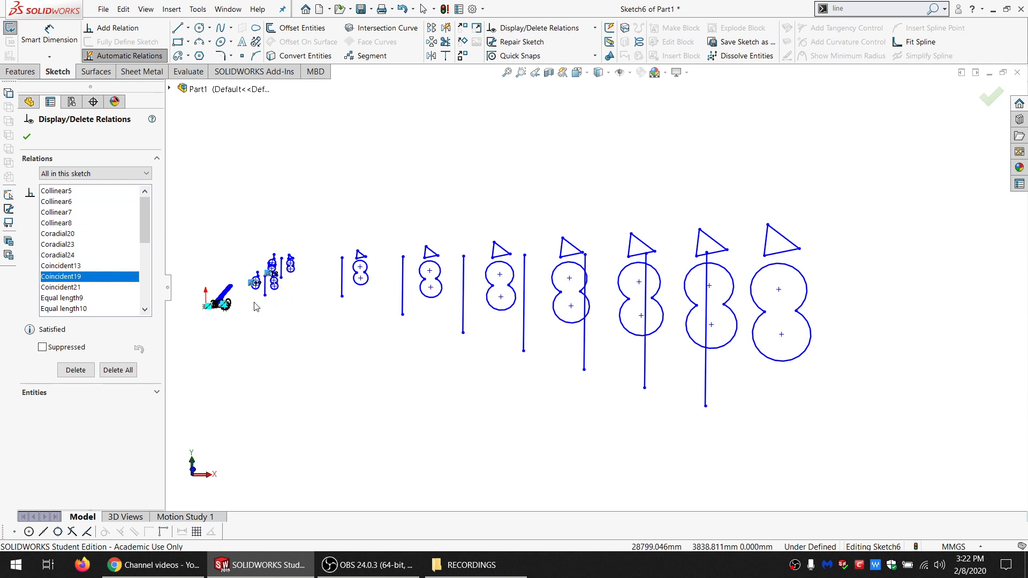
scroll(276, 295, "down", 3)
scroll(289, 263, "down", 5)
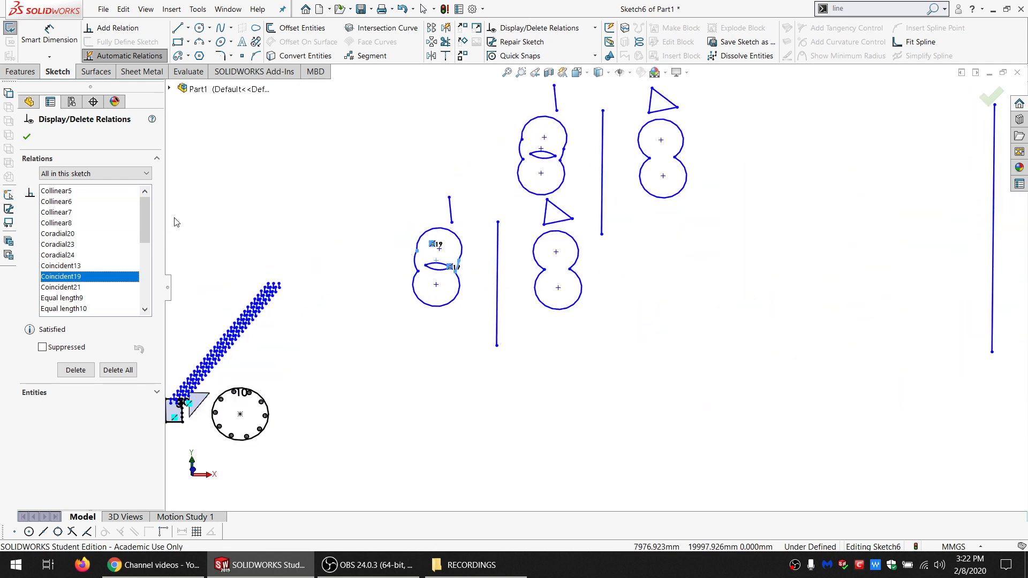
left_click(96, 299)
left_click(81, 234)
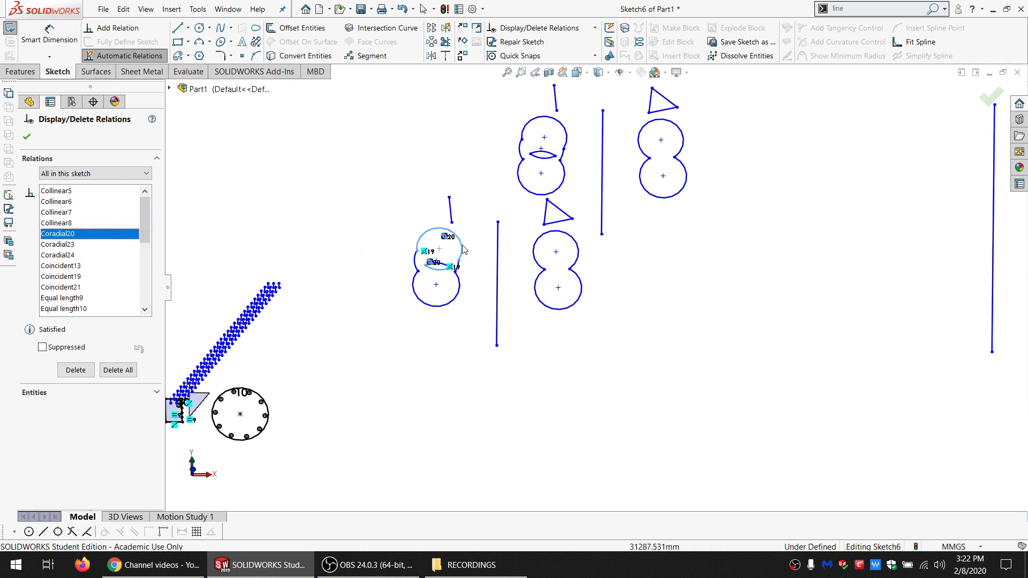
left_click(65, 289)
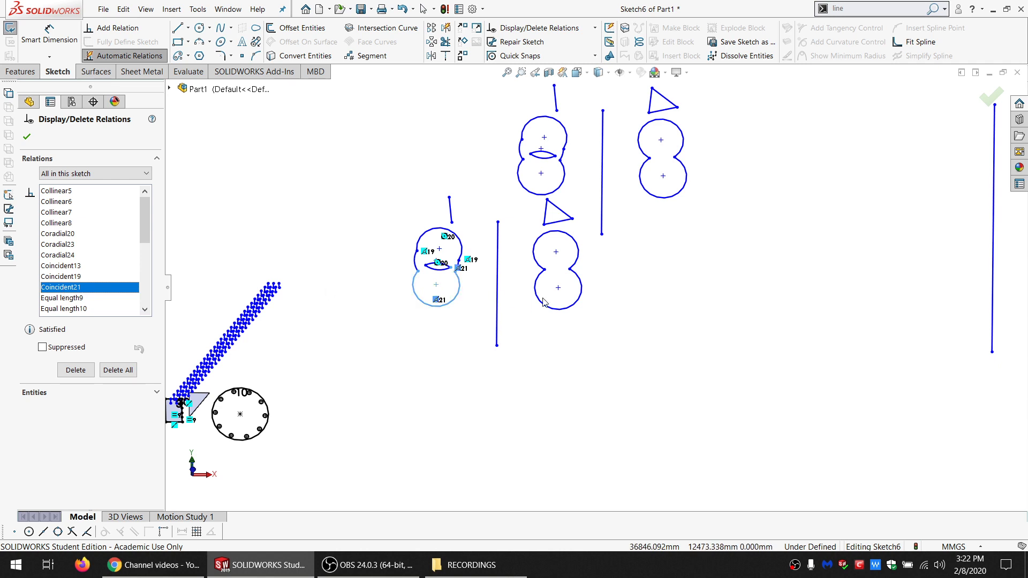
scroll(566, 298, "up", 2)
scroll(567, 297, "up", 4)
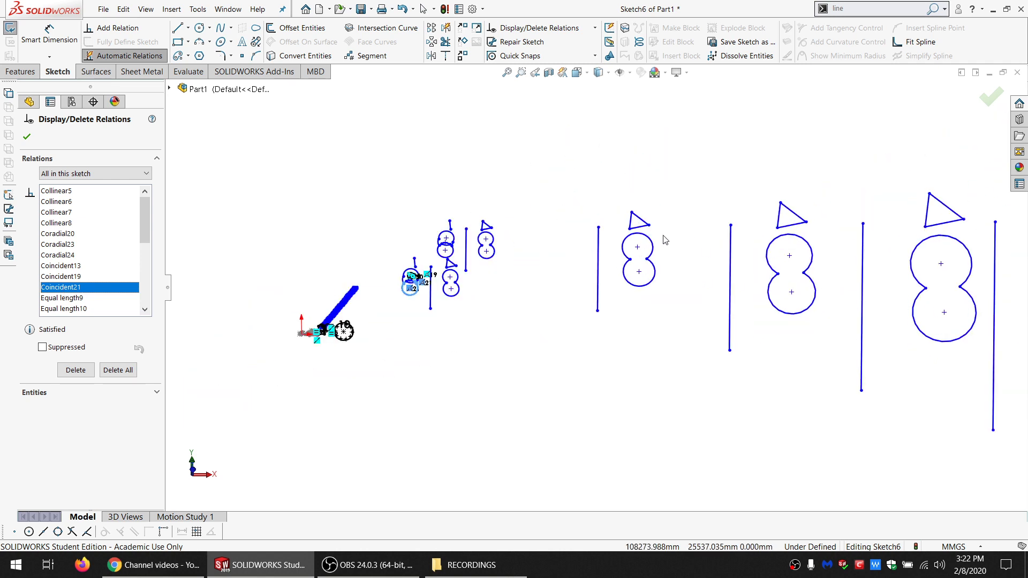
- Filter the sketch relations to Overdefining/Not Solved and close Display/Delete Relations
left_click(123, 176)
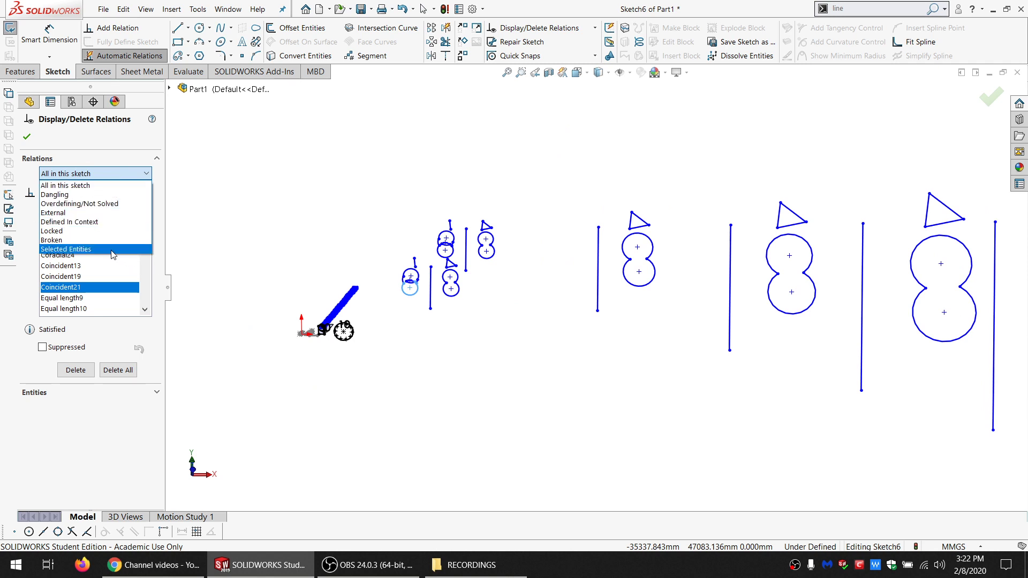
left_click(95, 204)
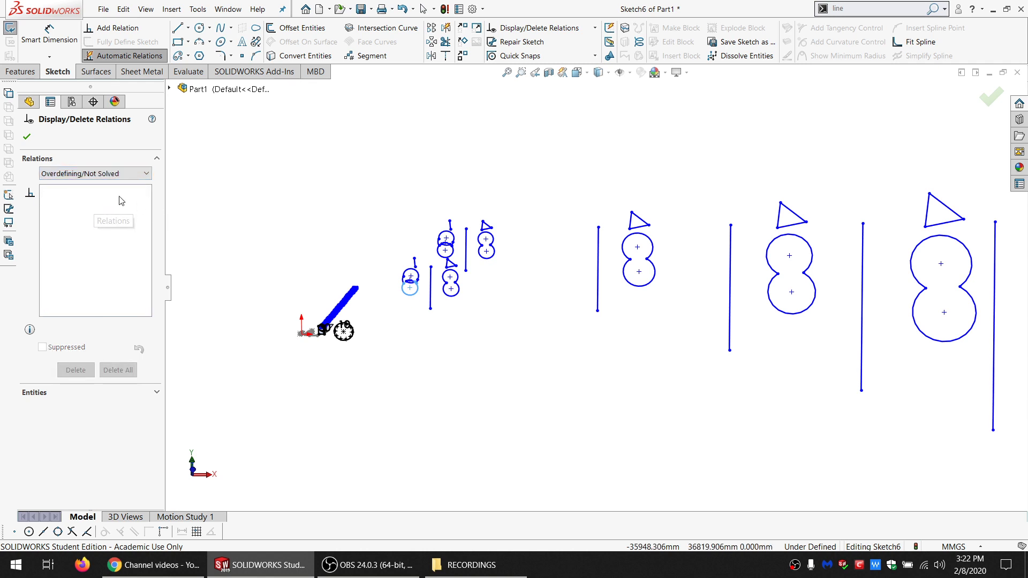
left_click(29, 135)
- Sketch a closed triangle above the linear pattern, with its nearly vertical right side about 32668 mm long
left_click(188, 28)
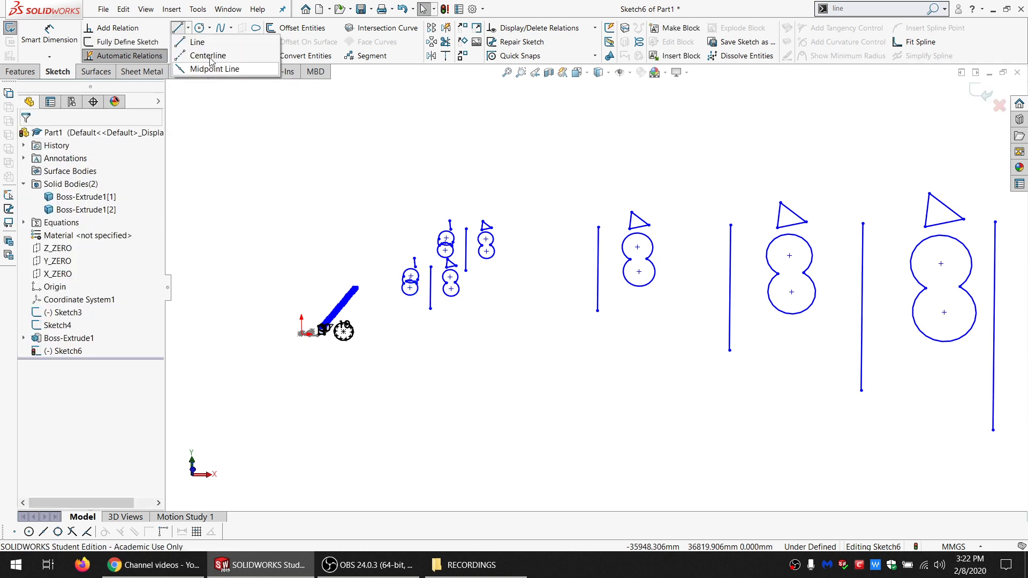
left_click(198, 43)
left_click_drag(285, 227, 286, 115)
left_click(217, 168)
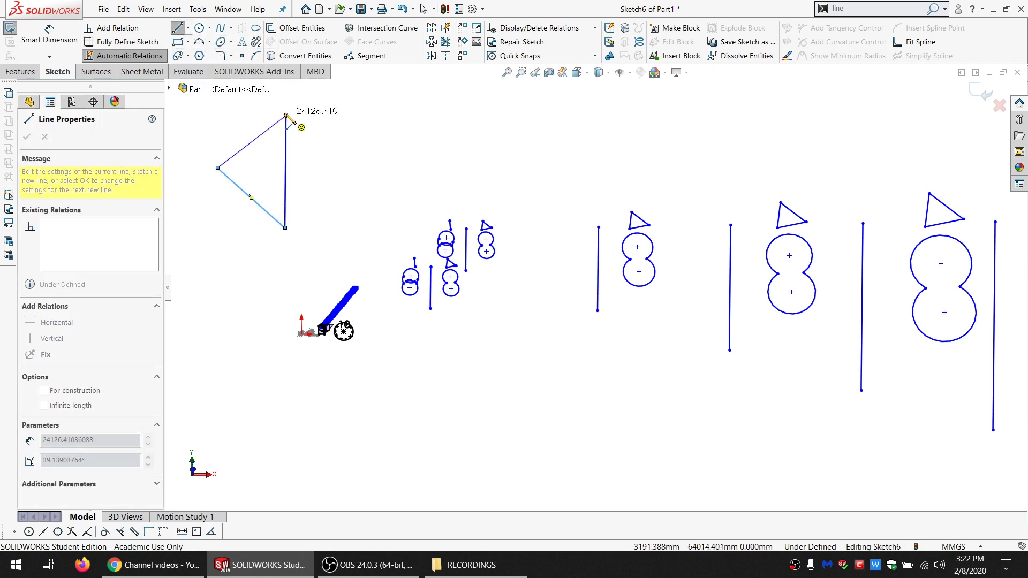
left_click(286, 116)
key("Escape")
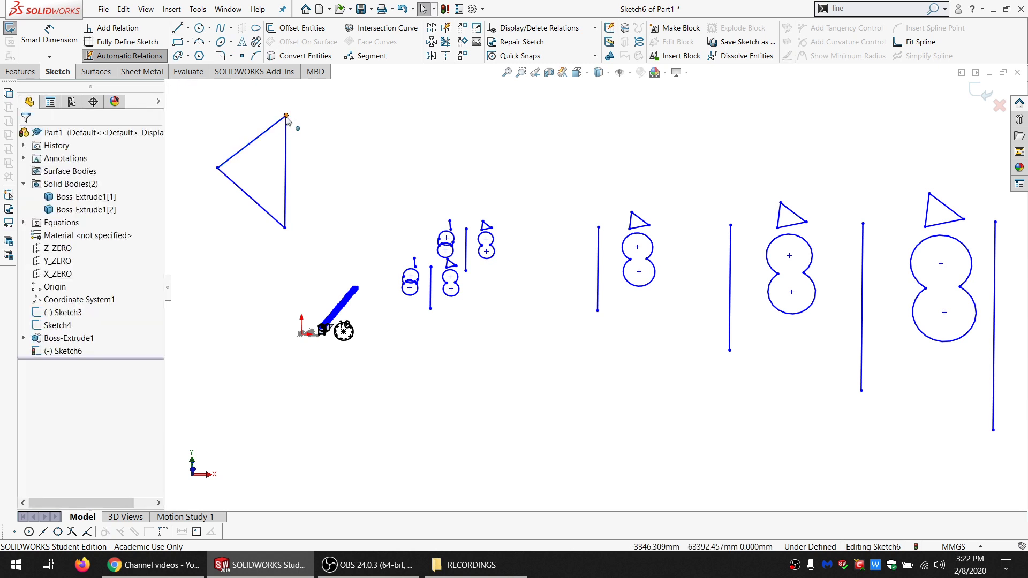
- Fix both endpoints of the new triangle's nearly vertical side and add a Horizontal relation to that side
left_click(285, 228)
left_click(285, 228, "ctrl")
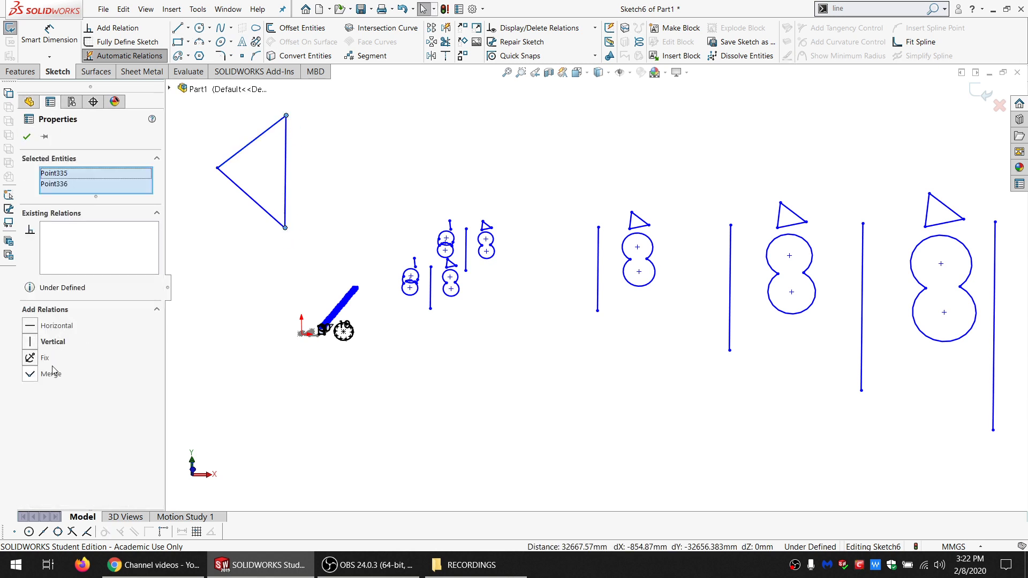
left_click(43, 359)
left_click(285, 208)
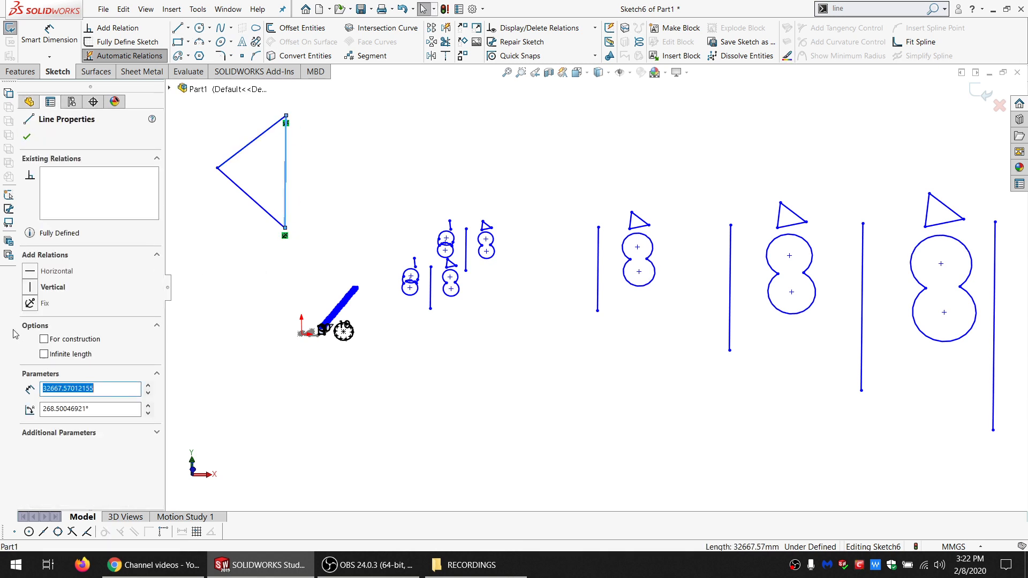
left_click(58, 271)
left_click(340, 188)
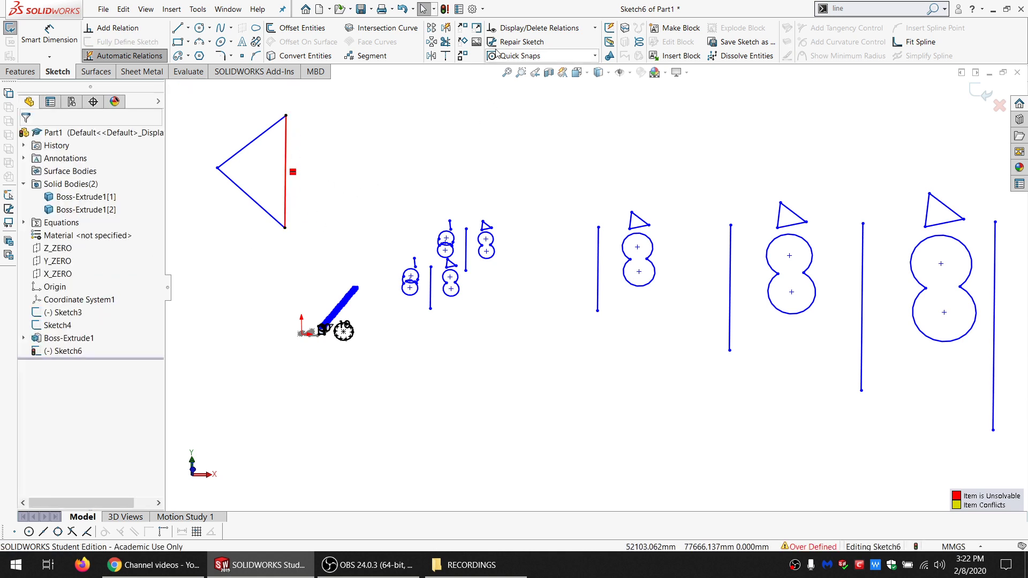
- Delete the overdefining Horizontal relation from the triangle's nearly vertical side using Display/Delete Relations
left_click(528, 28)
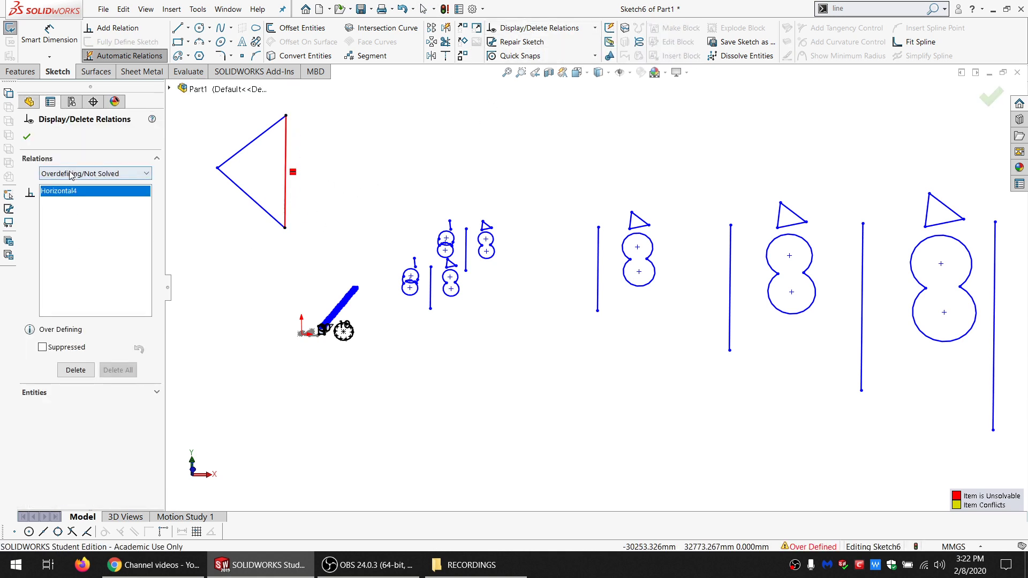
left_click(60, 192)
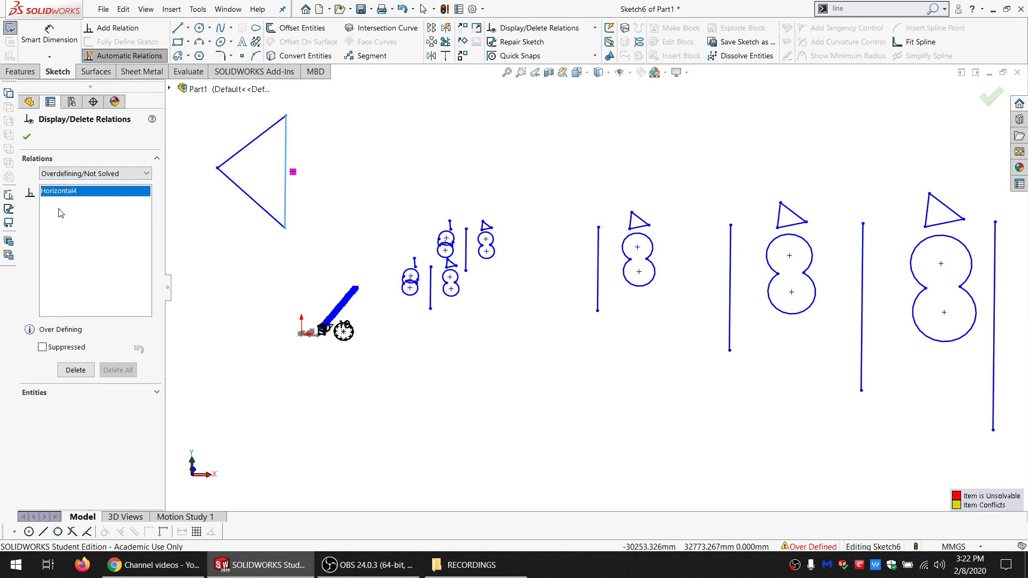
left_click(59, 193)
key("Delete")
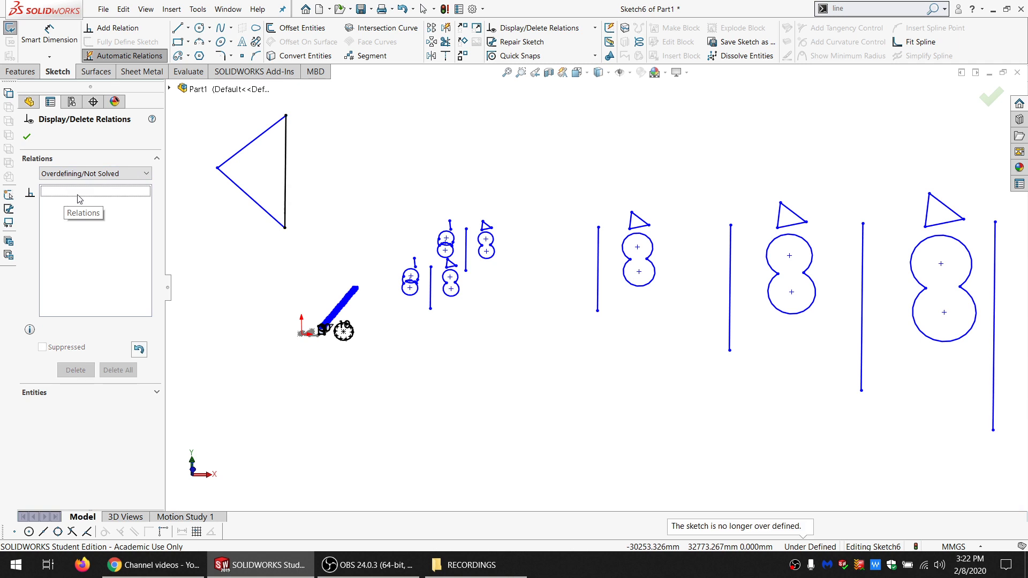
- Filter the sketch relations to External and inspect where they apply around the rectangular face beside the linear pattern
left_click(86, 174)
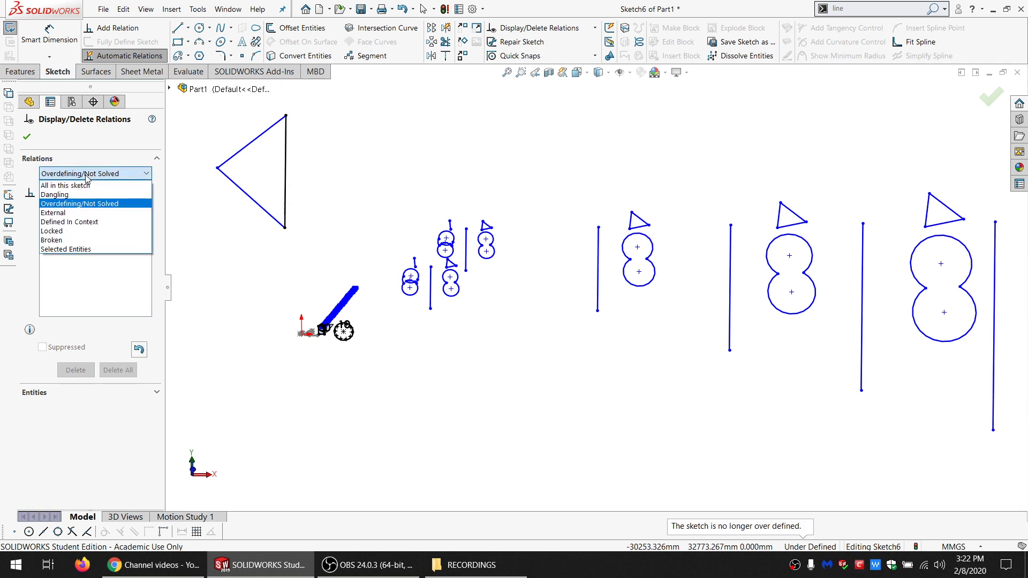
left_click(80, 213)
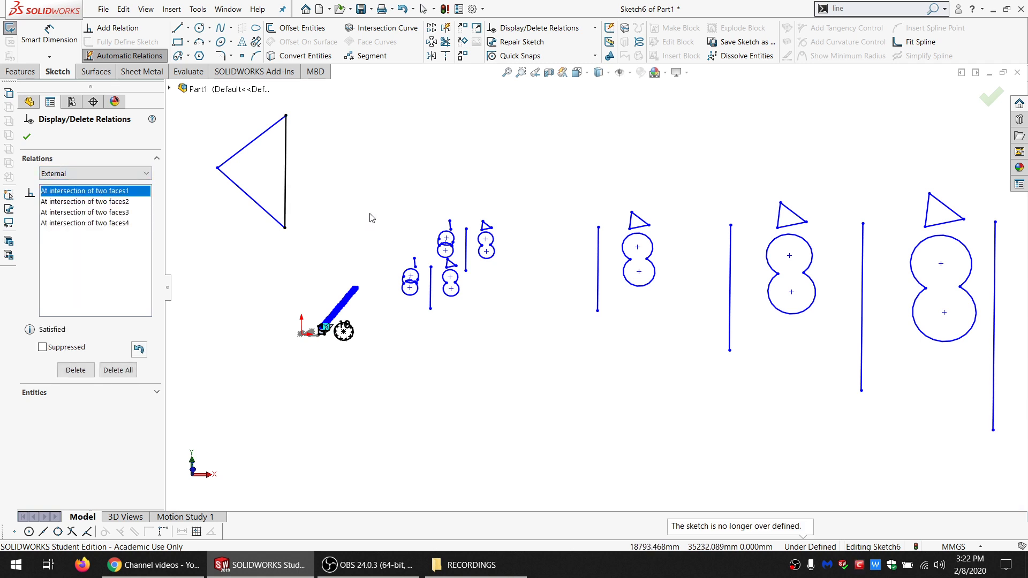
scroll(350, 293, "down", 10)
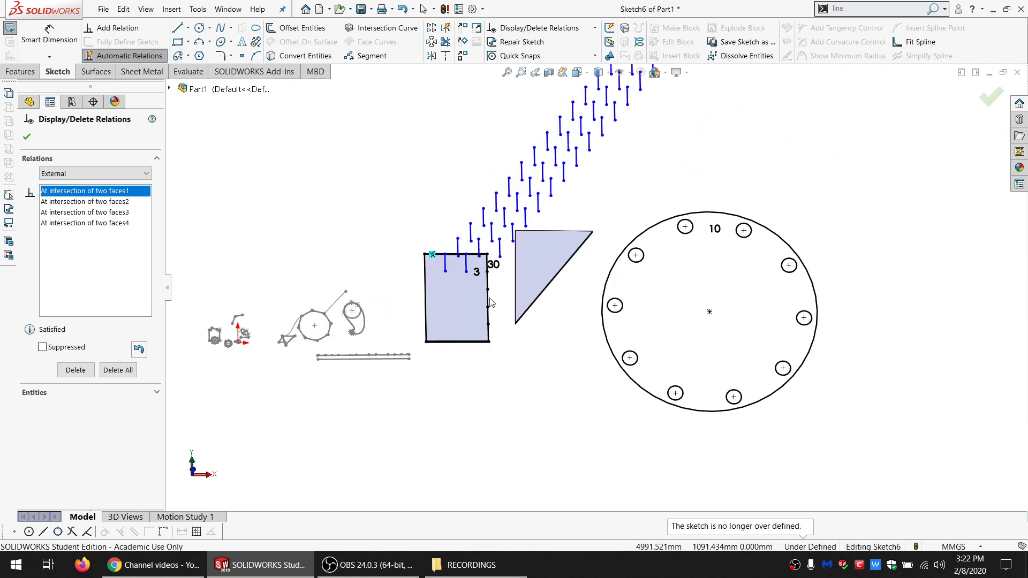
- Step through the remaining External relations on the rectangular face at an angled view, and switch the relations filter to Locked
scroll(491, 303, "down", 3)
mouse_move(496, 326)
middle_mouse_down()
mouse_move(491, 276)
mouse_move(457, 374)
middle_mouse_up()
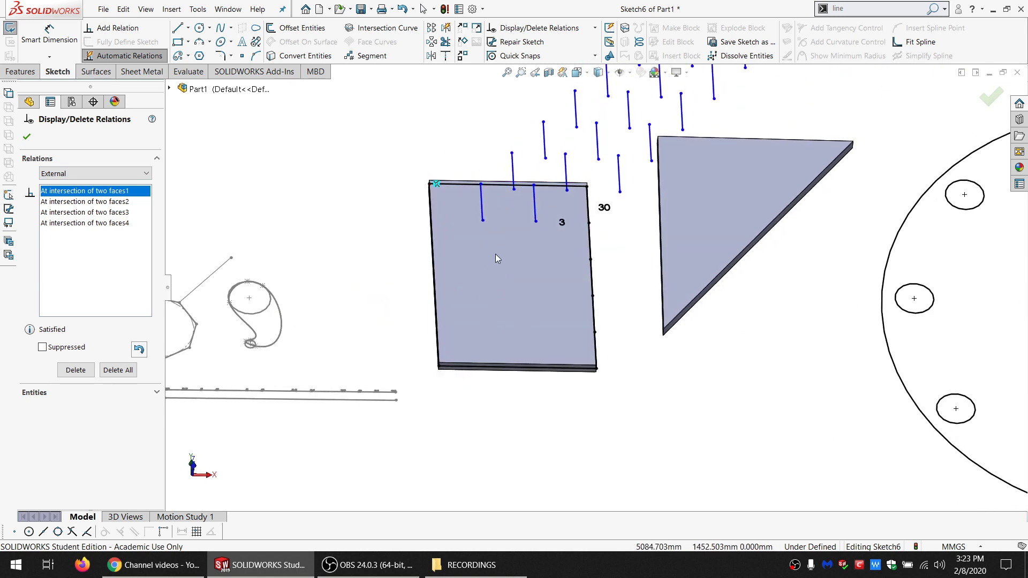
mouse_move(496, 255)
middle_mouse_down()
mouse_move(484, 291)
mouse_move(503, 351)
middle_mouse_up()
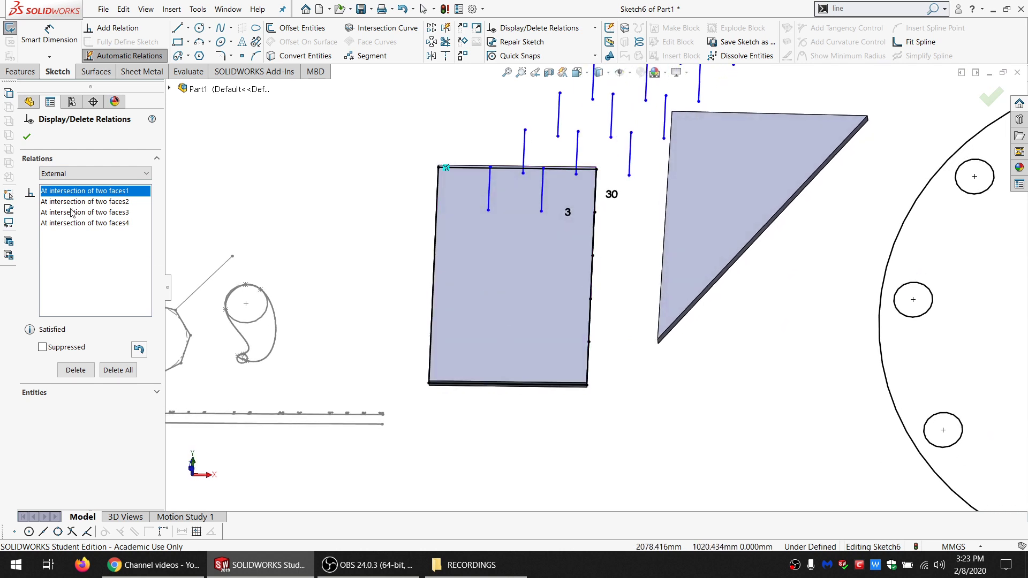
key("Down")
key("Down")
key("Down")
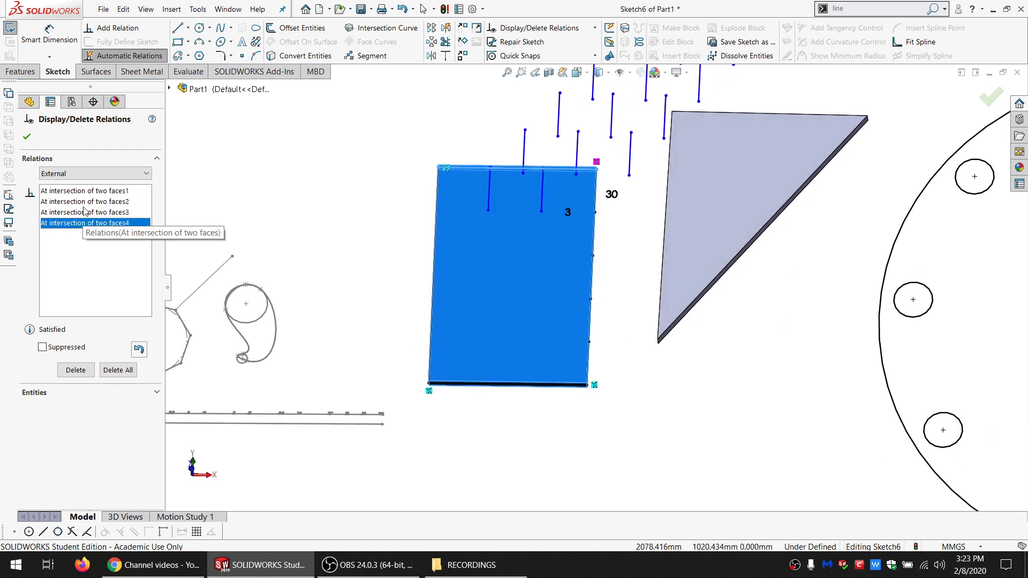
left_click(85, 175)
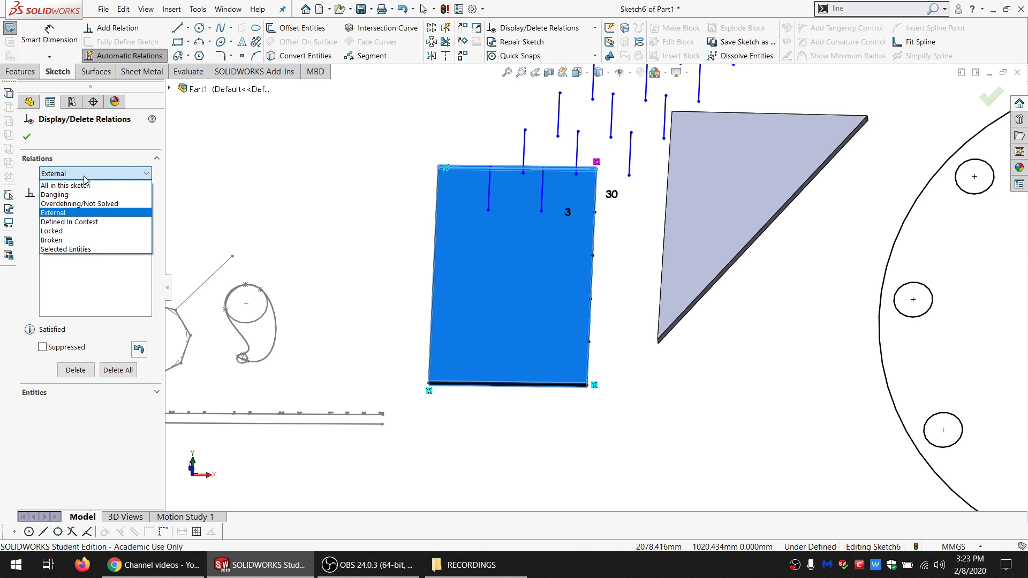
left_click(75, 231)
- Filter the relations by Selected Entities and inspect the symmetric relation on the upper arc of the right-hand double-circle profile
left_click(106, 175)
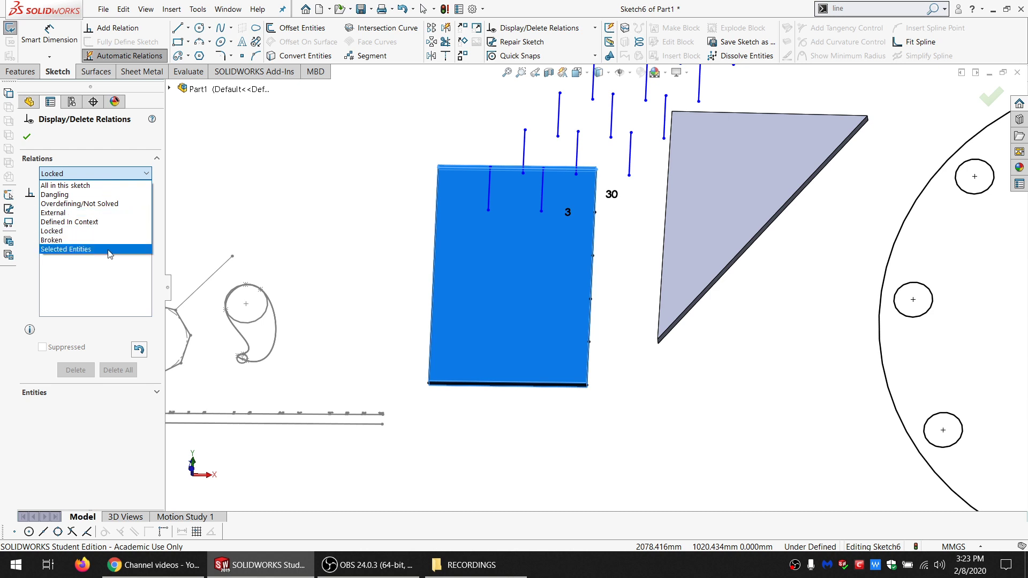
left_click(92, 249)
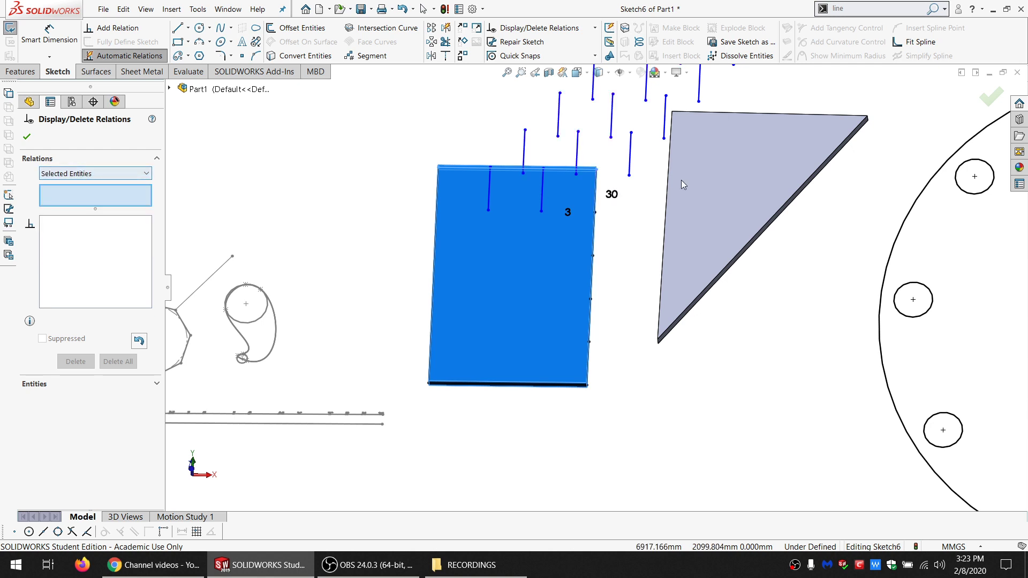
scroll(681, 180, "up", 10)
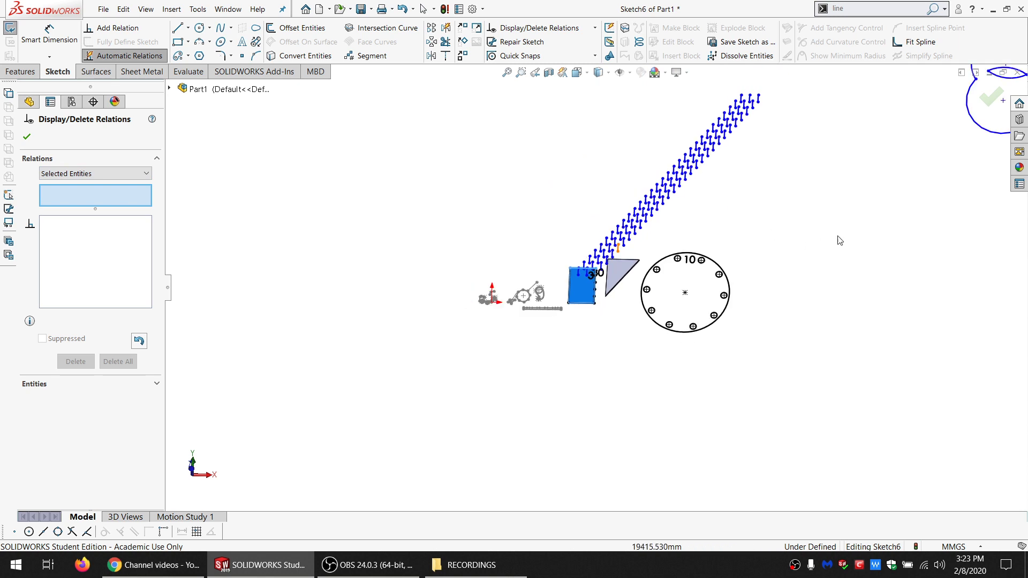
scroll(839, 240, "down", 5)
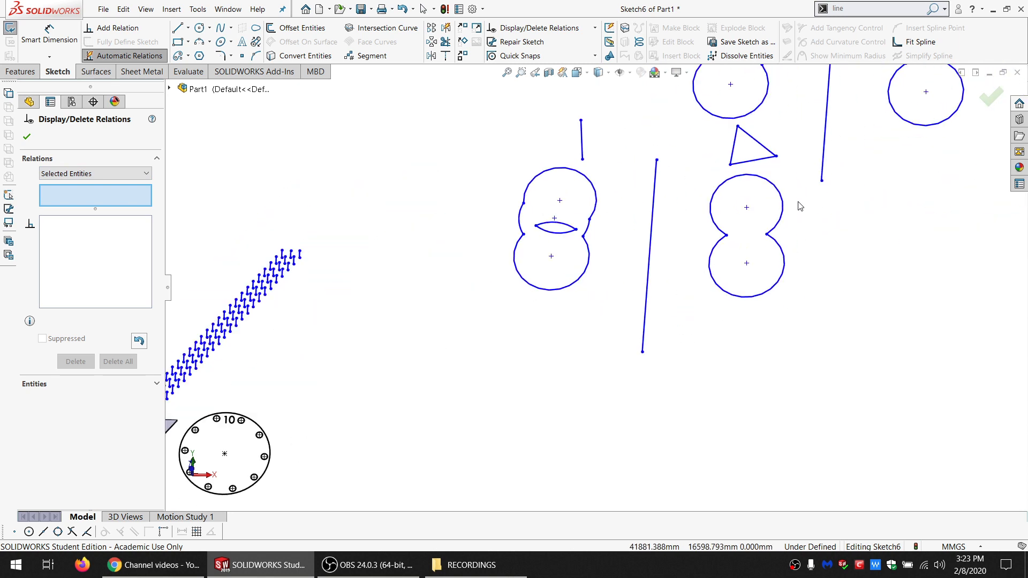
scroll(800, 206, "down", 2)
left_click(769, 200)
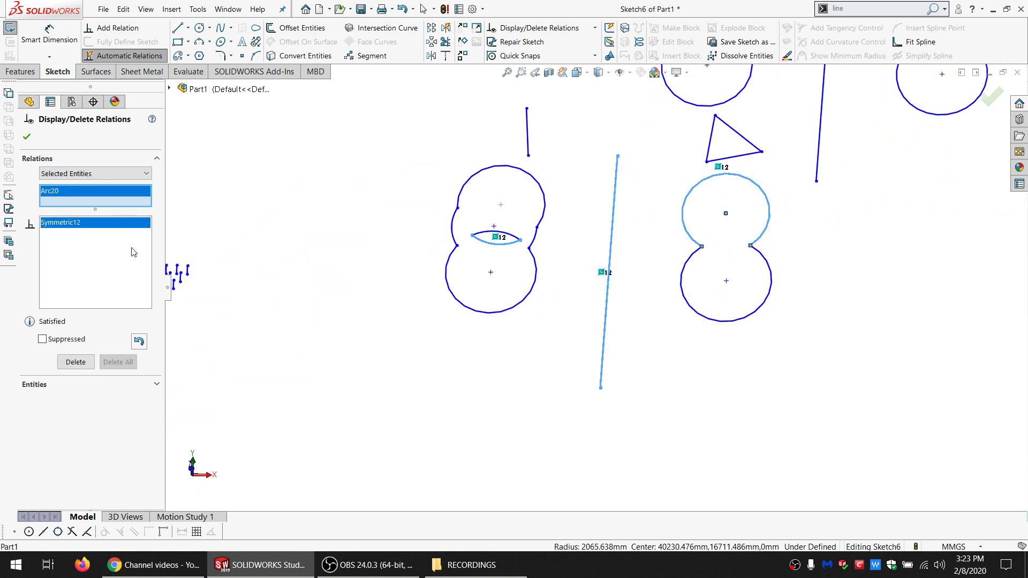
left_click(69, 224)
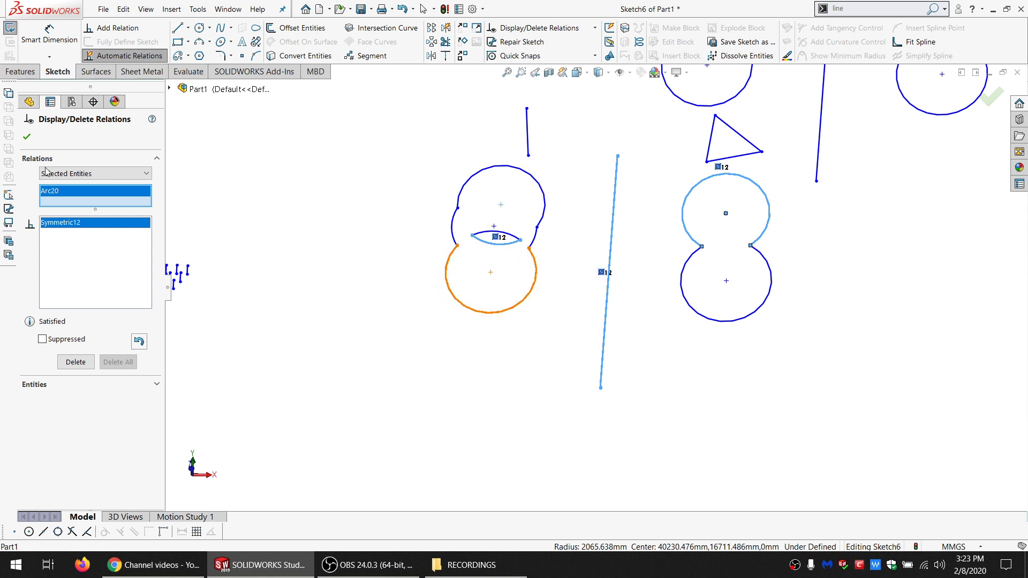
left_click(26, 136)
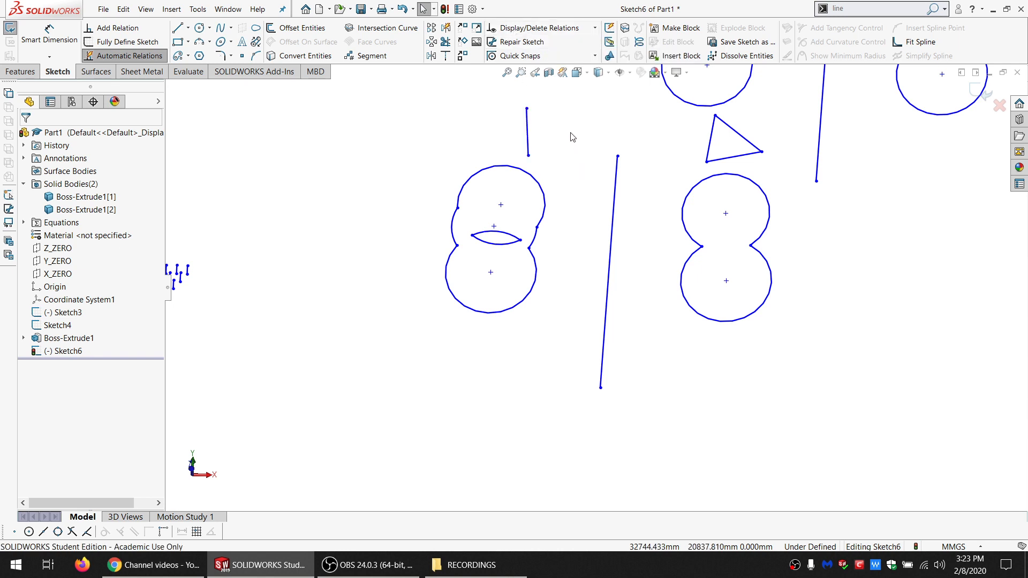
- Check the sketch for gaps with Repair Sketch, stepping through the first ten problems
left_click(513, 43)
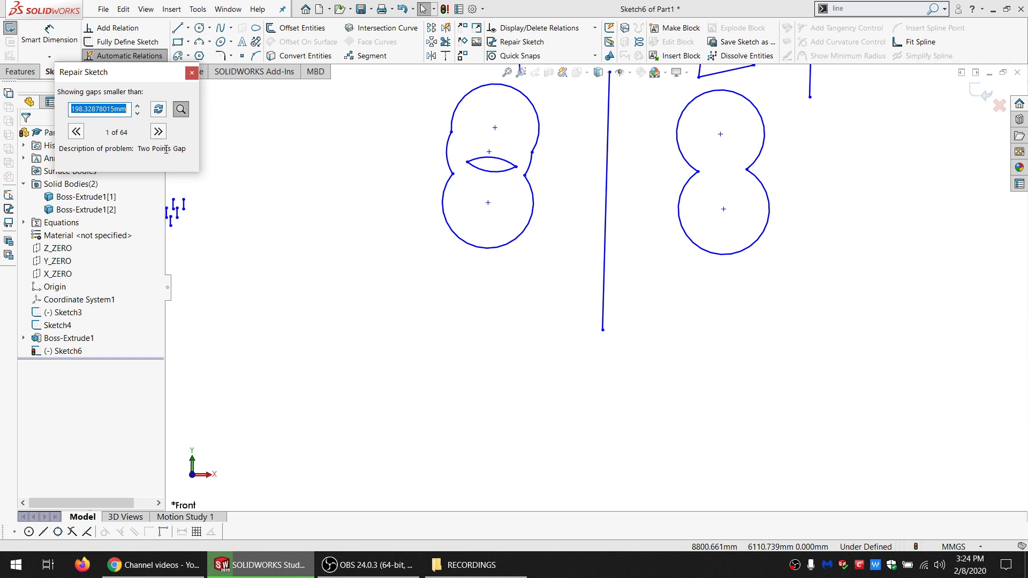
left_click(158, 132)
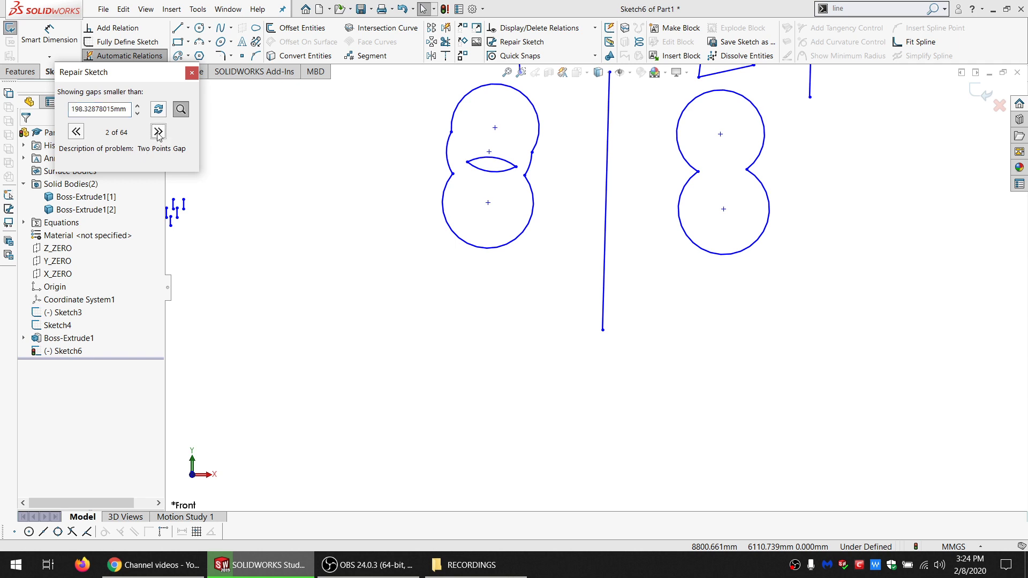
left_click(158, 132)
left_click(158, 131)
left_click(158, 132)
left_click(158, 132)
left_click(158, 131)
left_click(158, 131)
left_click(158, 132)
left_click(158, 132)
left_click_drag(128, 110, 70, 109)
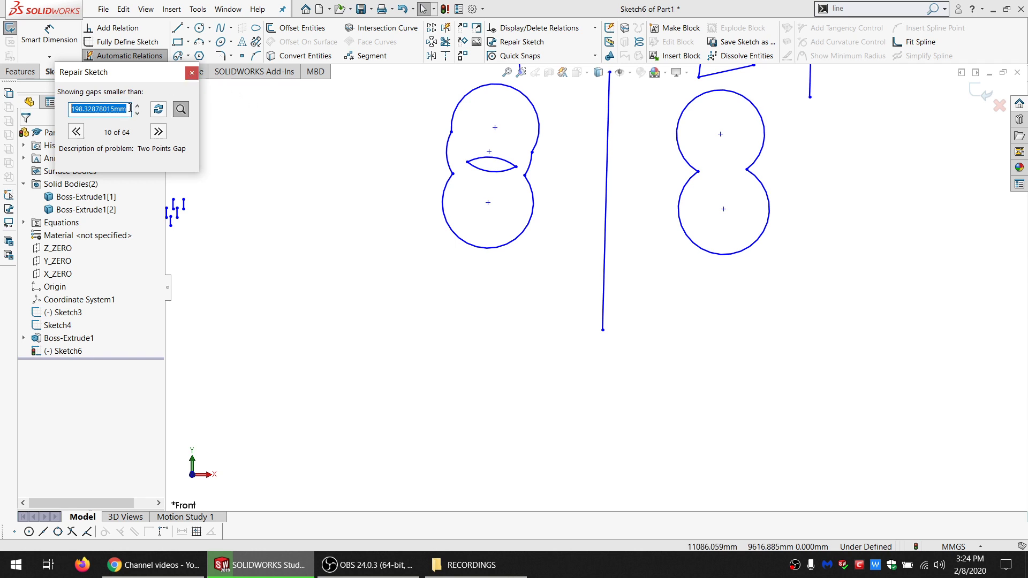
double_click(75, 108)
left_click(75, 108)
double_click(129, 109)
left_click(192, 72)
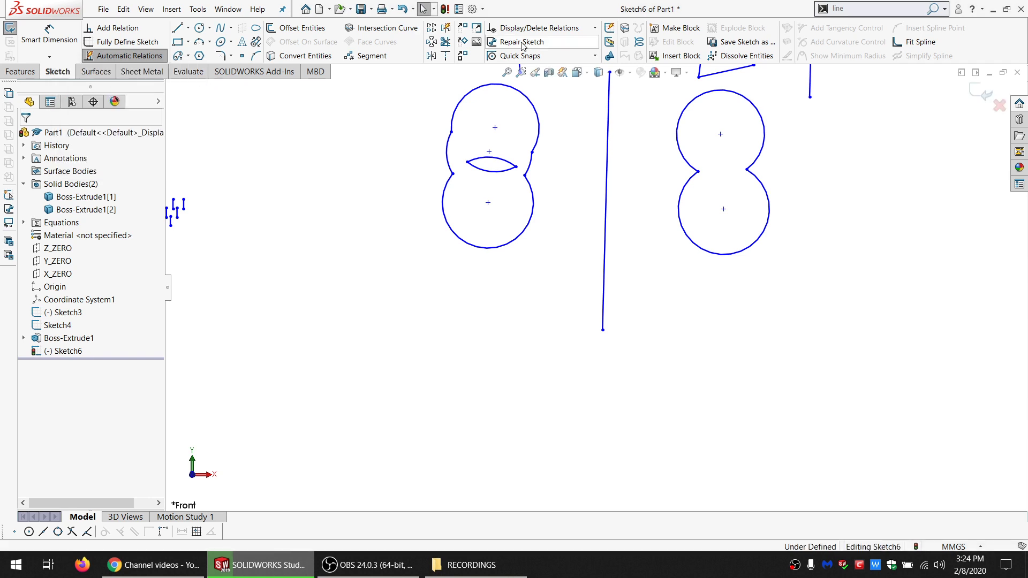
- Review the Quick Snaps options and toggle Automatic Relations off and back on
left_click(594, 56)
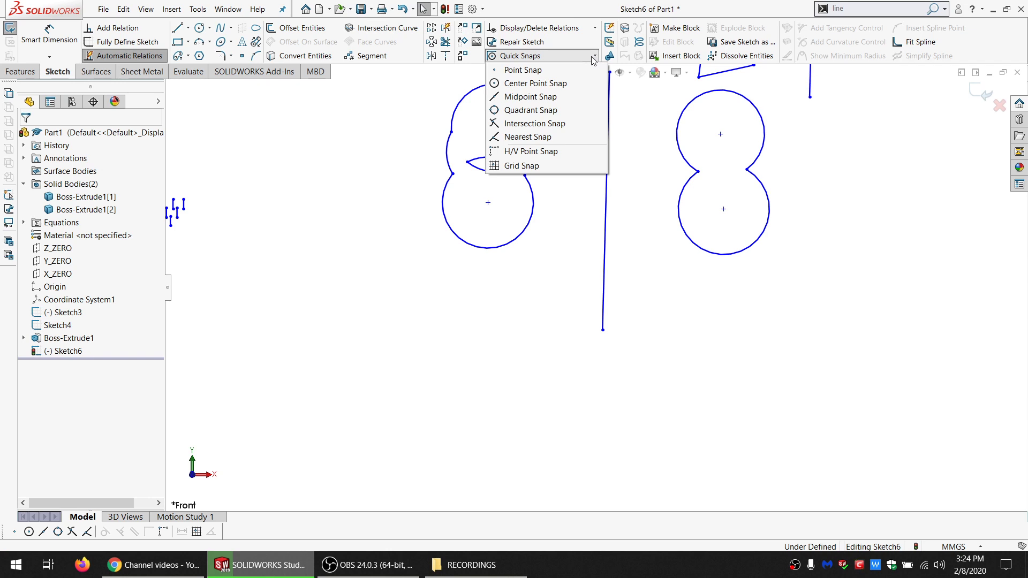
left_click(594, 58)
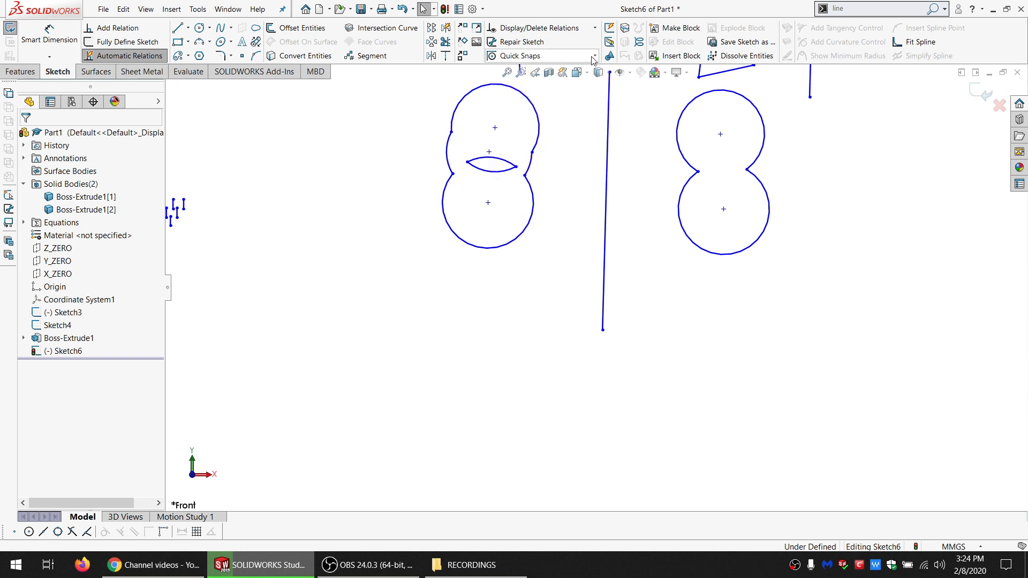
left_click(133, 58)
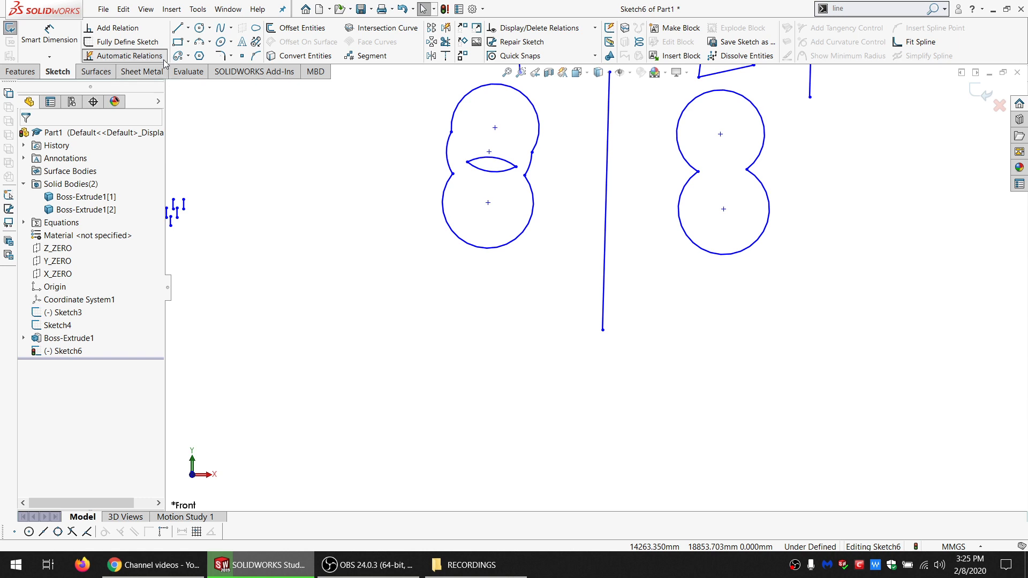
left_click(148, 59)
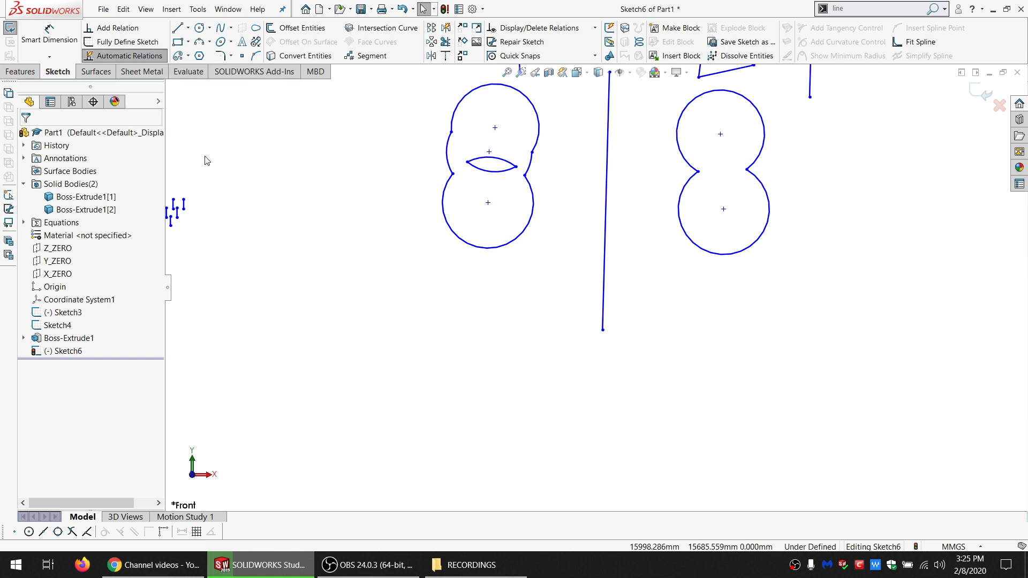
left_click(132, 56)
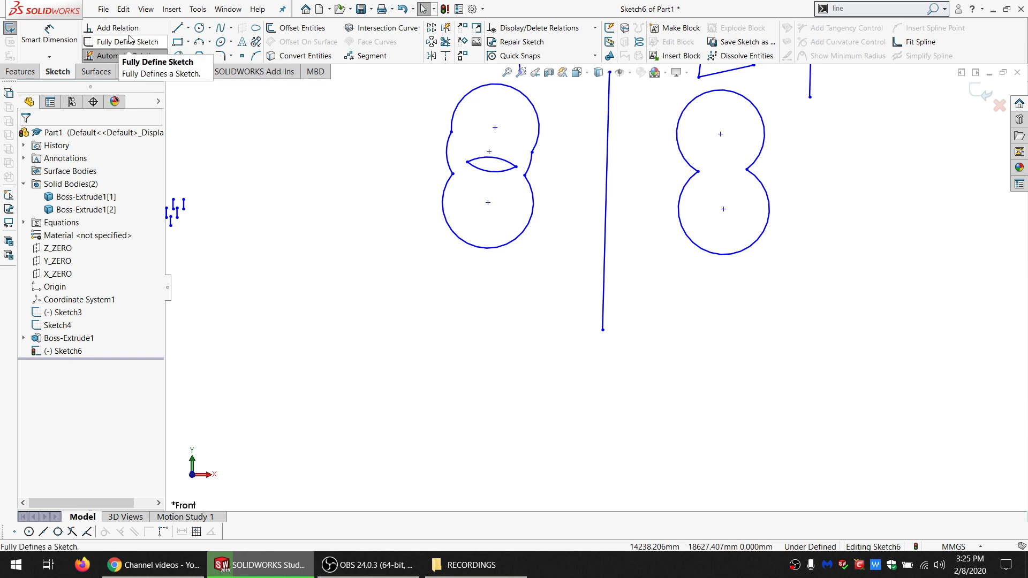
- Compare the relations offered for the lower arc and adjoining left arc of the left-hand profile, by direct selection and with Add Relation
left_click(474, 248)
left_click(448, 155, "ctrl")
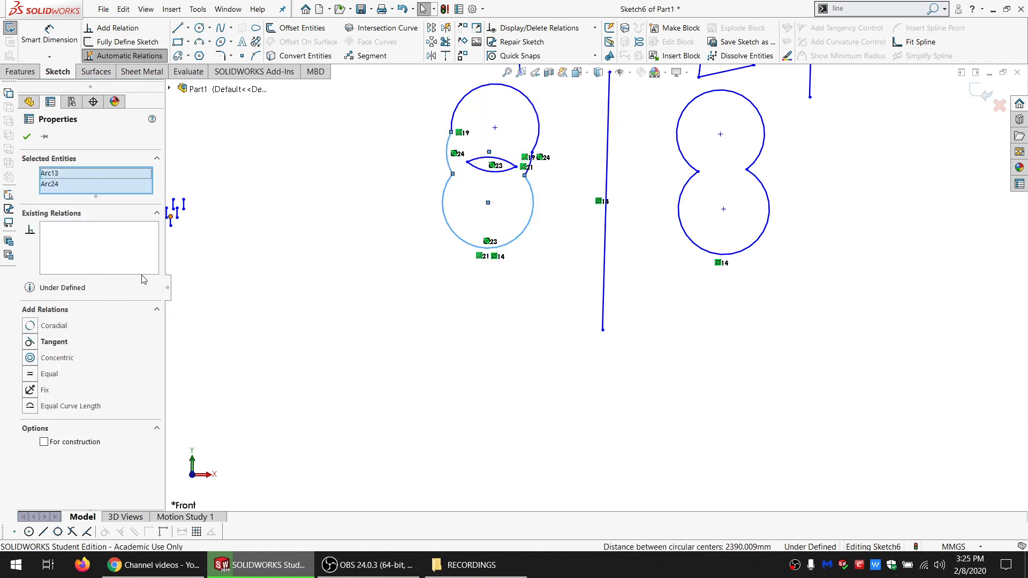
left_click(288, 259)
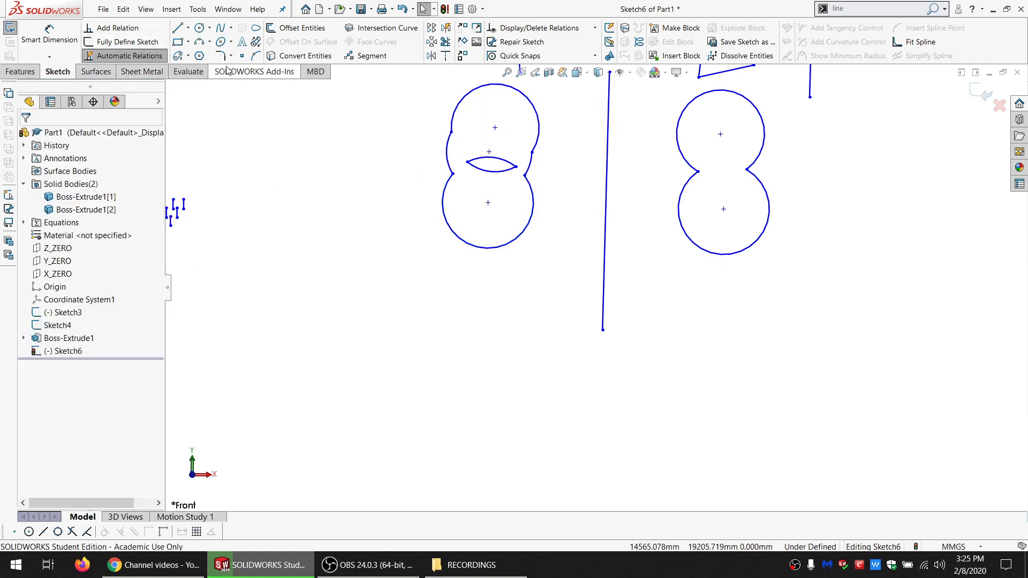
left_click(118, 28)
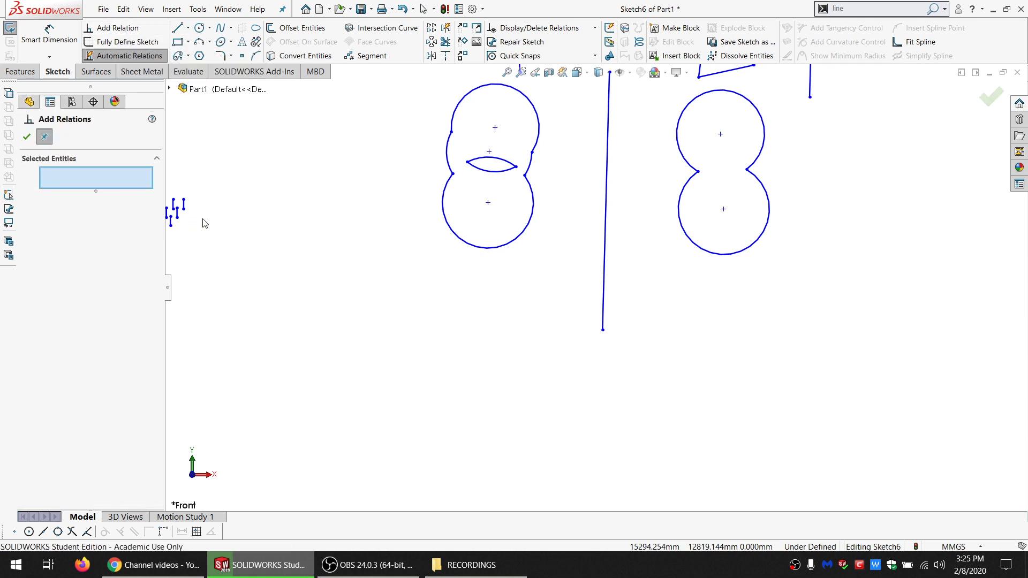
left_click(453, 230)
left_click(449, 162)
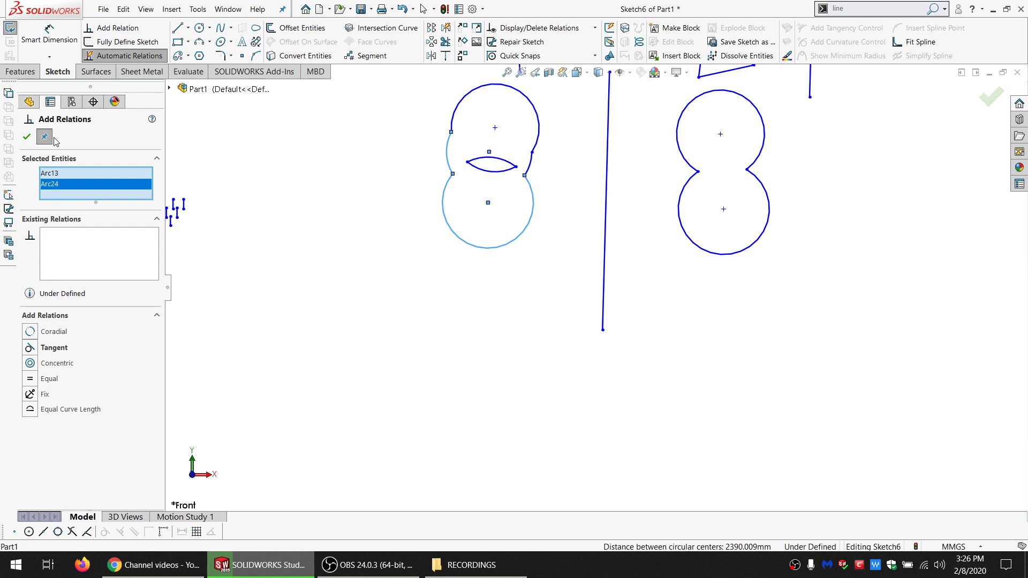
key("Escape")
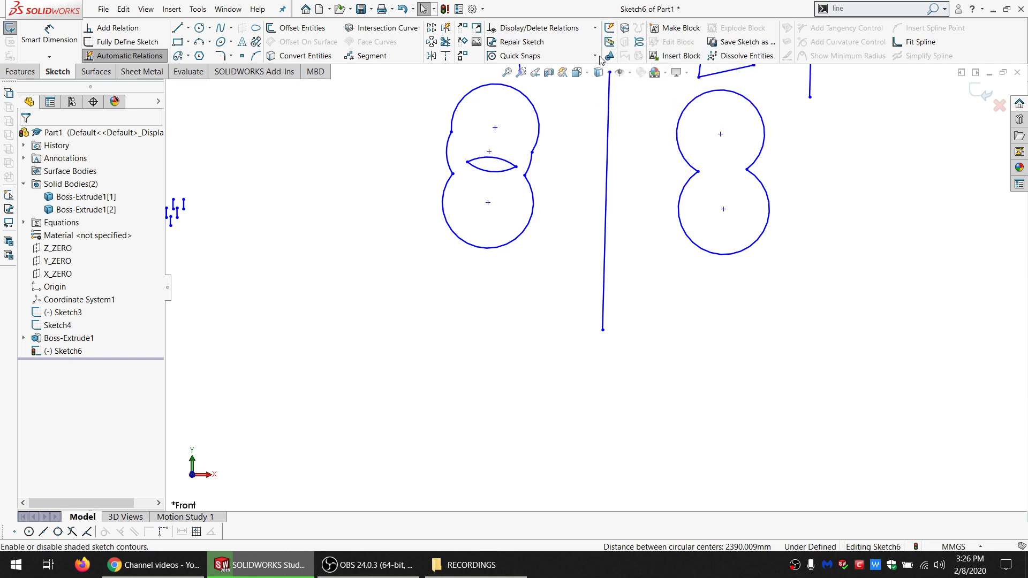
- Enable shaded sketch contours and examine the closed and open regions across the sketch, including the triangle above the uppermost right-hand double circle
left_click(609, 57)
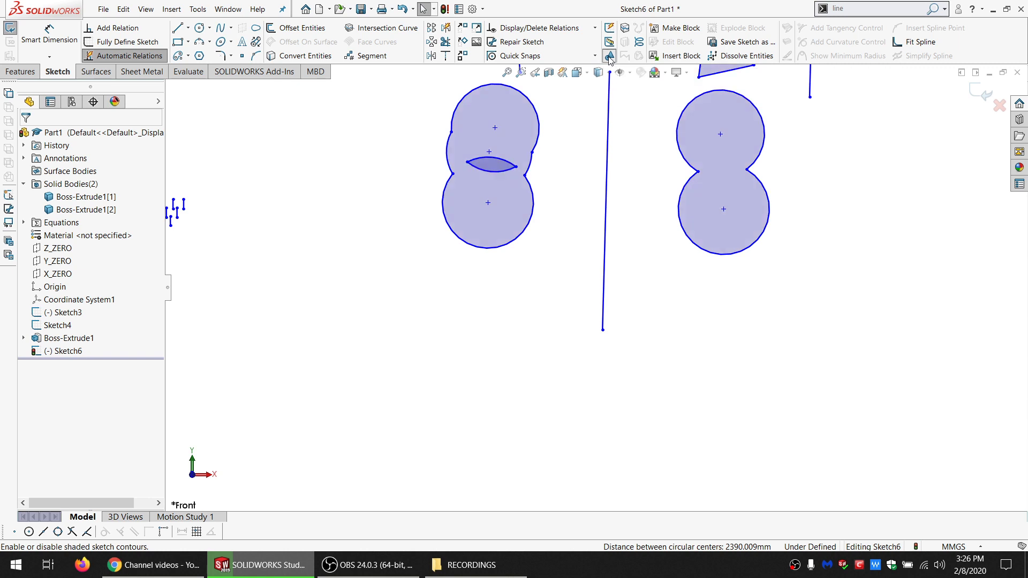
scroll(738, 167, "up", 3)
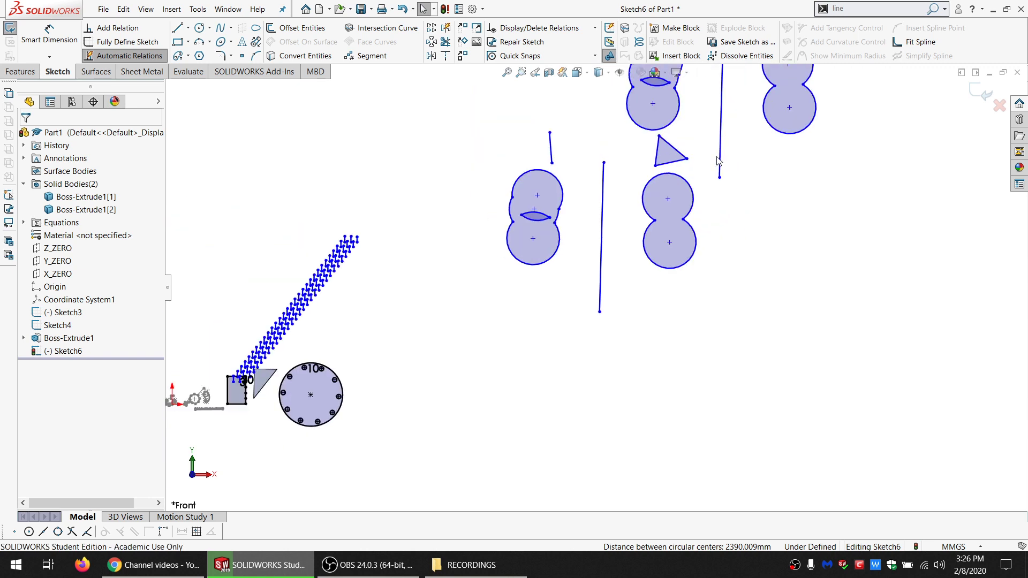
scroll(661, 190, "down", 4)
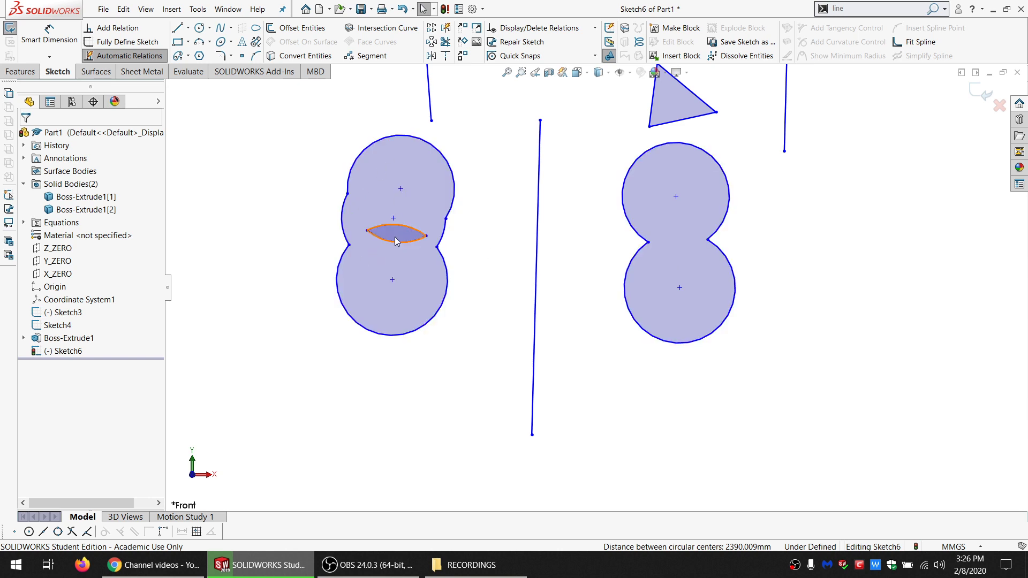
scroll(541, 191, "down", 3)
scroll(543, 192, "up", 8)
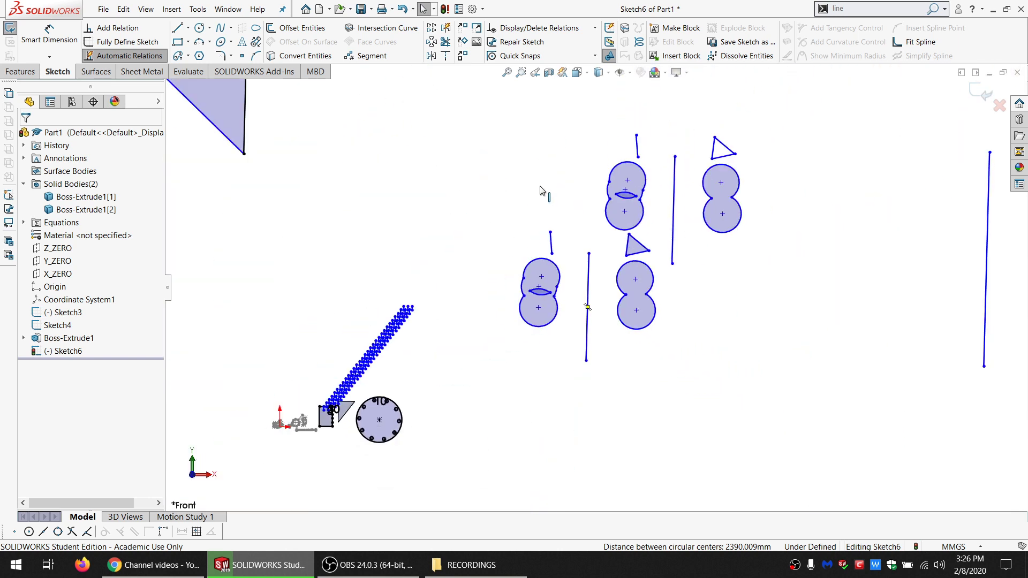
scroll(704, 160, "down", 2)
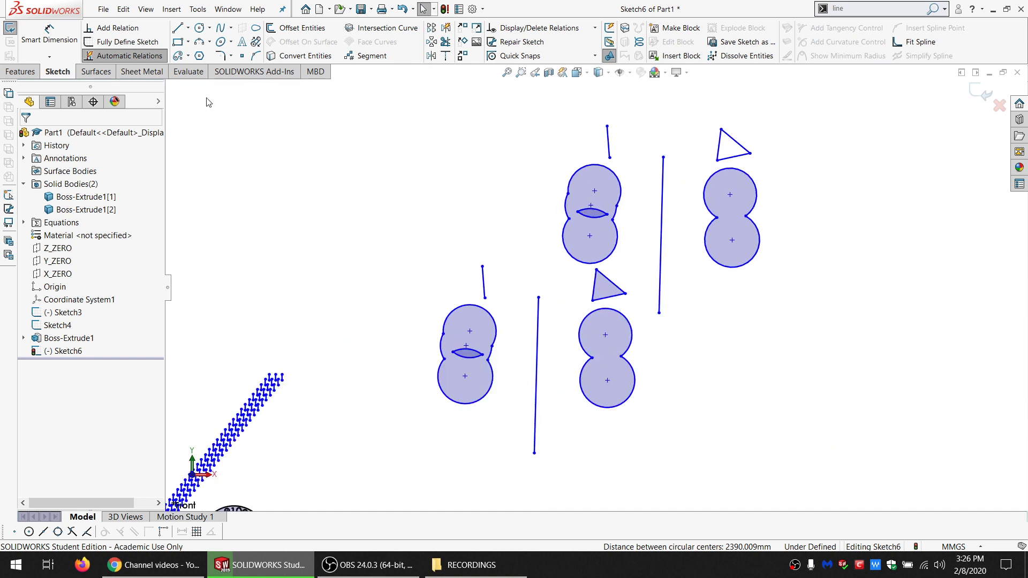
scroll(732, 166, "down", 4)
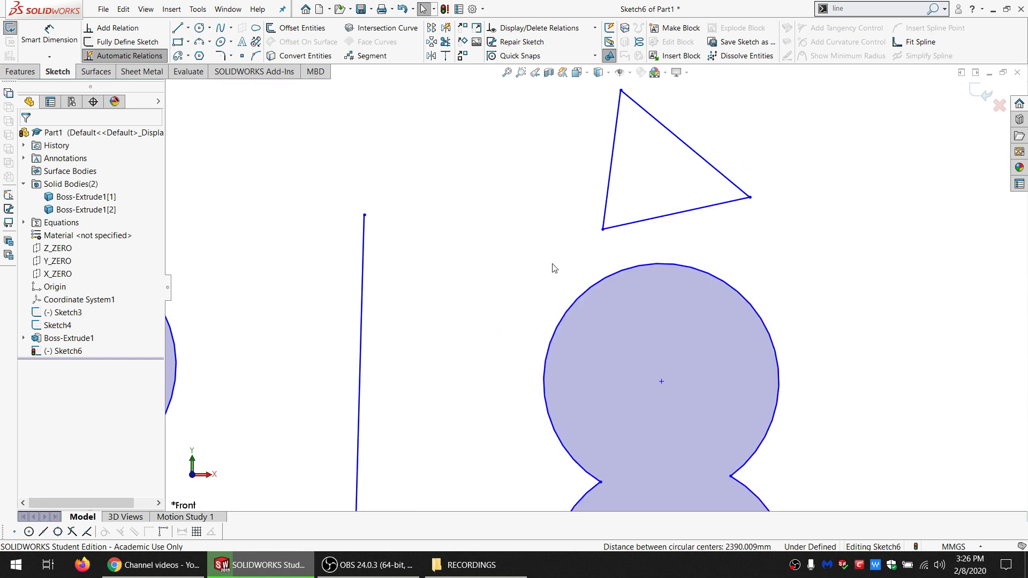
- Reshape the unshaded triangle to give it a nearly horizontal base, with its apex at about X 49082 mm, Y 32472 mm
left_click_drag(603, 230, 537, 228)
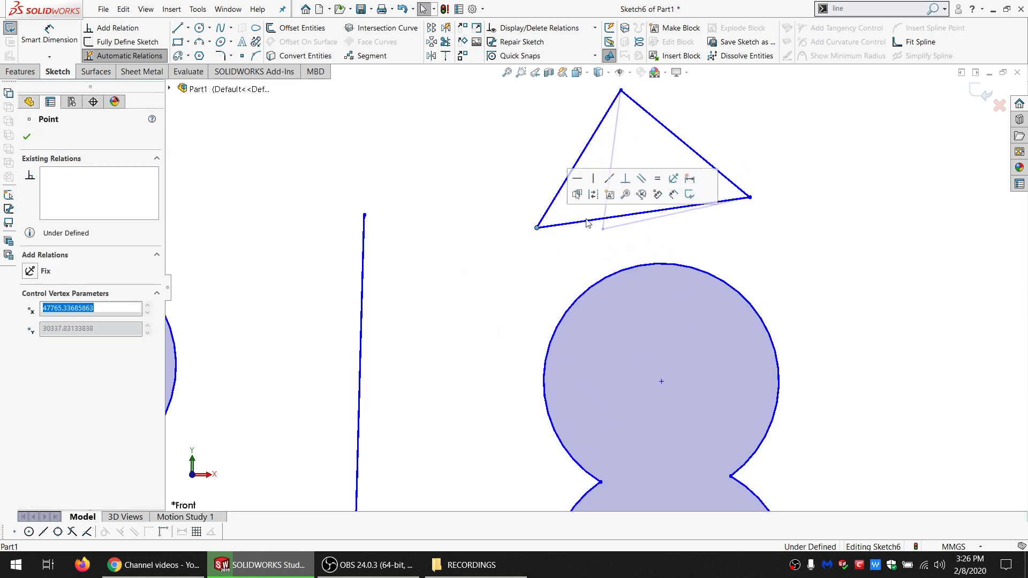
left_click_drag(751, 199, 716, 228)
left_click(622, 91)
mouse_move(622, 93)
left_mouse_down()
mouse_move(725, 105)
mouse_move(612, 108)
left_mouse_up()
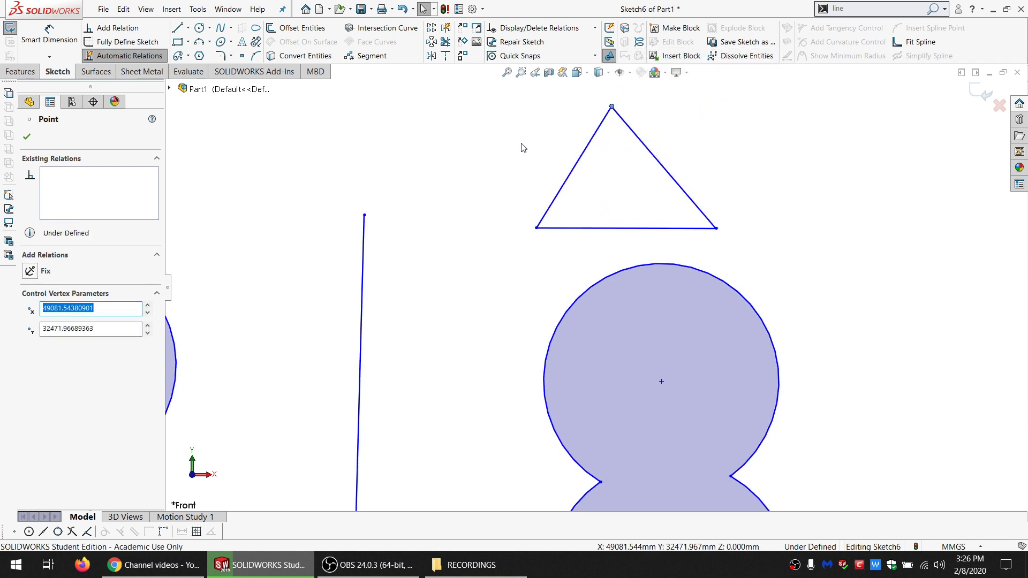
- Disable shaded sketch contours for the sketch
left_click(611, 56)
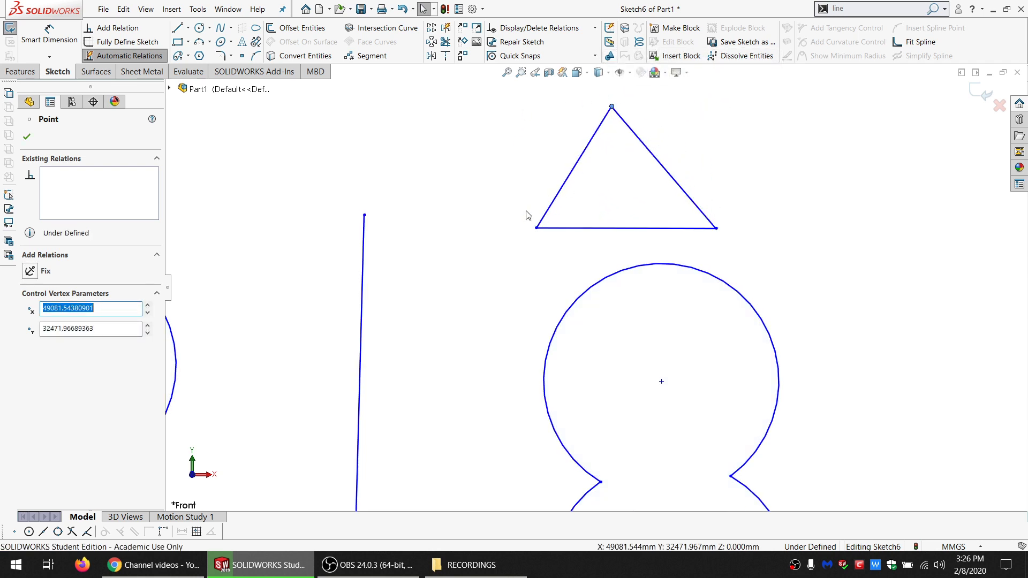
scroll(539, 218, "up", 3)
scroll(600, 266, "up", 4)
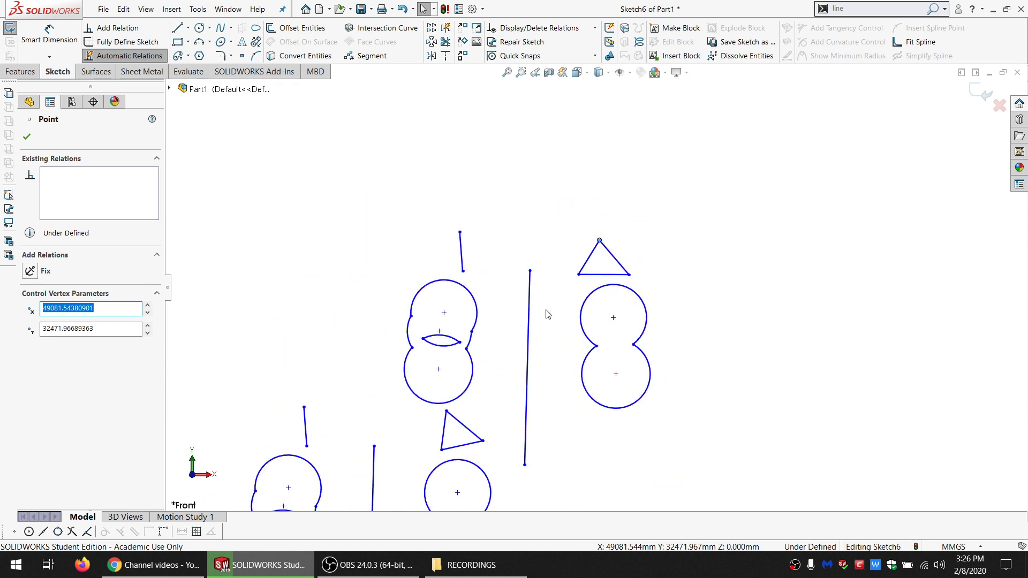
- Enable shaded sketch contours and sketch an open three-line triangle with a small gap at its upper corner, left of the shaded triangle
scroll(486, 429, "down", 2)
left_click(609, 55)
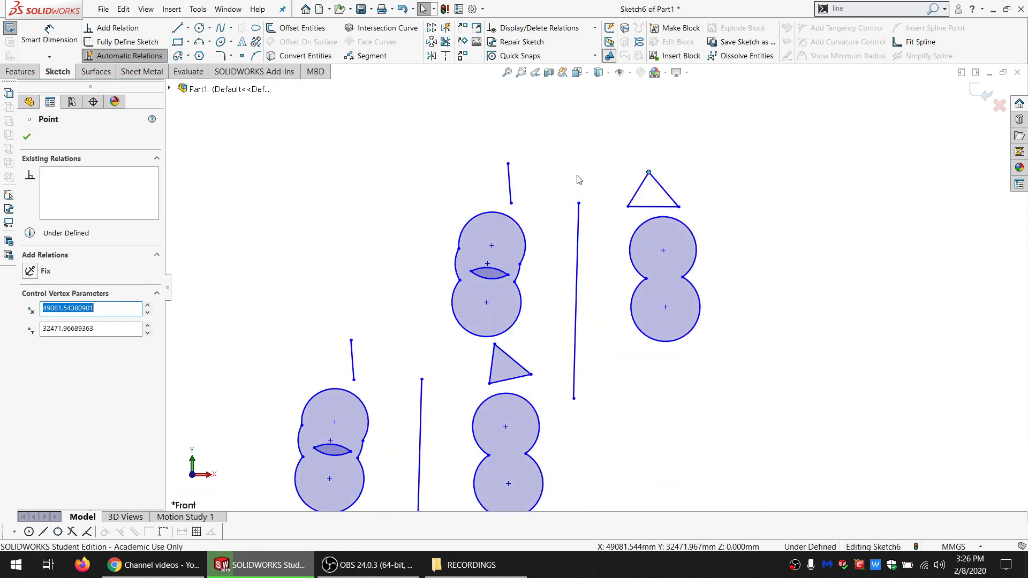
scroll(501, 392, "down", 3)
scroll(524, 349, "down", 4)
key("l")
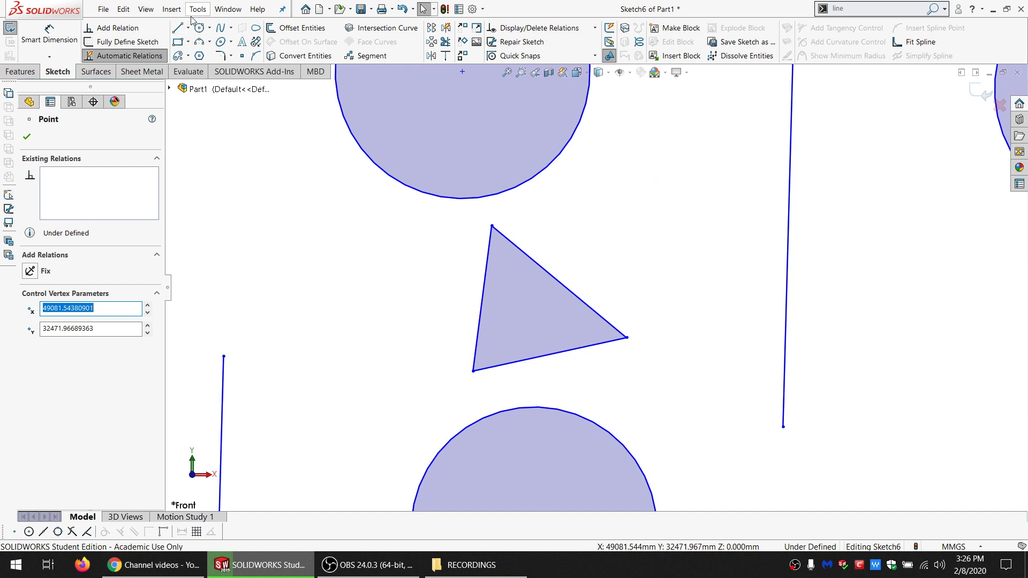
left_click(453, 226)
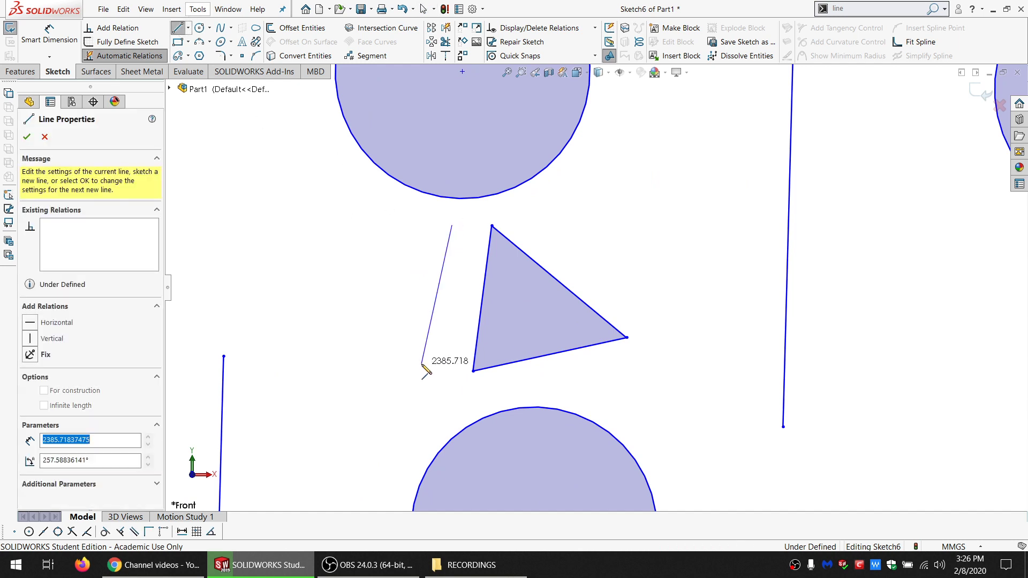
left_click(423, 364)
left_click(327, 245)
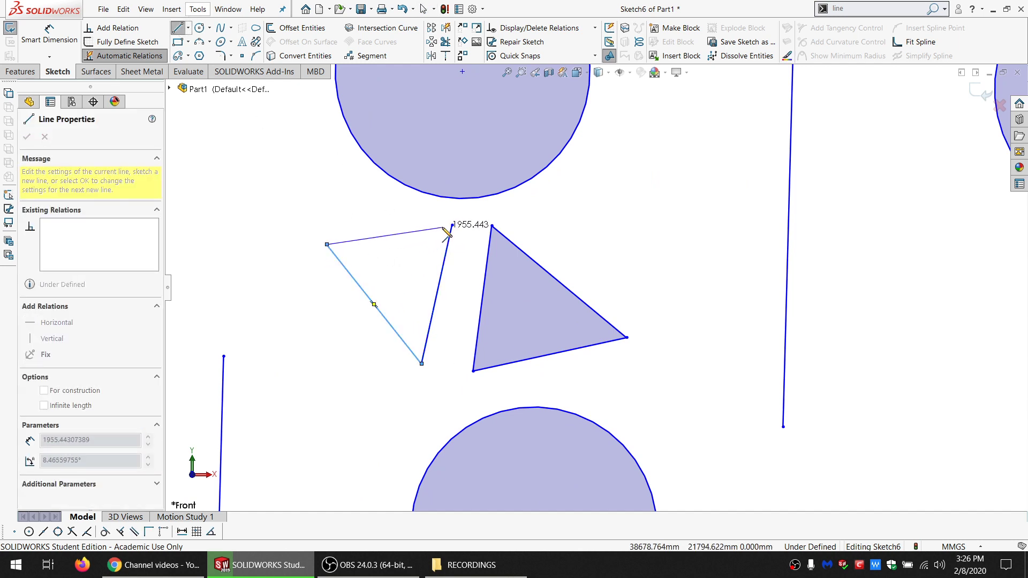
left_click(443, 225)
key("Escape")
key("Escape")
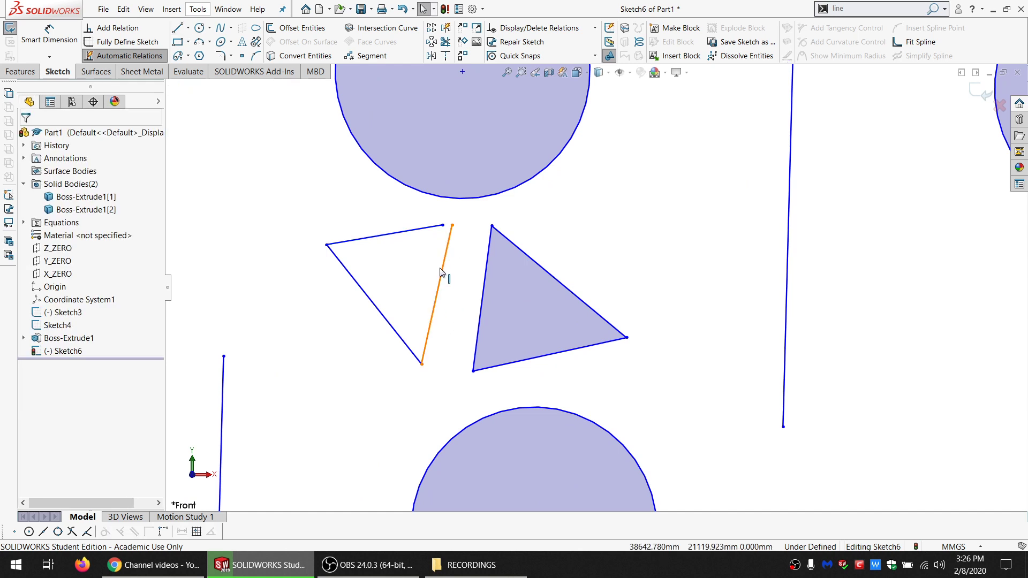
- Delete all three lines of the unshaded triangle above the uppermost right-hand double circle
scroll(483, 280, "up", 5)
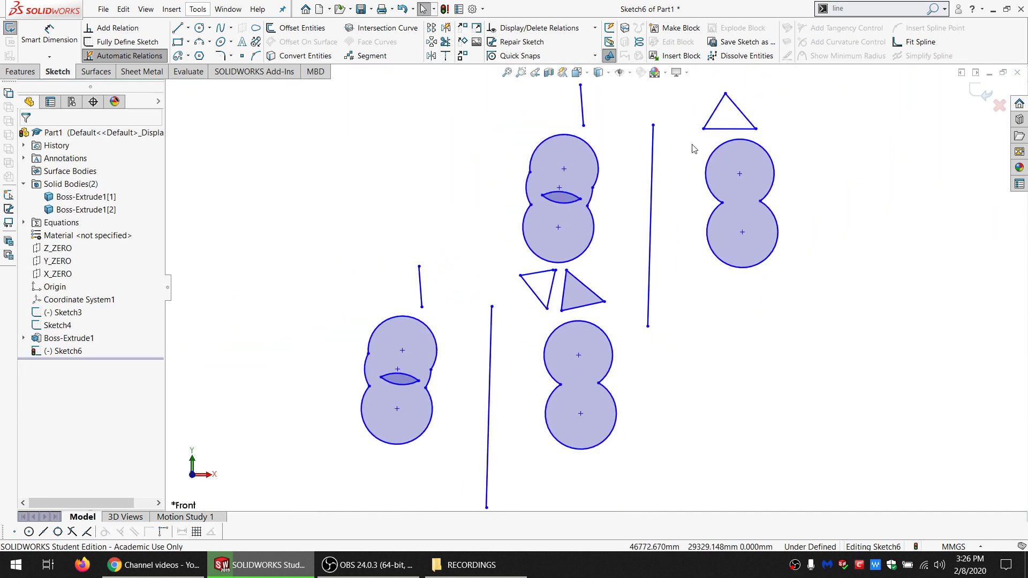
left_click(716, 130)
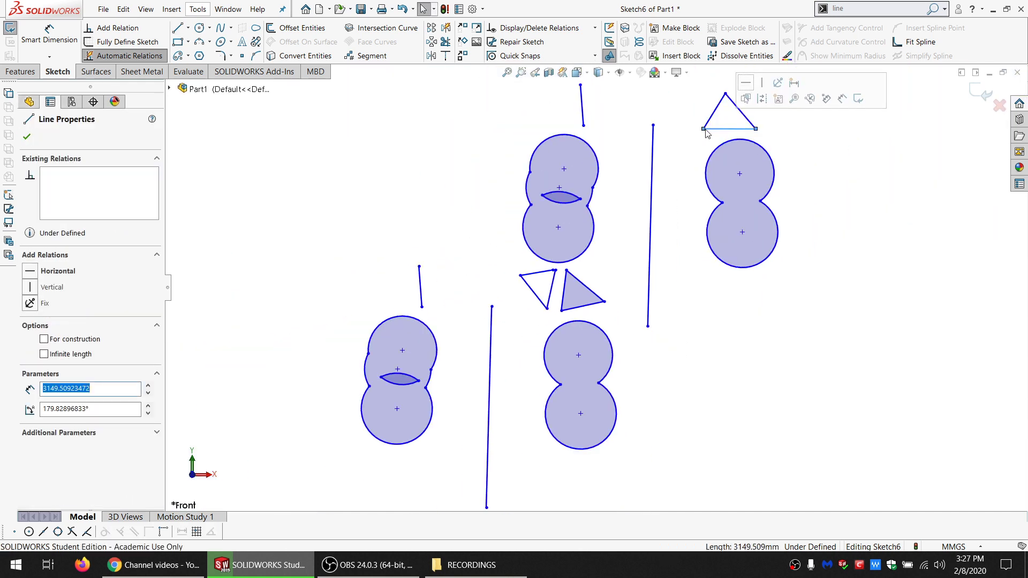
left_click(705, 147)
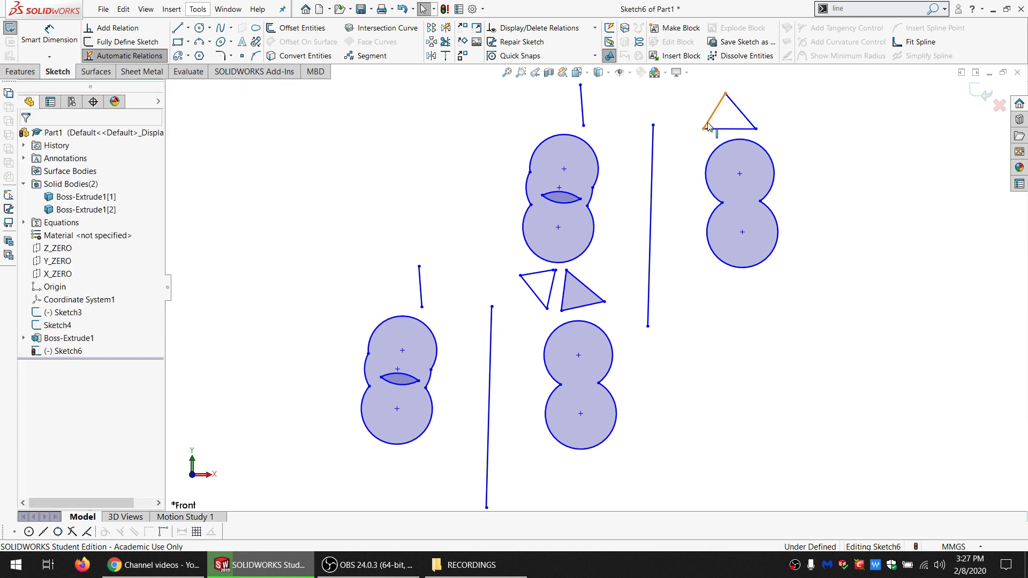
left_click(708, 126)
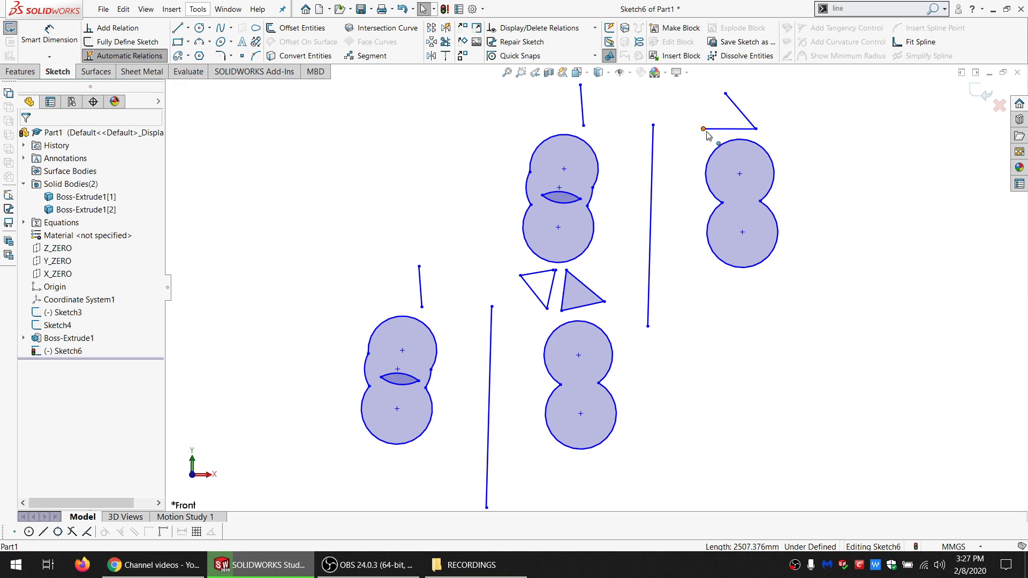
key("Escape")
left_click(749, 125)
key("Delete")
- Toggle shaded sketch contours off and on to compare the closed and open regions, leaving the shading disabled
left_click(610, 56)
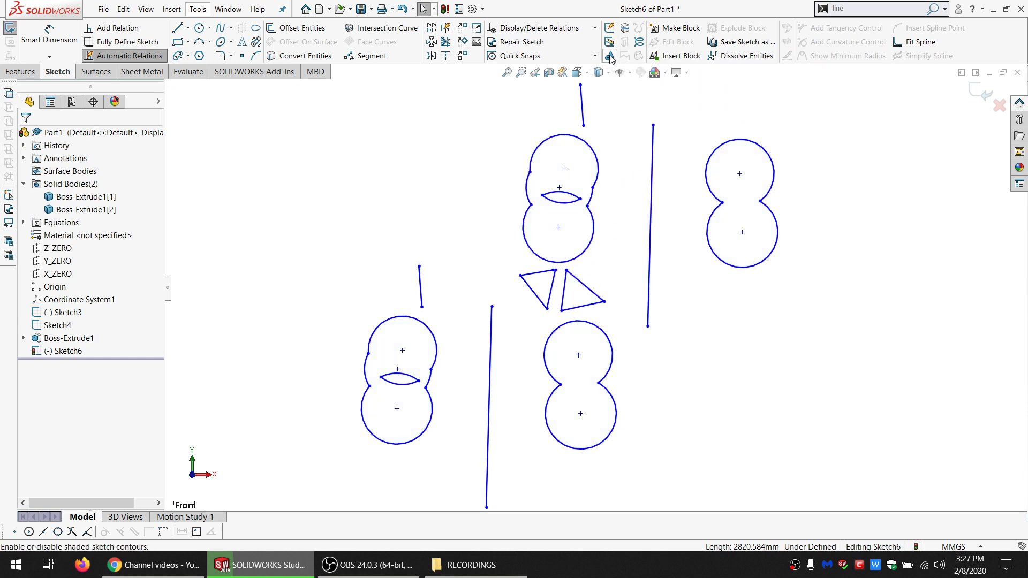
left_click(610, 57)
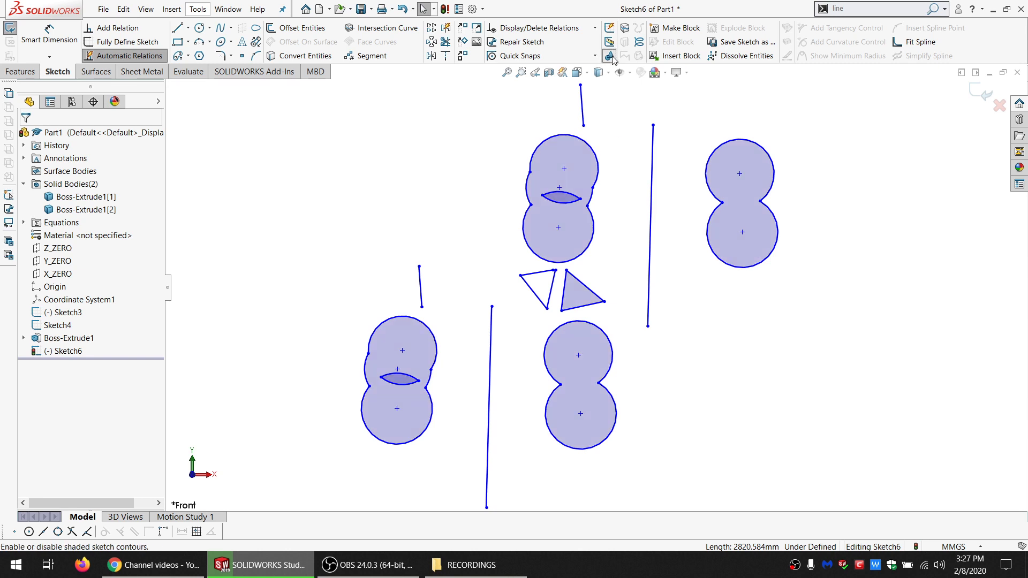
left_click(610, 57)
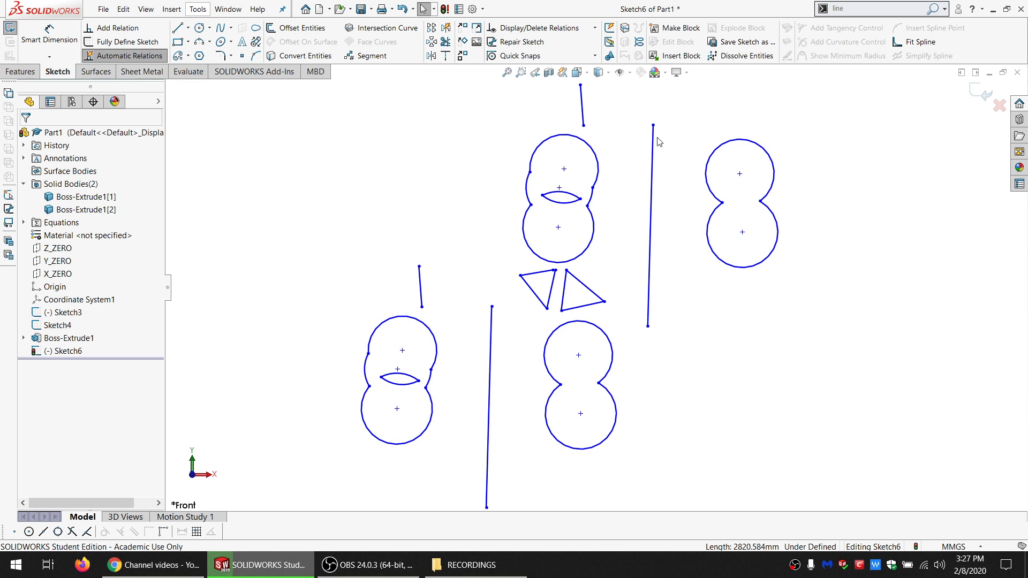
left_click(610, 57)
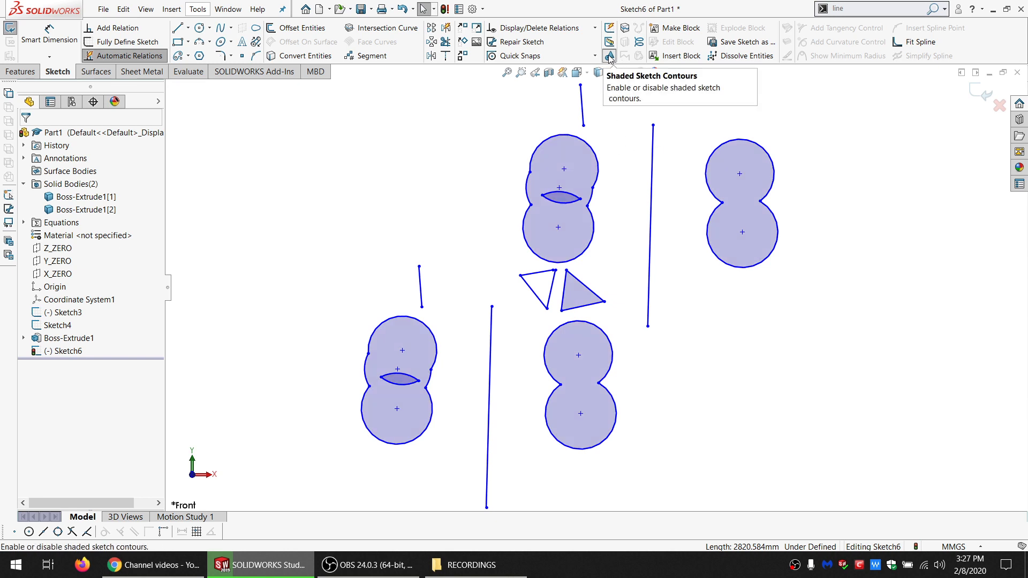
left_click(610, 57)
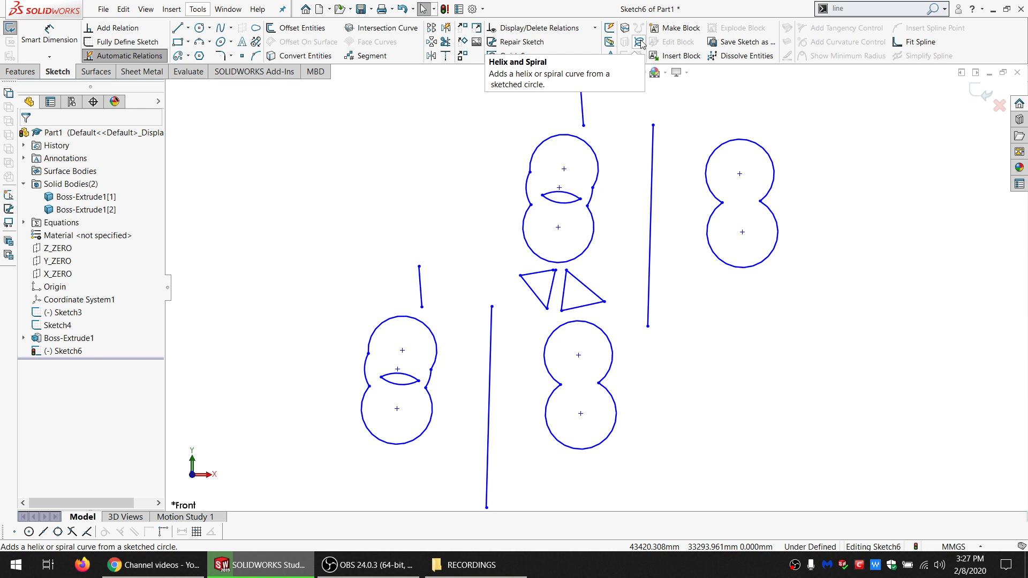
- Try to create a helix or spiral from the current multi-contour sketch, and exit the sketch
left_click(640, 42)
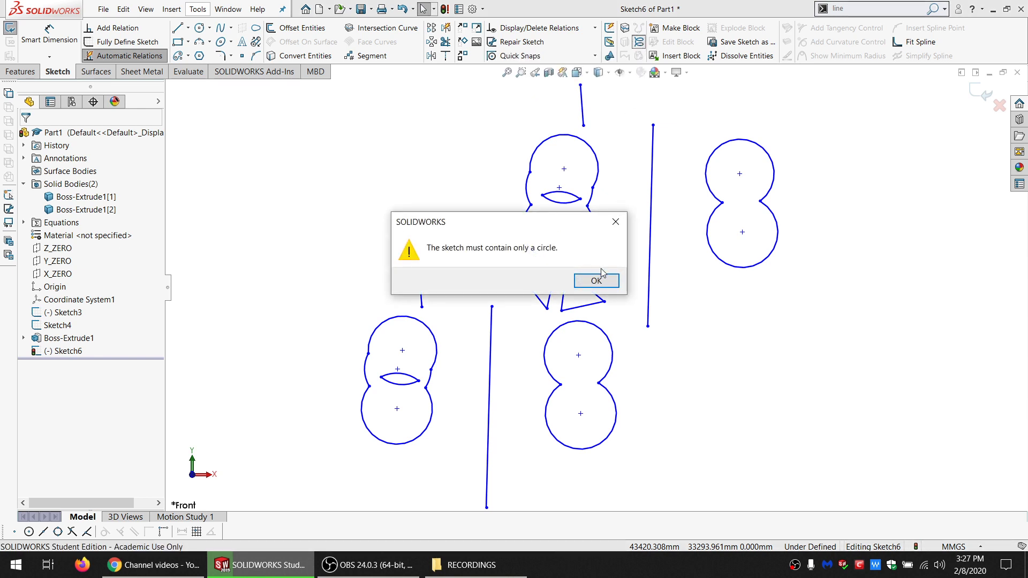
left_click(601, 277)
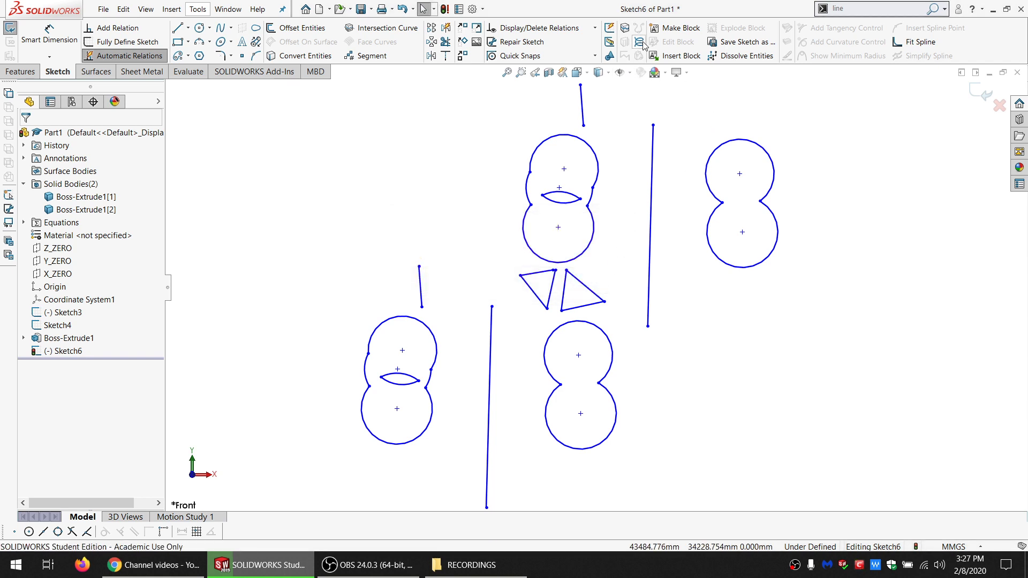
left_click(10, 28)
- Start a new sketch on the Z_ZERO plane and draw a circle of about 4314 mm radius, up and left of the existing profiles
left_click(46, 252)
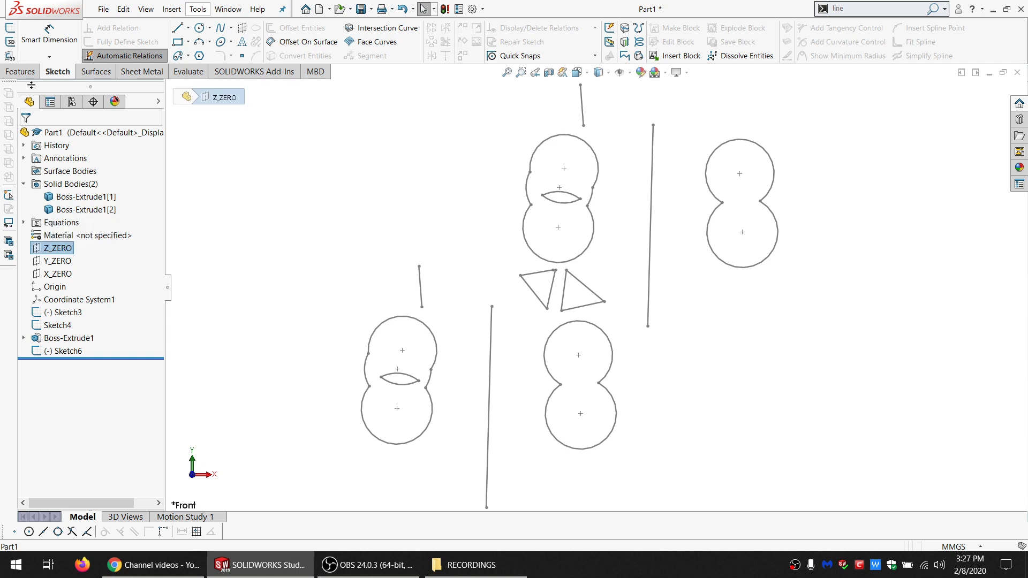
left_click(10, 29)
left_click(200, 28)
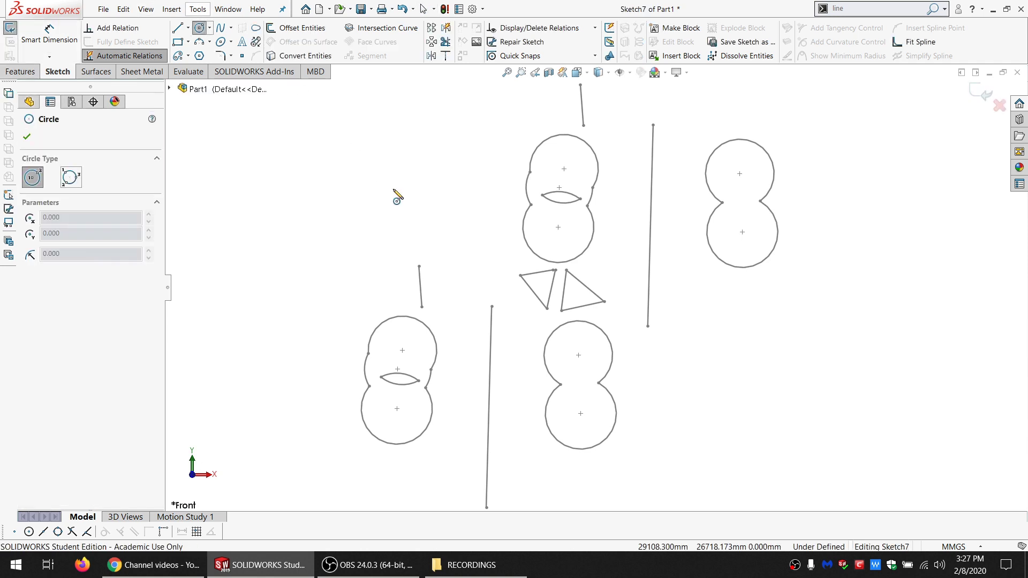
left_click(326, 161)
left_click(335, 233)
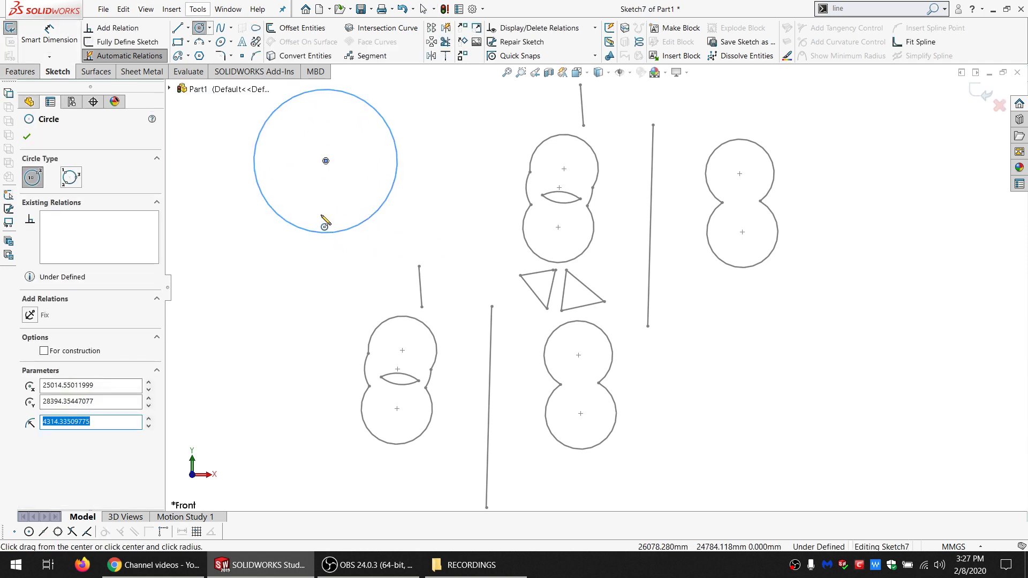
left_click(203, 28)
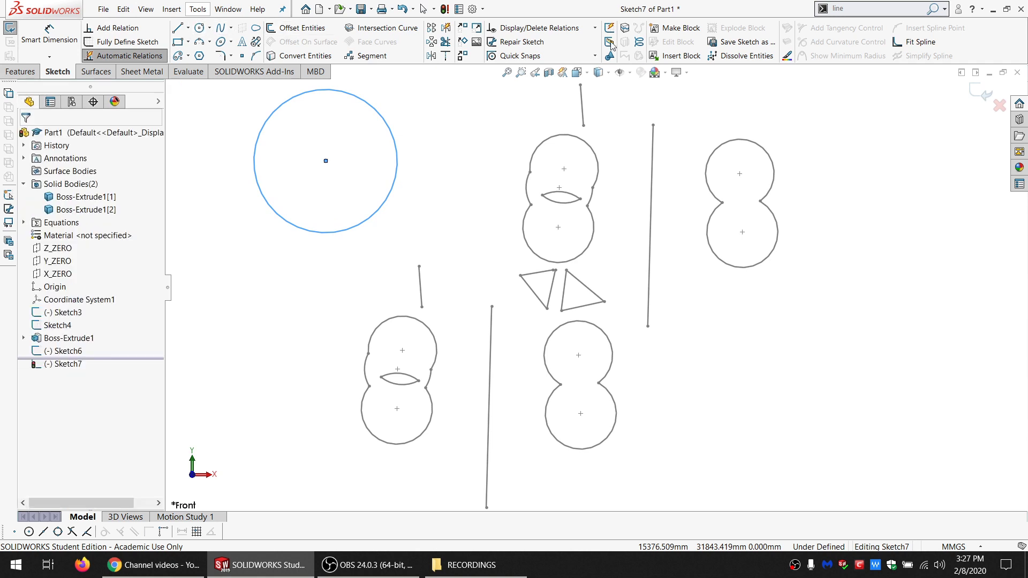
- Start a Helix/Spiral from the new circle, defined by pitch and revolution, with 5 revolutions
left_click(639, 41)
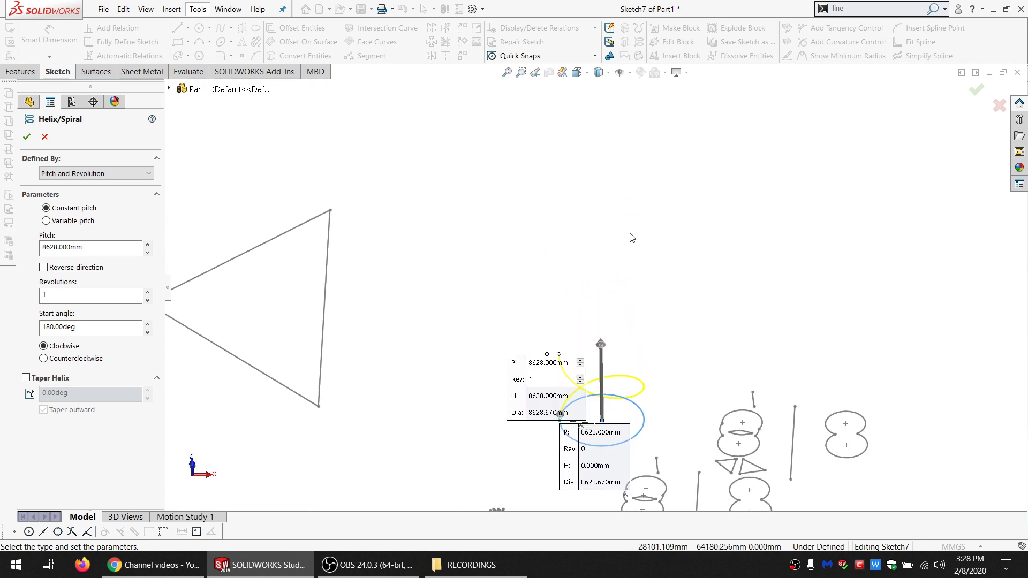
scroll(623, 447, "down", 3)
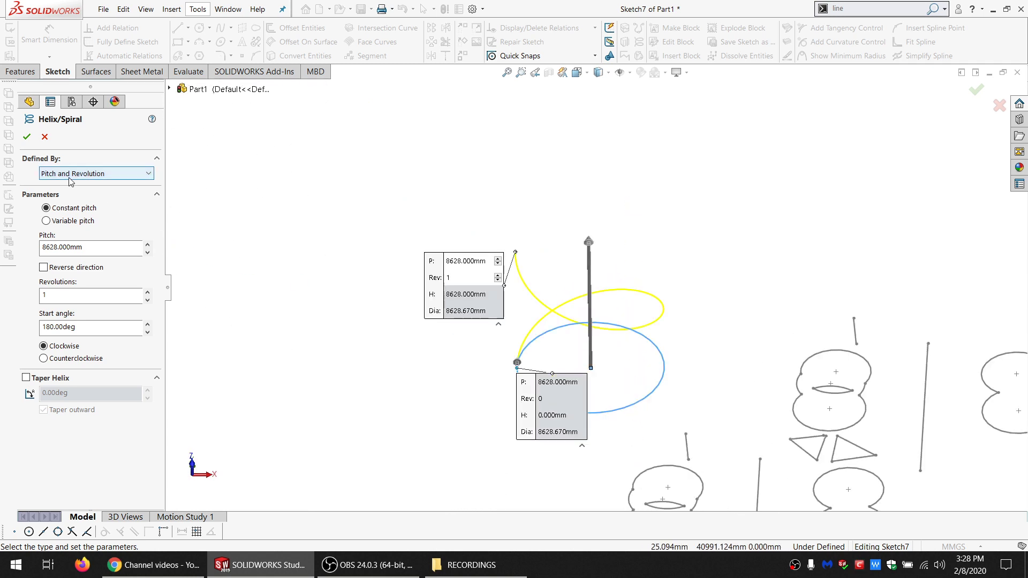
left_click(80, 295)
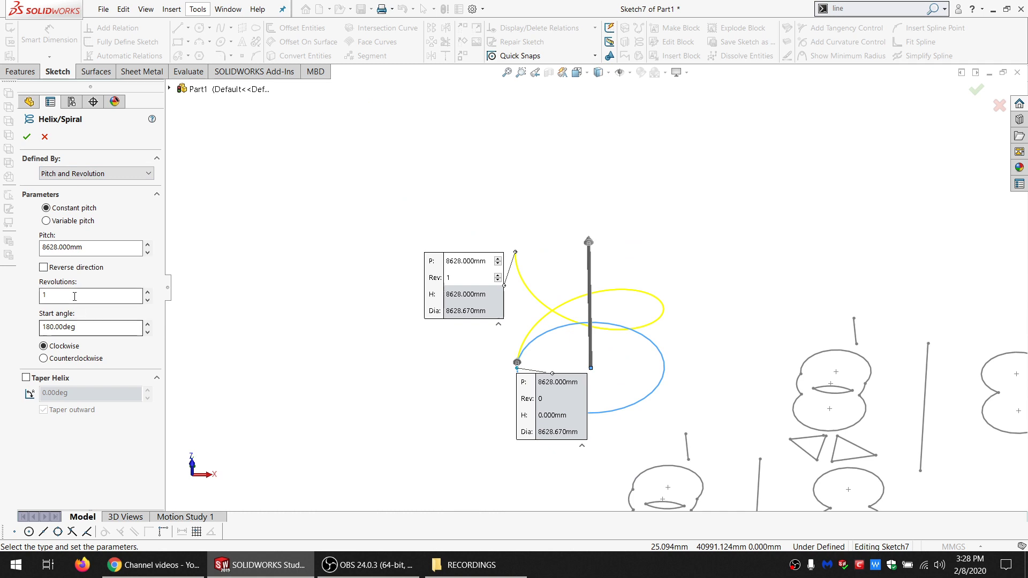
type("5")
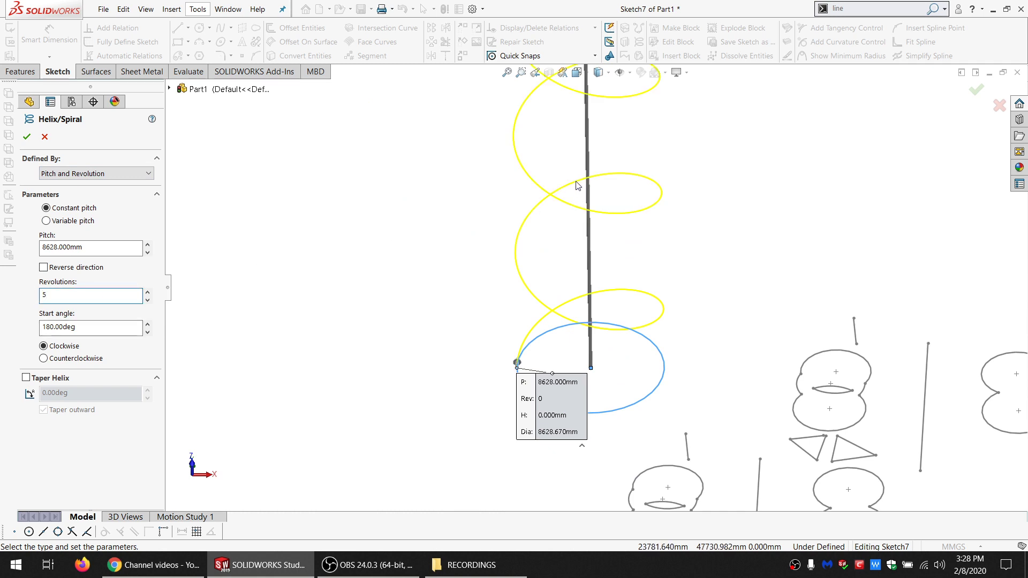
scroll(596, 184, "up", 3)
scroll(595, 273, "down", 3)
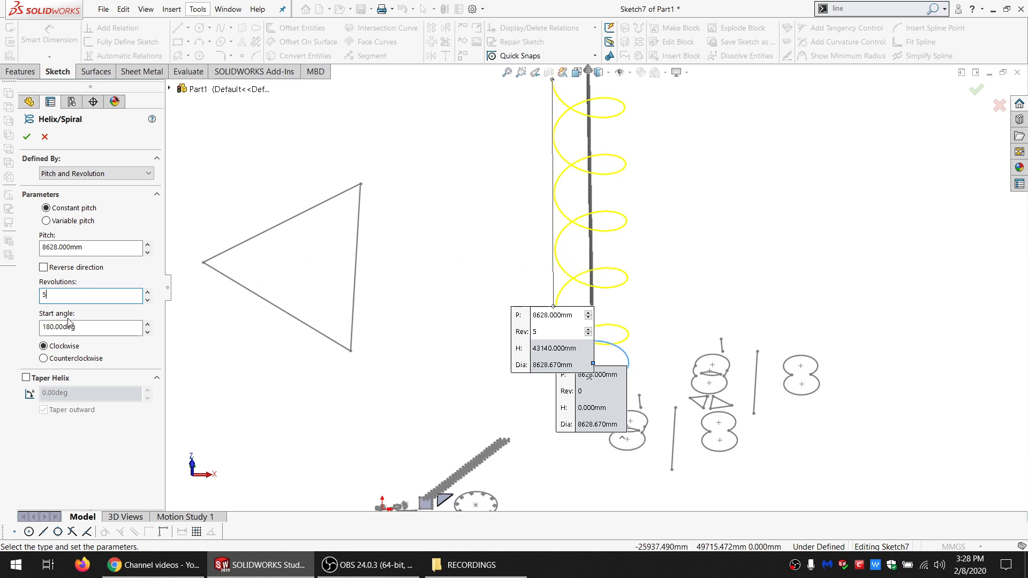
- Change the curve's definition from Pitch and Revolution to Spiral and examine the flat spiral preview
left_click(70, 176)
left_click(69, 176)
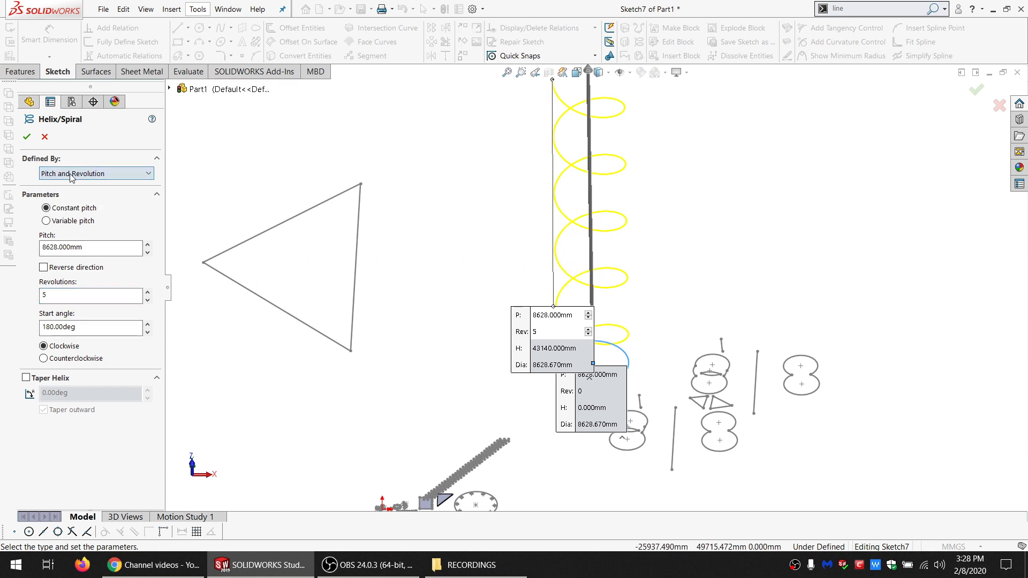
left_click(68, 177)
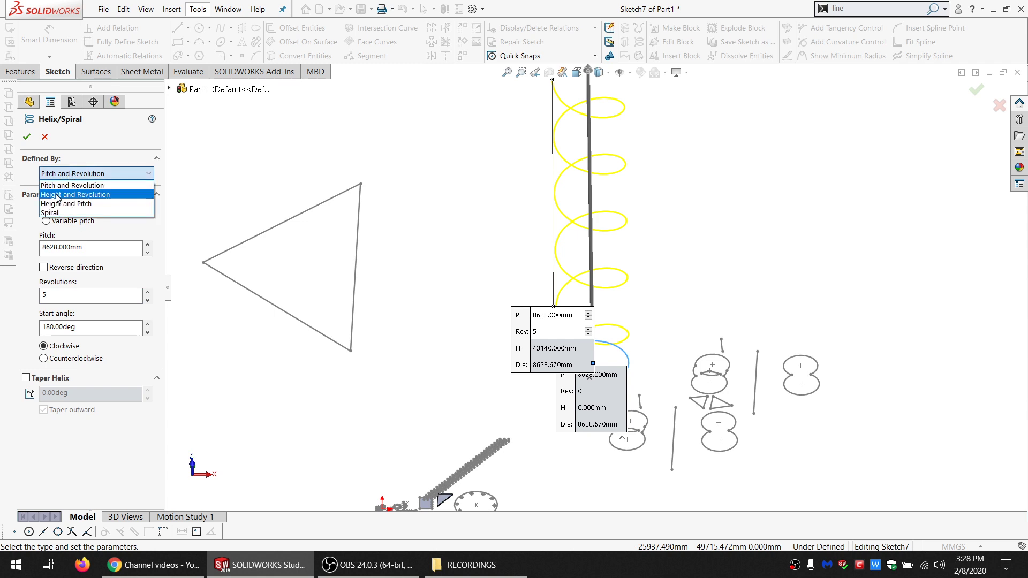
left_click(54, 214)
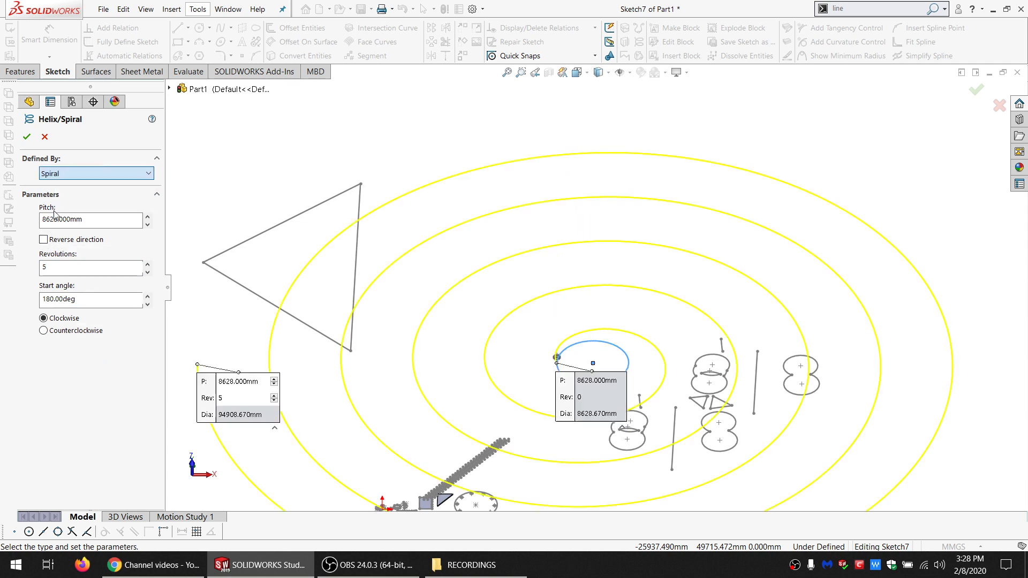
scroll(571, 335, "up", 2)
mouse_move(604, 352)
middle_mouse_down()
mouse_move(608, 236)
mouse_move(611, 362)
mouse_move(609, 349)
middle_mouse_up()
scroll(608, 348, "up", 3)
scroll(609, 348, "down", 1)
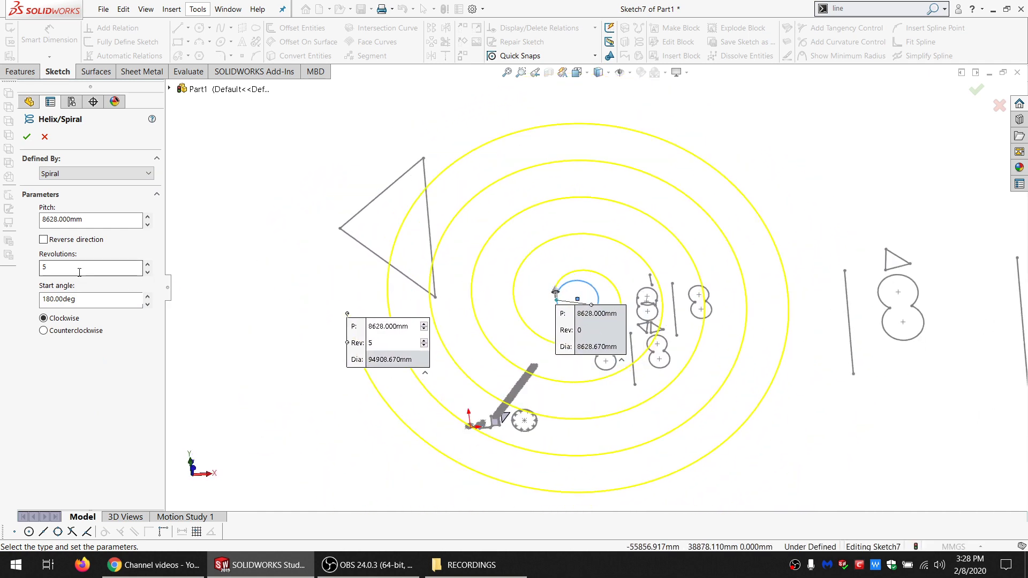
- Make the spiral run counterclockwise and set its start angle to 15 degrees
left_click(56, 331)
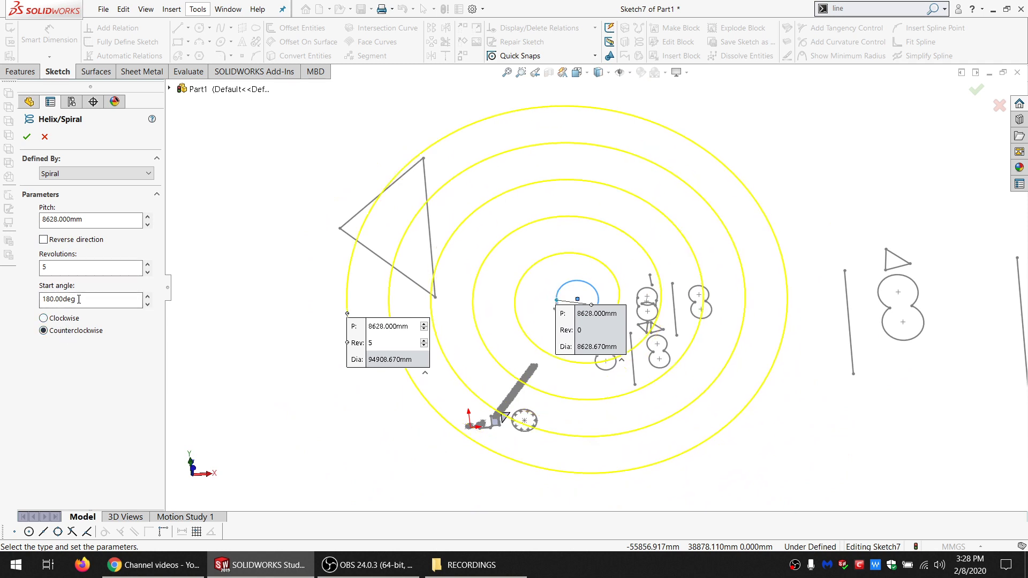
double_click(100, 301)
type("15")
key("Tab")
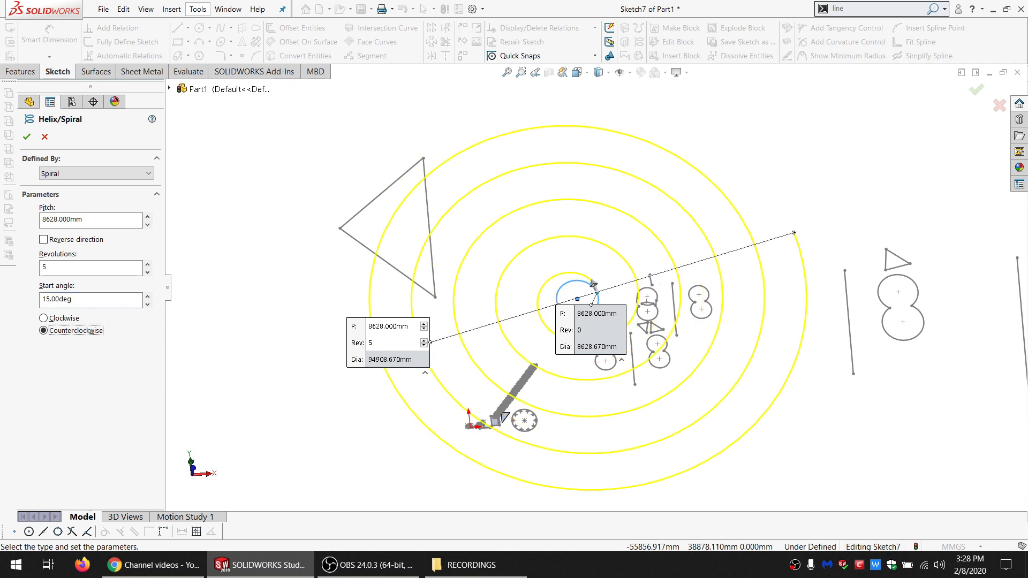
- Set the spiral to 8 revolutions with a pitch of 100 mm and inspect its preview around the circle
left_click_drag(57, 266, 18, 275)
key("Tab")
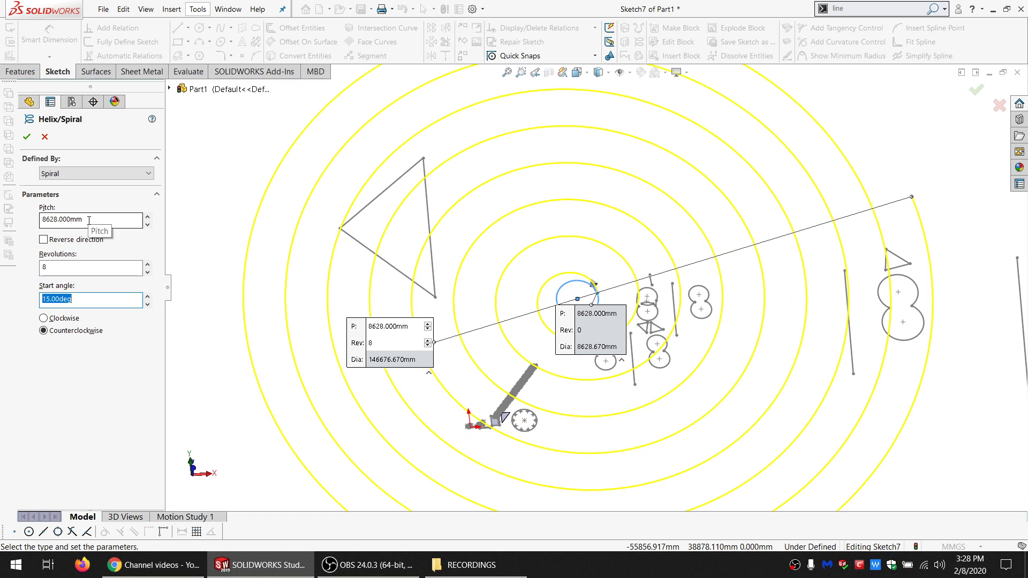
left_click_drag(89, 220, 40, 226)
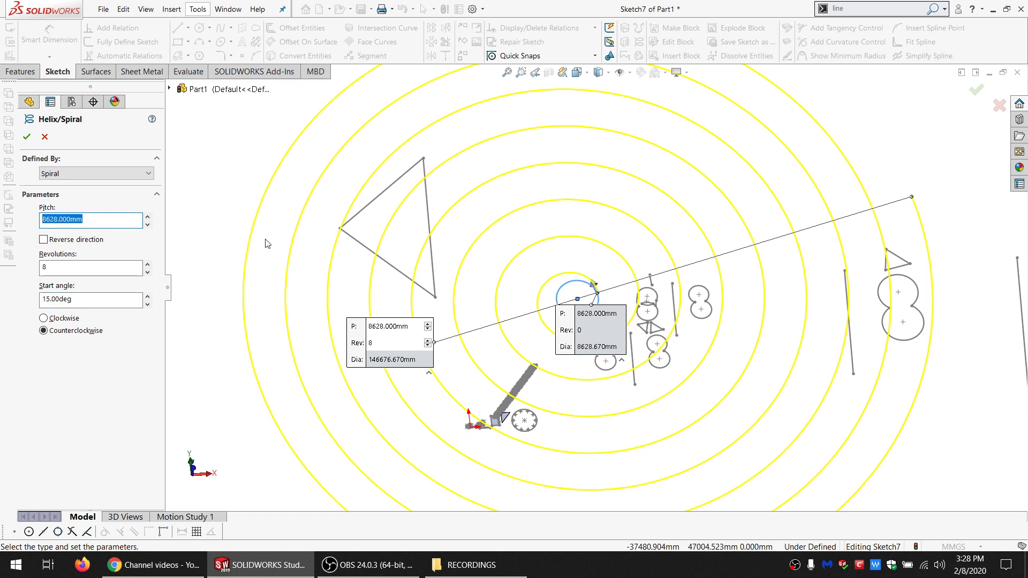
type("100")
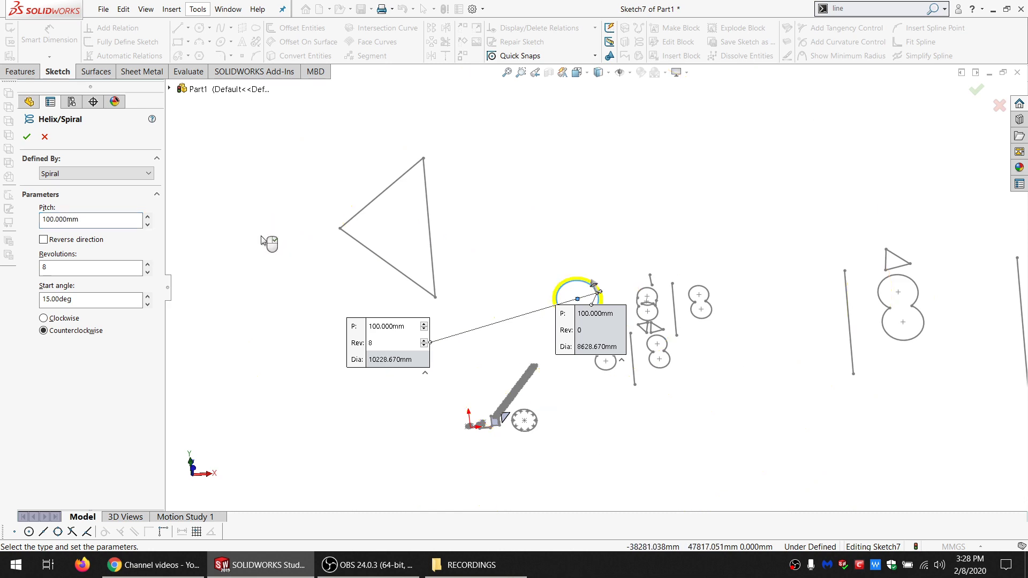
scroll(592, 270, "down", 8)
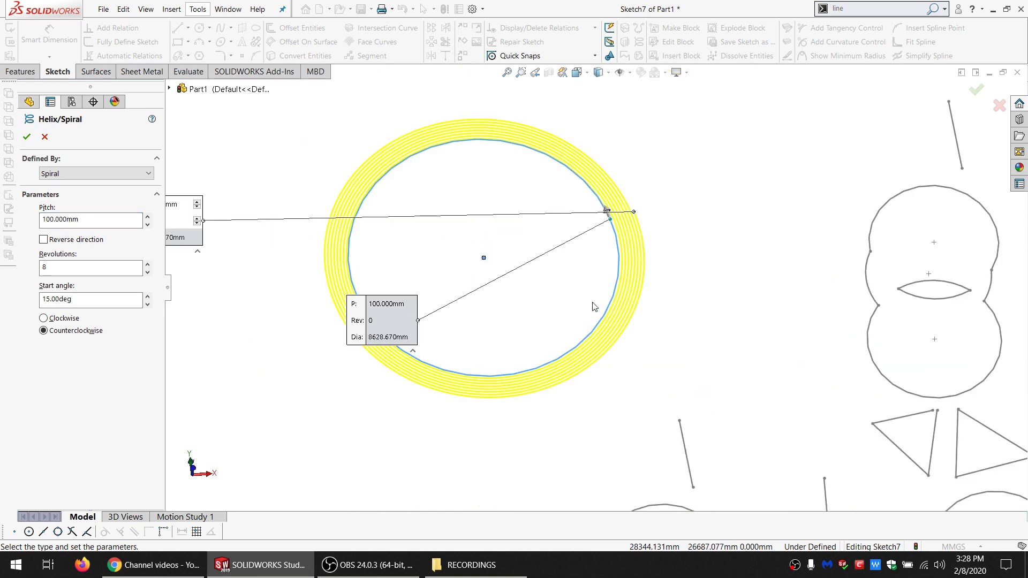
- Reverse the spiral so it winds inward from the circle, set it to 20 revolutions and accept the curve
scroll(593, 307, "down", 3)
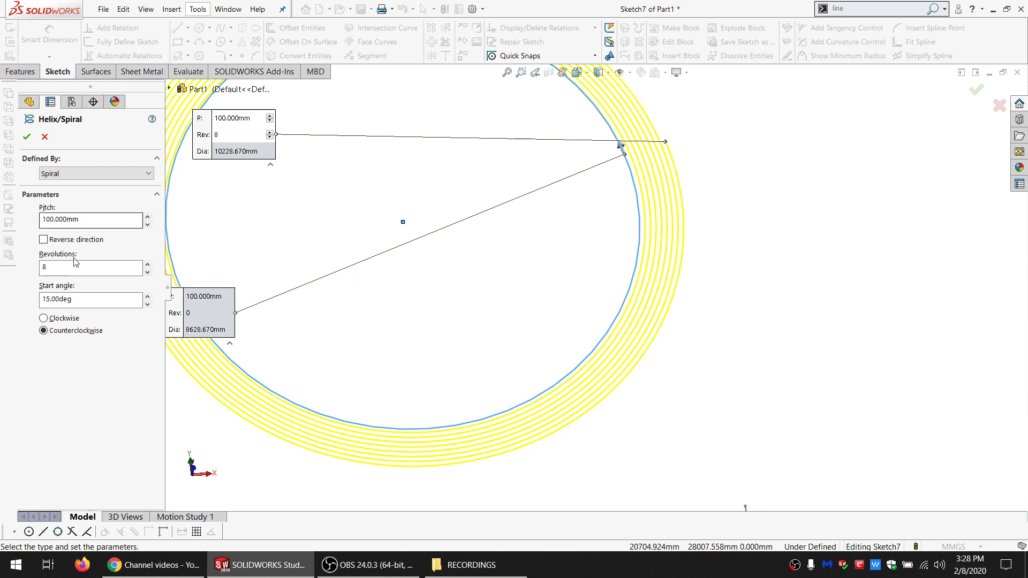
left_click(68, 241)
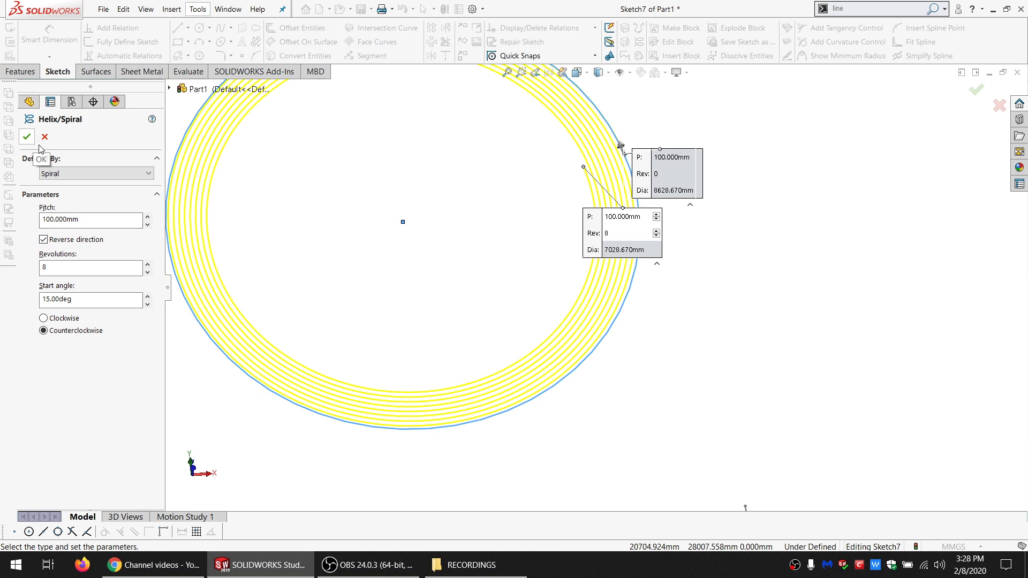
left_click(65, 264)
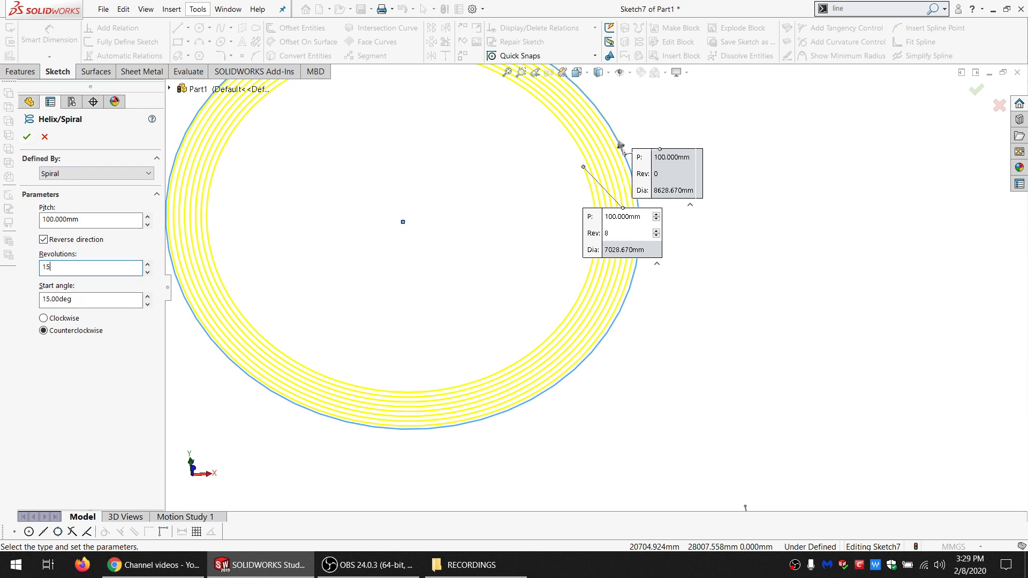
type("15")
left_click(66, 274)
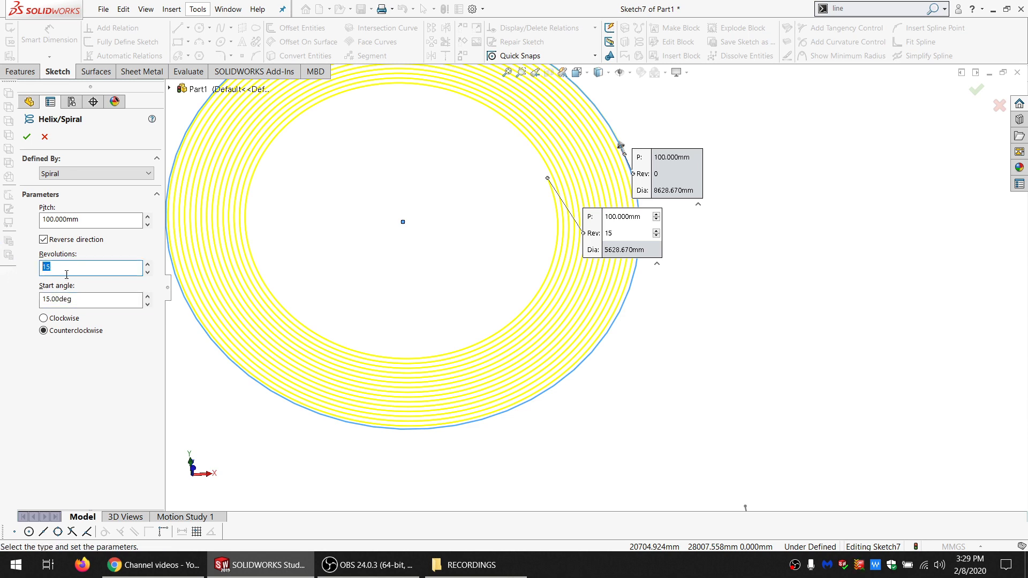
type("20")
key("Tab")
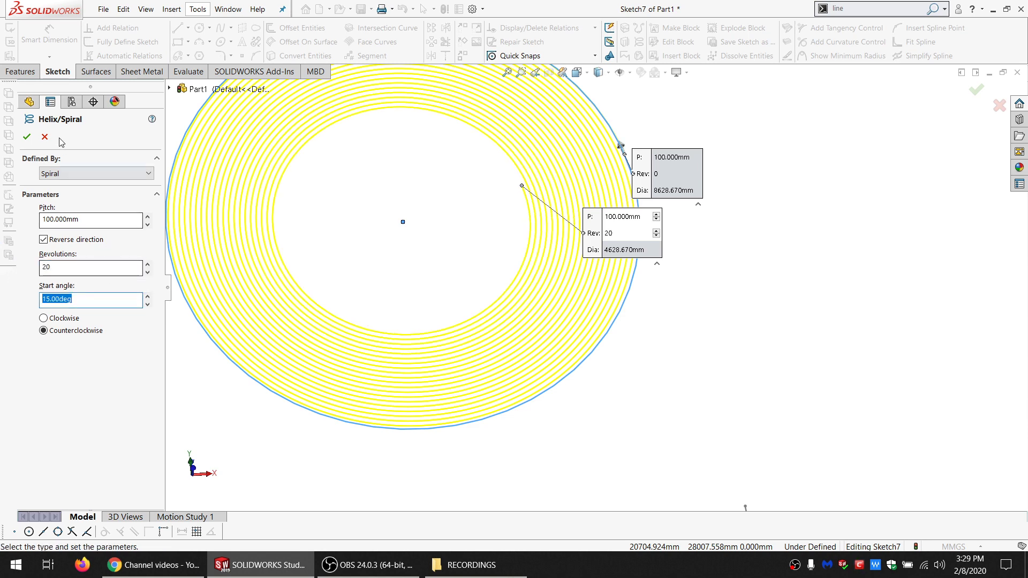
key("Return")
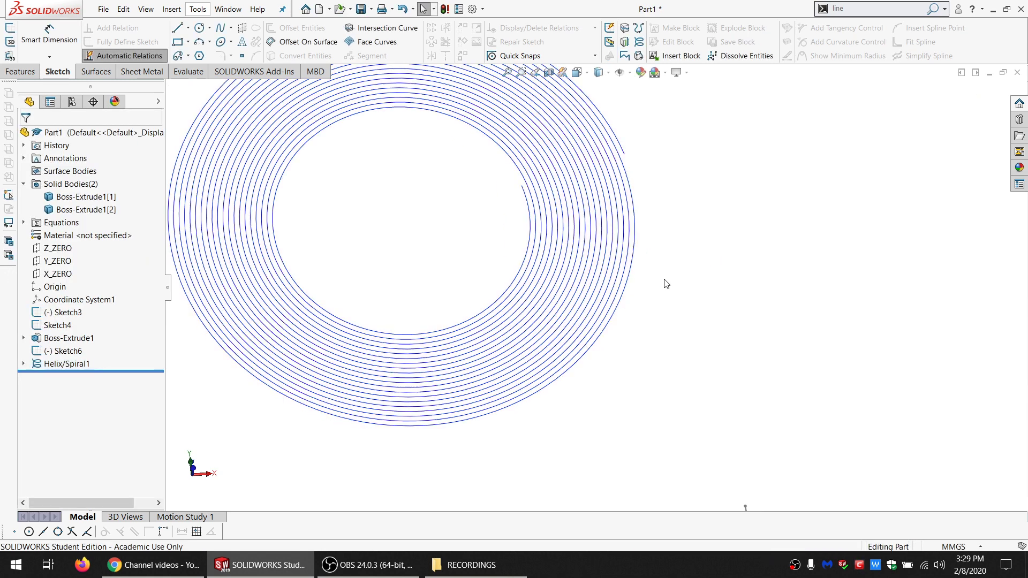
- Expand the Helix/Spiral feature in the tree and highlight the circle sketch it is based on
scroll(490, 264, "up", 5)
scroll(669, 310, "down", 2)
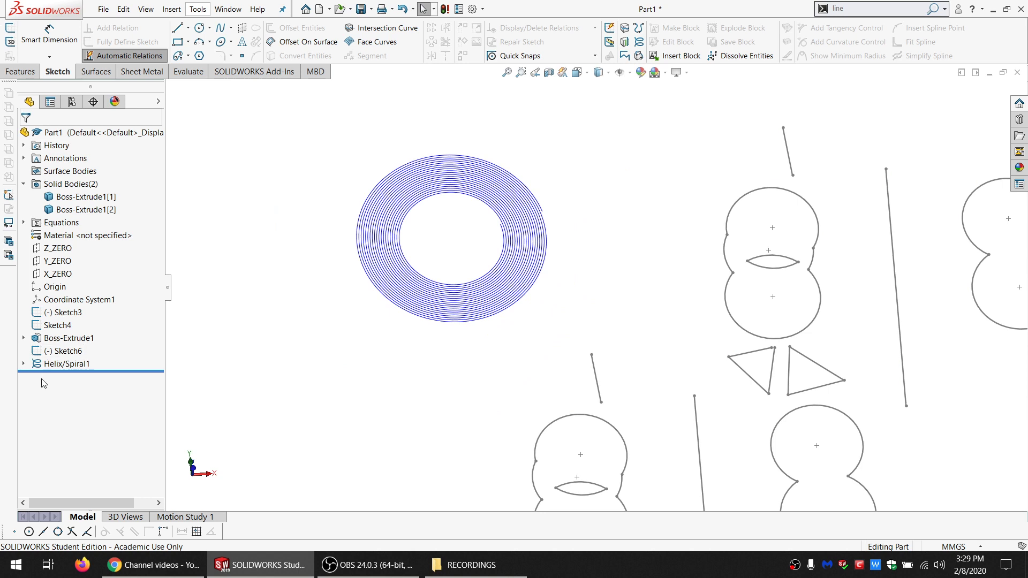
left_click(24, 364)
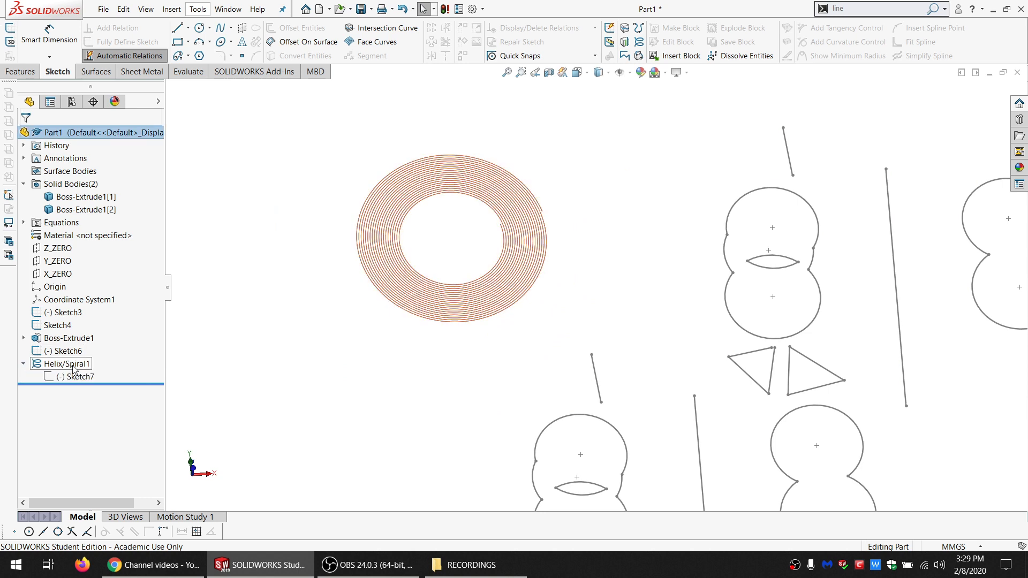
left_click(77, 378)
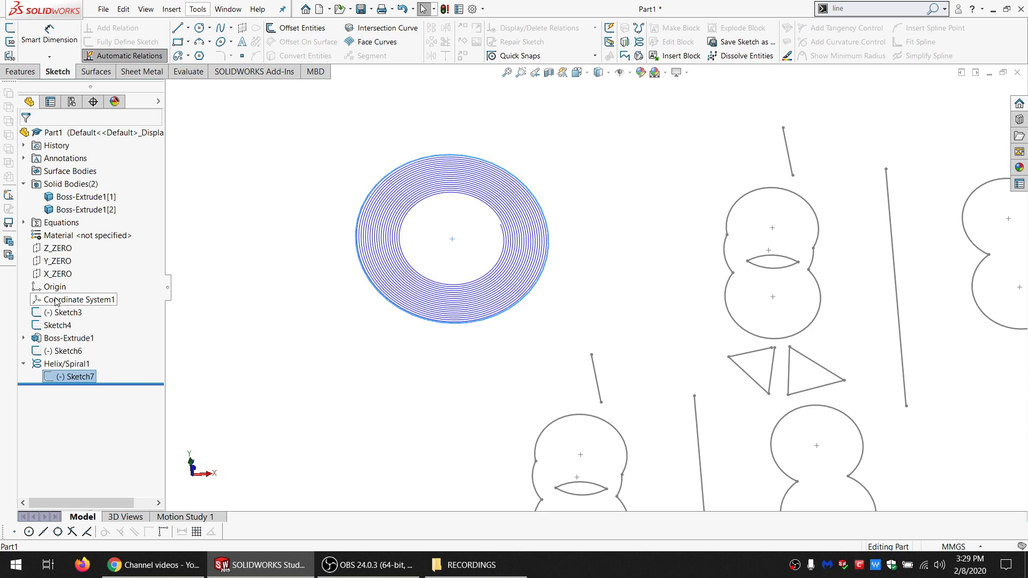
- Start a sketch on the Z_ZERO plane and convert both arcs of the figure-eight profile beside the upper long line into it
left_click(58, 248)
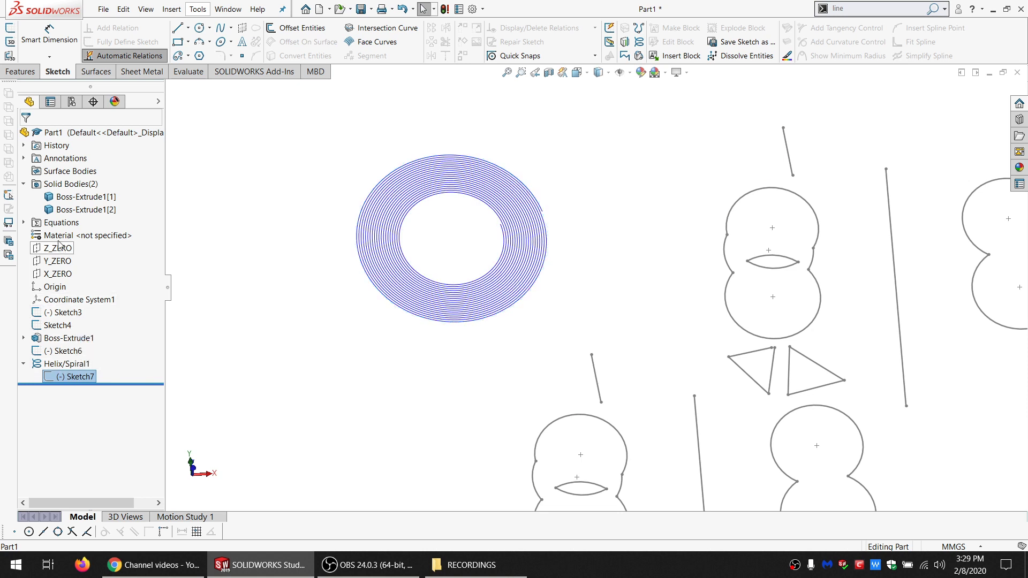
left_click(10, 29)
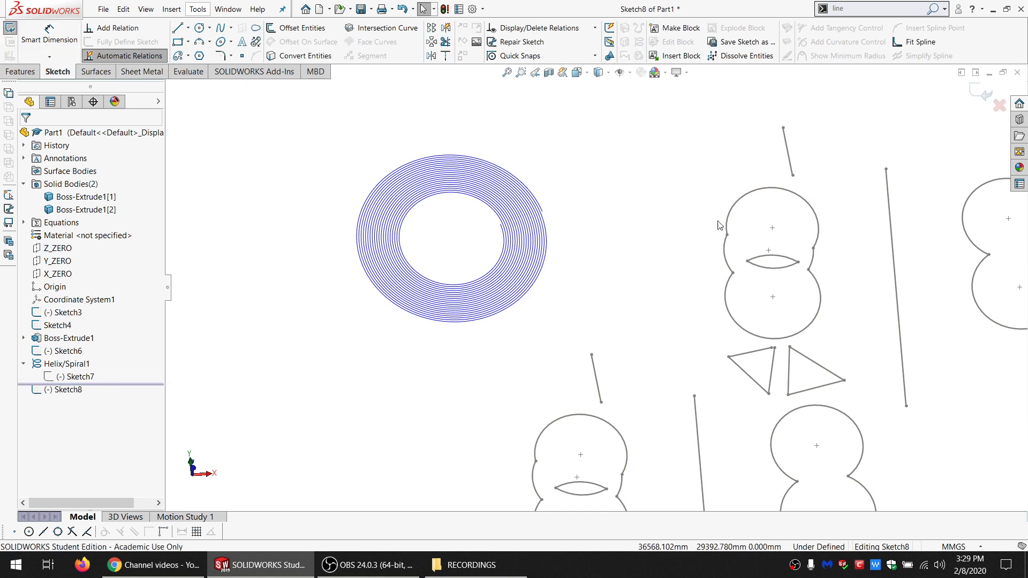
scroll(596, 287, "up", 4)
scroll(592, 287, "up", 3)
scroll(689, 351, "down", 1)
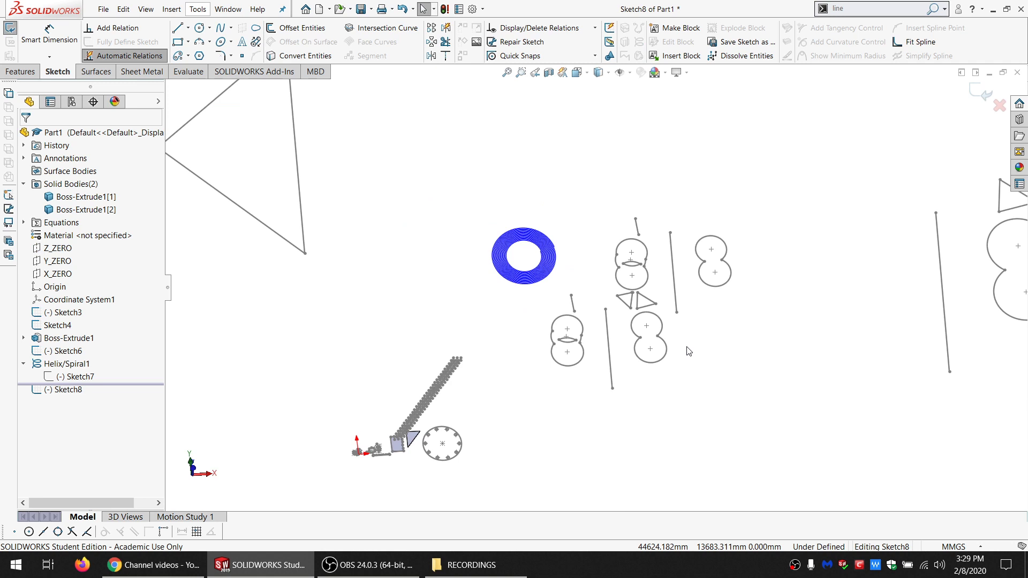
scroll(689, 351, "down", 1)
scroll(689, 351, "down", 2)
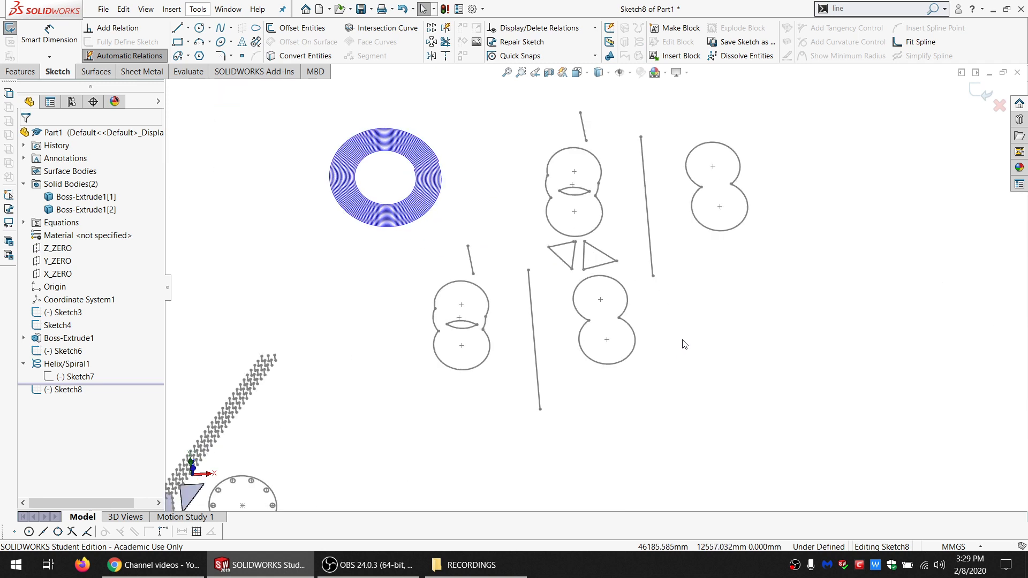
left_click(711, 232)
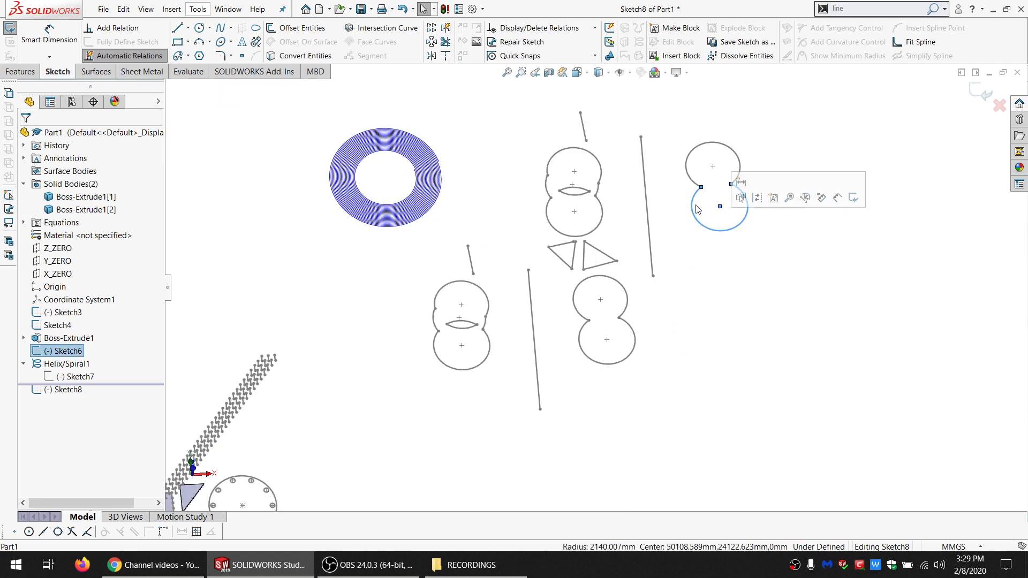
left_click(690, 177, "ctrl")
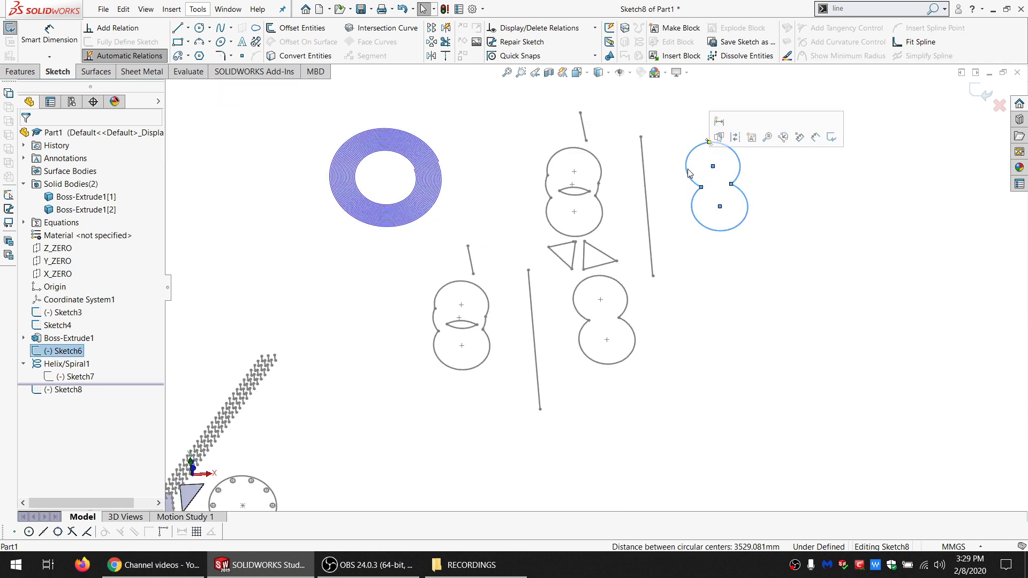
left_click(300, 56)
mouse_move(815, 143)
left_mouse_down()
mouse_move(793, 123)
mouse_move(624, 172)
mouse_move(681, 287)
mouse_move(683, 312)
left_mouse_up()
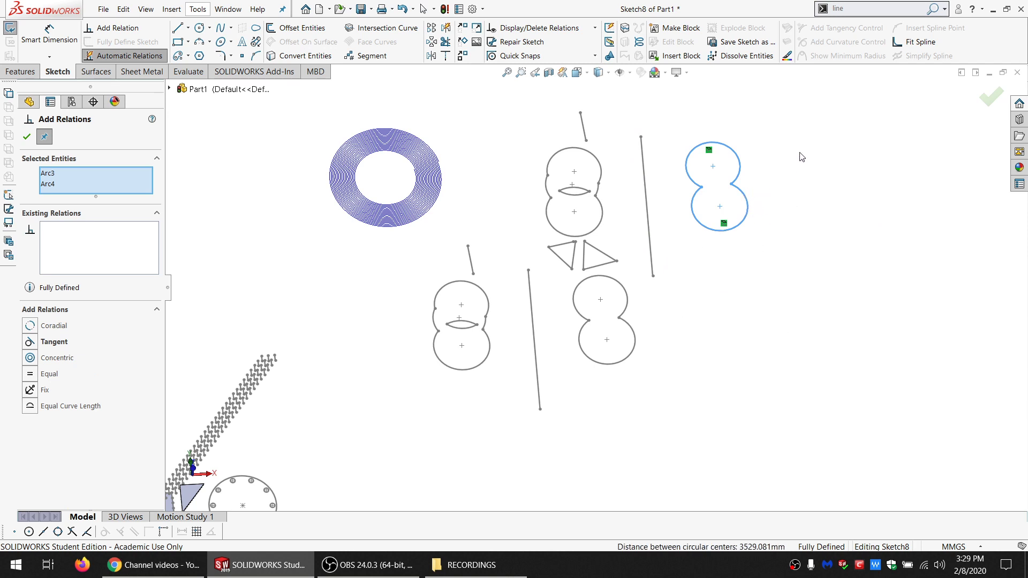
left_click(761, 180)
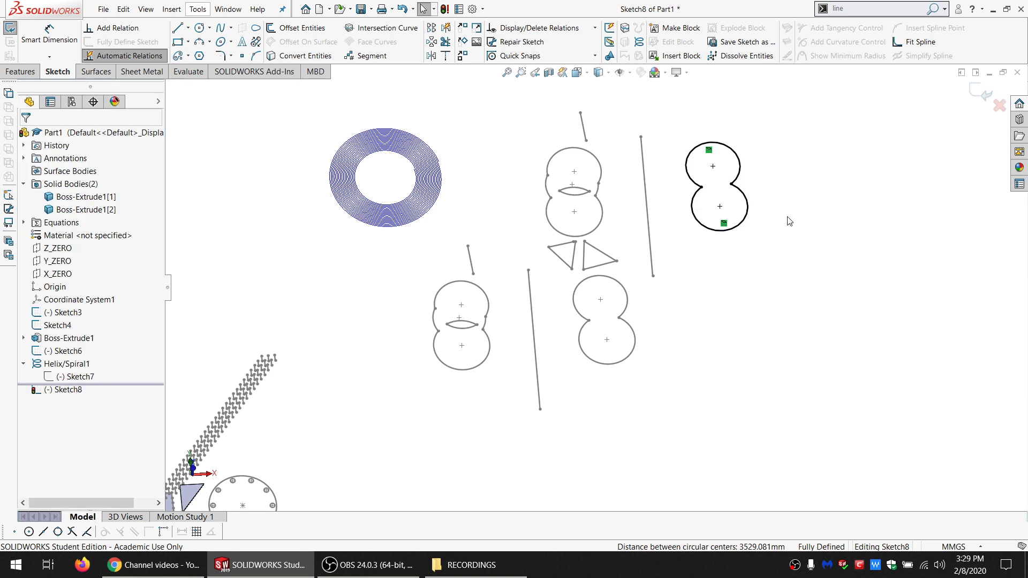
- Make a block from the two converted figure-eight arcs, looking at the insertion point options and keeping the default point
mouse_move(787, 223)
left_mouse_down()
mouse_move(627, 207)
mouse_move(751, 328)
left_mouse_up()
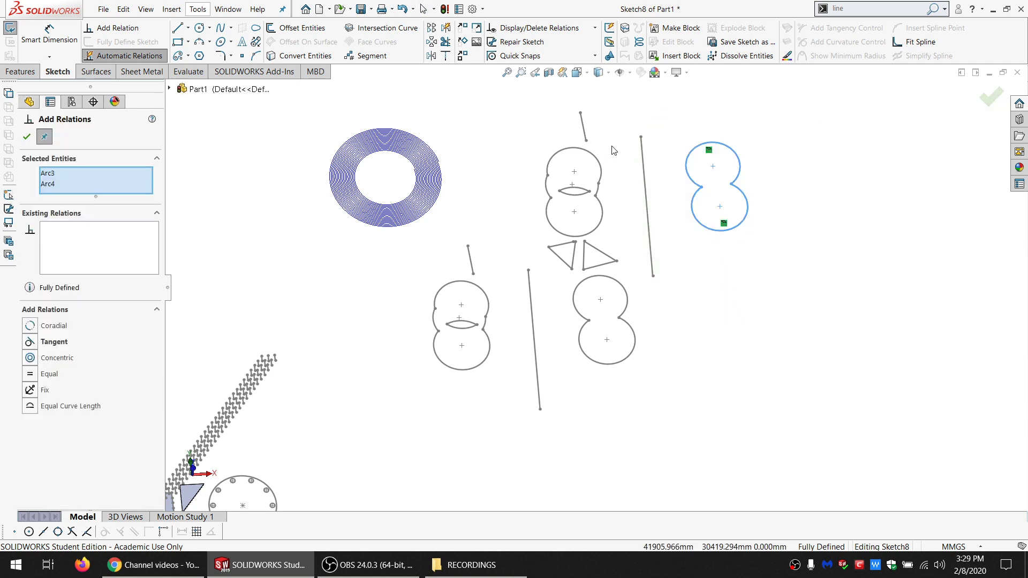
left_click(657, 31)
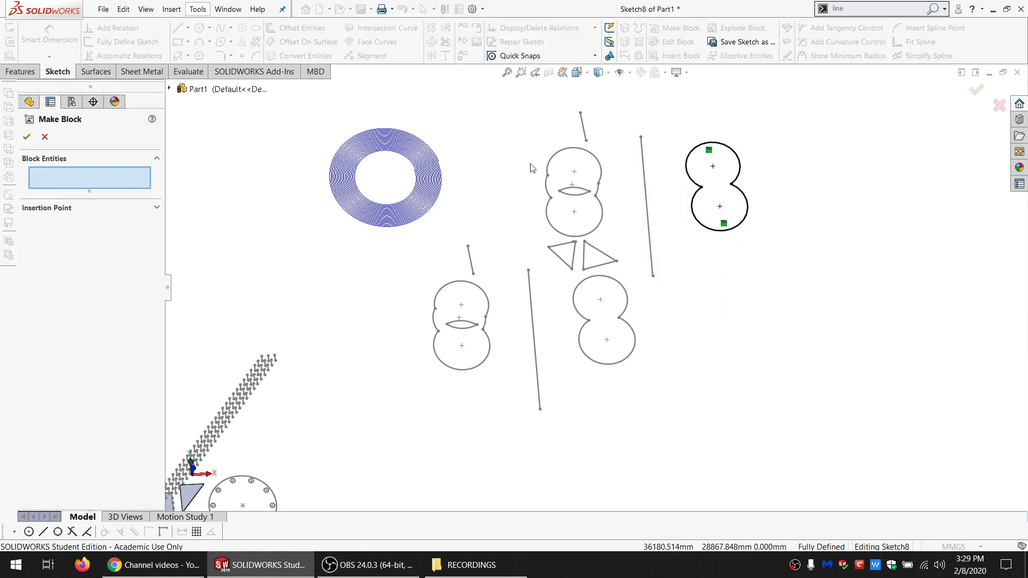
left_click(723, 230)
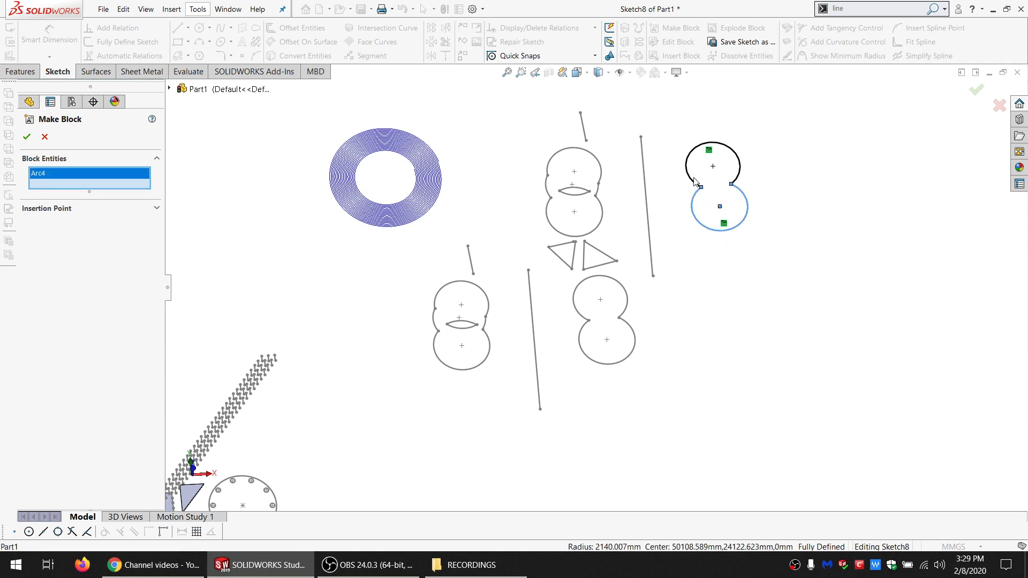
left_click(688, 177)
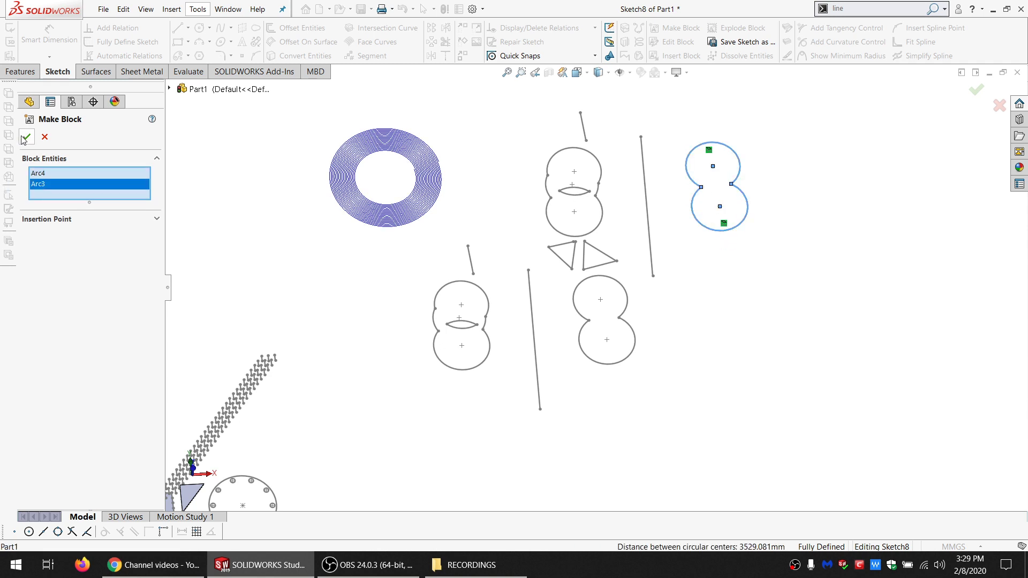
left_click(63, 221)
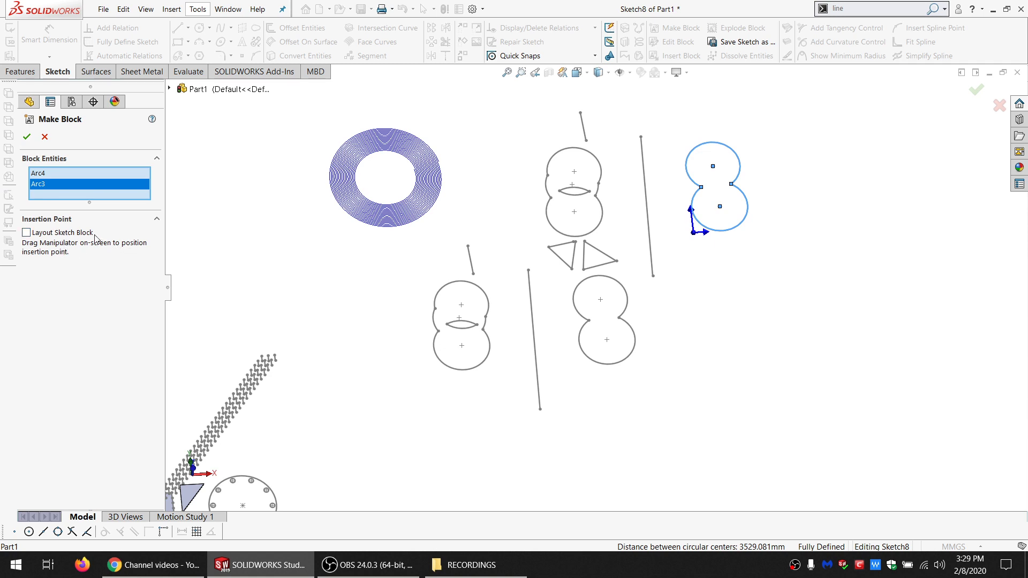
left_click(79, 220)
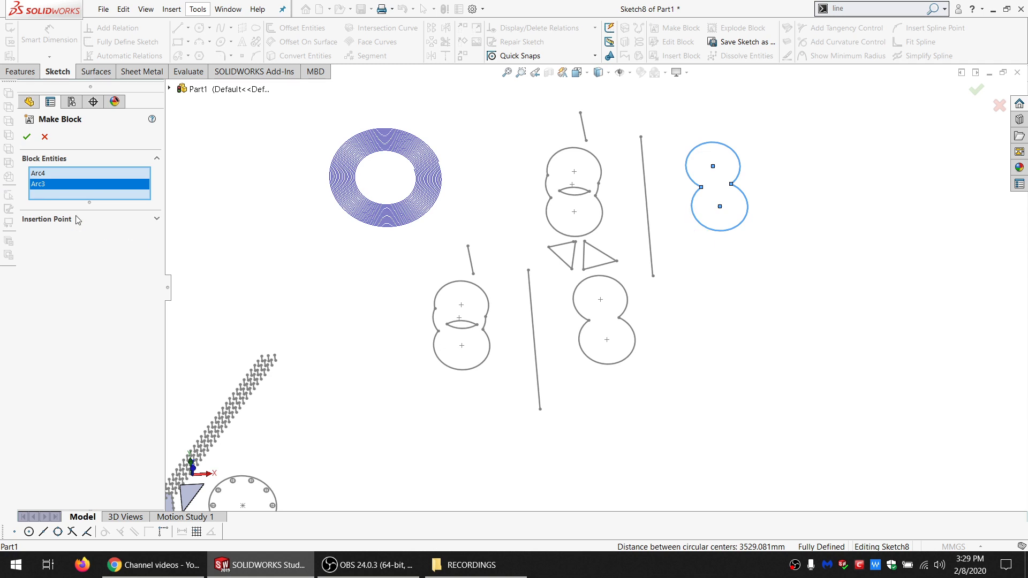
left_click(27, 138)
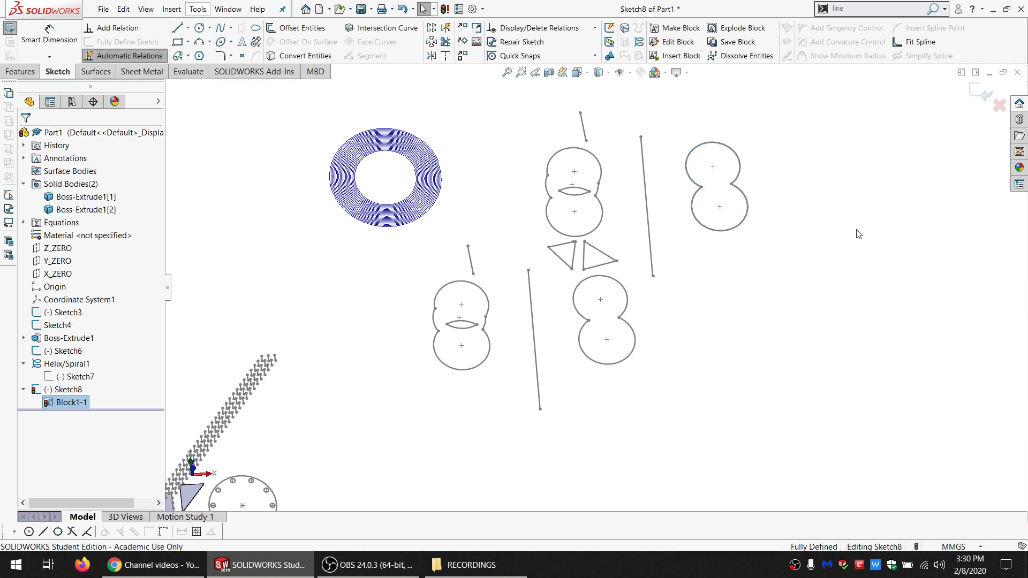
- Exit the block's sketch and start another new sketch on the Z_ZERO plane
scroll(801, 232, "up", 6)
scroll(799, 233, "down", 1)
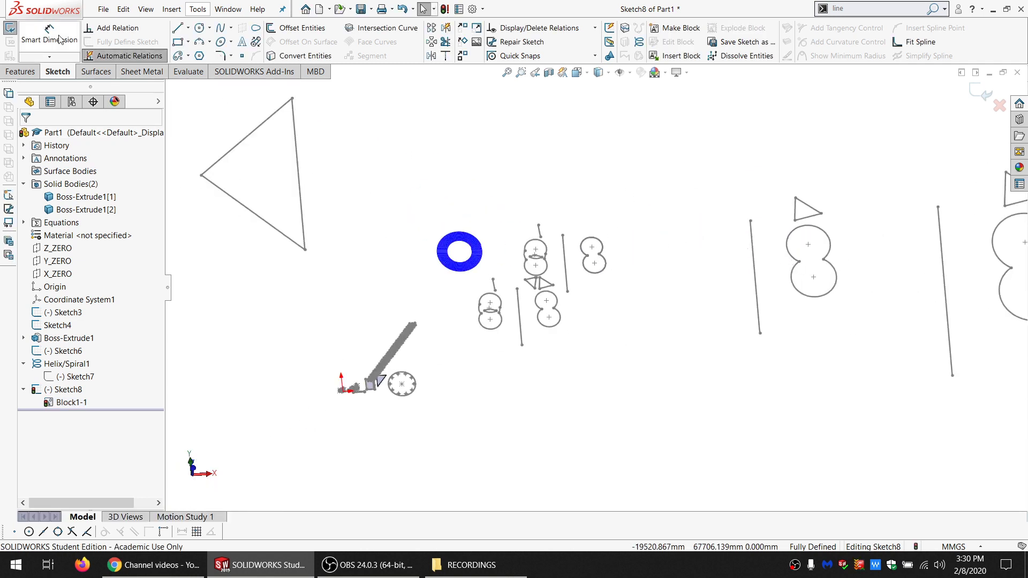
left_click(10, 36)
left_click(62, 312)
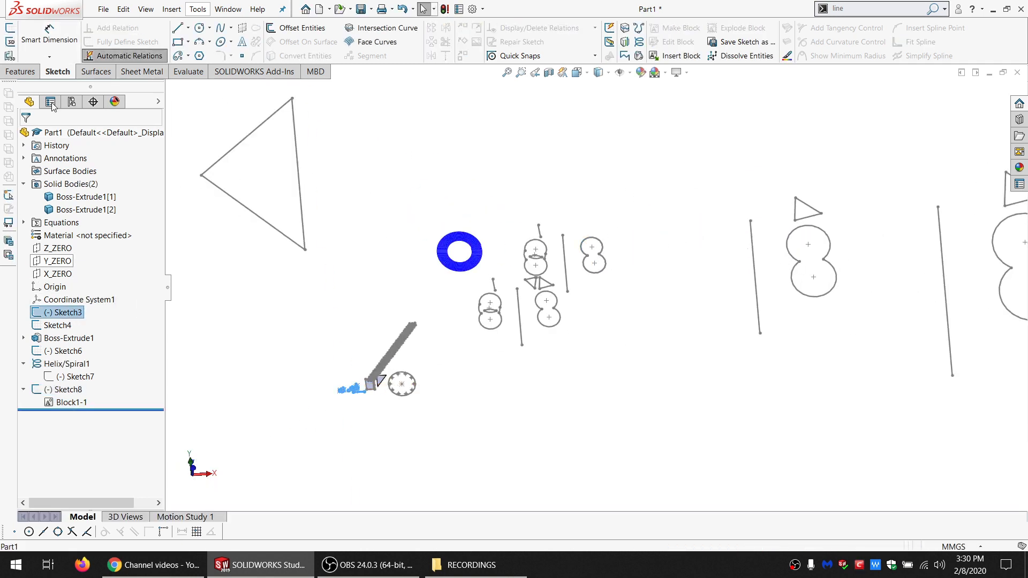
left_click(59, 249)
left_click(9, 29)
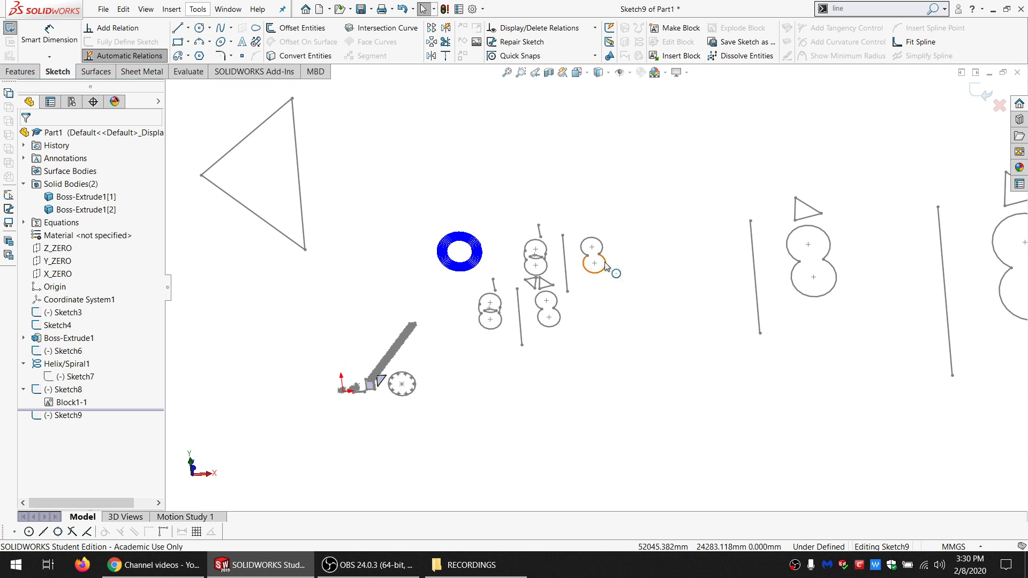
- Insert nine copies of Block1 at scale 1 and 0 degrees, scattered in the open area above the existing figure-eight profiles
left_click(677, 57)
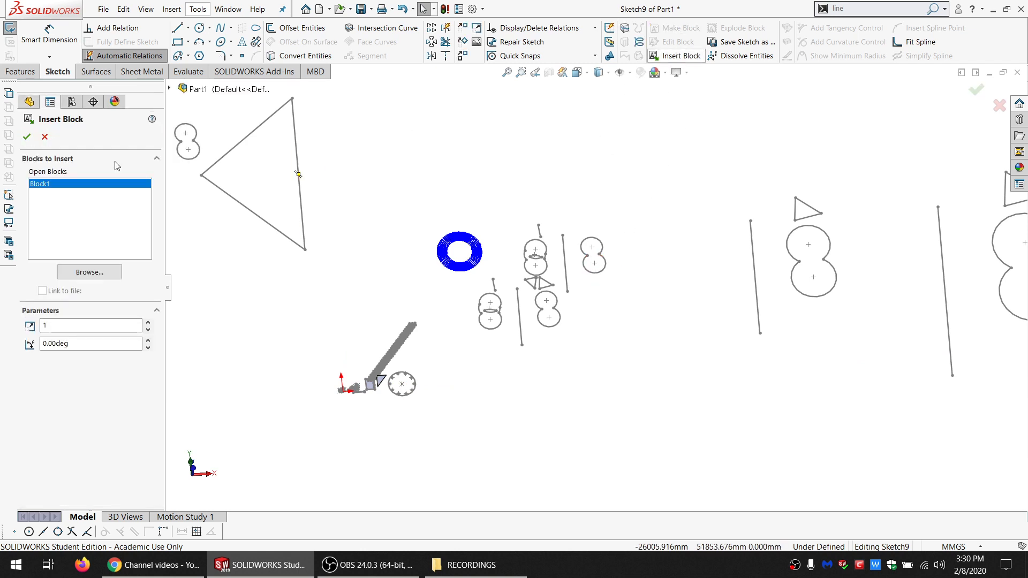
left_click(545, 131)
left_click(674, 167)
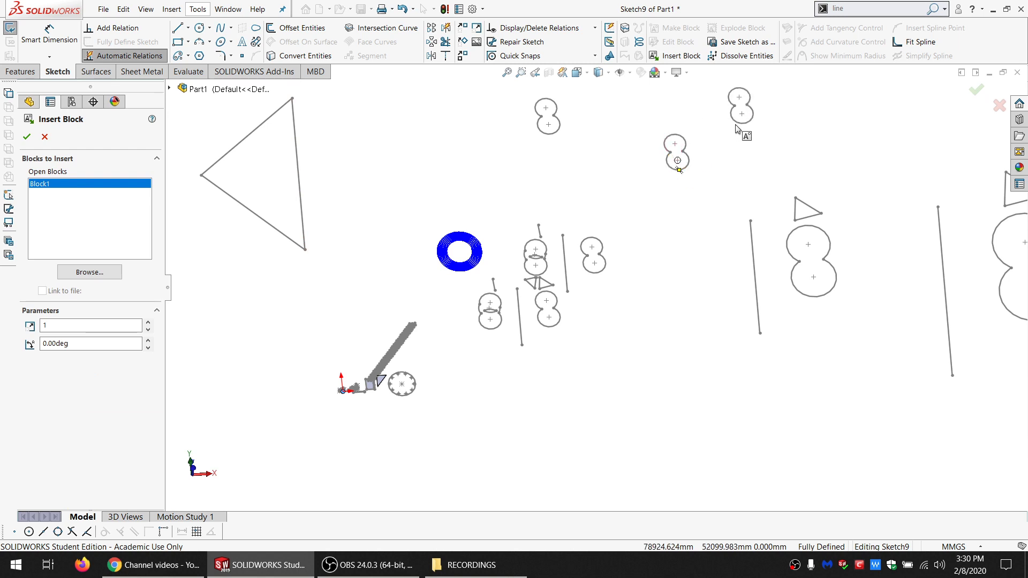
left_click(794, 121)
left_click(854, 147)
left_click(769, 164)
left_click(730, 211)
left_click(682, 250)
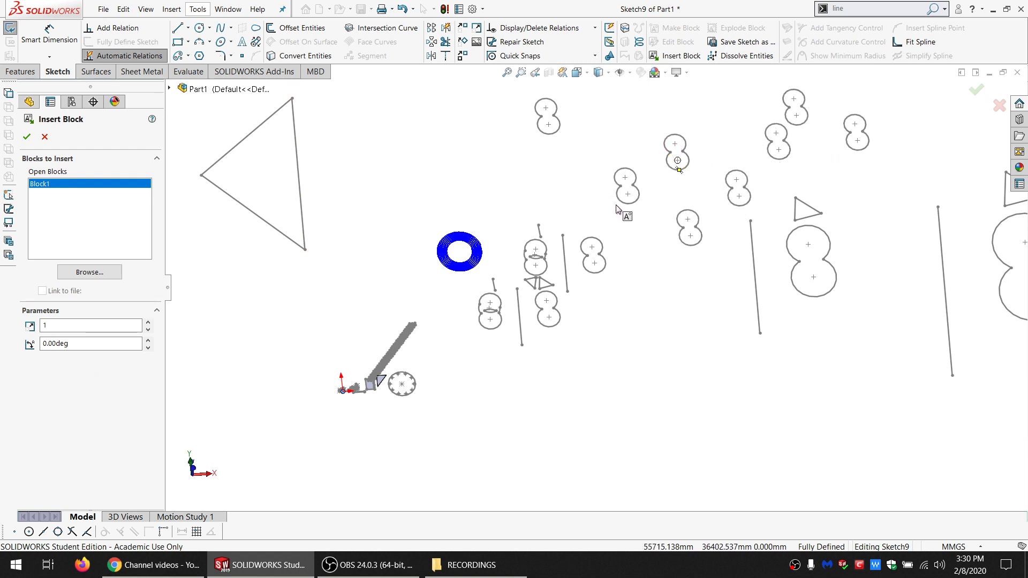
left_click(618, 208)
left_click(566, 194)
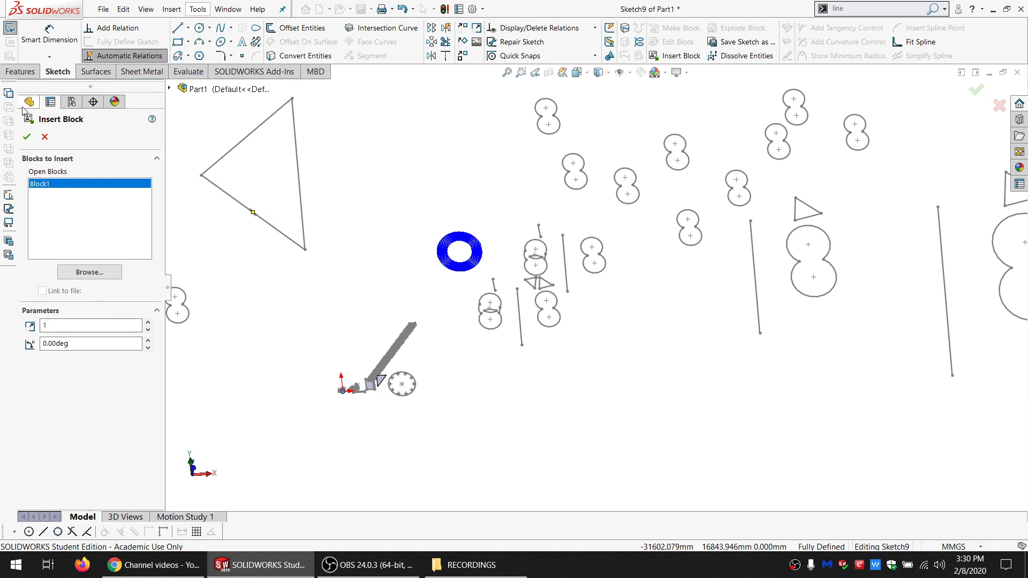
left_click(27, 137)
- Rotate the first inserted block copy about its upper circle's centre to about 283 degrees and deselect it
left_click(553, 114)
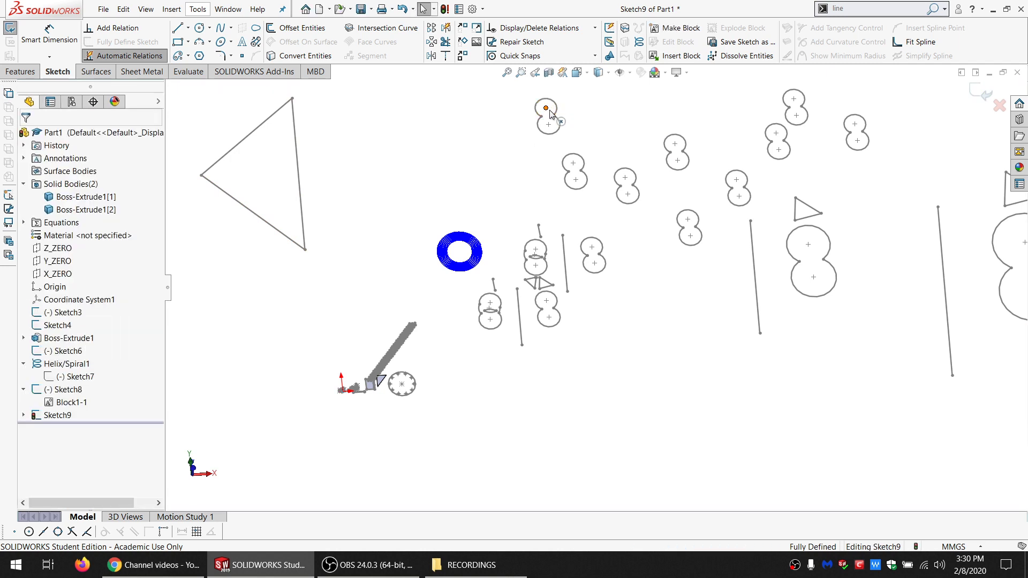
left_click(545, 139)
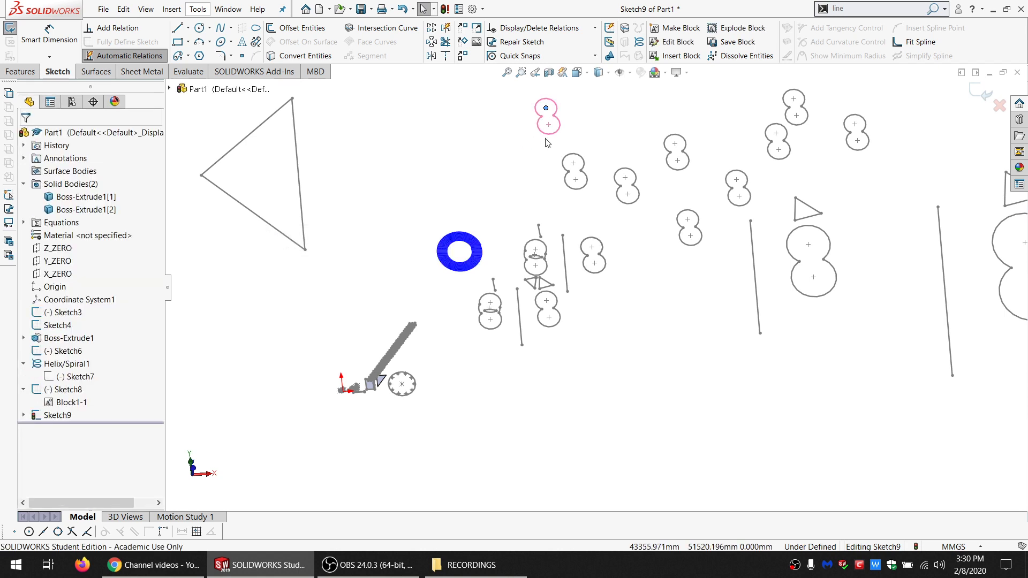
left_click_drag(548, 124, 499, 119)
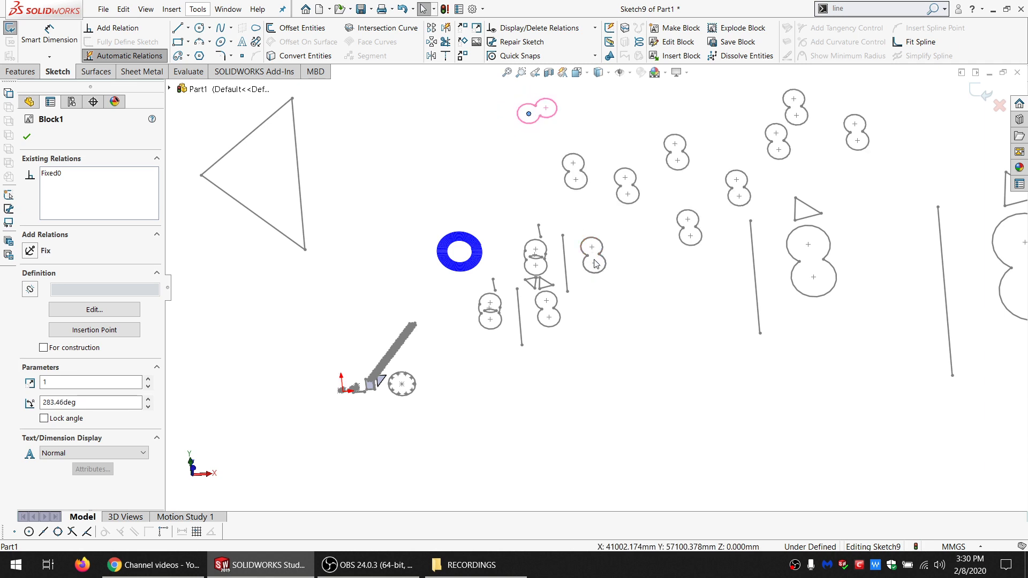
left_click(542, 141)
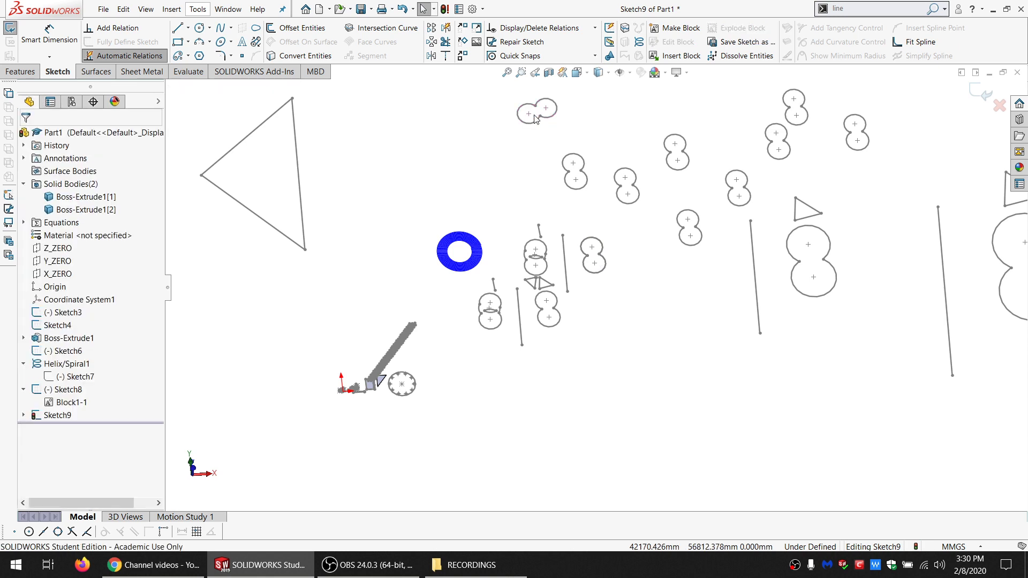
- Swing the previously rotated block copy to about 70 degrees and explode it into regular sketch arcs
left_click_drag(529, 114, 616, 138)
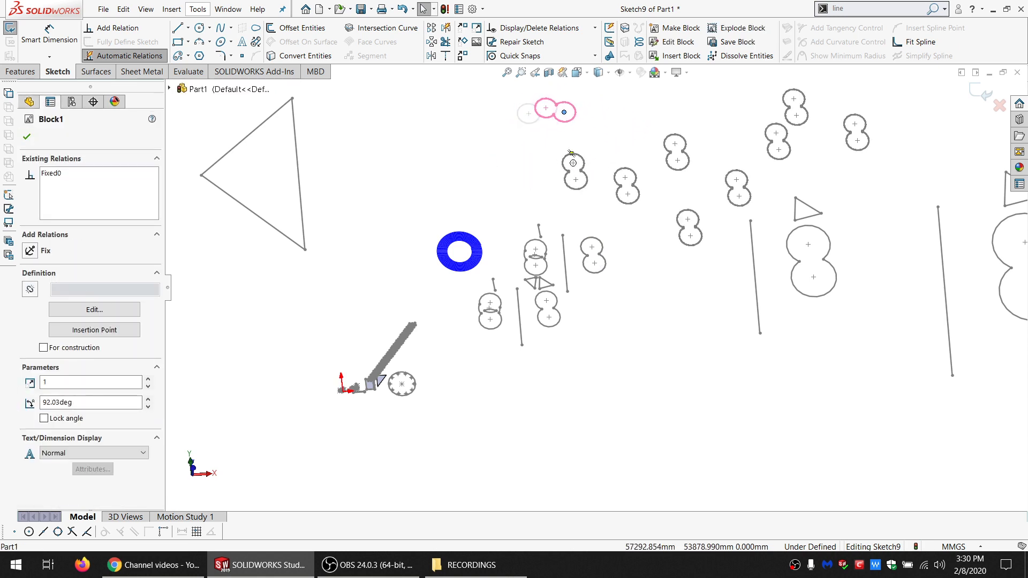
left_click(455, 166)
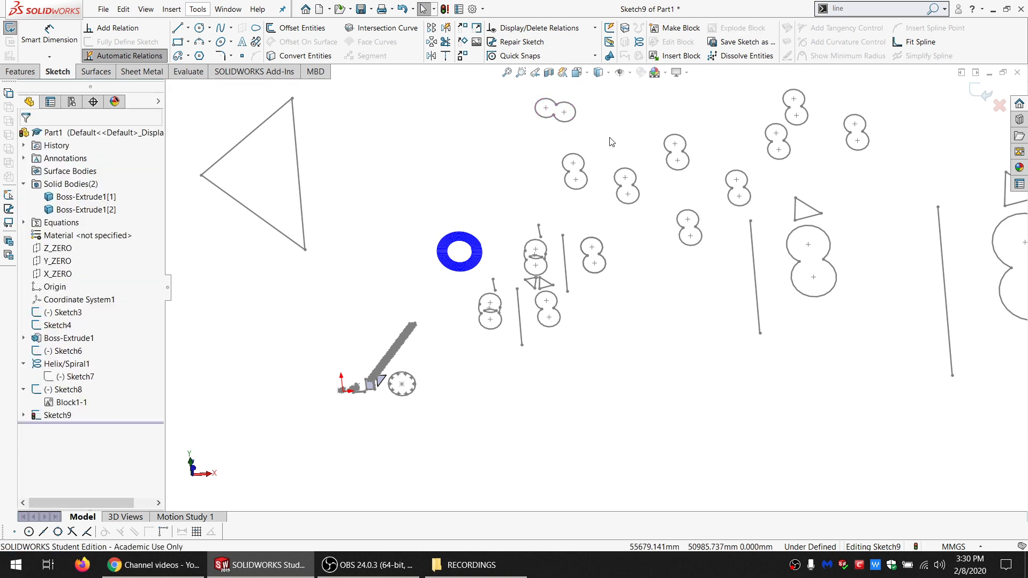
left_click(570, 126)
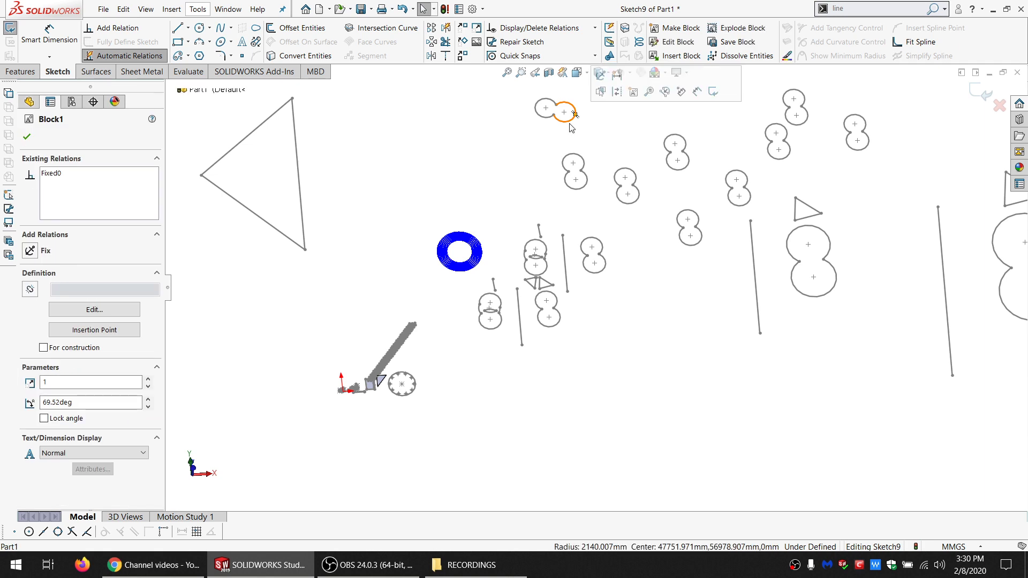
scroll(635, 139, "down", 2)
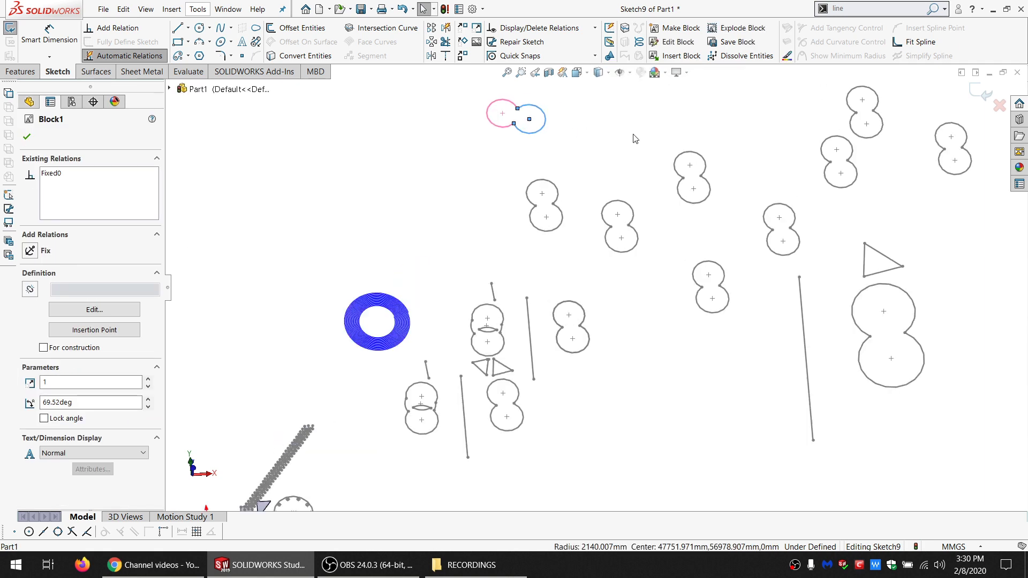
scroll(624, 134, "up", 1)
scroll(586, 156, "down", 3)
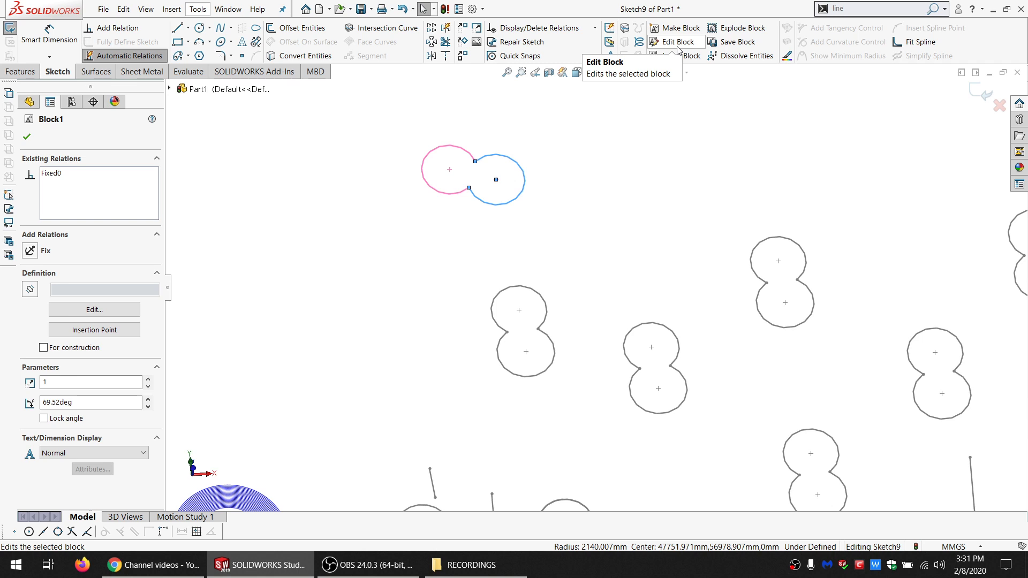
left_click(741, 29)
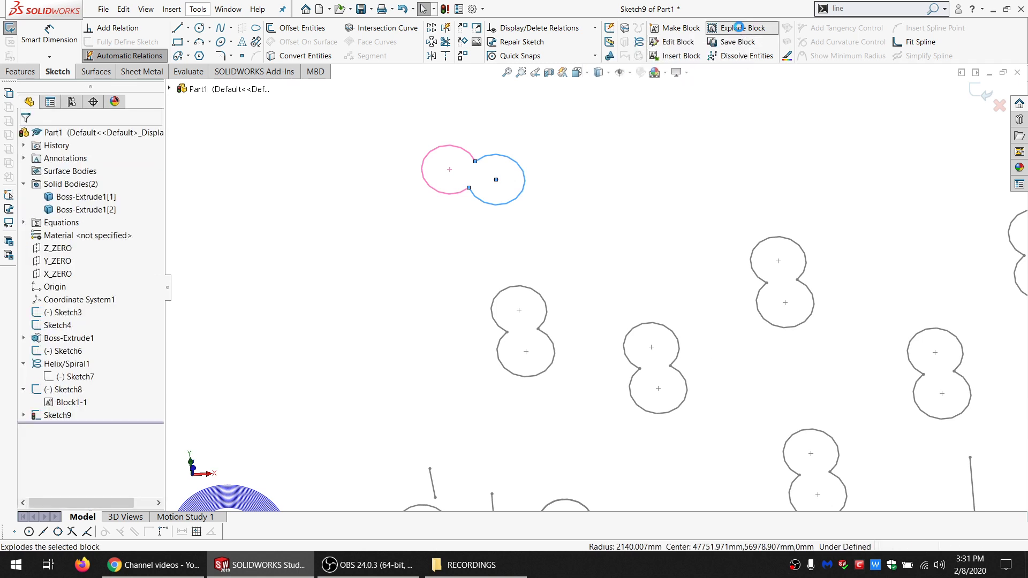
left_click(501, 211)
left_click(582, 279)
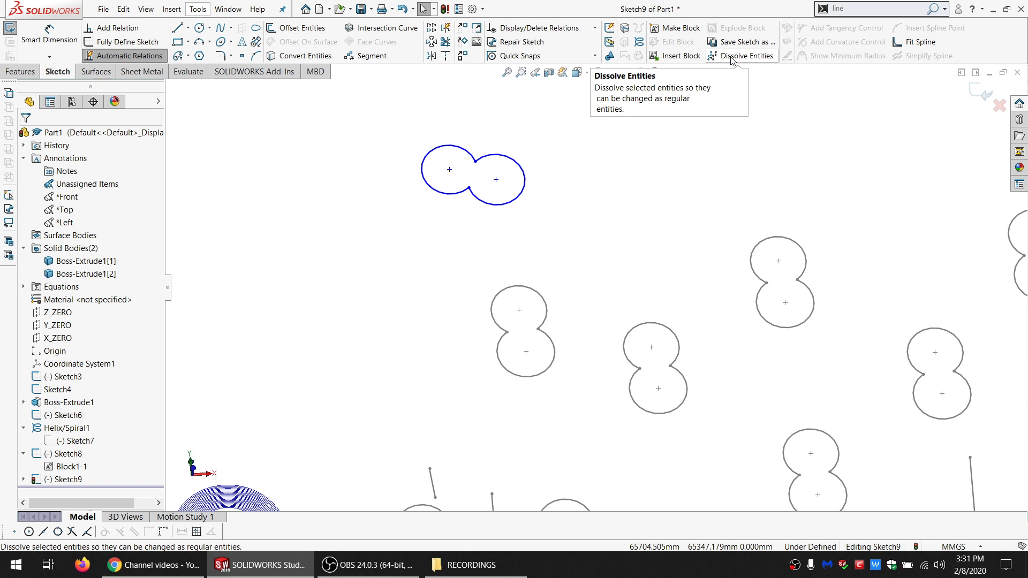
- Try Dissolve Entities on the upright block copy right of the exploded figure-eight, and move that copy slightly up and to the right
left_click(804, 249)
left_click(744, 56)
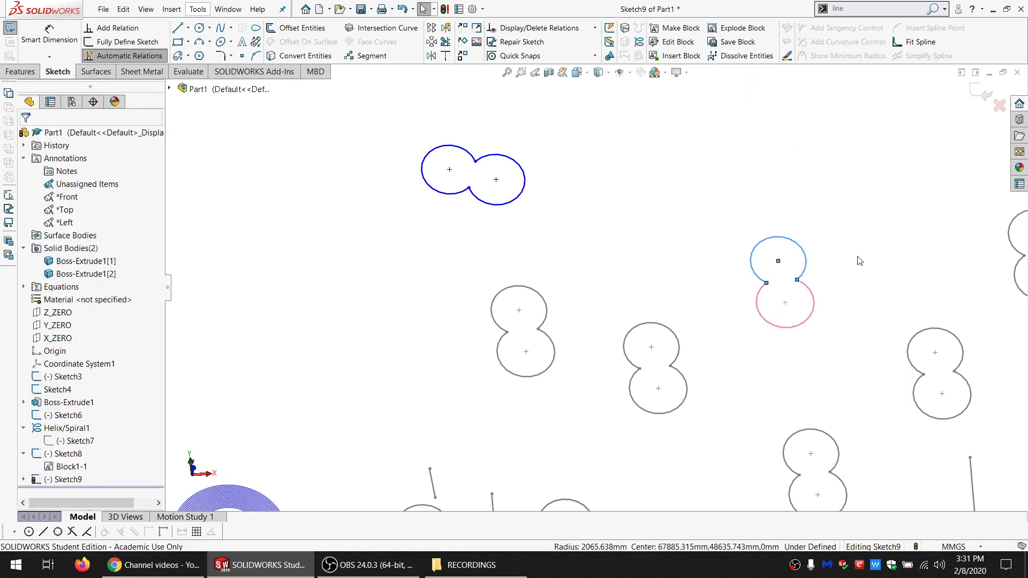
left_click(804, 267)
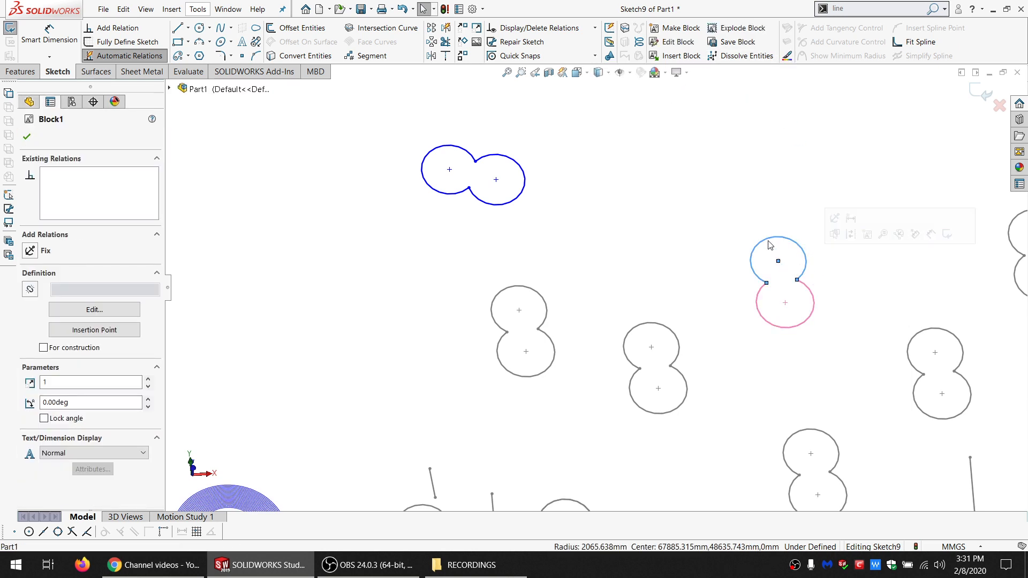
key("Escape")
left_click_drag(797, 280, 846, 254)
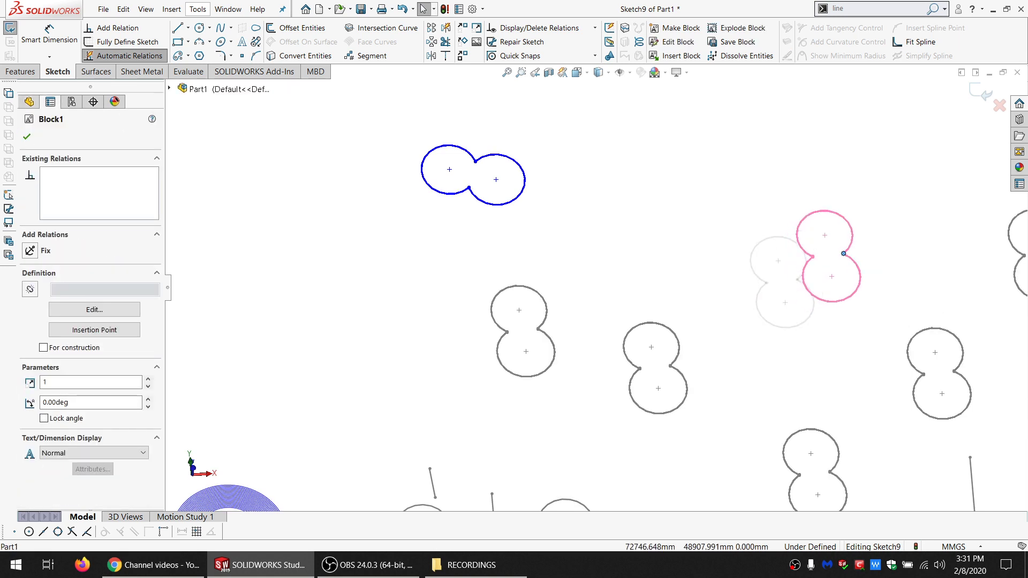
scroll(793, 325, "up", 6)
scroll(744, 402, "down", 3)
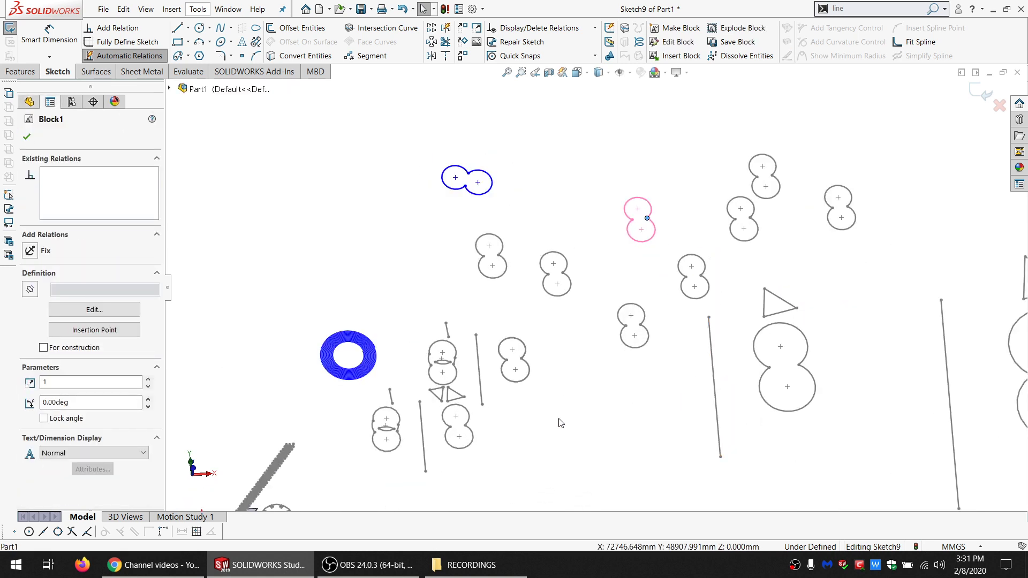
- Sketch a centerpoint arc slot left of the exploded figure-eight, with about 19,612 mm radius, 52 degrees arc angle and 24,311 mm width
left_click(178, 56)
left_click(247, 213)
left_click(344, 141)
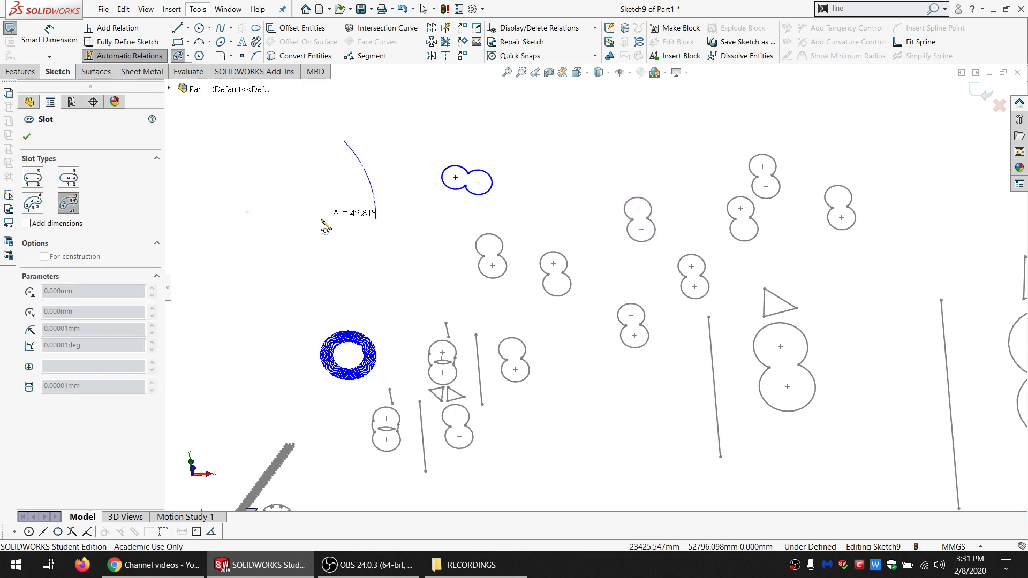
left_click(373, 236)
left_click(307, 235)
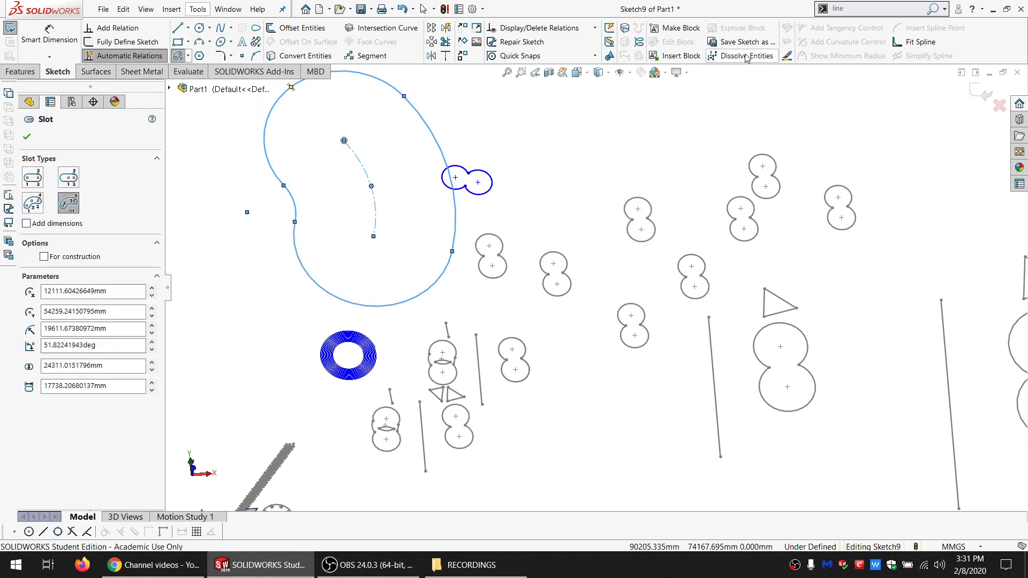
key("Escape")
- Delete the arc slot from the sketch
left_click(297, 206)
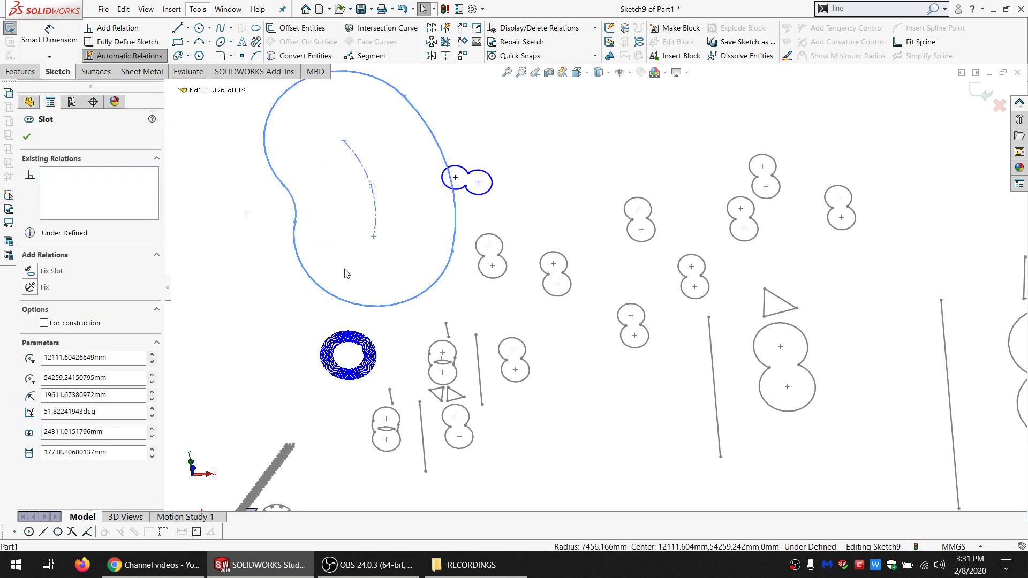
key("Delete")
key("ctrl+z")
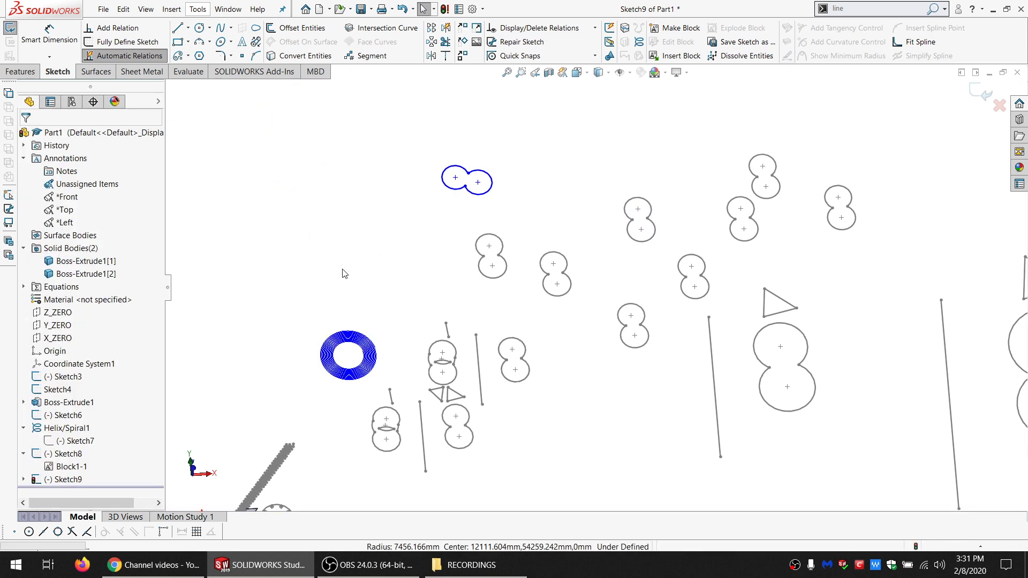
key("Delete")
left_click(648, 218)
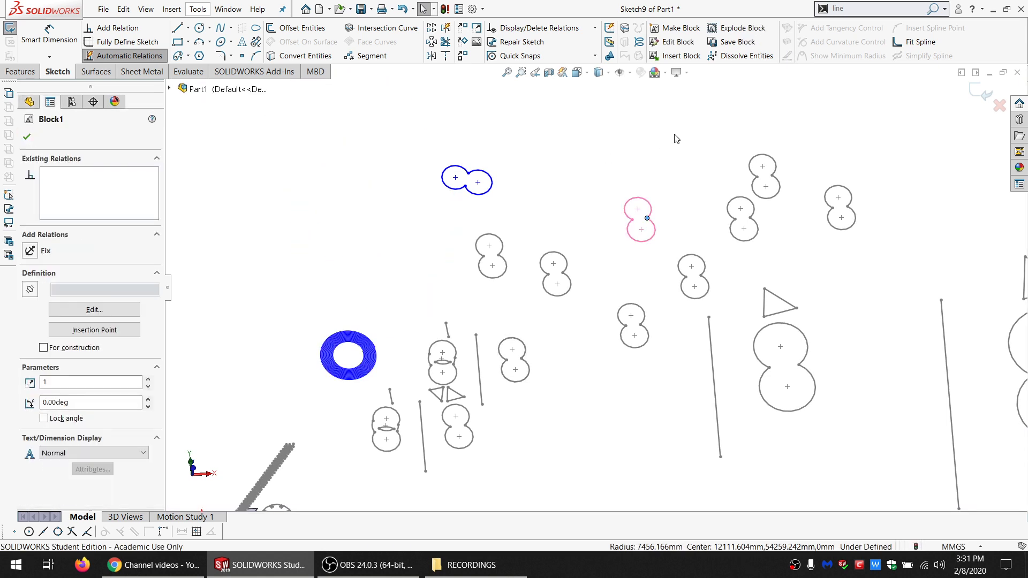
left_click(675, 135)
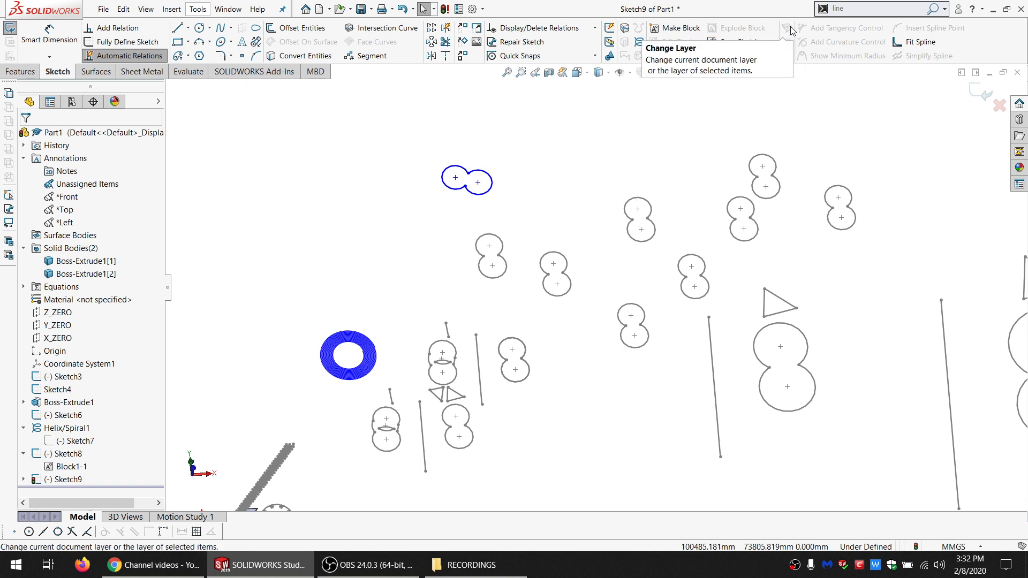
- Try to set the sketch color of the topmost upright block copy to red
left_click(775, 161)
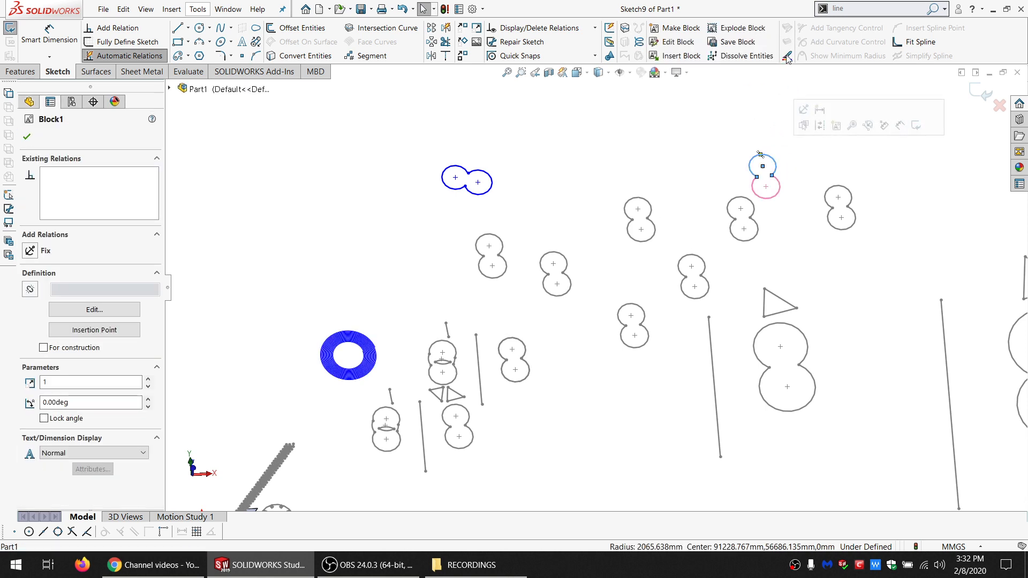
left_click(787, 57)
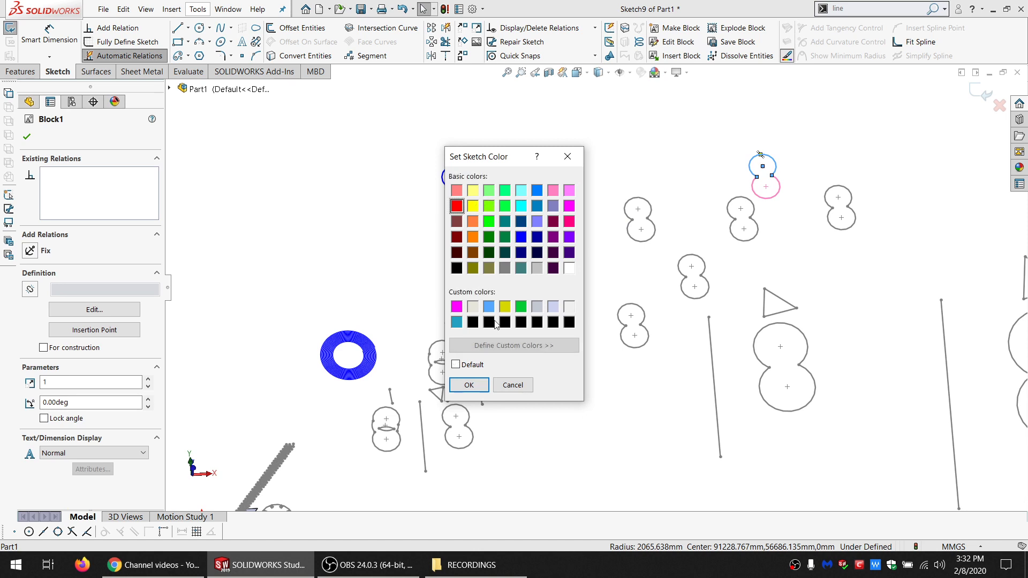
left_click(469, 385)
left_click(777, 216)
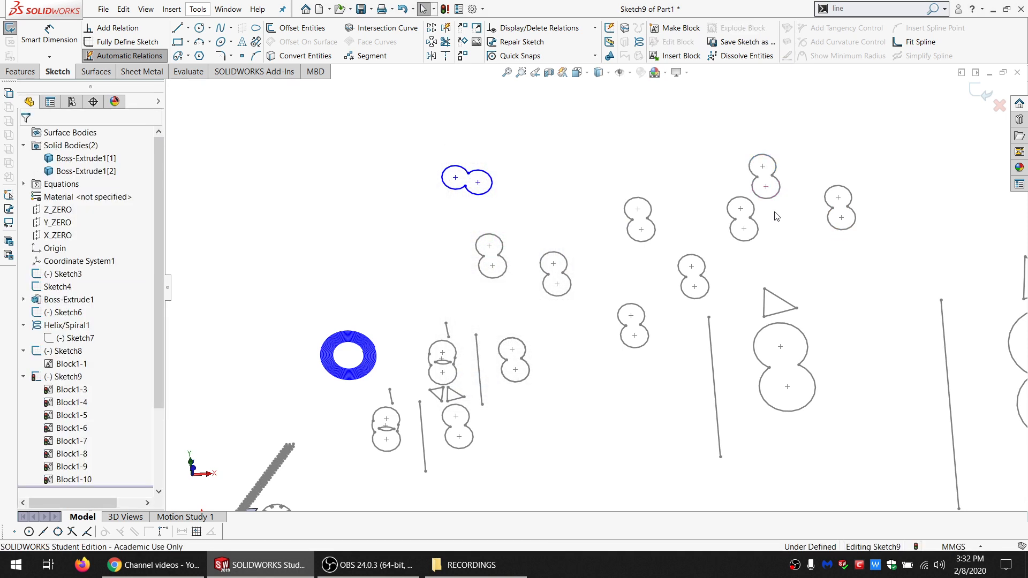
- Set the sketch color of the exploded figure-eight's right arc to red
left_click(482, 196)
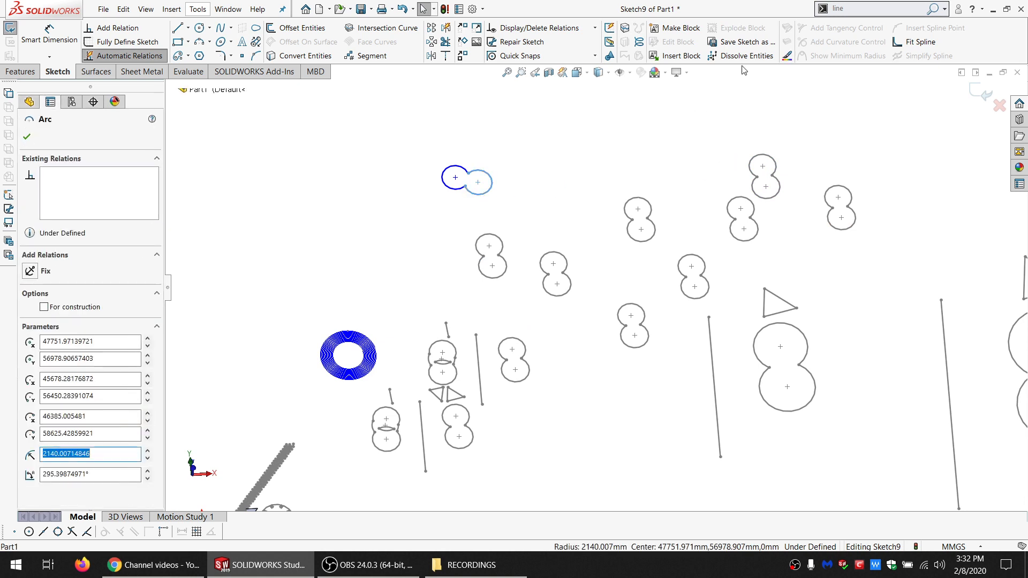
left_click(788, 57)
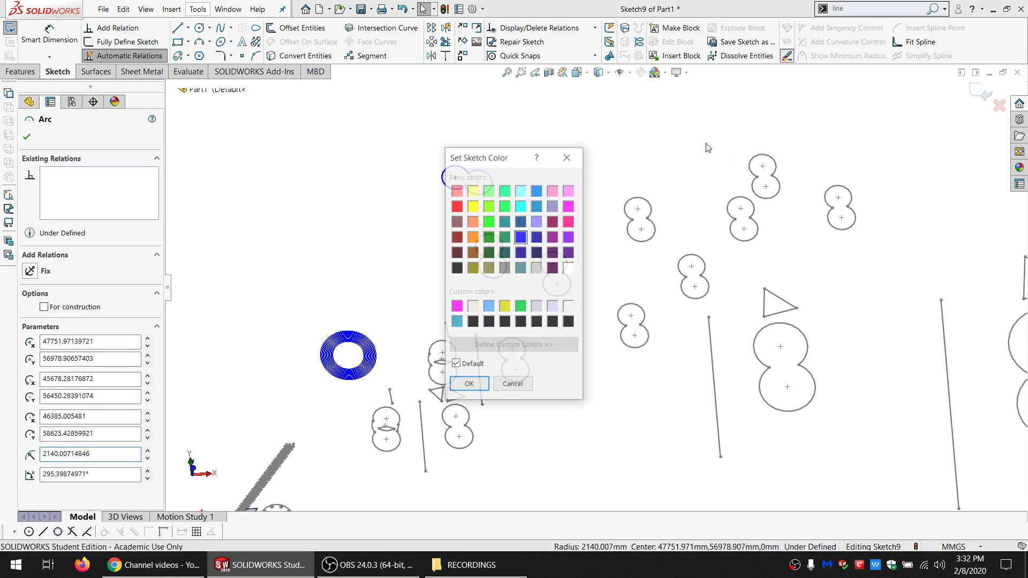
left_click(456, 205)
left_click(469, 386)
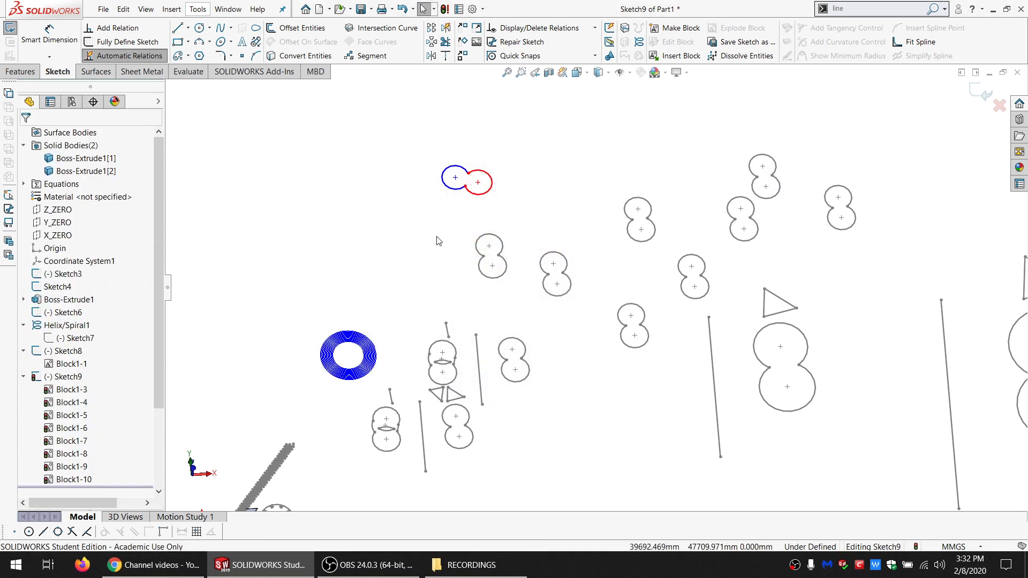
- Change the sketch color of the exploded figure-eight's right arc to black
left_click(487, 192)
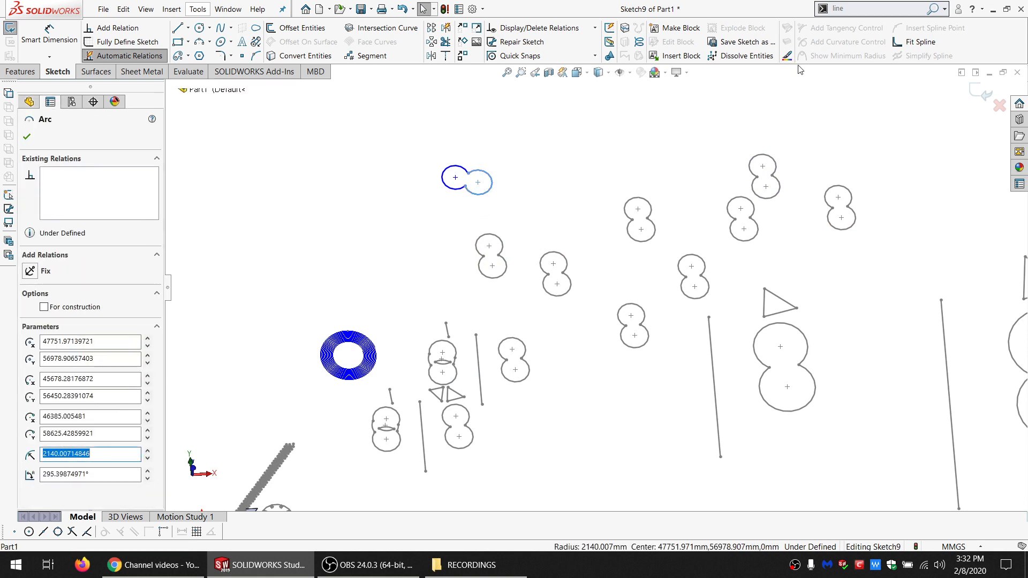
left_click(787, 55)
left_click(456, 268)
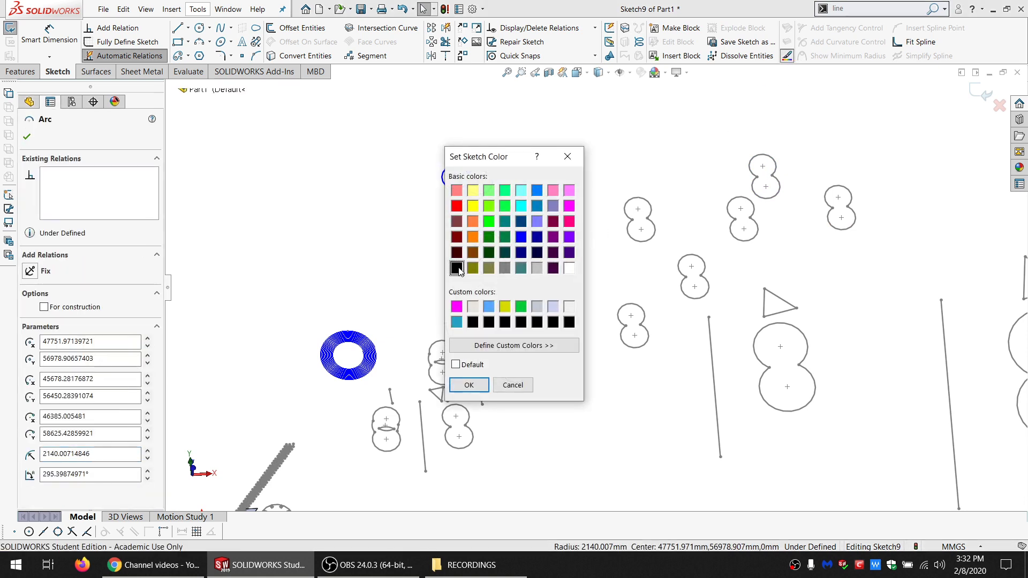
left_click(469, 385)
left_click(491, 208)
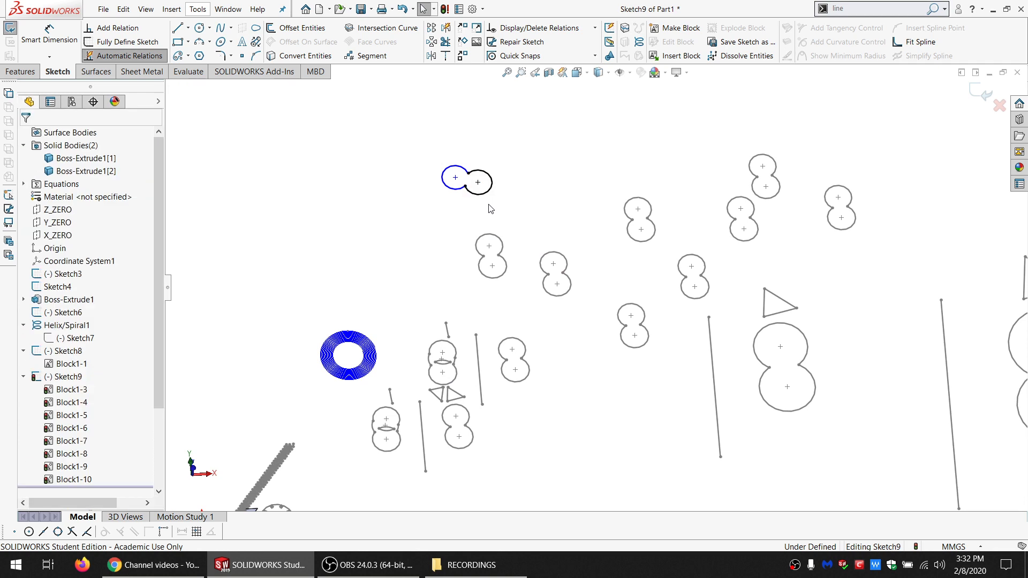
- Move the exploded figure-eight slightly up and to the right by its right arc's centre point and deselect it
scroll(486, 201, "down", 3)
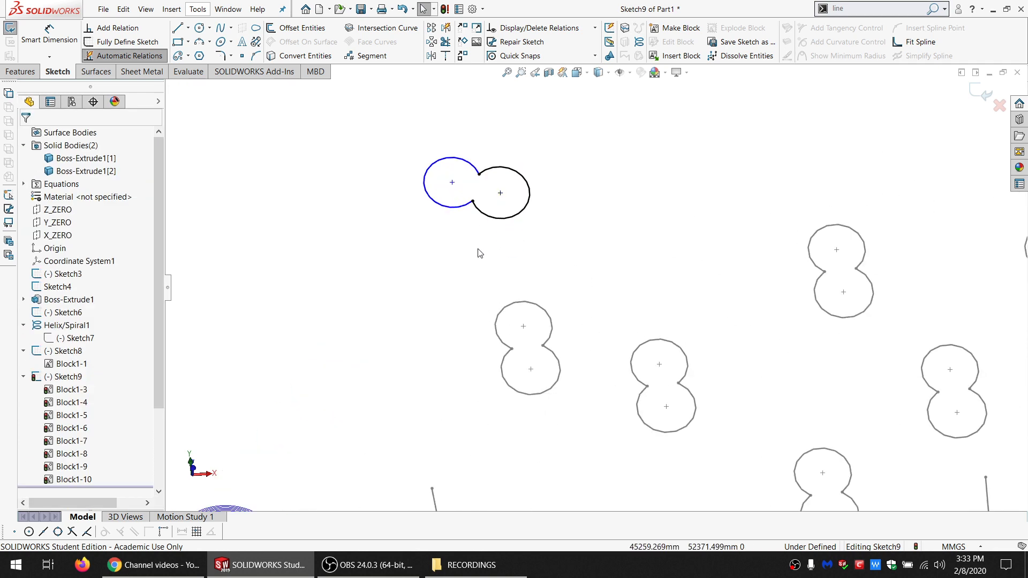
scroll(513, 245, "up", 2)
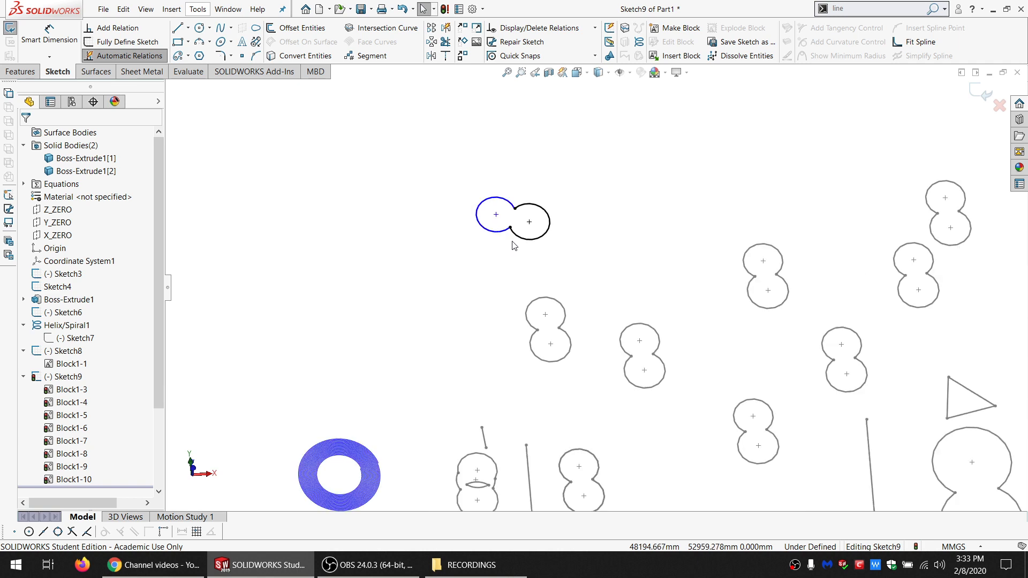
left_click_drag(530, 221, 555, 196)
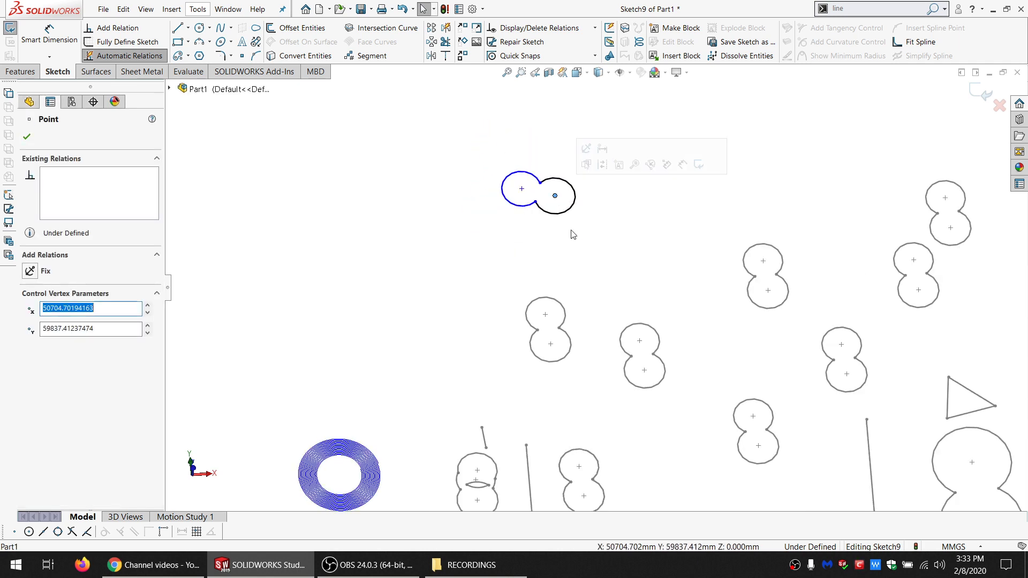
left_click(586, 248)
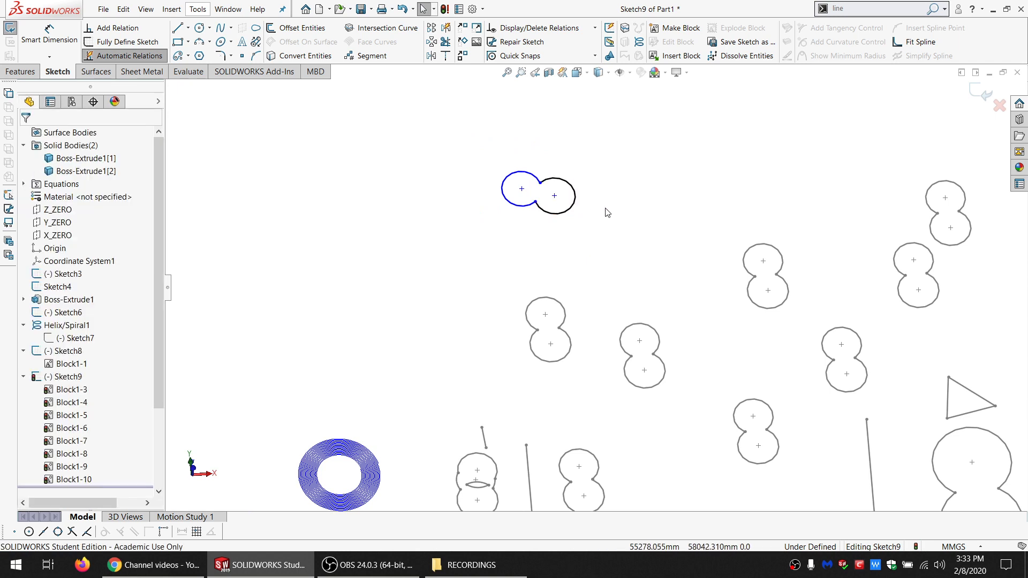
scroll(599, 261, "up", 5)
scroll(589, 271, "down", 4)
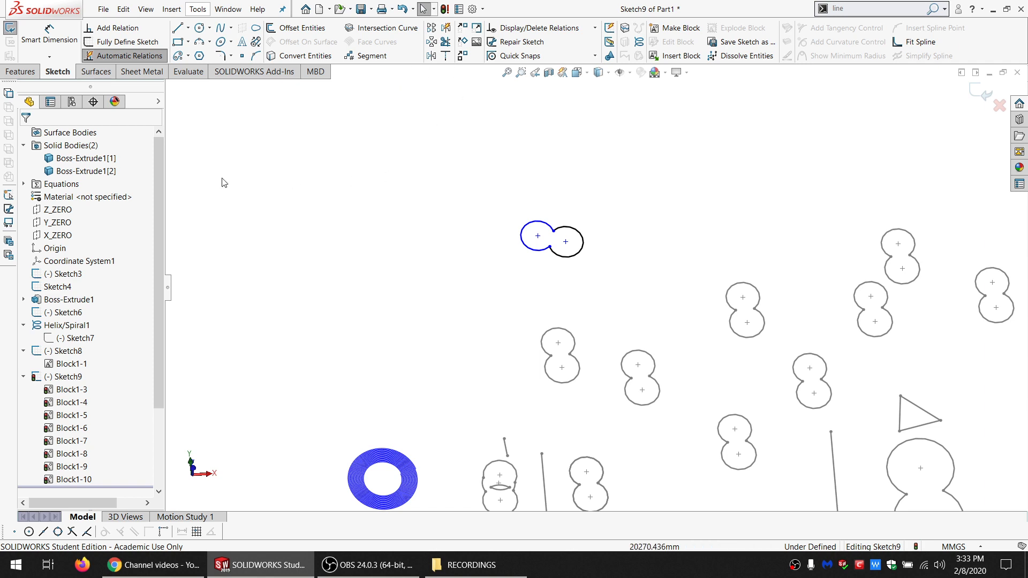
- Exit the sketch of block copies and start a new sketch on the Z_ZERO plane
left_click(8, 30)
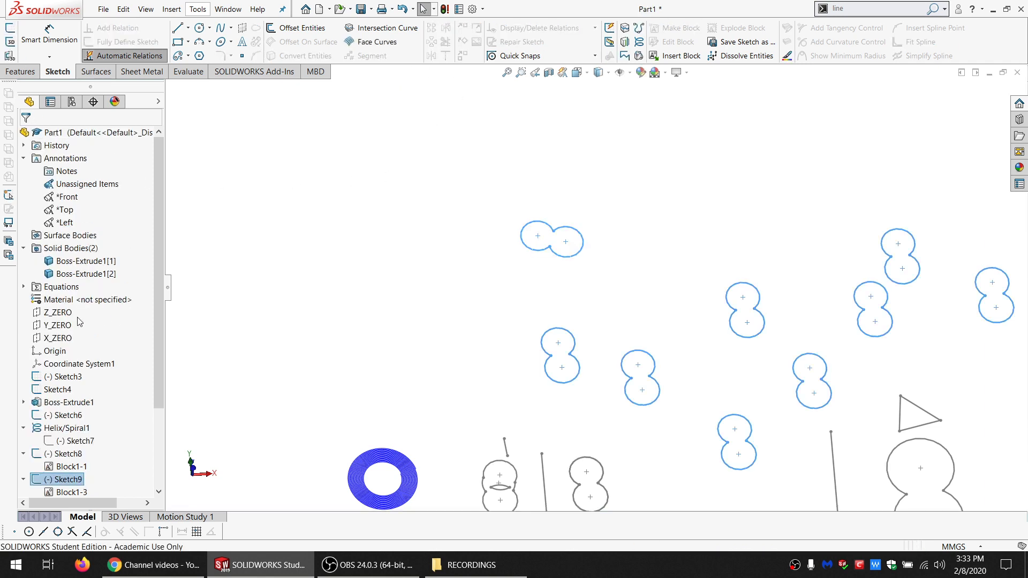
left_click(58, 312)
left_click(10, 28)
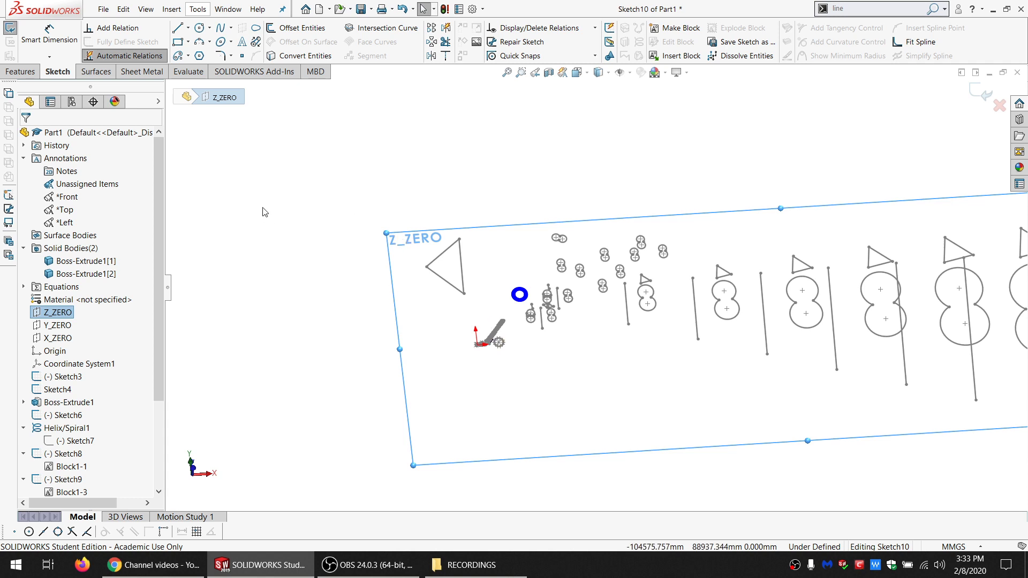
- Sketch a corner rectangle in the open area above the large triangle and bring up the solid feature commands
left_click(178, 42)
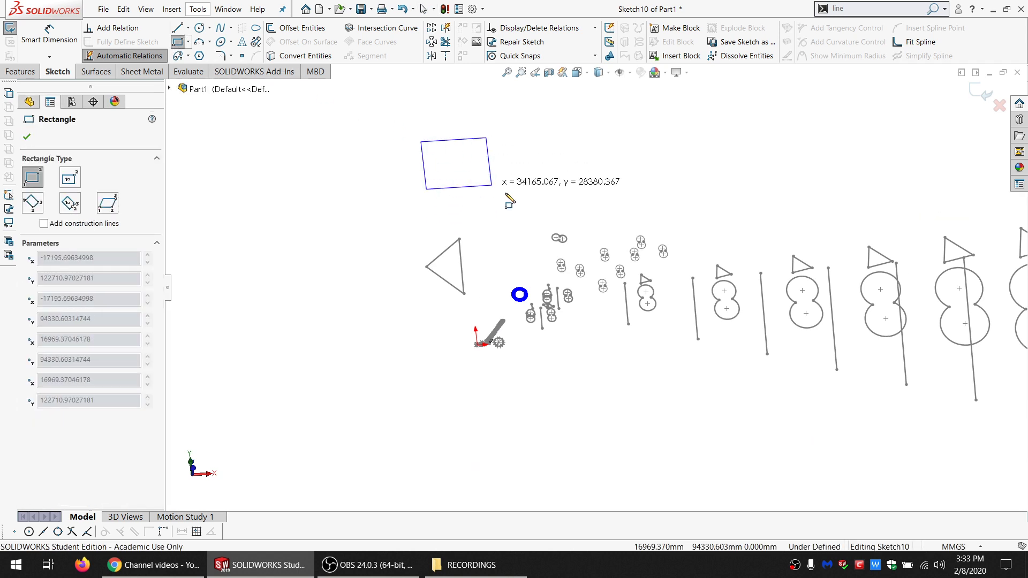
left_click_drag(422, 141, 529, 210)
left_click(20, 72)
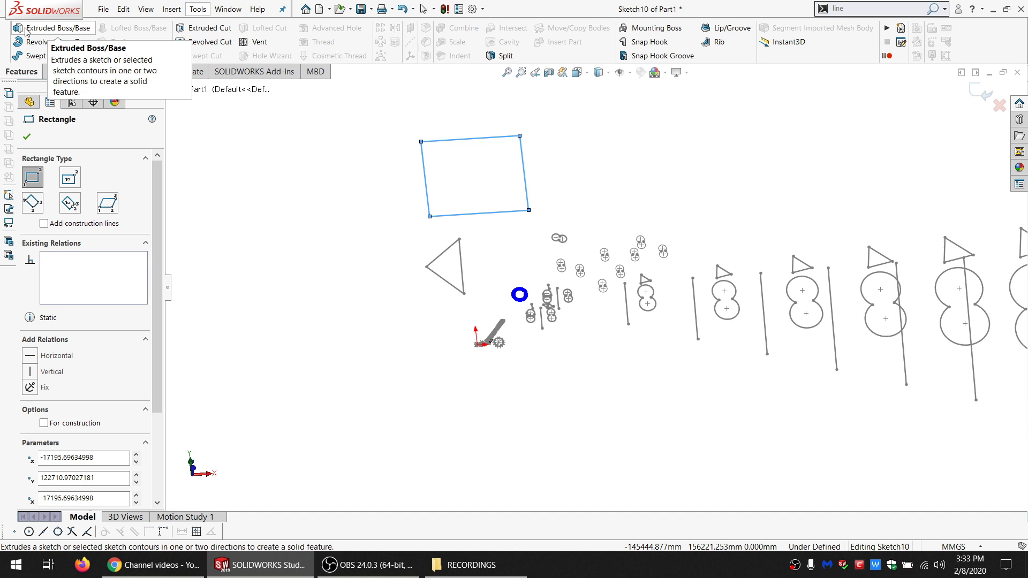
- Extrude the rectangle as a blind solid boss with a depth of 50000 mm
scroll(468, 165, "down", 3)
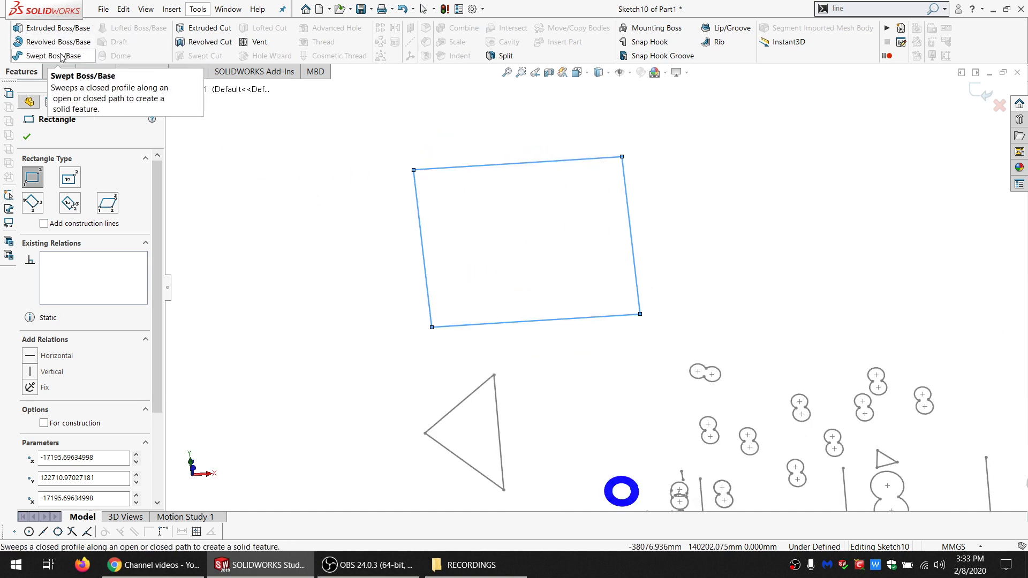
left_click(31, 26)
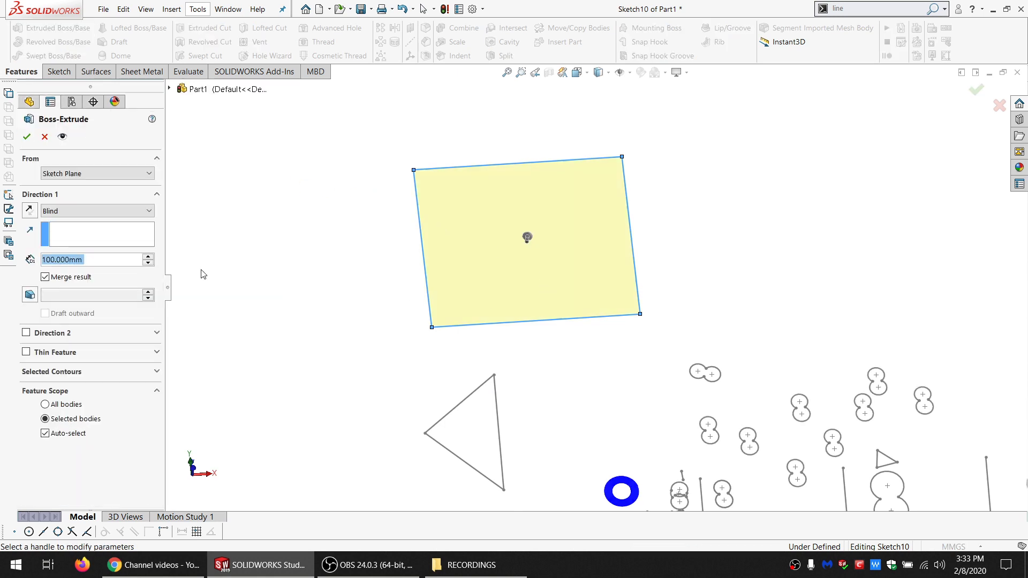
type("5000")
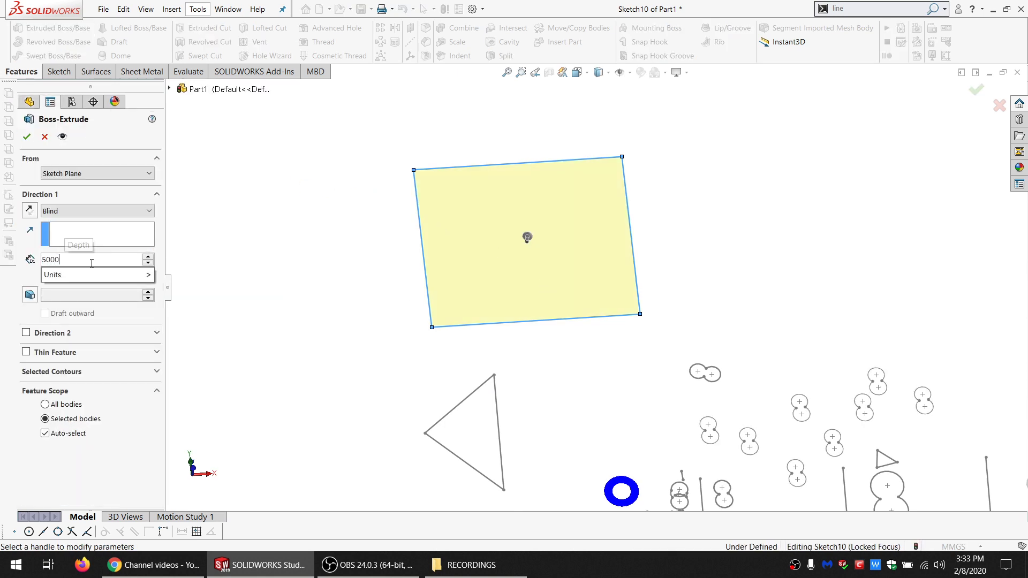
key("Return")
middle_click_drag(435, 284, 456, 364)
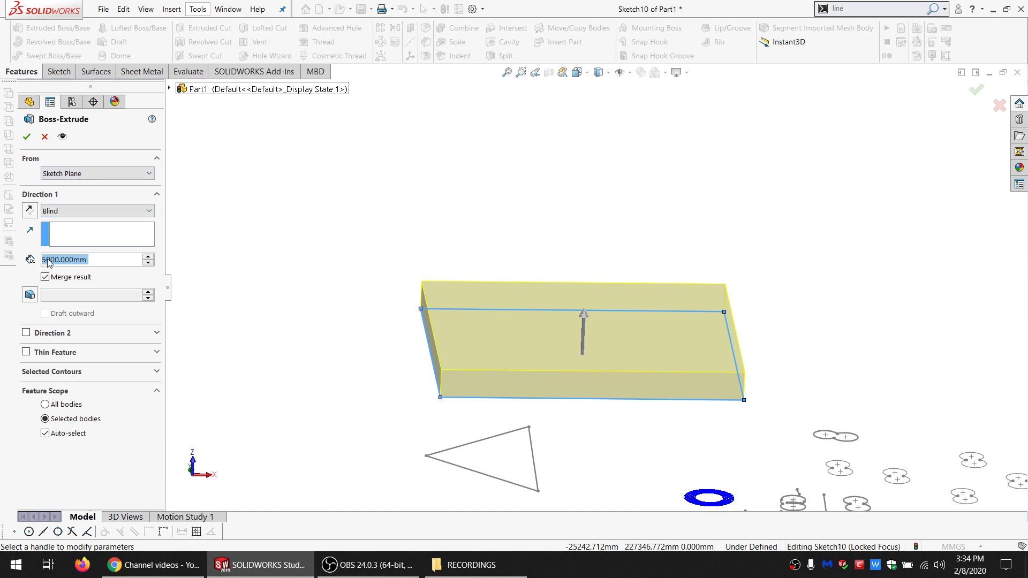
type("50000")
key("Return")
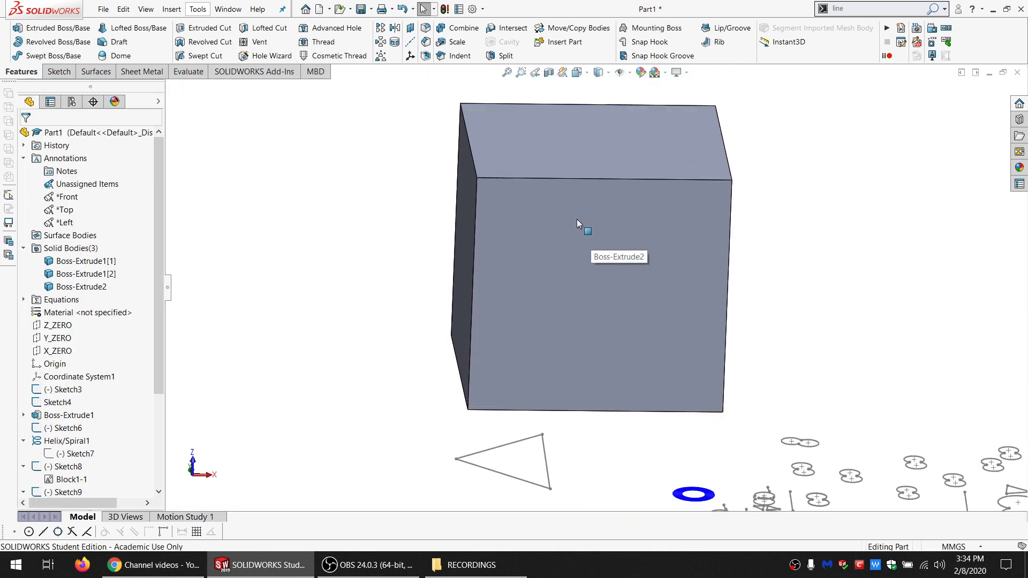
- Start a sketch on the block's top face and draw a circle with a radius of about 6924 mm near its left edge
mouse_move(577, 220)
middle_mouse_down()
mouse_move(572, 264)
mouse_move(514, 268)
middle_mouse_up()
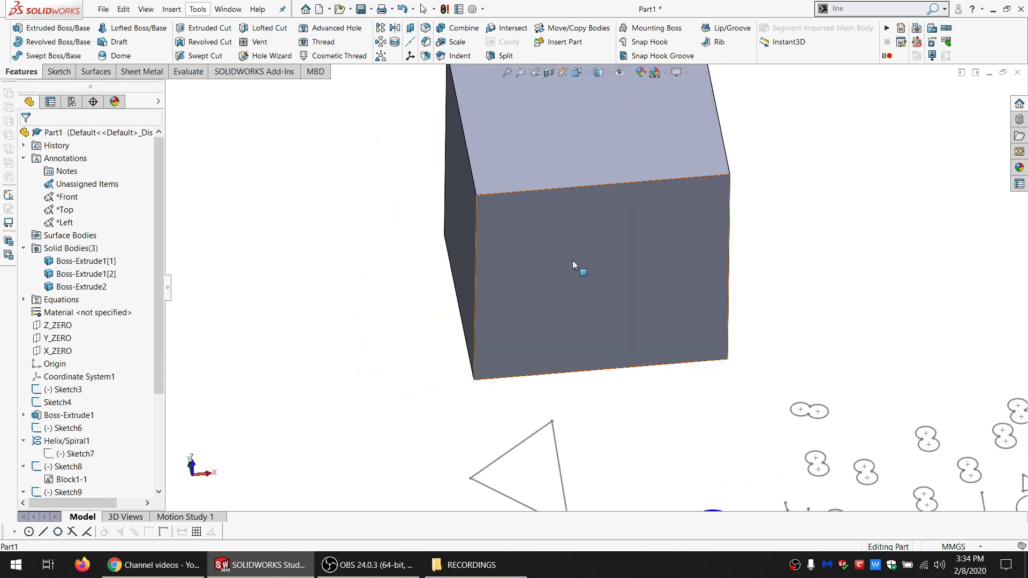
left_click(557, 150)
left_click(57, 71)
left_click(9, 29)
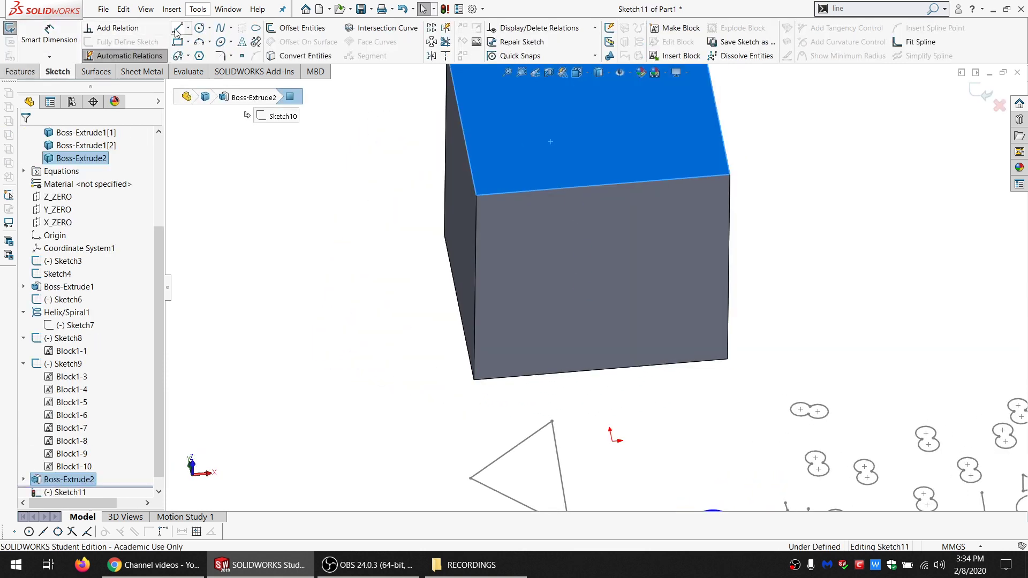
left_click(199, 27)
left_click(540, 109)
left_click(537, 132)
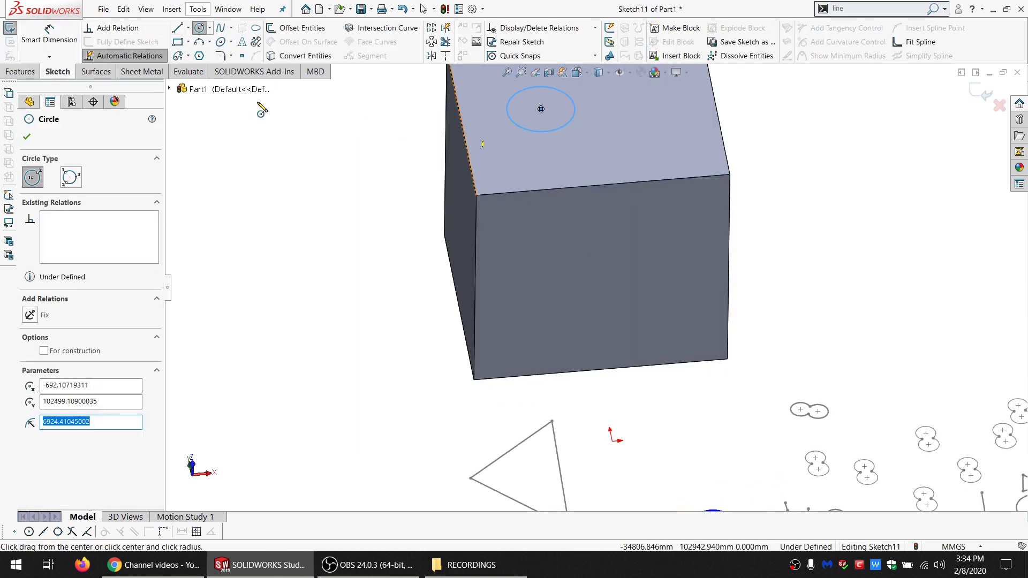
- Cut the circle through the entire block with an Extruded Cut set to Through All
left_click(21, 72)
left_click(212, 29)
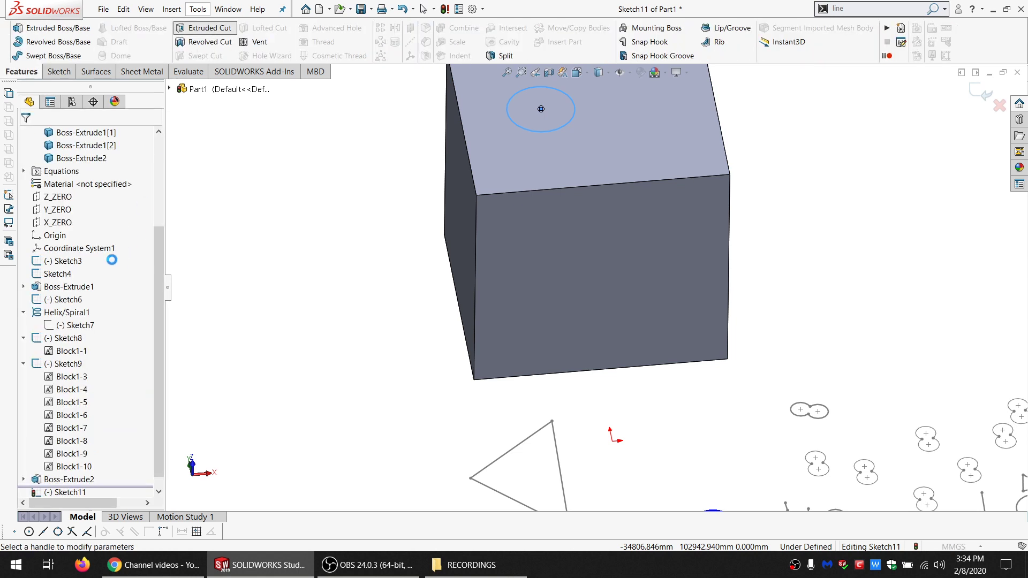
left_click(96, 211)
left_click(59, 228)
left_click(26, 137)
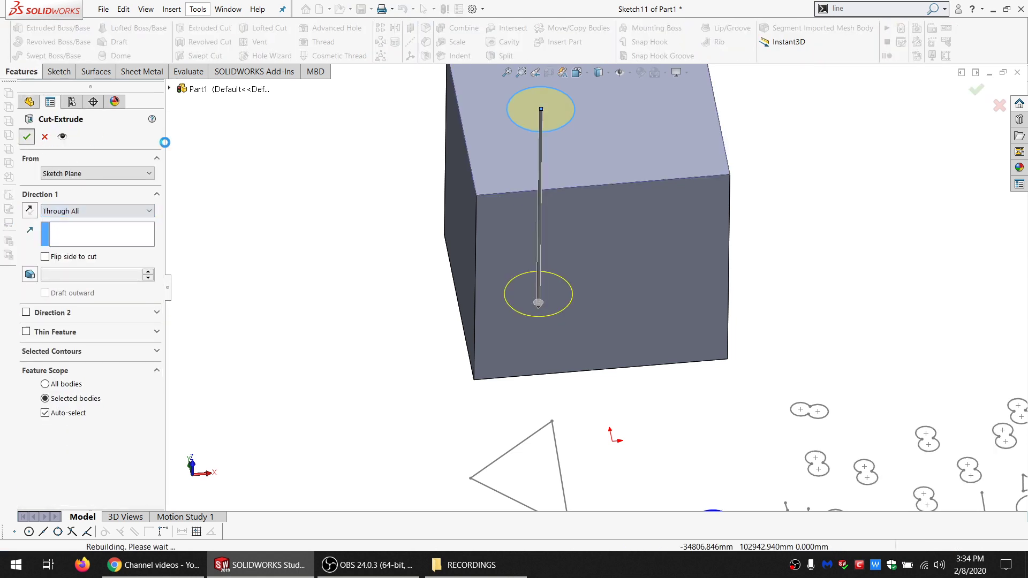
middle_click_drag(514, 263, 535, 129)
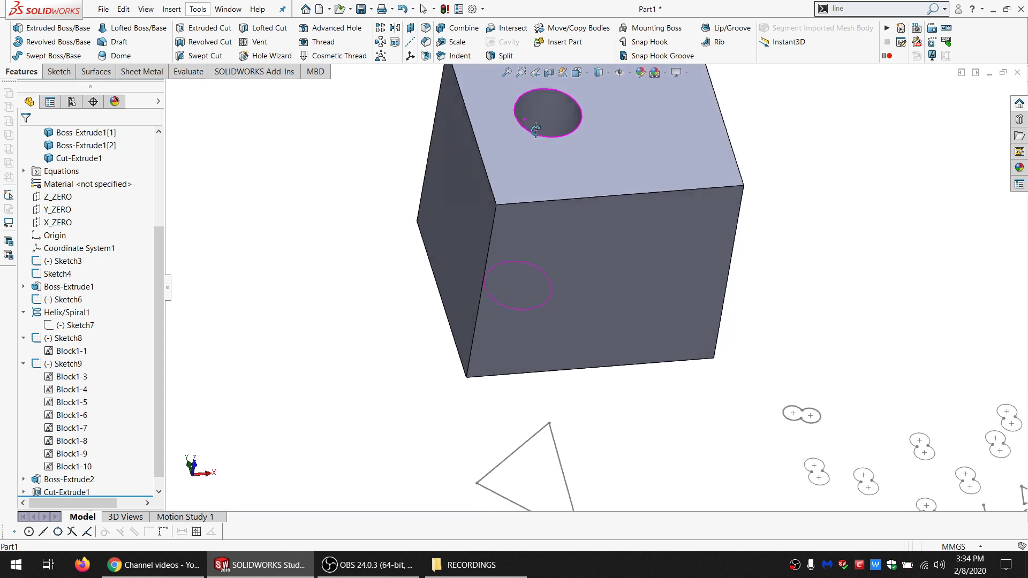
scroll(608, 182, "up", 3)
scroll(608, 182, "down", 3)
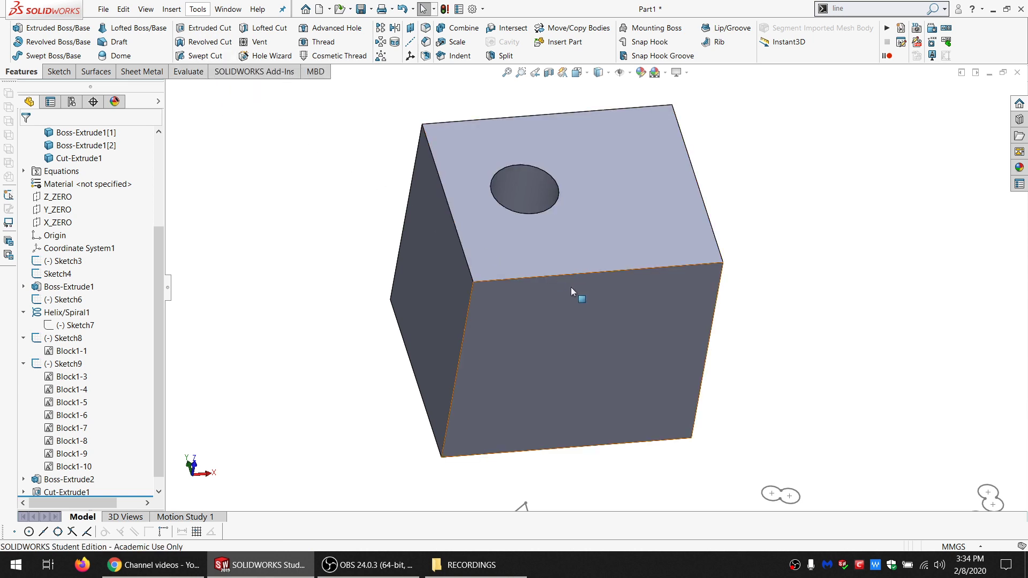
scroll(615, 268, "up", 3)
scroll(621, 354, "up", 4)
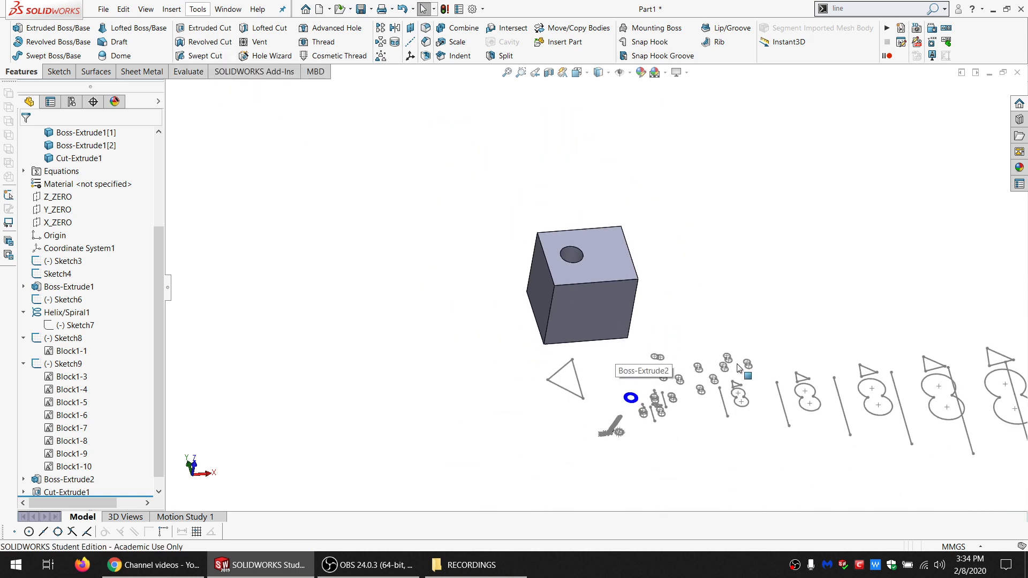
scroll(694, 341, "down", 3)
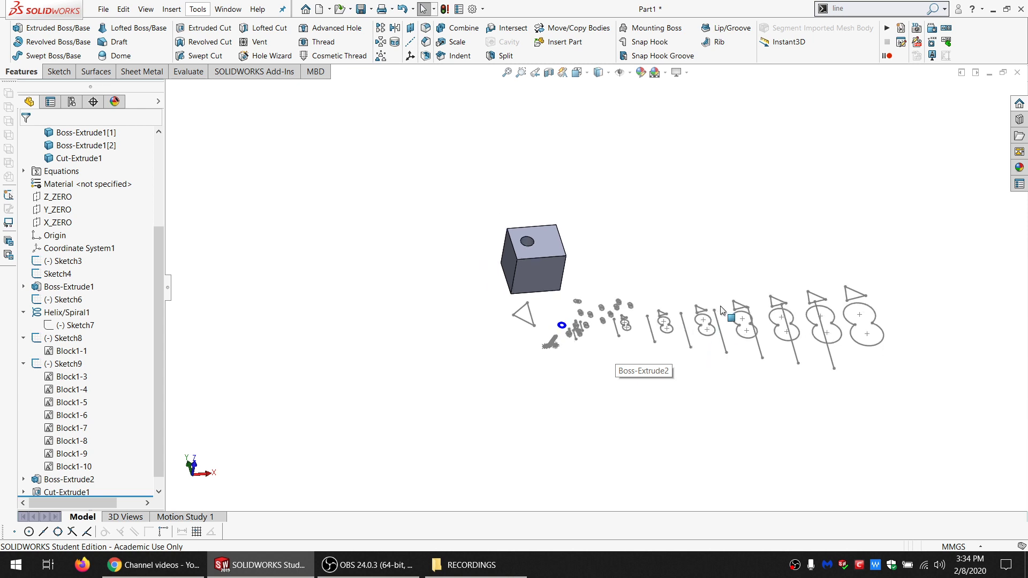
- Review the available Sketch, Features, Surfaces, Sheet Metal, Evaluate, SOLIDWORKS Add-Ins and MBD commands
left_click(58, 71)
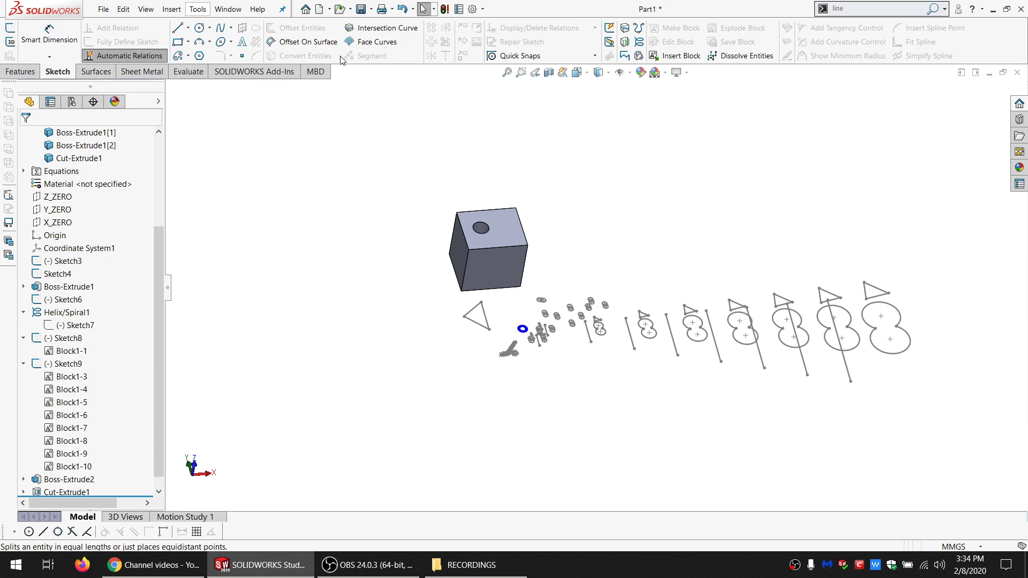
left_click(19, 72)
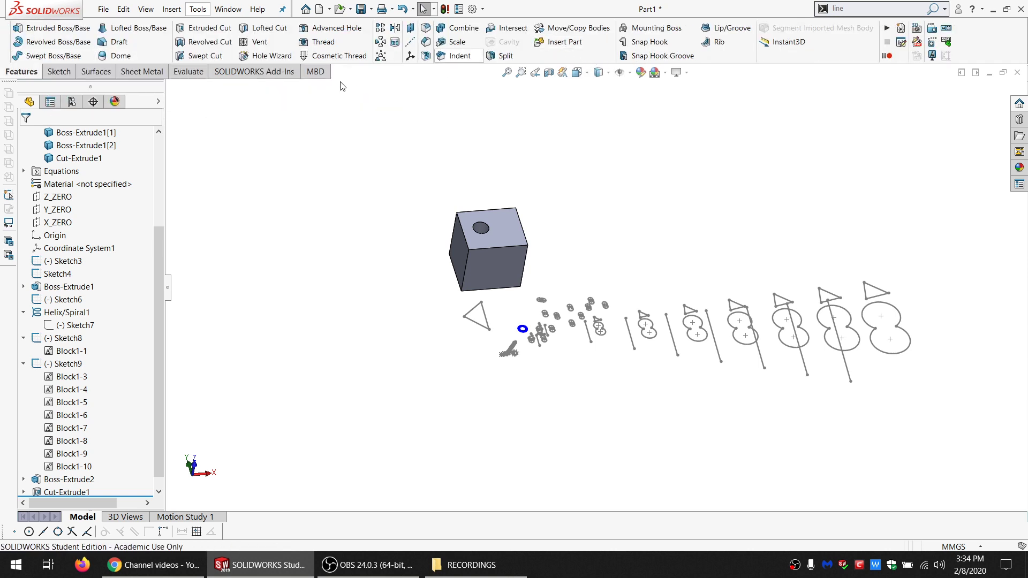
left_click(103, 75)
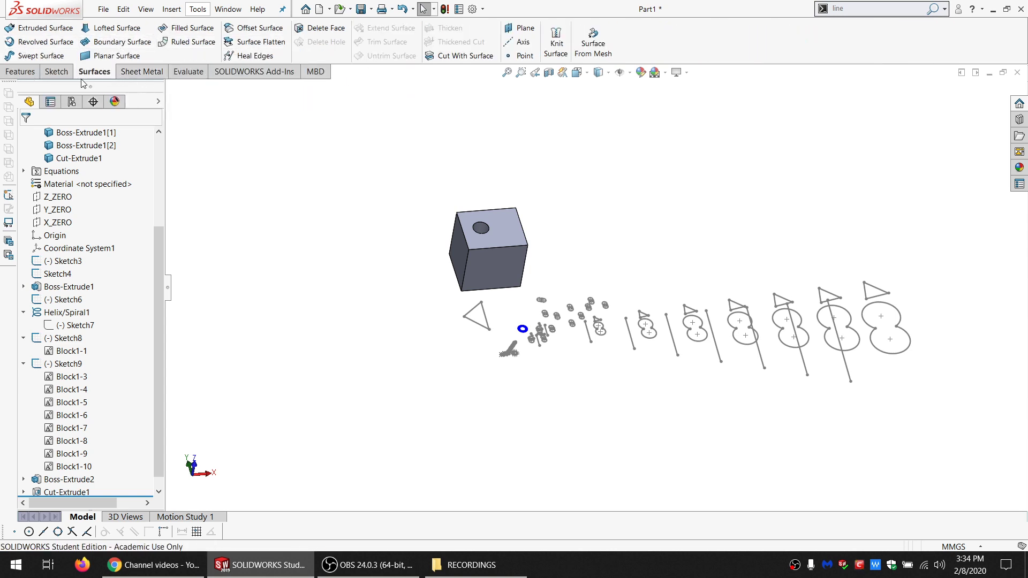
left_click(56, 72)
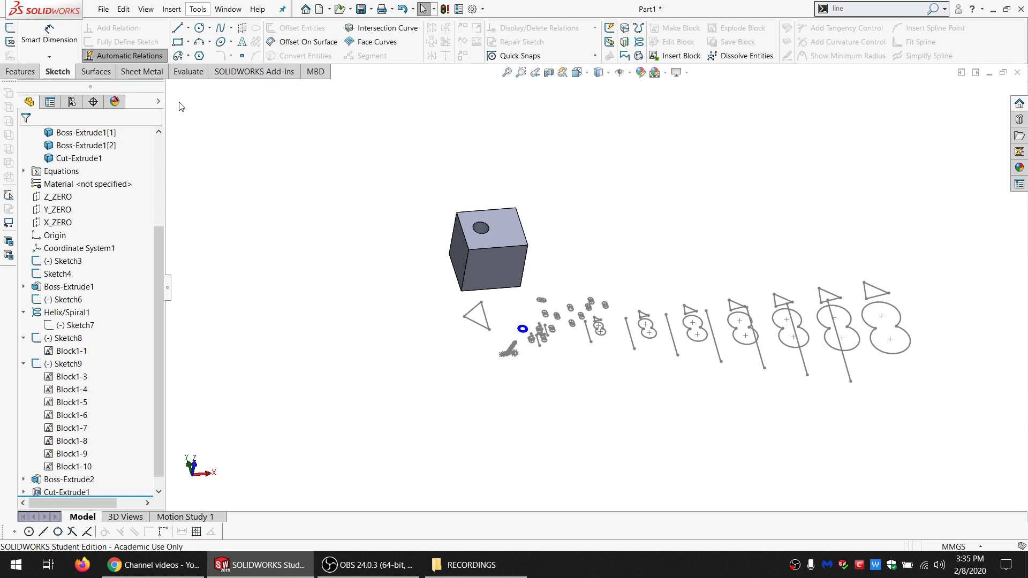
left_click(89, 74)
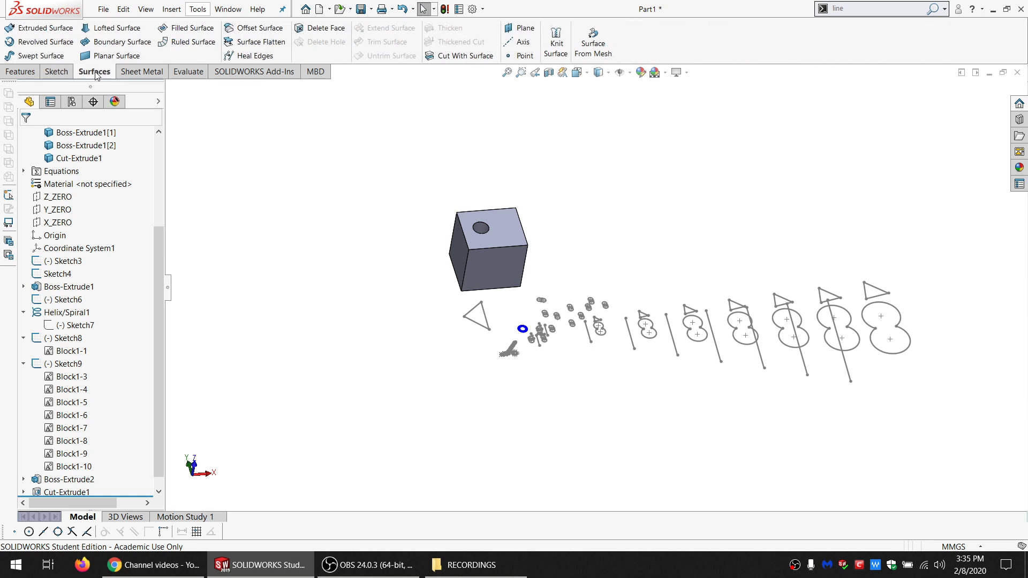
left_click(152, 77)
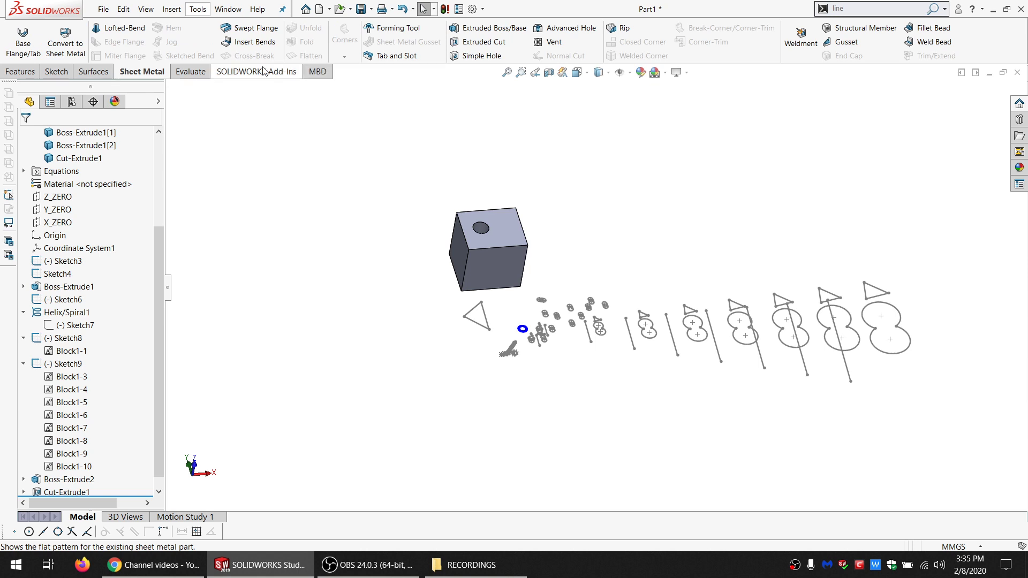
left_click(189, 73)
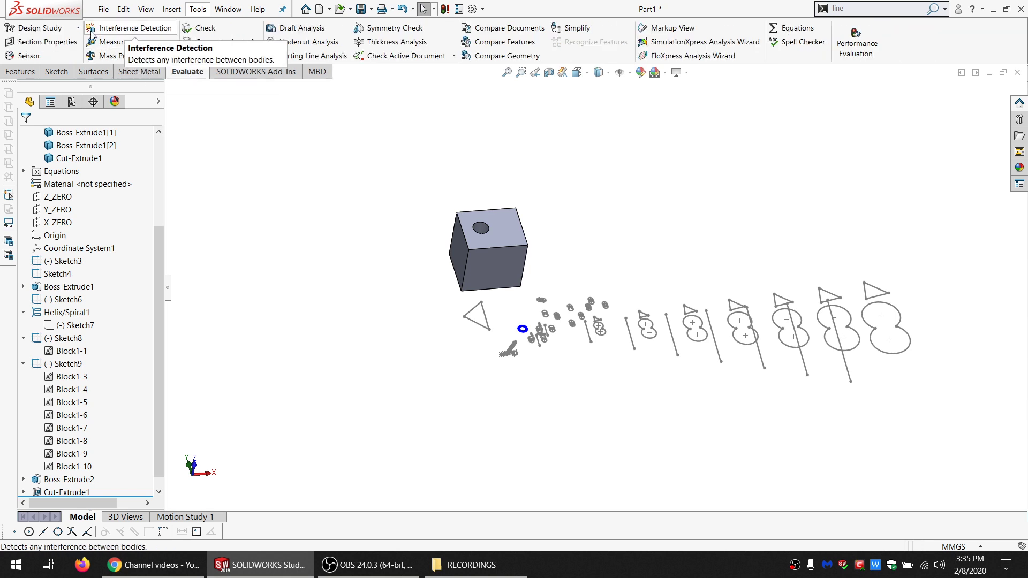
left_click(240, 73)
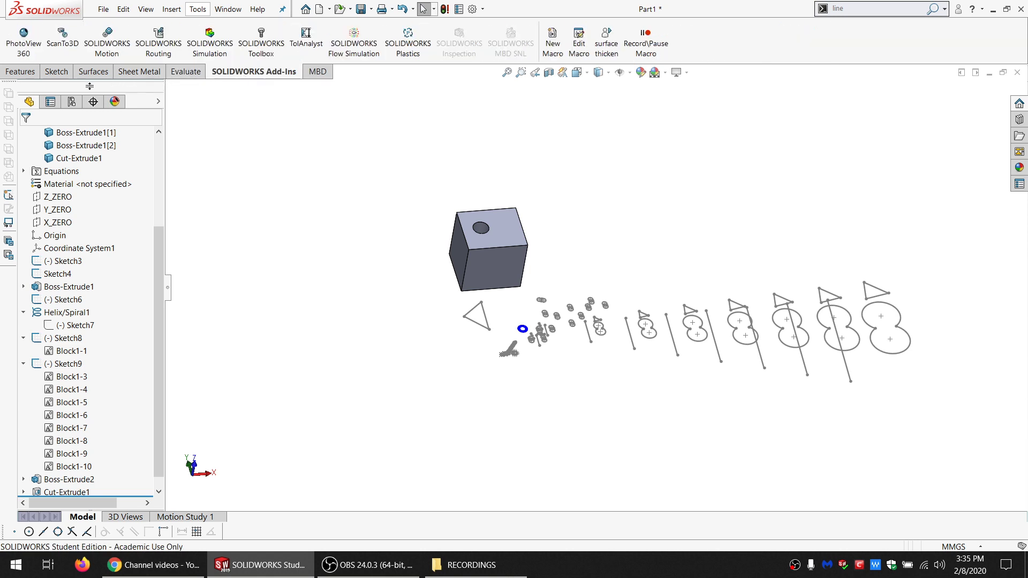
left_click(55, 75)
left_click(321, 74)
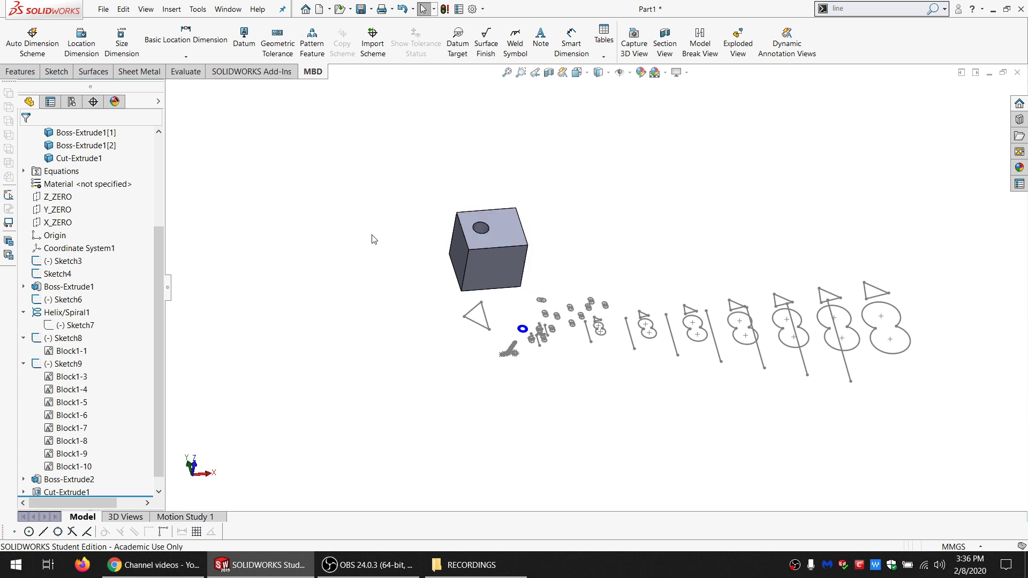
- Select the block's front, top and left faces in turn to examine which features they belong to
scroll(517, 241, "down", 4)
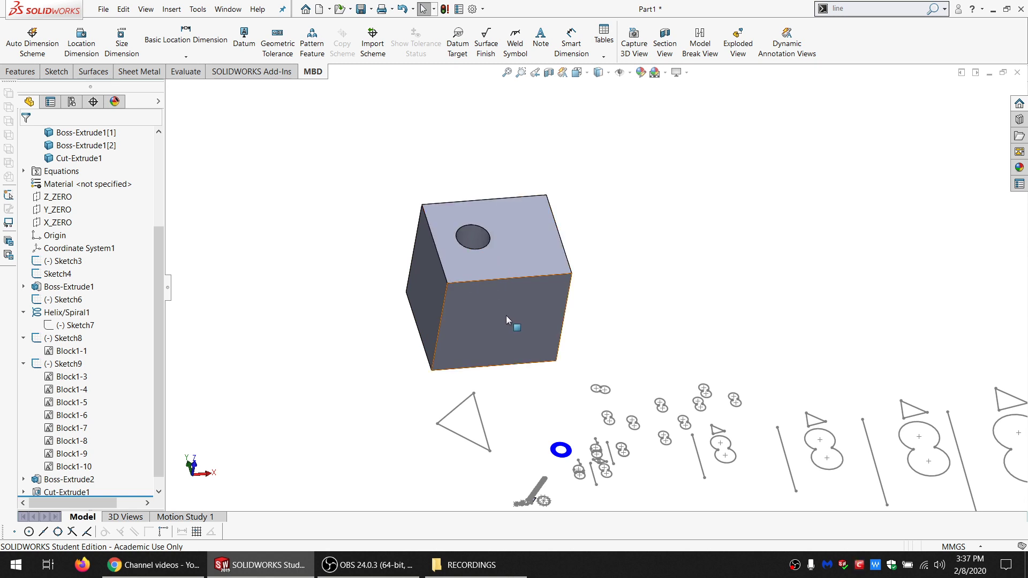
left_click(489, 314)
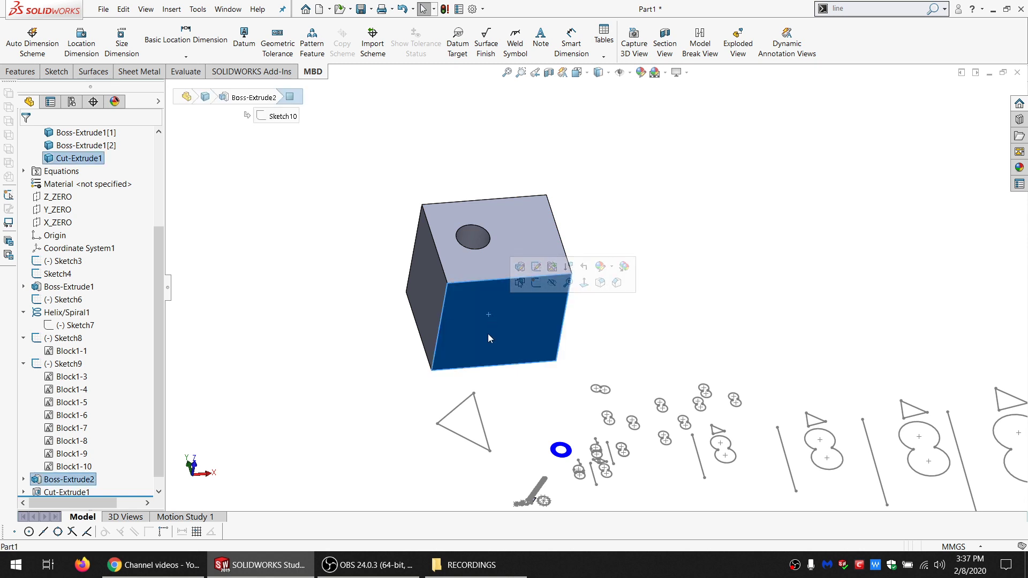
left_click(458, 209)
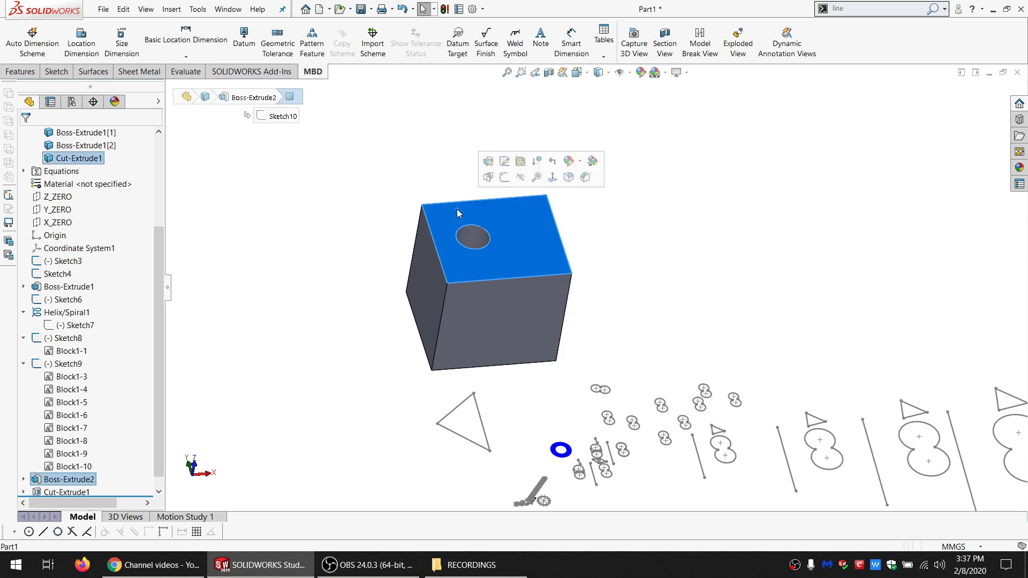
left_click(455, 301)
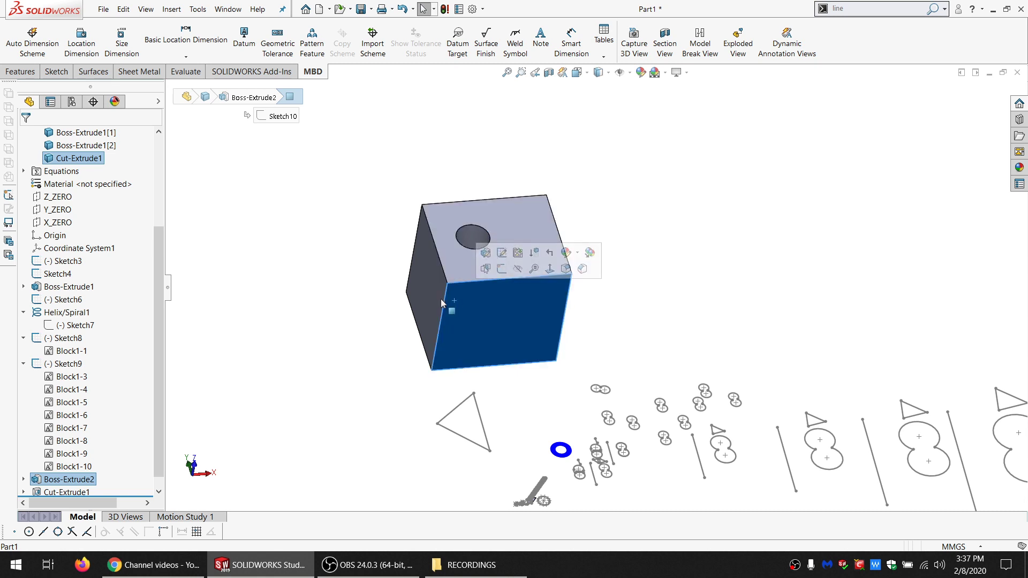
left_click(430, 294)
left_click(458, 311)
left_click(432, 306)
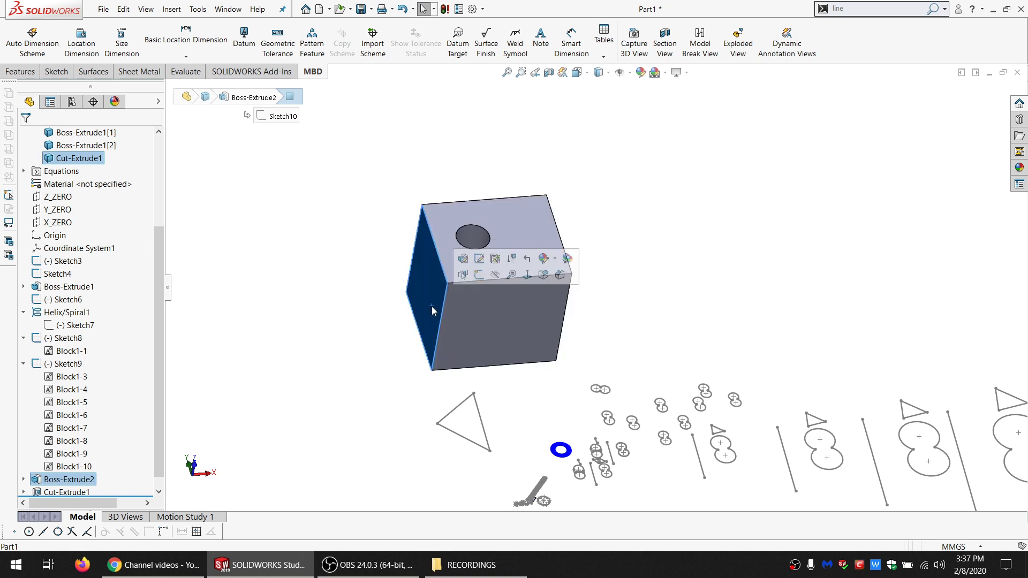
left_click(452, 255)
- Look behind the block's left face with Select Other, and leave the list without choosing an entity
right_click(428, 276)
left_click(466, 260)
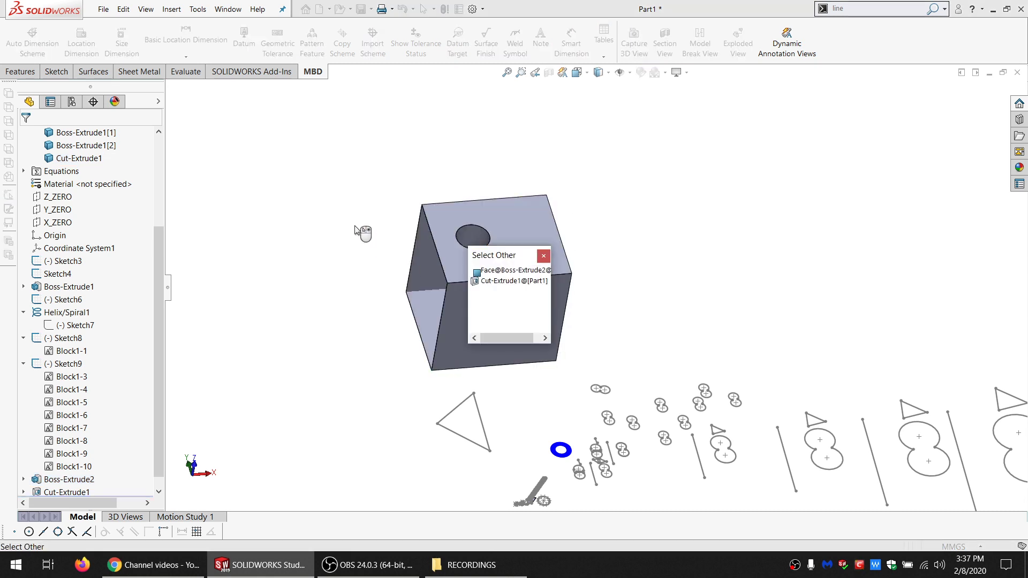
left_click(313, 186)
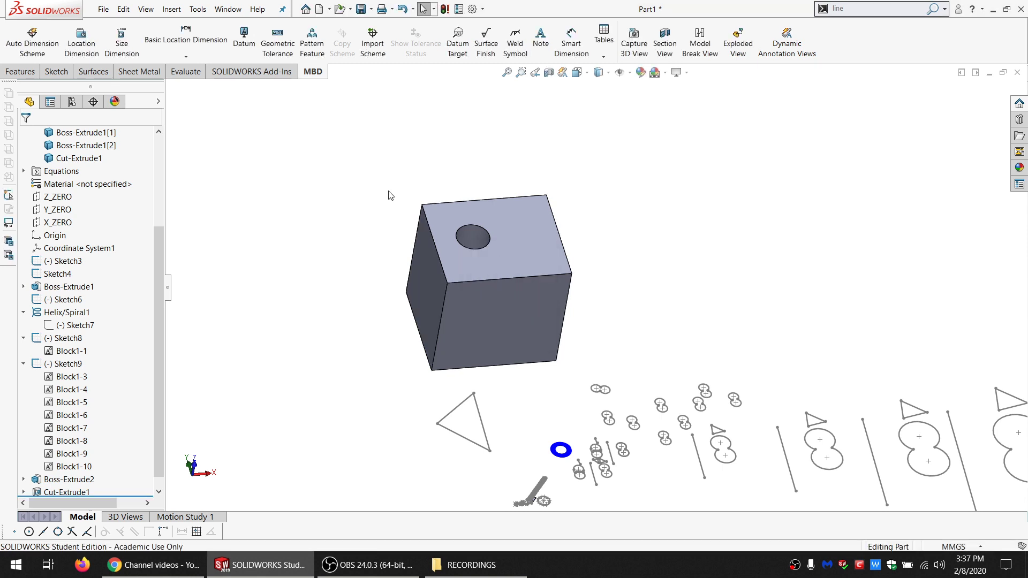
- Bring up the sketch commands for the part
left_click(57, 72)
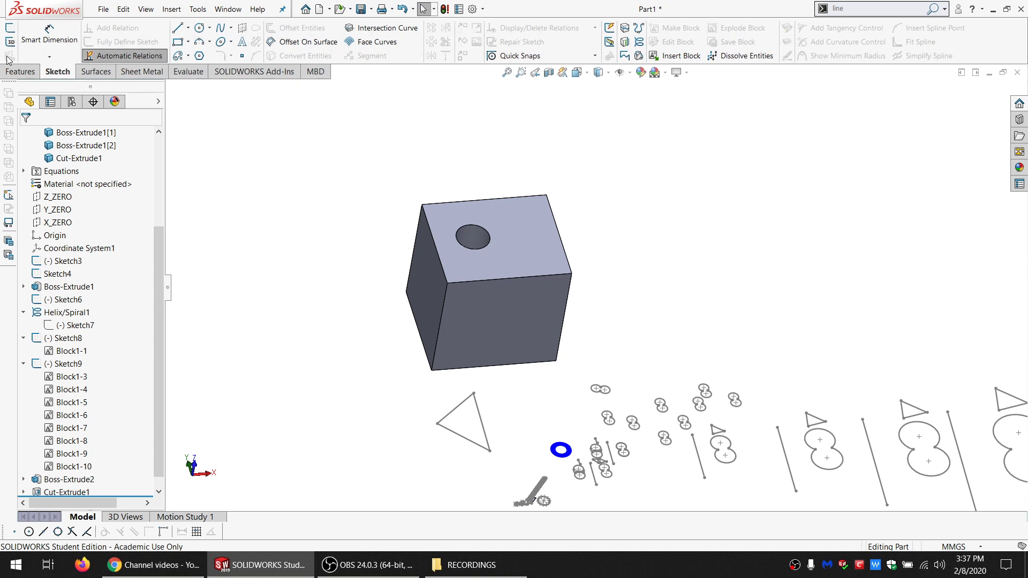